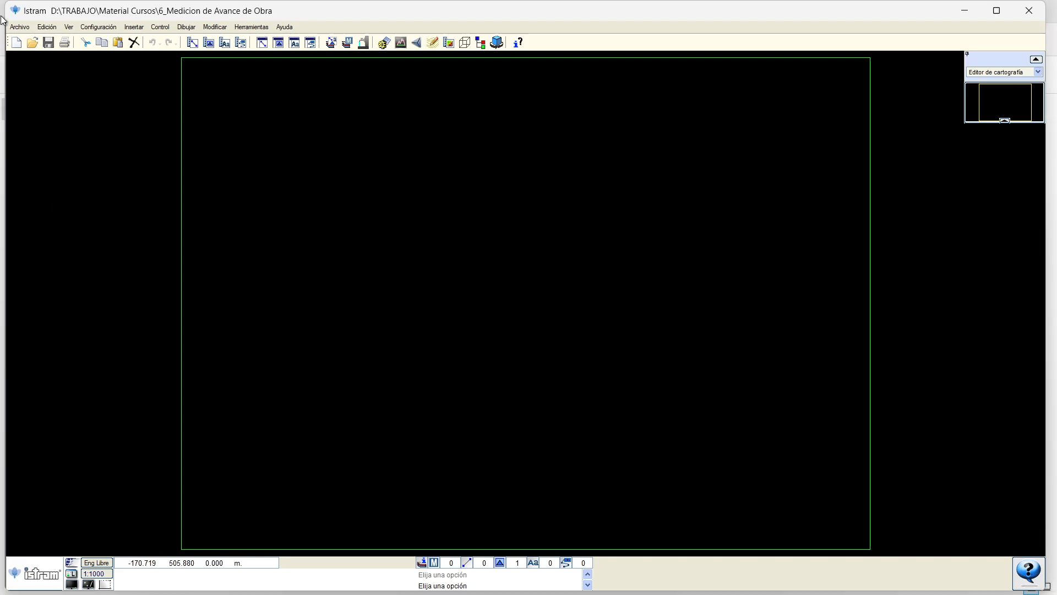
Extract the 6_Medicion de Avance de Obra ZIP with WinRAR, overwriting all files, and close the folder.
drag(23, 13, 25, 29)
click(35, 5)
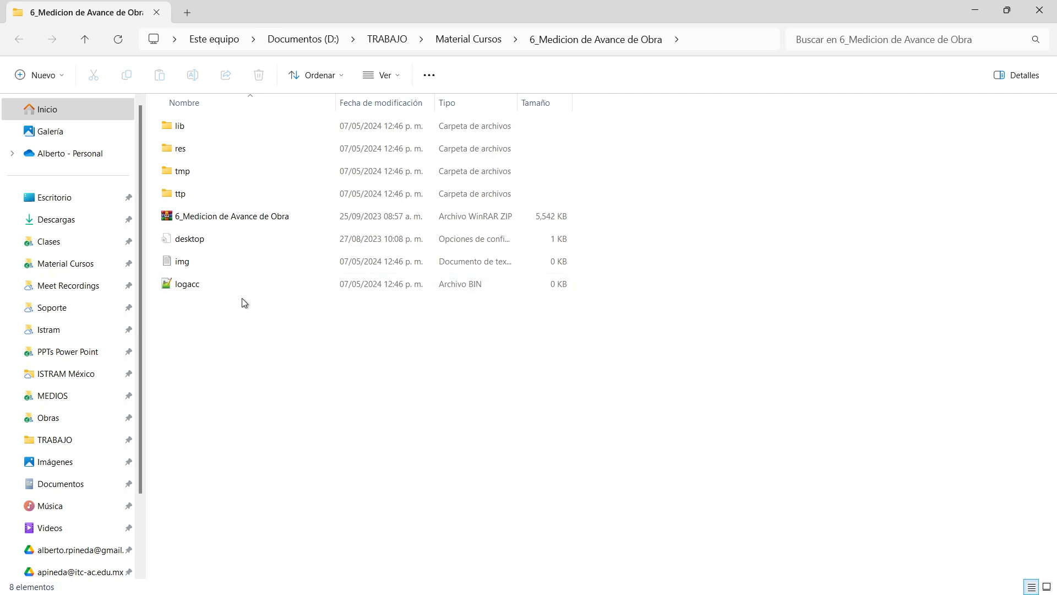
click(204, 220)
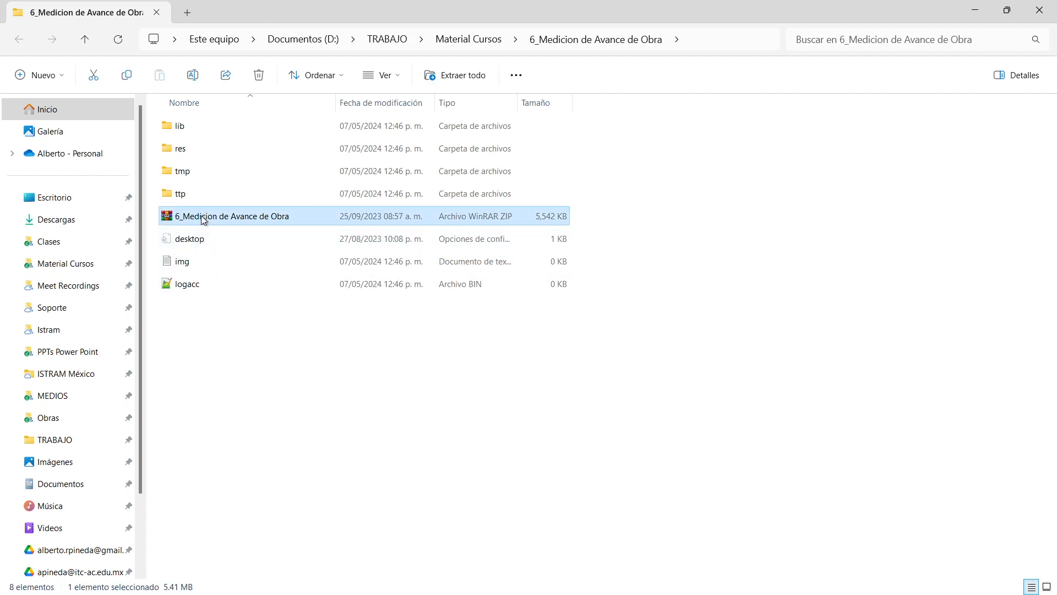
right_click(203, 218)
mouse_move(354, 471)
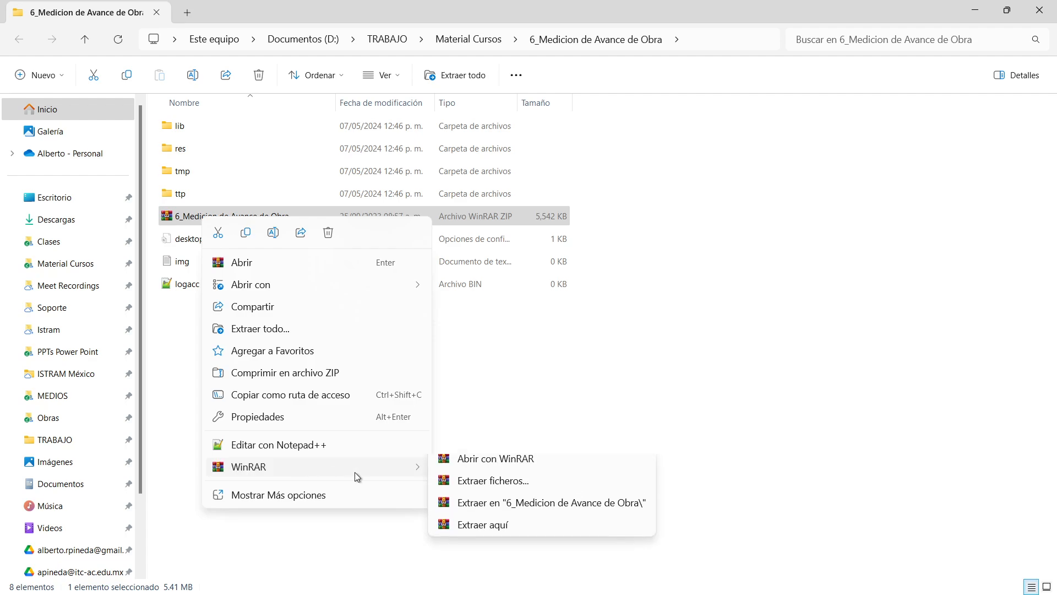
click(498, 537)
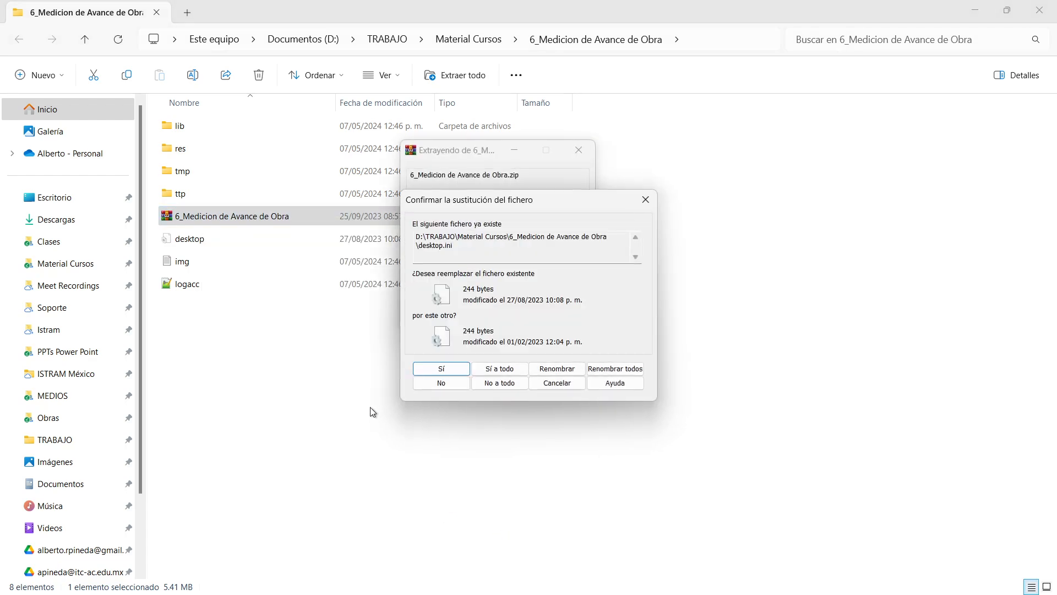
click(487, 372)
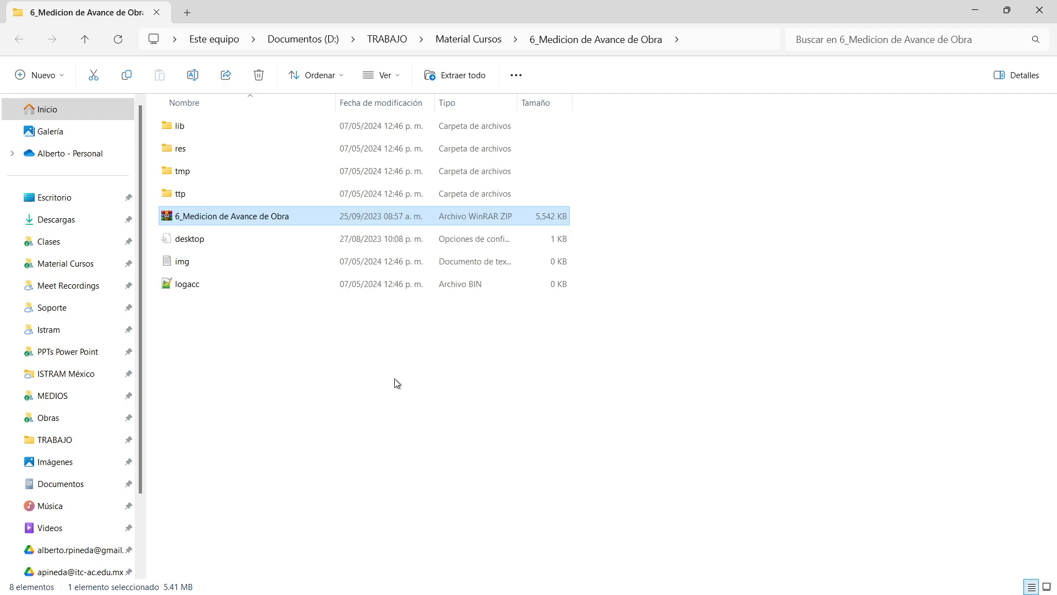
click(379, 376)
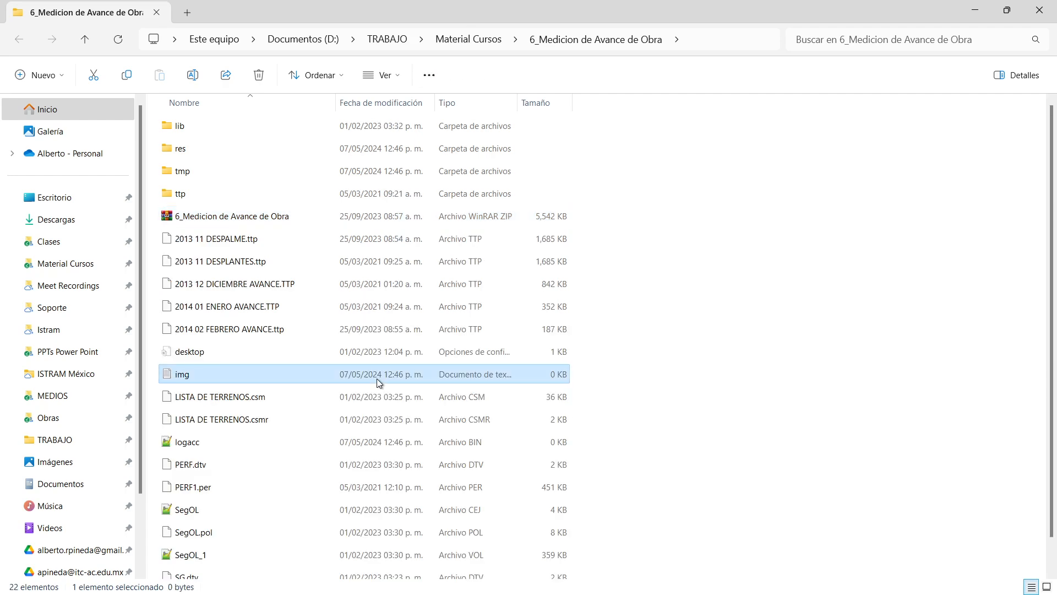
click(1038, 8)
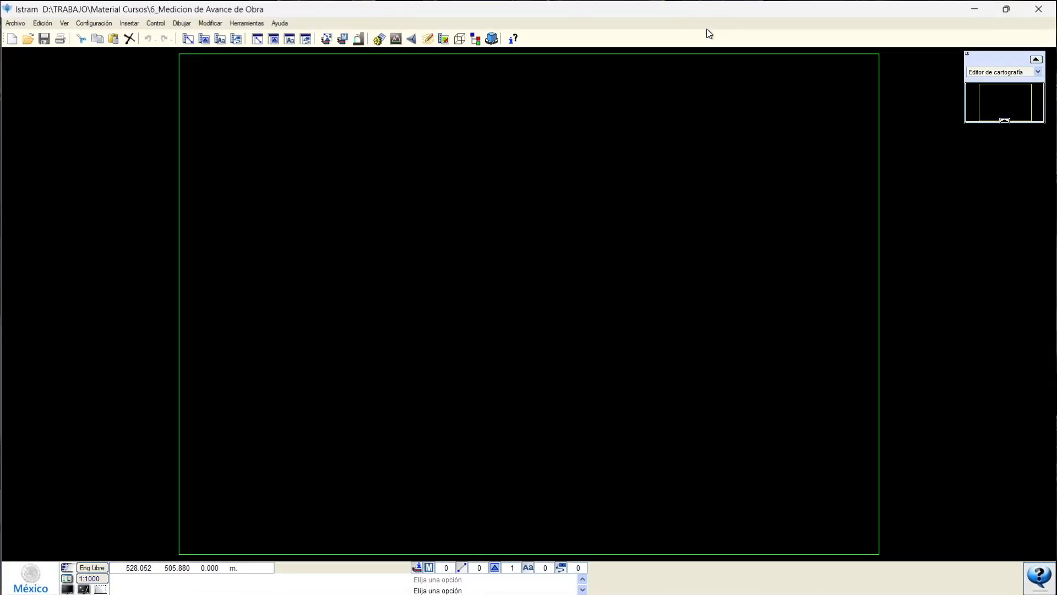
Switch to PLANTA mode and load the SegOL.pol project file.
click(1038, 72)
click(997, 84)
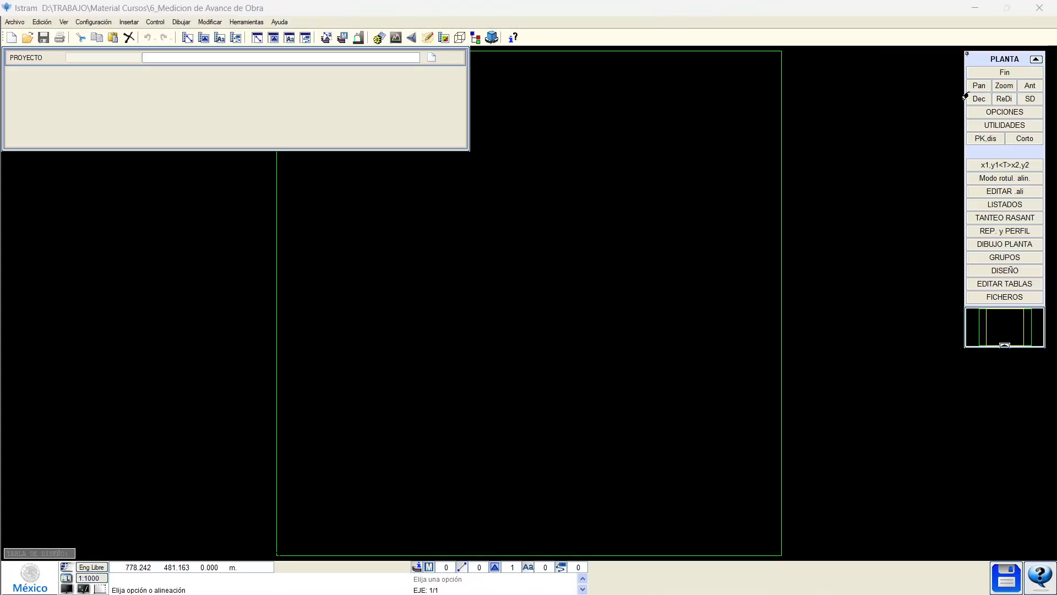
click(431, 57)
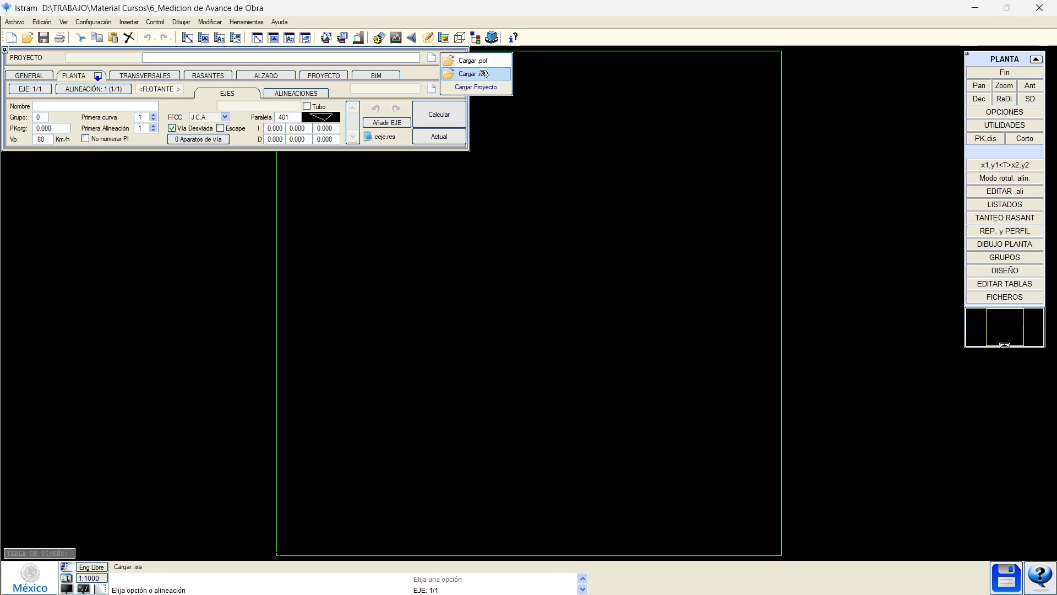
click(480, 73)
key(Escape)
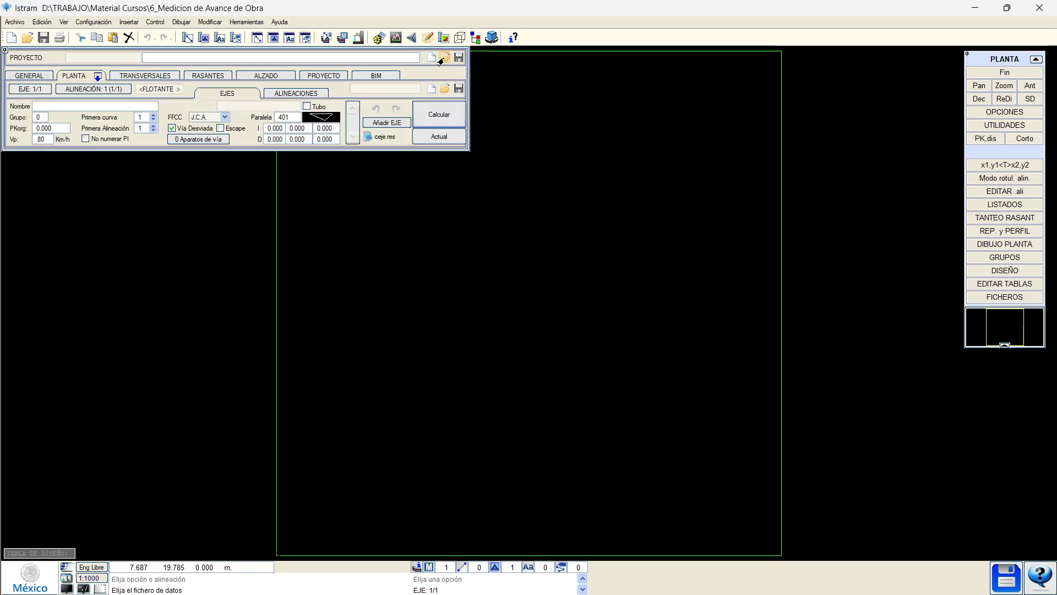
click(444, 58)
click(468, 61)
double_click(444, 275)
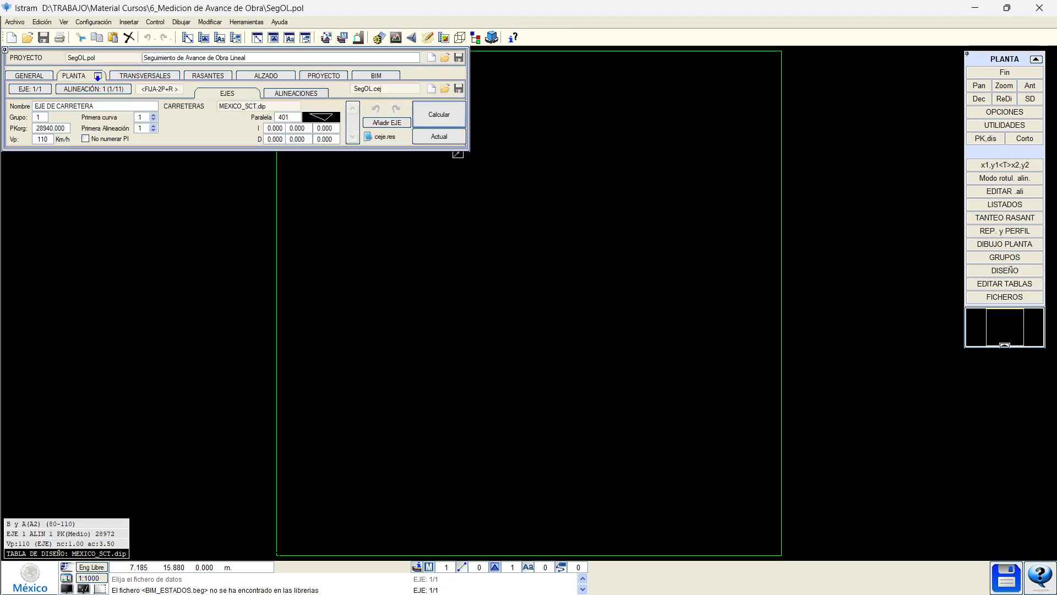
Zoom toward curve C4 and open Configuración > Preferencias.
scroll(481, 333, up, 5)
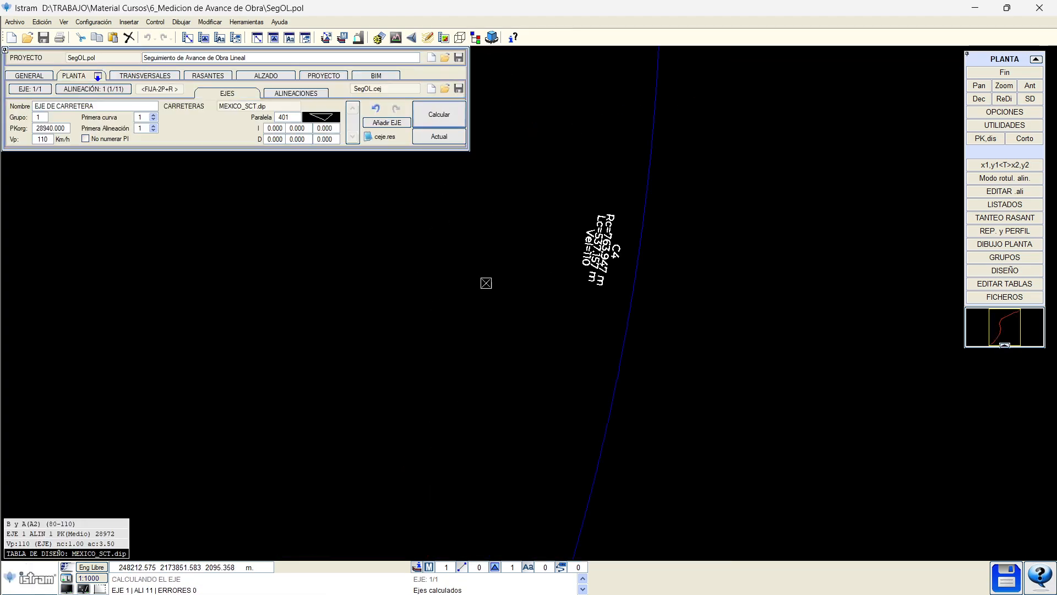
click(93, 22)
click(102, 49)
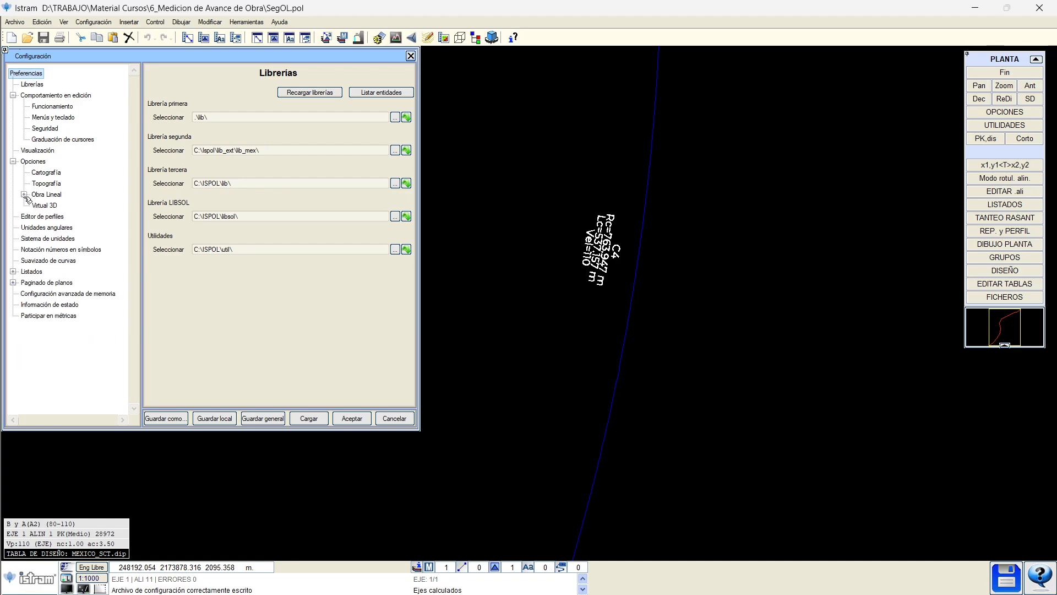
Review the Librerías, Visualización, Cartografía, Topografía and Obra Lineal pages, then accept the configuration.
click(24, 194)
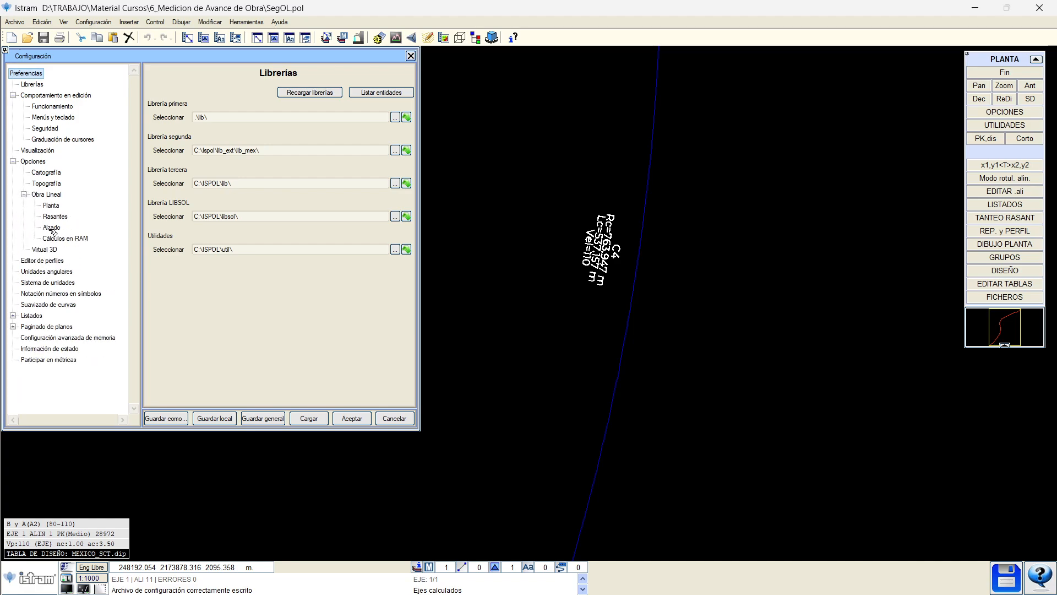
click(36, 84)
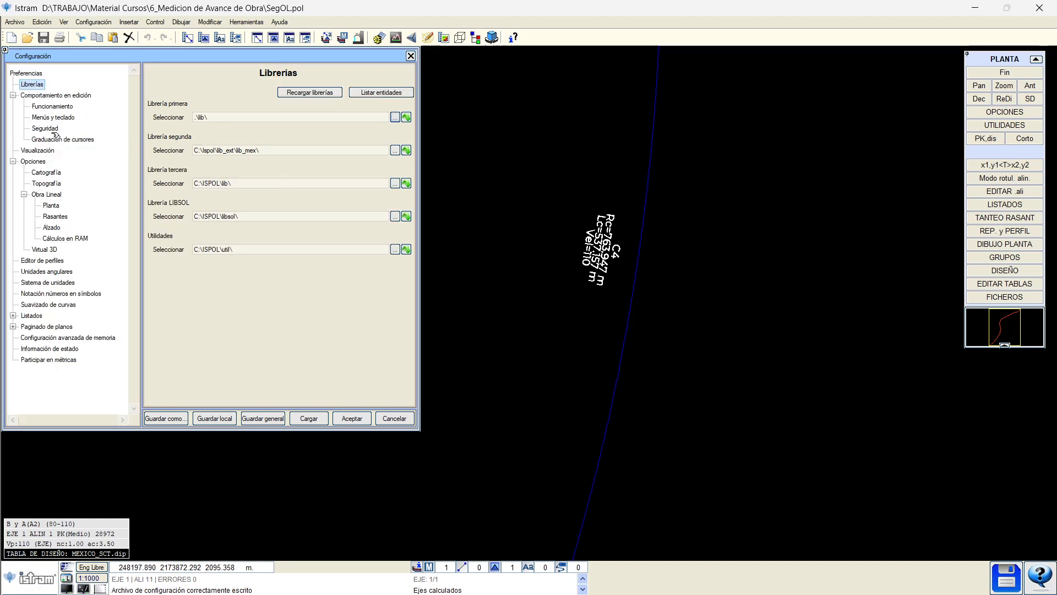
click(42, 150)
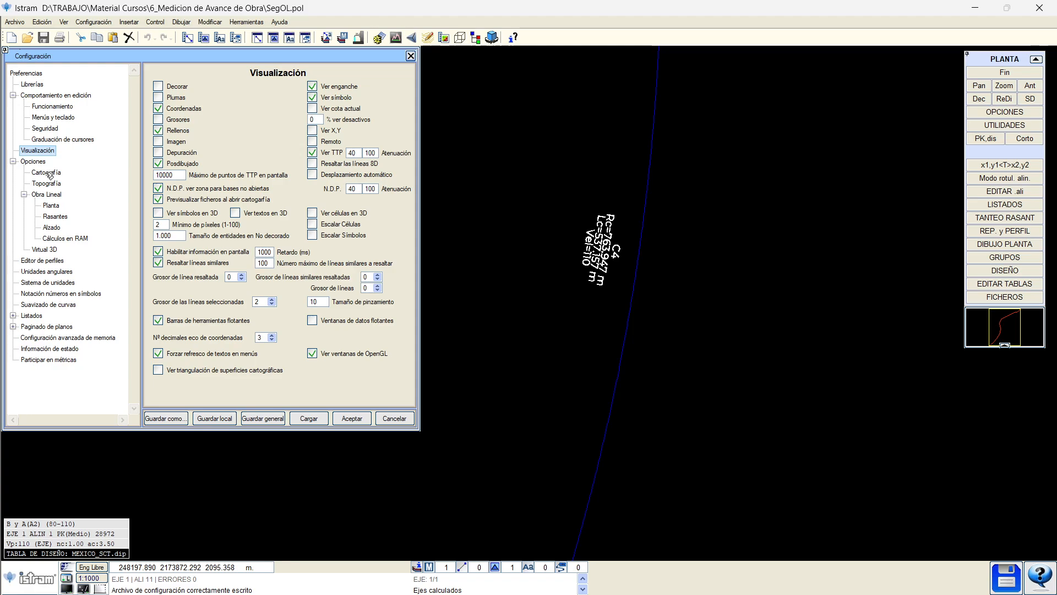
click(49, 173)
click(49, 185)
click(49, 195)
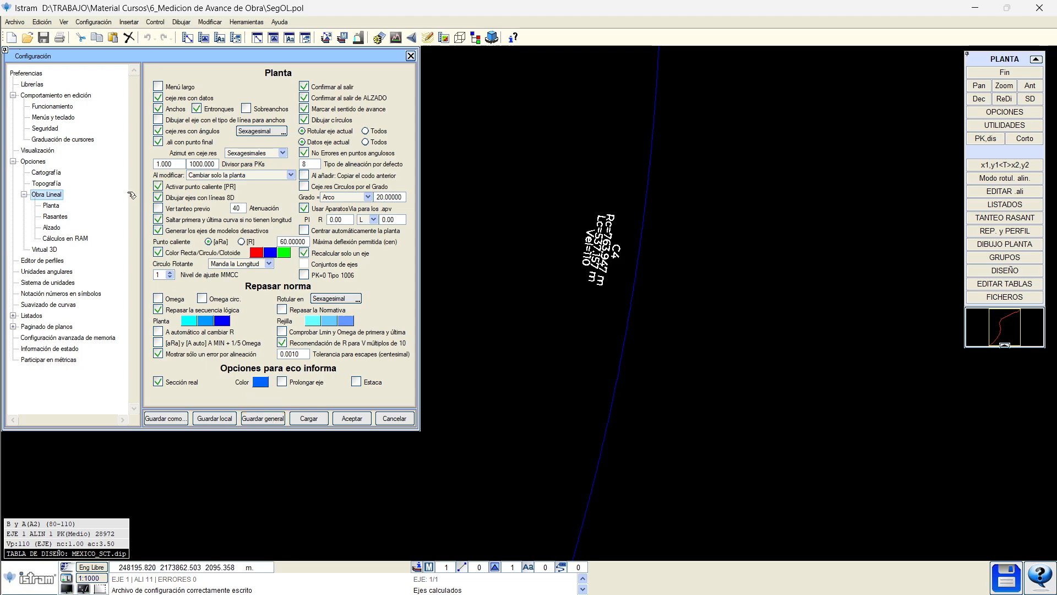
click(32, 84)
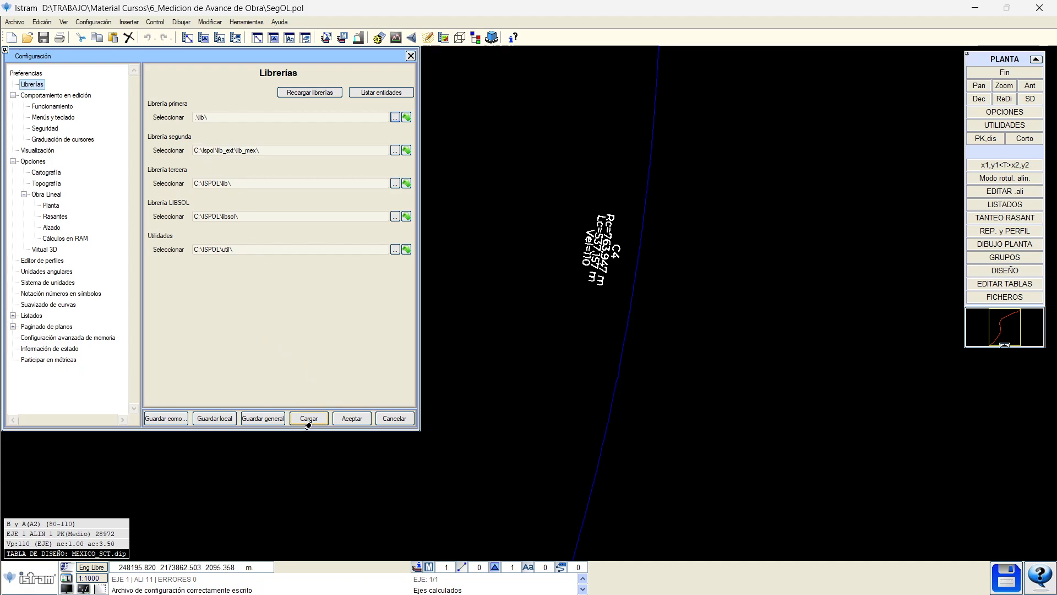
click(351, 418)
Highlight line type 53 with Activar on and greater thickness, and make the background white.
click(64, 22)
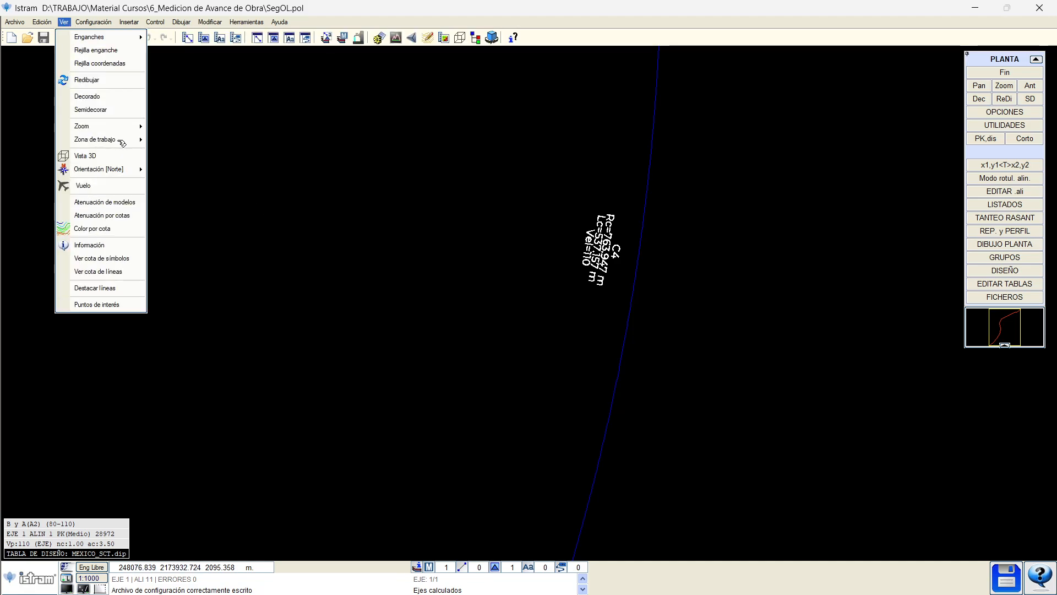
click(130, 290)
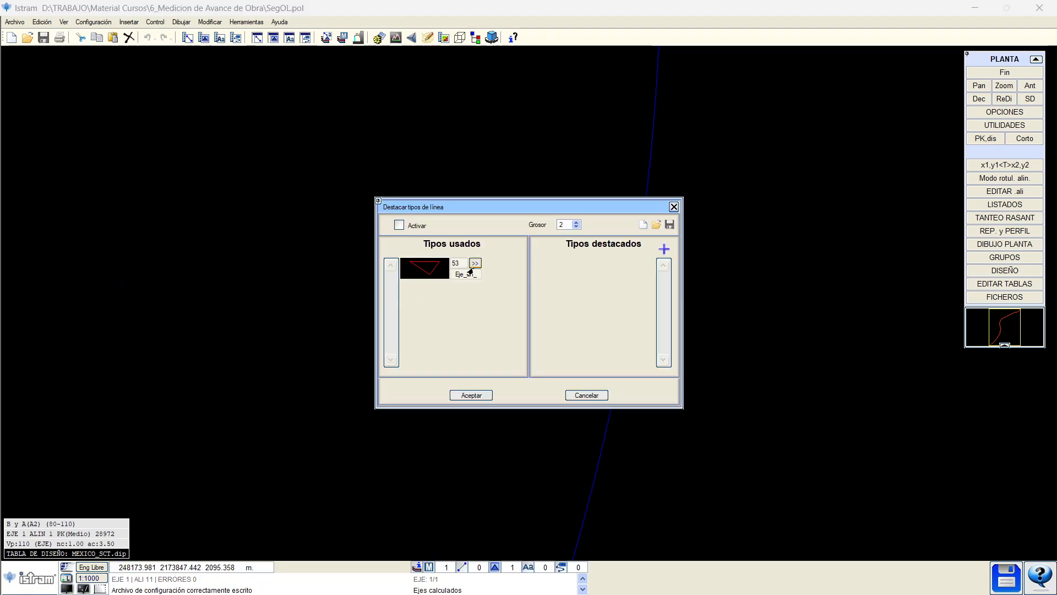
click(475, 263)
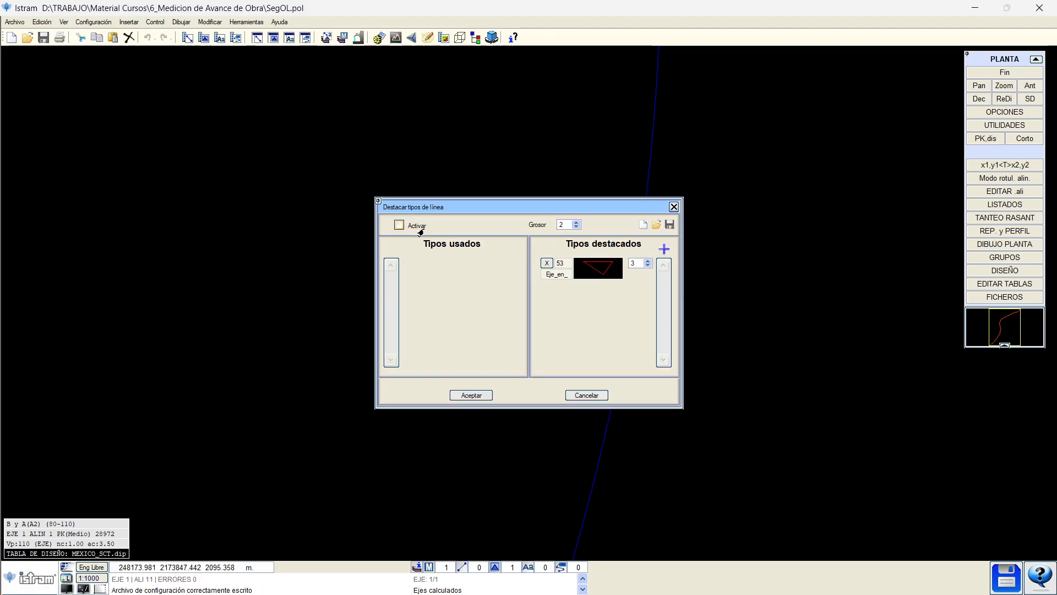
click(400, 225)
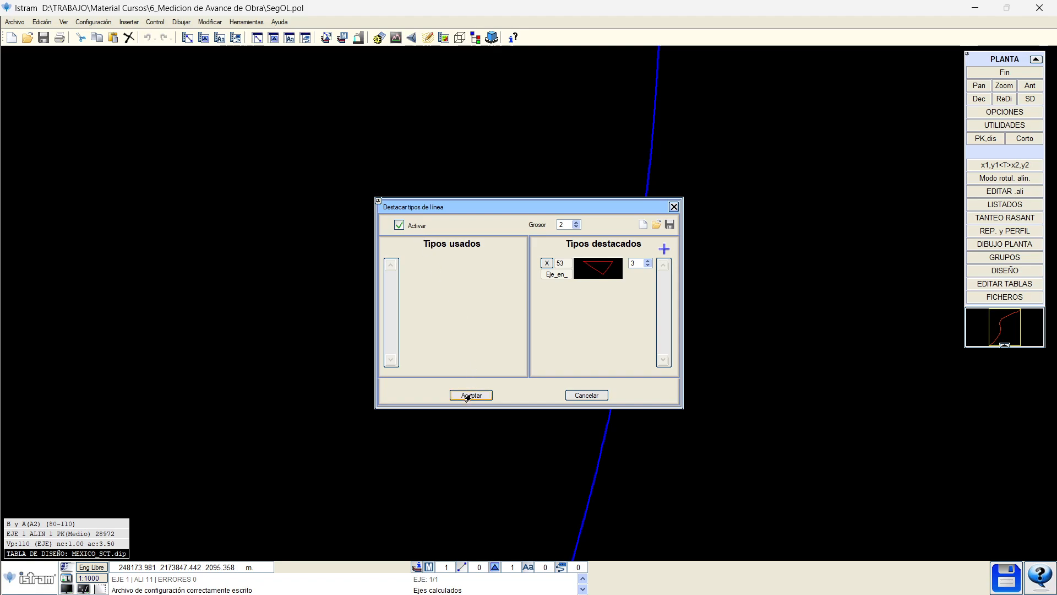
double_click(644, 262)
click(471, 395)
click(98, 589)
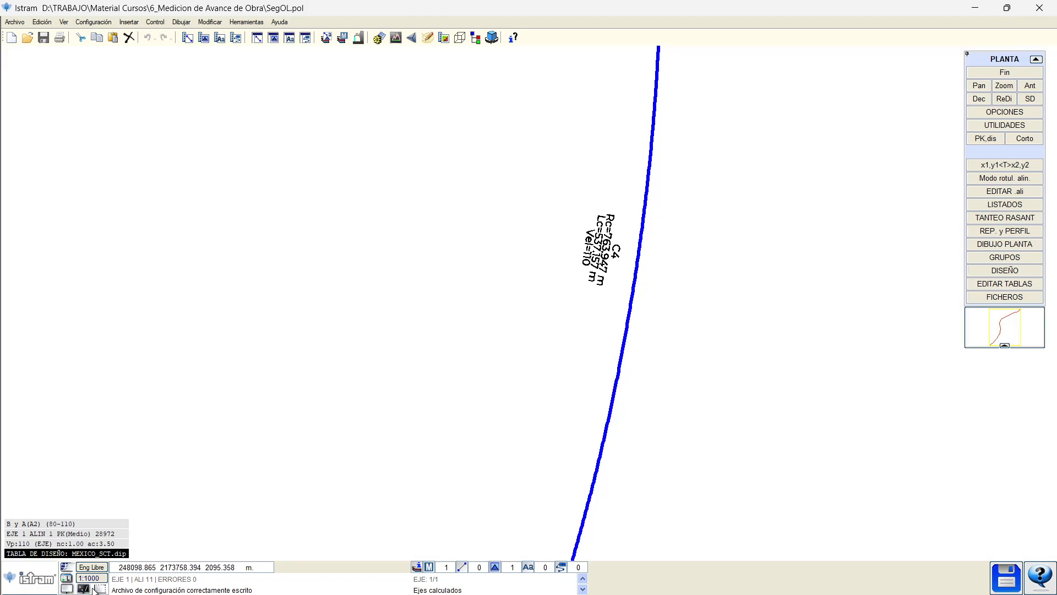
Recalculate the road axis and review its general data and plan alignment pages.
scroll(332, 300, down, 5)
click(500, 209)
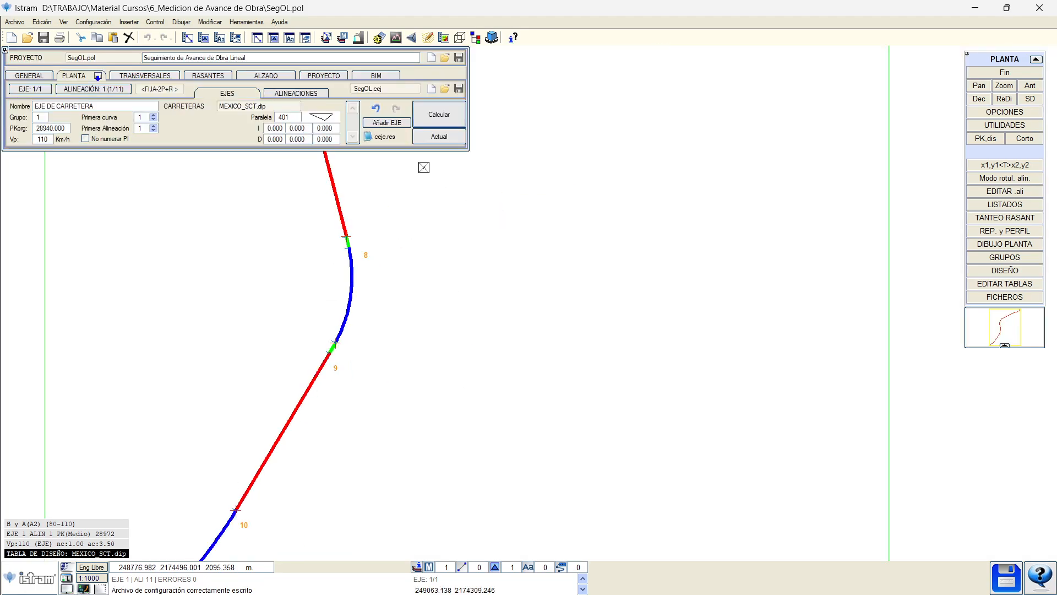
right_click(492, 130)
right_click(456, 123)
click(441, 116)
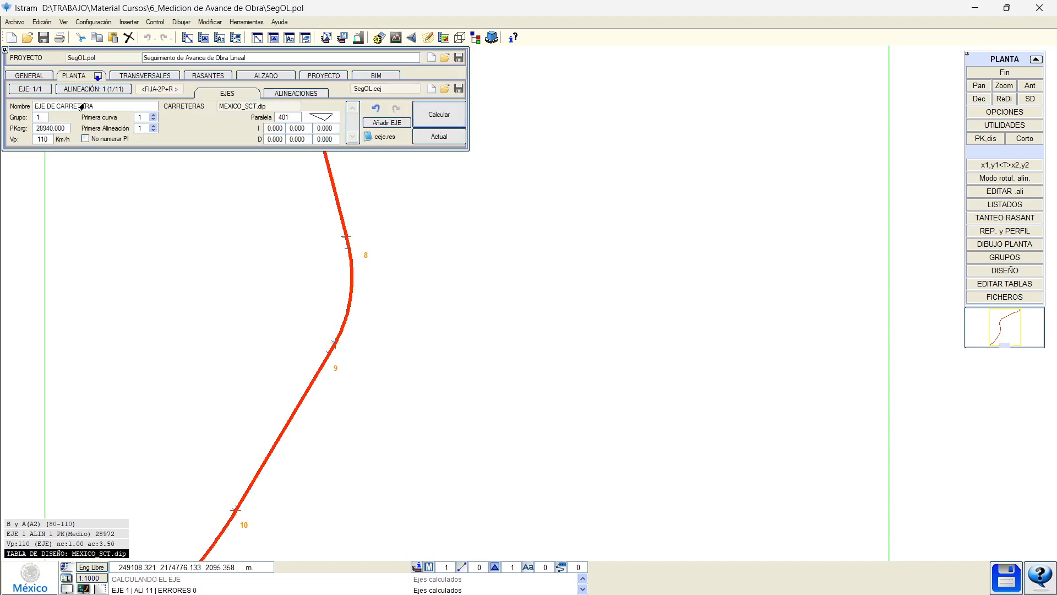
click(29, 75)
middle_drag(190, 345, 263, 449)
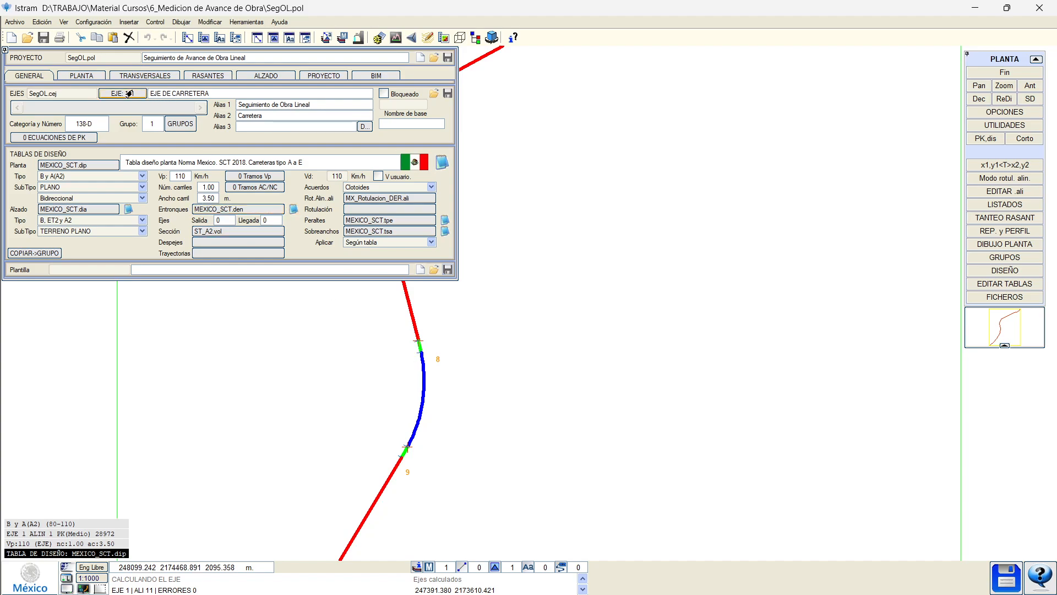
click(100, 77)
Pan to the green curve transition segment and switch to the TRANSVERSALES settings.
middle_drag(332, 245, 339, 380)
scroll(418, 163, up, 2)
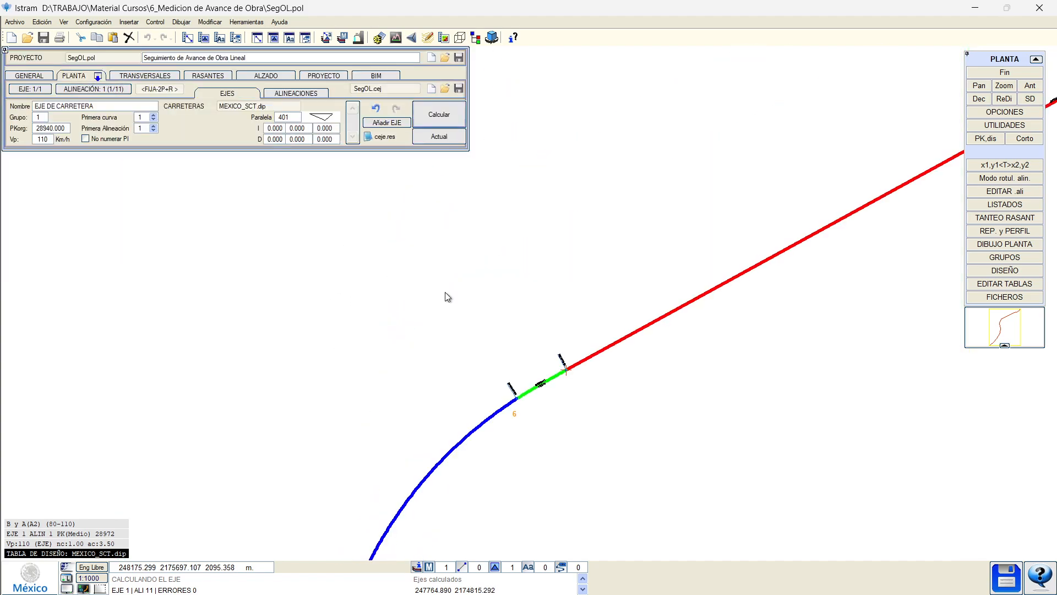
middle_drag(446, 297, 583, 147)
scroll(582, 147, down, 1)
scroll(551, 267, up, 2)
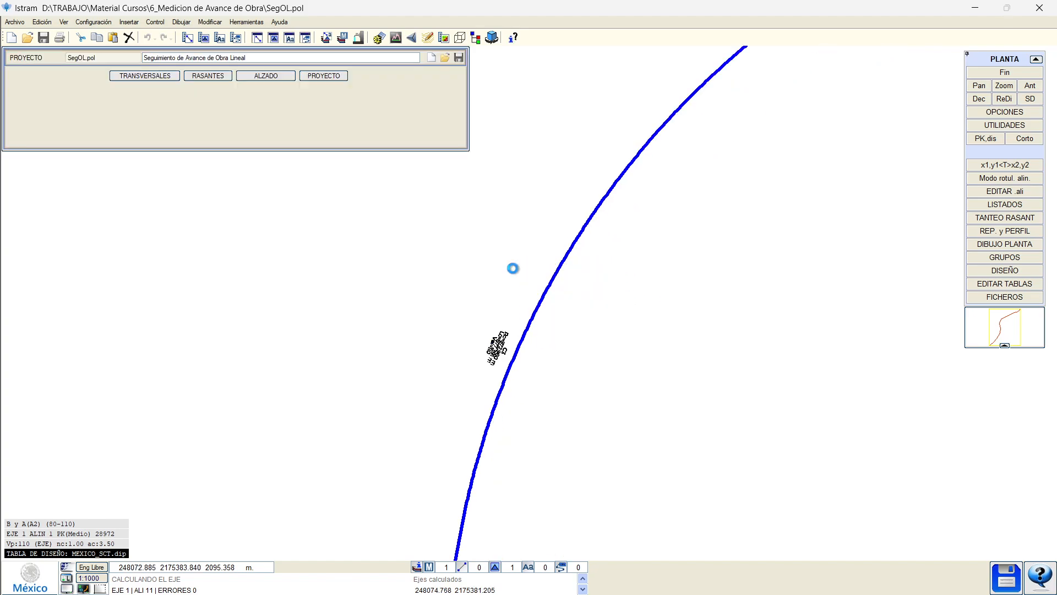
scroll(481, 281, down, 1)
scroll(480, 281, down, 1)
scroll(486, 293, up, 1)
middle_drag(615, 182, 565, 237)
scroll(565, 237, up, 2)
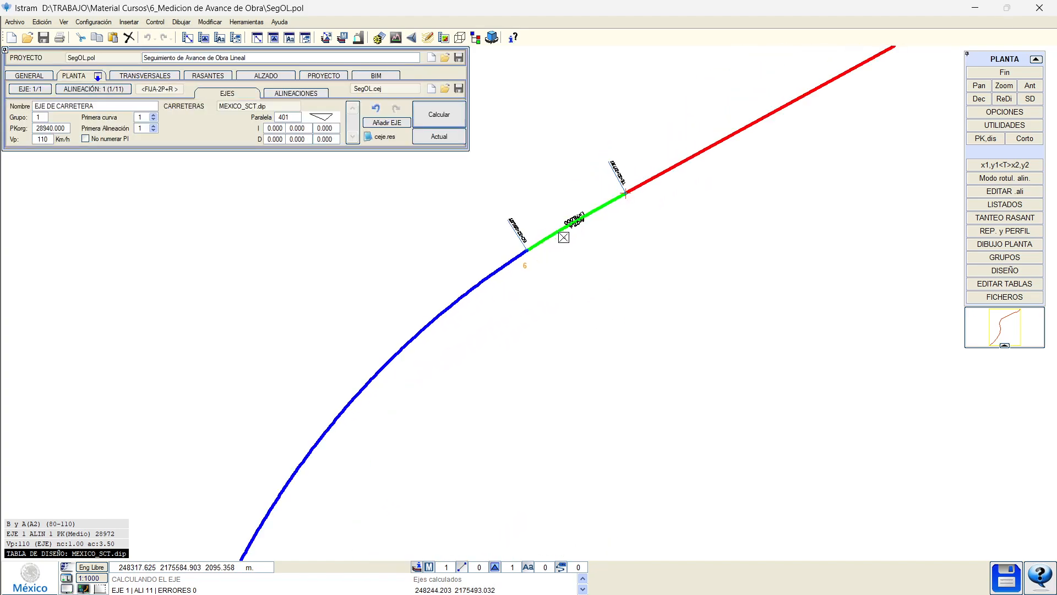
scroll(479, 291, down, 5)
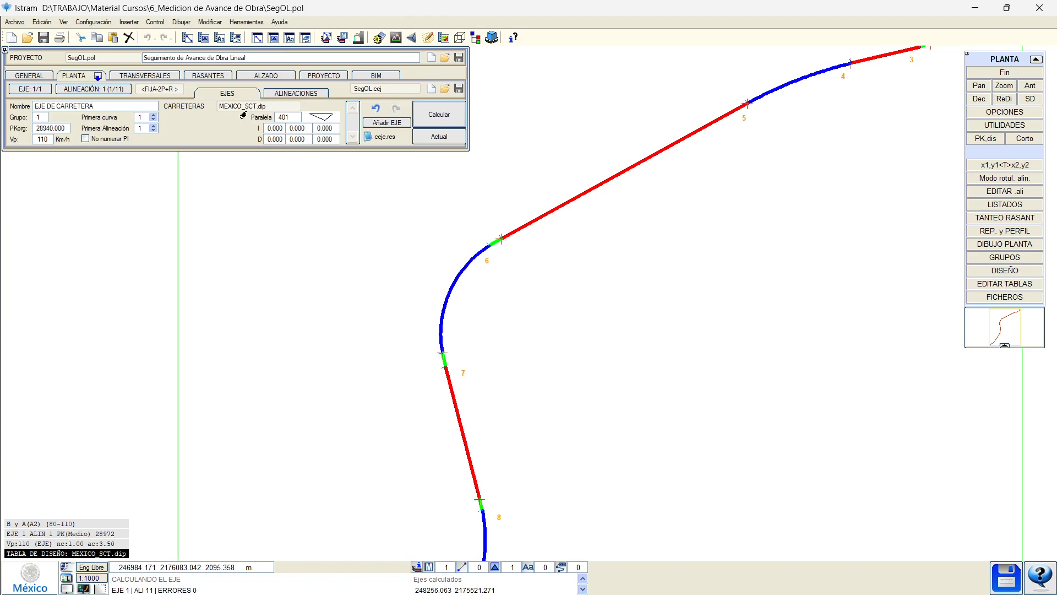
click(145, 78)
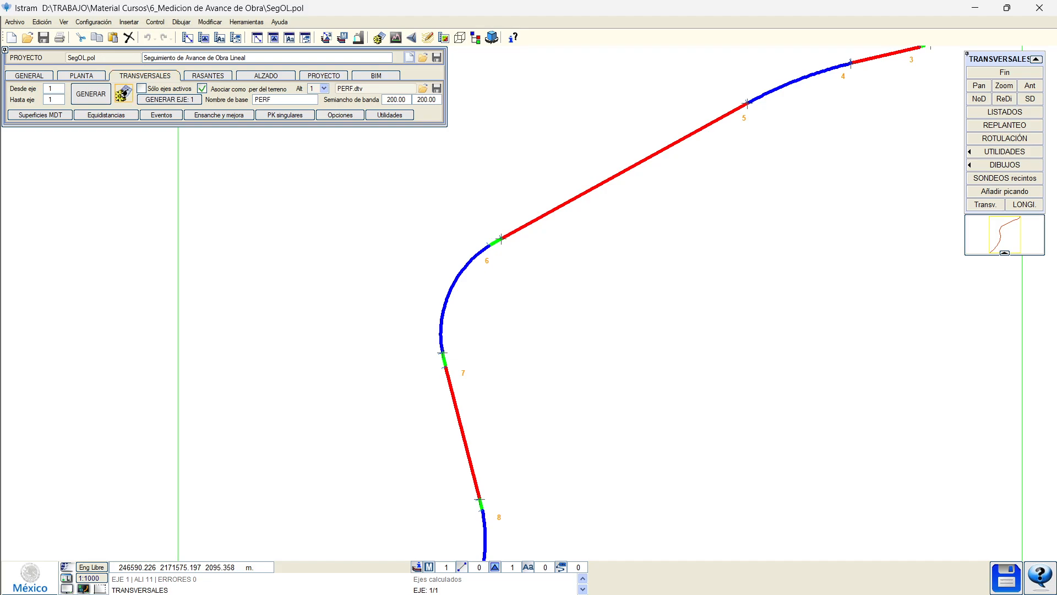
Open Superficies MDT, leave Superficie 1 as Cartografía, and browse the surface list.
click(122, 95)
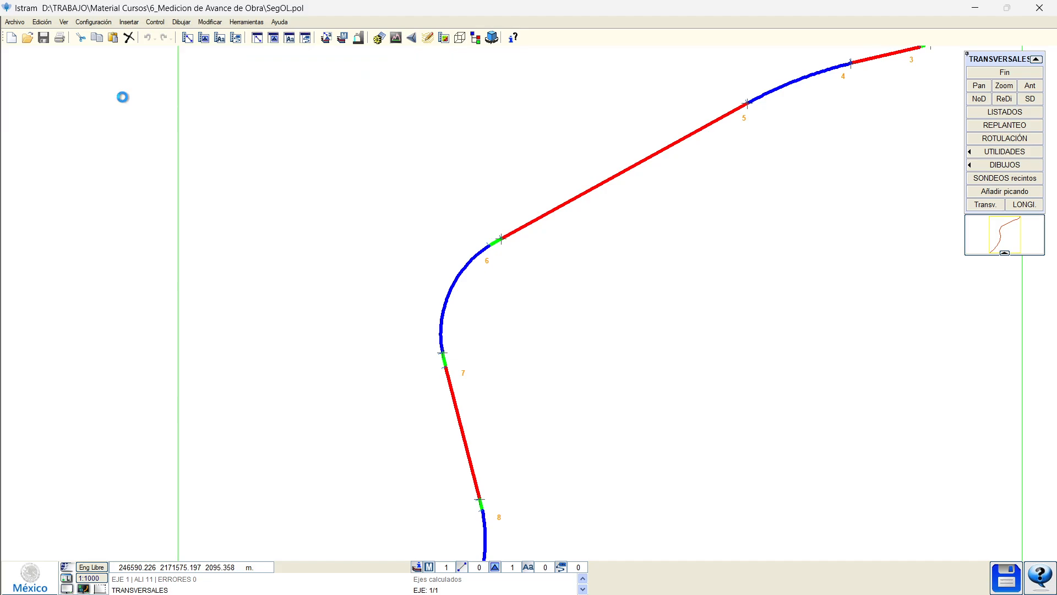
click(84, 94)
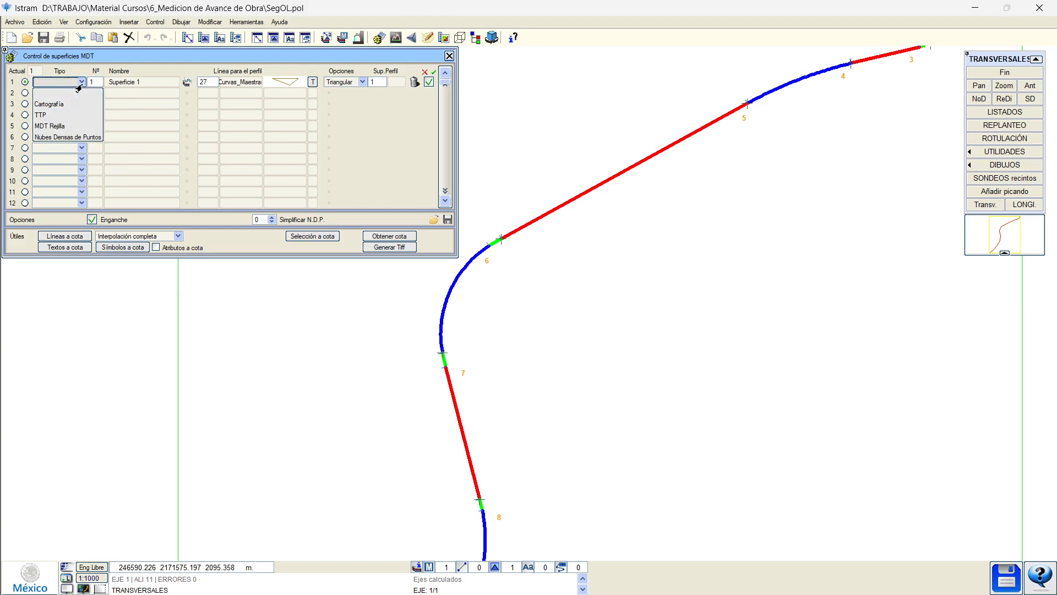
click(72, 104)
click(57, 82)
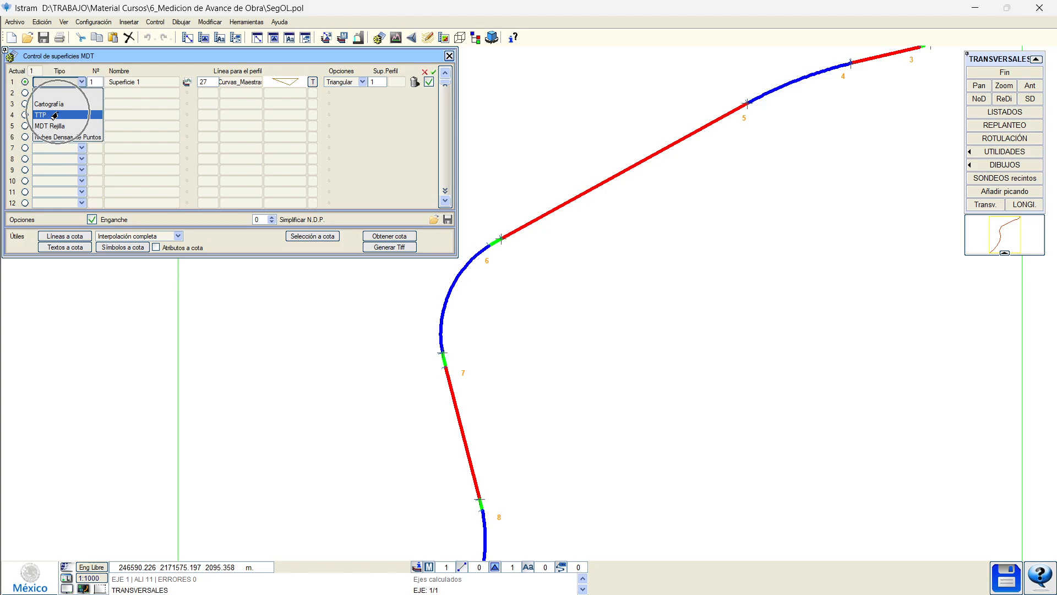
click(248, 148)
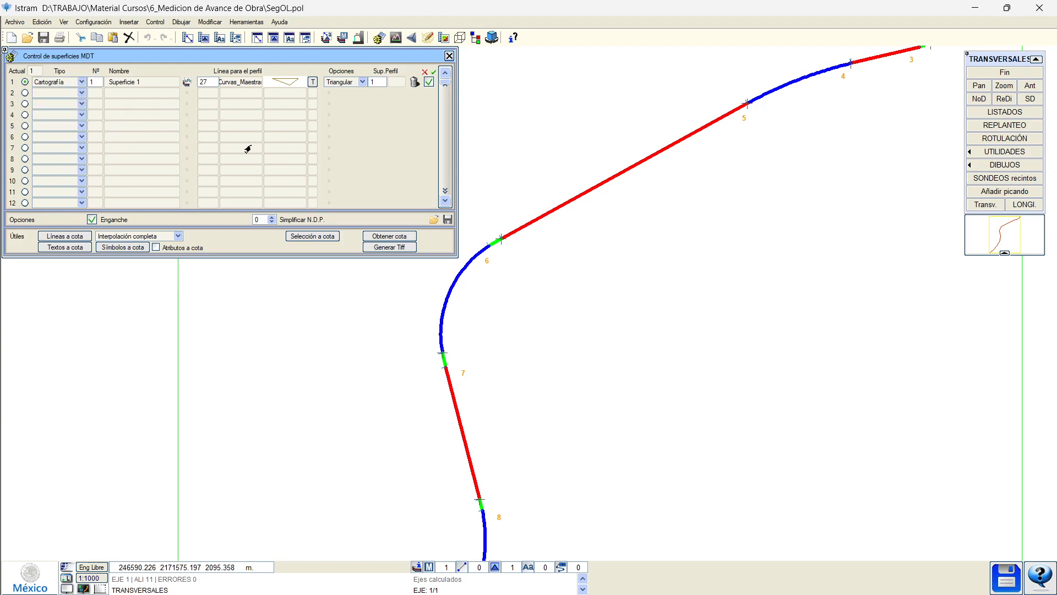
drag(446, 83, 444, 195)
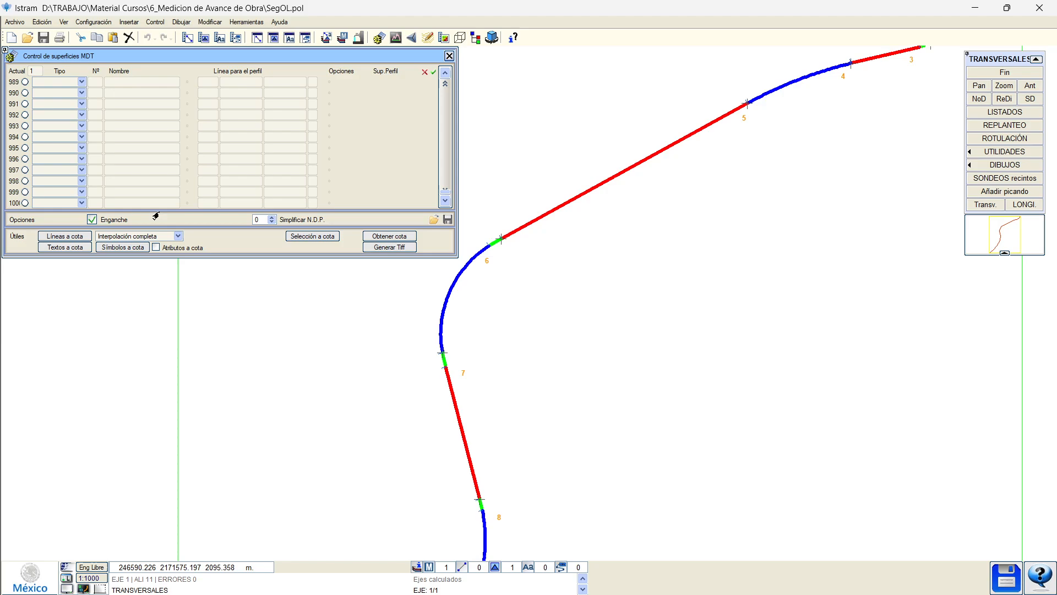
click(443, 129)
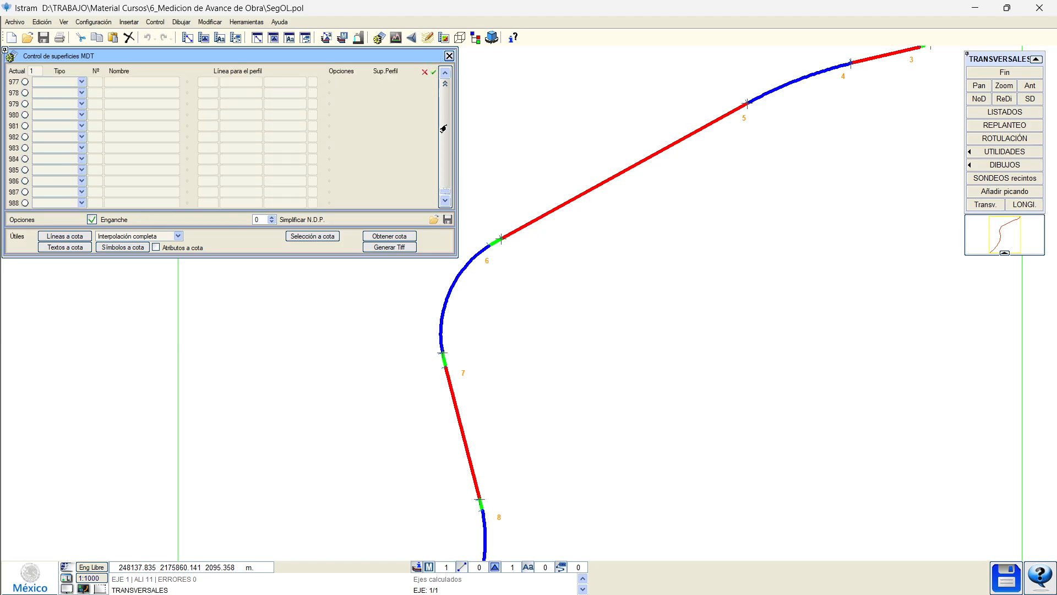
drag(439, 194, 445, 82)
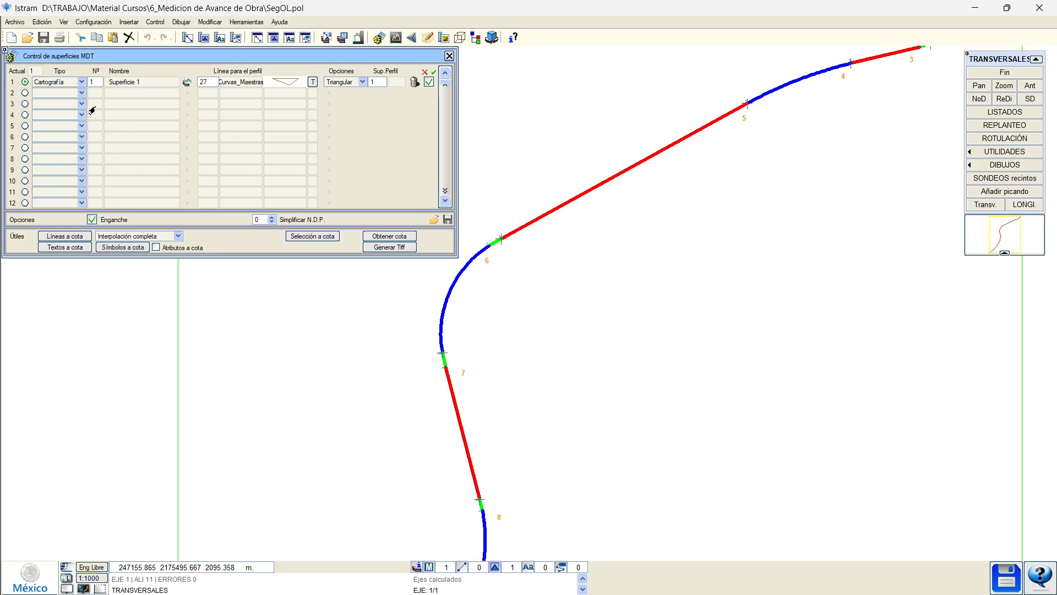
scroll(434, 287, up, 2)
scroll(439, 293, down, 2)
scroll(445, 306, up, 1)
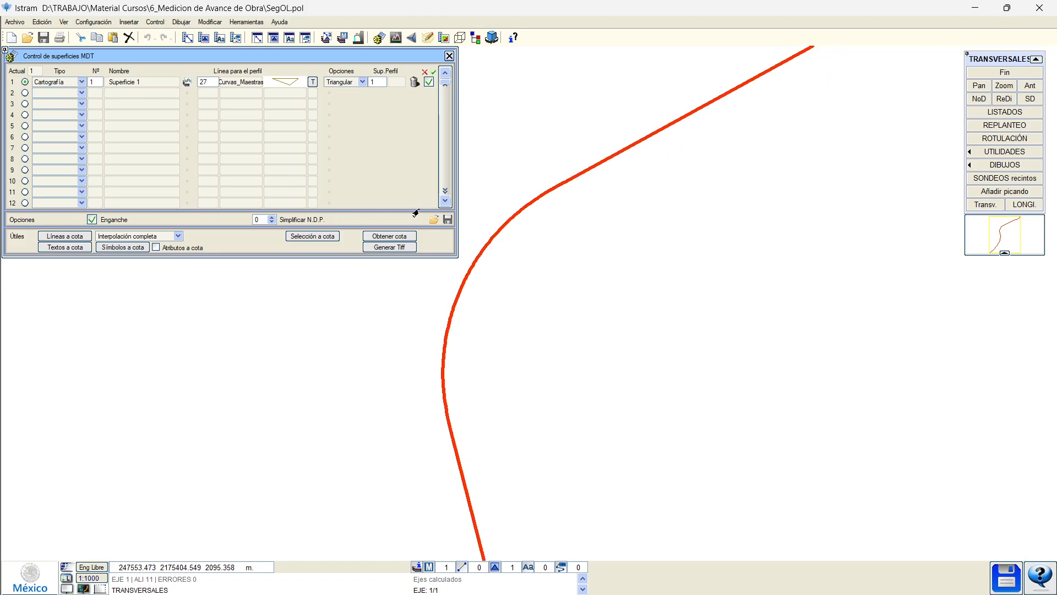
Load the LISTA DE TERRENOS.csm surface list into the MDT surfaces control and close it.
click(430, 220)
click(461, 273)
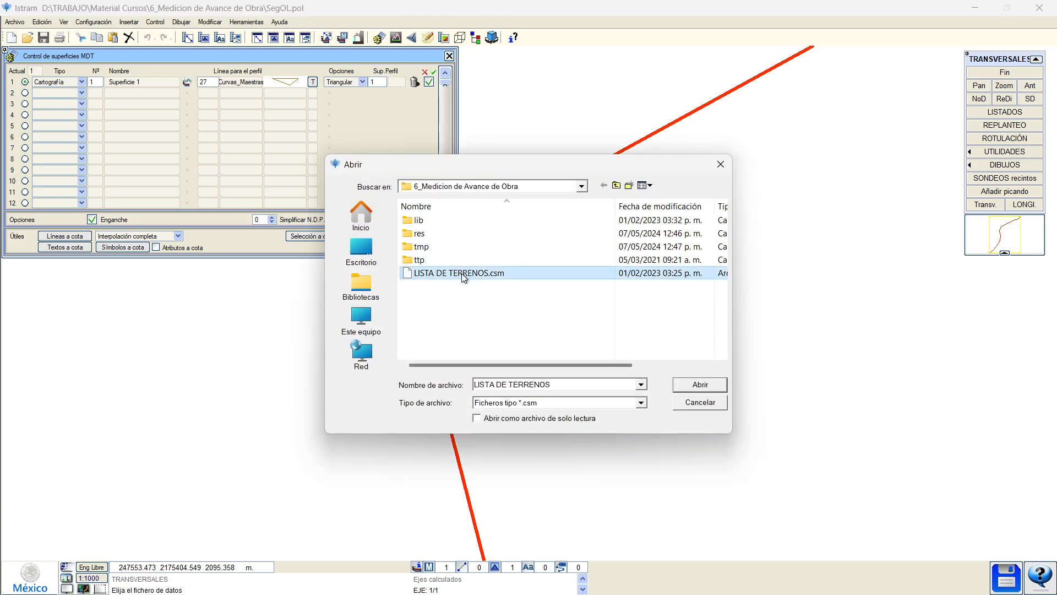
click(694, 383)
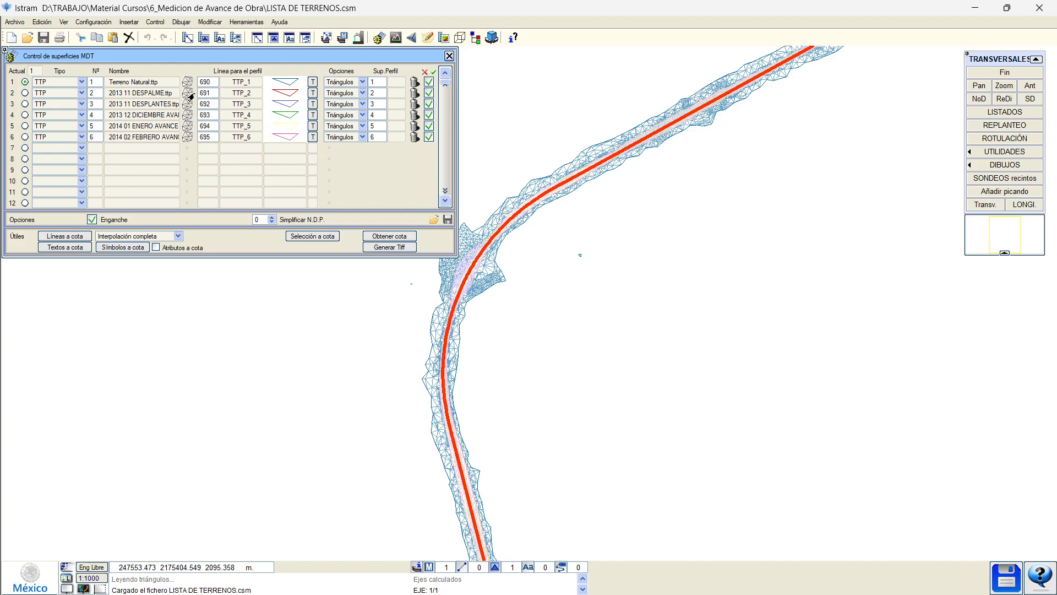
click(189, 103)
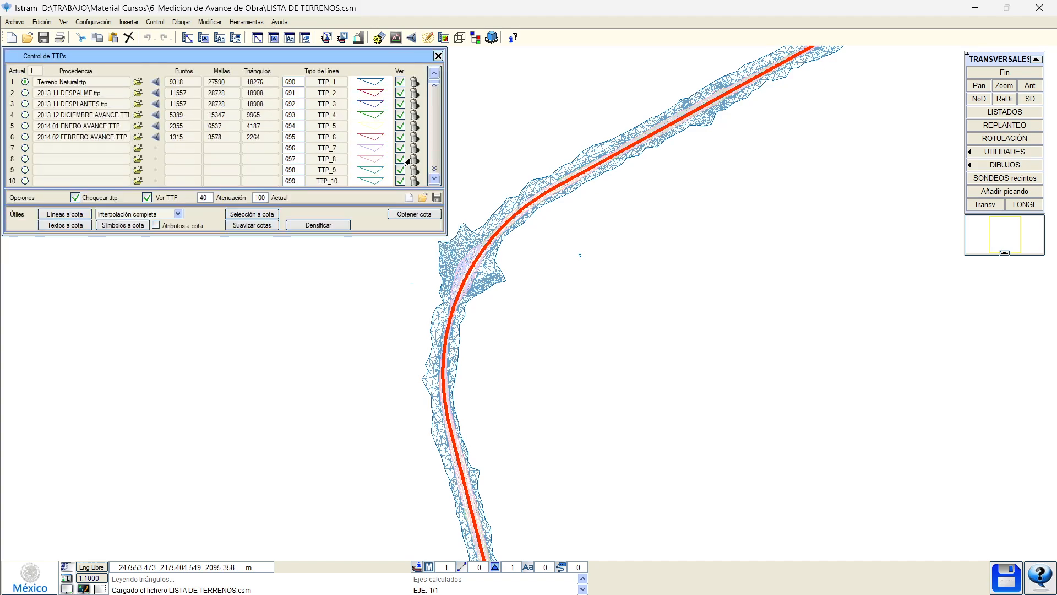
click(408, 199)
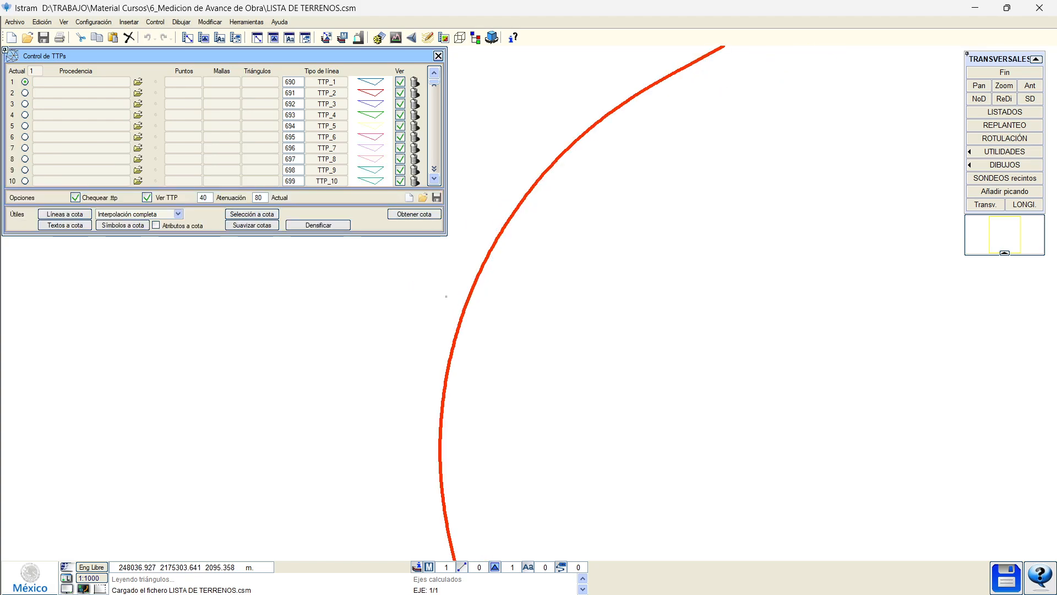
click(436, 55)
click(434, 222)
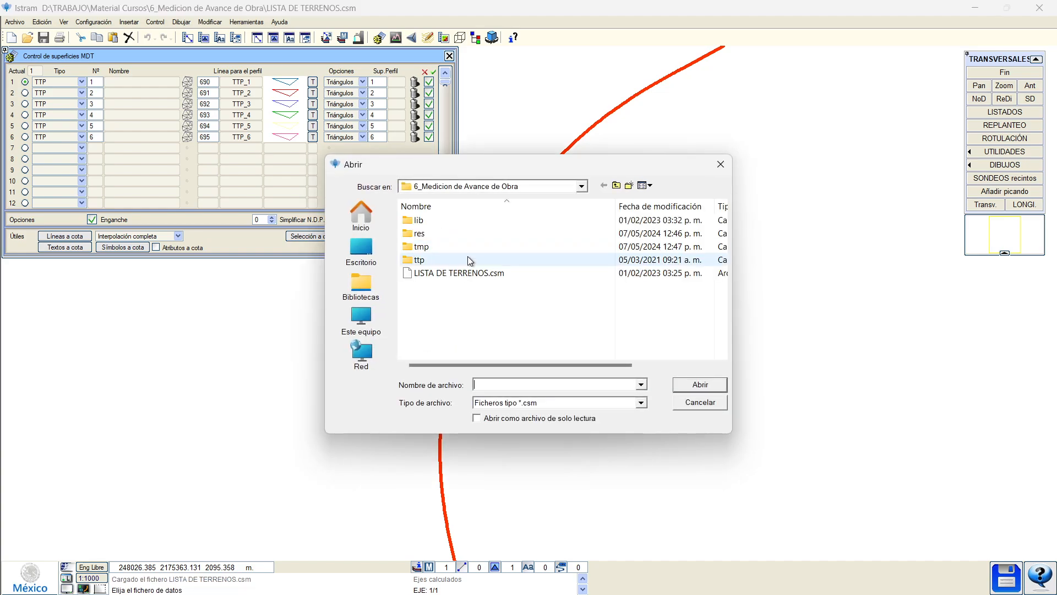
double_click(468, 273)
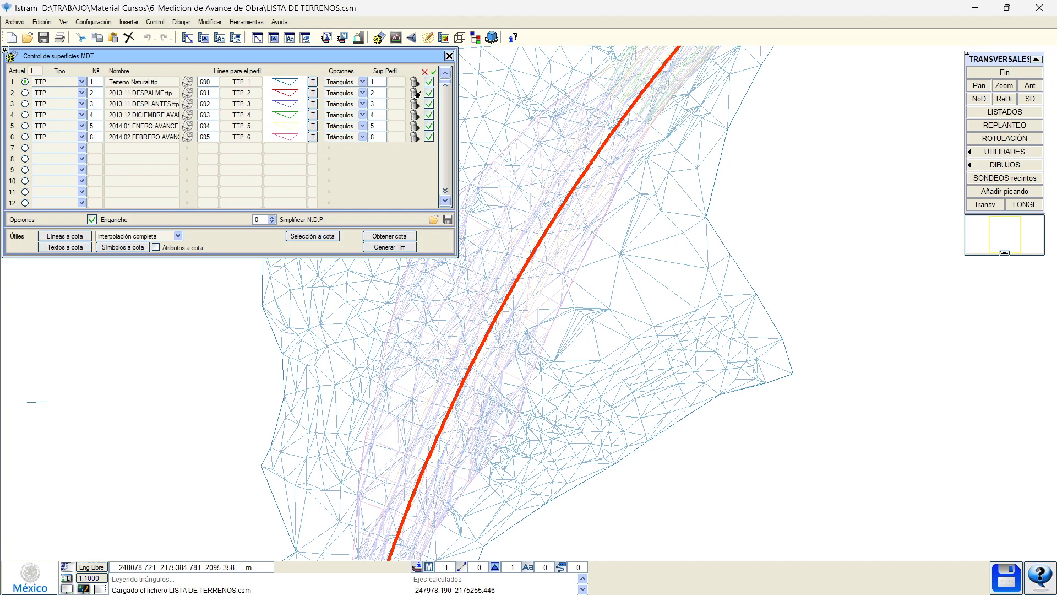
click(447, 56)
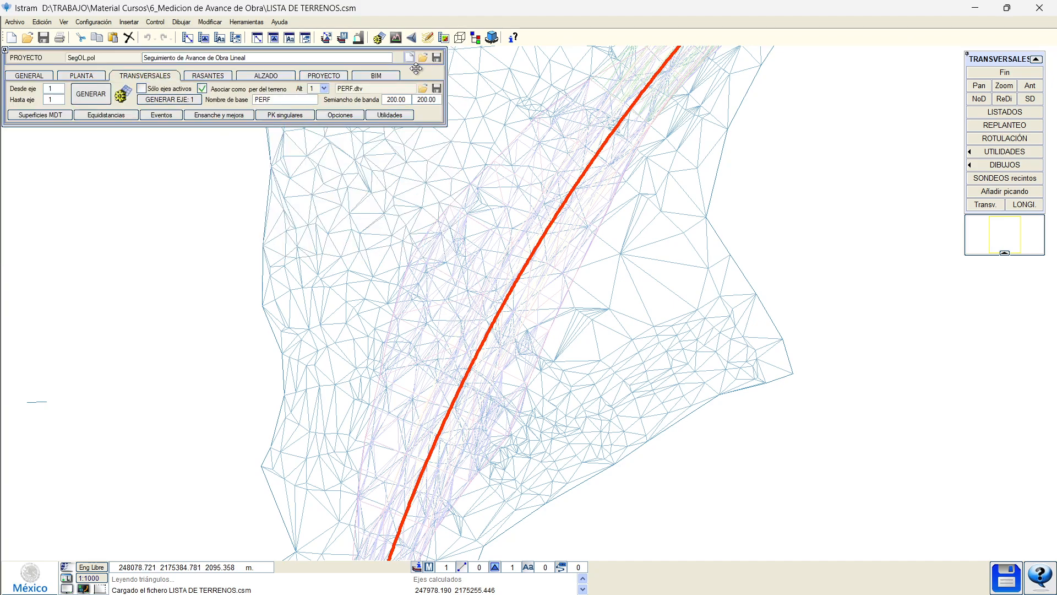
Generate cross-sections for axis 1 and open the RASANTES longitudinal profile.
click(183, 101)
click(322, 76)
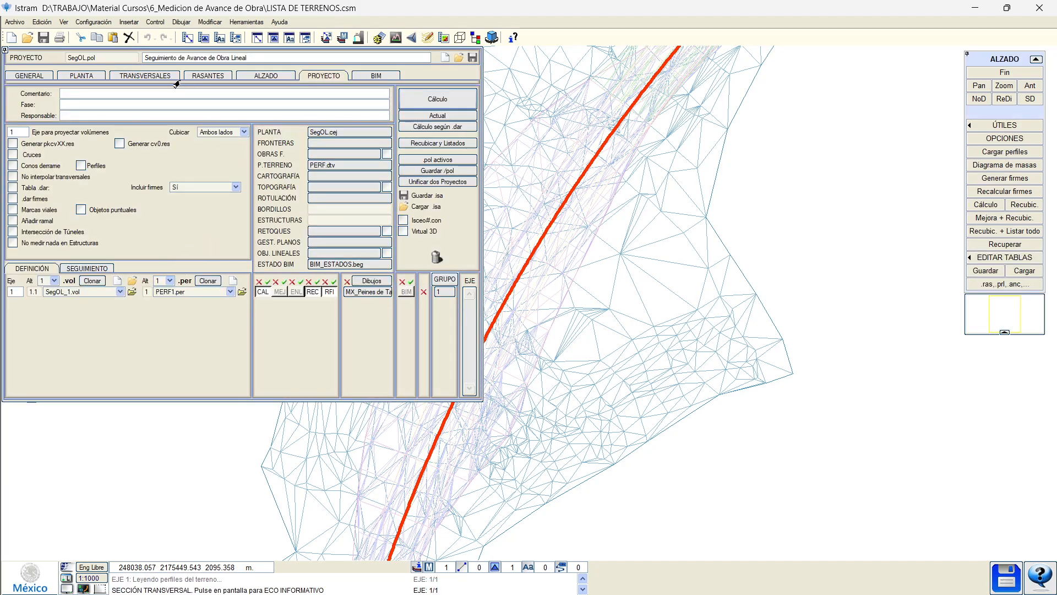
click(147, 78)
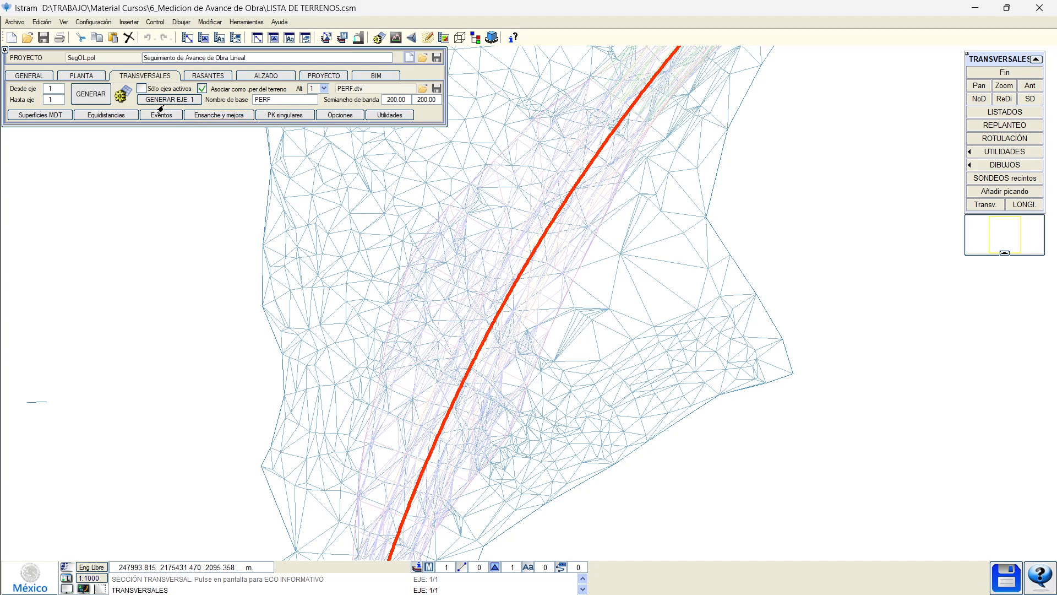
click(118, 99)
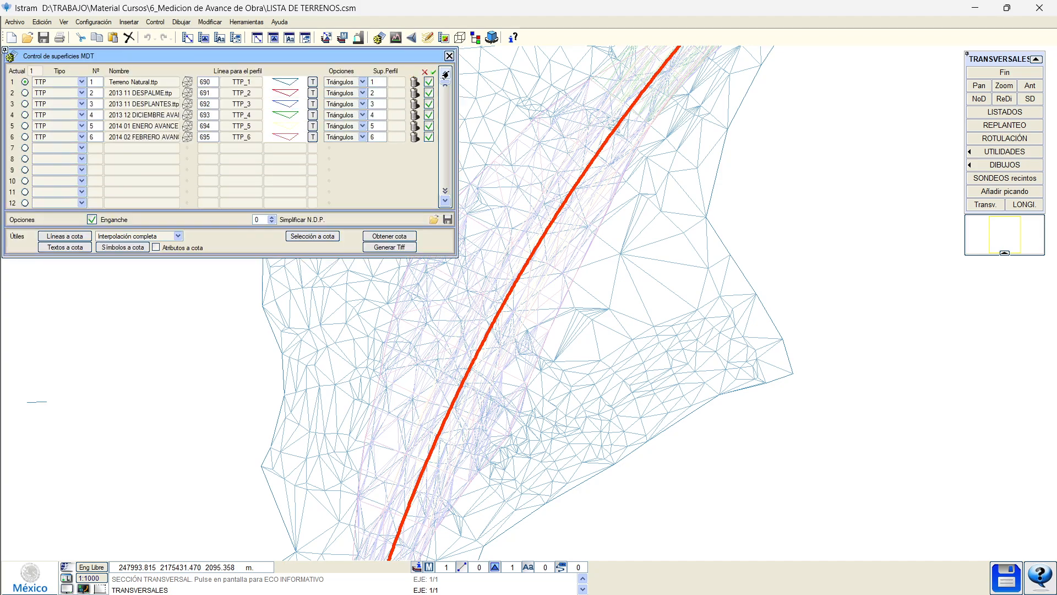
click(446, 74)
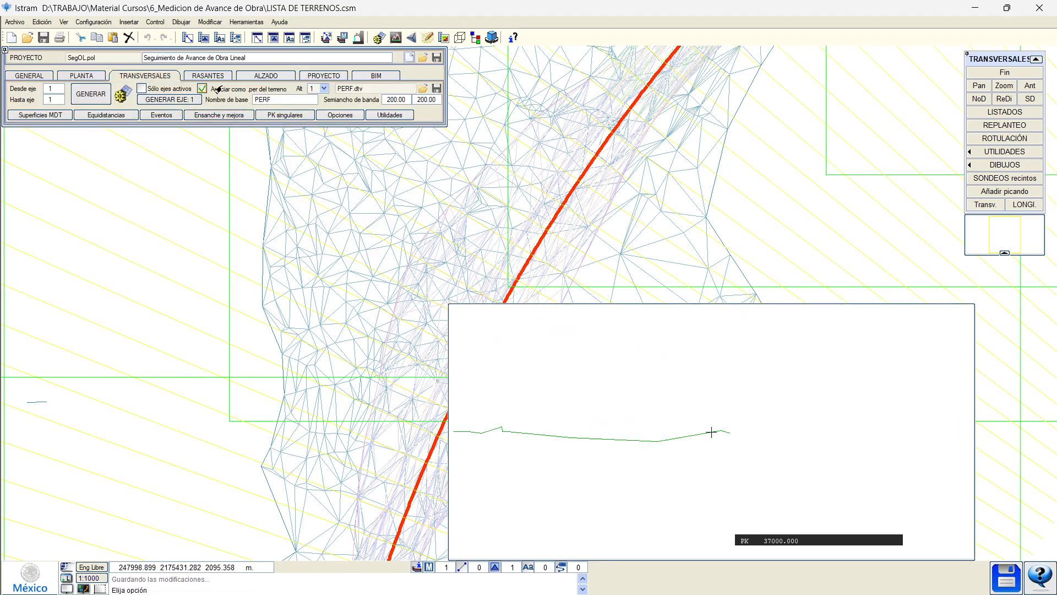
click(208, 76)
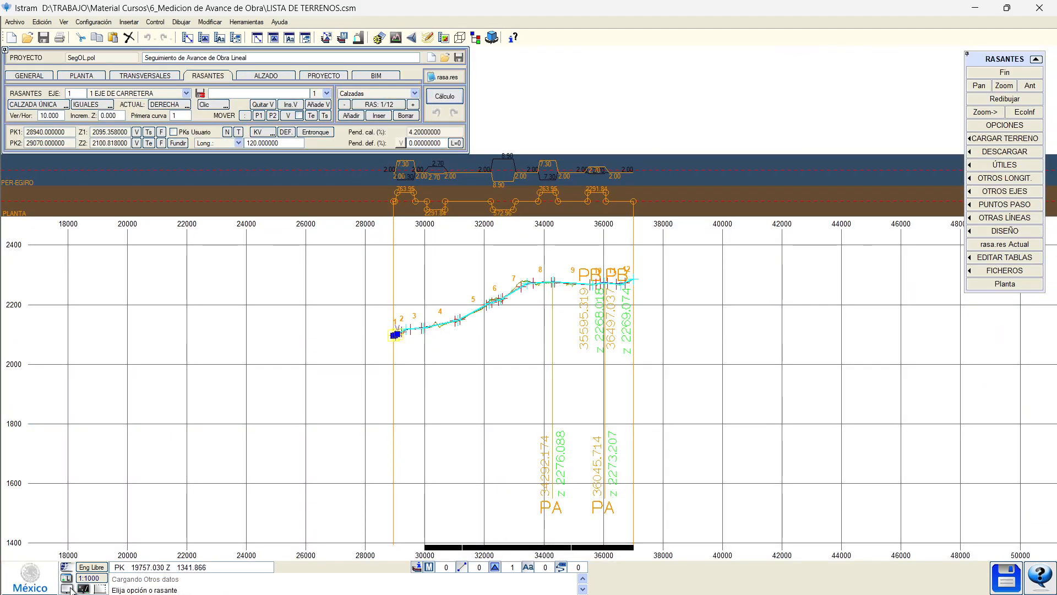
Switch the profile to a dark background and inspect the cross-section at PK 33263.
click(68, 588)
scroll(538, 295, up, 5)
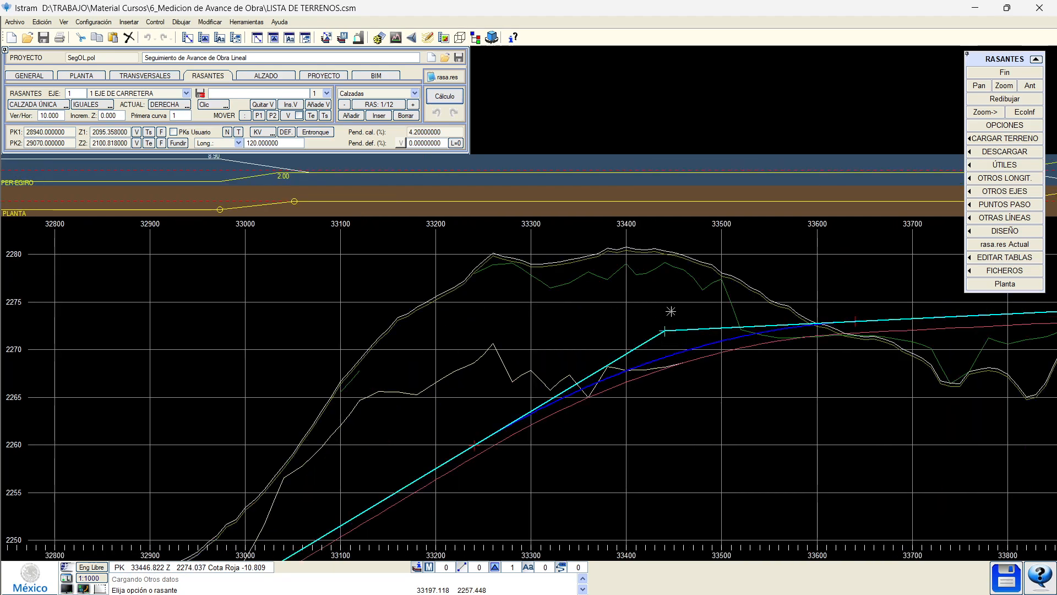
middle_drag(676, 370, 306, 365)
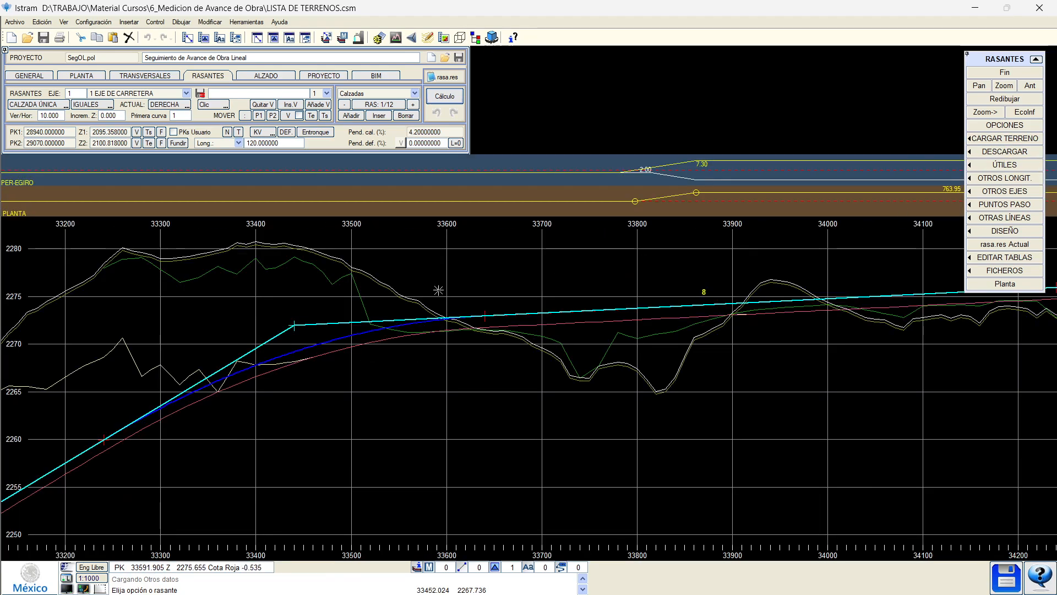
middle_drag(441, 287, 777, 238)
click(1016, 115)
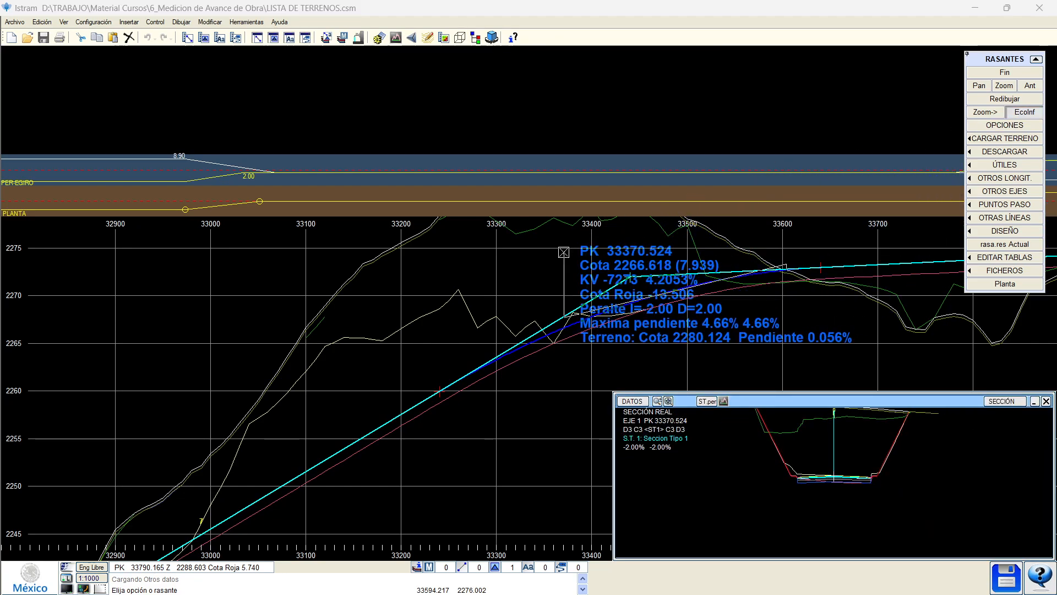
click(630, 276)
click(1020, 114)
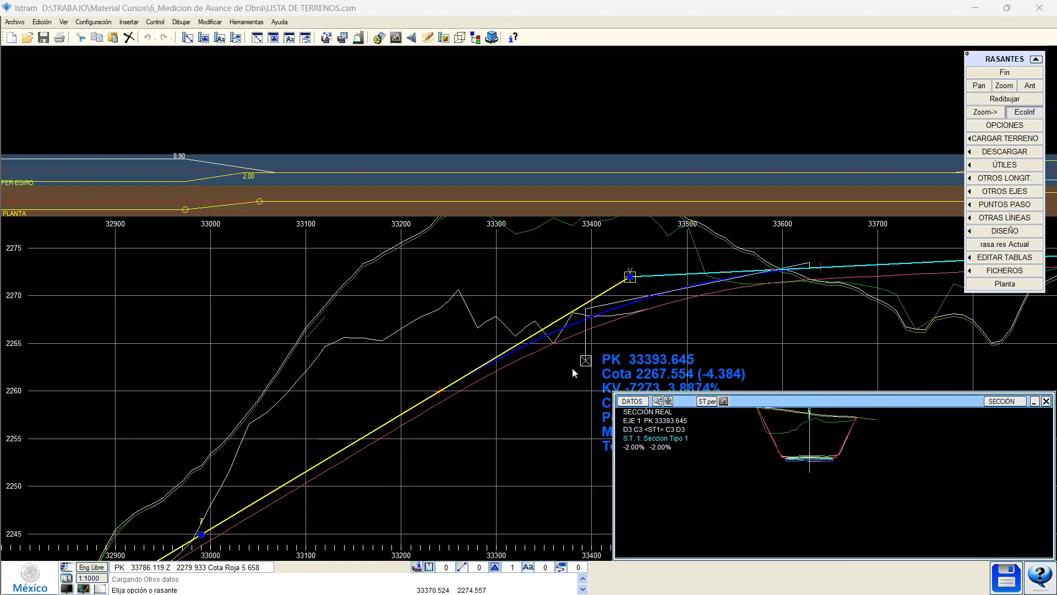
click(460, 390)
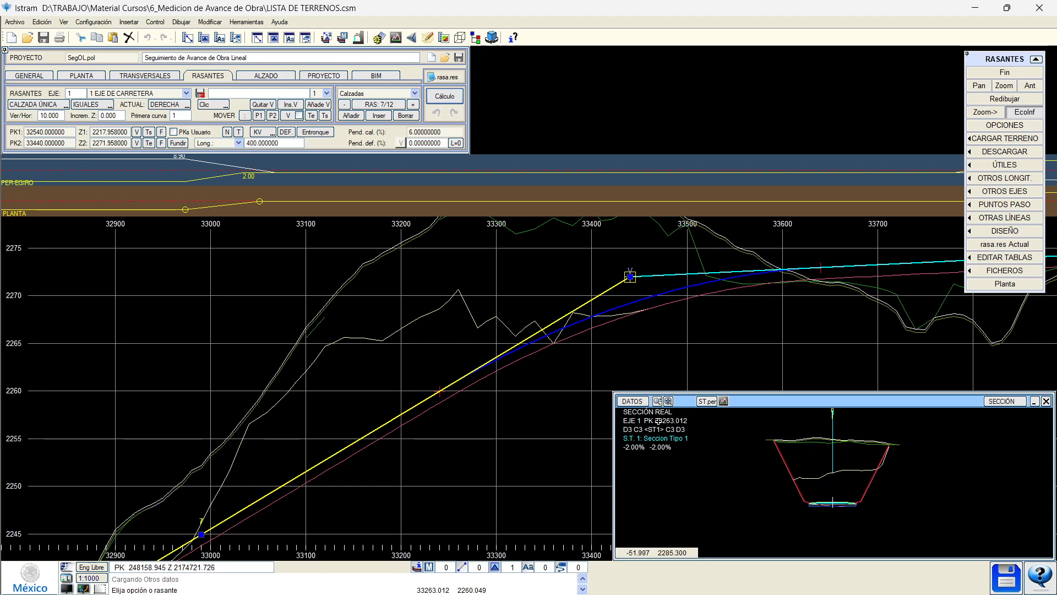
click(1019, 125)
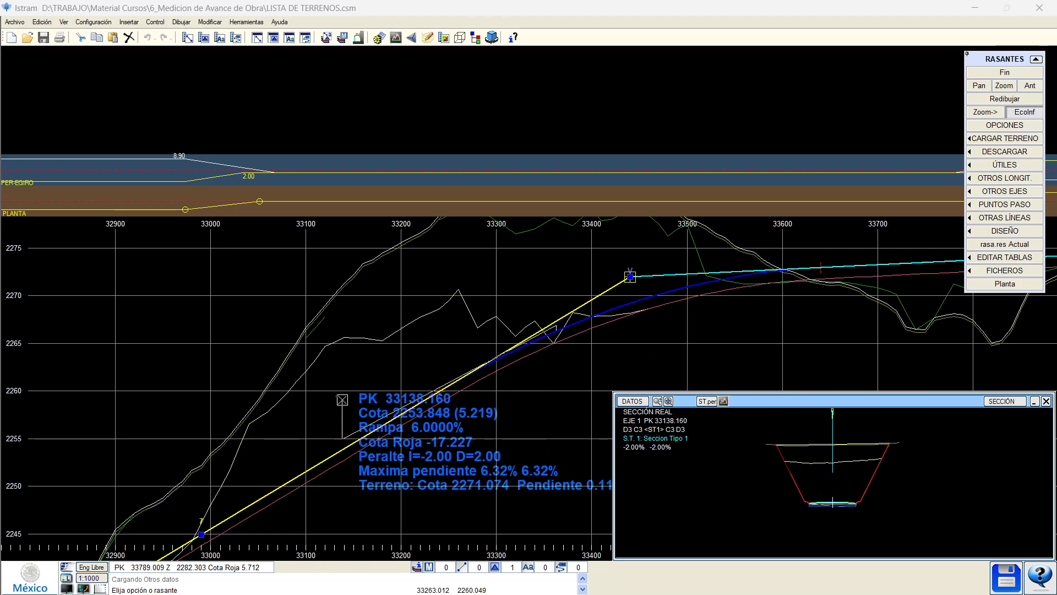
Select grade 4 and pan the profile to grade 5 around PK 32250.
scroll(339, 393, down, 4)
scroll(620, 365, down, 5)
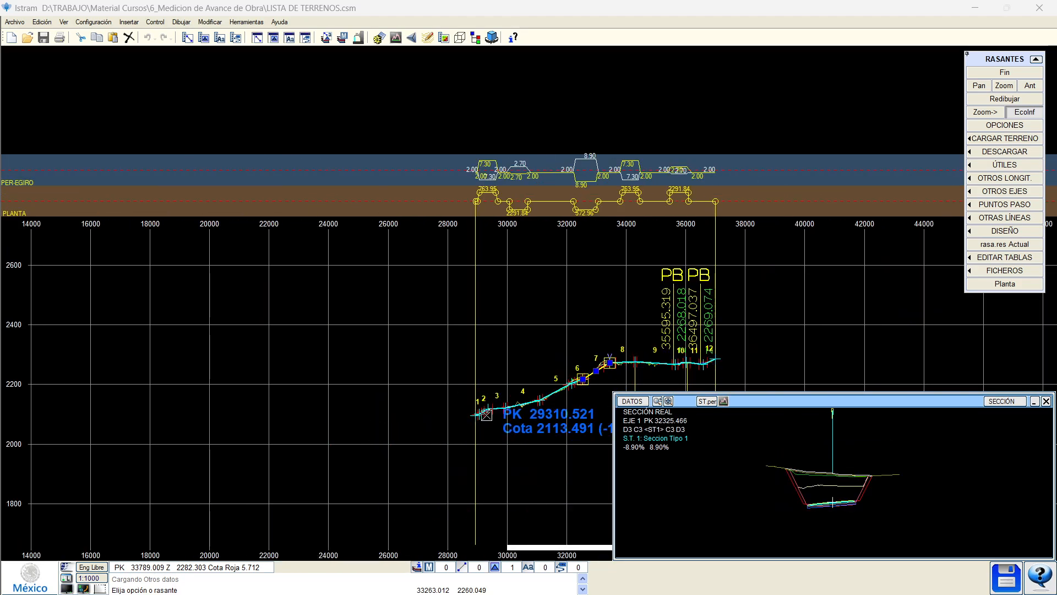
scroll(487, 409, up, 5)
scroll(405, 350, up, 4)
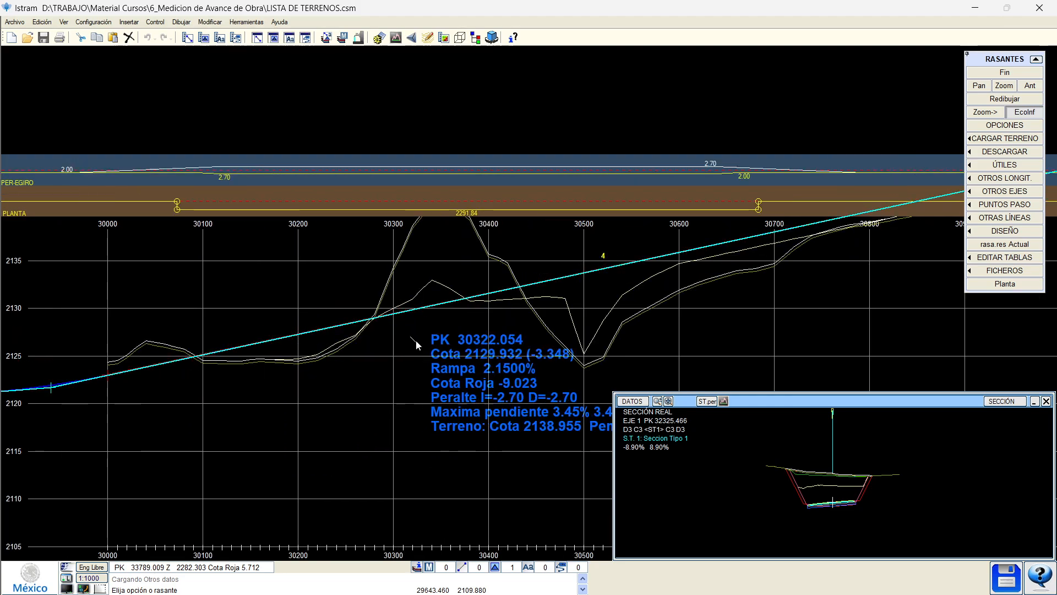
click(450, 328)
middle_drag(599, 301, 389, 368)
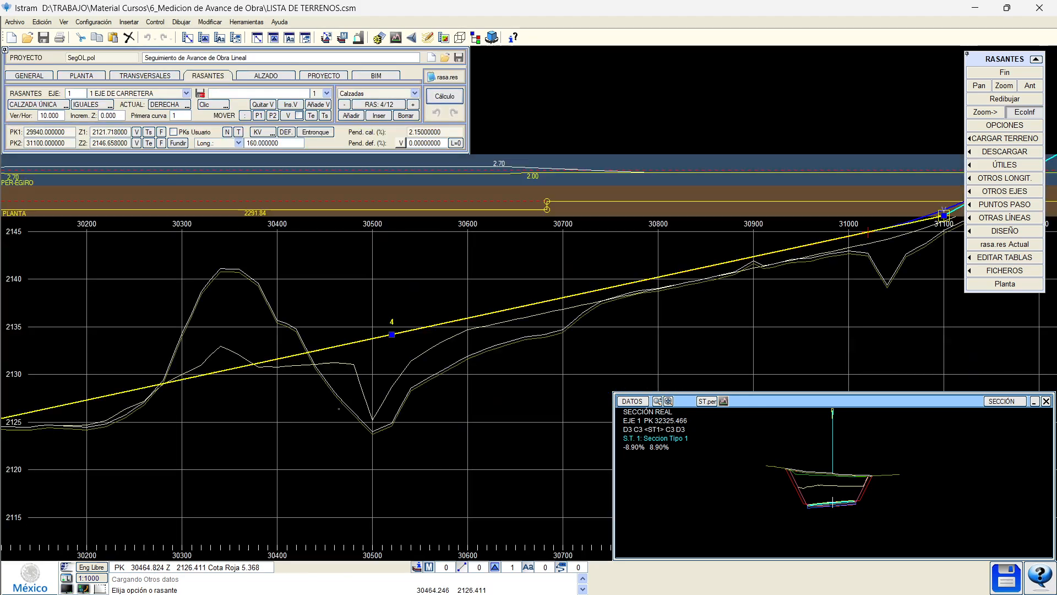
scroll(389, 367, down, 1)
middle_drag(683, 328, 304, 385)
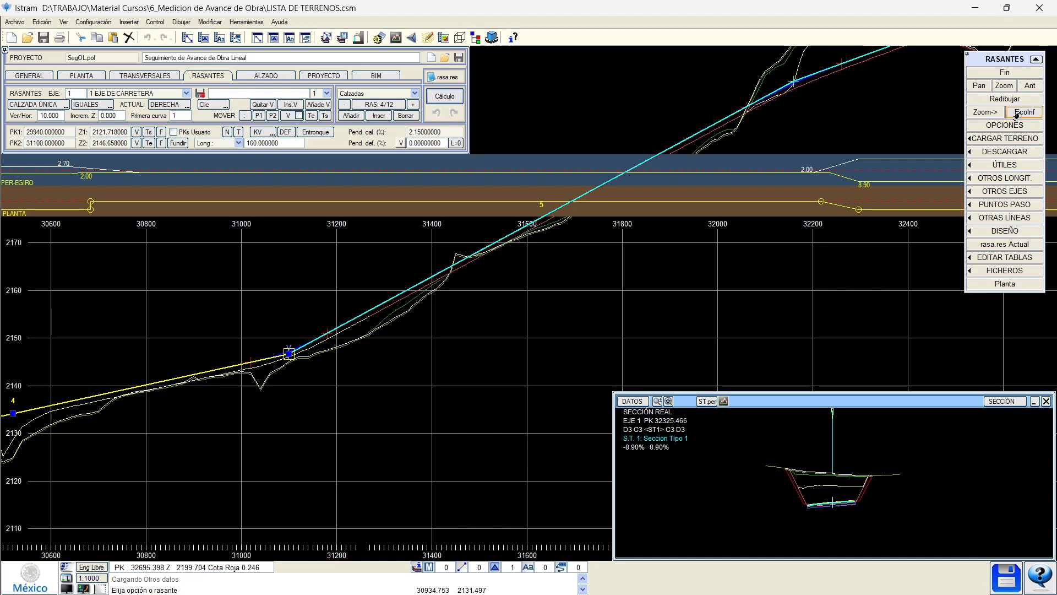
middle_drag(790, 112, 362, 310)
middle_drag(466, 275, 361, 341)
scroll(305, 268, up, 1)
scroll(307, 251, up, 1)
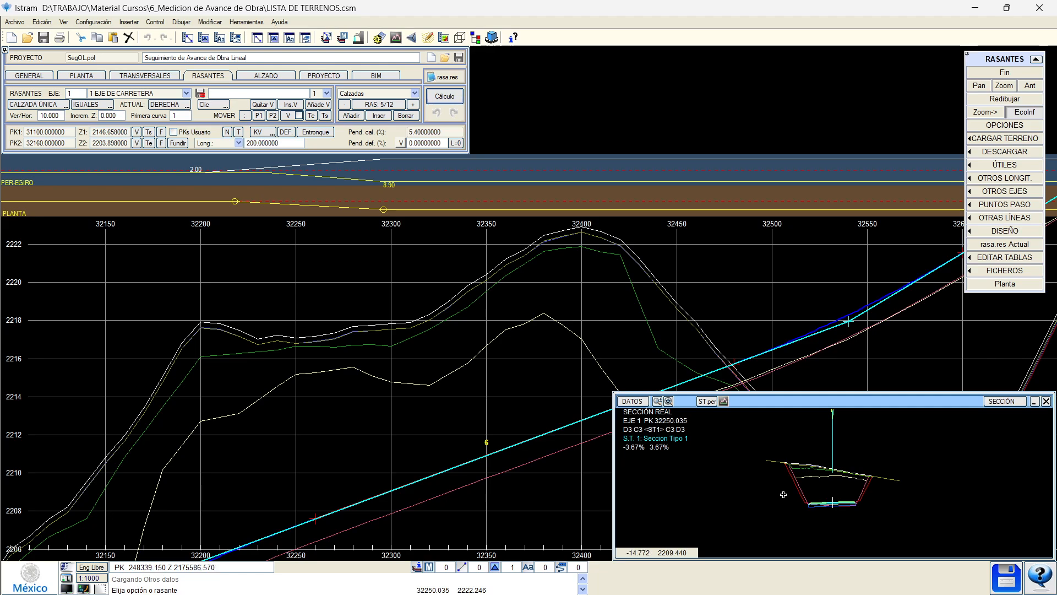
scroll(815, 502, up, 3)
scroll(785, 505, up, 1)
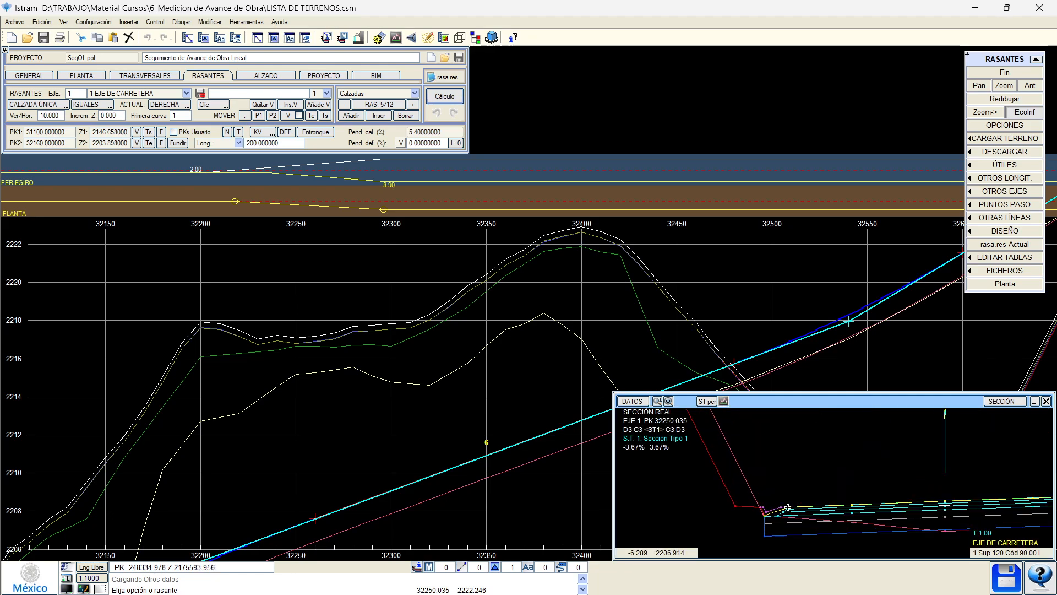
scroll(780, 518, up, 4)
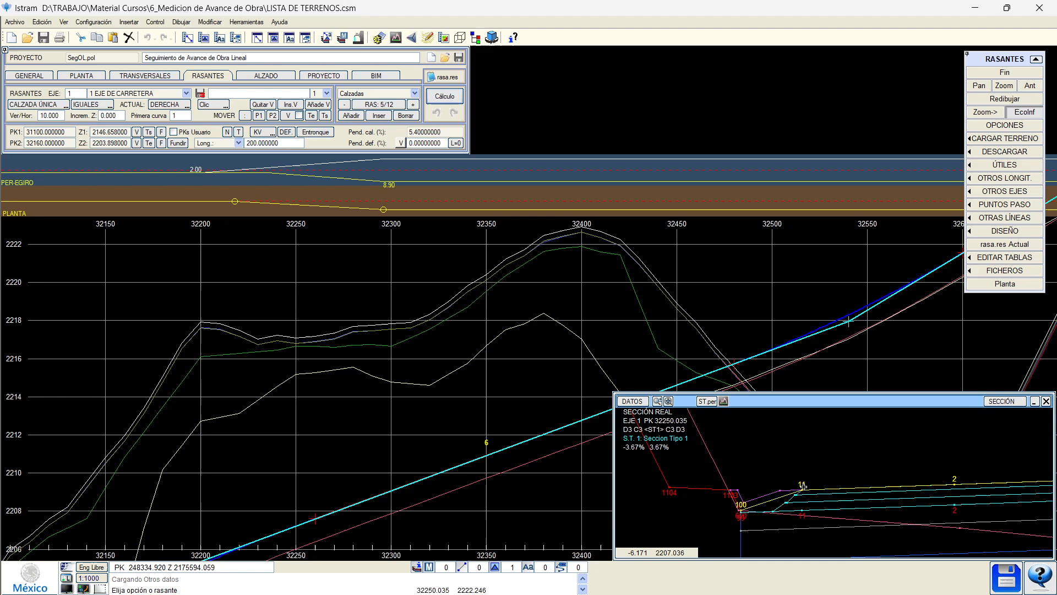
Zoom the PK 32250.035 cross-section and open it in the full section editor.
key(ctrl)
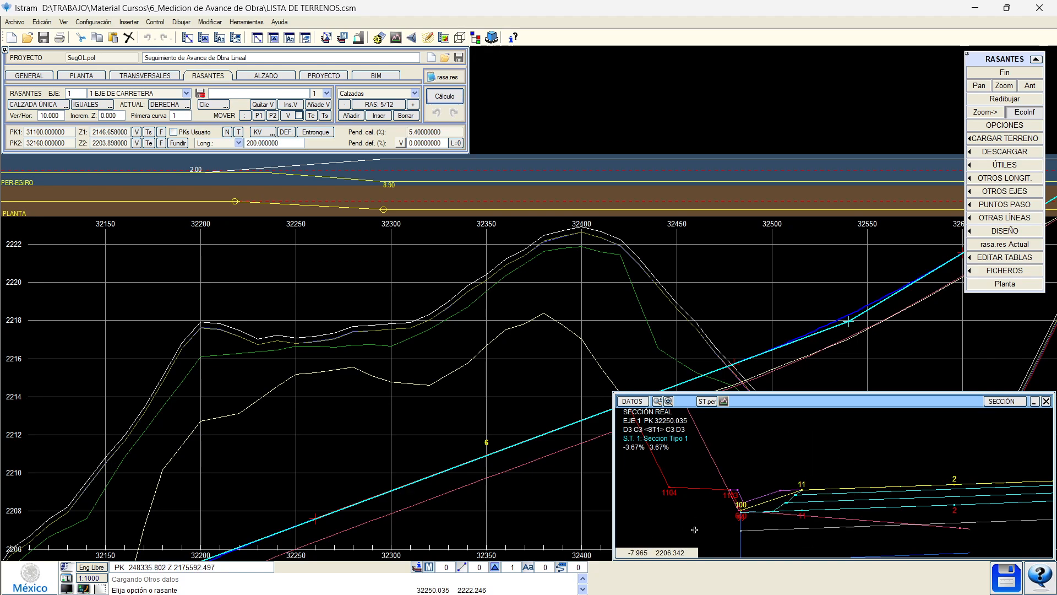
mouse_move(802, 485)
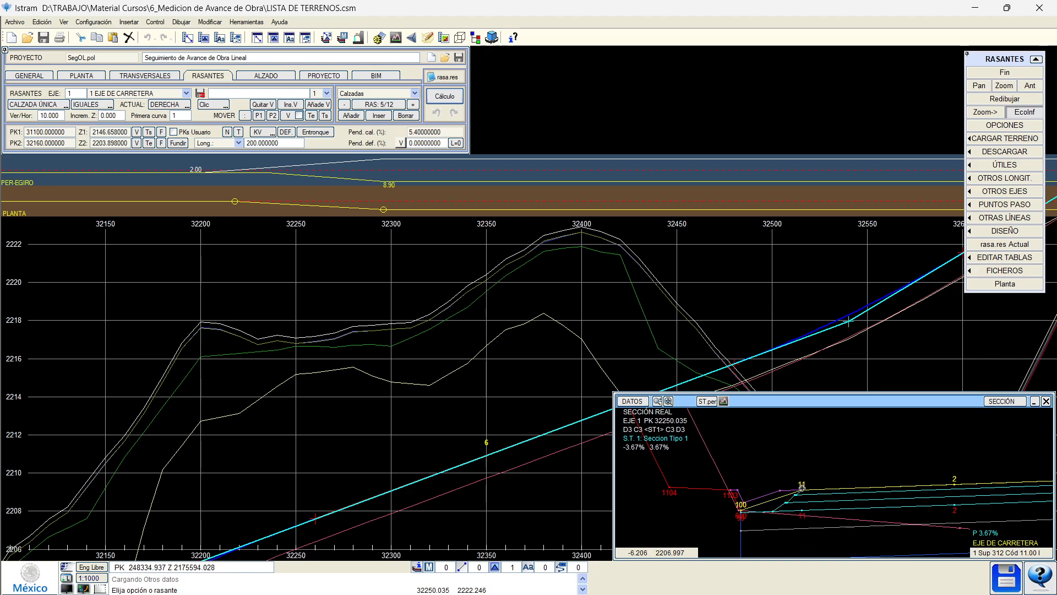
key(ctrl)
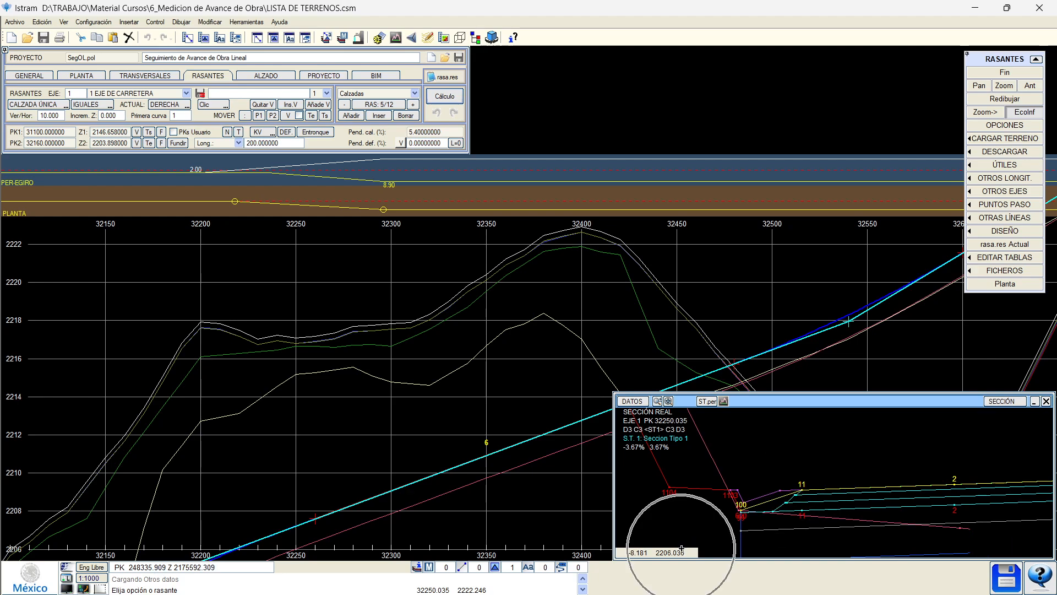
key(ctrl)
scroll(787, 484, down, 4)
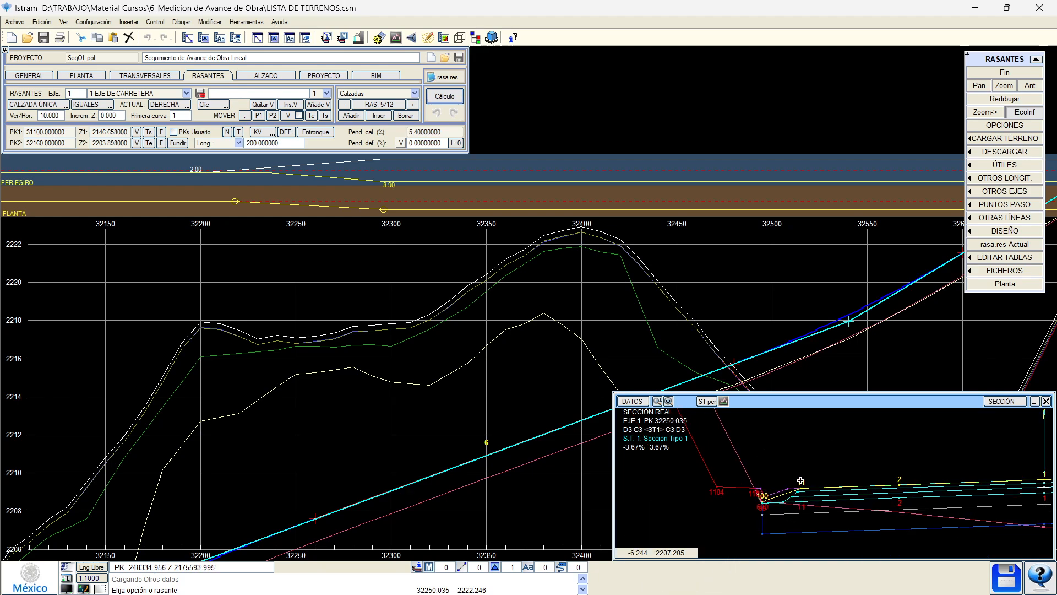
scroll(774, 480, down, 2)
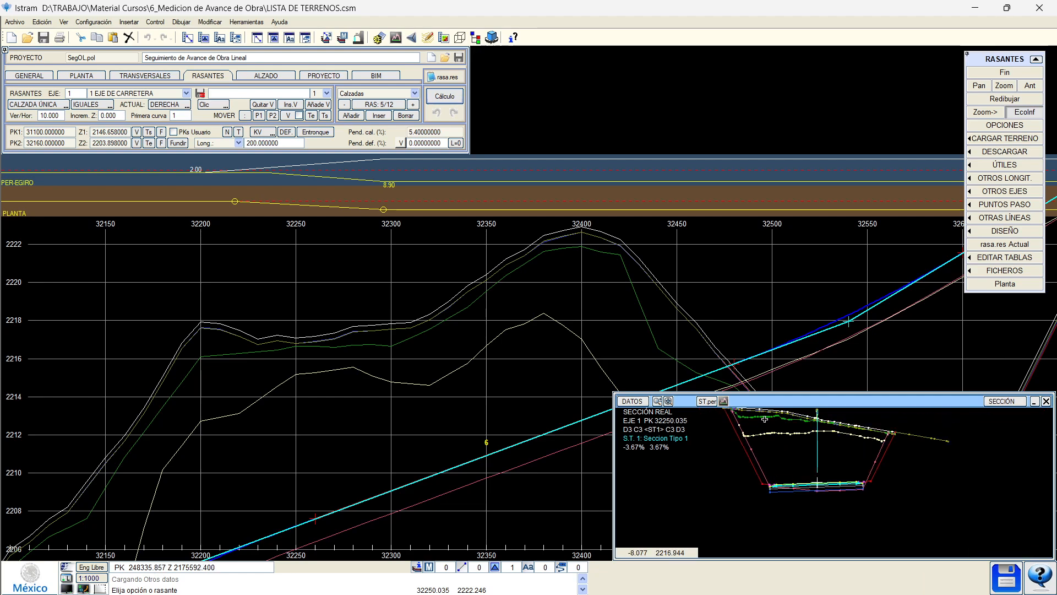
click(716, 401)
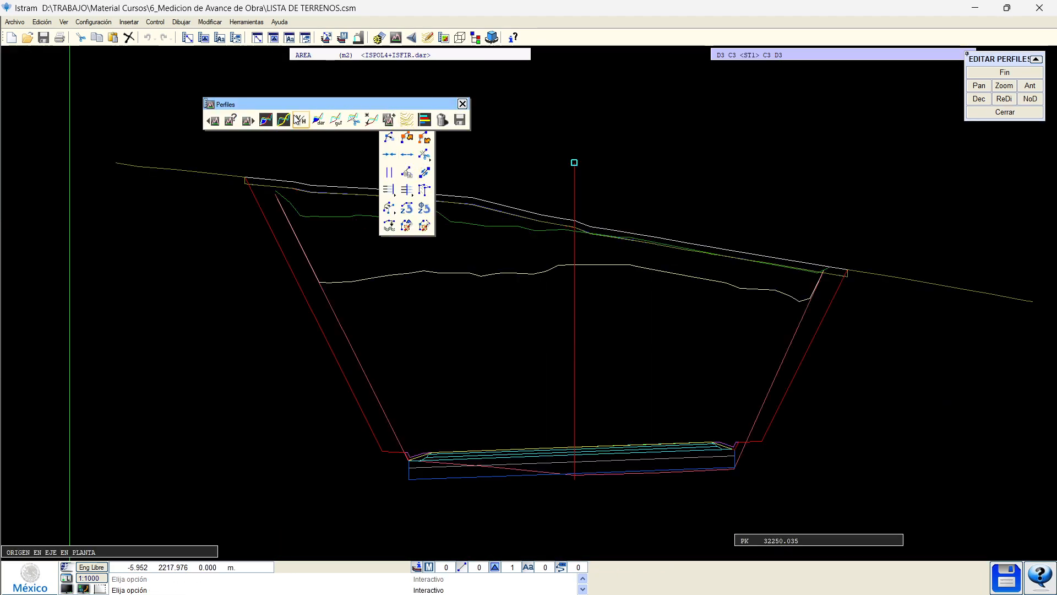
Open the PK 32250.035 area table and highlight D_TIERRA (220.7871 m²), REVES_CUNETA and DESPALME.
click(268, 120)
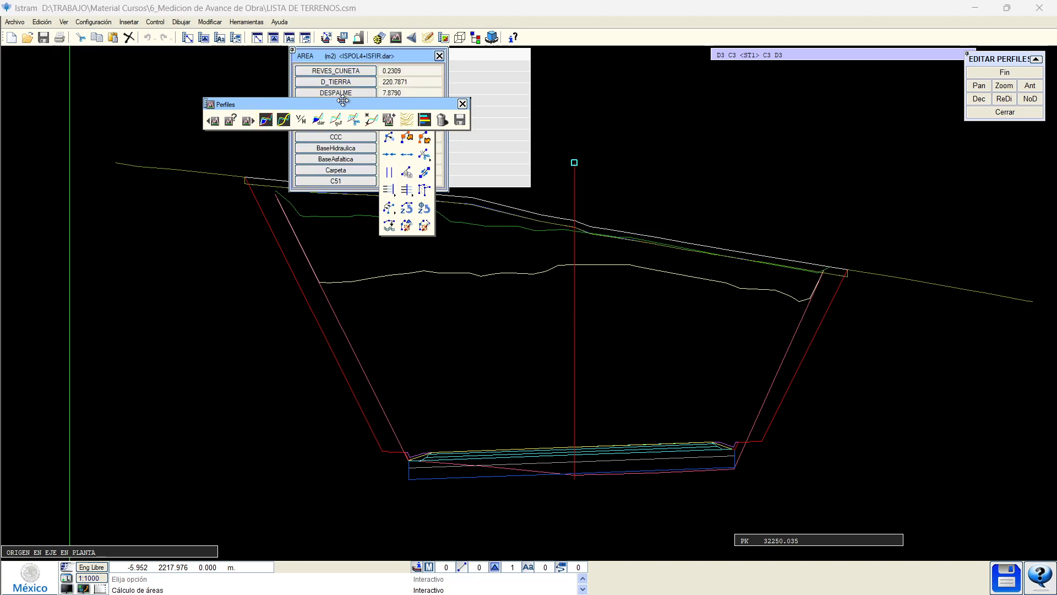
drag(343, 101, 665, 60)
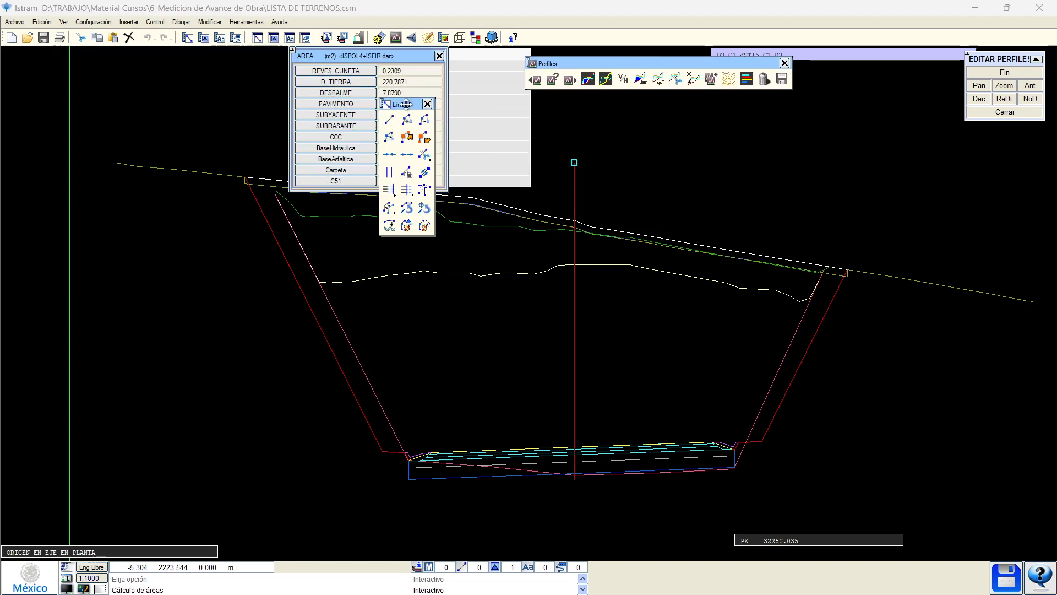
click(325, 82)
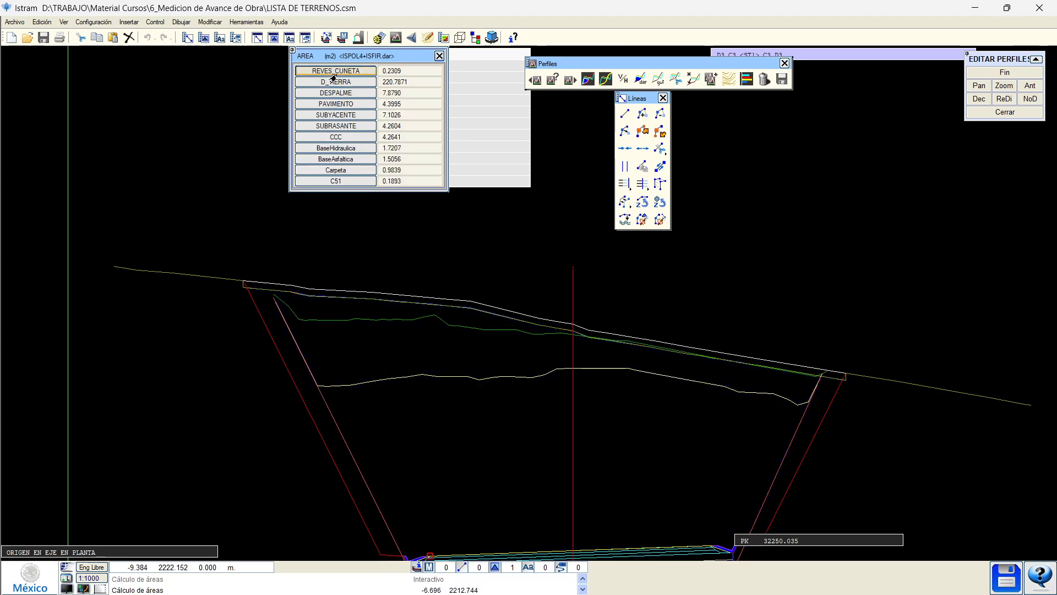
middle_drag(358, 371, 365, 250)
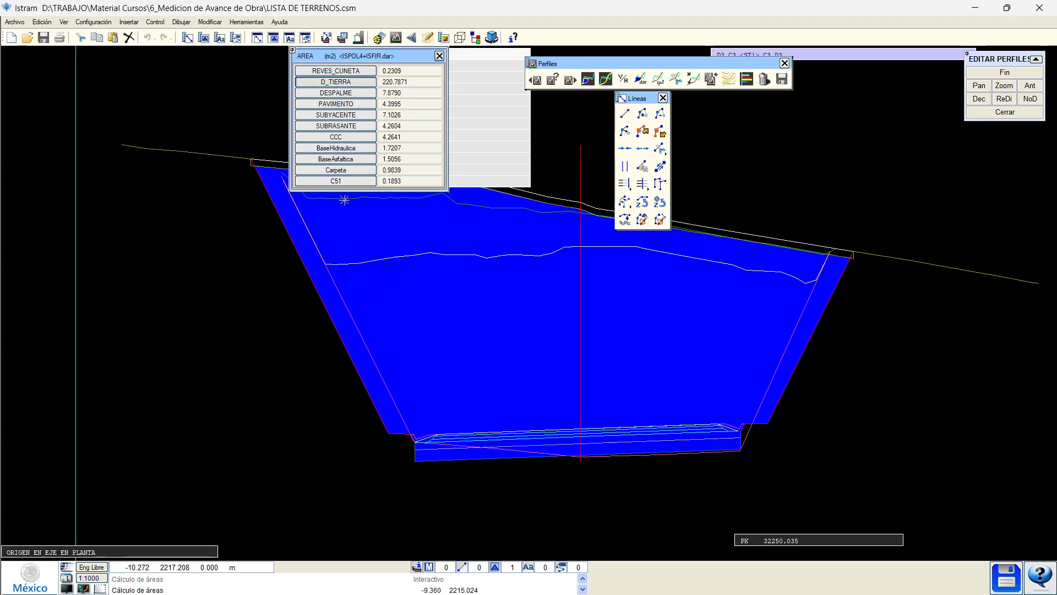
click(345, 71)
scroll(401, 417, up, 4)
scroll(477, 487, up, 4)
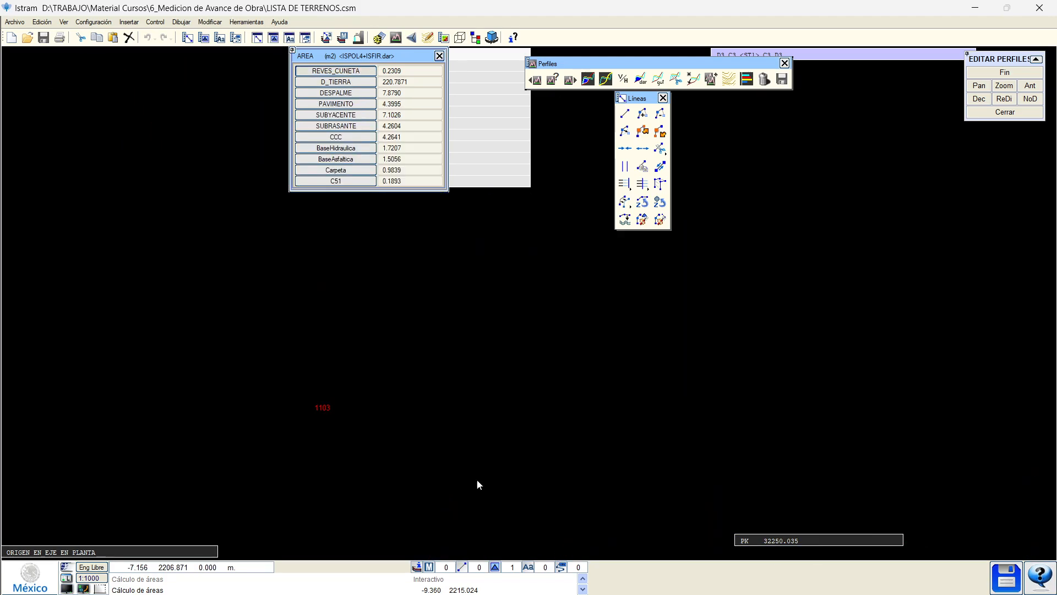
middle_drag(477, 484, 394, 315)
click(337, 94)
Highlight the PAVIMENTO, SUBYACENTE, CCC and BaseHidraulica layer areas in the section.
scroll(363, 367, down, 6)
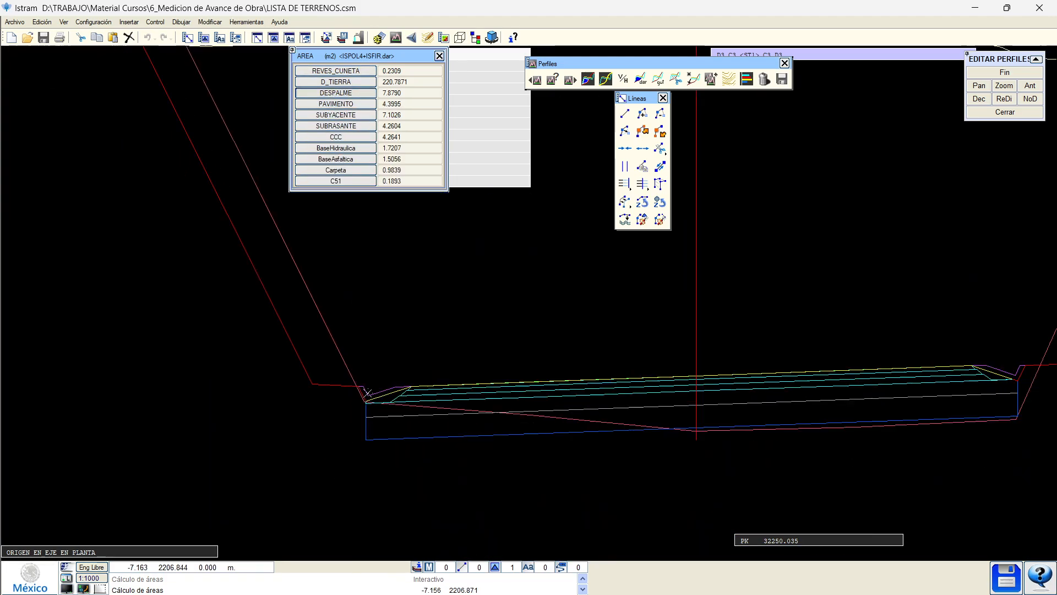
scroll(299, 242, up, 2)
scroll(257, 223, up, 2)
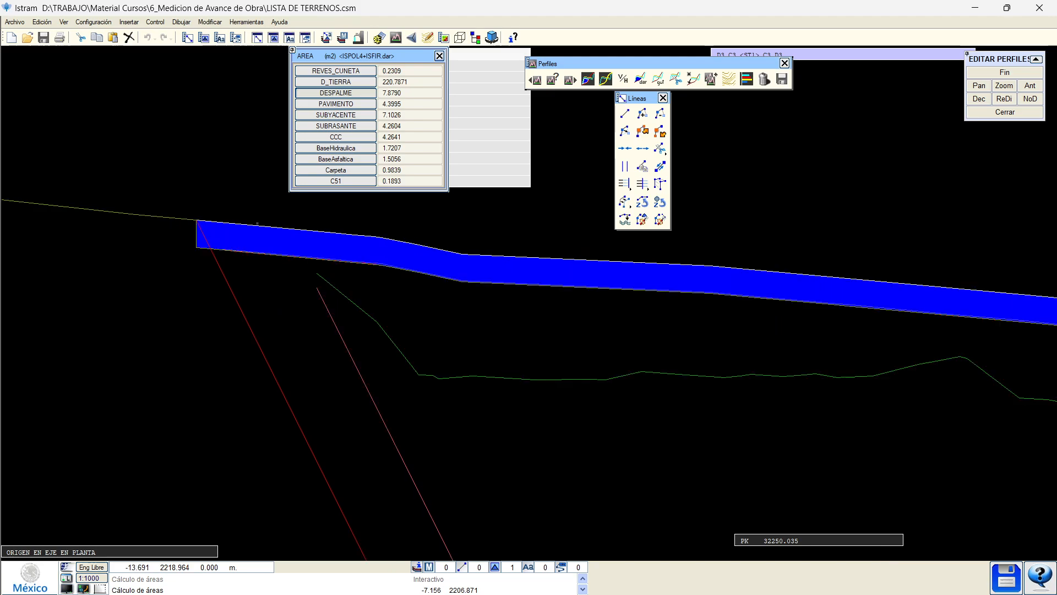
click(337, 104)
scroll(292, 347, down, 5)
scroll(394, 448, up, 2)
scroll(294, 342, up, 2)
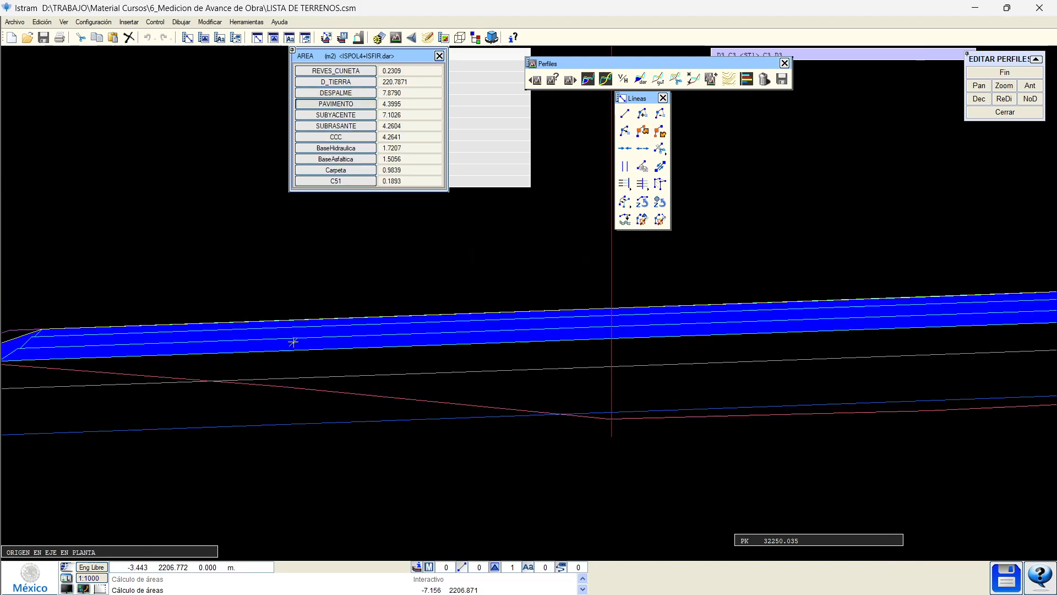
middle_drag(250, 381, 406, 406)
click(332, 116)
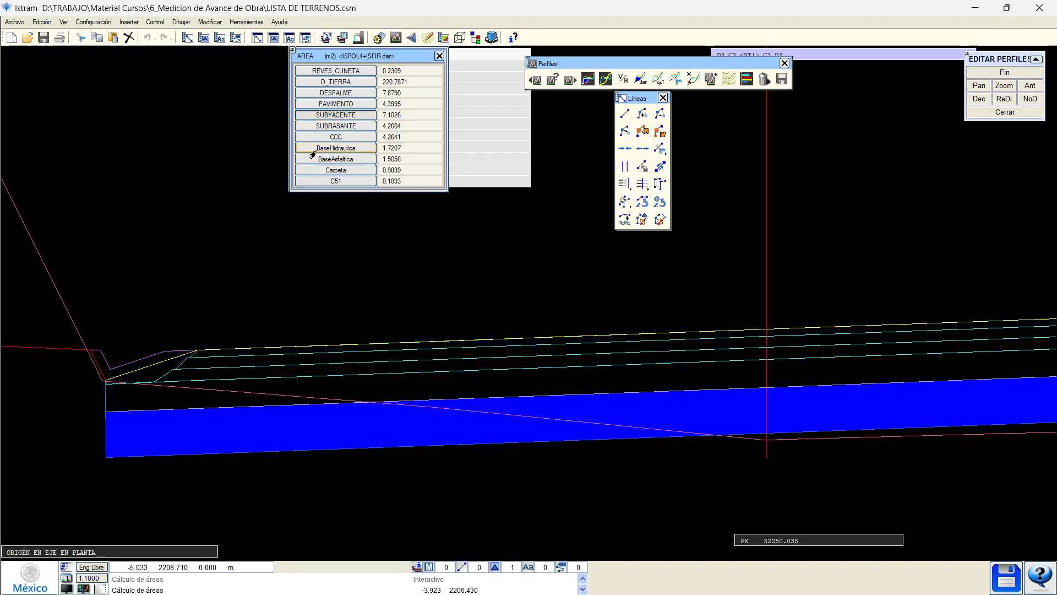
click(320, 136)
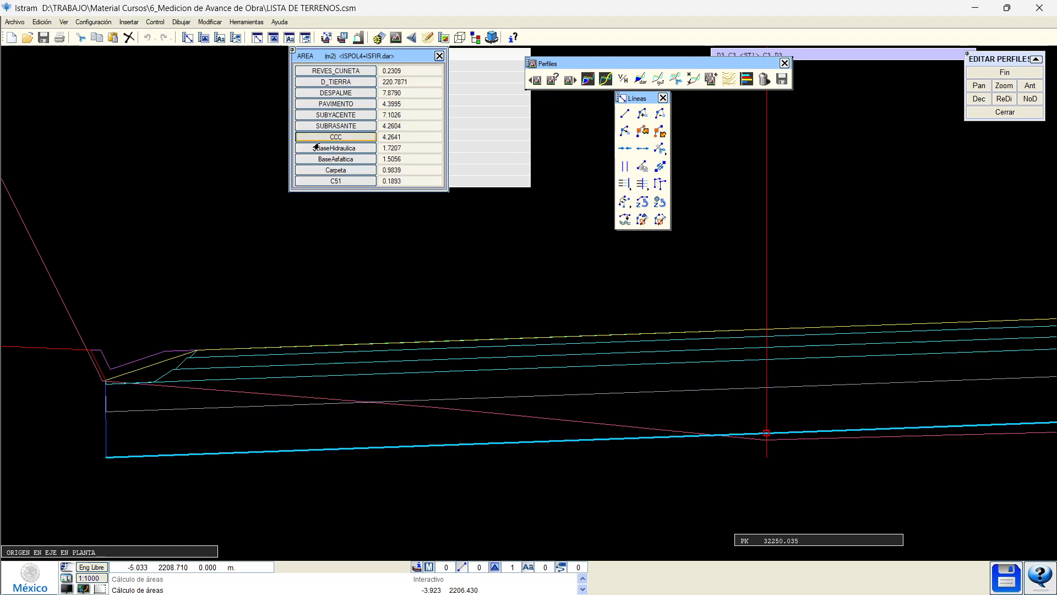
scroll(220, 424, down, 2)
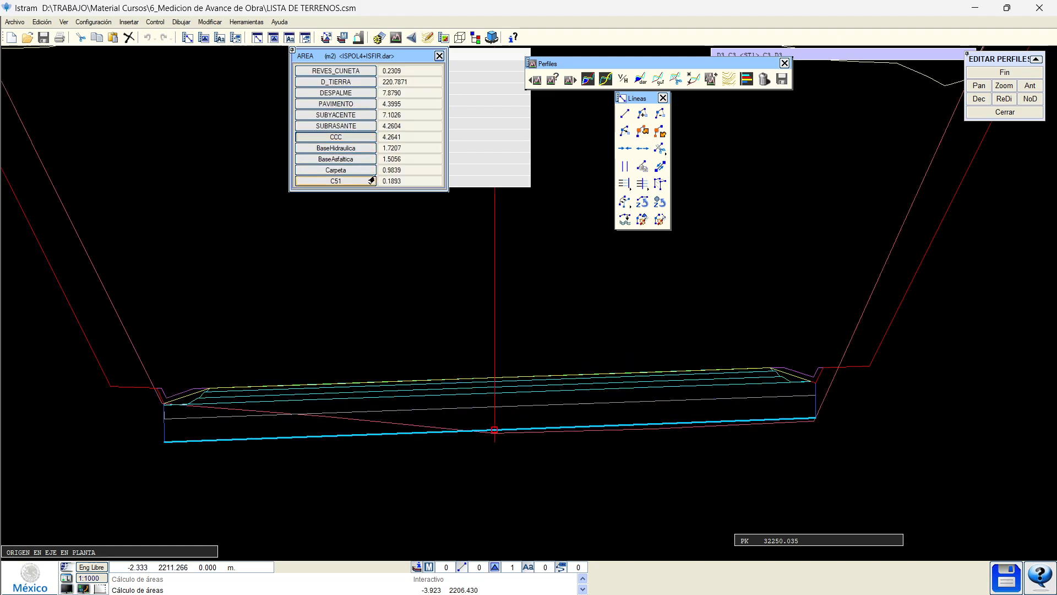
click(341, 151)
Highlight BaseAsfaltica and the C51 road-edge wedge, then return to the longitudinal profile.
scroll(208, 390, up, 4)
middle_drag(225, 416, 423, 406)
click(339, 159)
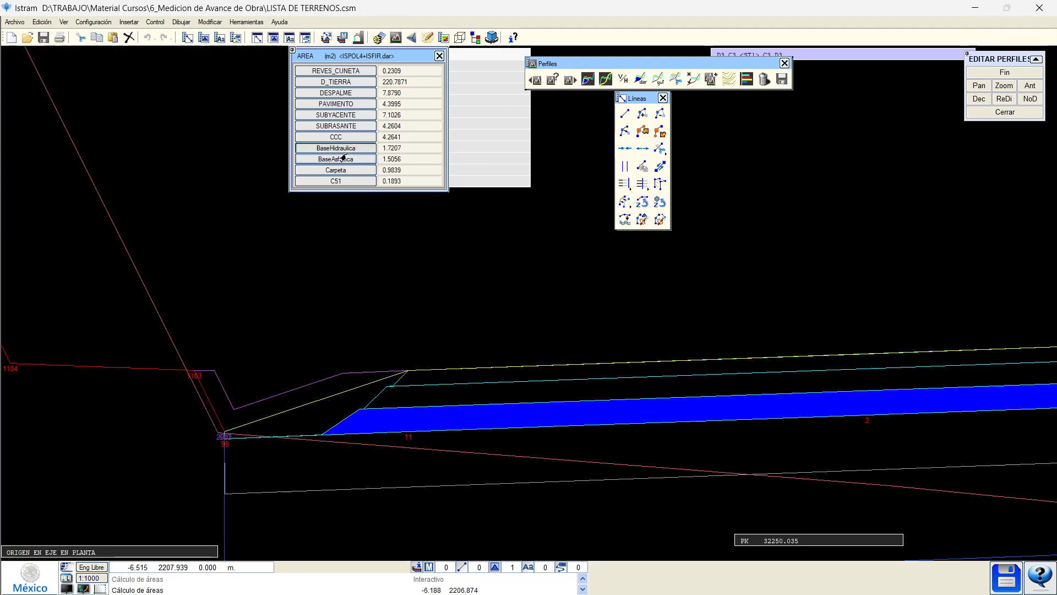
click(333, 181)
click(333, 184)
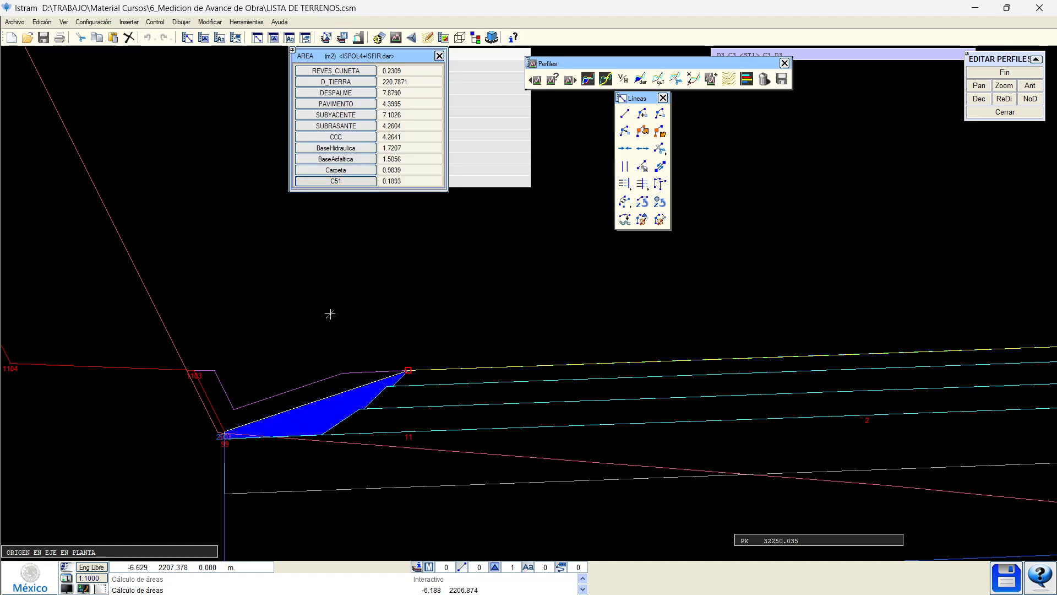
scroll(293, 420, up, 2)
middle_drag(232, 436, 348, 446)
scroll(587, 358, down, 2)
scroll(544, 372, up, 2)
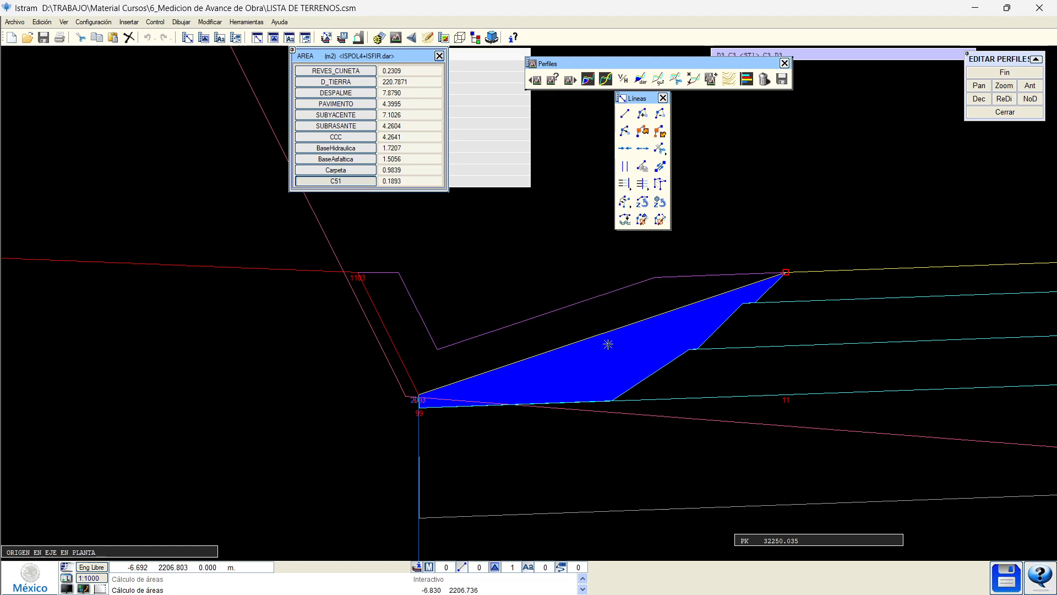
scroll(632, 361, down, 6)
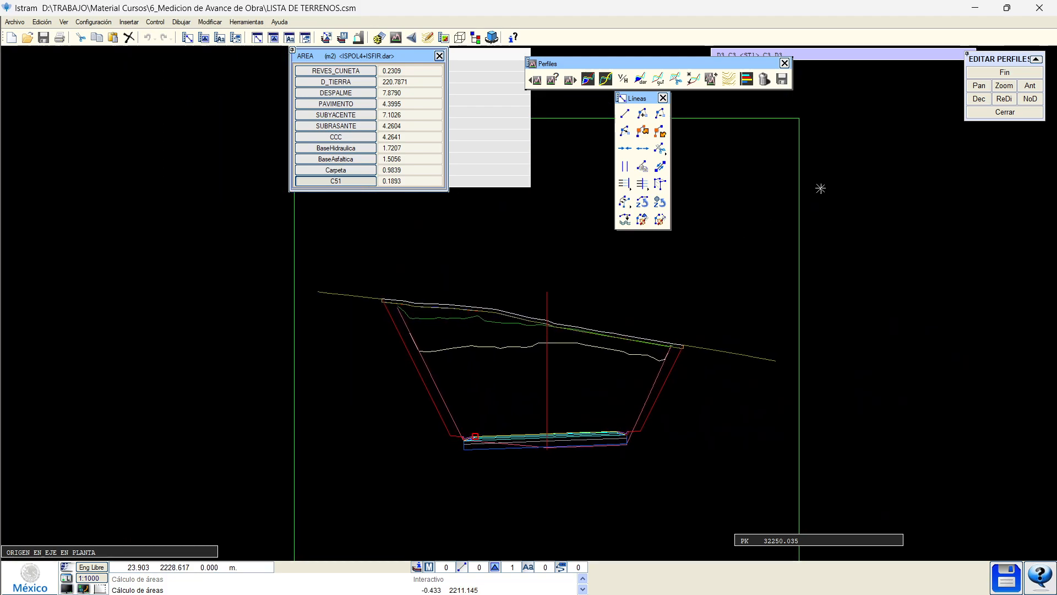
click(1004, 72)
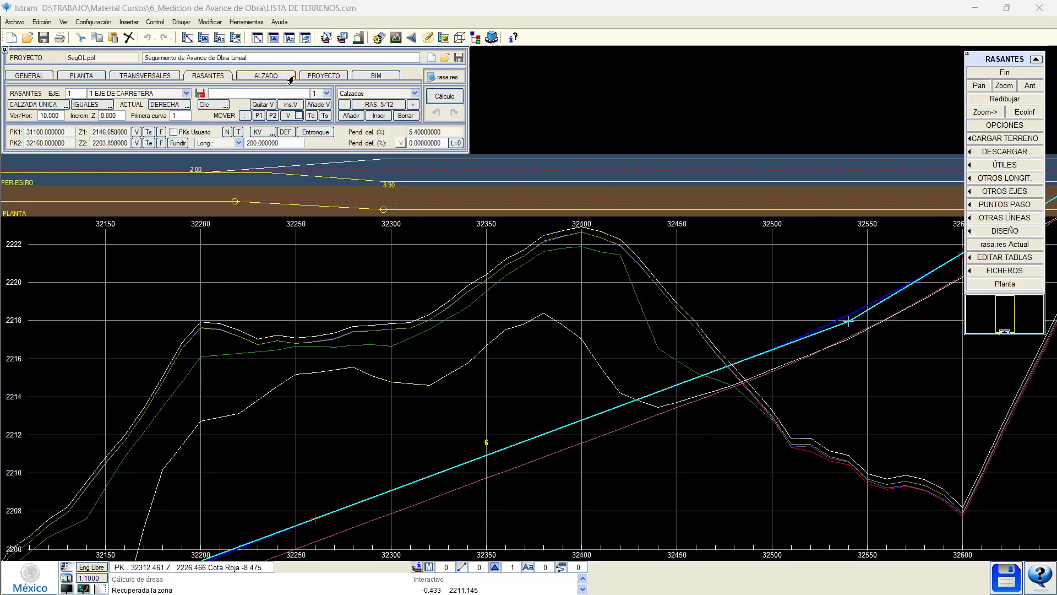
Pick a point on the road axis to view its cross-section, then return to the Alzado tools.
click(259, 77)
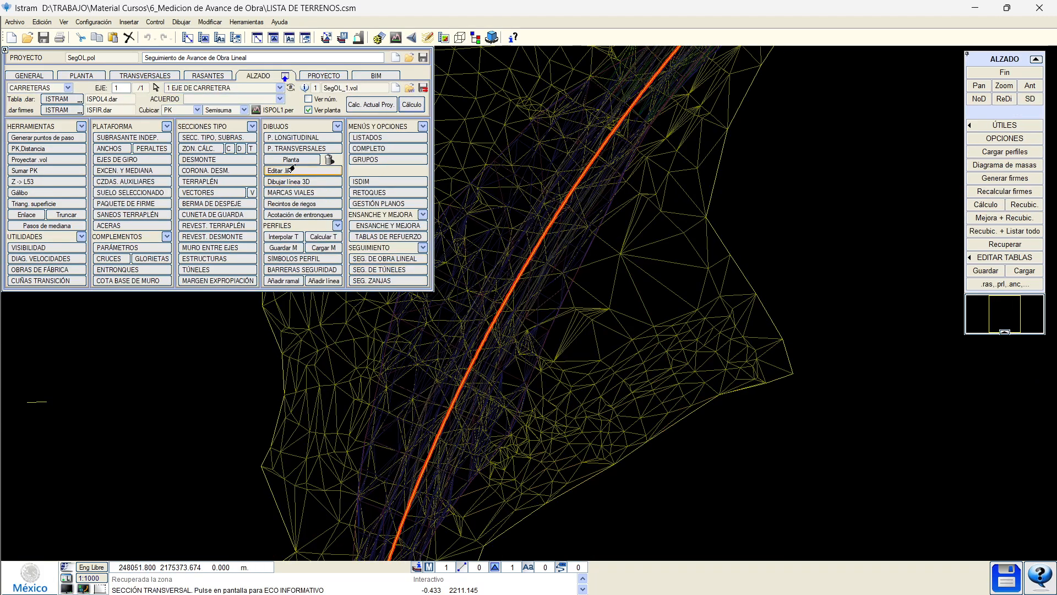
click(505, 291)
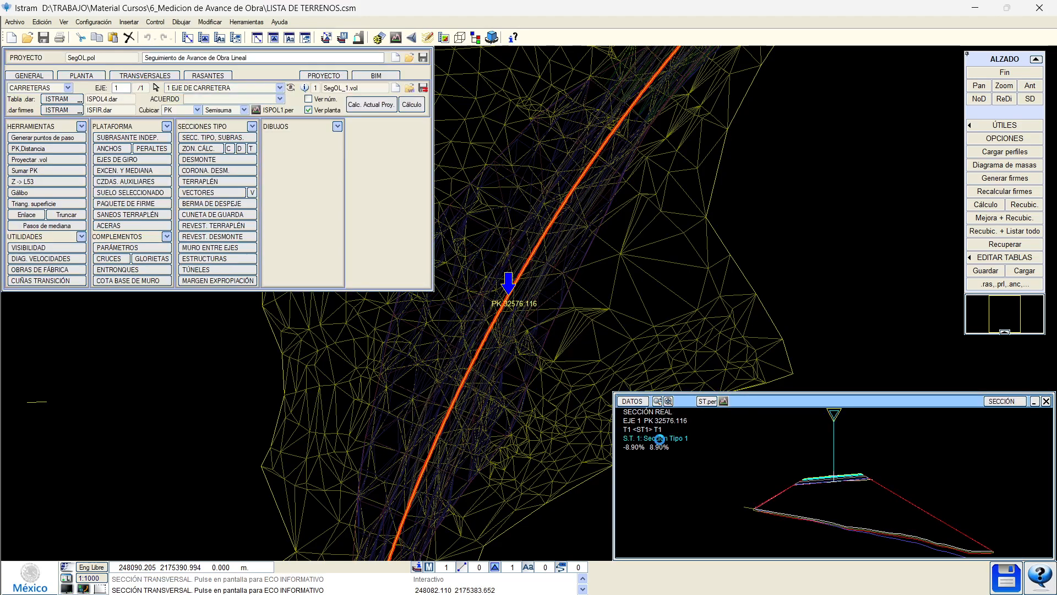
scroll(888, 495, down, 1)
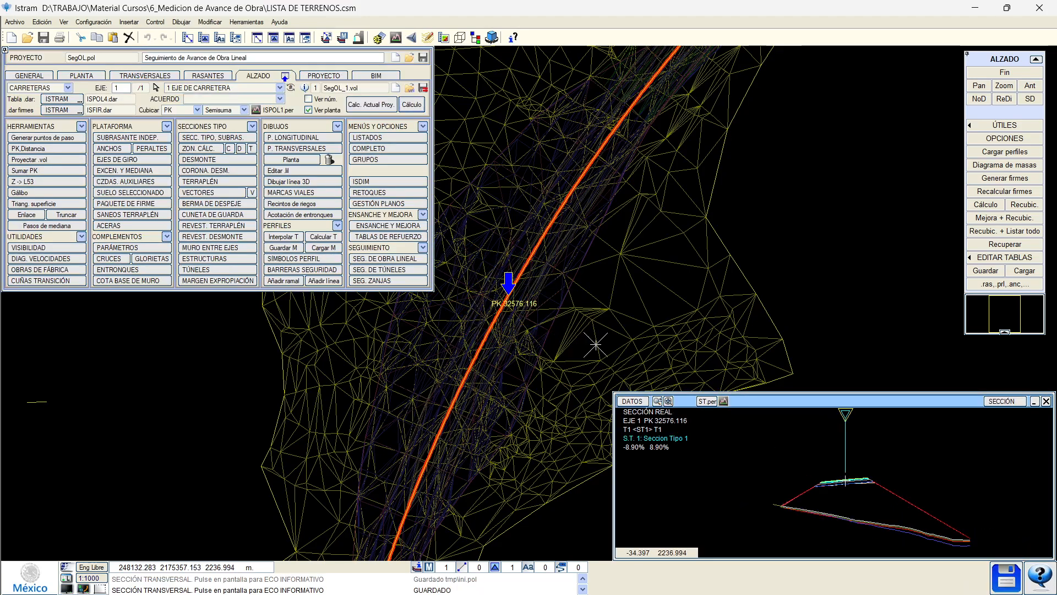
click(161, 79)
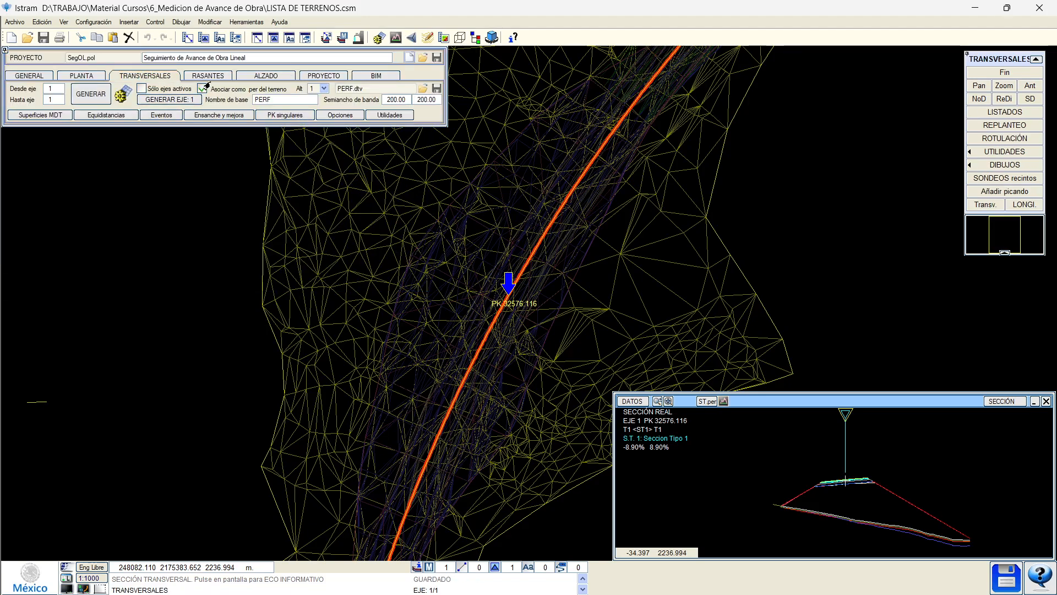
click(260, 79)
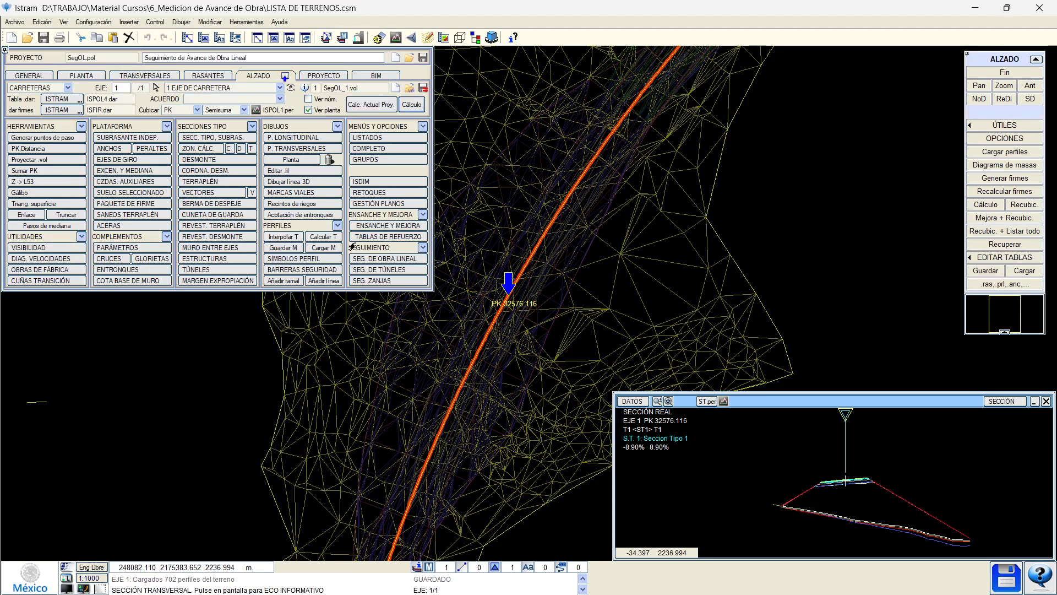
Load Segol.ols from Escritorio > lib_mex into the linear works tracking panel.
click(372, 260)
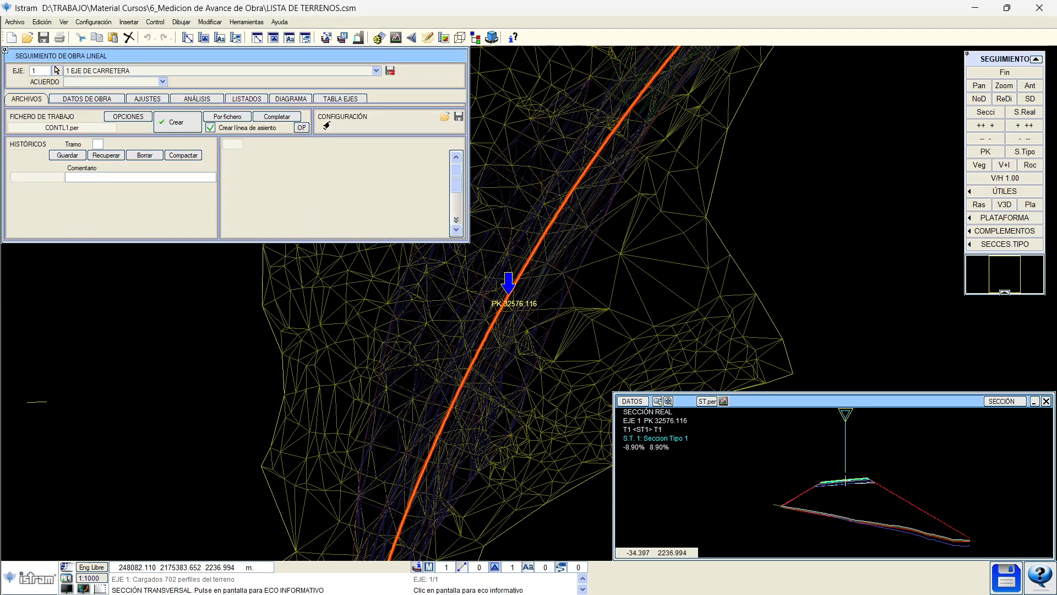
click(445, 117)
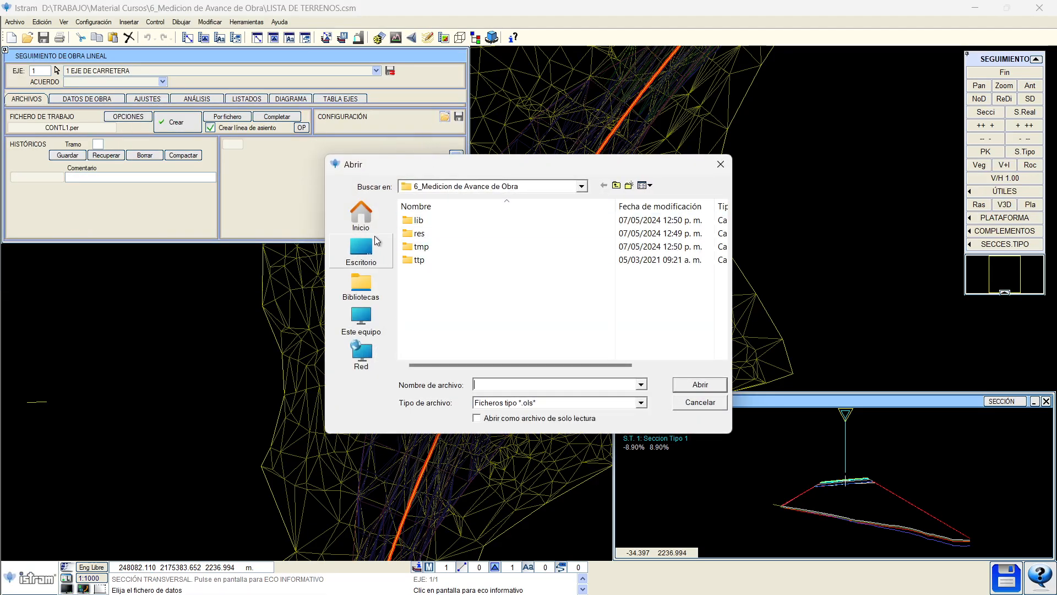
click(368, 259)
scroll(471, 308, down, 1)
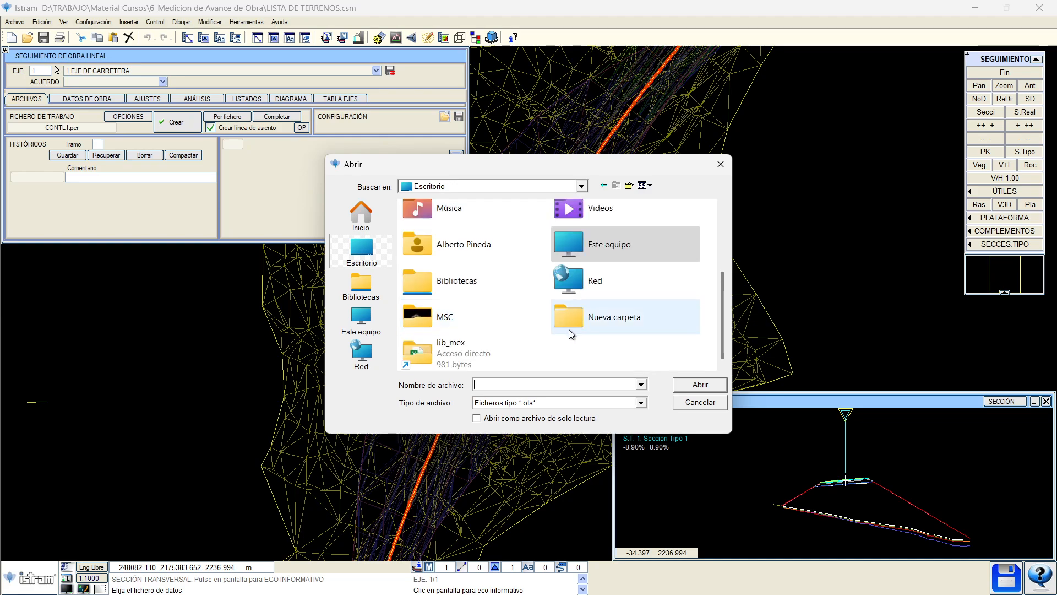
click(494, 354)
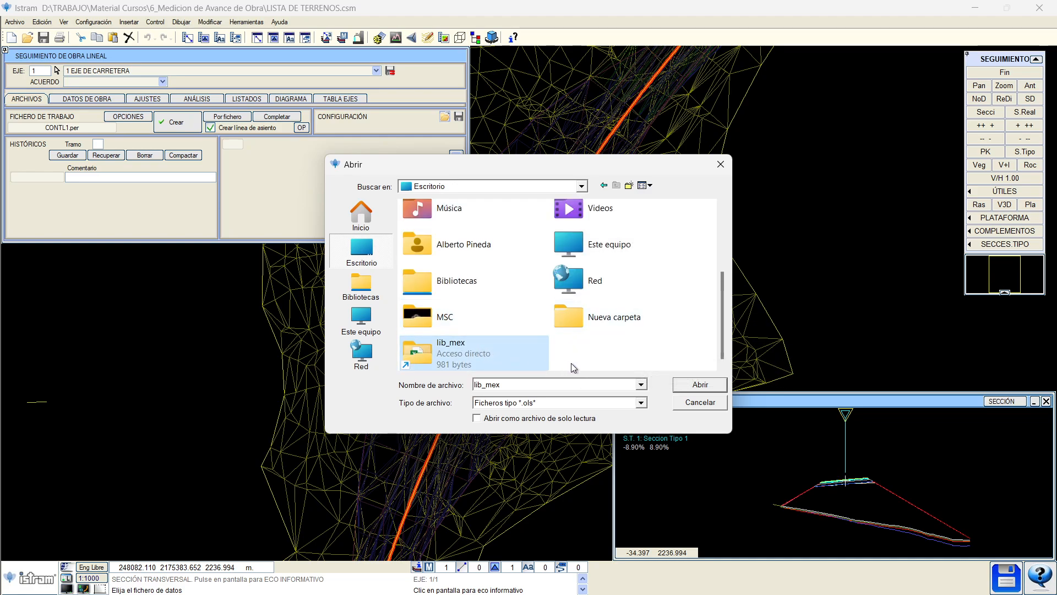
key(Return)
click(539, 248)
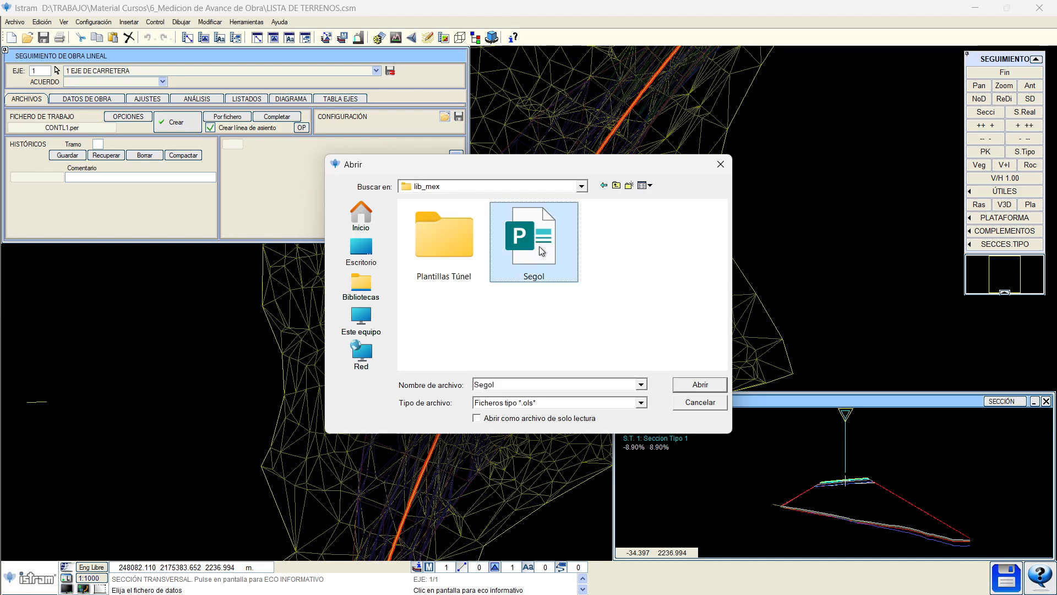
double_click(540, 246)
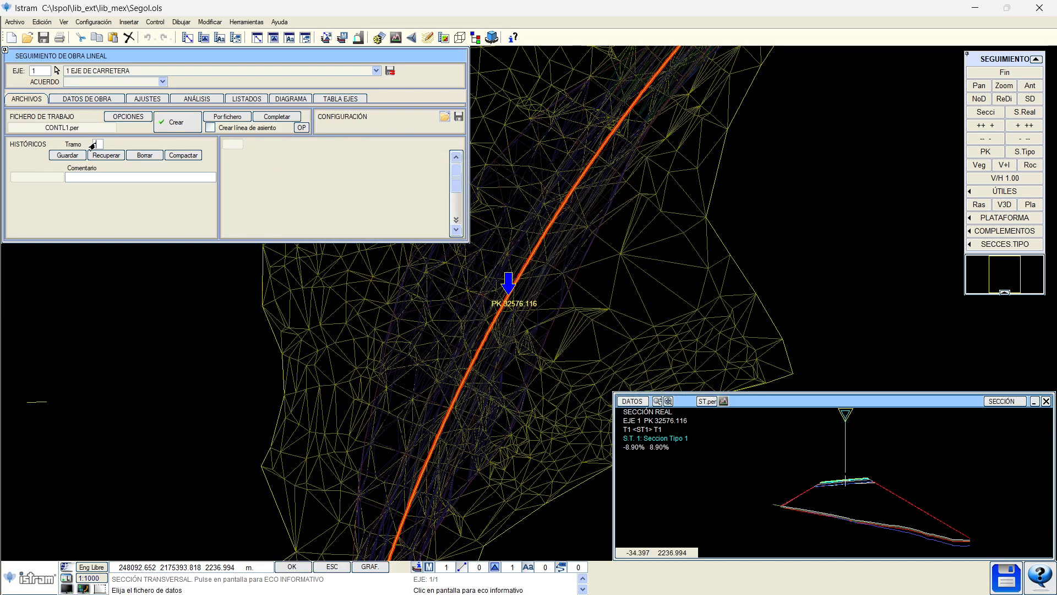
Create the tracking working file and finish back to the elevation tools.
click(140, 118)
click(189, 56)
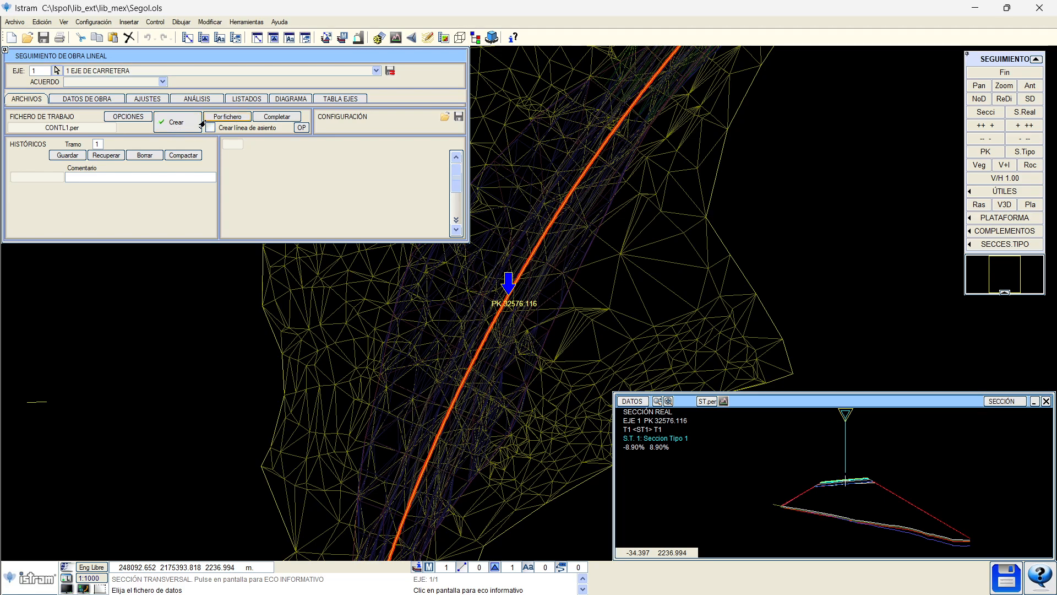
click(167, 130)
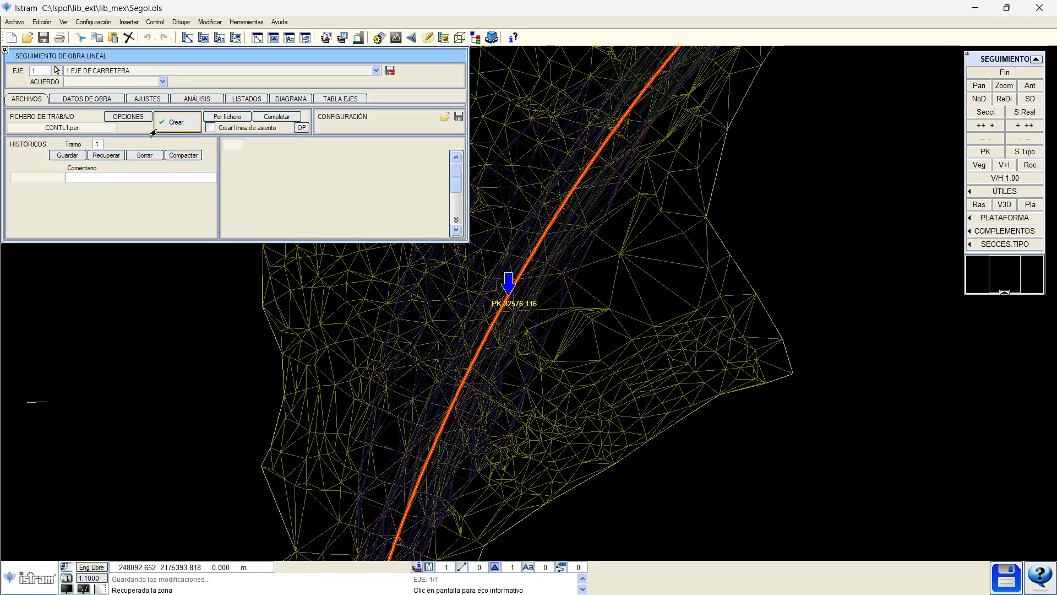
click(986, 72)
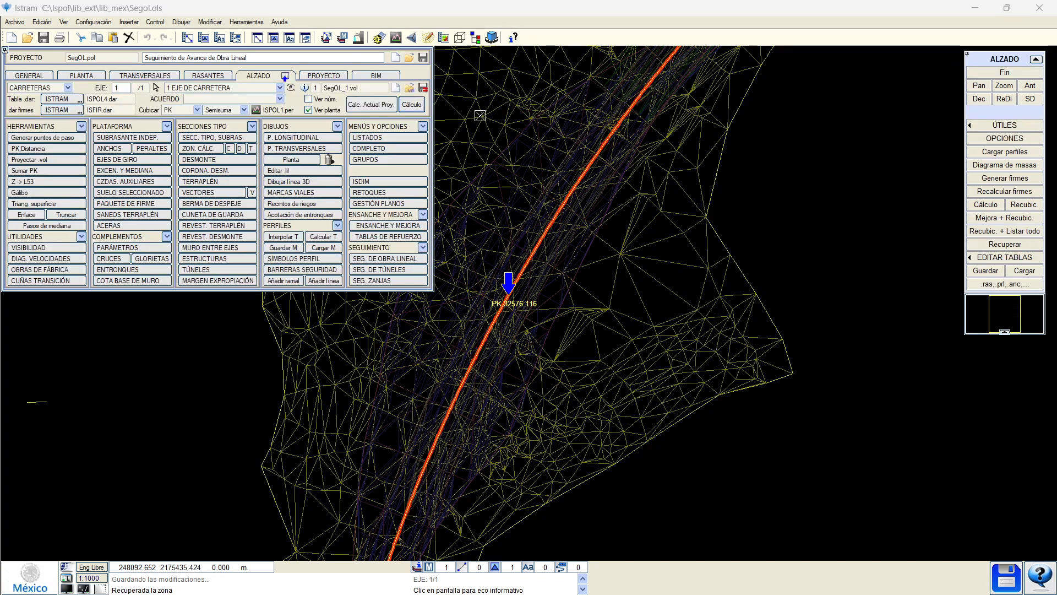
Compute the earthwork volumes along the road and switch the plan background to white.
click(403, 107)
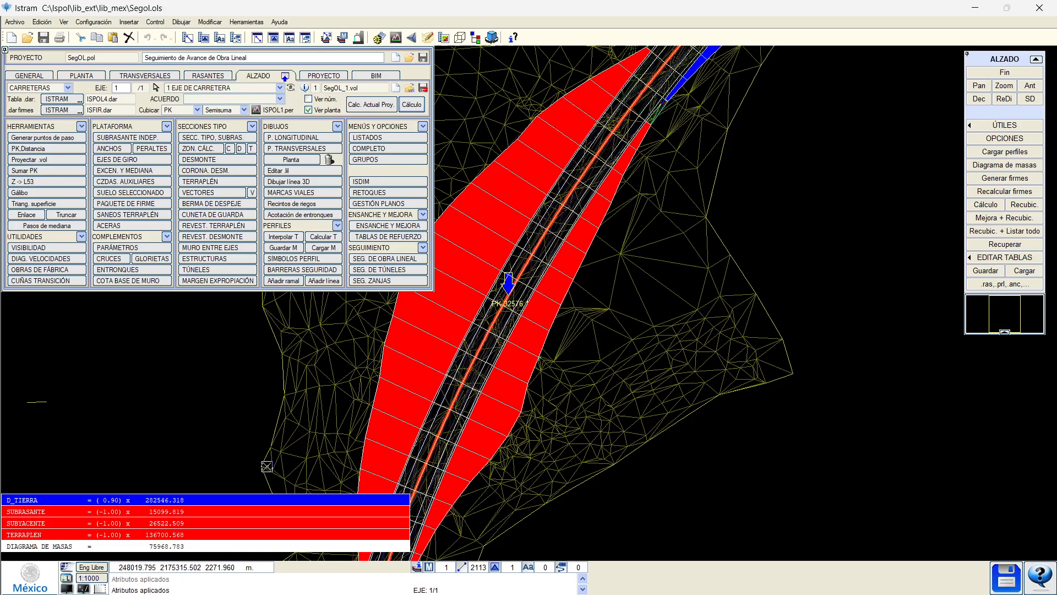
scroll(267, 467, up, 1)
middle_drag(544, 354, 522, 426)
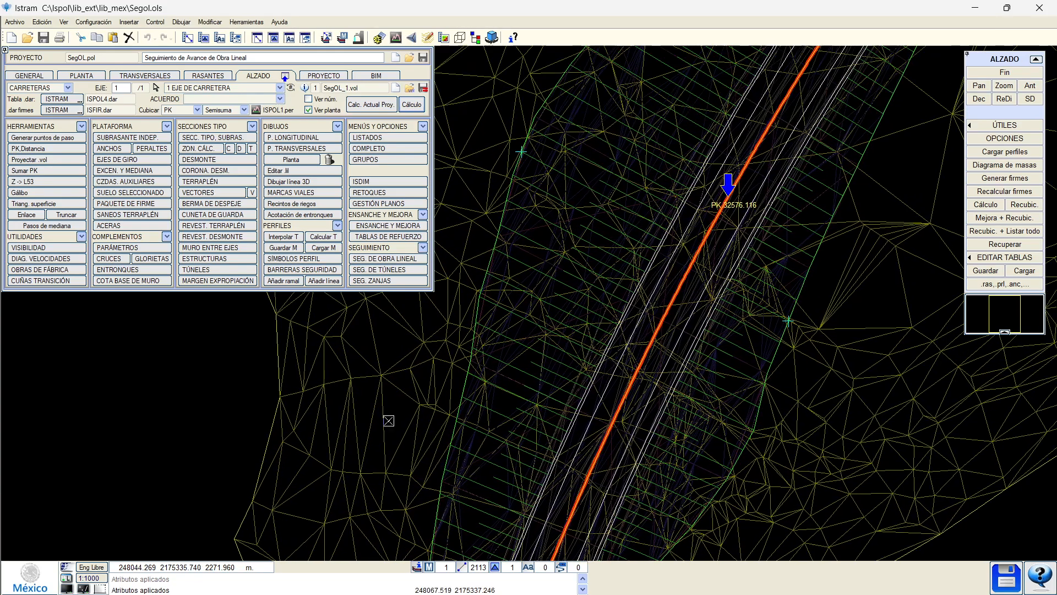
click(67, 589)
Follow the road to the hatched slope section, check its cross-section, and open the 3D view.
middle_drag(675, 220, 578, 397)
mouse_move(705, 203)
middle_down()
mouse_move(519, 418)
mouse_move(510, 445)
middle_up()
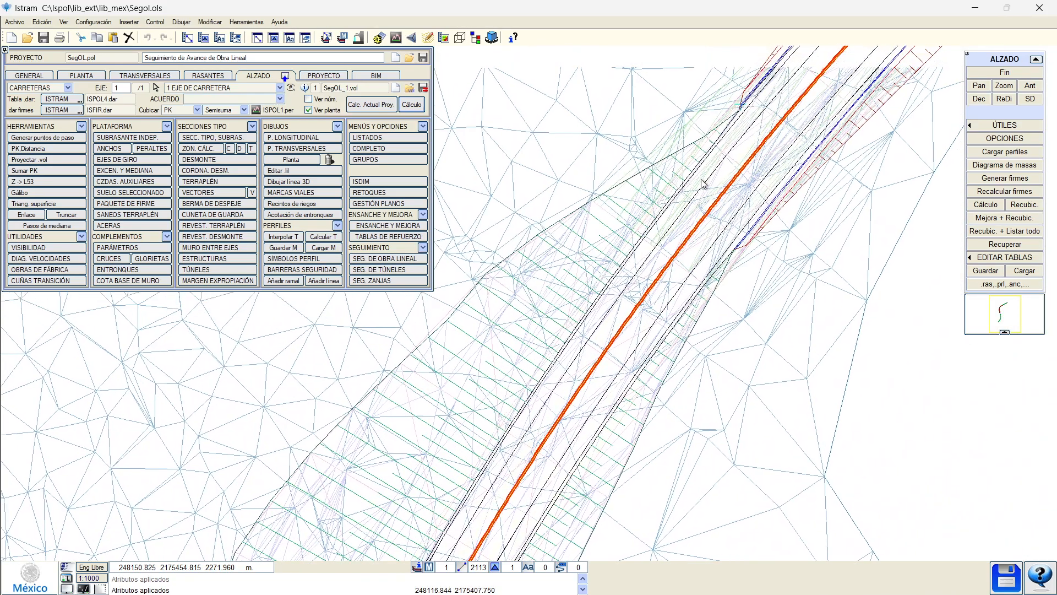
middle_drag(701, 184, 622, 277)
middle_drag(705, 221, 518, 420)
mouse_move(726, 195)
middle_down()
mouse_move(480, 422)
mouse_move(526, 321)
middle_up()
scroll(646, 301, up, 1)
scroll(645, 301, down, 2)
middle_drag(767, 189, 523, 334)
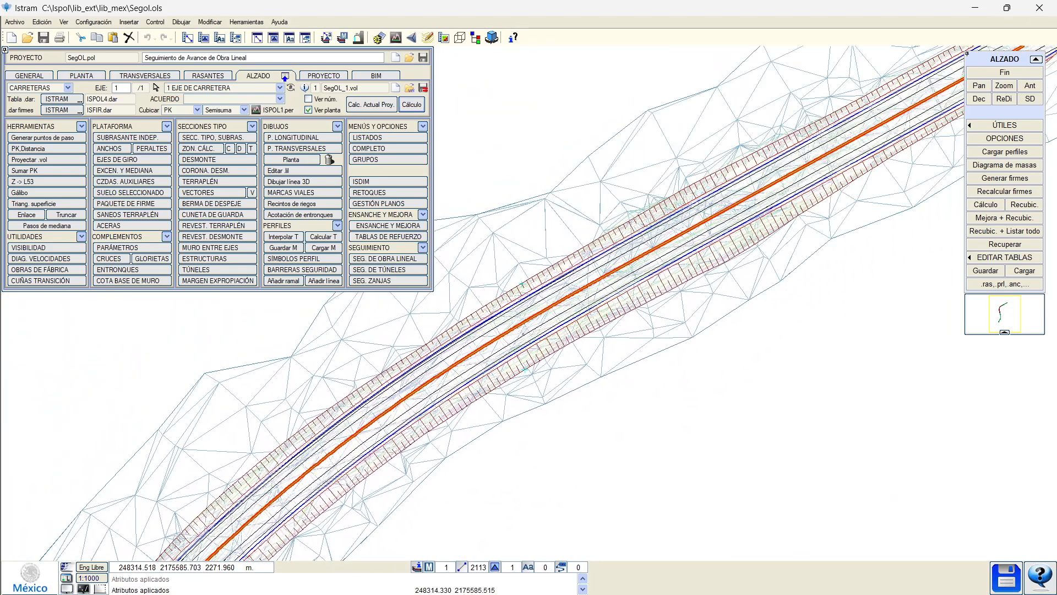
scroll(748, 150, up, 2)
drag(553, 295, 579, 344)
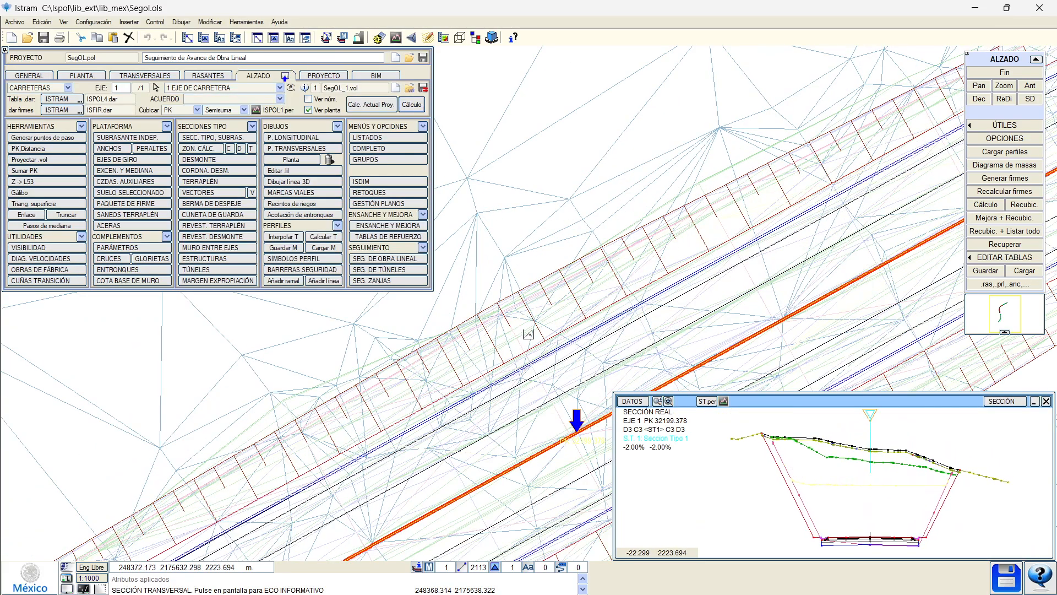
scroll(514, 302, up, 2)
scroll(509, 273, down, 2)
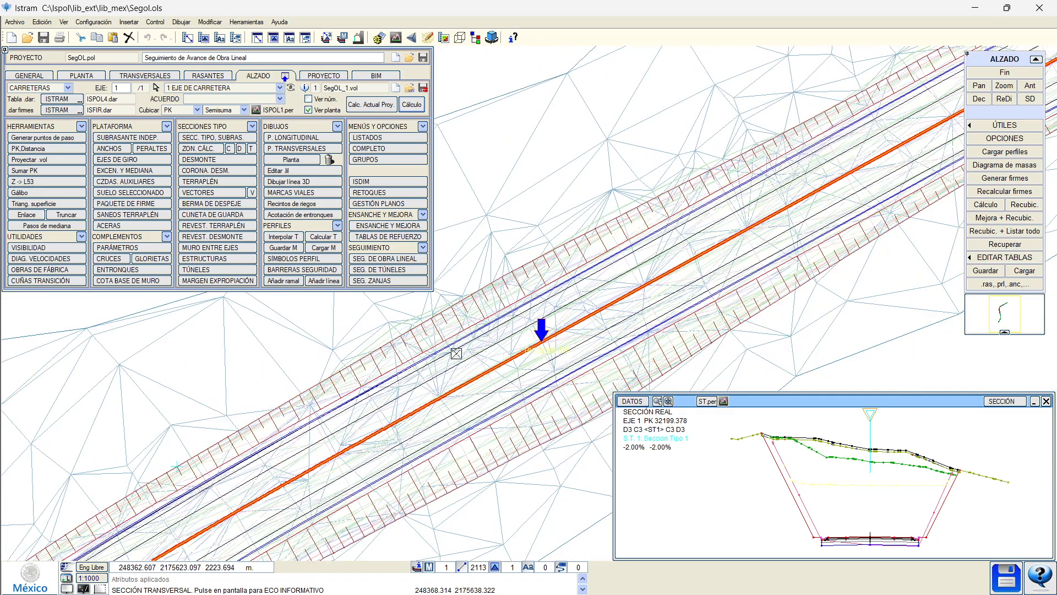
click(461, 38)
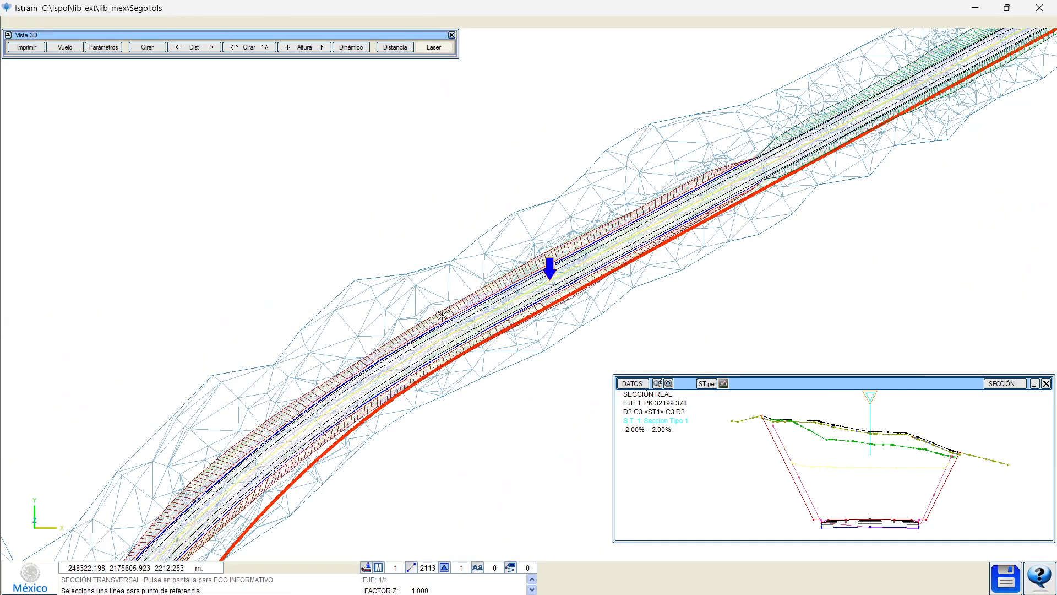
Orbit the 3D corridor around several points to inspect cut and fill slopes, then close it.
middle_drag(451, 313, 522, 336)
middle_drag(585, 230, 504, 384)
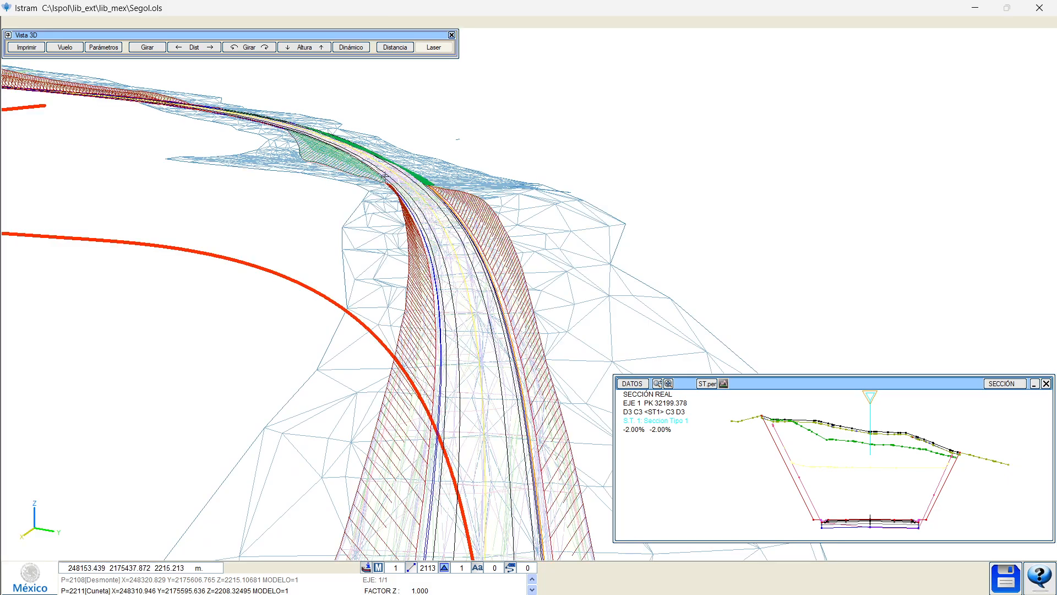
mouse_move(349, 168)
middle_down()
mouse_move(474, 293)
mouse_move(507, 296)
mouse_move(505, 288)
mouse_move(531, 331)
mouse_move(549, 309)
mouse_move(563, 357)
mouse_move(514, 368)
mouse_move(687, 261)
middle_up()
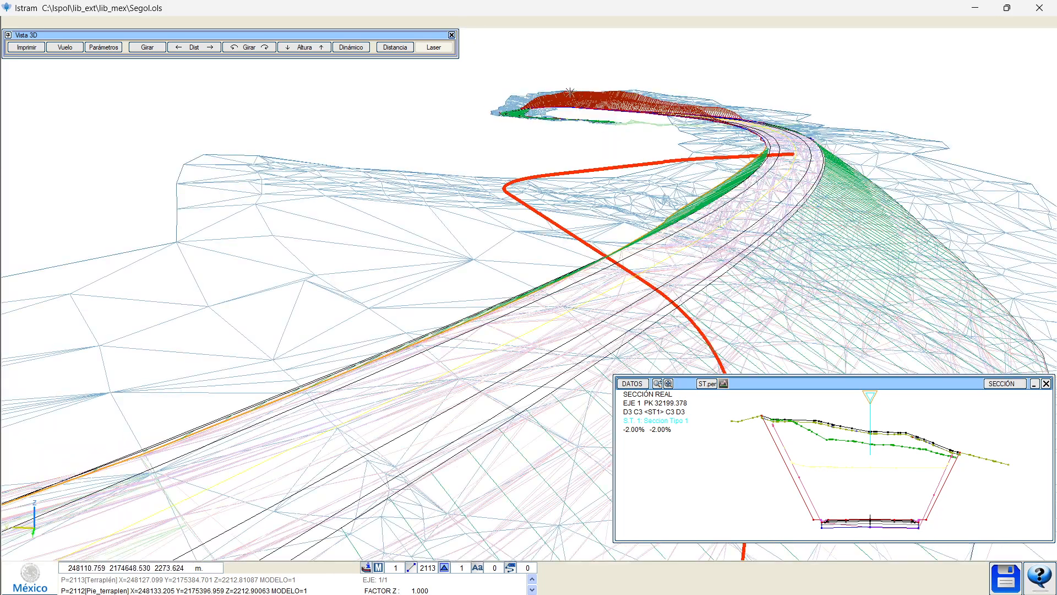
click(451, 35)
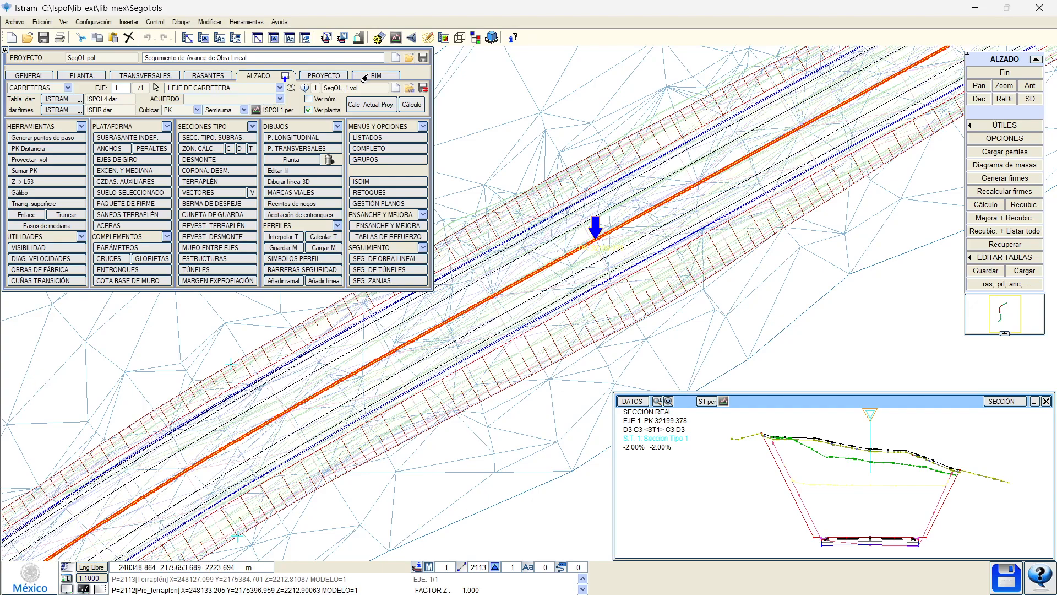
In the BIM settings, select the Obra group and keep IFC 2x3 as the export format.
click(366, 77)
click(43, 357)
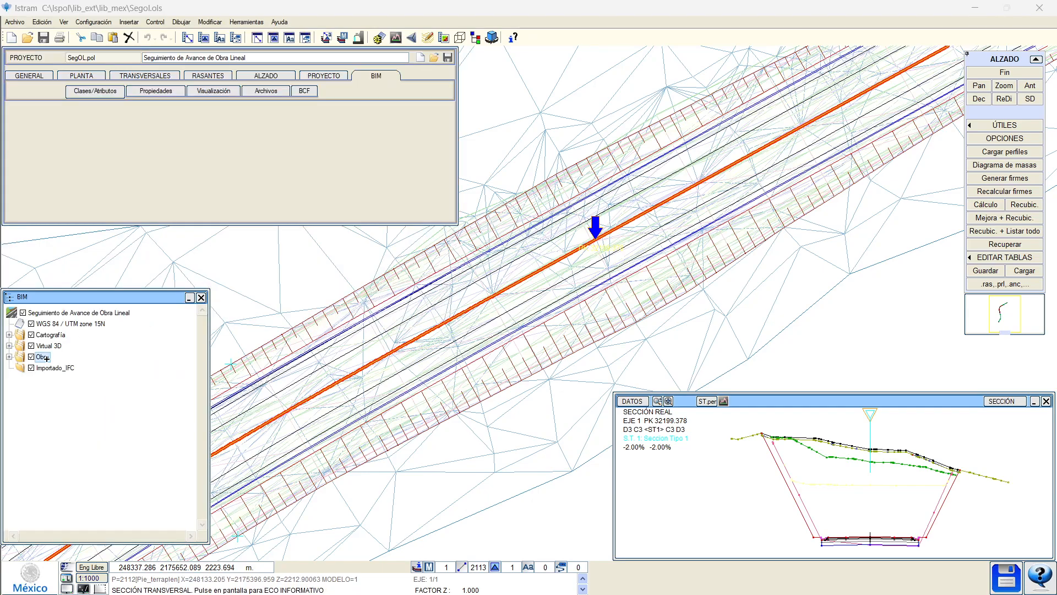
click(267, 91)
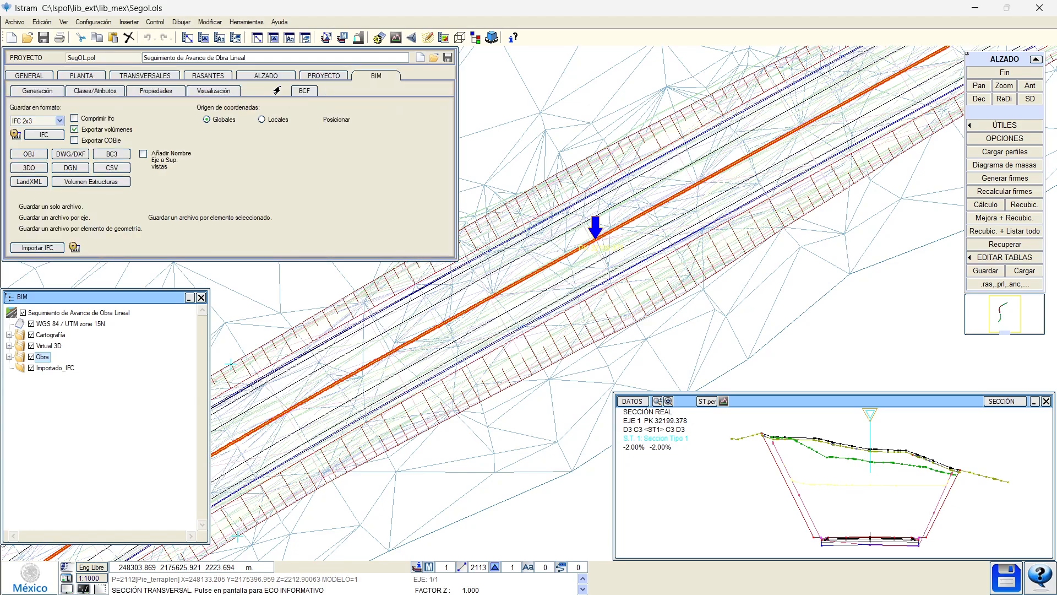
click(46, 121)
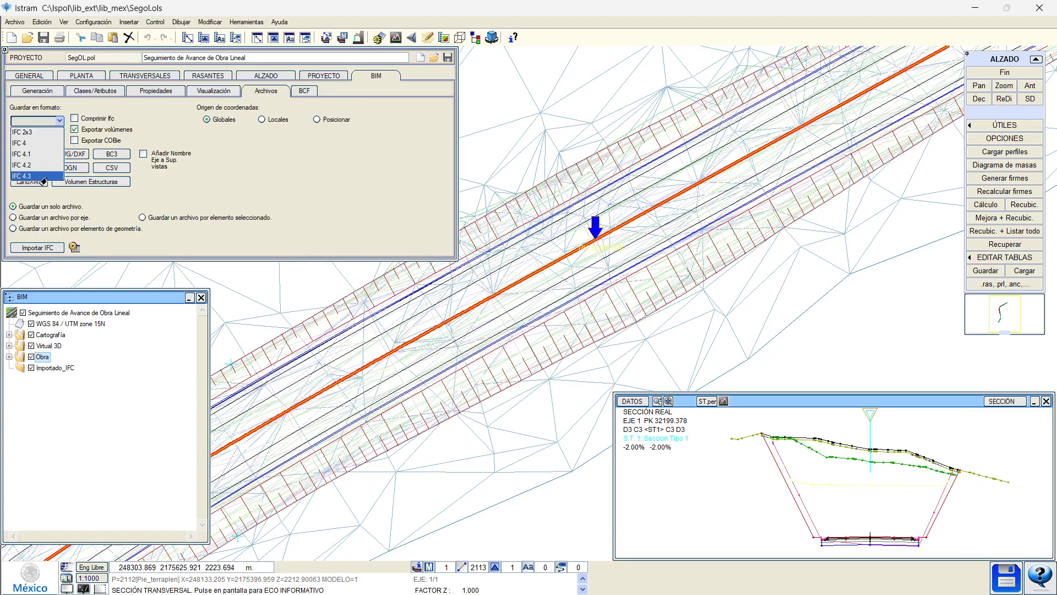
click(412, 193)
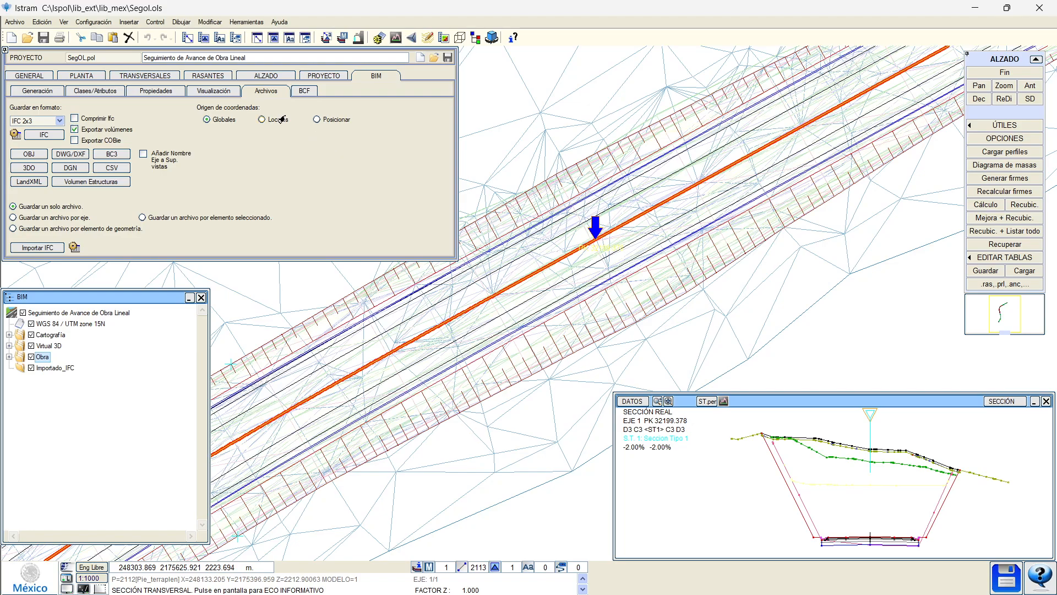
Open the cross-section editor, page through sections to PK 31540, then exit to the plan.
click(265, 77)
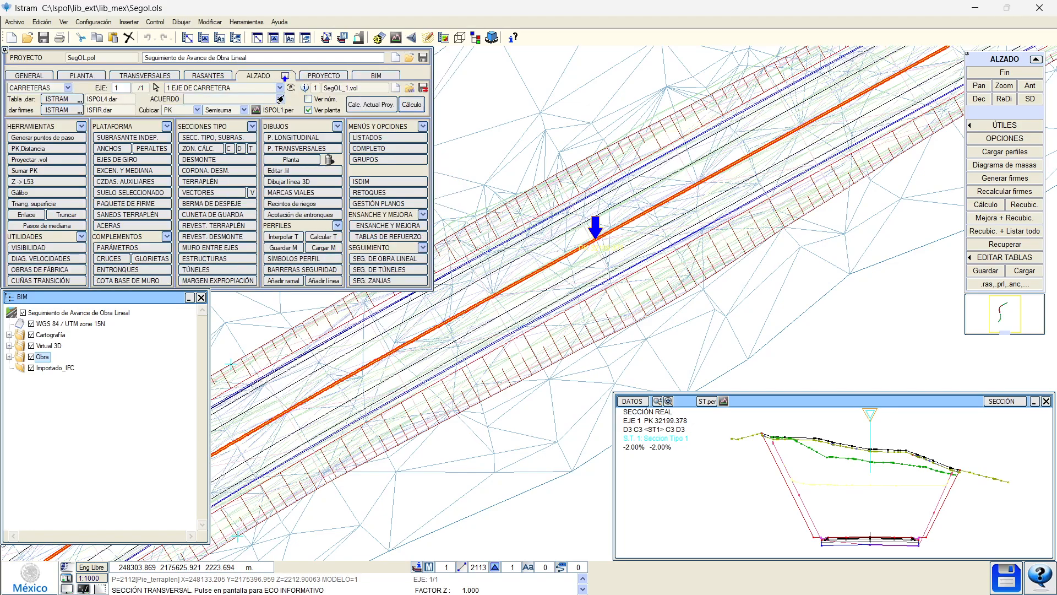
click(379, 259)
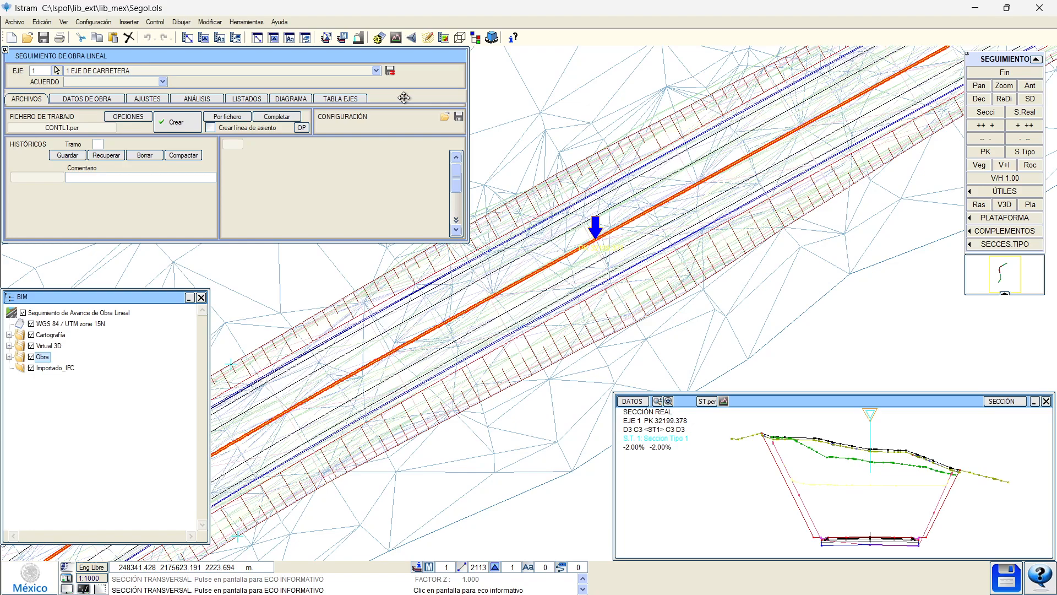
click(1006, 76)
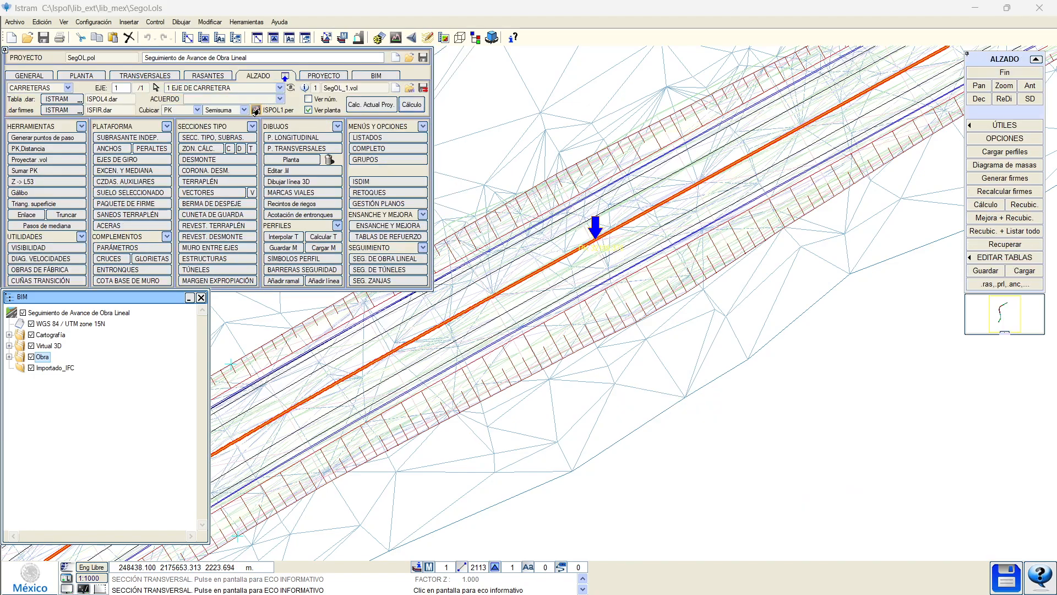
click(258, 112)
click(516, 323)
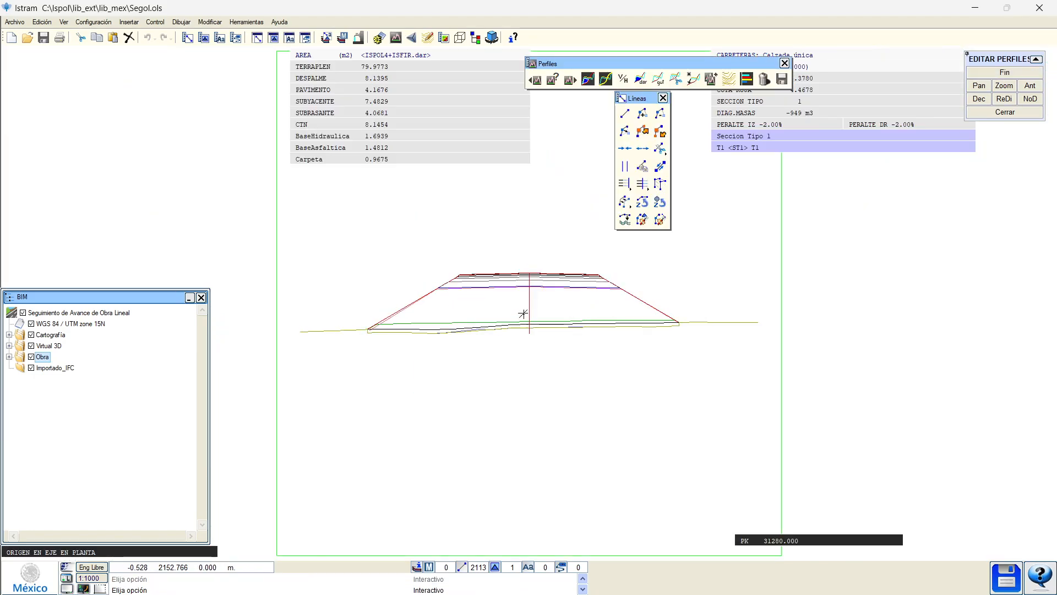
scroll(431, 281, up, 2)
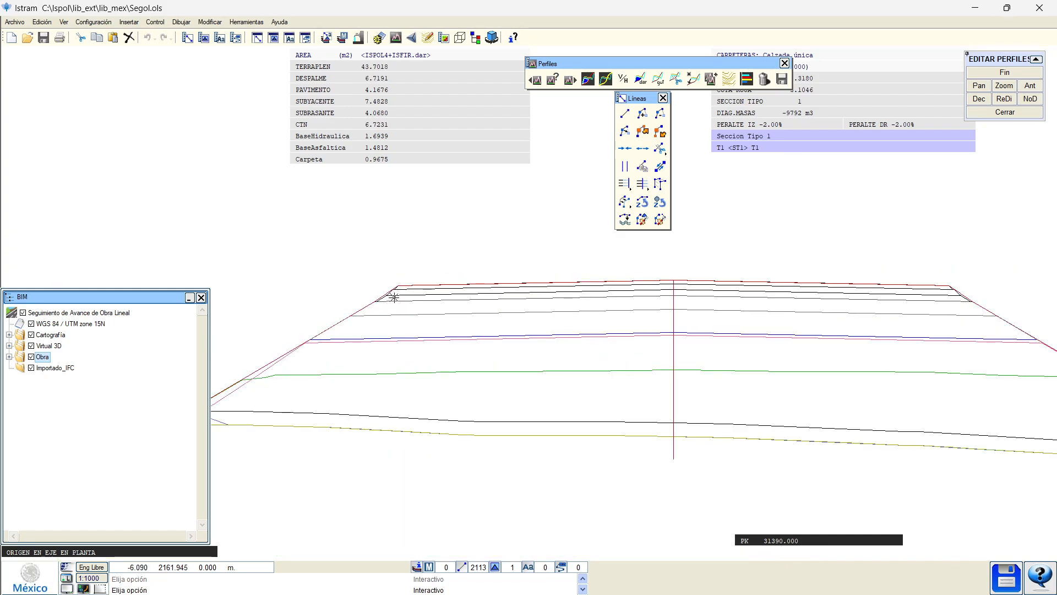
key(Page_Down)
key(Page_Down)
key(Page_Down)
key(Page_Down)
key(Page_Down)
key(Page_Down)
key(Page_Down)
key(Page_Down)
key(Page_Down)
key(Page_Down)
key(Page_Down)
key(Page_Down)
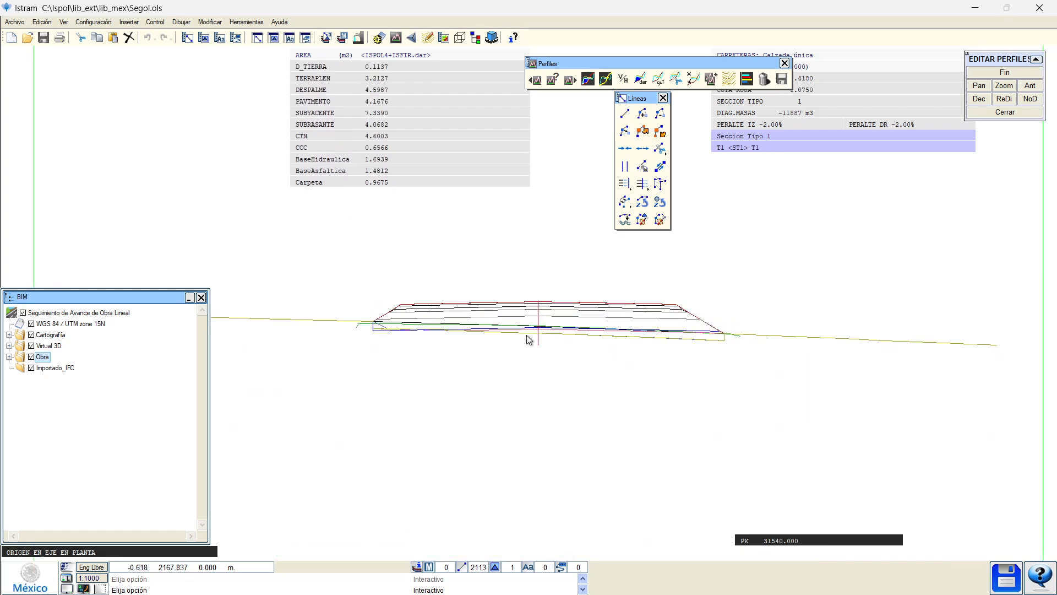
key(Page_Down)
click(1004, 73)
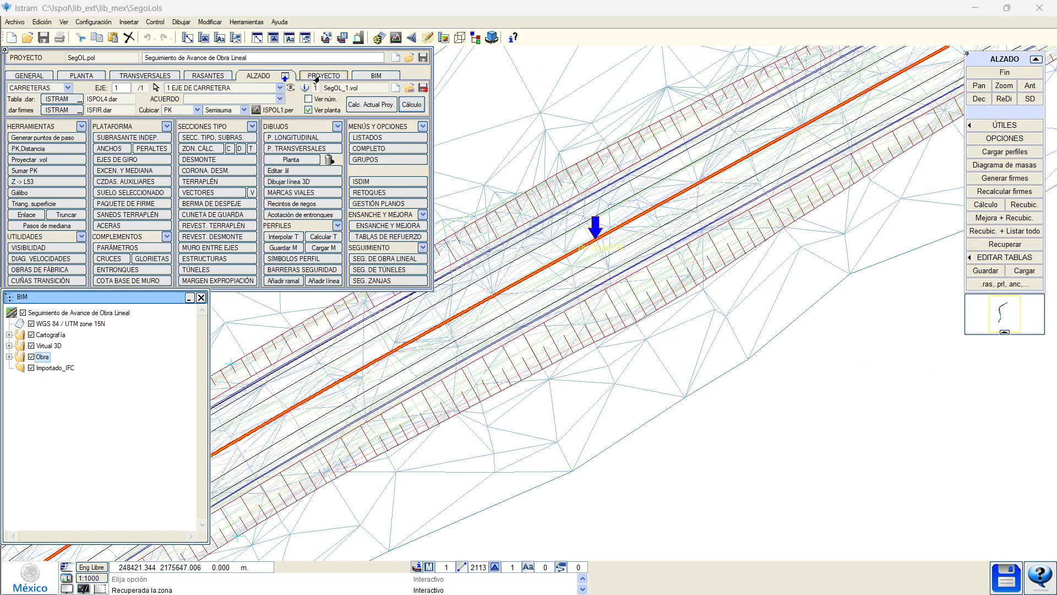
Delete five progress surfaces leaving only Terreno Natural.ttp, then regenerate axis 1 sections and volumes.
click(145, 75)
click(40, 115)
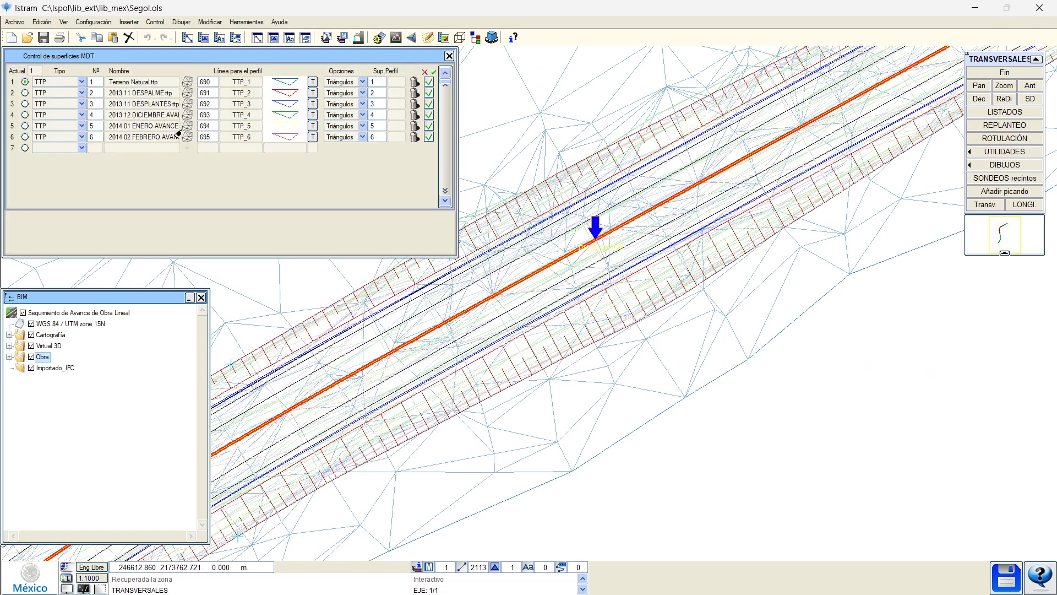
click(412, 94)
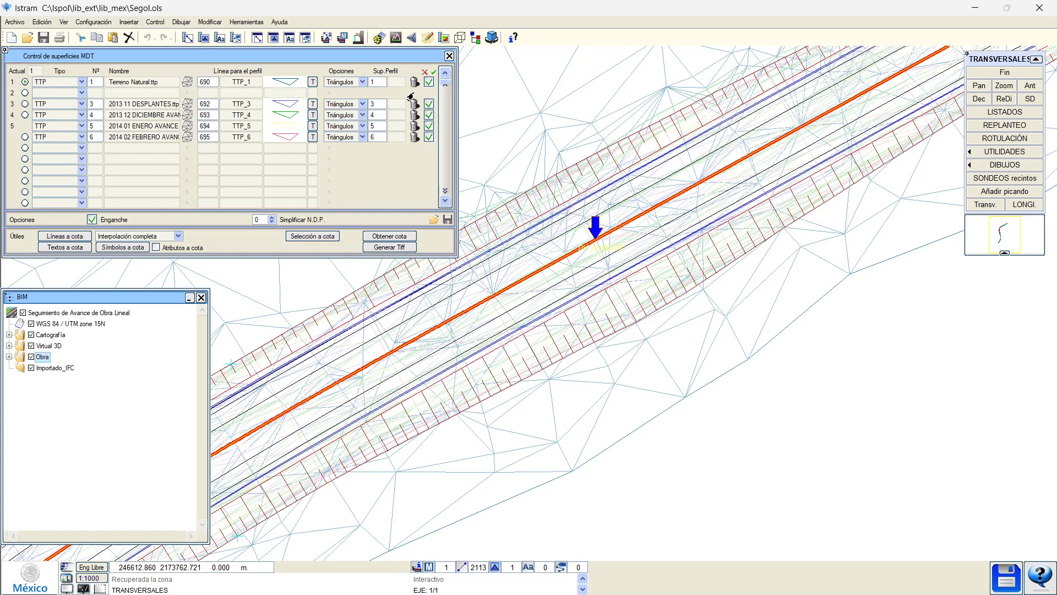
click(412, 104)
click(412, 116)
click(412, 138)
click(412, 126)
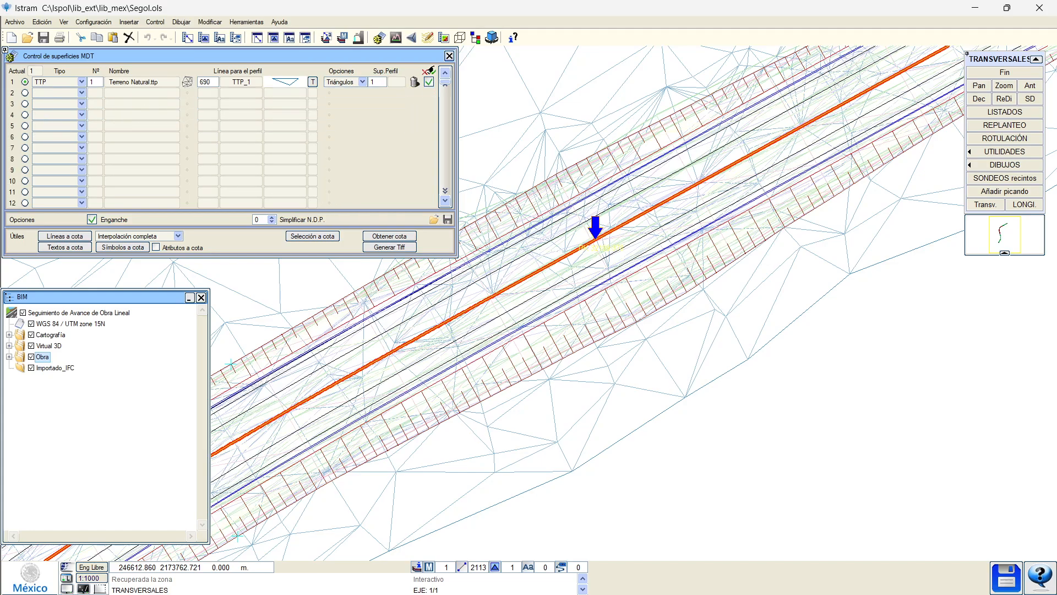
click(449, 56)
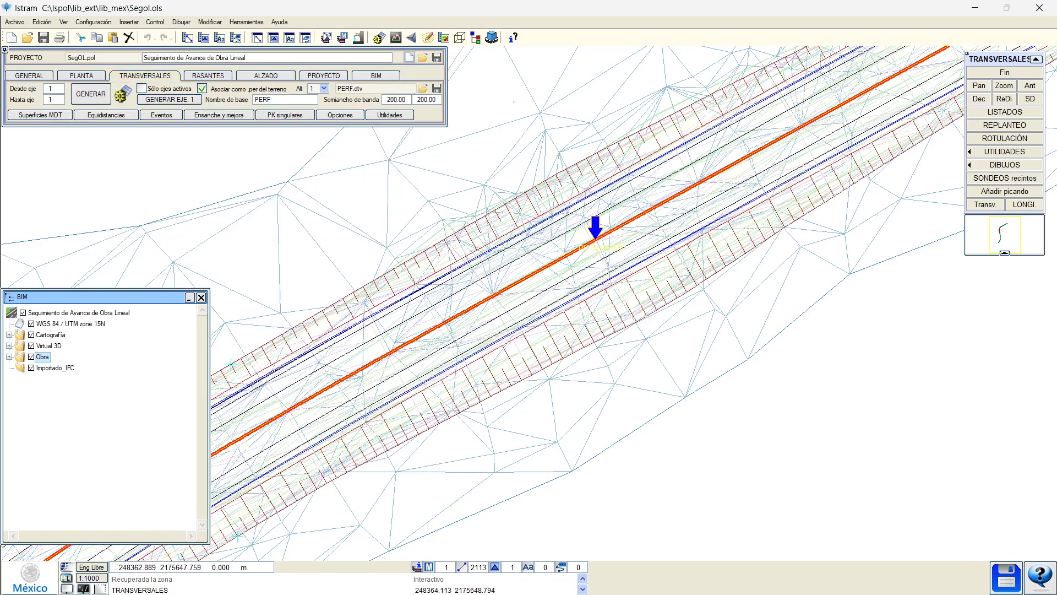
click(187, 100)
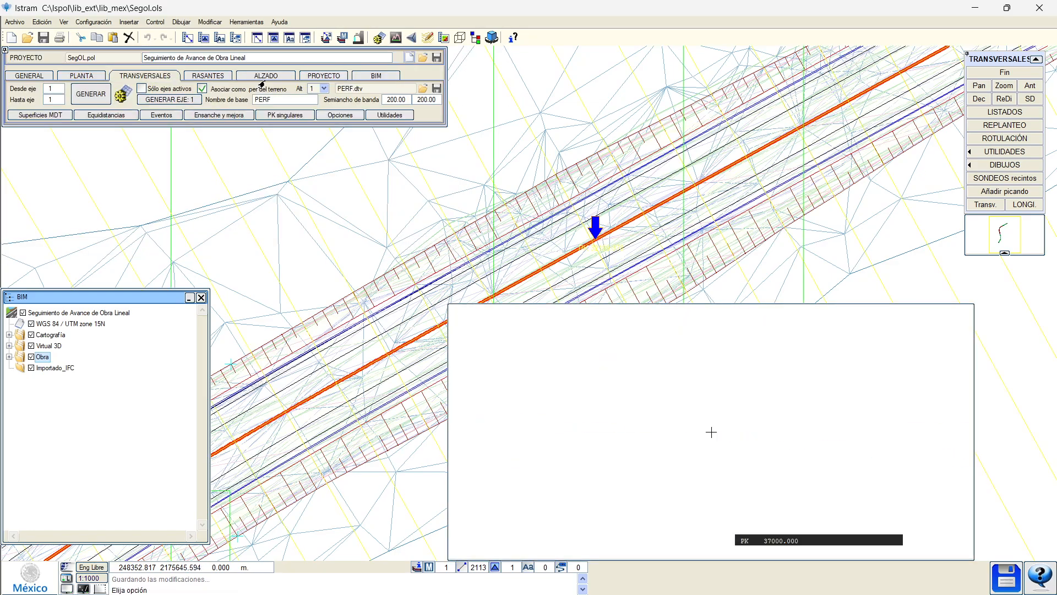
click(378, 105)
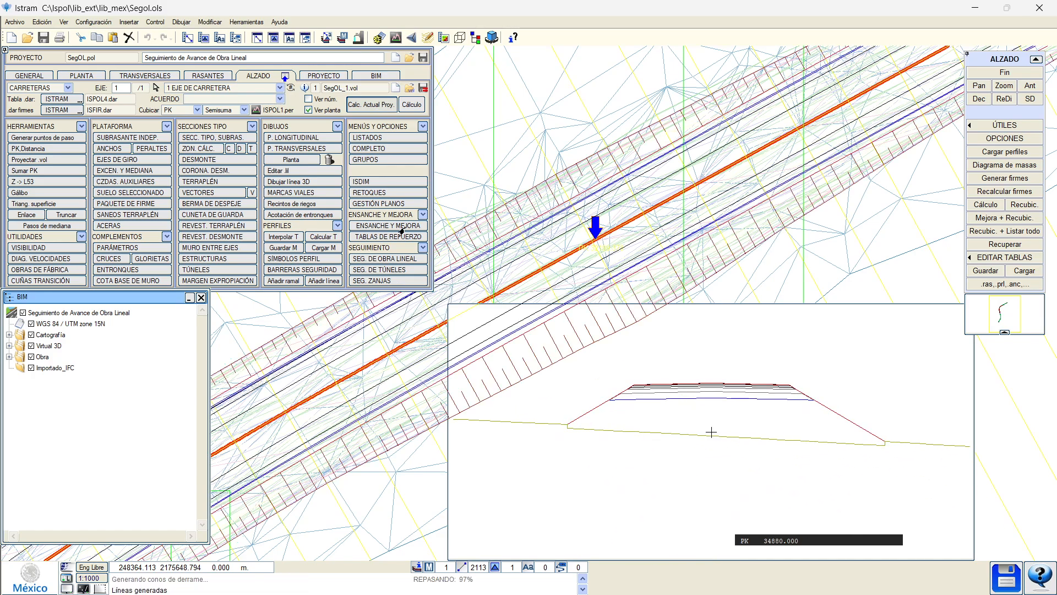
Load Segol from Escritorio > lib_mex and save it as 0.ols in 6_Medicion de Avance de Obra.
click(383, 259)
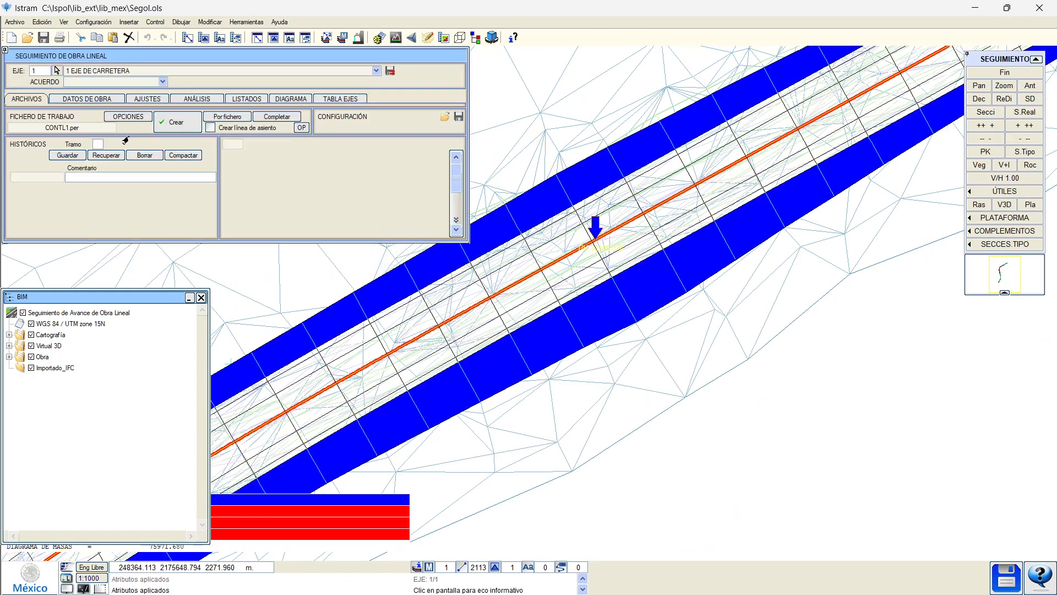
click(443, 116)
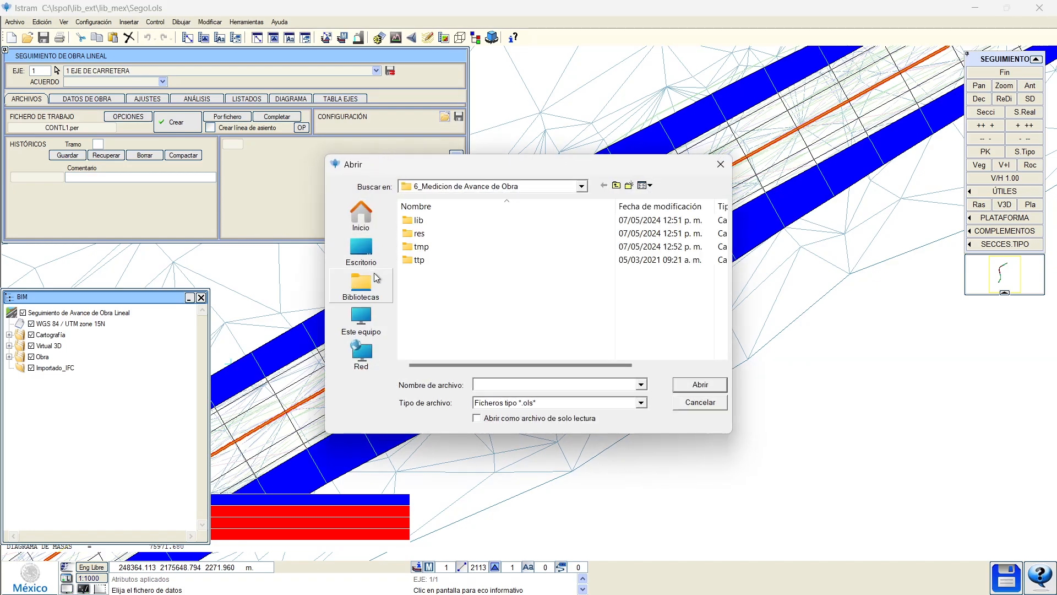
click(361, 252)
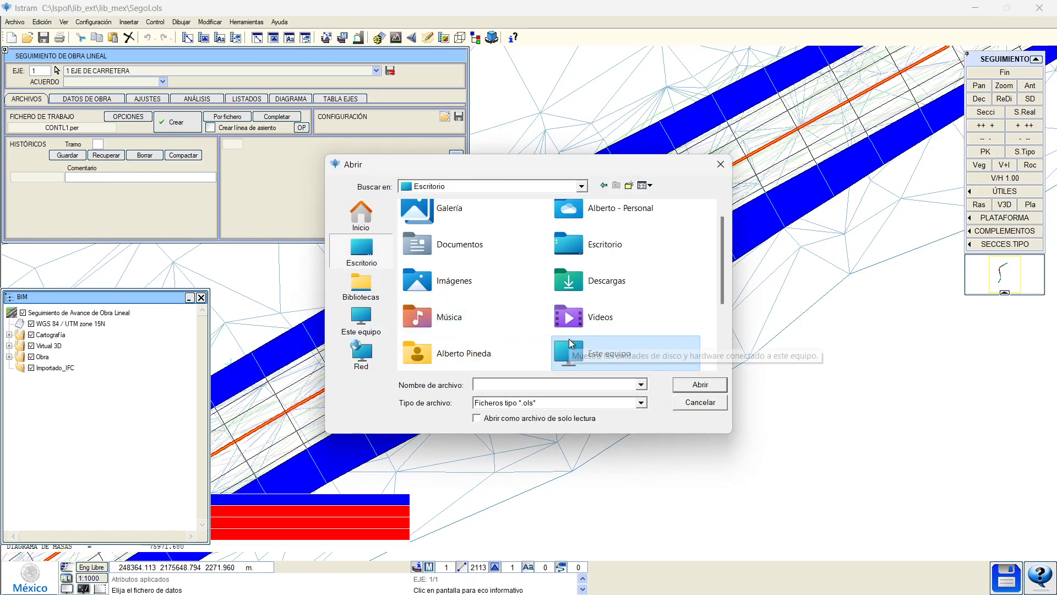
scroll(513, 338, down, 3)
double_click(463, 348)
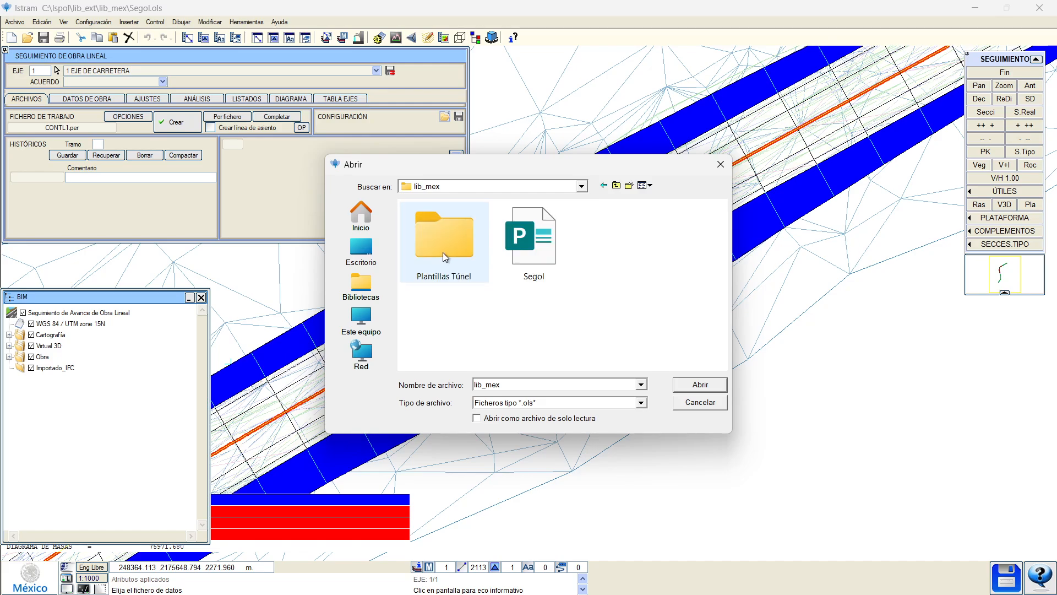
double_click(529, 243)
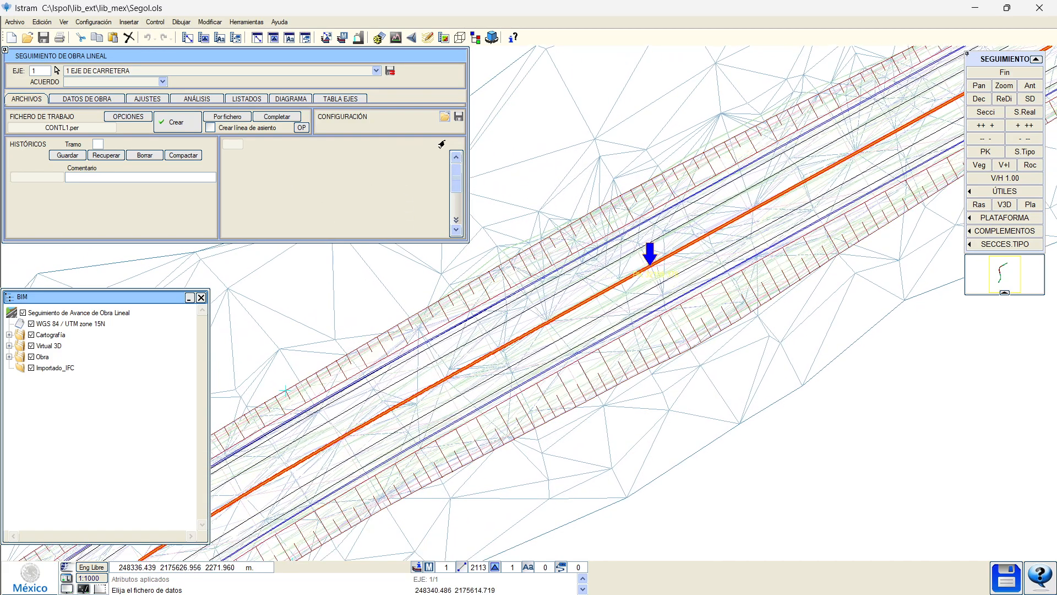
click(458, 117)
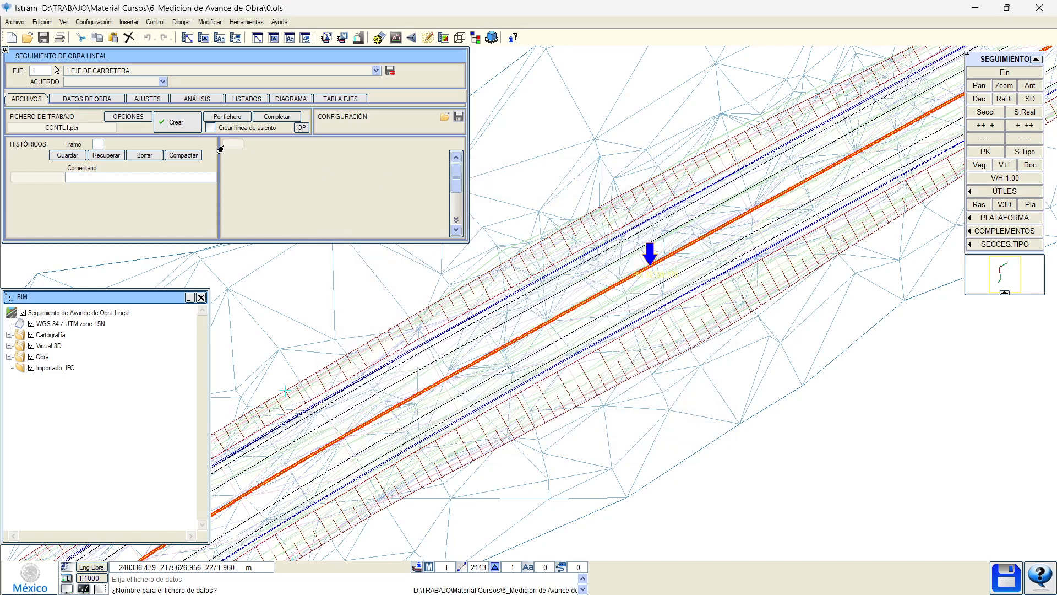
click(128, 116)
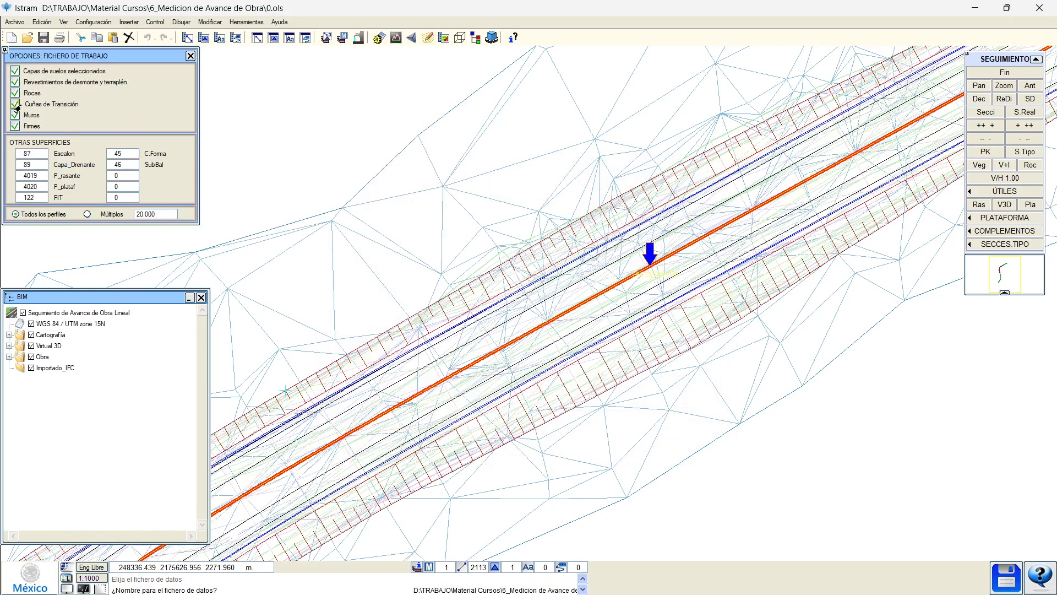
Set Tramo to 1 and create the tracking working file CONTL1.per.
click(190, 56)
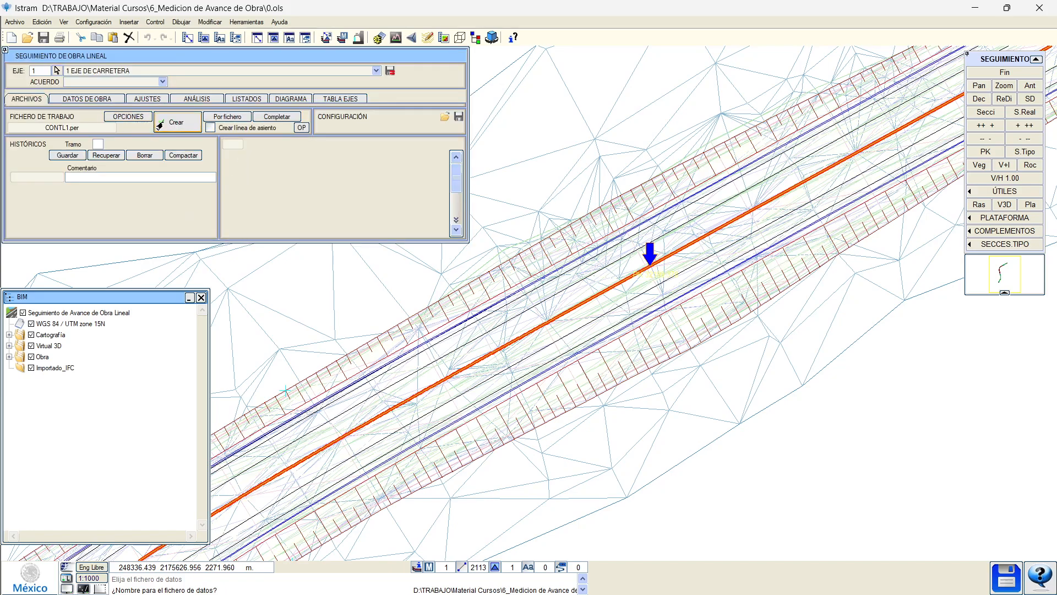
click(101, 145)
text(1)
key(Return)
click(163, 128)
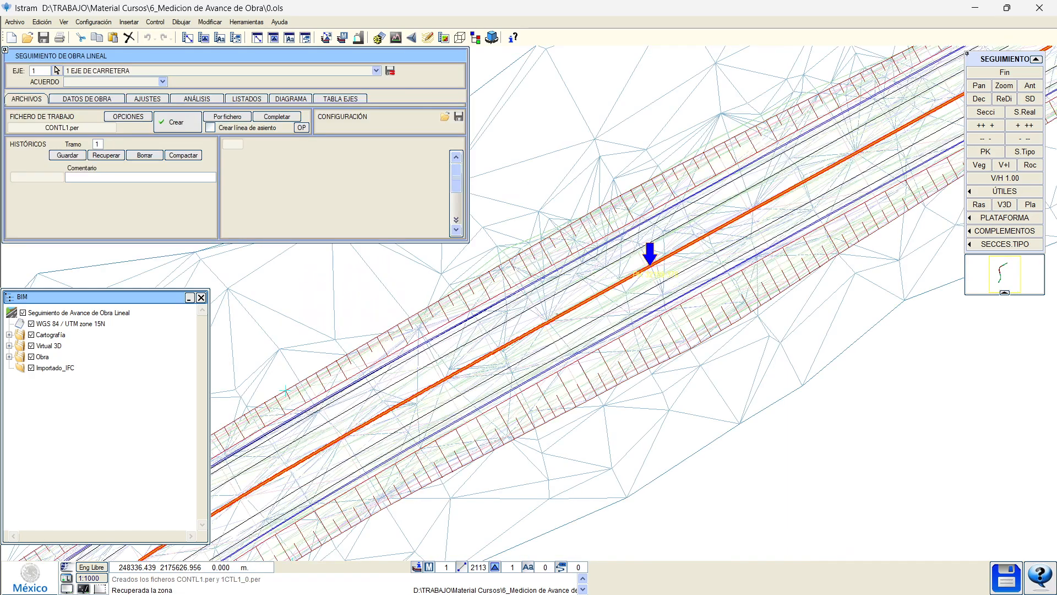
Save the historical state 1CTL1_1.per with the comment 'estado inicial'.
click(134, 178)
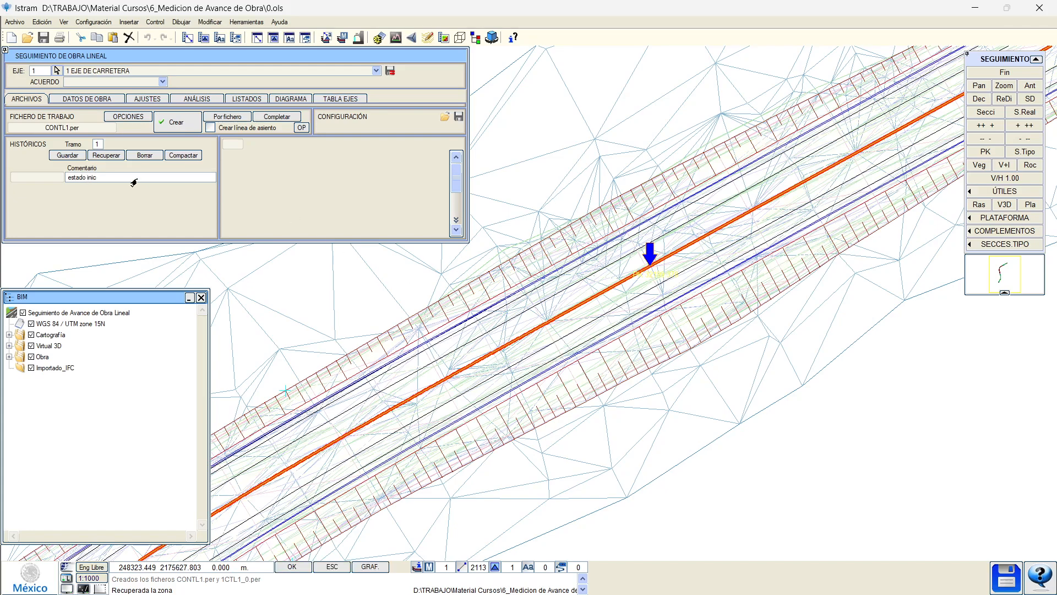
key(Return)
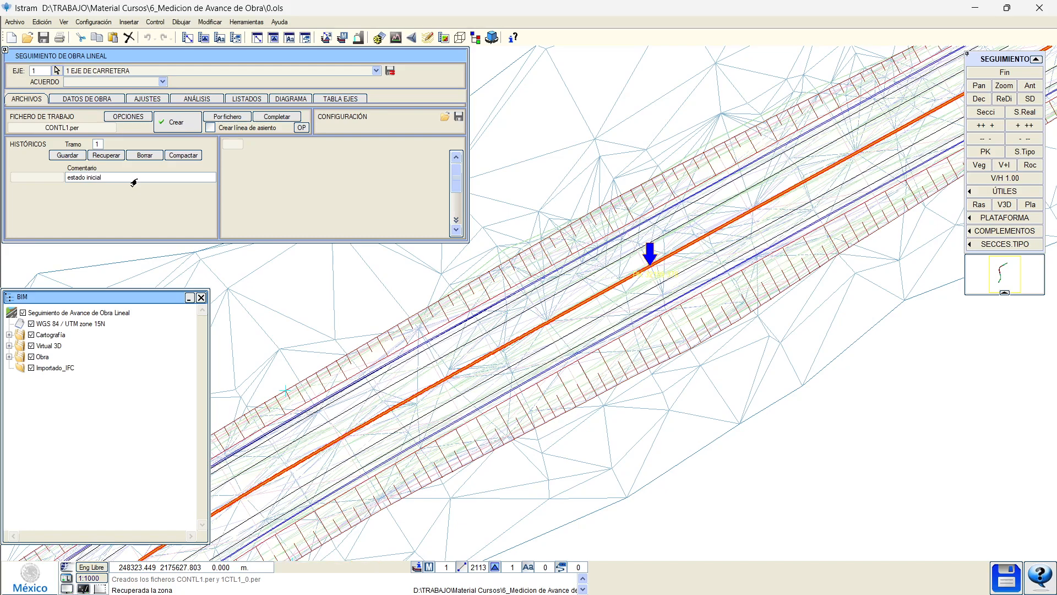
click(59, 153)
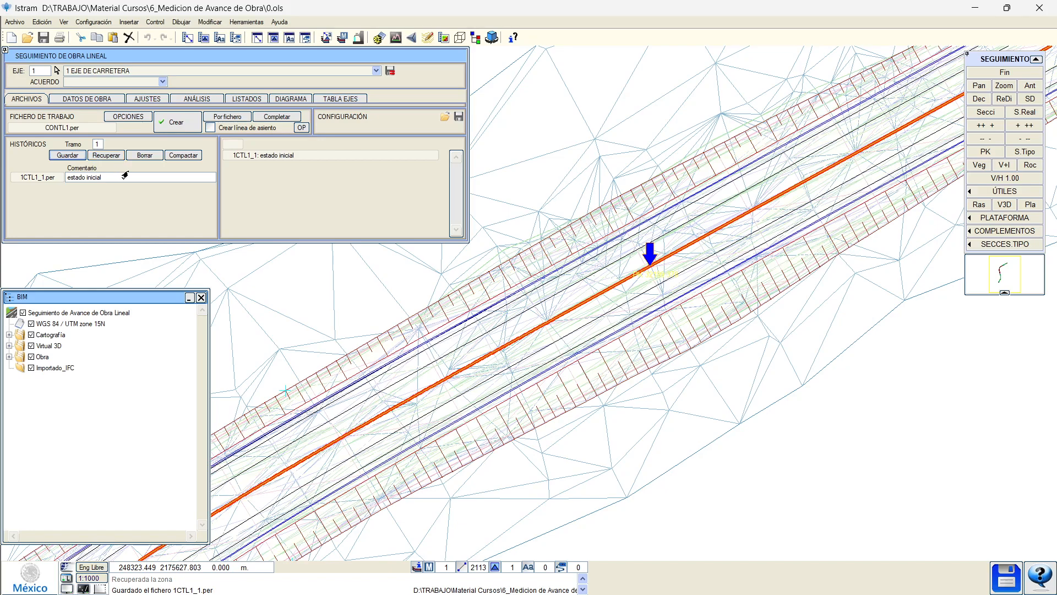
Set the row 1 terrain surface to 2, then 3, then 4 (December progress surface).
click(1003, 73)
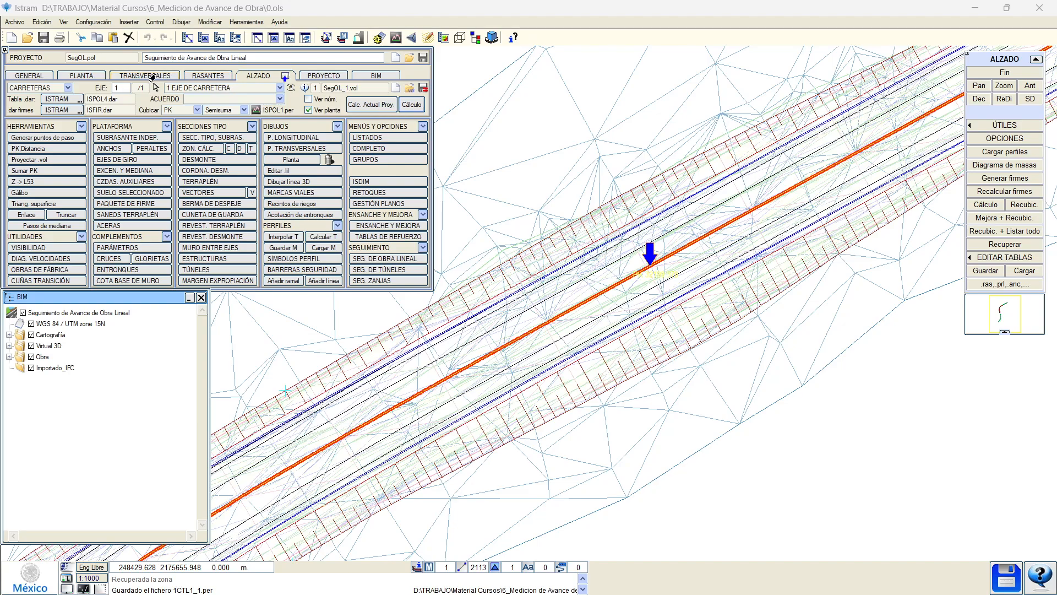
click(144, 76)
click(126, 109)
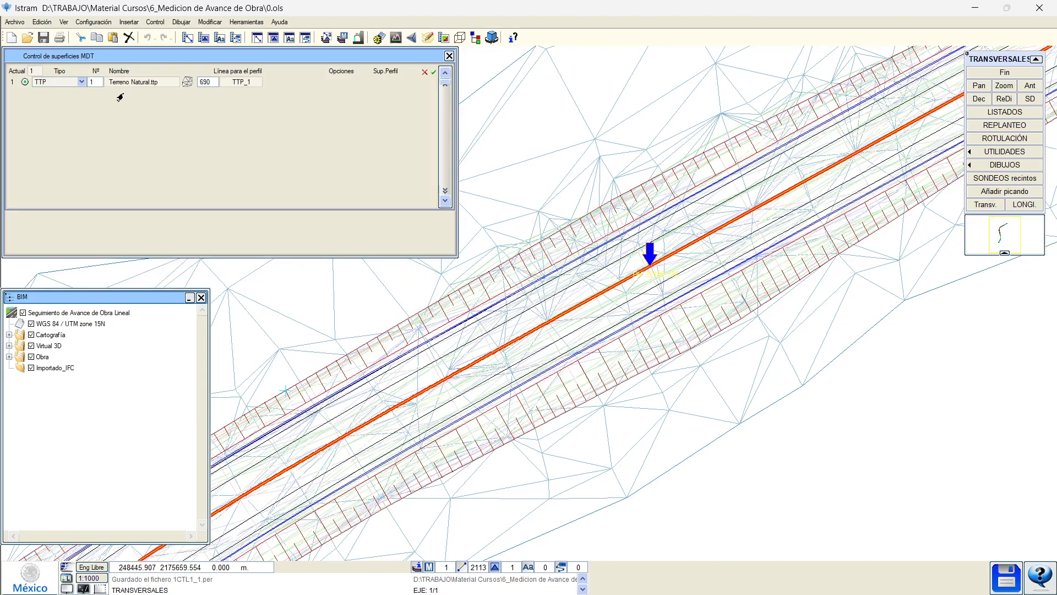
click(95, 83)
text(2)
key(Return)
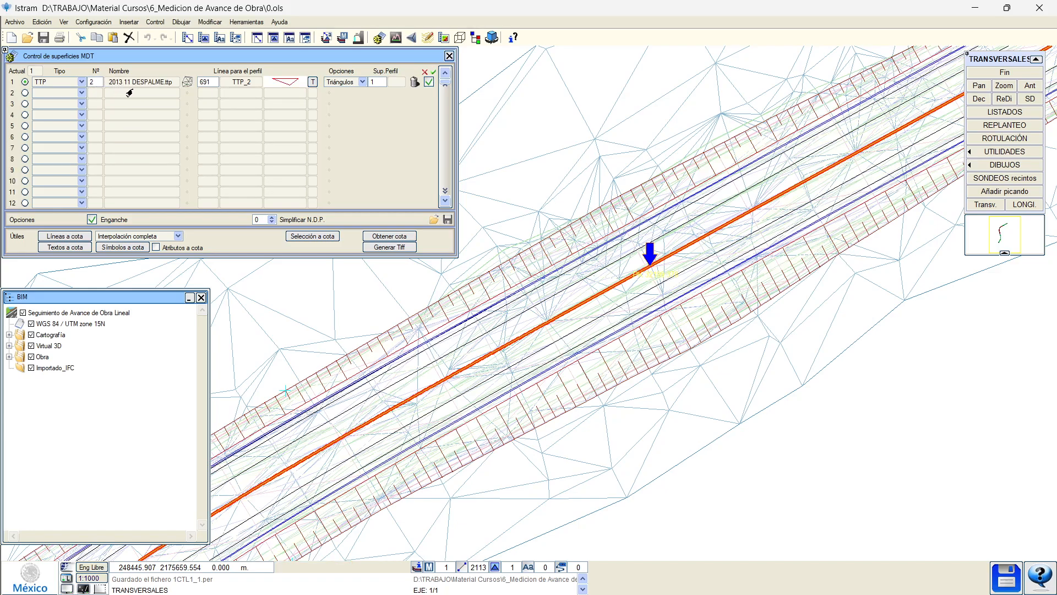
click(95, 82)
text(3)
key(Return)
click(96, 84)
text(4)
key(Return)
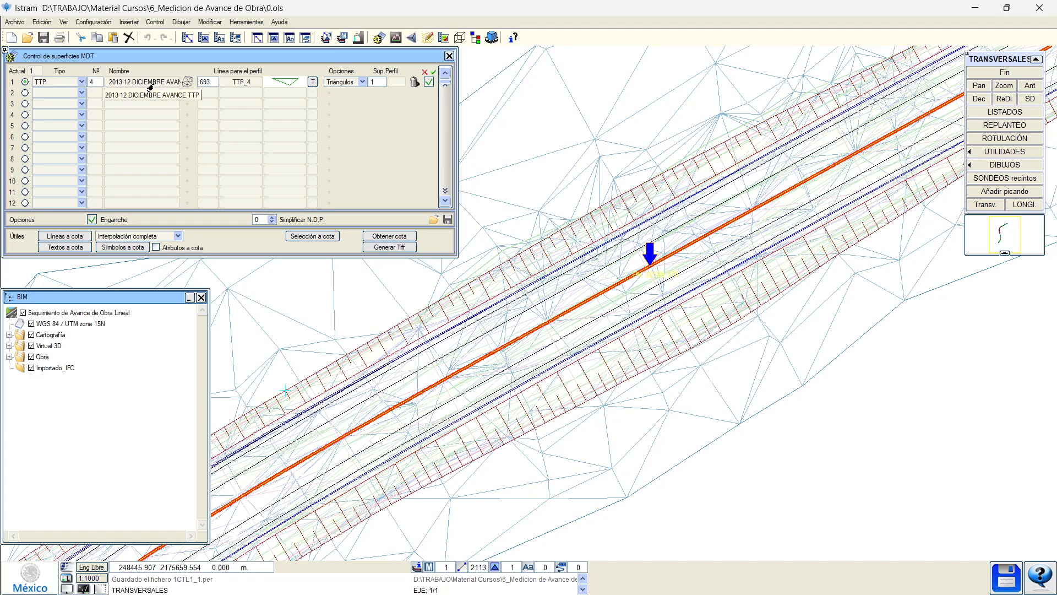
click(449, 56)
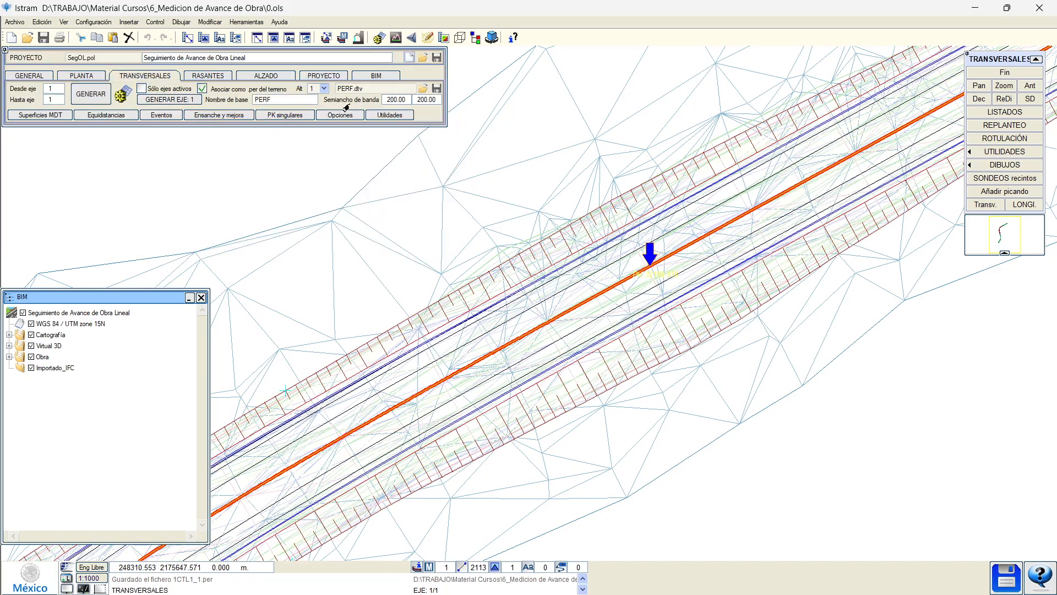
Stop terrain-profile association, set base name SG_, and save the section data as SG.dtv.
click(228, 91)
click(275, 101)
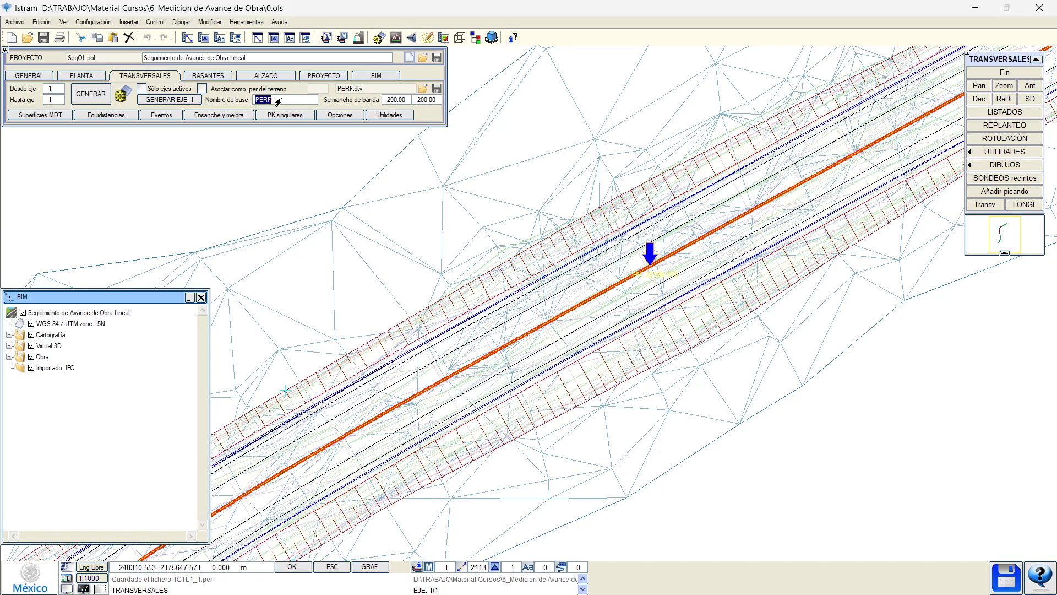
text(sg_)
click(436, 87)
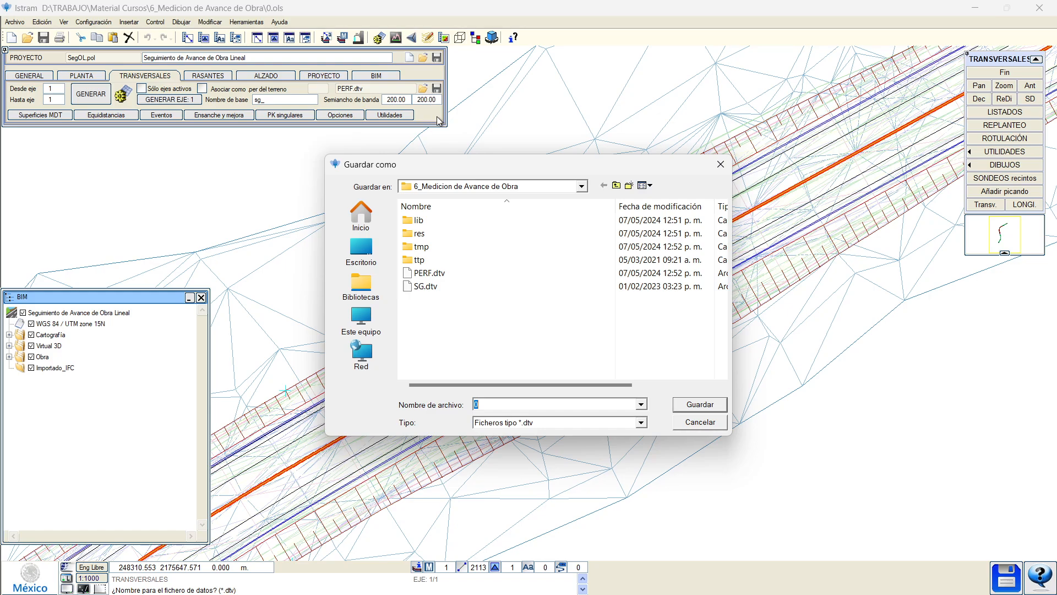
double_click(423, 287)
click(544, 312)
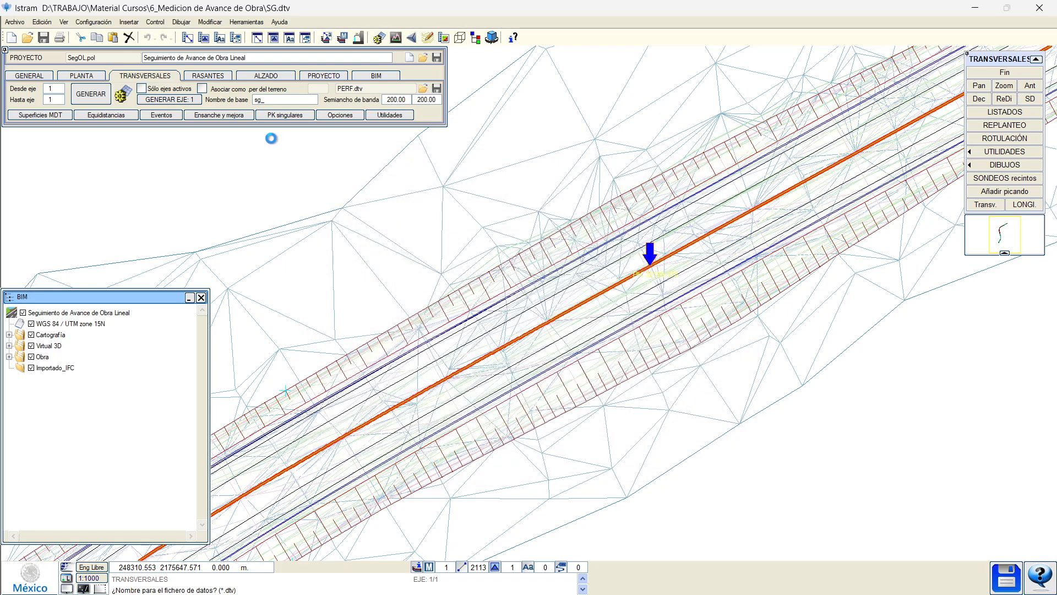
click(268, 102)
text(SG_)
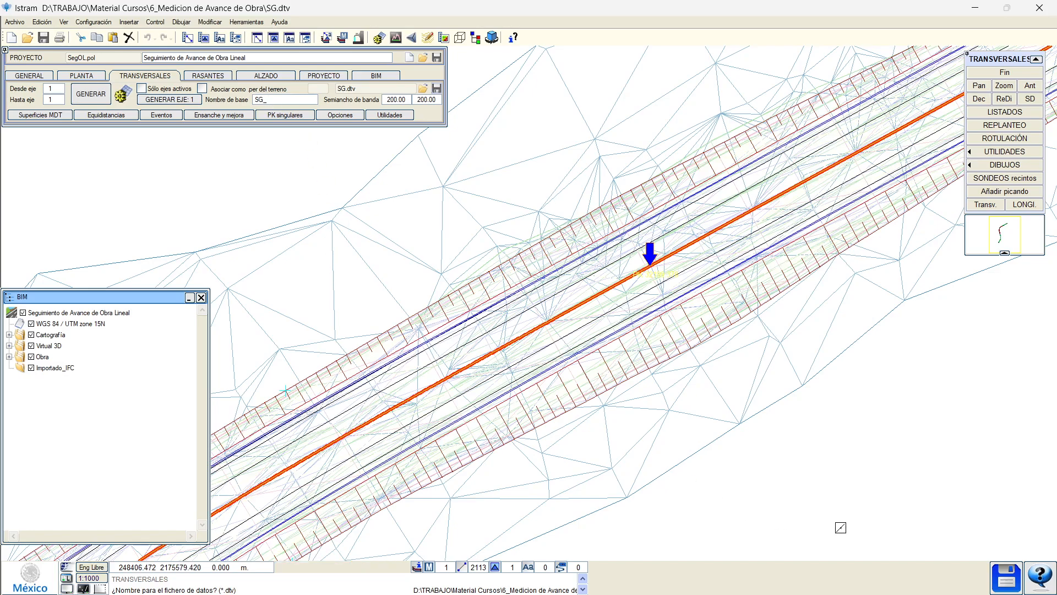
click(1001, 587)
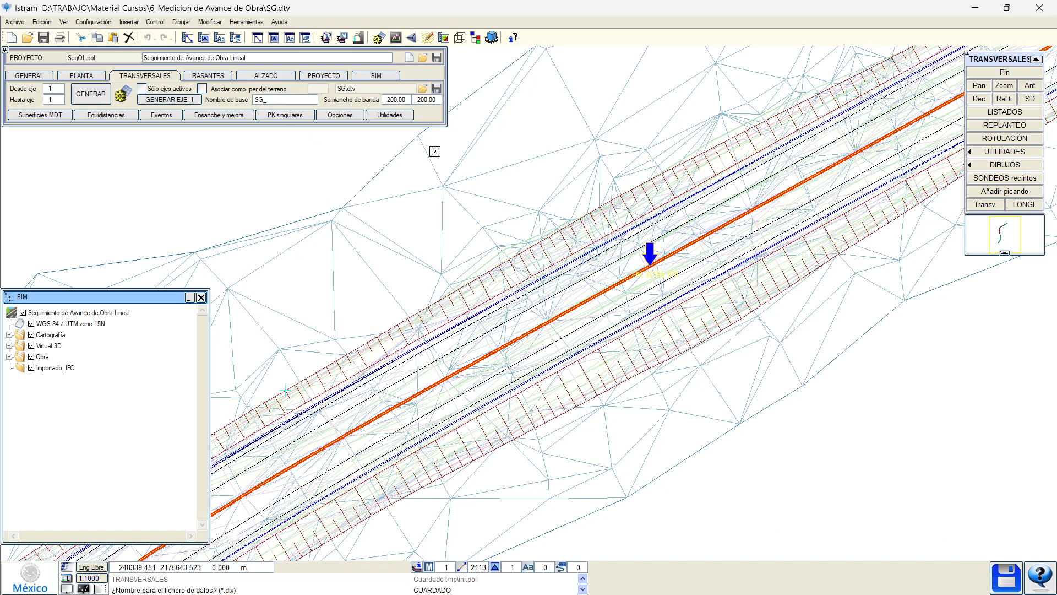
click(204, 114)
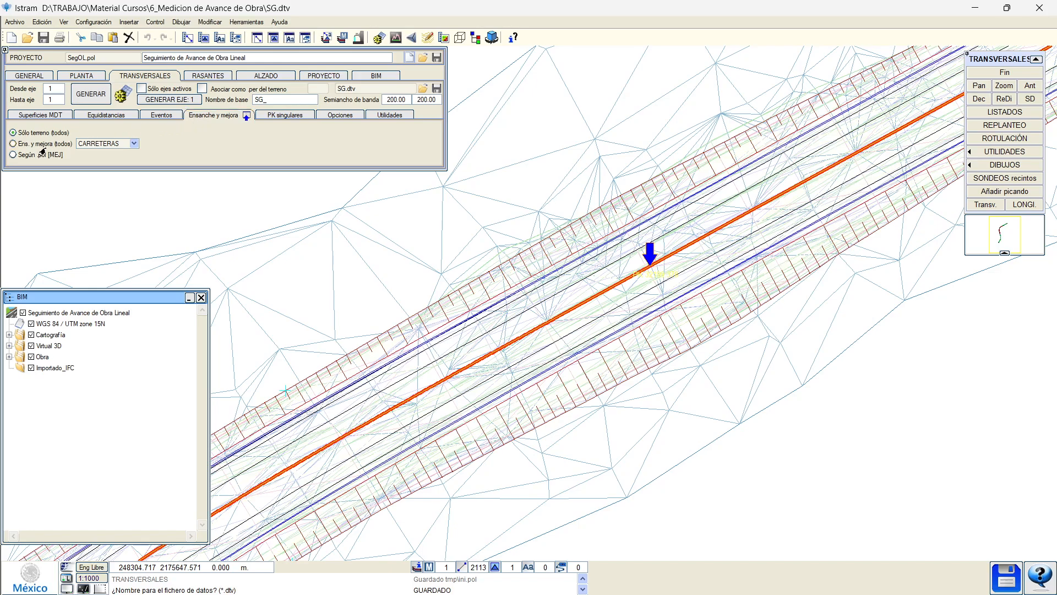
Generate axis 1's cross-sections and restore the 1CTL1_1.per tracking state for Tramo 1.
click(169, 100)
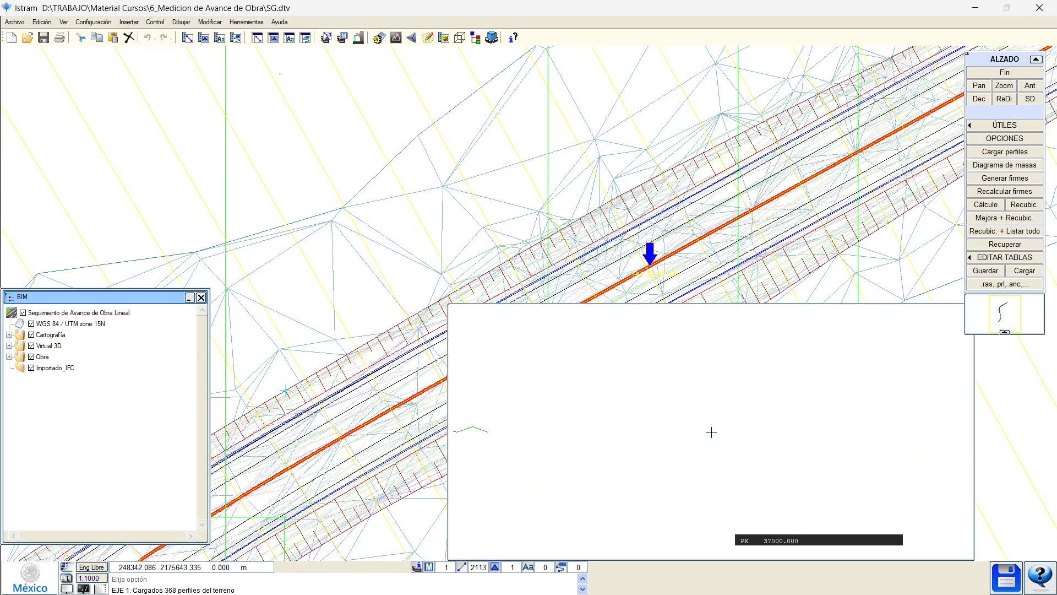
click(380, 258)
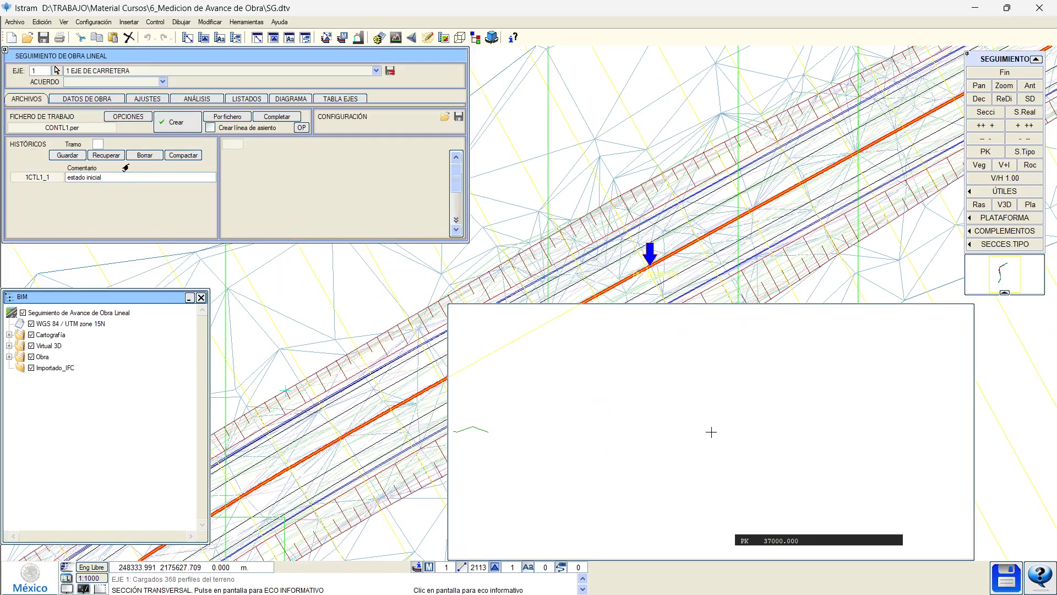
click(95, 145)
click(102, 157)
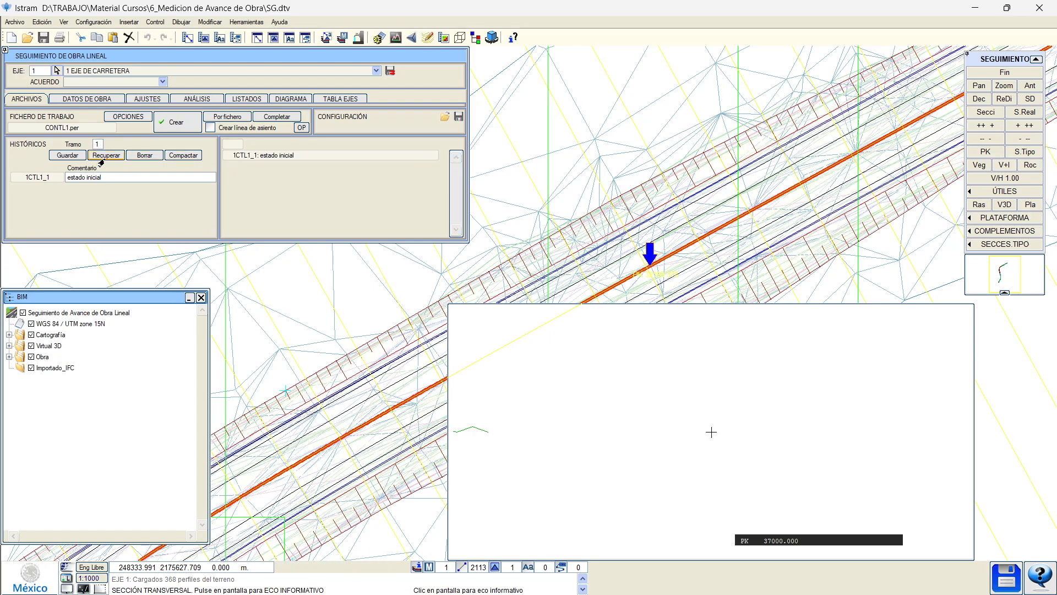
click(105, 156)
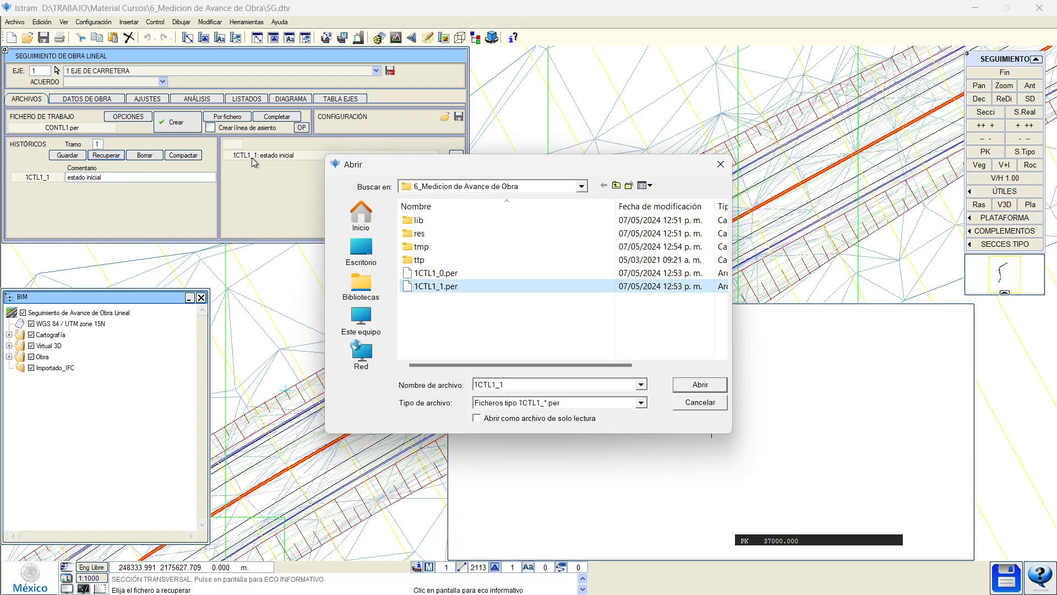
click(697, 385)
Load SG_1.per as the works-data profiles file for analysis.
click(89, 99)
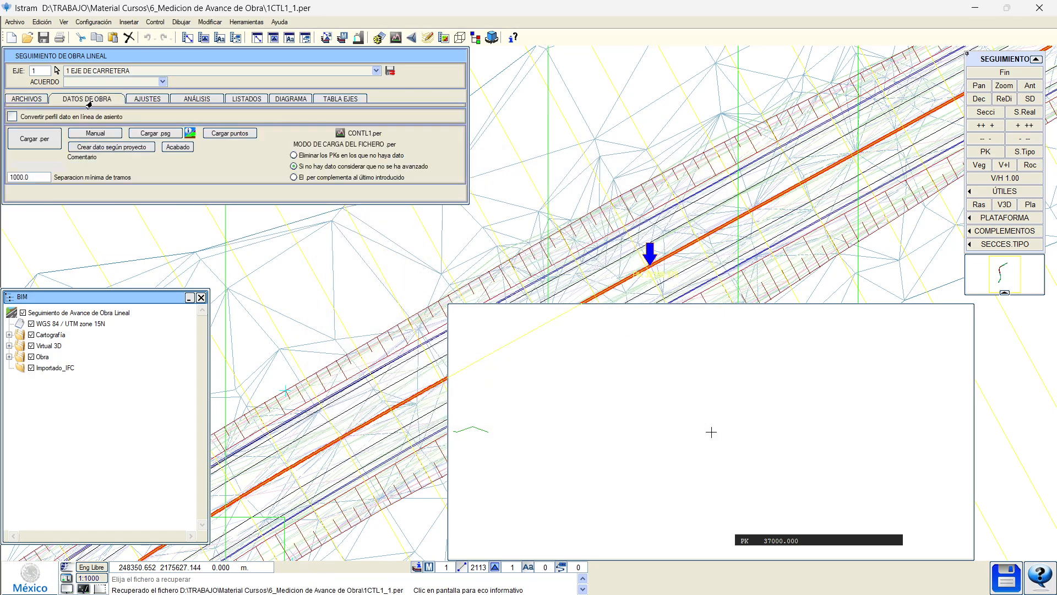
click(46, 140)
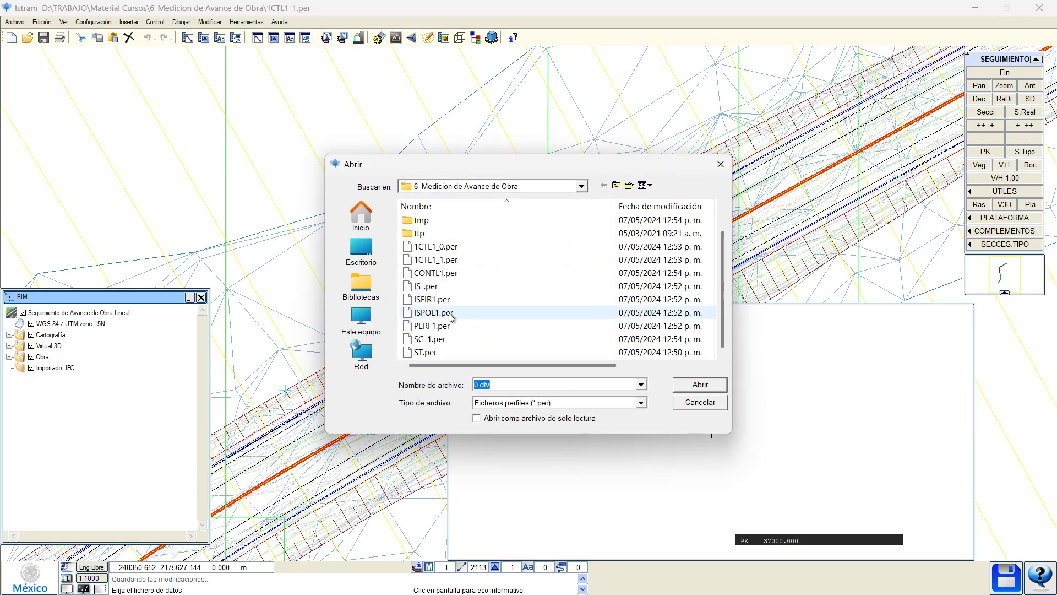
click(432, 339)
click(688, 385)
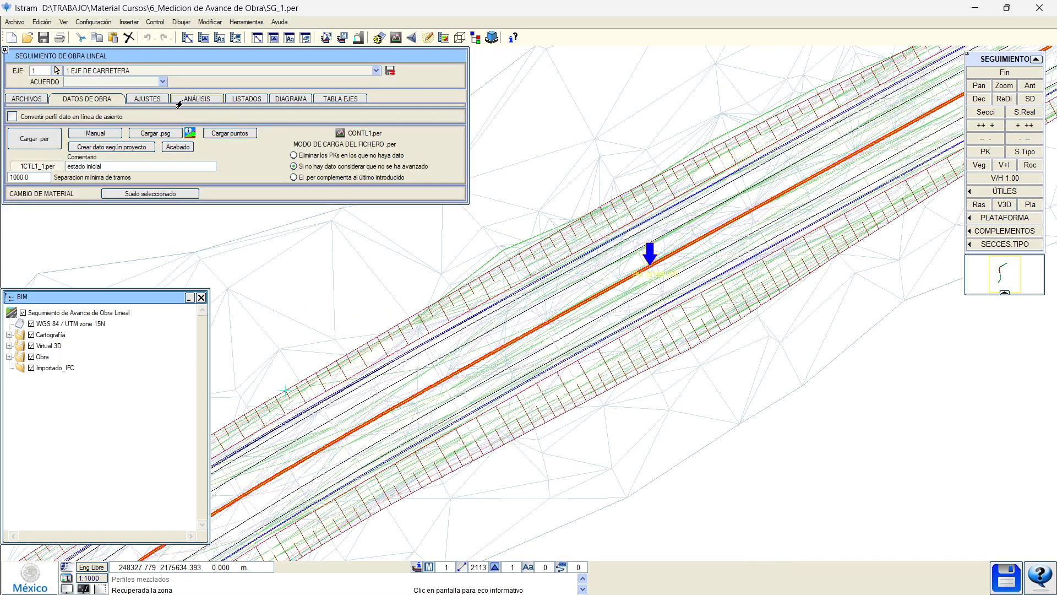
click(194, 100)
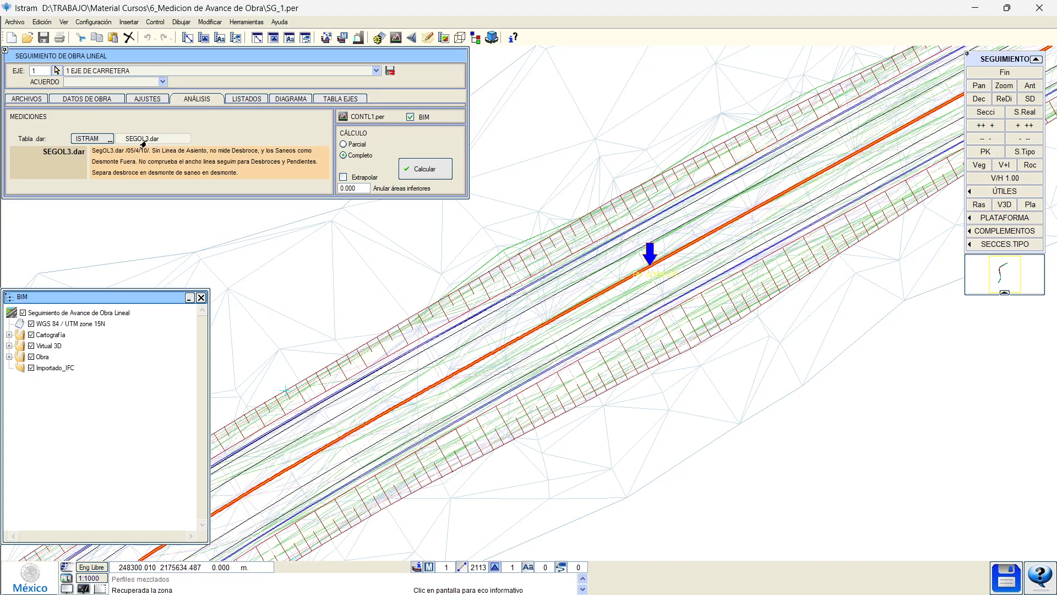
Switch the .dar table from ISTRAM to USUARIO and open SEGOL3_MX.dar from the library.
click(88, 138)
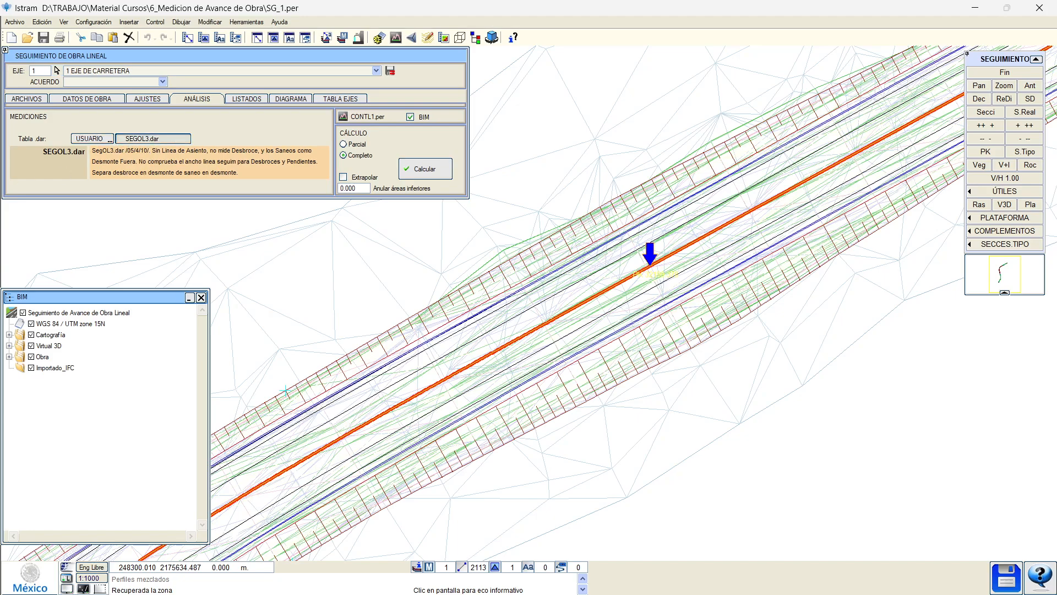
scroll(631, 202, down, 2)
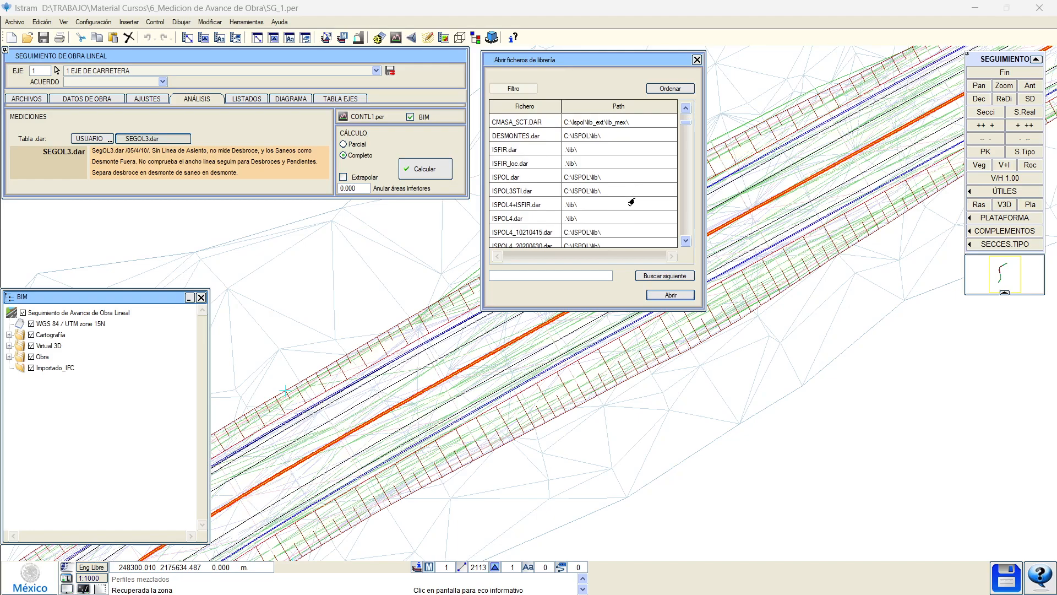
scroll(632, 202, down, 2)
click(538, 278)
text(SEG)
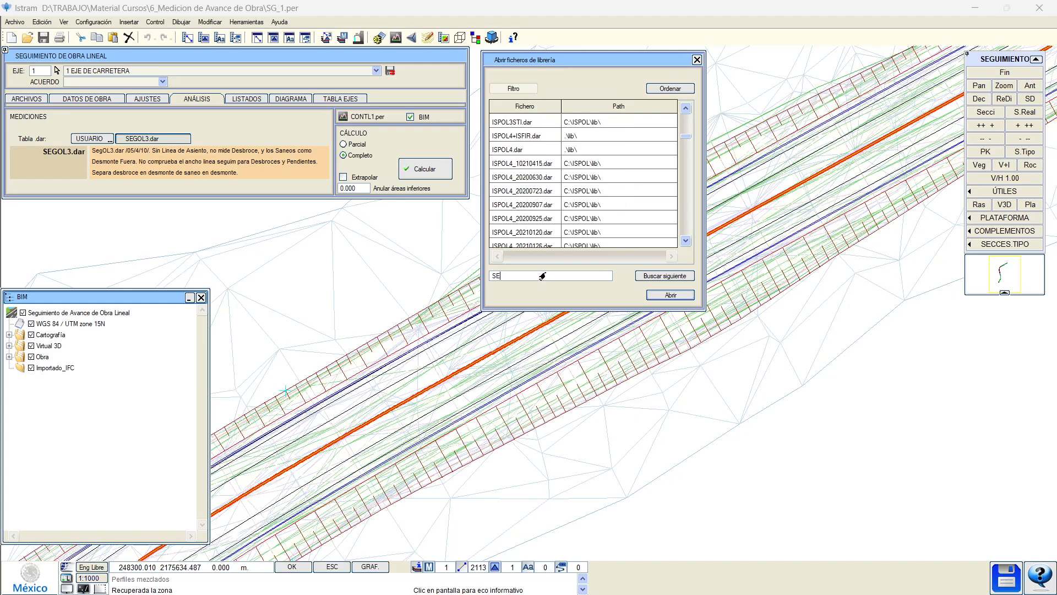
click(654, 280)
scroll(577, 238, down, 5)
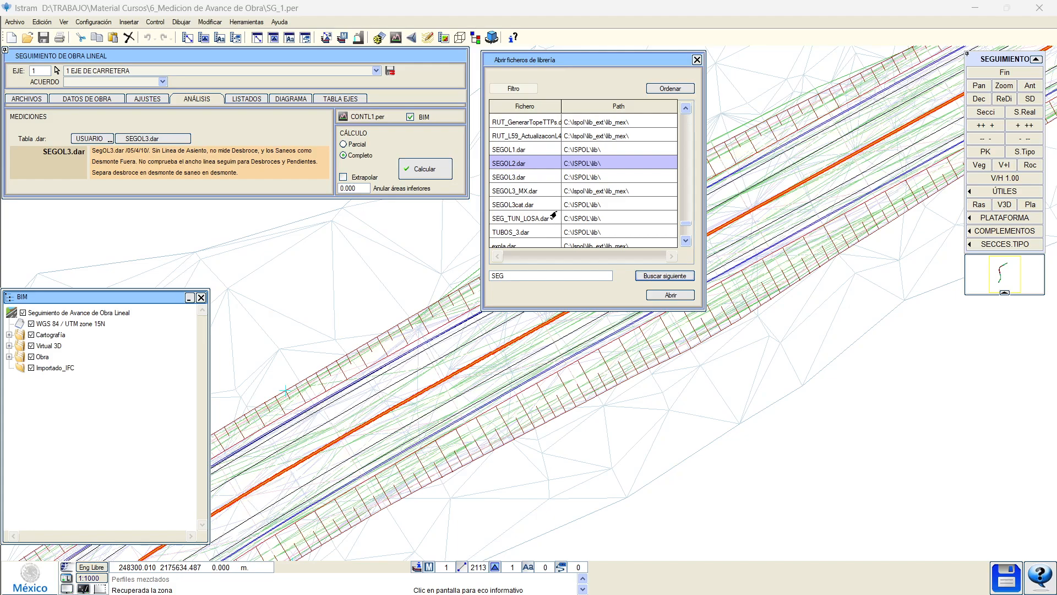
click(543, 192)
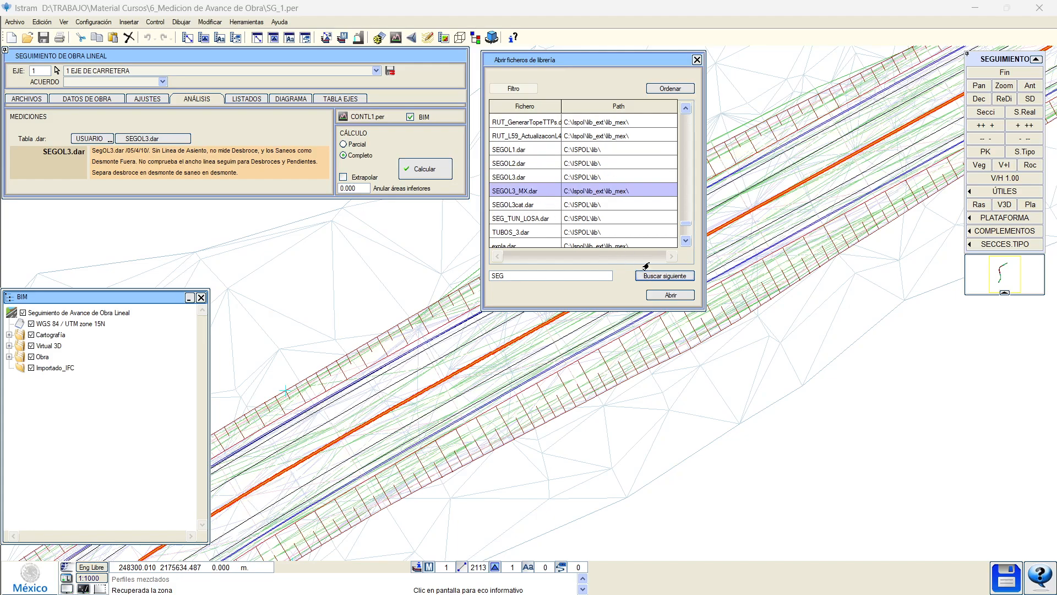
click(652, 293)
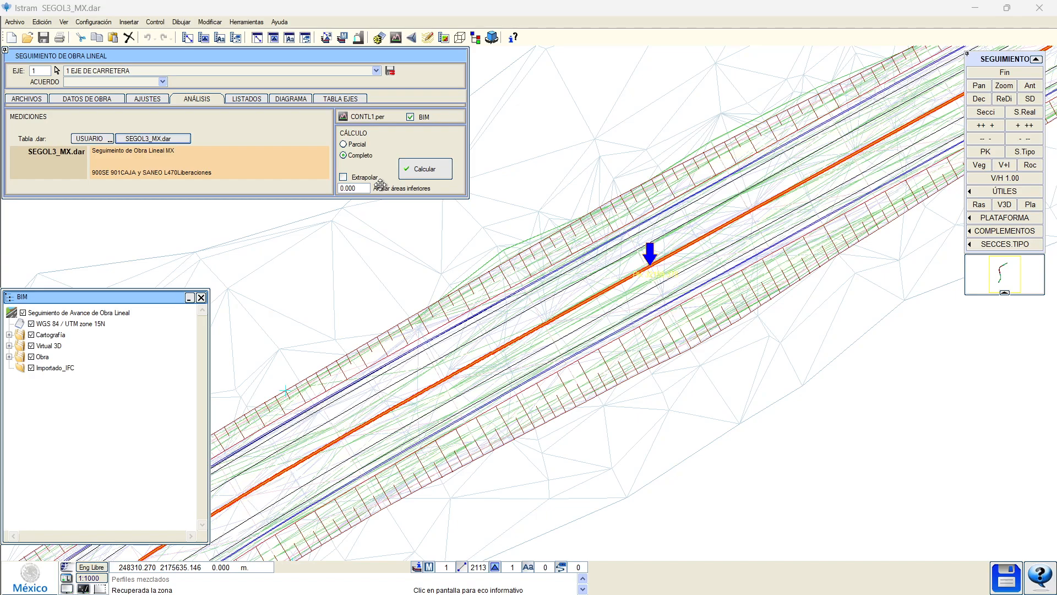
Show the cross-section at PK 32239.314 and inspect its Desmonte line.
click(406, 316)
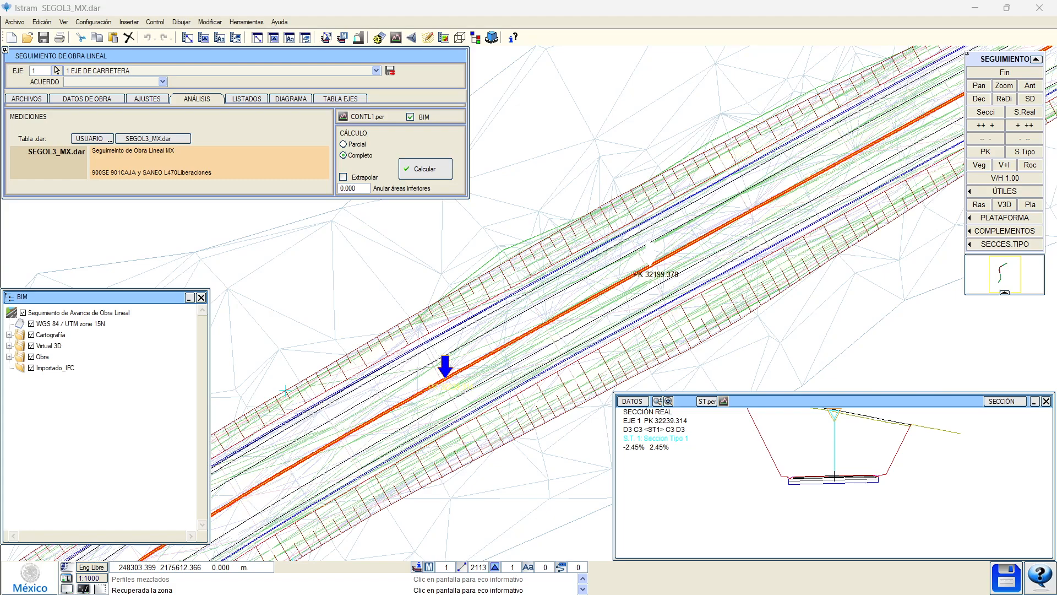
click(505, 265)
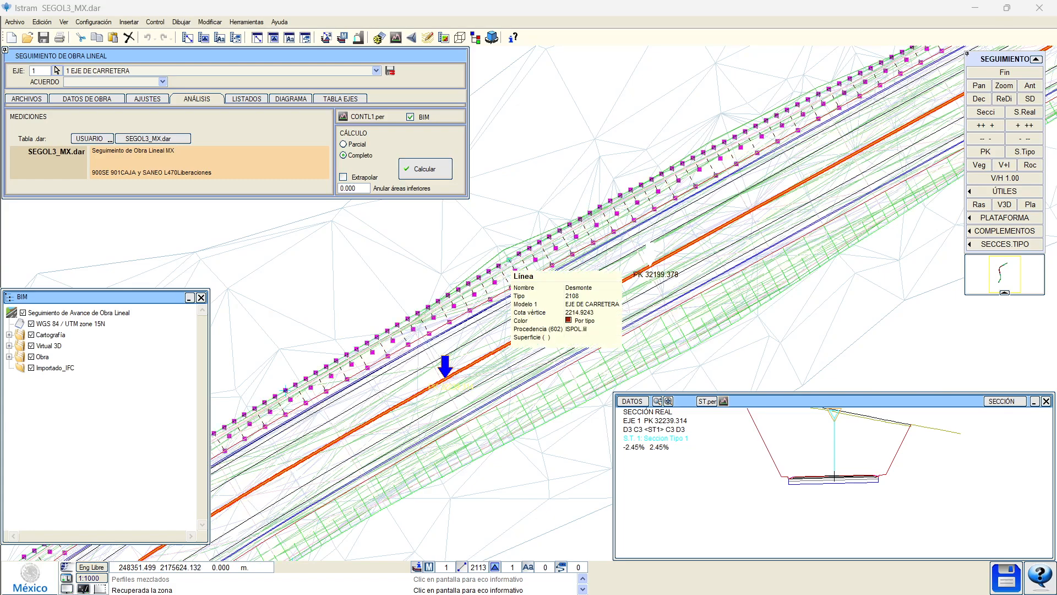
drag(497, 233, 507, 258)
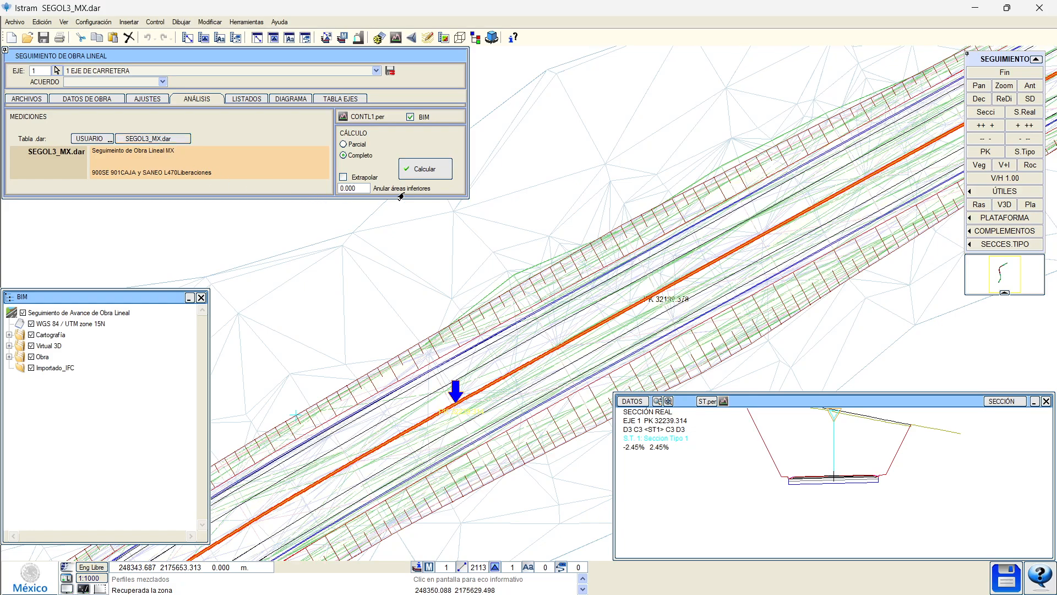
Run the works-tracking calculation, suppressing the missing-subgrade warning and continuing.
click(425, 176)
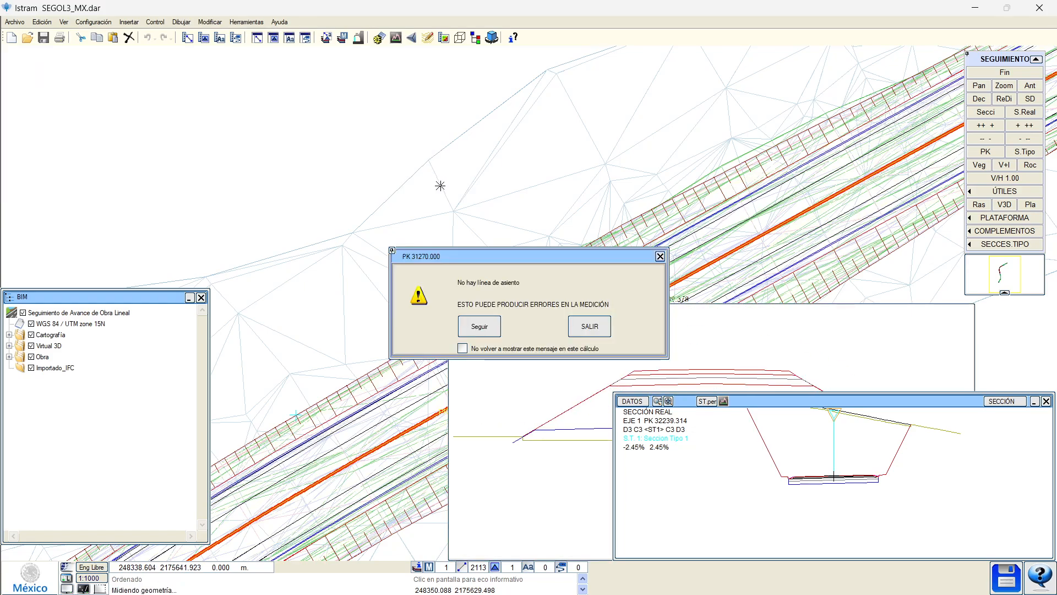
click(462, 348)
click(479, 327)
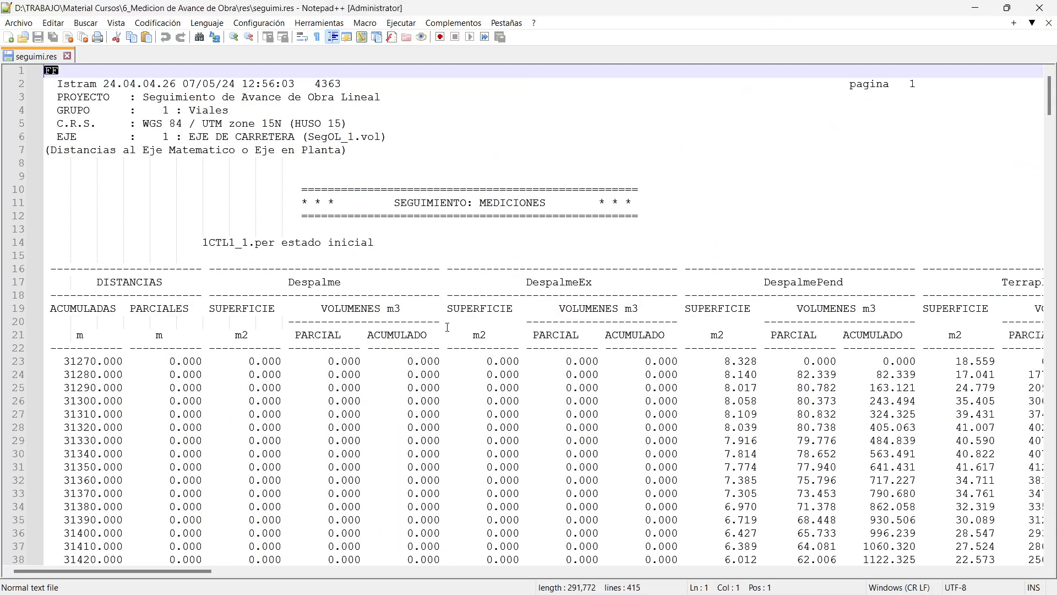
Scroll to the RESUMEN DE VOLUMENES TOTALES and highlight Terraplen through CortePend material names.
ctrl+scroll(450, 327, down, 3)
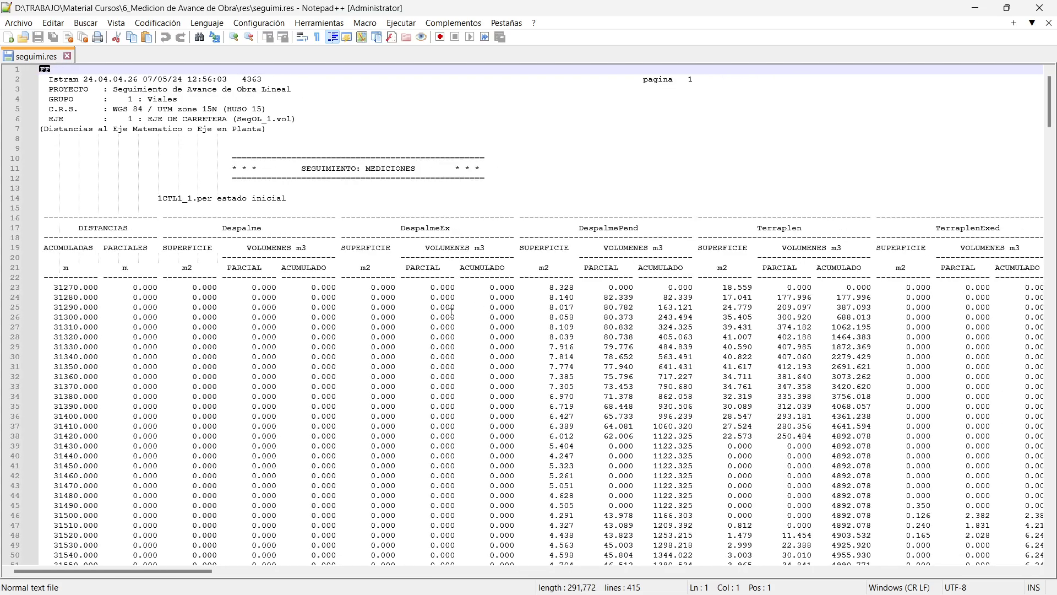
scroll(455, 312, down, 3)
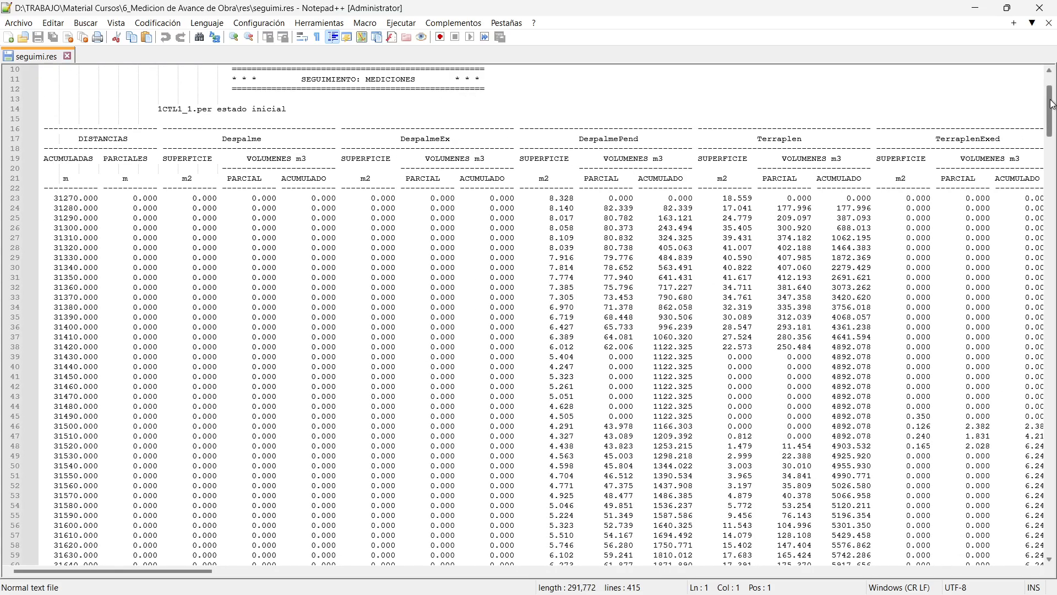
drag(1052, 106, 1053, 479)
click(201, 416)
ctrl+scroll(314, 495, up, 4)
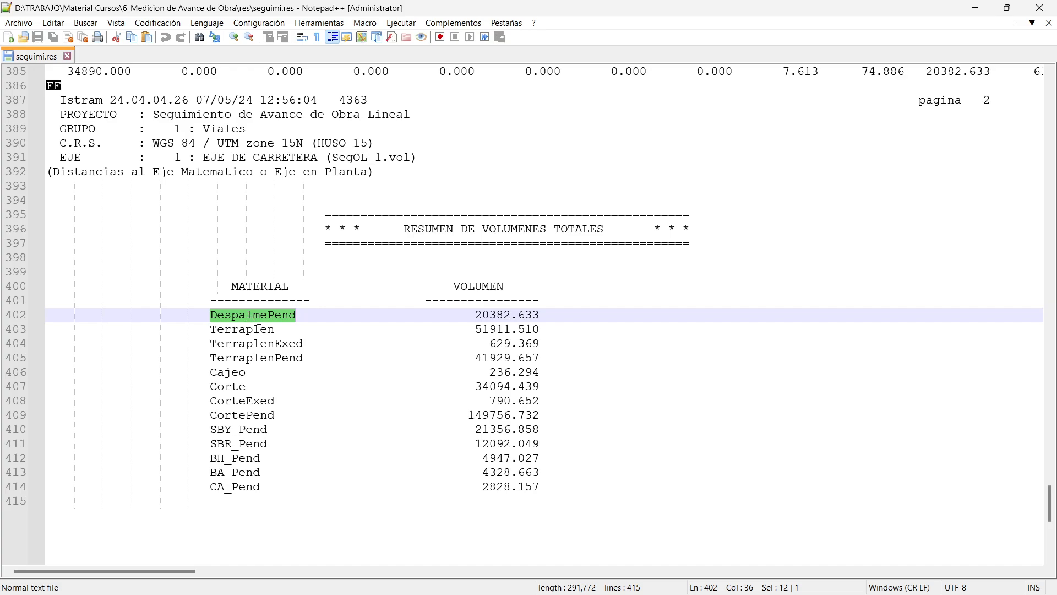
scroll(259, 329, down, 1)
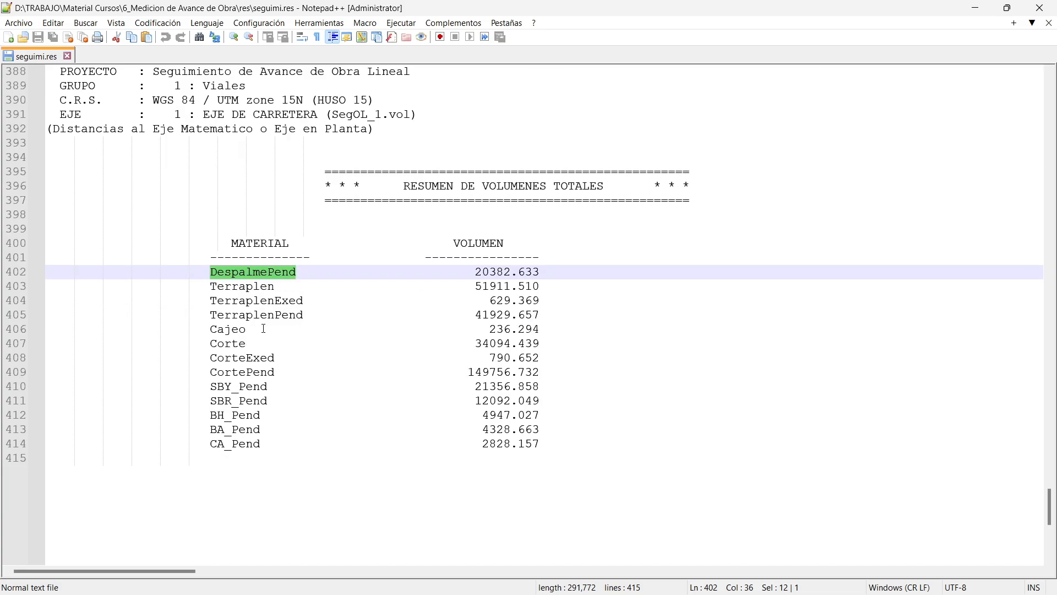
double_click(253, 288)
double_click(249, 302)
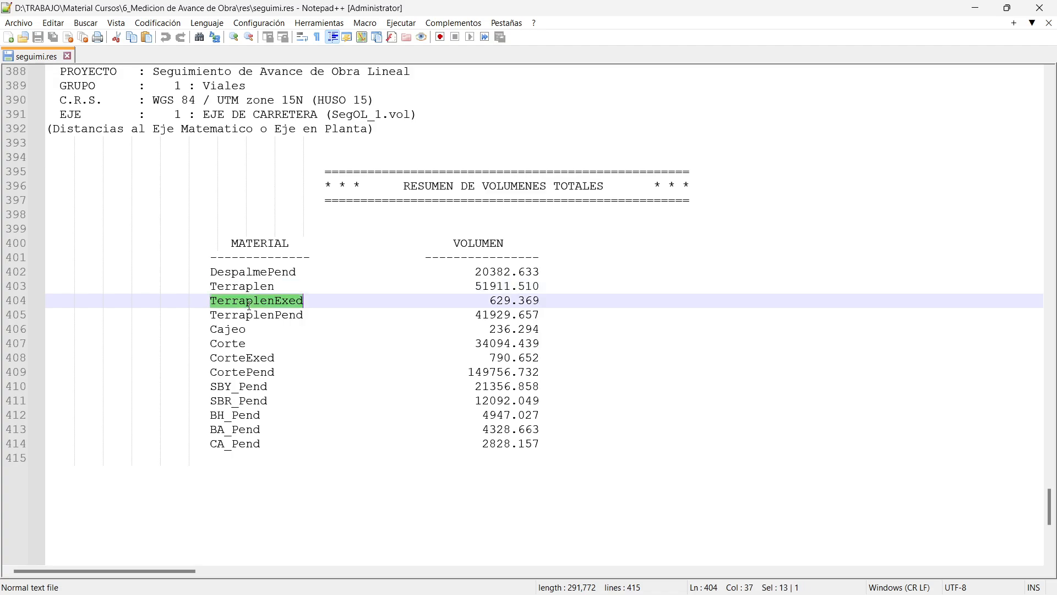
double_click(245, 316)
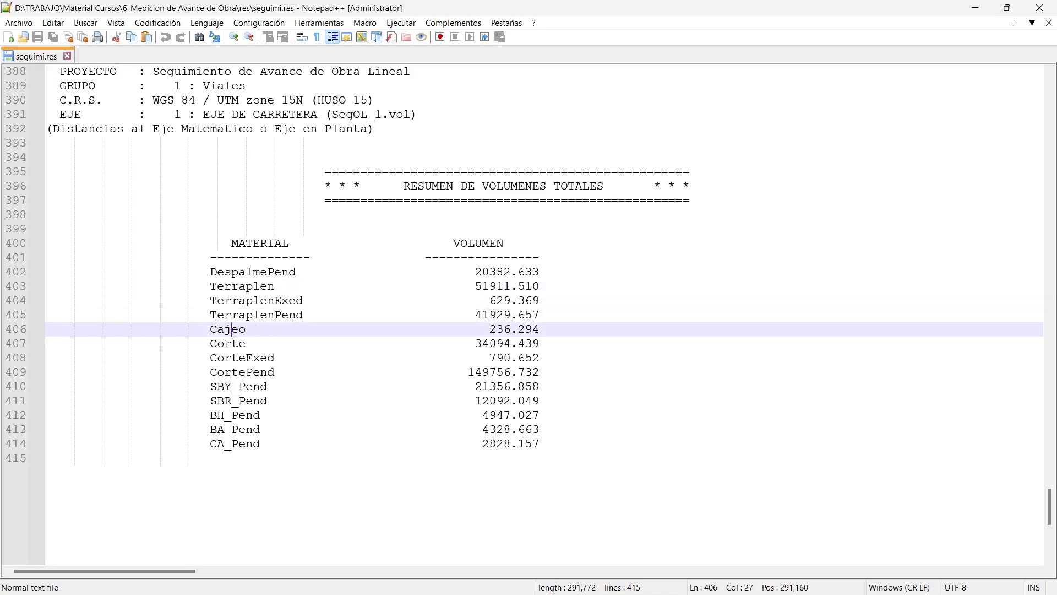
double_click(234, 331)
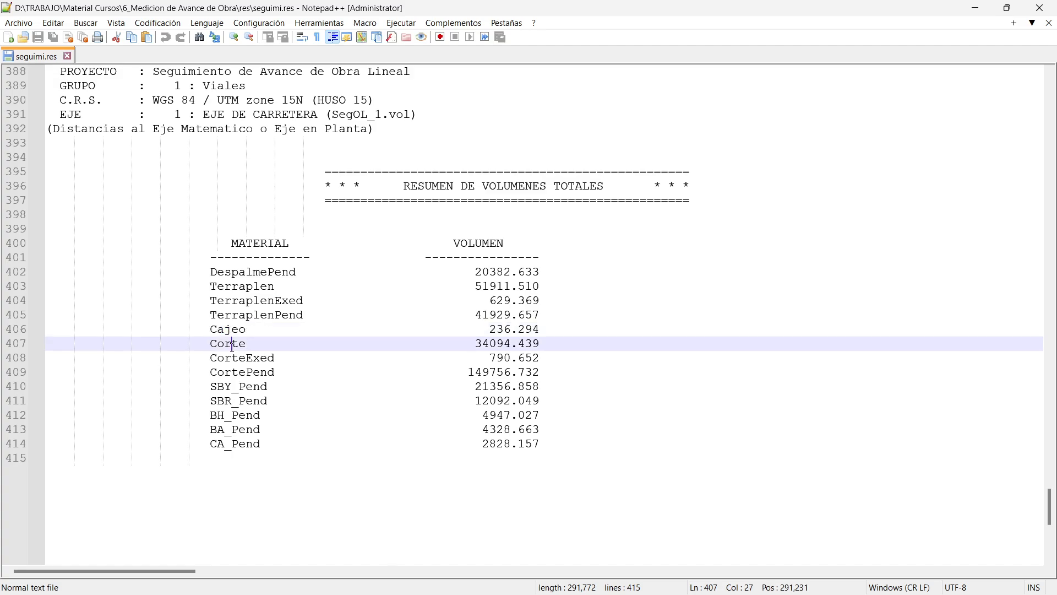
double_click(230, 346)
double_click(231, 360)
double_click(232, 374)
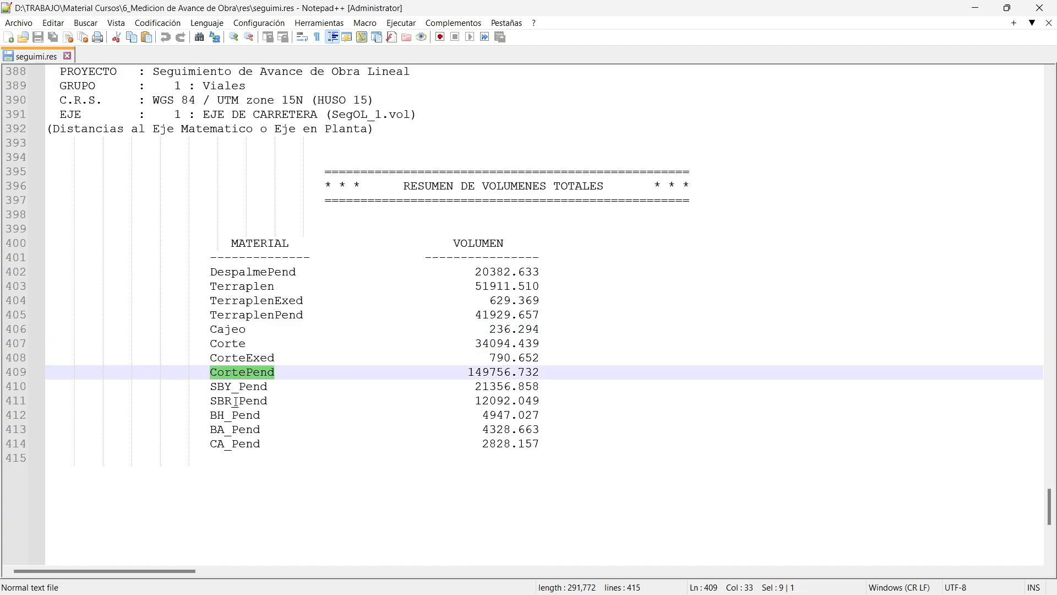
Highlight the SBY_Pend, SBR_Pend, BH_Pend, BA_Pend and CA_Pend lines, briefly toggling to Istram.
double_click(234, 387)
click(232, 401)
double_click(229, 415)
click(222, 444)
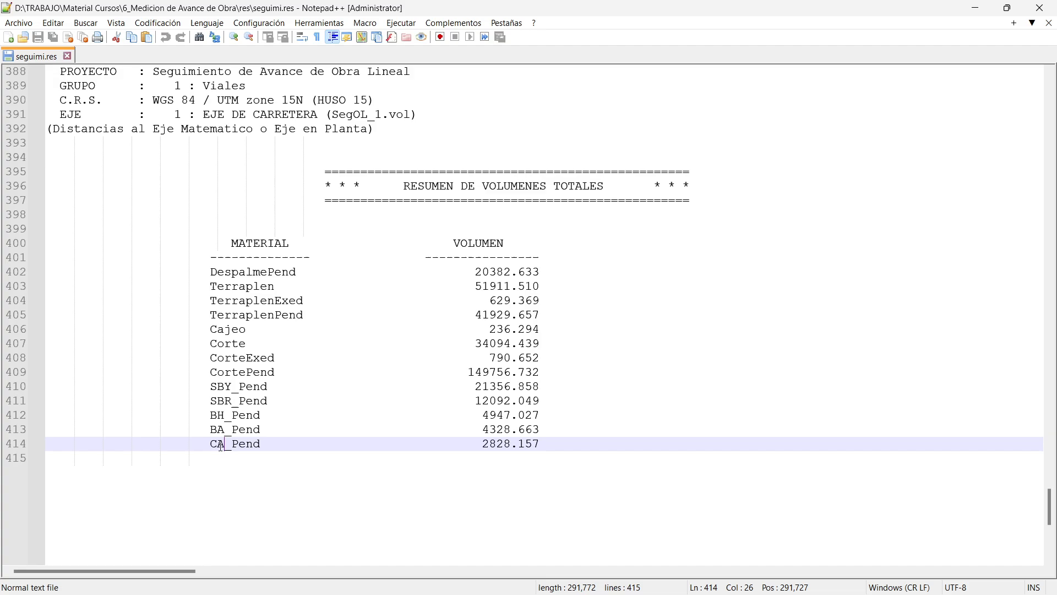
double_click(236, 430)
double_click(240, 416)
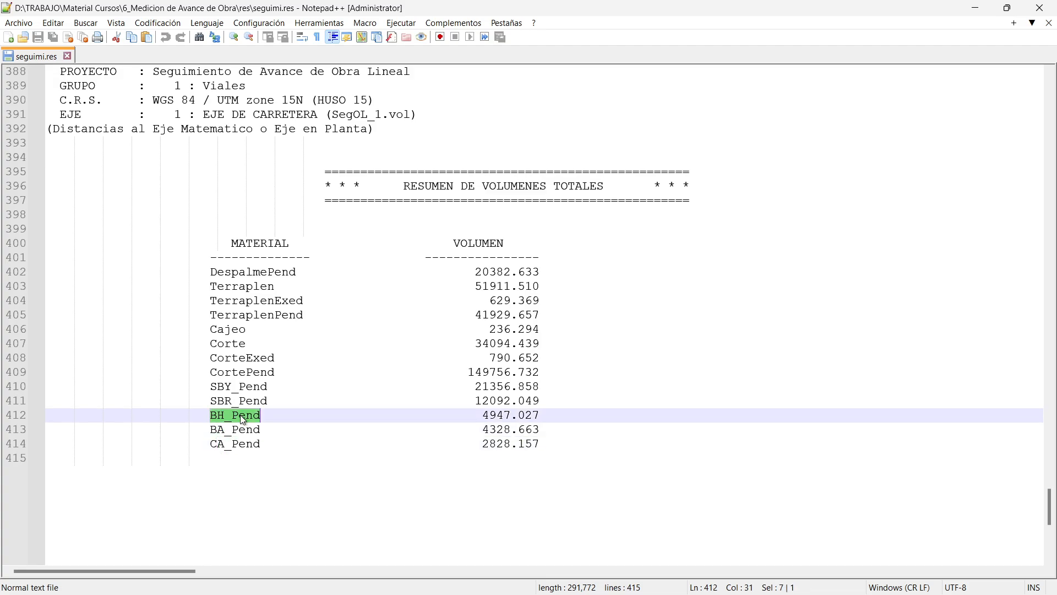
click(237, 402)
double_click(238, 416)
click(239, 443)
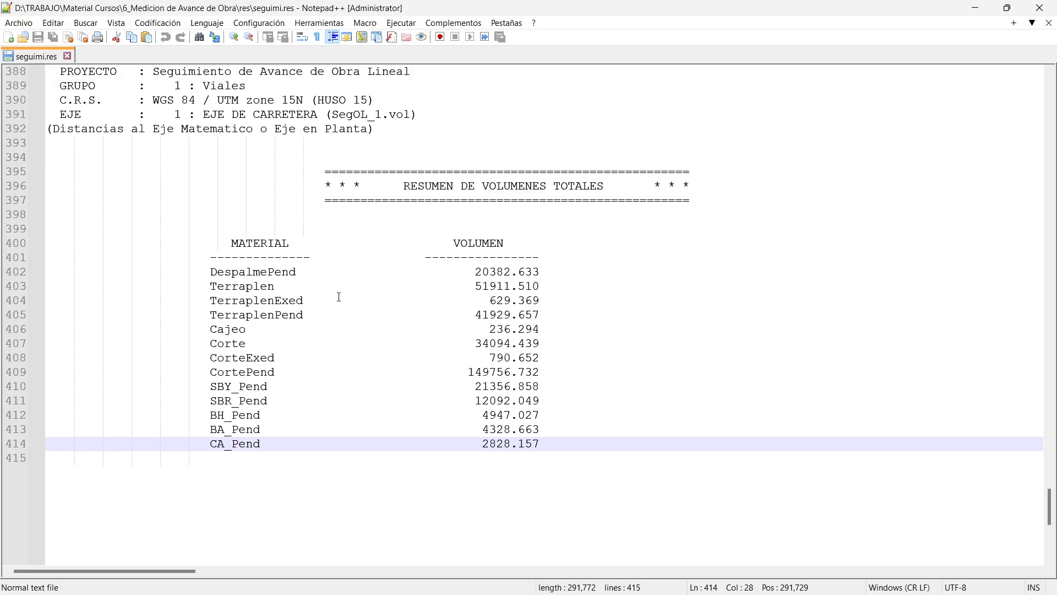
key(alt+Tab)
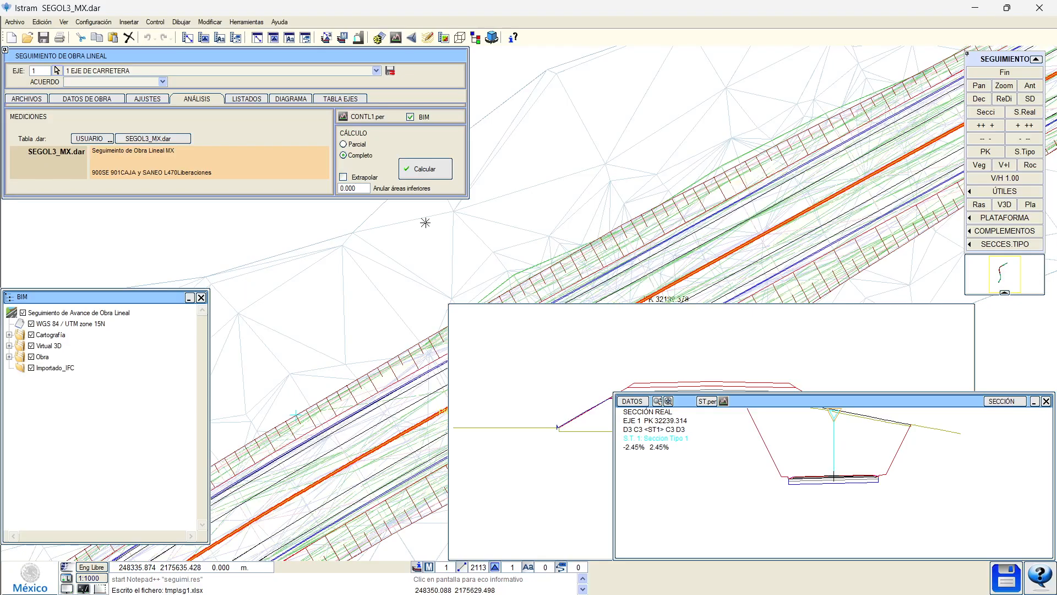
key(alt+Tab)
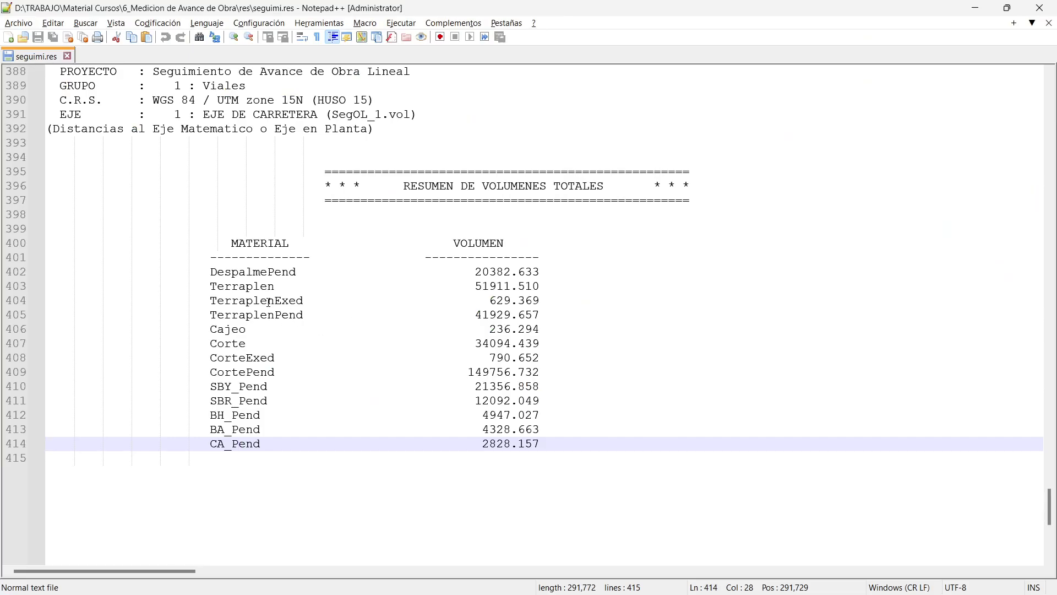
Back in Istram, open the interactive cross-section editor from AJUSTES.
key(alt+Tab)
click(147, 100)
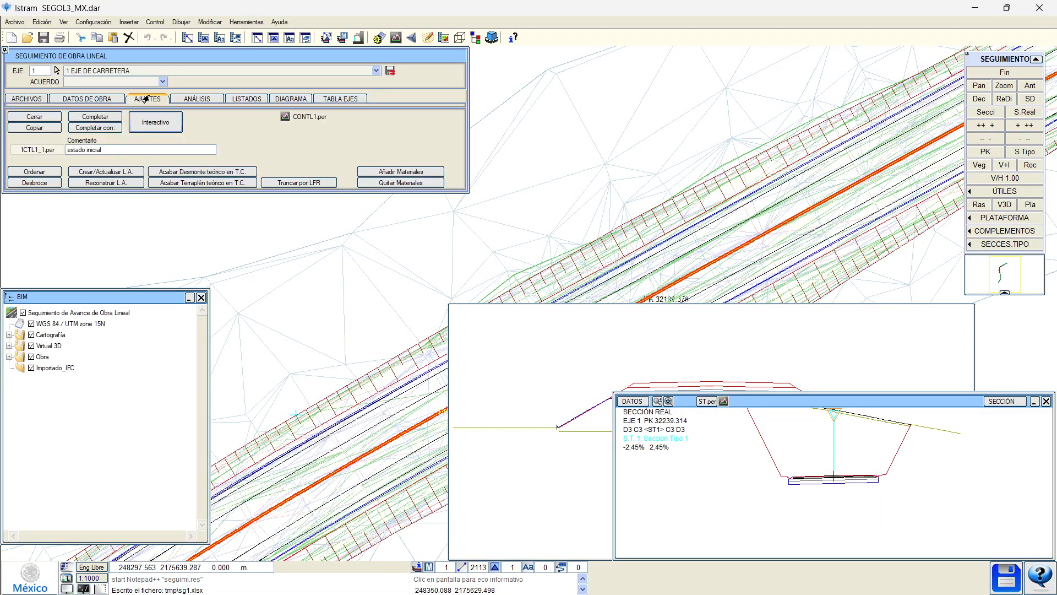
click(148, 123)
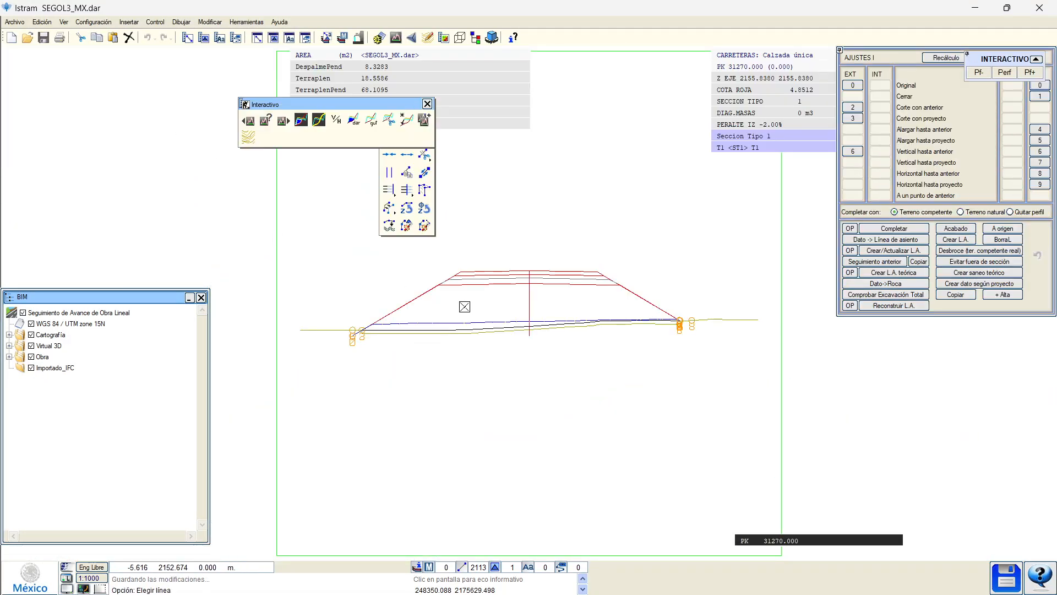
drag(406, 105, 524, 477)
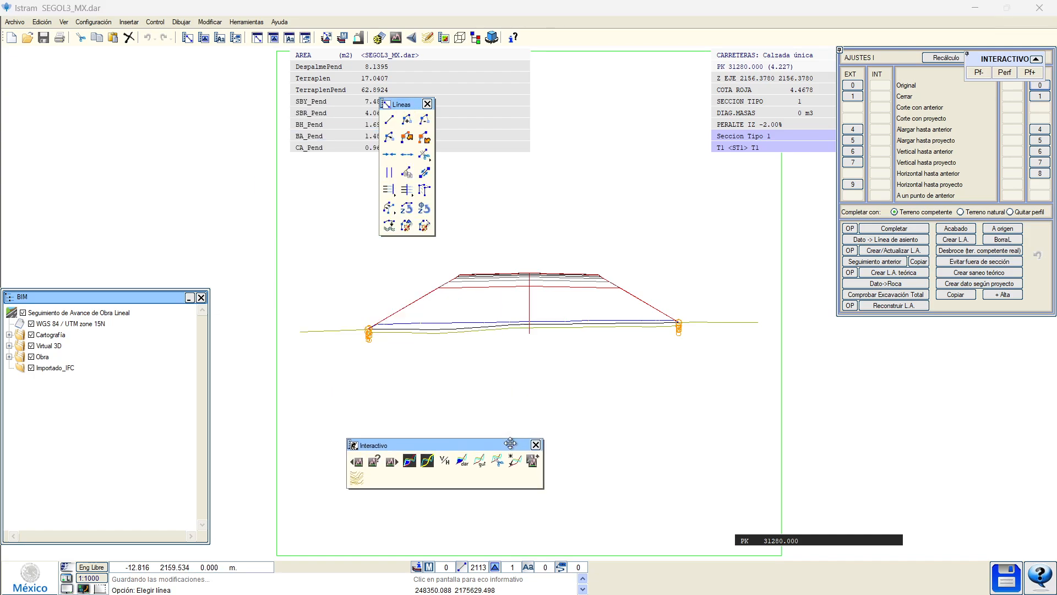
click(427, 104)
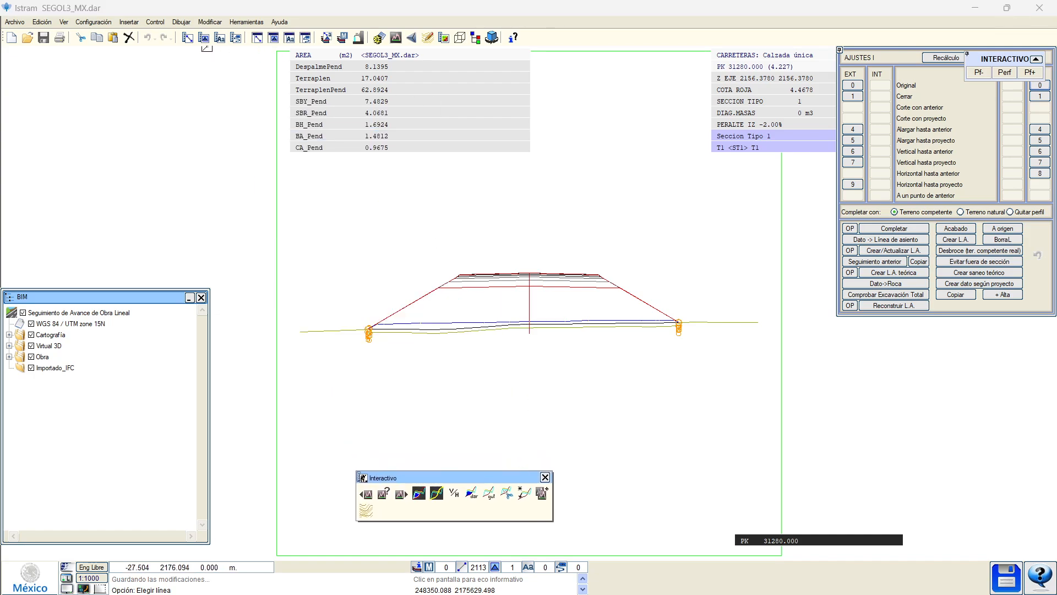
Highlight line type 450 CONTROL via Ver > Destacar líneas.
click(66, 22)
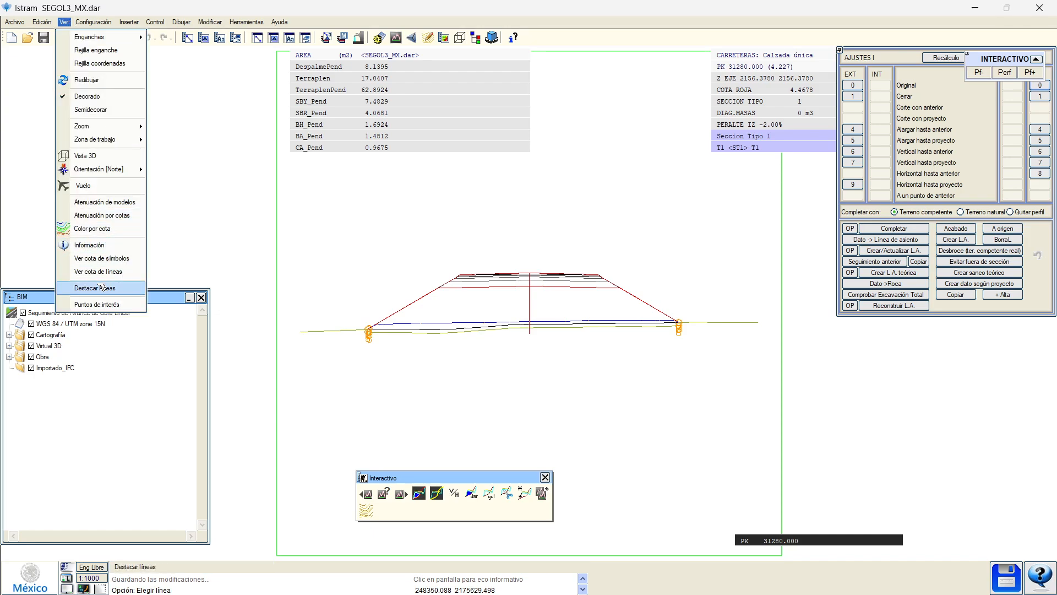
click(82, 286)
scroll(466, 349, down, 5)
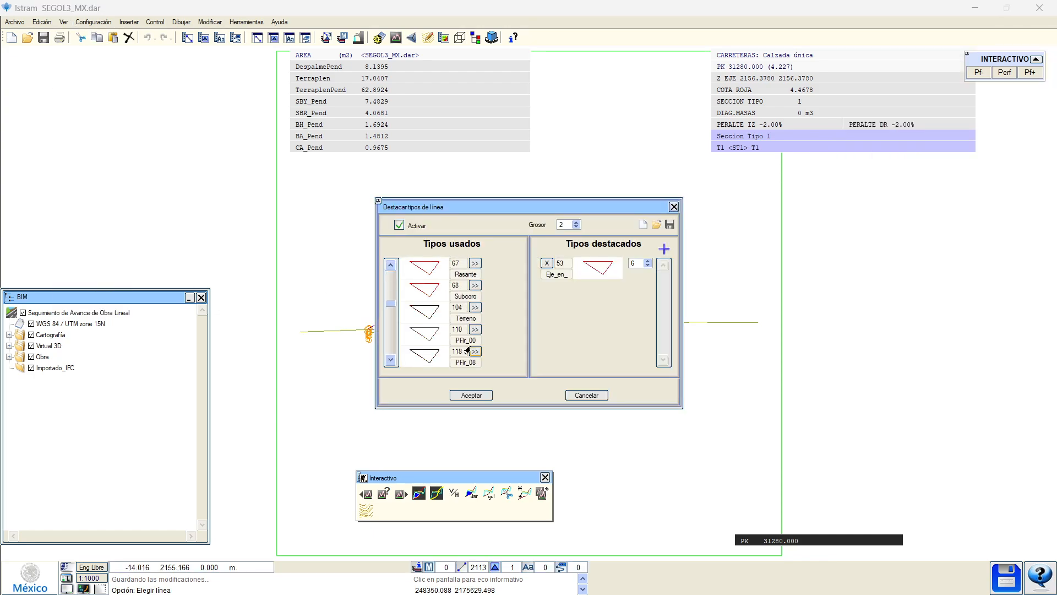
click(474, 352)
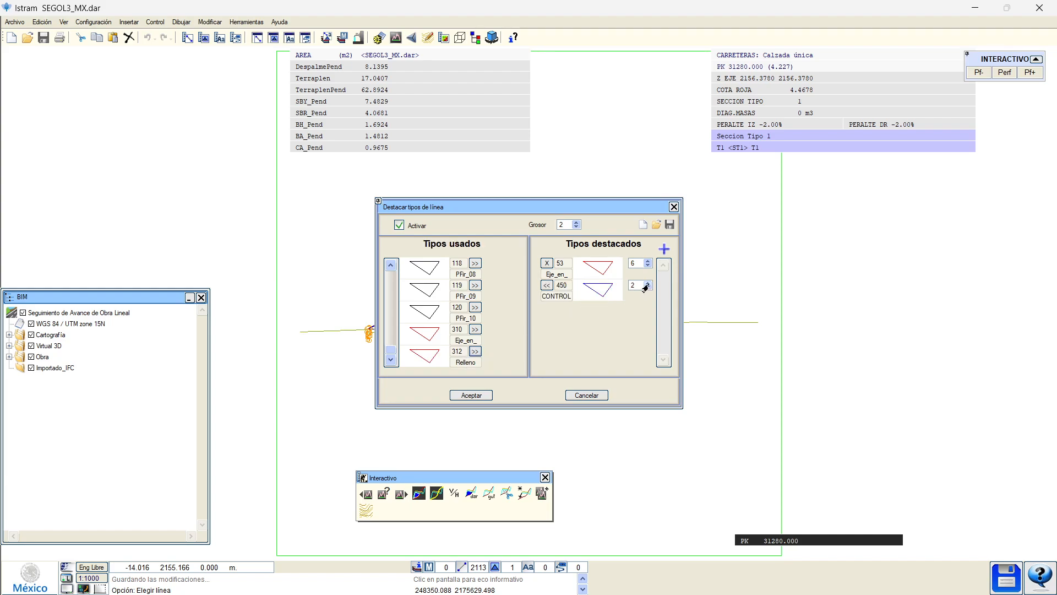
click(456, 396)
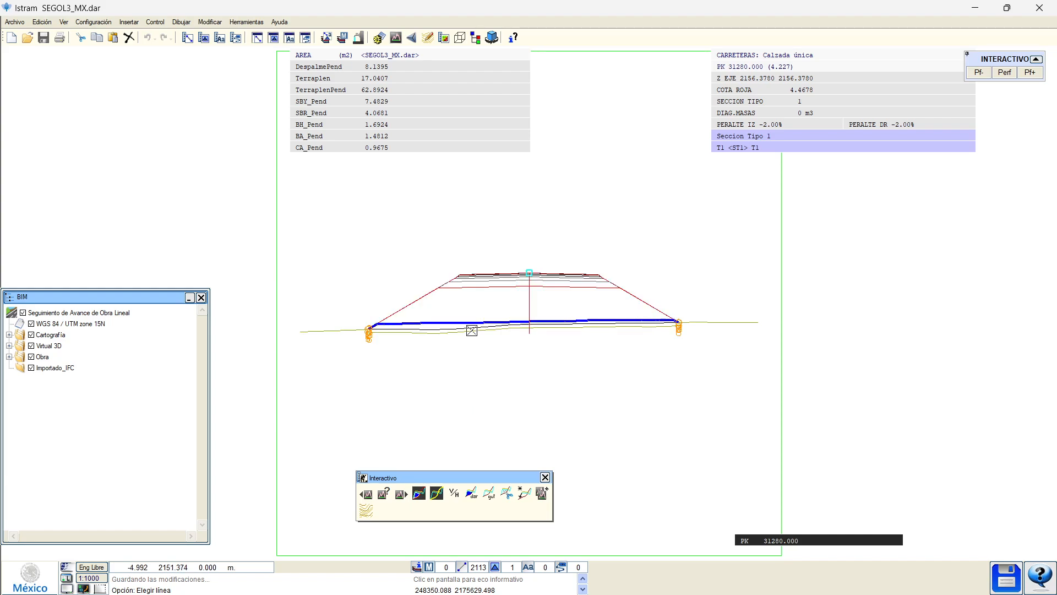
Step to PK 31370 and fill the Terraplen (34.7605) and TerraplenPend (21.3441 m²) areas.
key(Page_Down)
key(Page_Down)
key(Page_Down)
key(Page_Down)
key(Page_Down)
key(Page_Down)
key(Page_Down)
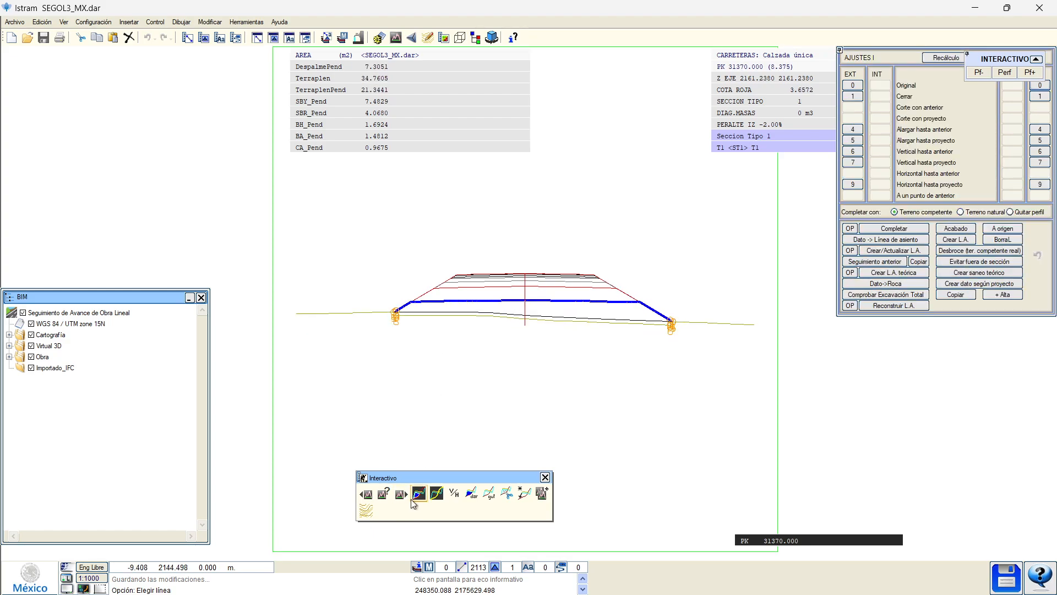
click(418, 492)
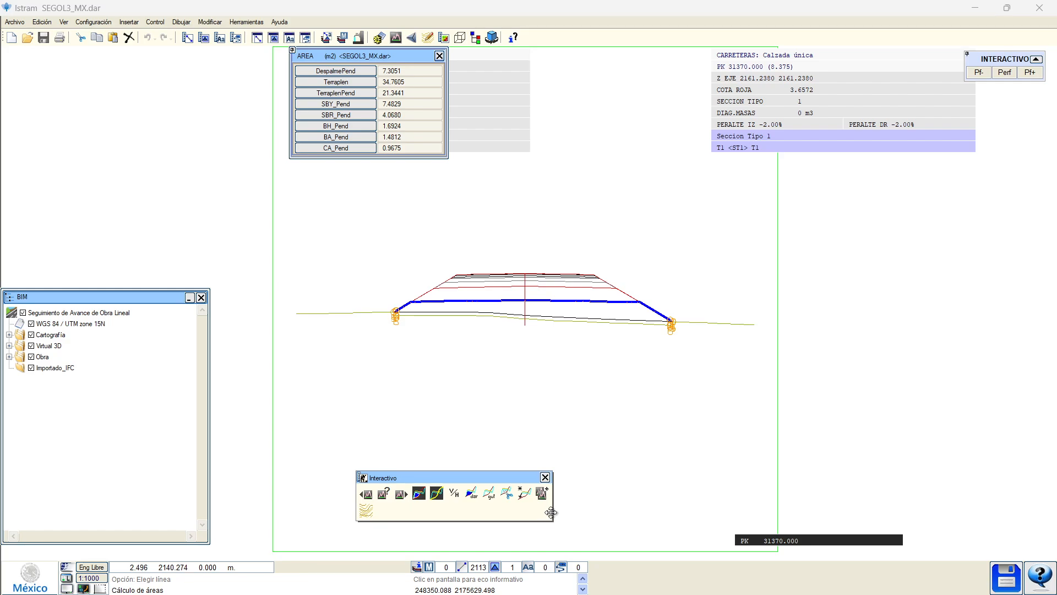
drag(534, 477, 579, 525)
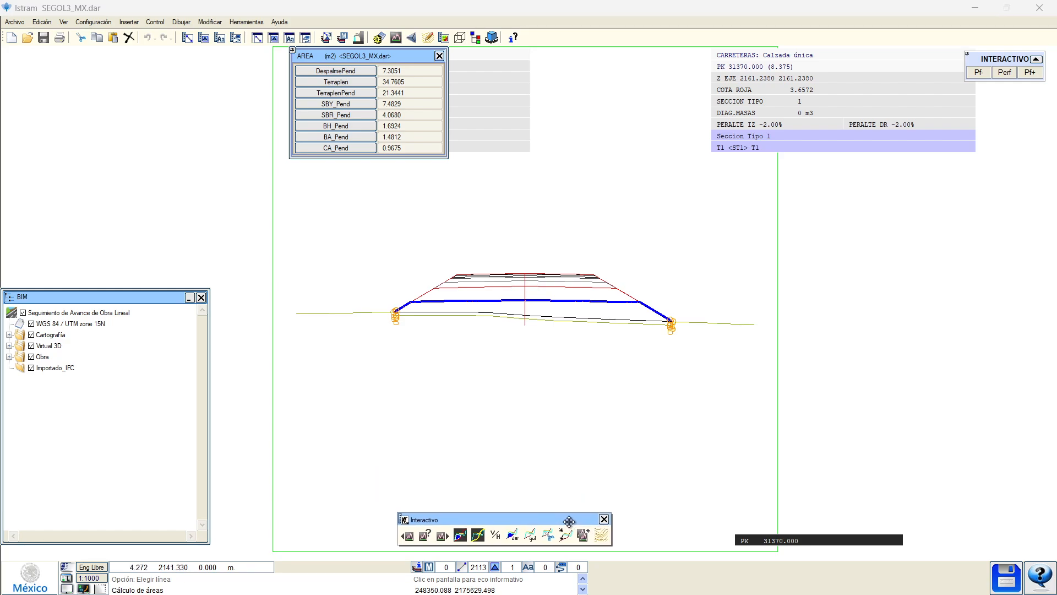
click(320, 83)
scroll(449, 253, up, 3)
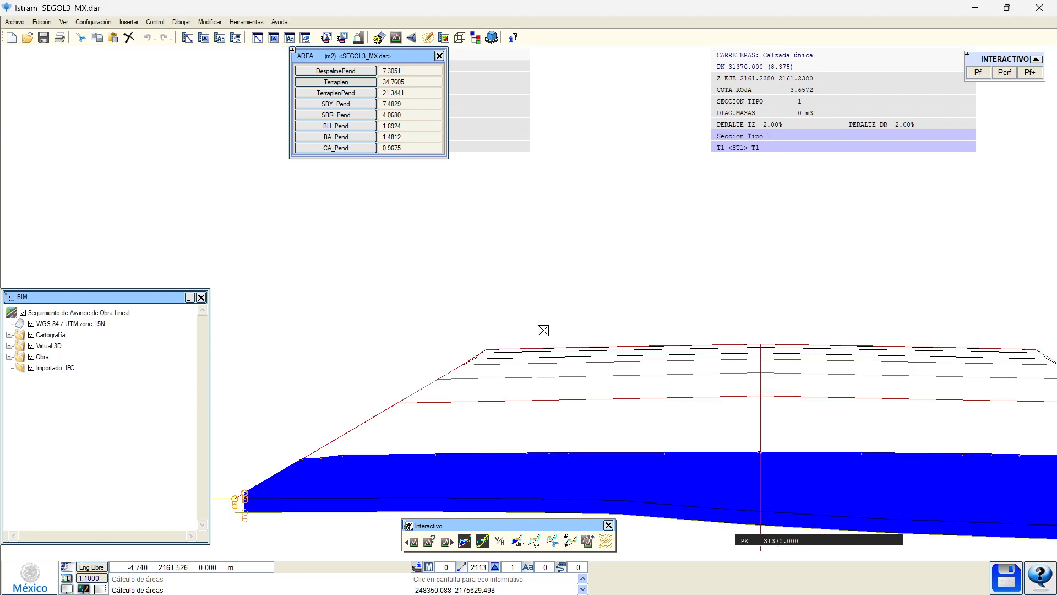
middle_drag(617, 379, 232, 243)
click(199, 297)
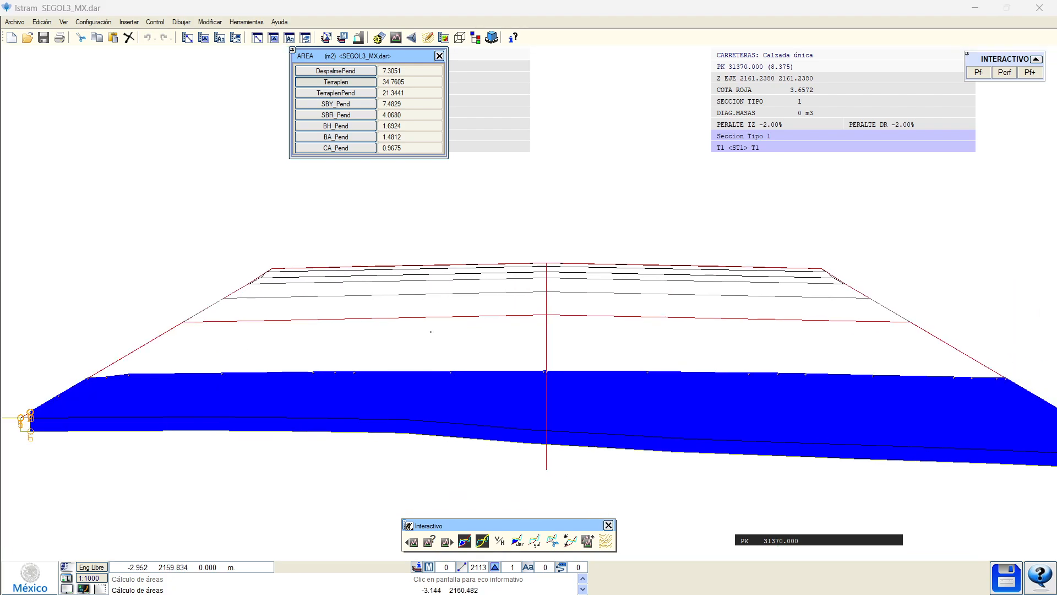
click(339, 94)
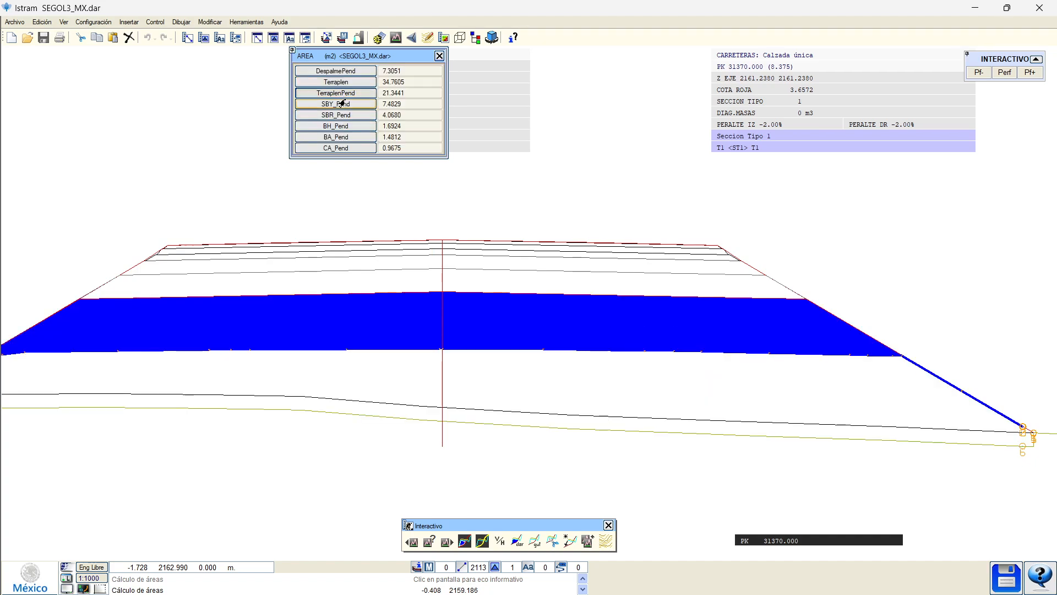
middle_drag(209, 331, 438, 319)
click(327, 209)
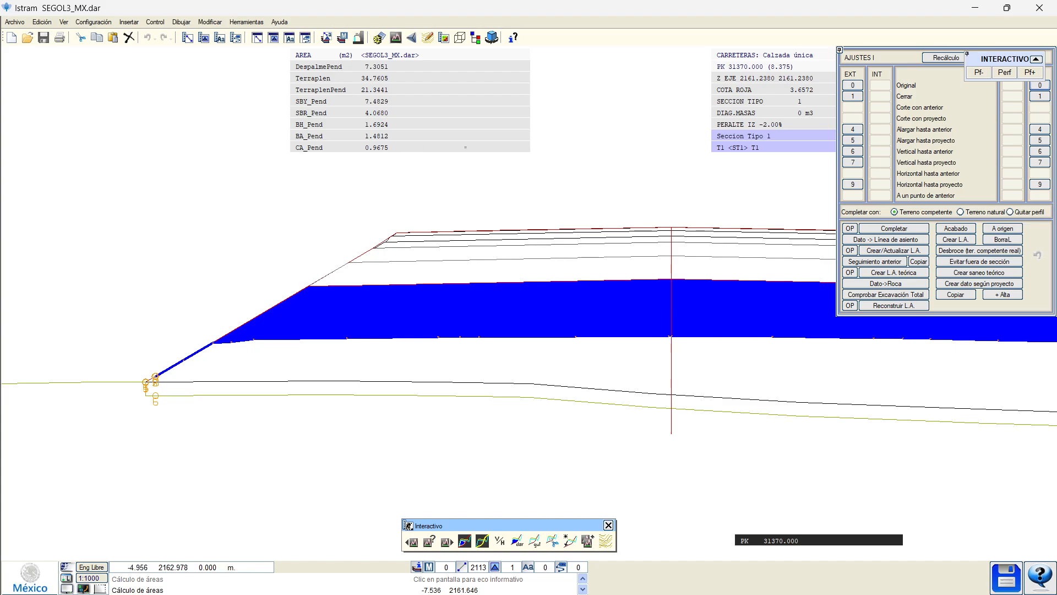
Move the corner and lower slope vertices of the blue CONTROL line on the left slope.
click(931, 59)
scroll(190, 352, up, 2)
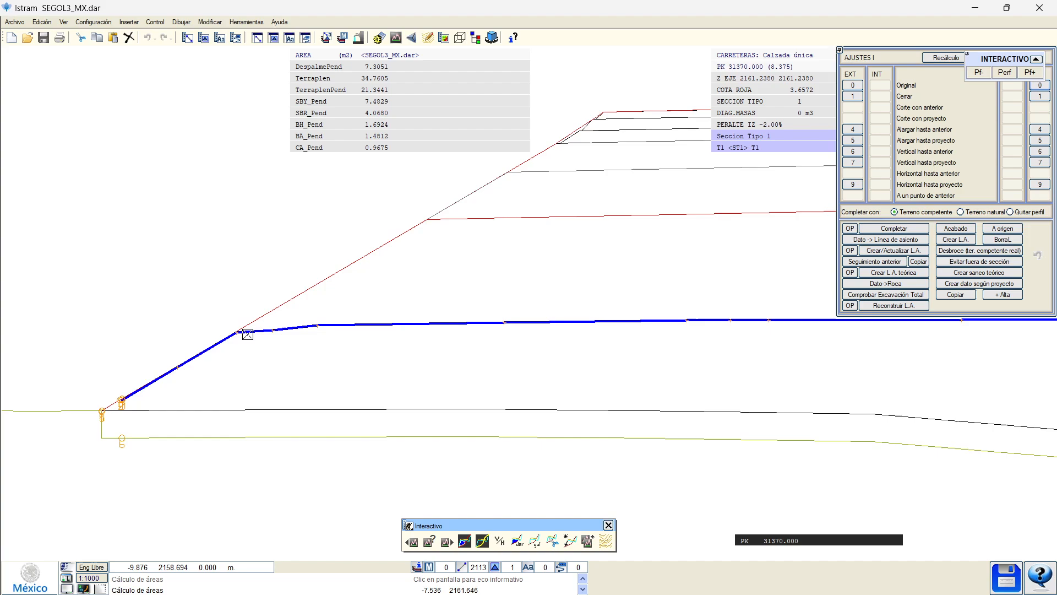
click(252, 334)
click(237, 332)
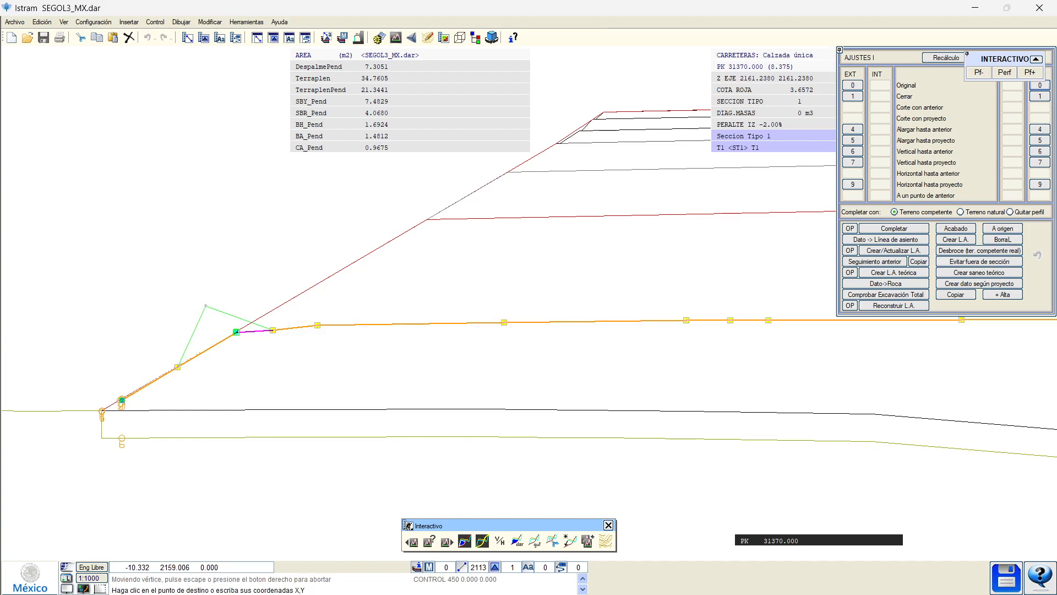
click(205, 304)
click(178, 366)
click(131, 362)
middle_drag(124, 369, 305, 334)
click(303, 364)
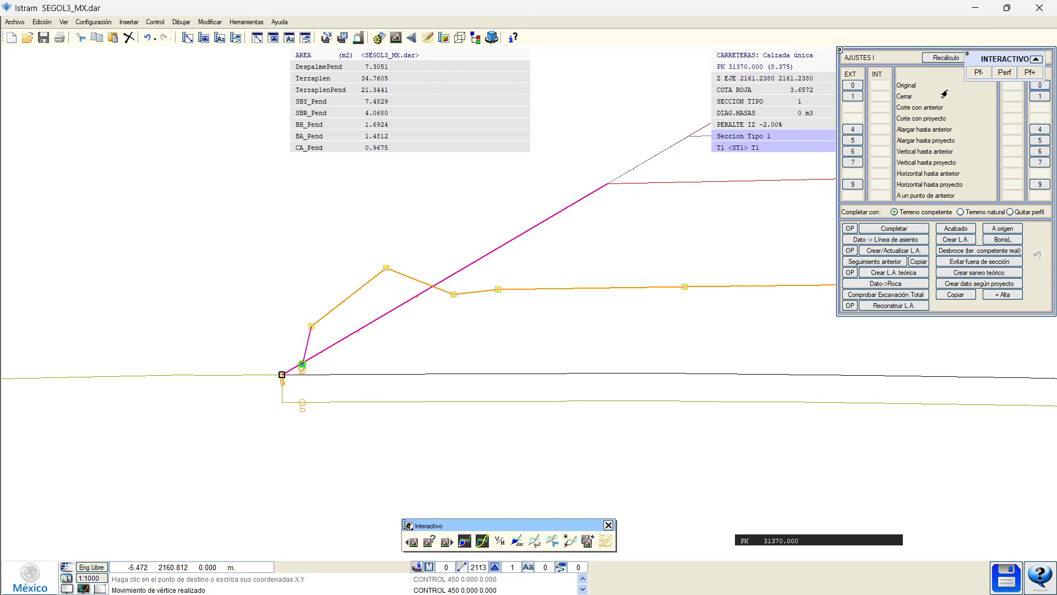
Delete the extra slope-foot vertex of the CONTROL line and recalculate the section.
click(187, 37)
drag(398, 102, 668, 60)
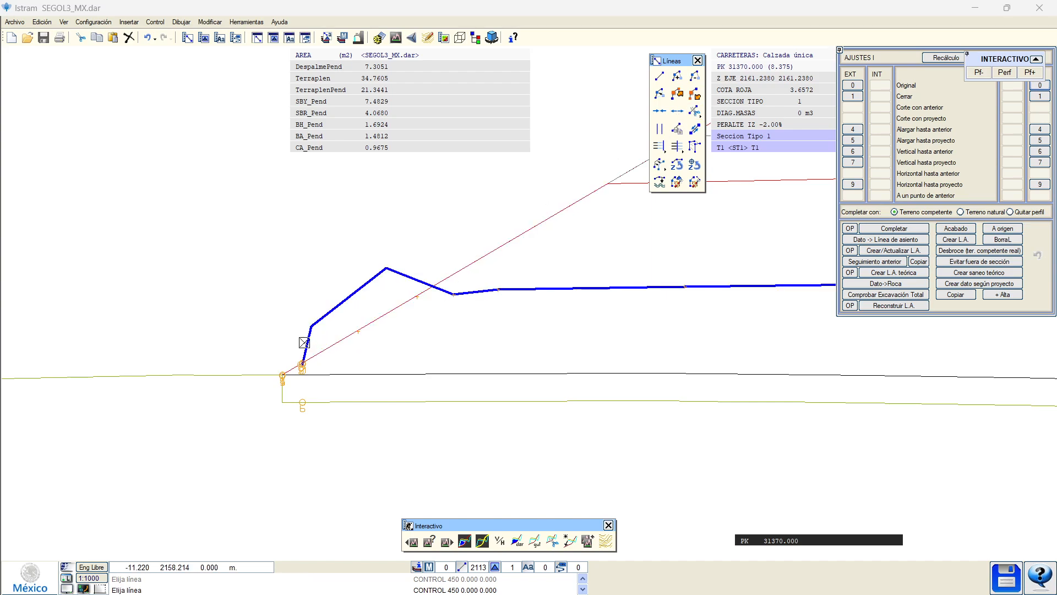
click(306, 343)
click(302, 362)
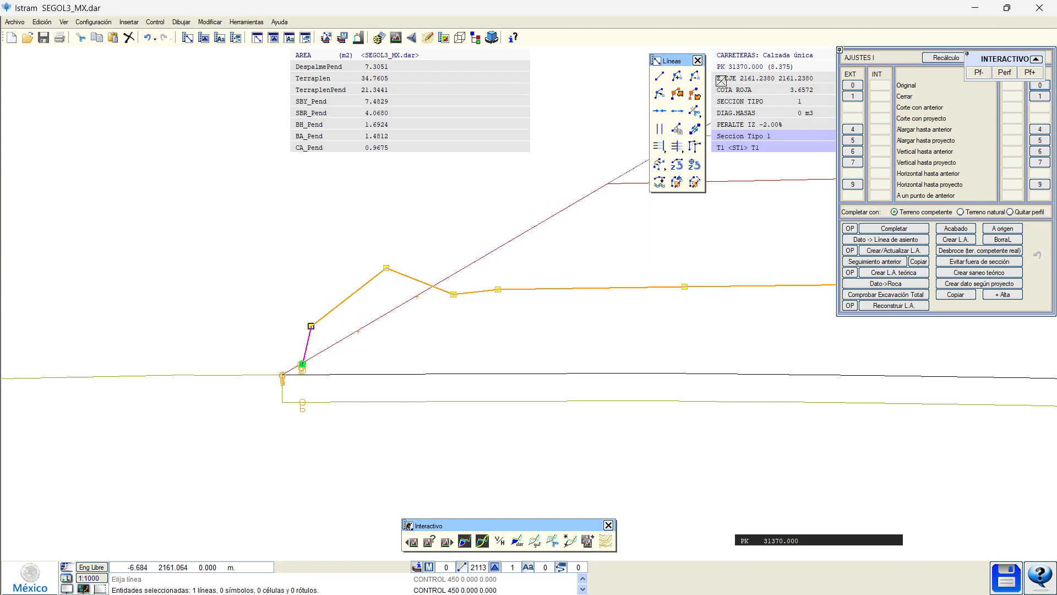
click(697, 77)
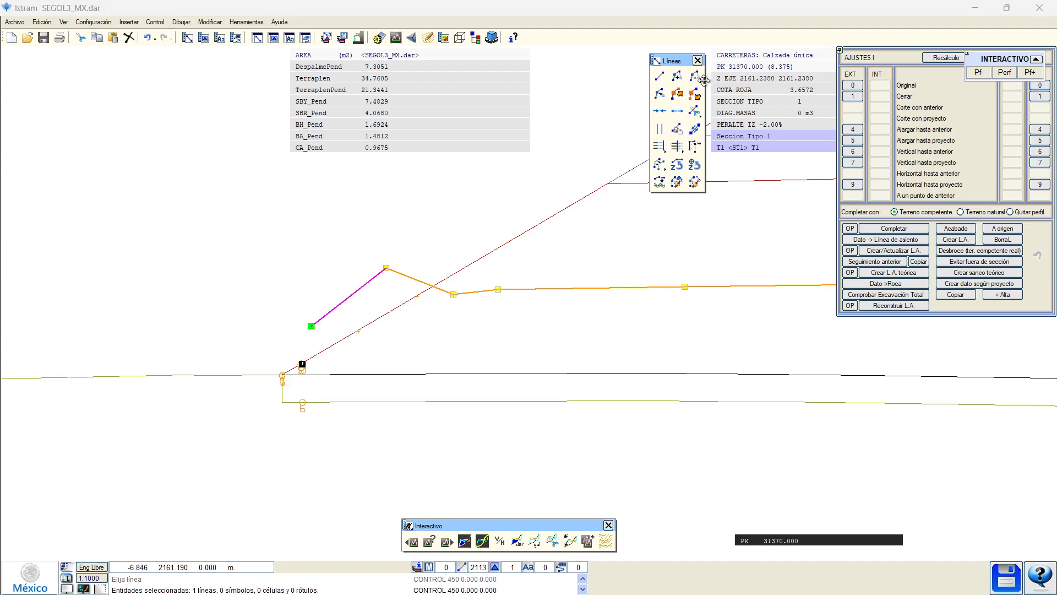
click(937, 61)
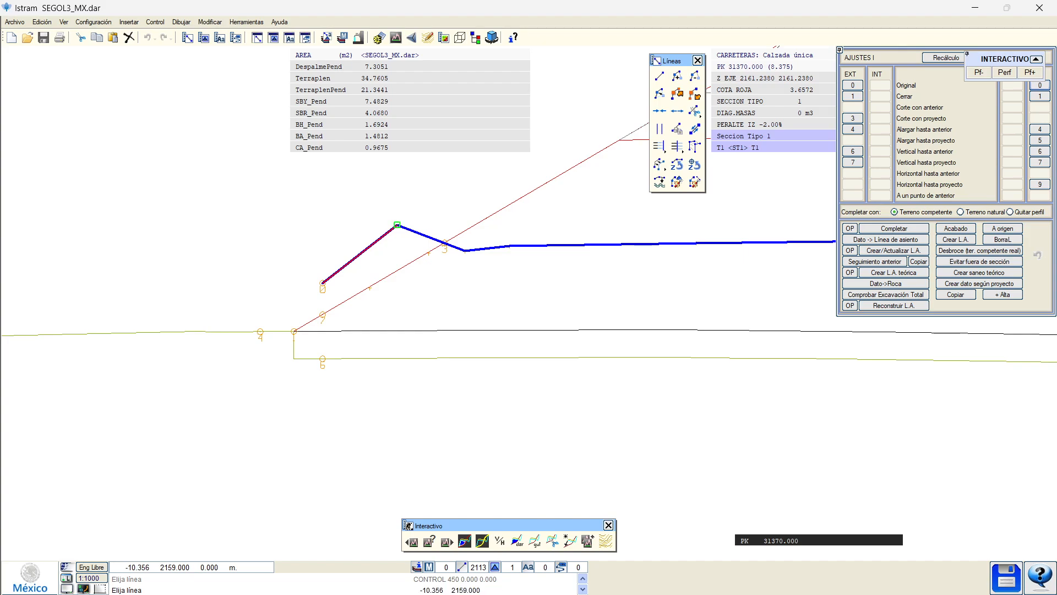
Extend the CONTROL line's slope-foot vertex down past the ground, recalculate, and set a black background.
click(383, 239)
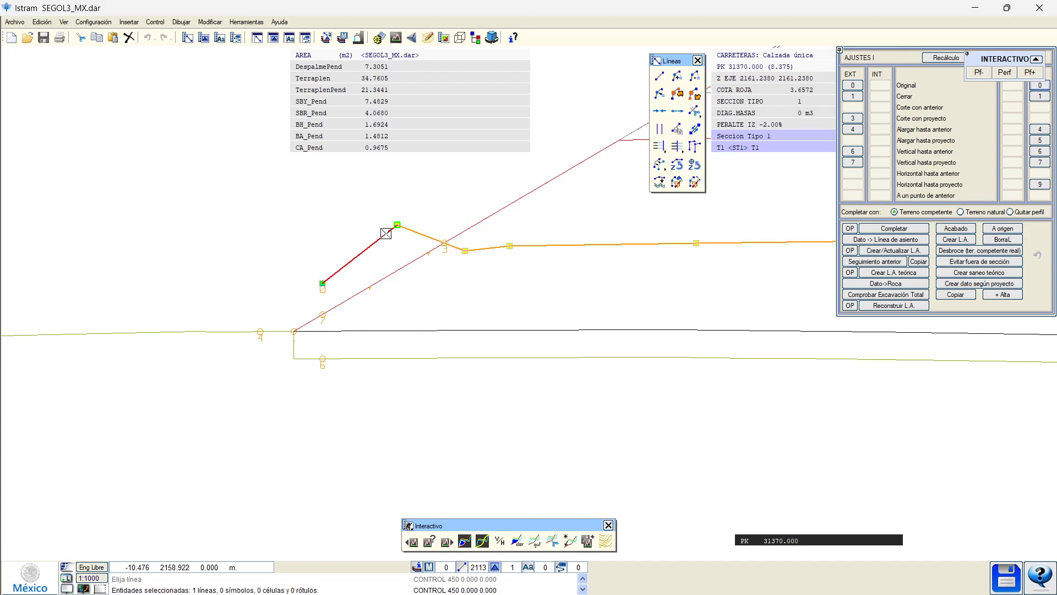
click(373, 246)
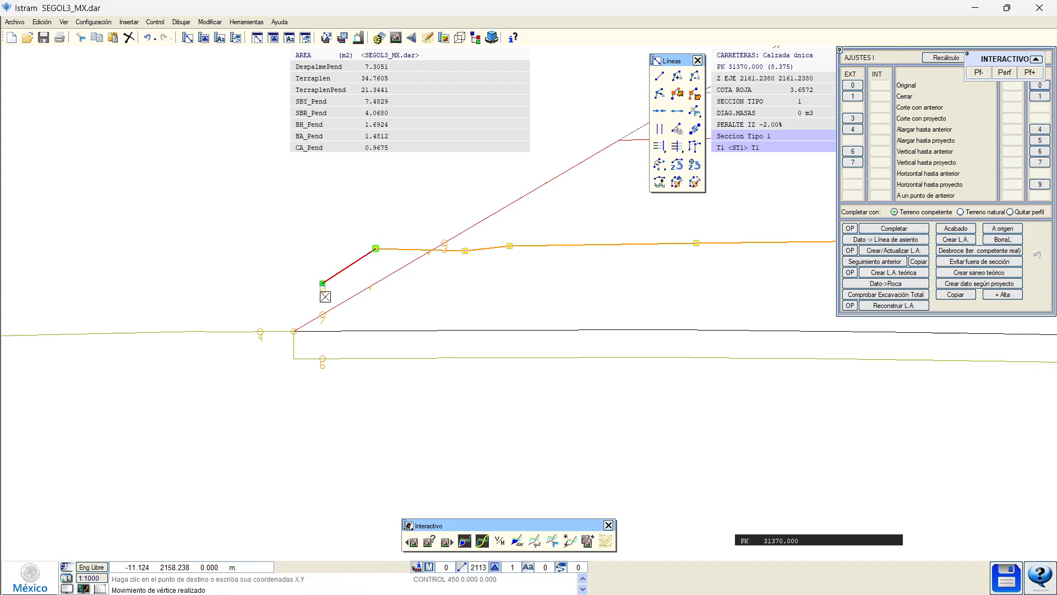
middle_drag(323, 291, 419, 265)
click(418, 263)
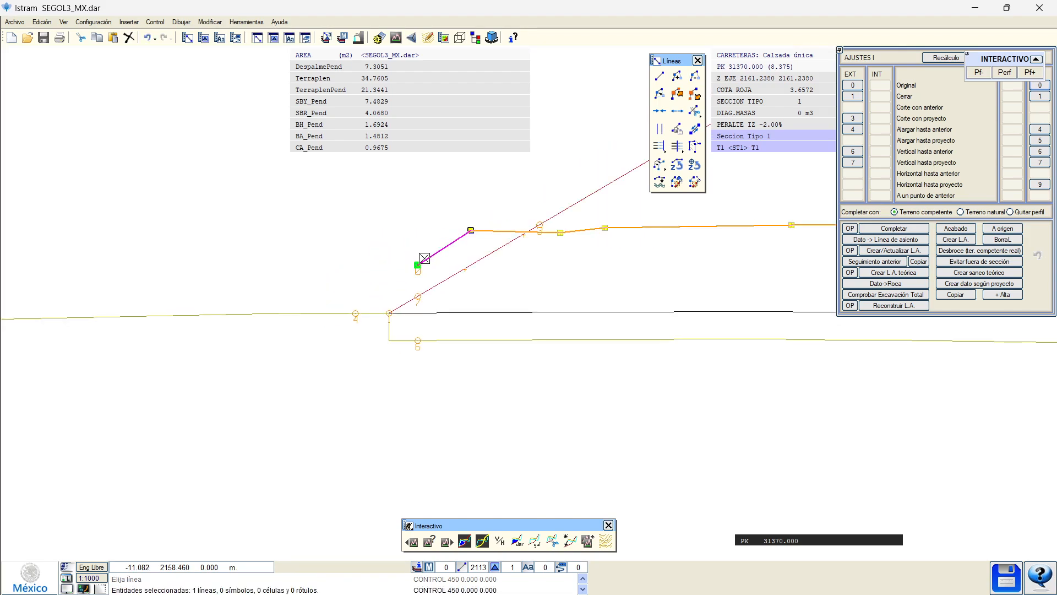
click(264, 332)
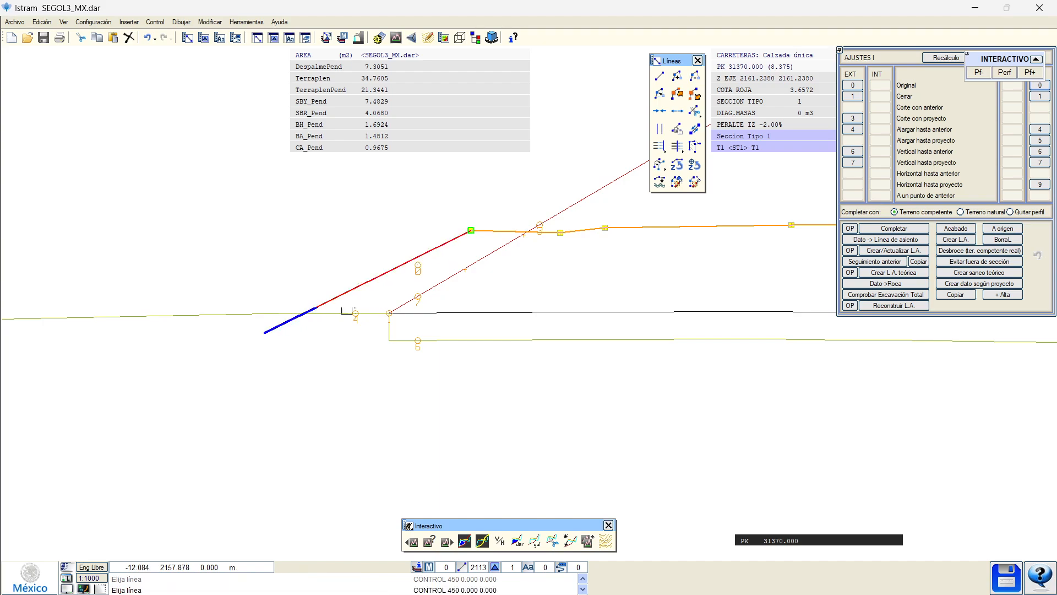
click(931, 61)
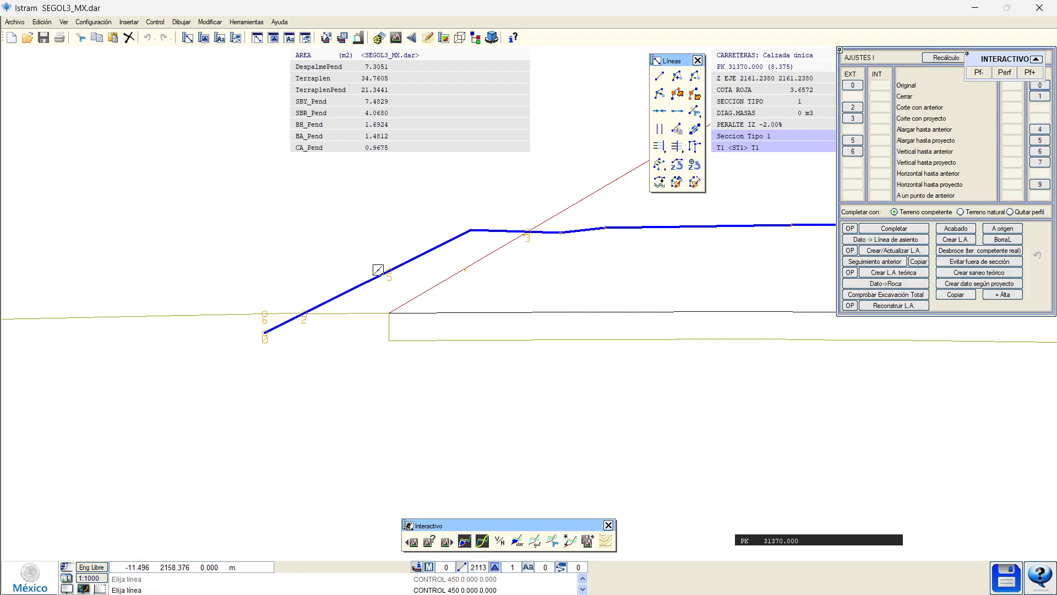
click(69, 588)
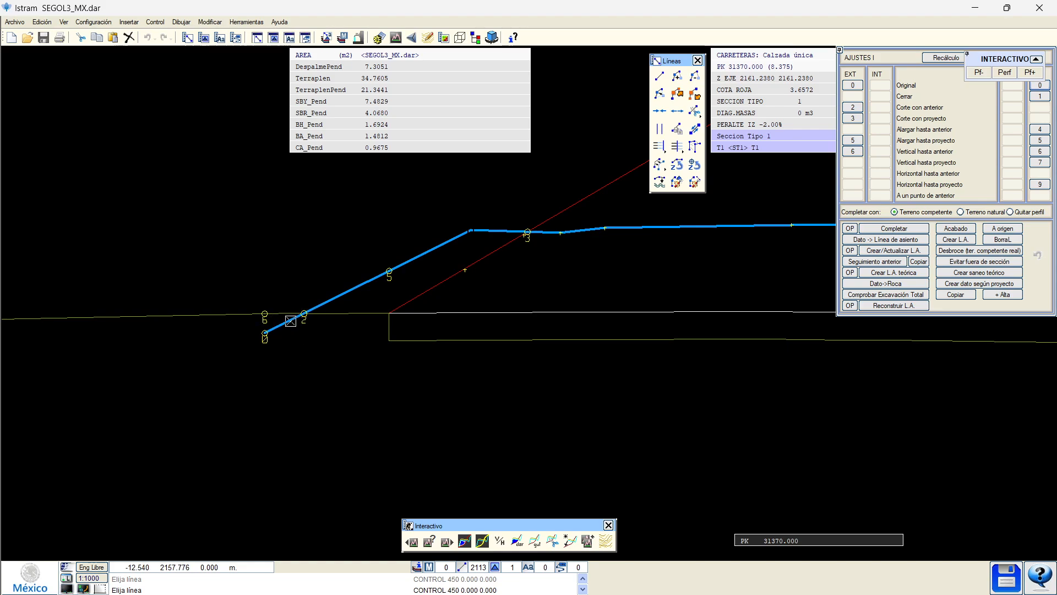
Reroute the left excavation line through vertices 3, 5 and 2 and recalculate.
middle_drag(430, 282, 392, 301)
click(849, 120)
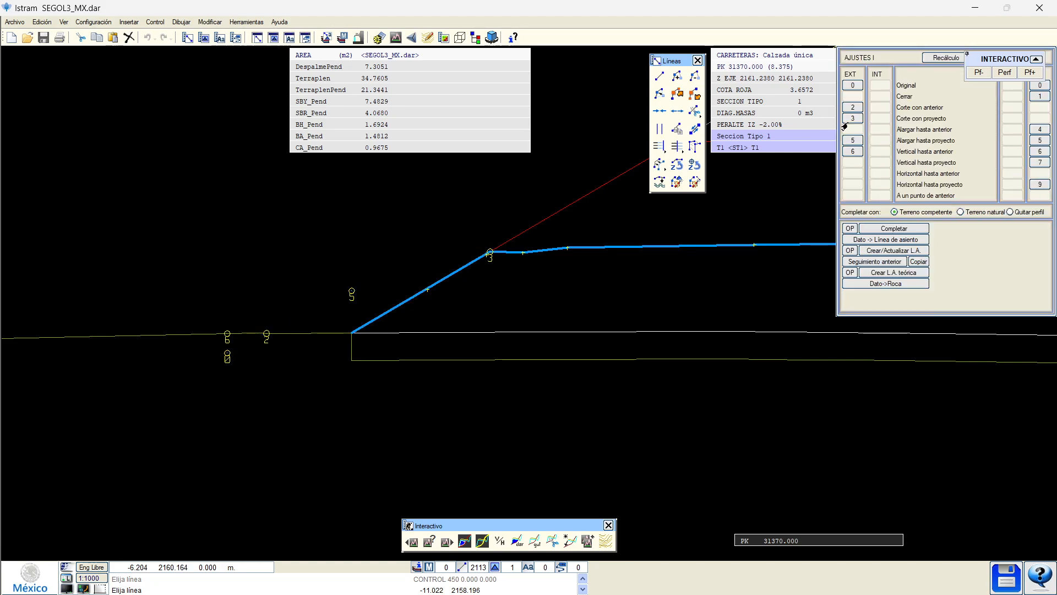
click(849, 140)
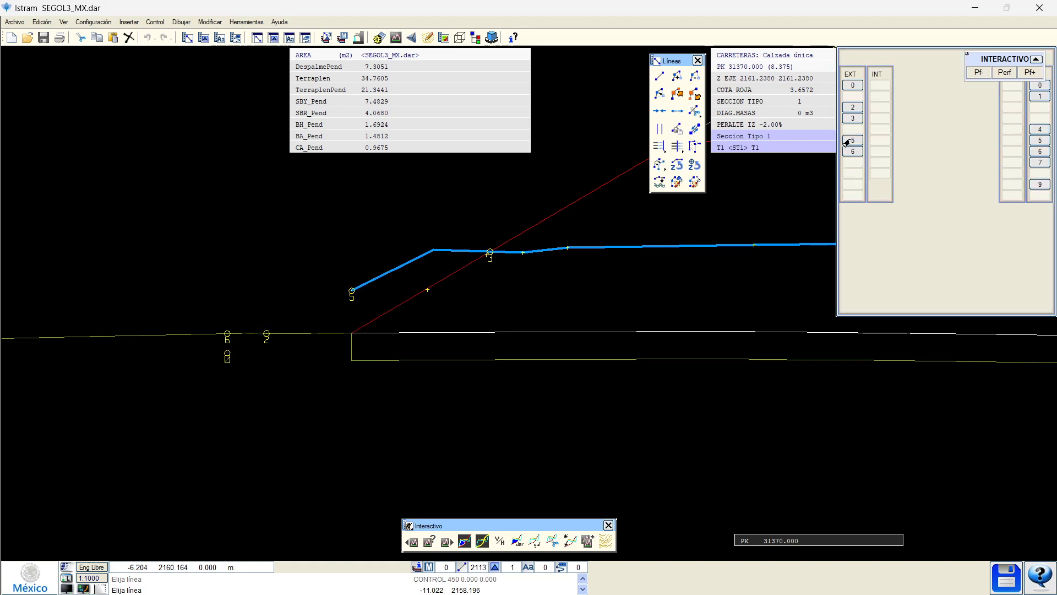
click(851, 108)
click(848, 151)
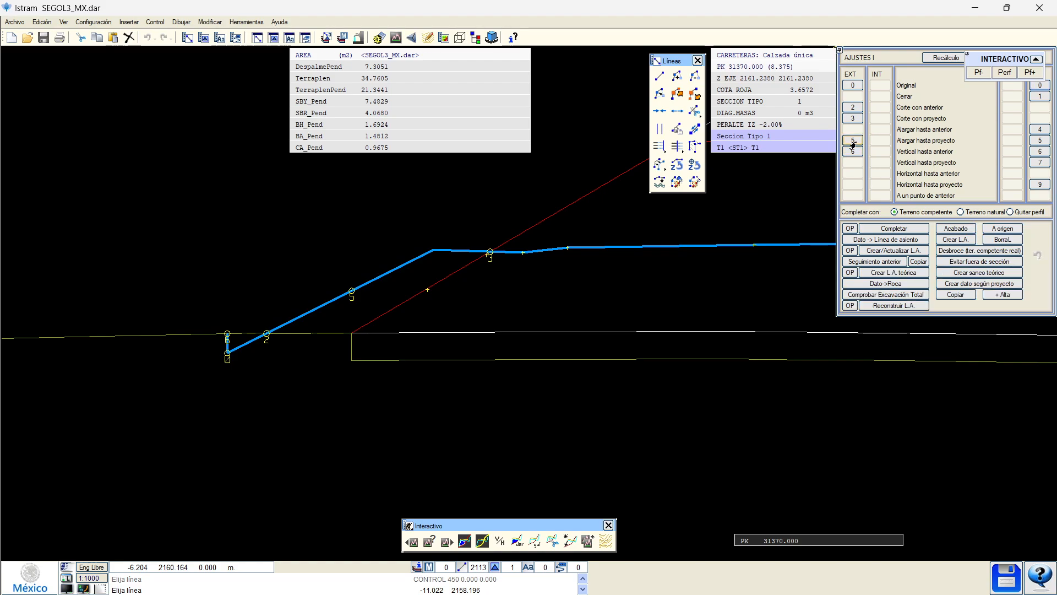
click(852, 108)
click(944, 59)
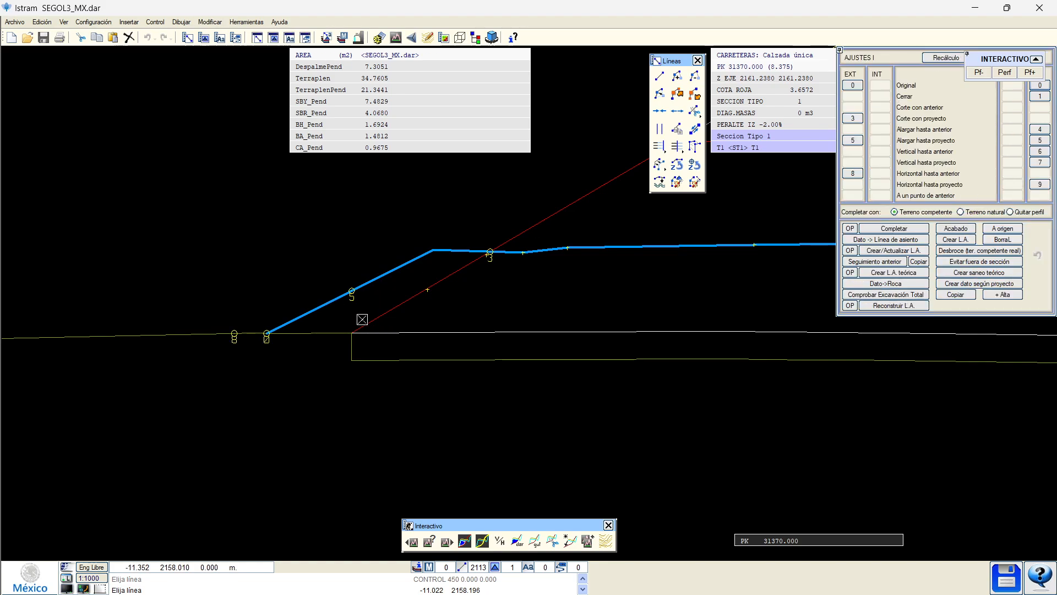
On the right slope, raise the slope vertex to the flat line, delete the lower end vertex, recalculate.
scroll(629, 323, down, 3)
middle_drag(875, 352, 197, 351)
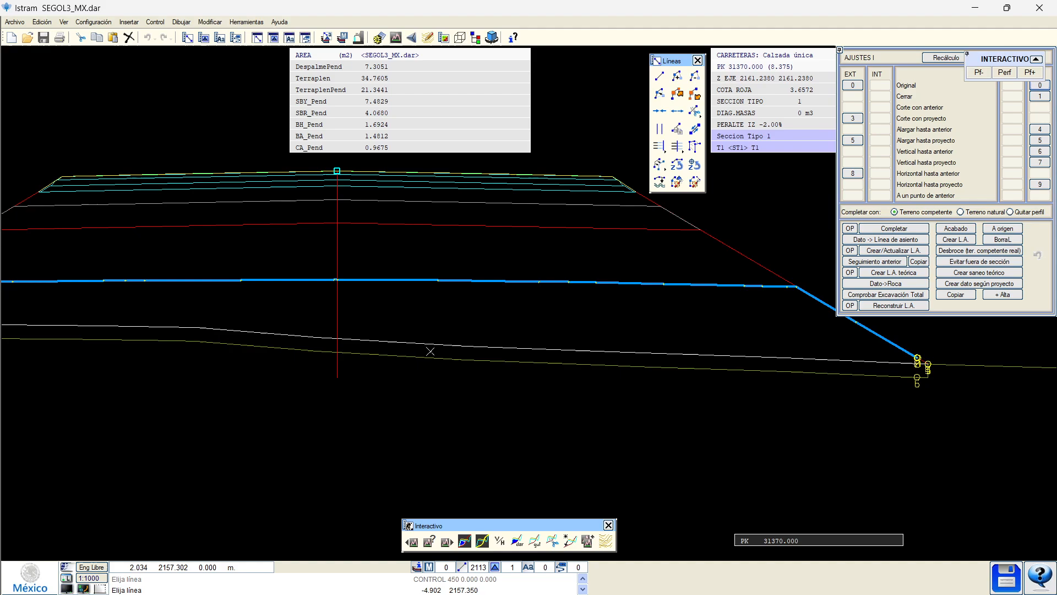
middle_drag(644, 353, 205, 351)
scroll(374, 298, up, 3)
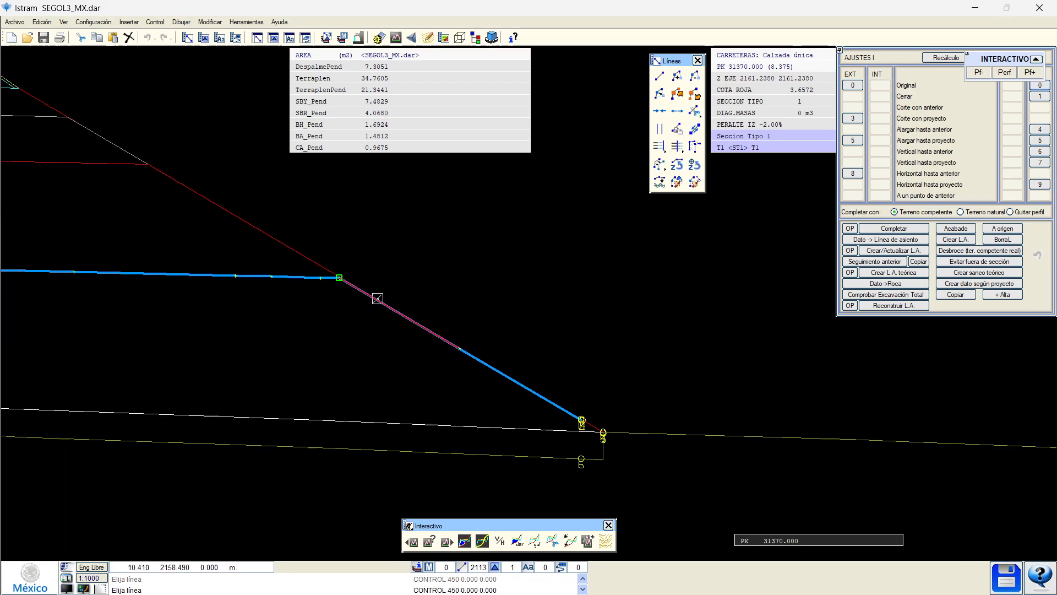
click(385, 302)
click(460, 342)
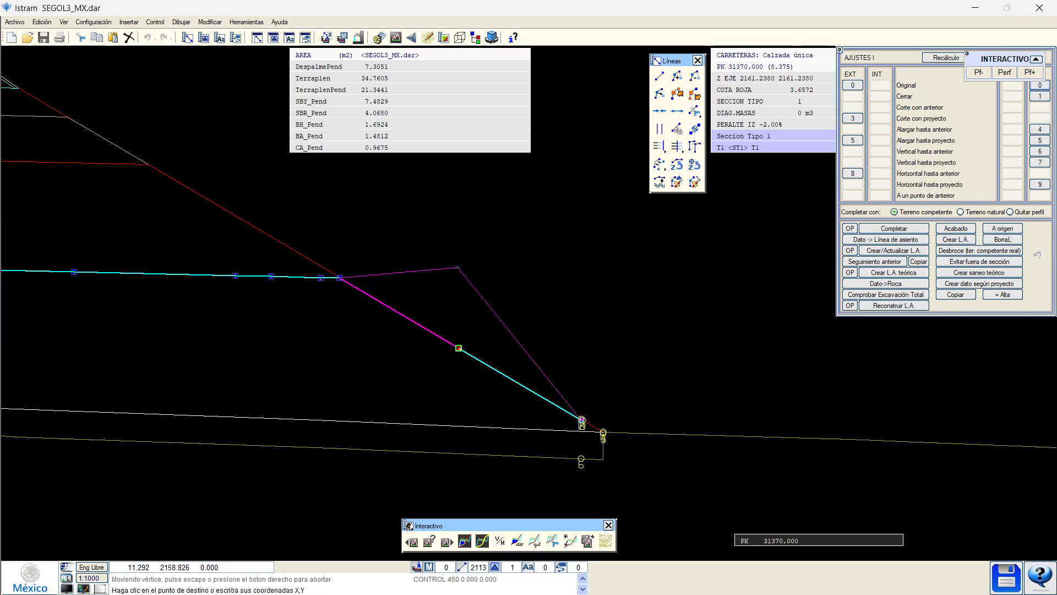
click(459, 270)
click(461, 270)
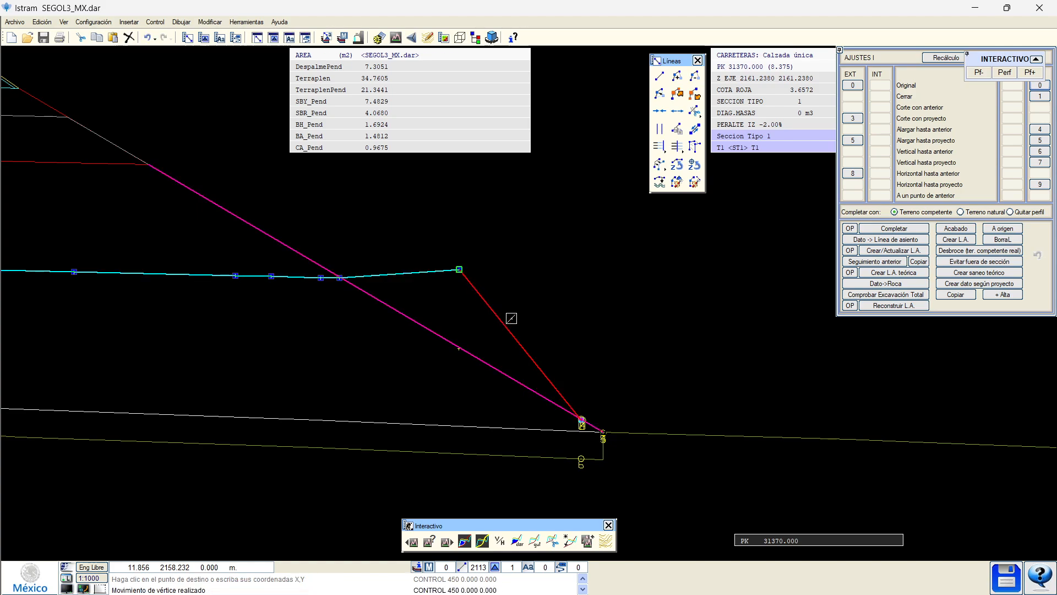
click(683, 112)
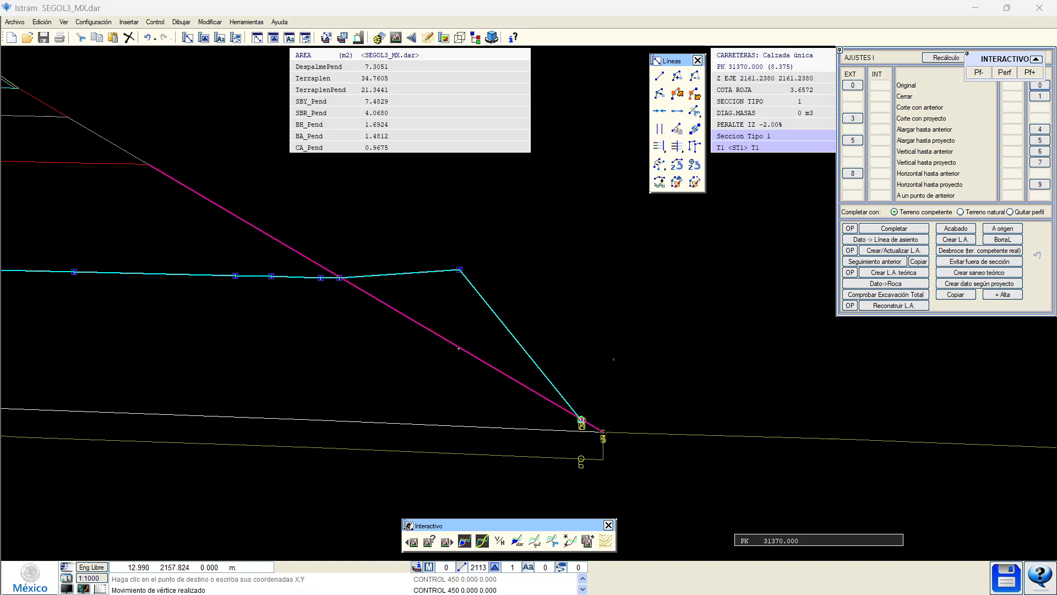
click(576, 405)
click(701, 73)
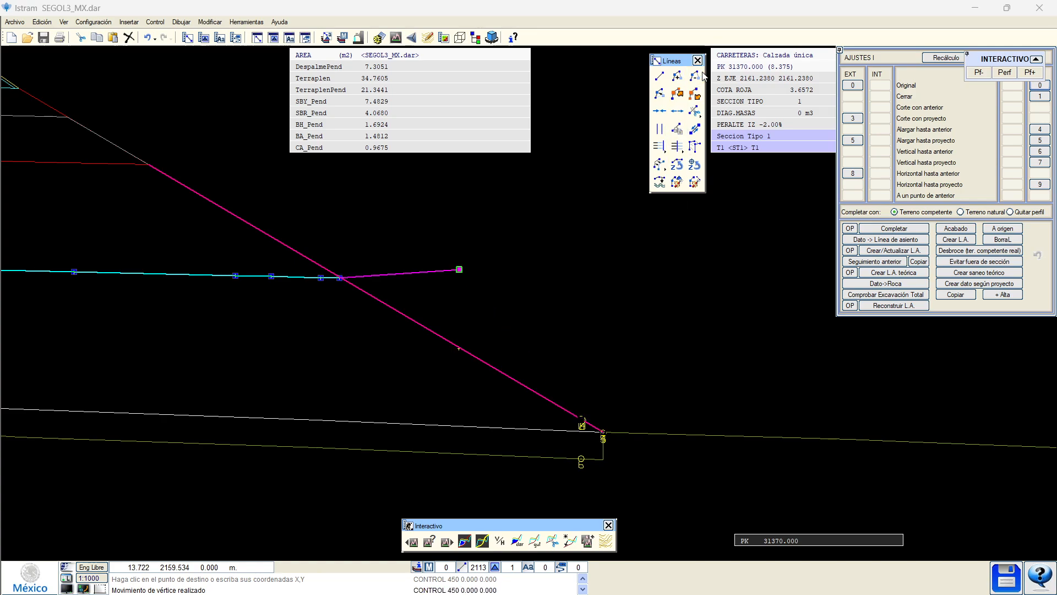
click(947, 57)
Shift the right excavation line's end vertex further right and recalculate.
click(459, 270)
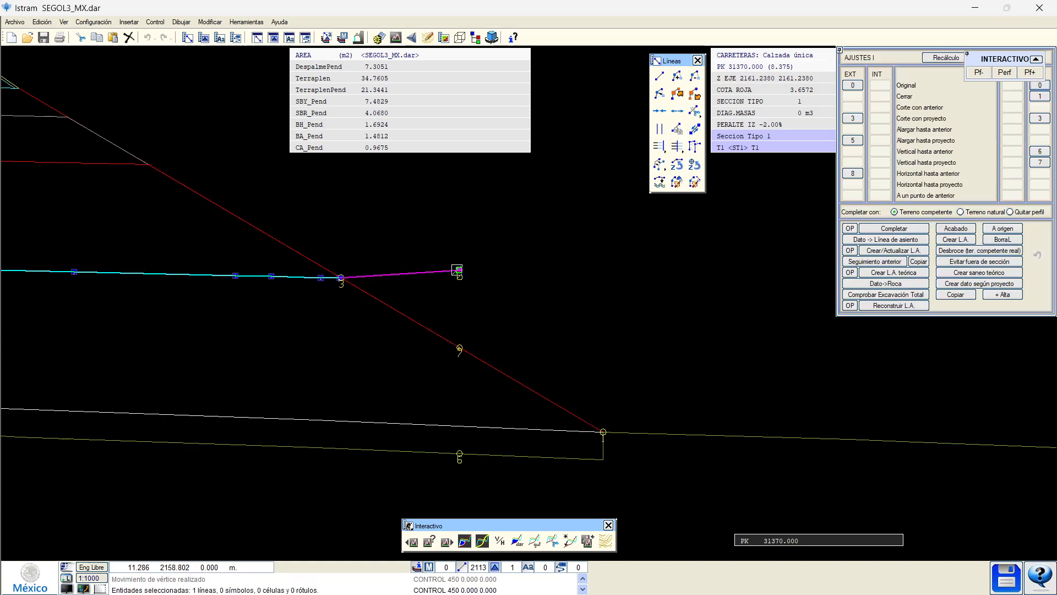
click(459, 270)
click(475, 281)
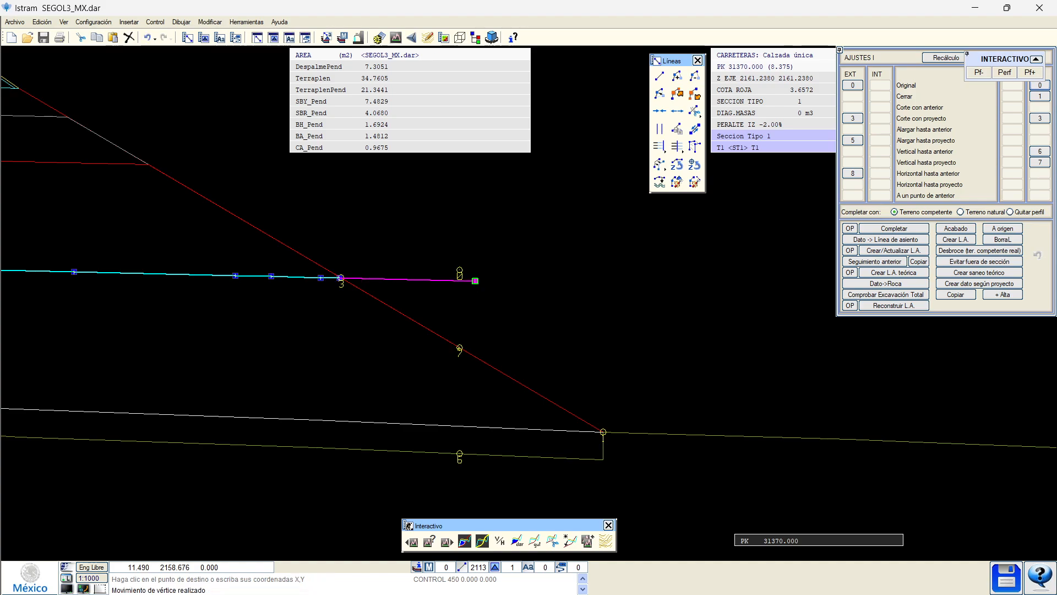
click(926, 61)
Reroute the right excavation line from vertex 3 through vertices 1 and 7, then diagonally.
mouse_move(534, 327)
middle_down()
mouse_move(604, 375)
mouse_move(626, 376)
middle_up()
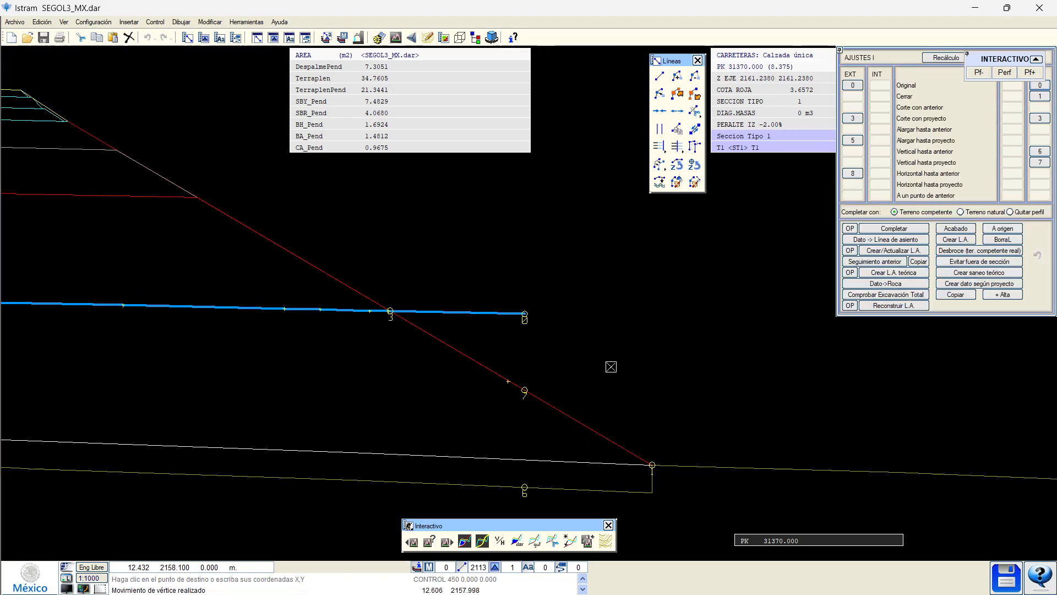
click(1038, 119)
click(1035, 162)
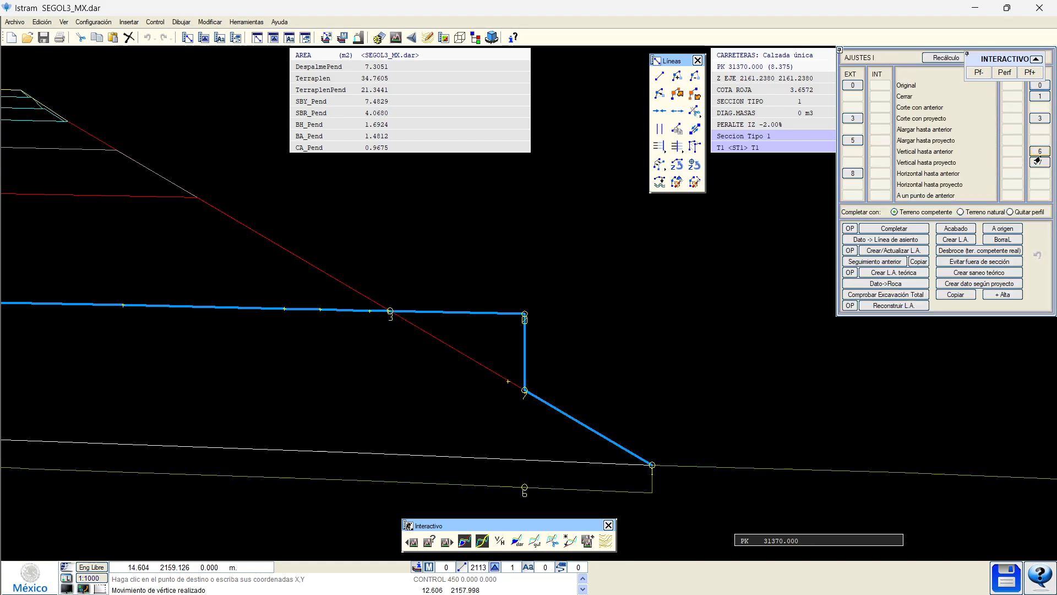
click(1038, 161)
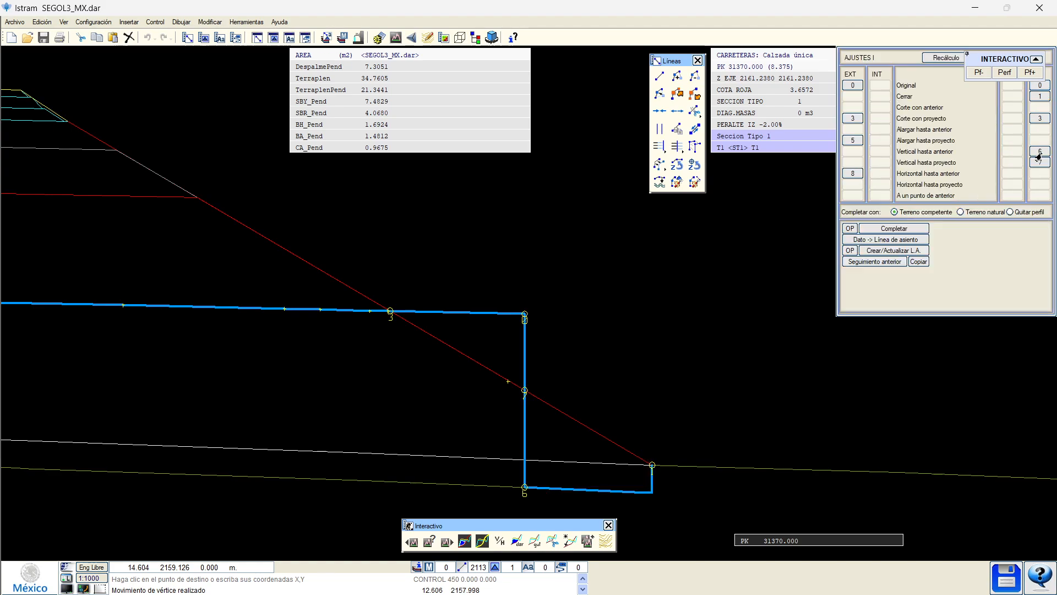
click(1035, 118)
Drag the line's lower end vertex further down the slope past ground and apply the edit.
click(612, 425)
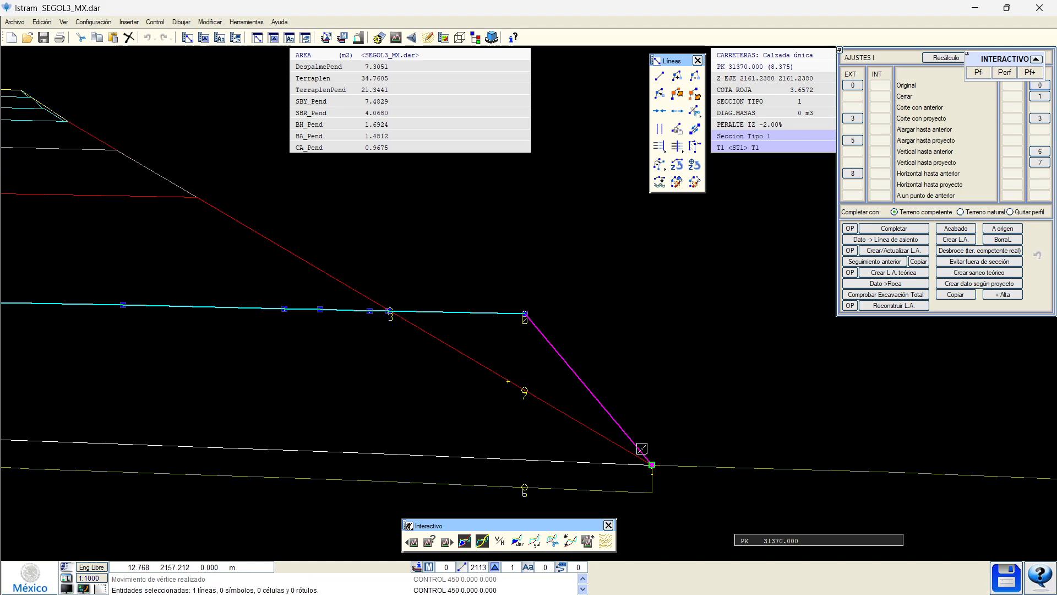
click(651, 464)
click(831, 503)
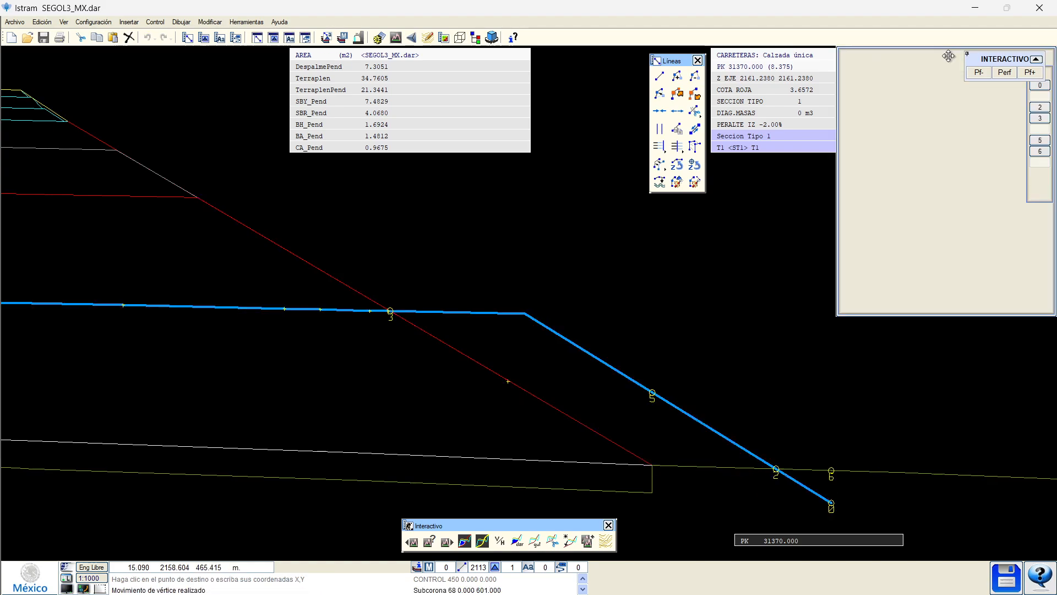
click(812, 493)
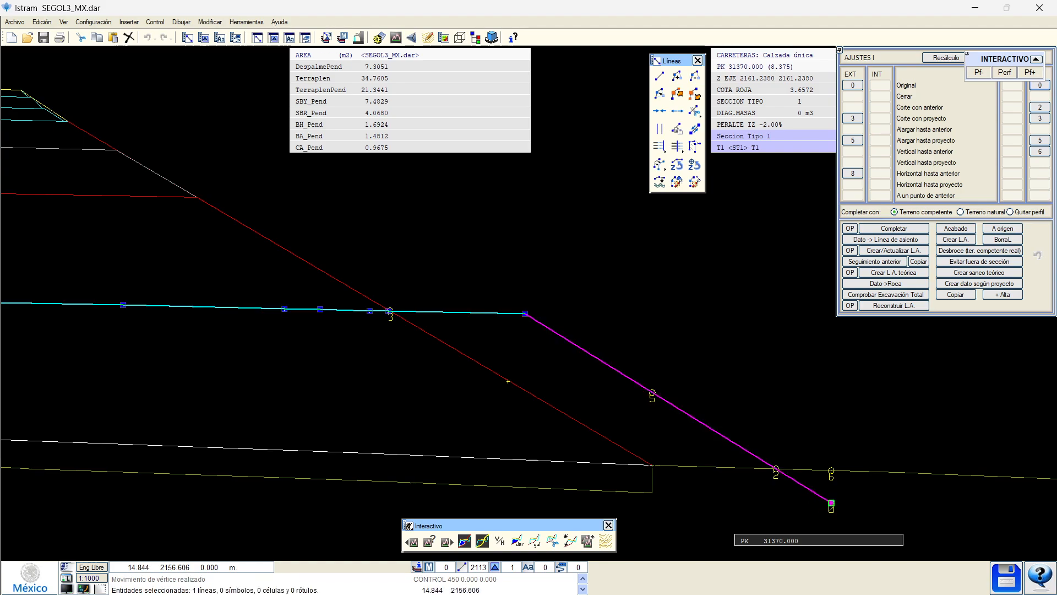
click(831, 503)
click(871, 503)
click(852, 86)
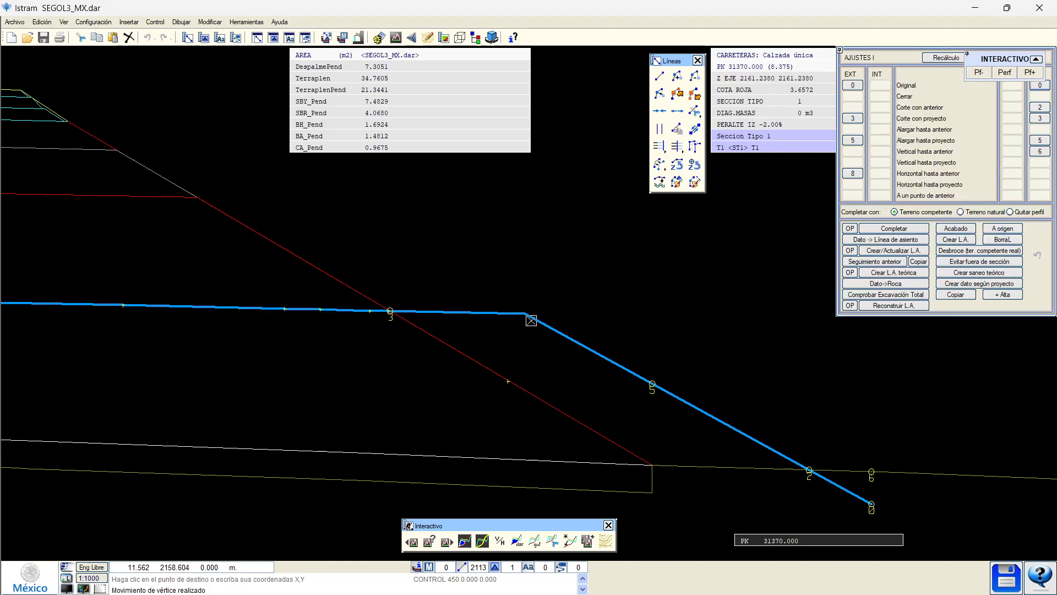
scroll(486, 310, up, 3)
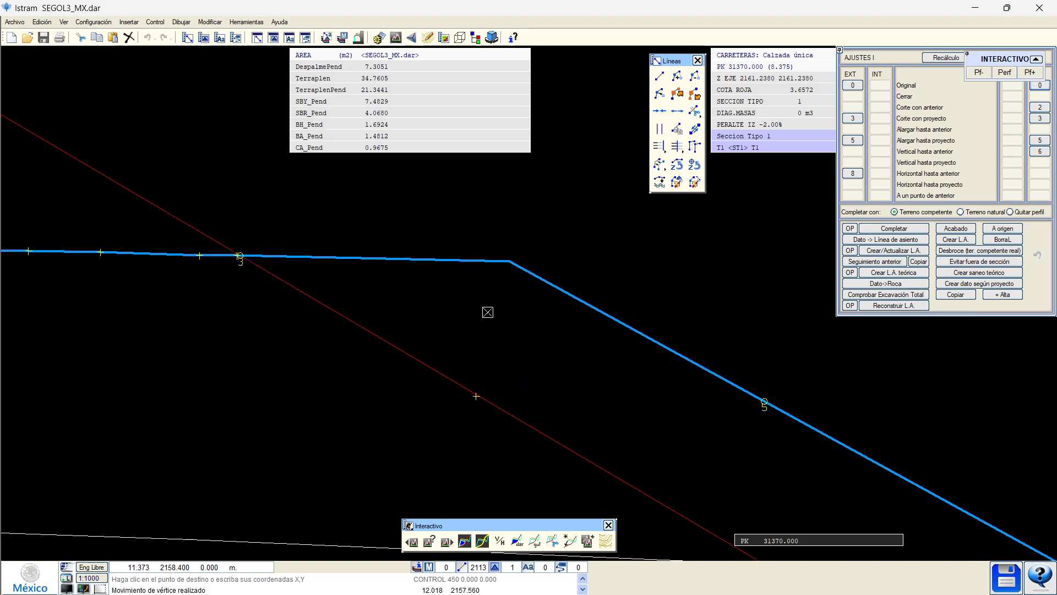
scroll(487, 312, down, 3)
scroll(459, 324, up, 2)
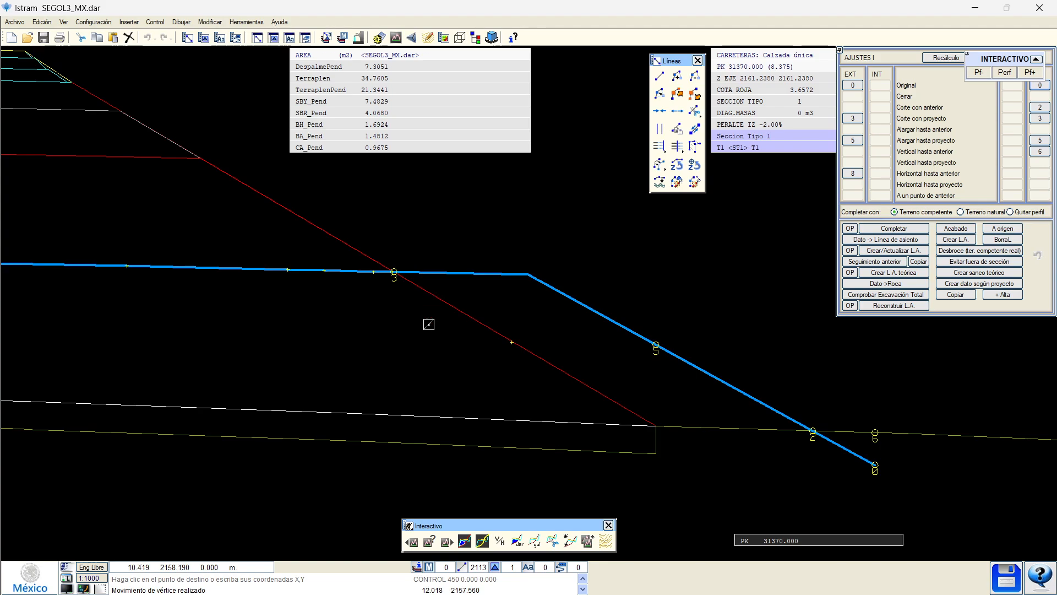
key(d)
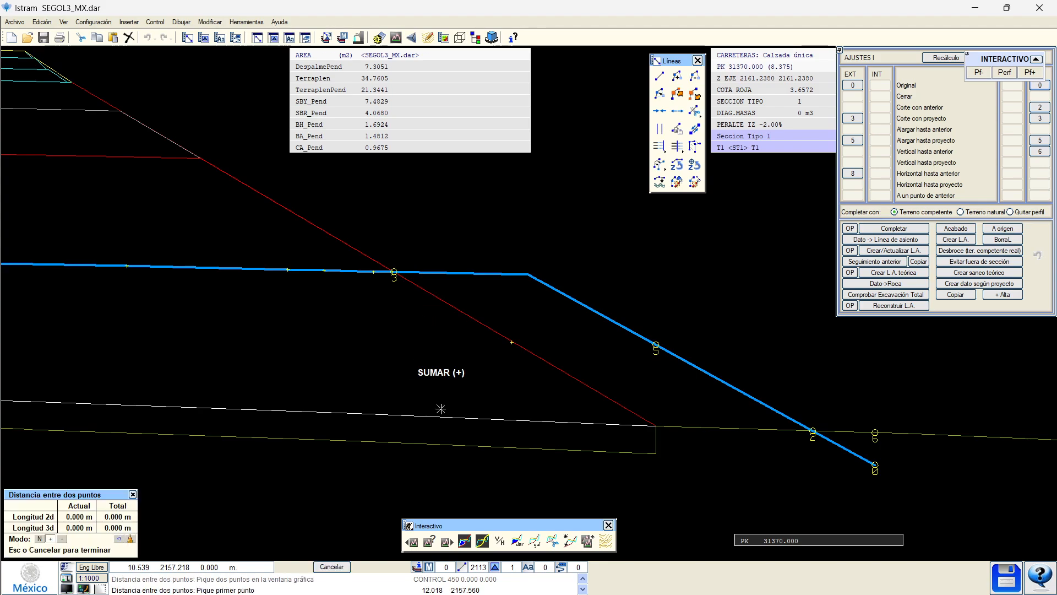
click(438, 414)
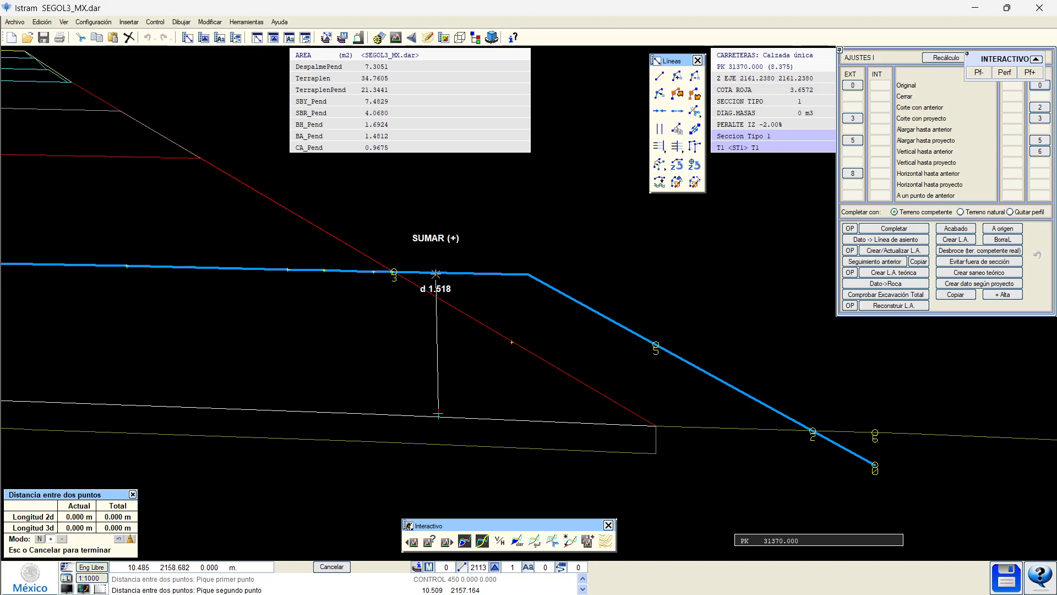
key(Escape)
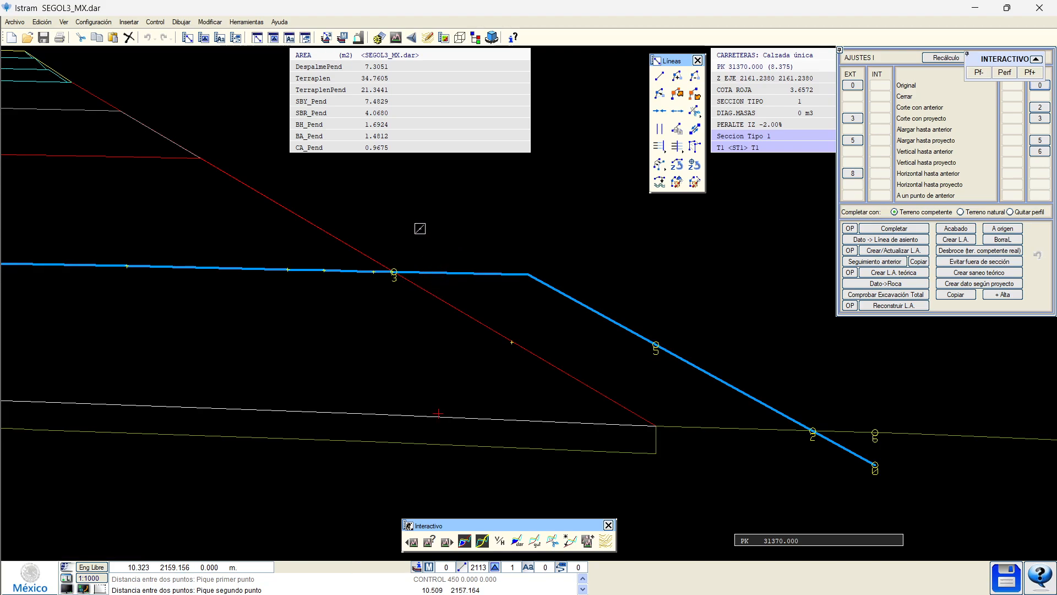
middle_drag(410, 200, 414, 219)
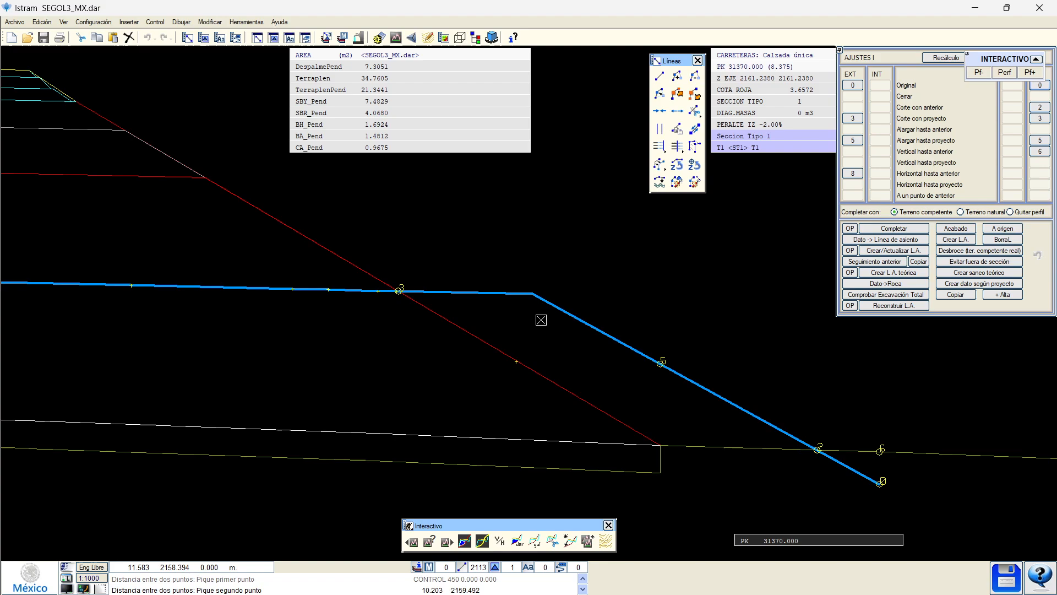
middle_drag(540, 316, 393, 302)
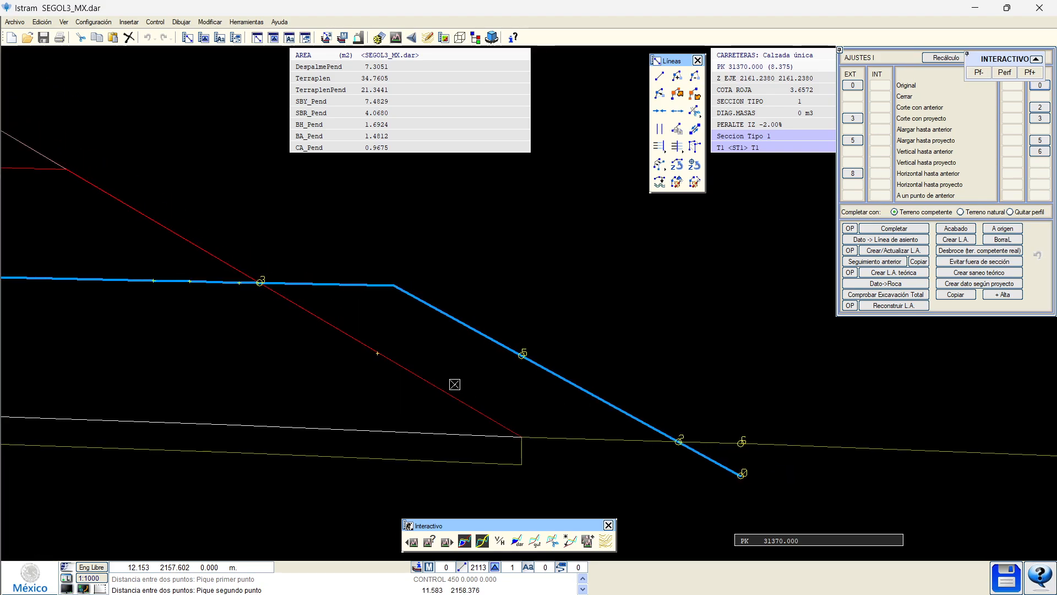
middle_drag(455, 384, 430, 369)
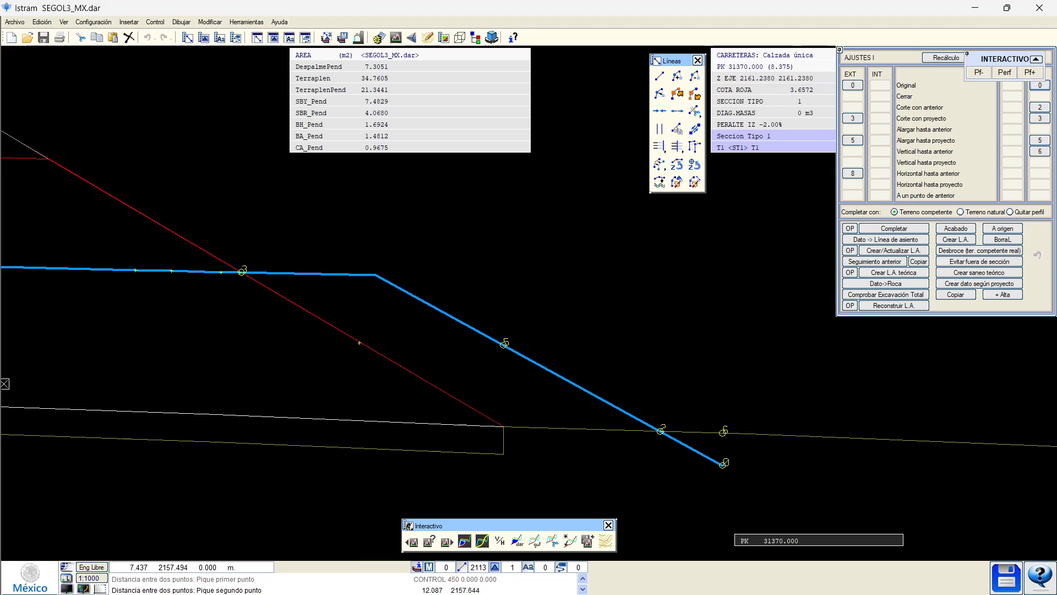
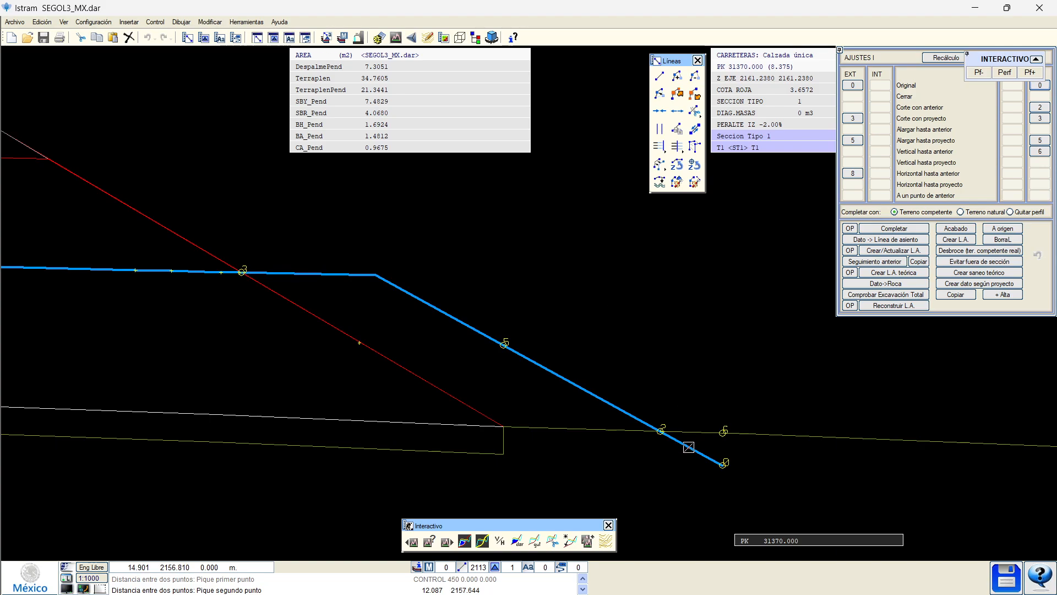
Clear the last right-hand slope step and zoom out to the full embankment section.
click(1038, 108)
middle_drag(402, 337, 882, 355)
scroll(501, 367, down, 2)
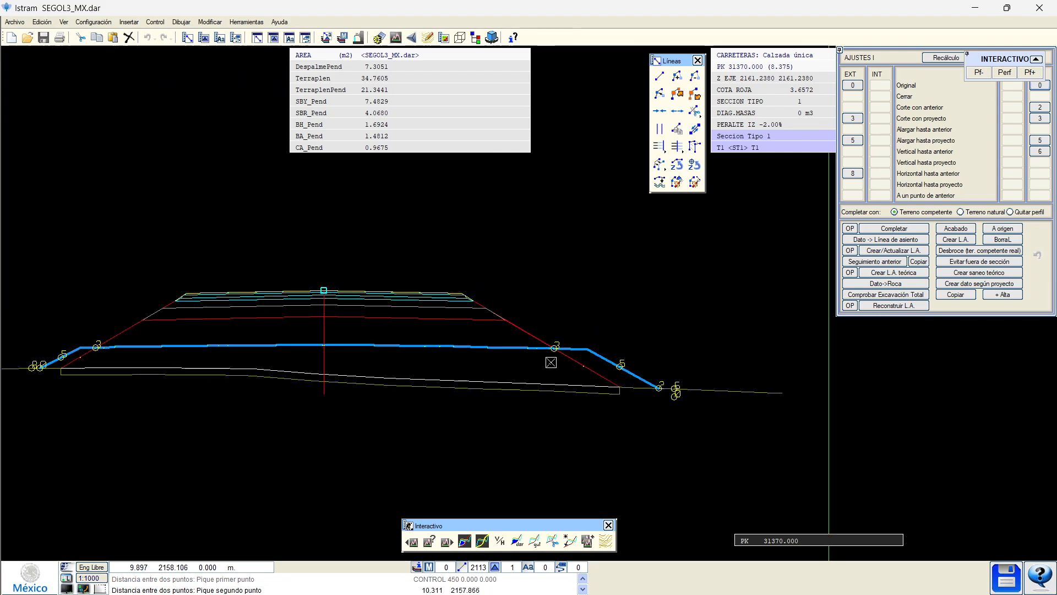
Recalculate the section areas and display the Terraplen and TerraplenExed (3.2630) regions.
click(465, 545)
click(336, 82)
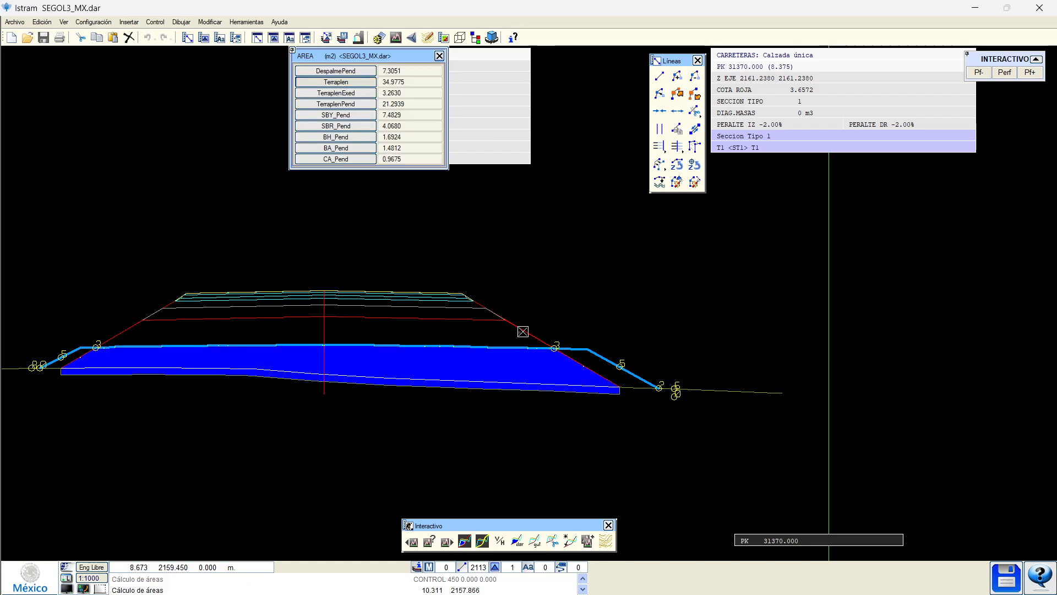
scroll(95, 363, up, 2)
scroll(96, 362, up, 2)
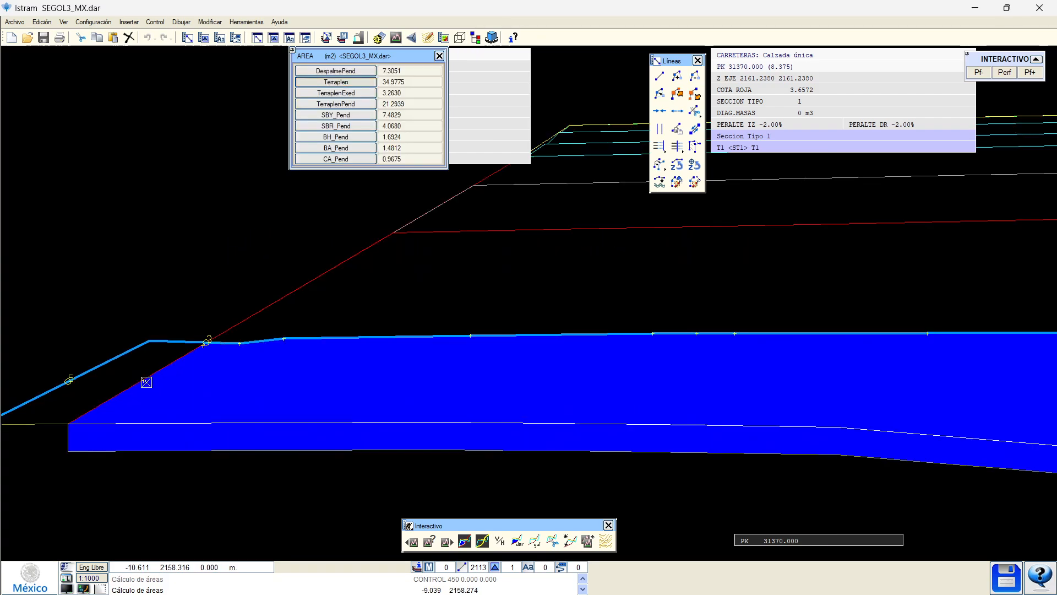
click(314, 95)
Inspect the TerraplenPend and DespalmePend regions, then close the area view.
middle_drag(210, 252, 468, 269)
scroll(286, 417, down, 3)
scroll(906, 430, up, 3)
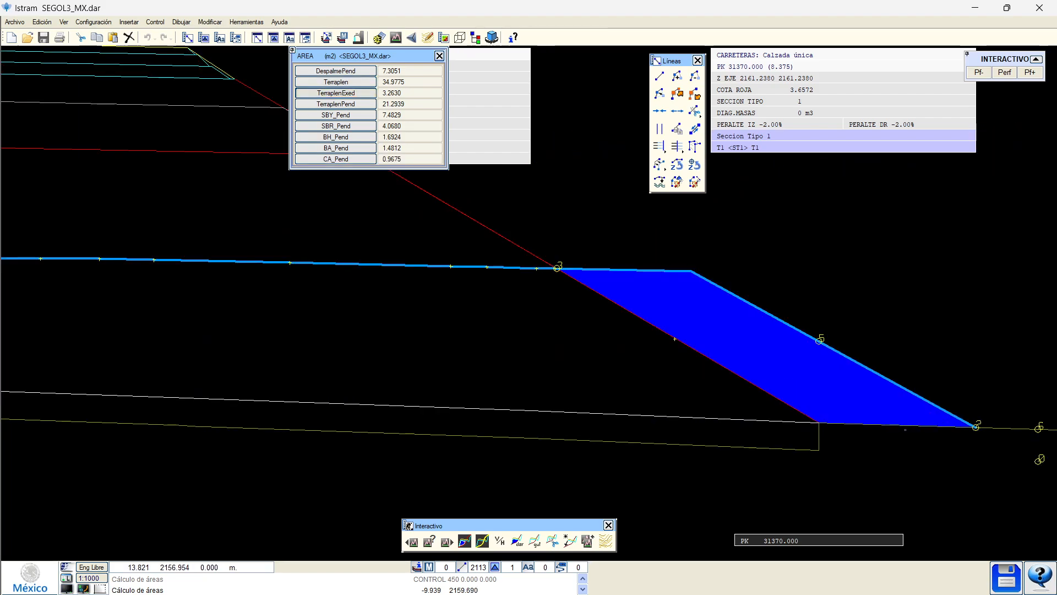
scroll(896, 430, down, 2)
click(333, 107)
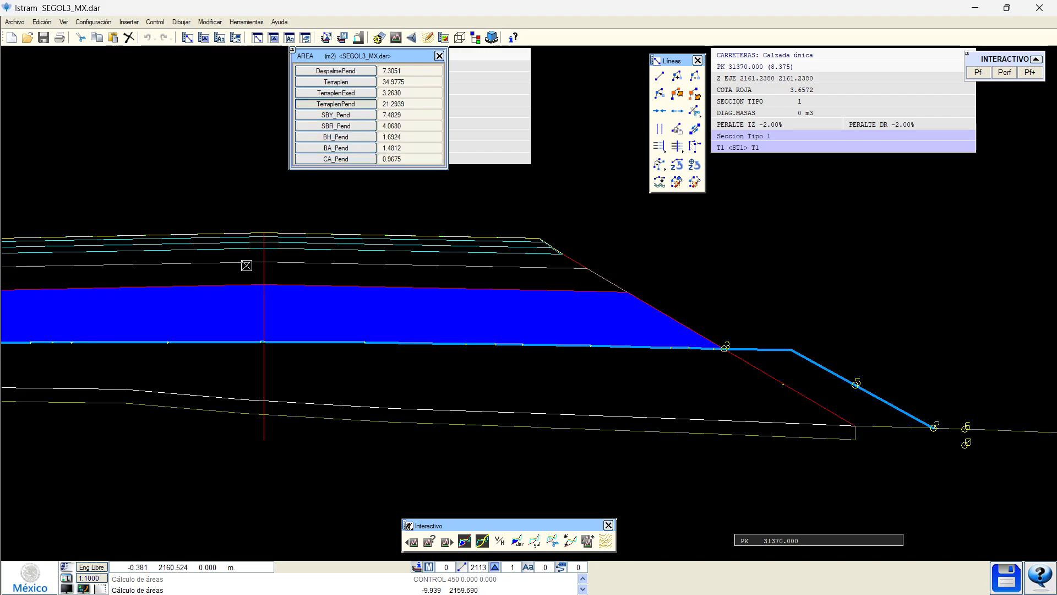
middle_drag(247, 280, 442, 290)
middle_drag(183, 310, 286, 313)
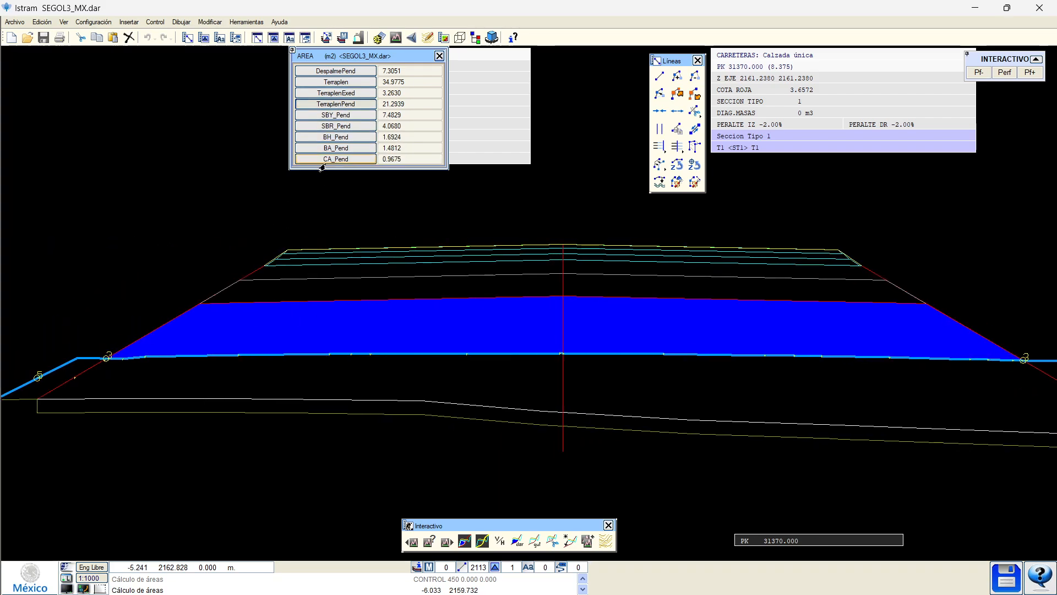
click(336, 70)
middle_drag(193, 394, 296, 361)
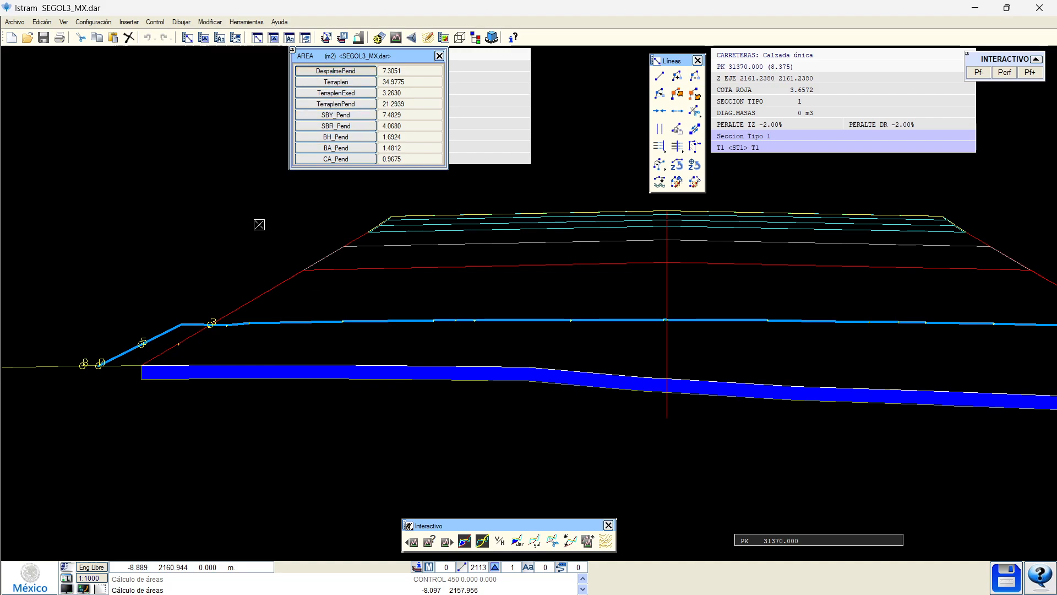
right_click(269, 247)
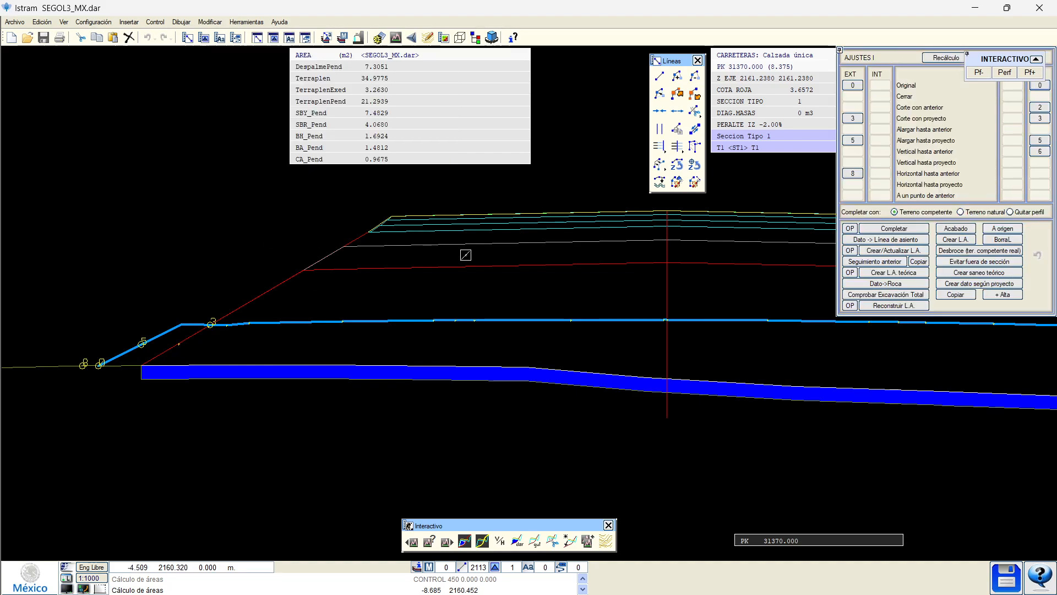
Convert the pending stripping band to Despalme and check its 7.3051 m² area.
click(887, 275)
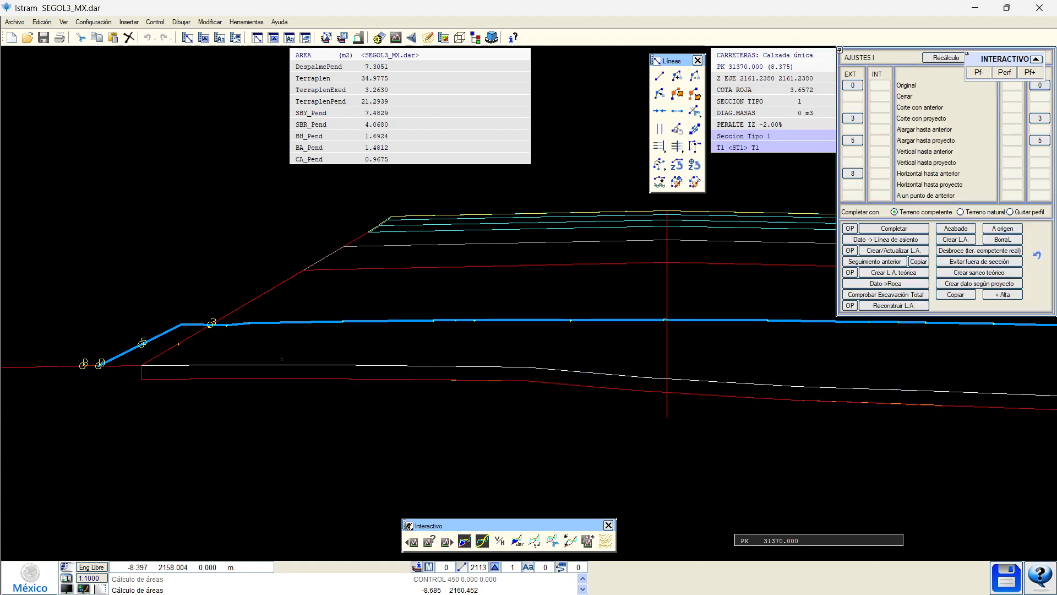
click(464, 541)
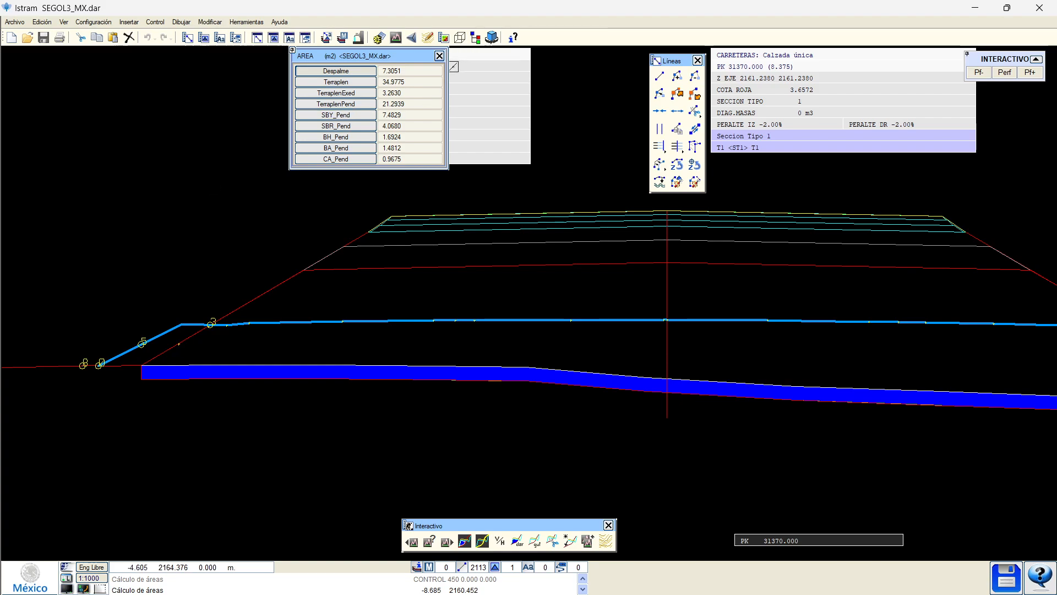
click(439, 56)
Lower the left and middle vertices of the Despalme_Teorico line deeper below the ground.
middle_drag(146, 368, 224, 341)
scroll(208, 347, up, 2)
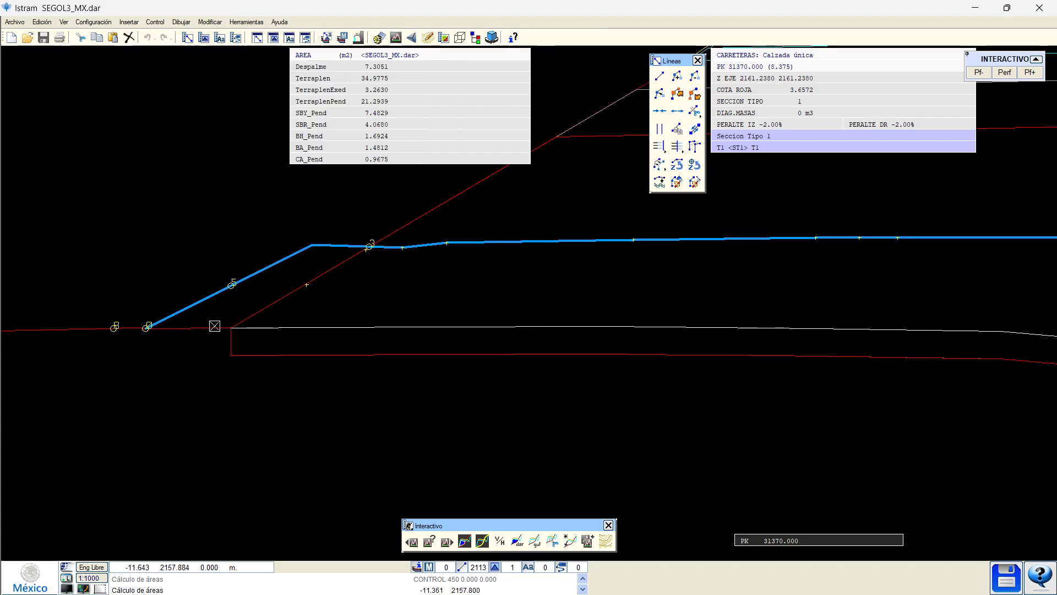
click(222, 335)
click(223, 334)
click(190, 344)
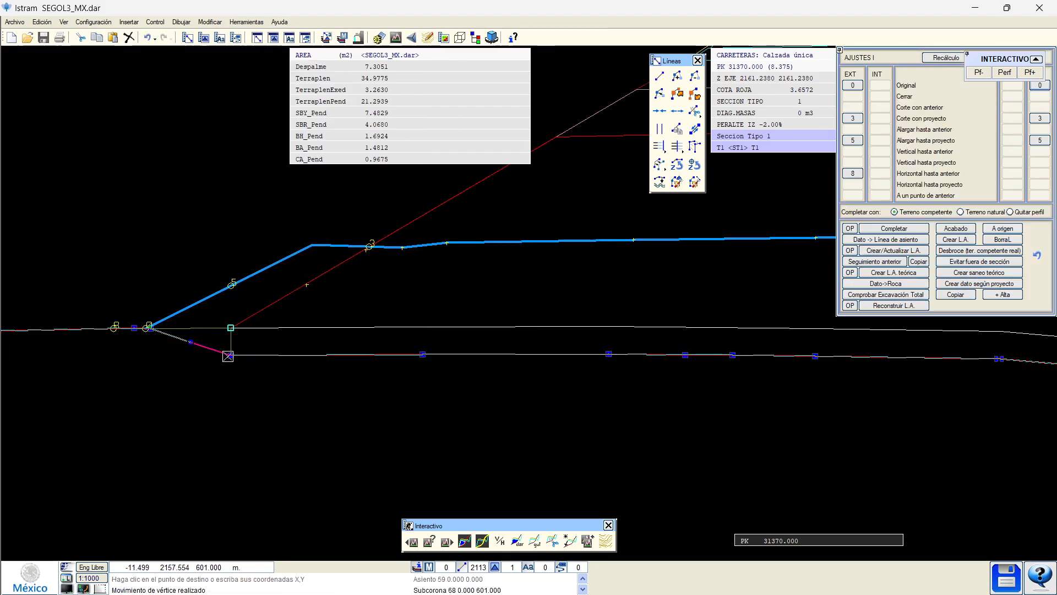
click(228, 357)
click(232, 373)
click(423, 357)
click(421, 373)
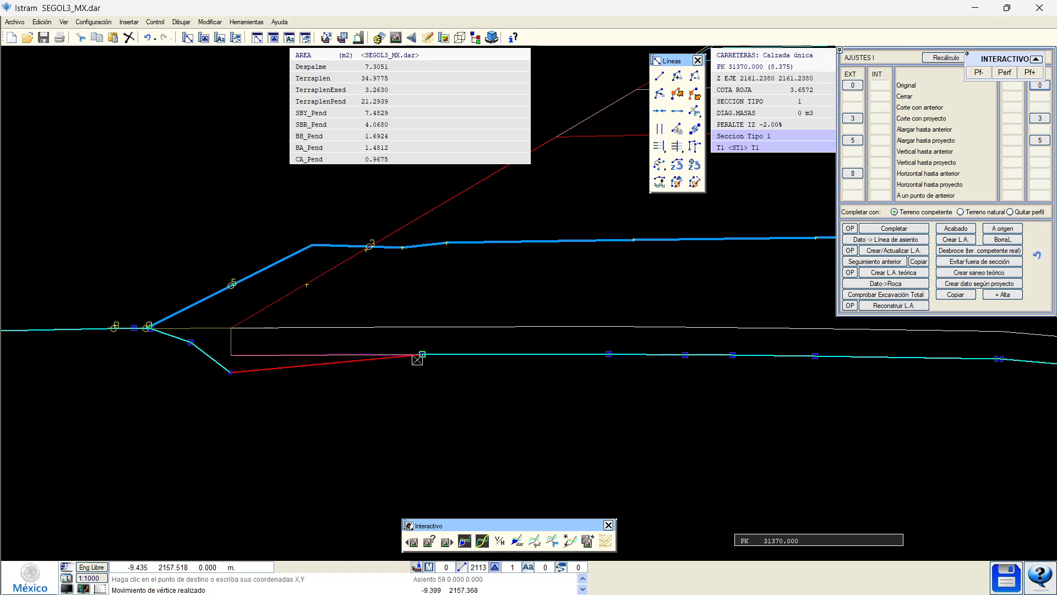
click(418, 358)
click(426, 374)
click(603, 358)
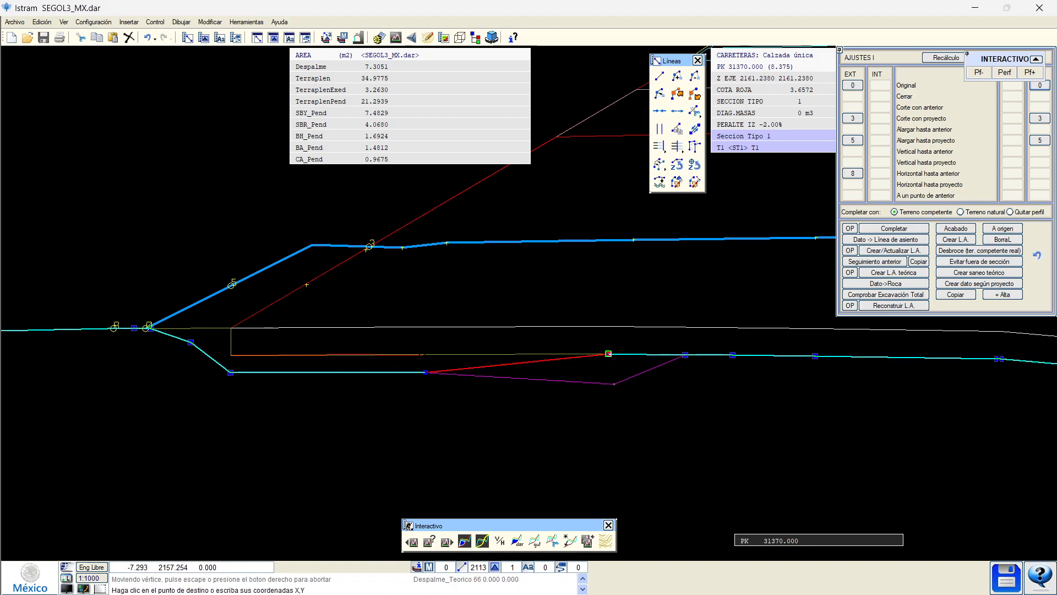
click(614, 385)
Fine-tune the stripping line's right-end vertices, raising them slightly.
middle_drag(706, 374, 625, 379)
click(604, 360)
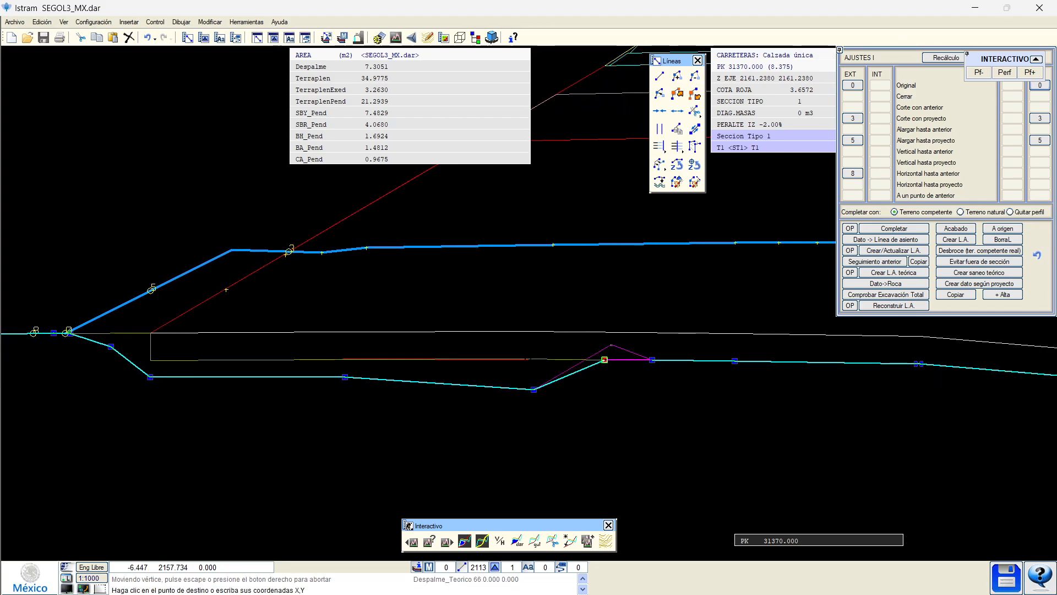
click(611, 345)
click(653, 359)
click(683, 346)
click(734, 360)
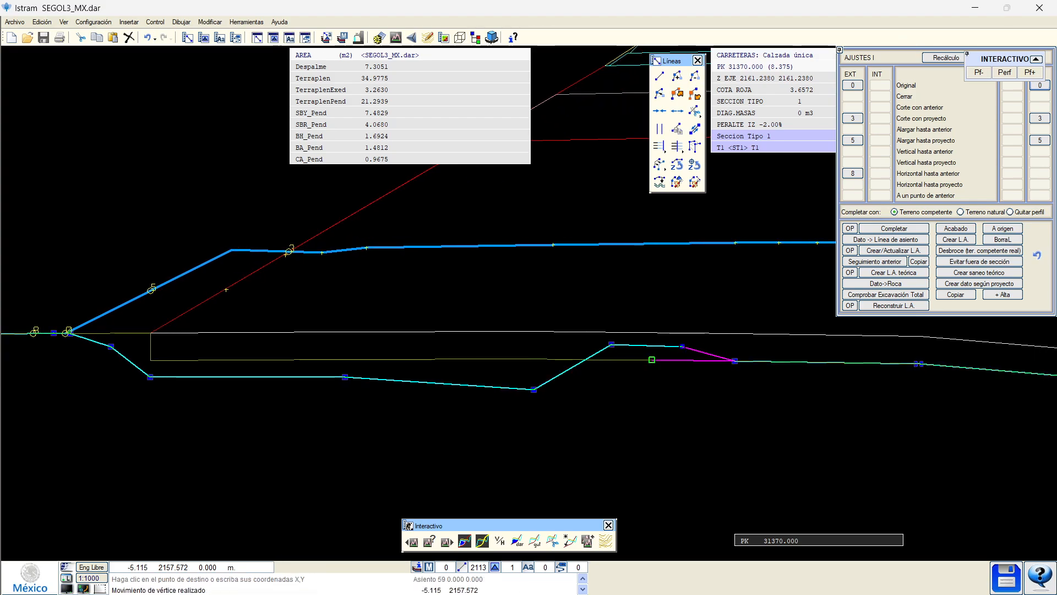
click(737, 353)
right_click(737, 353)
Lower one vertex on the flat part of the red stripping line slightly.
middle_drag(646, 365, 666, 380)
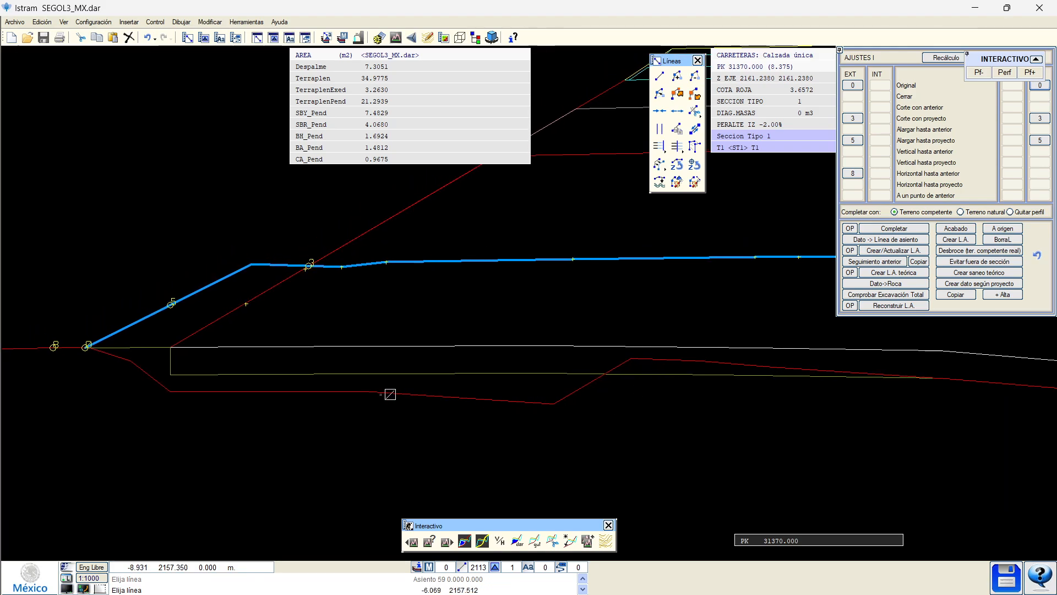
click(347, 392)
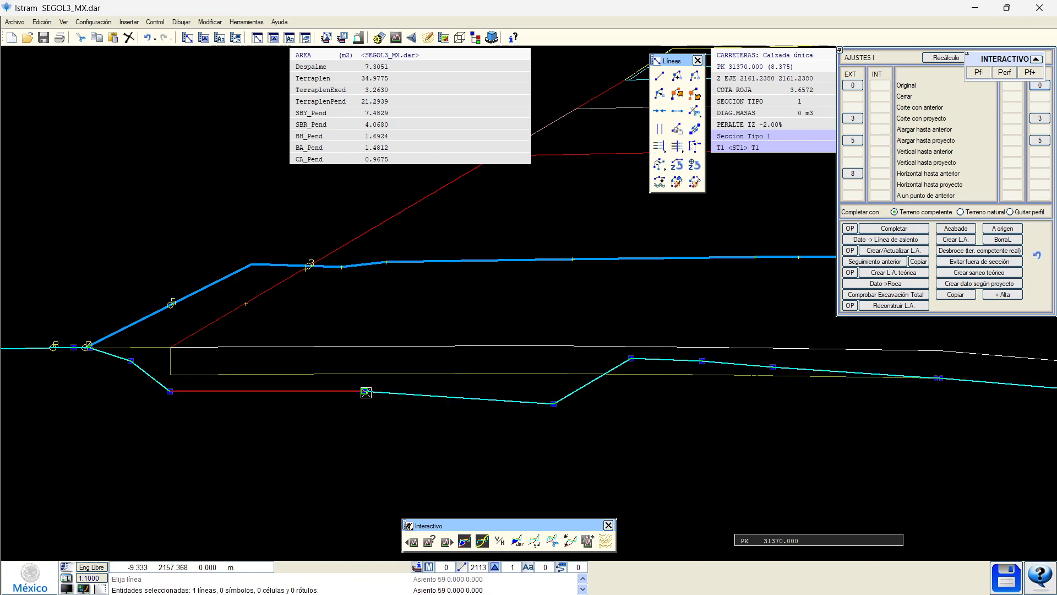
click(363, 390)
click(366, 400)
right_click(470, 392)
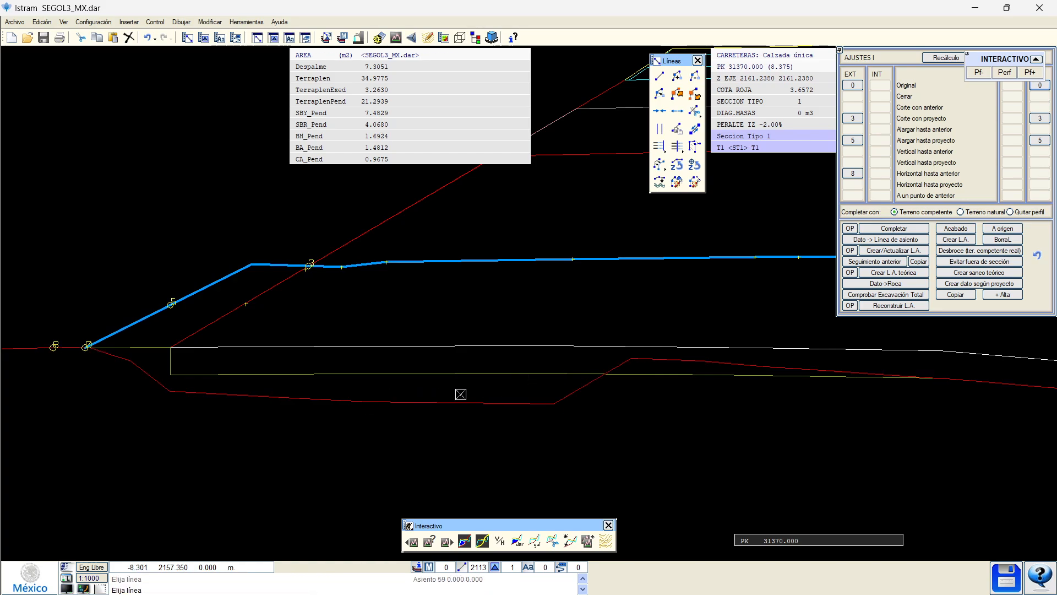
middle_drag(592, 400, 669, 401)
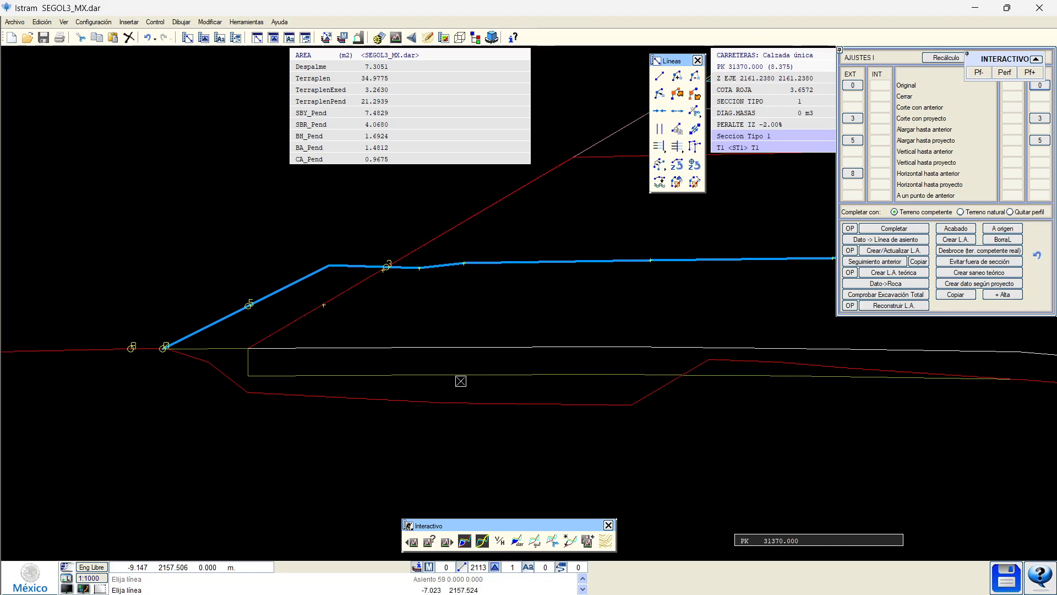
scroll(538, 392, down, 2)
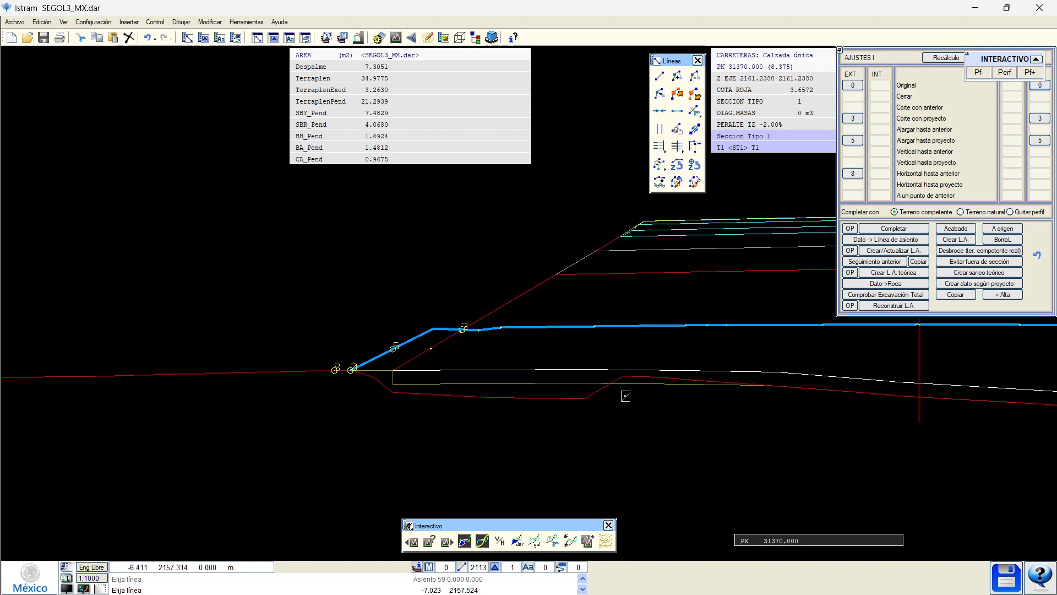
click(464, 545)
click(344, 85)
scroll(426, 328, up, 2)
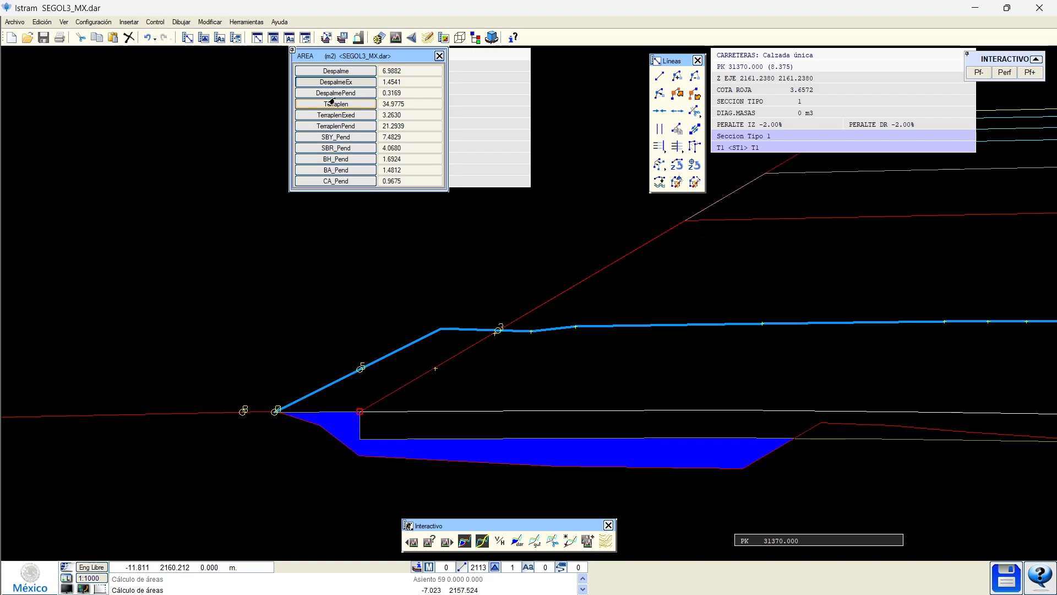
click(336, 70)
scroll(361, 369, up, 2)
middle_drag(388, 436, 334, 326)
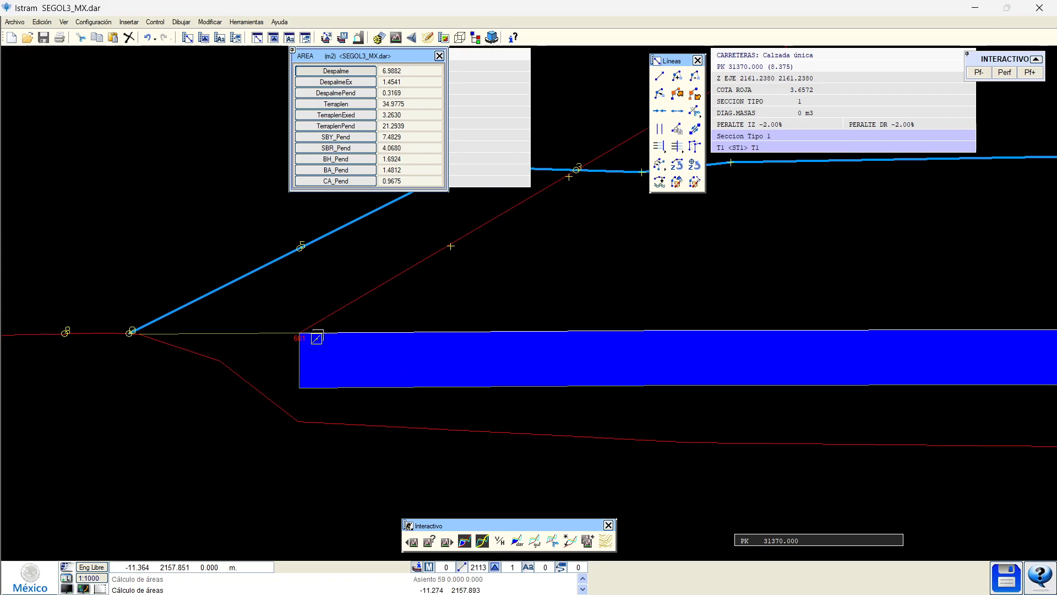
click(342, 85)
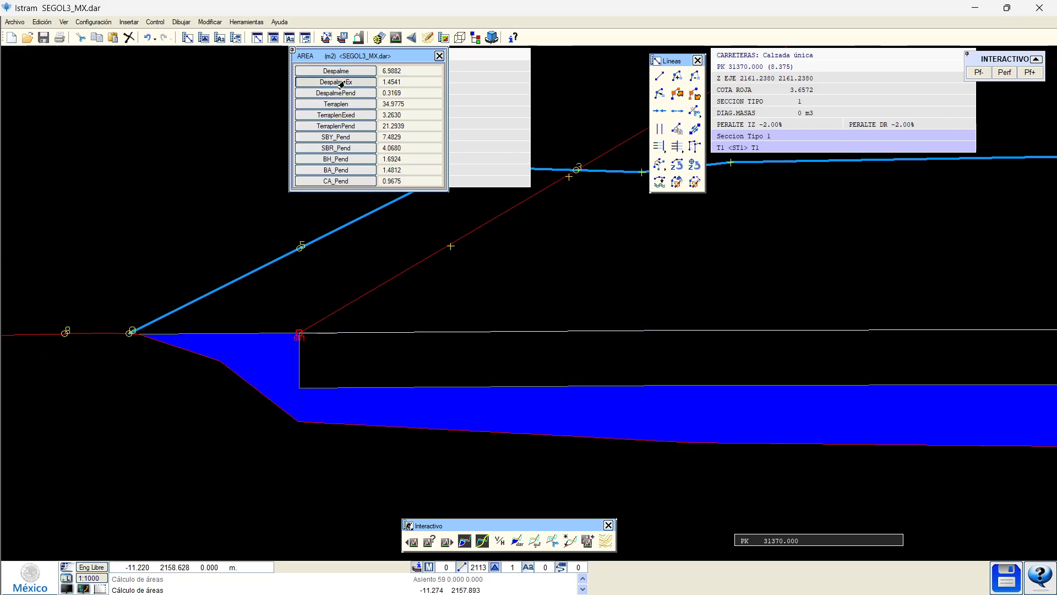
scroll(331, 283, down, 2)
scroll(517, 309, up, 2)
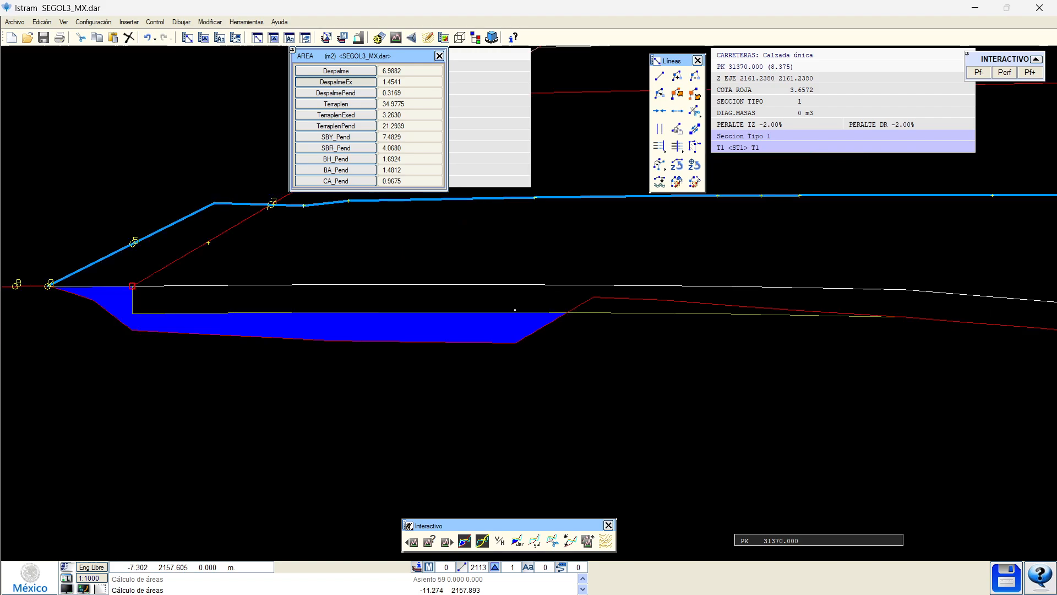
middle_drag(624, 337, 291, 361)
click(333, 126)
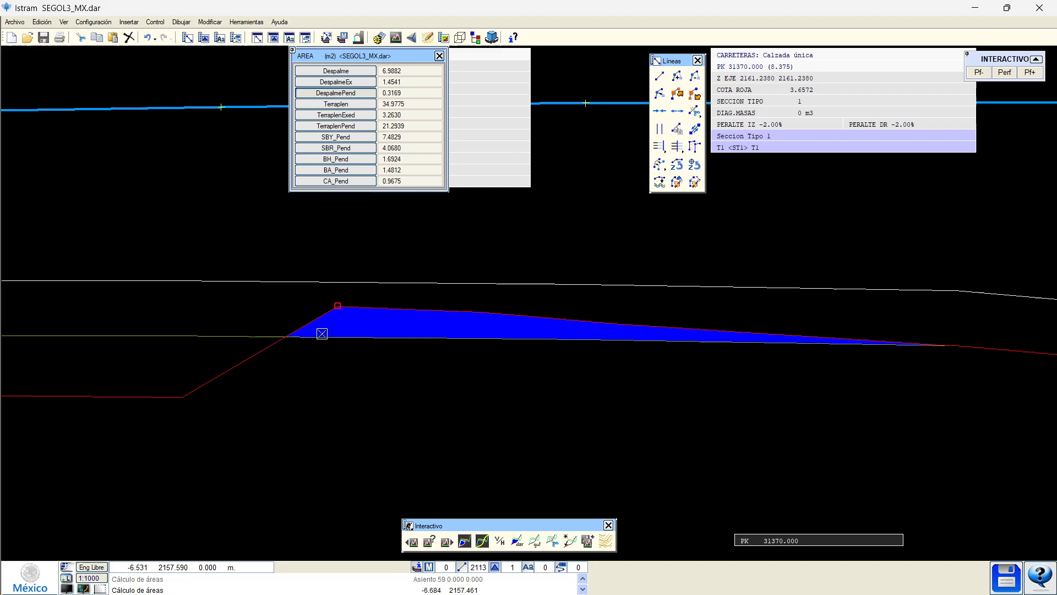
scroll(492, 339, down, 1)
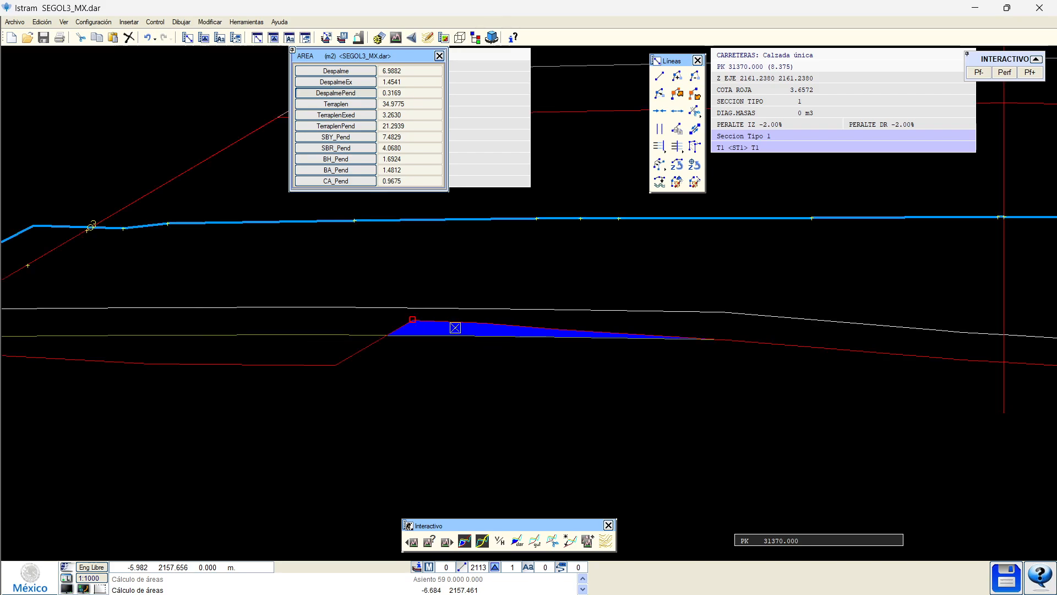
right_click(343, 270)
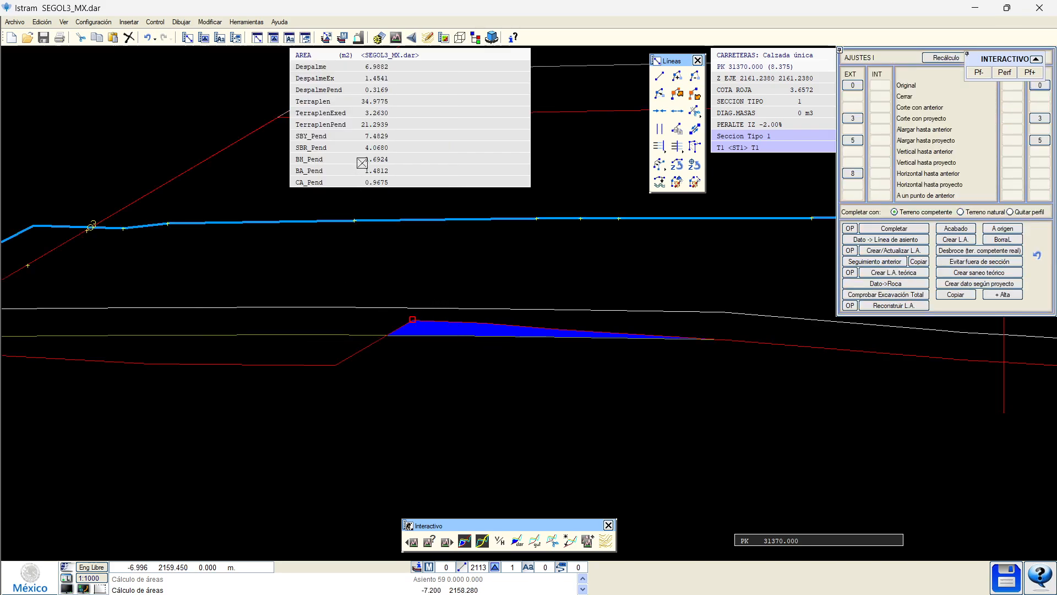
middle_drag(417, 361, 390, 420)
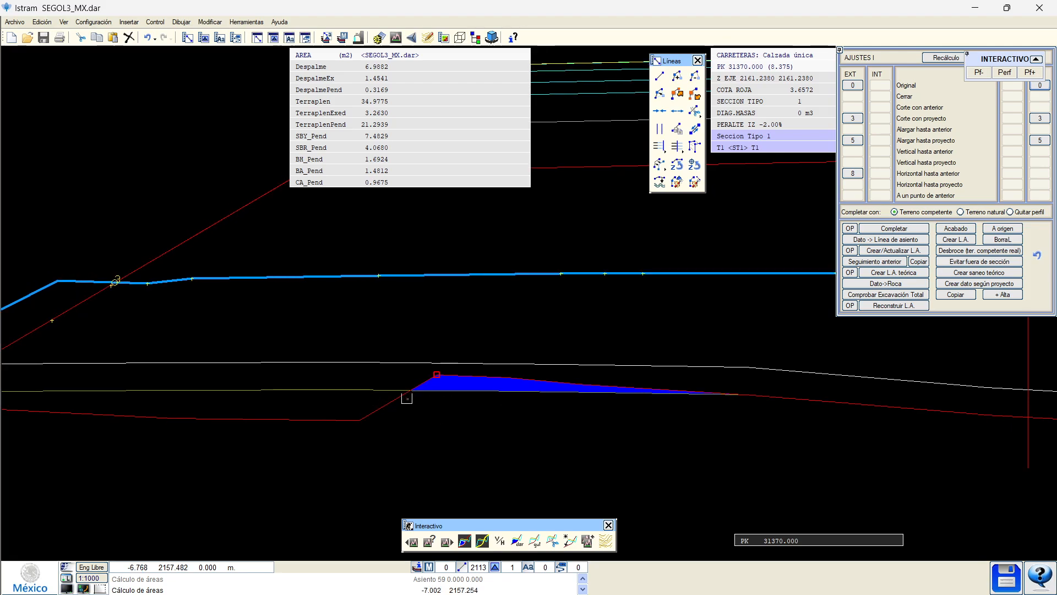
scroll(341, 394, down, 3)
scroll(243, 389, up, 3)
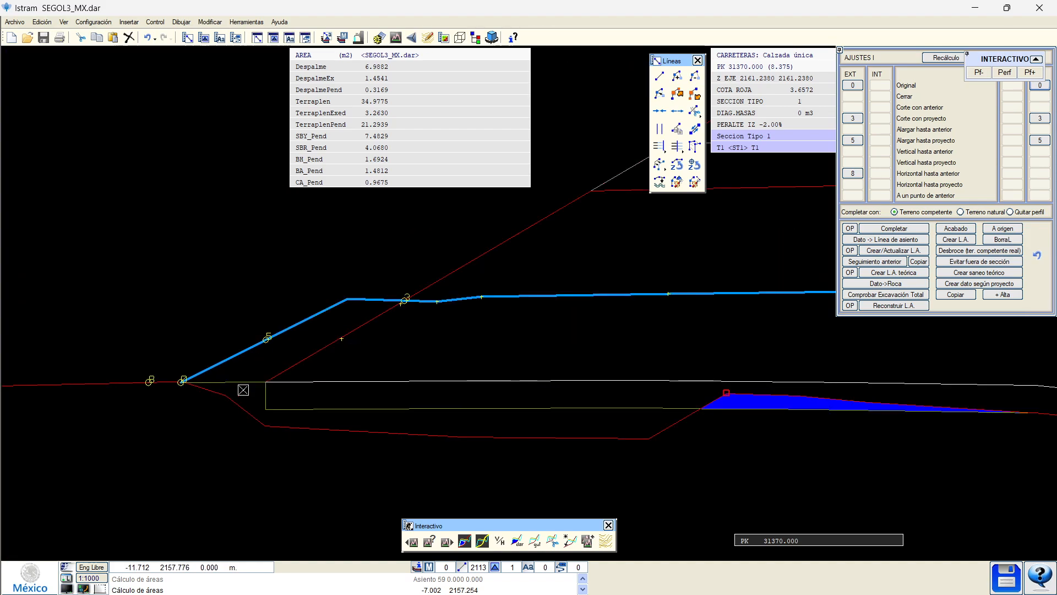
Page through cross-sections from PK 31380 to PK 32130, then back to PK 32110.
middle_drag(487, 412, 234, 391)
scroll(276, 382, down, 3)
key(Page_Down)
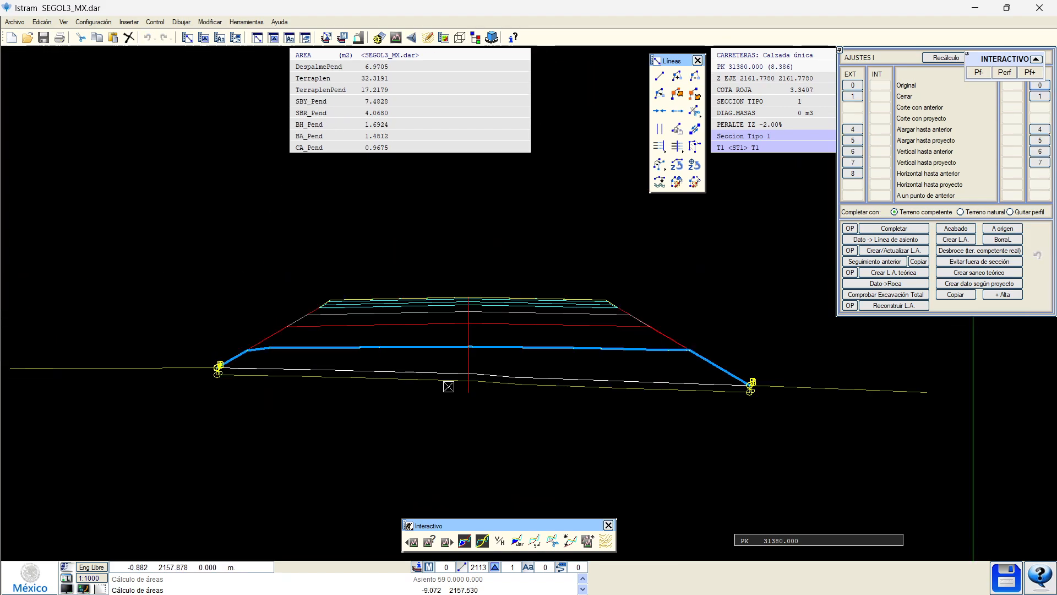
key(Page_Down)
key(Page_Down)
key(Page_Down)
key(Page_Down)
key(Page_Down)
key(Page_Down)
key(Page_Down)
key(Page_Down)
key(Page_Down)
key(Page_Down)
key(Page_Down)
key(Page_Down)
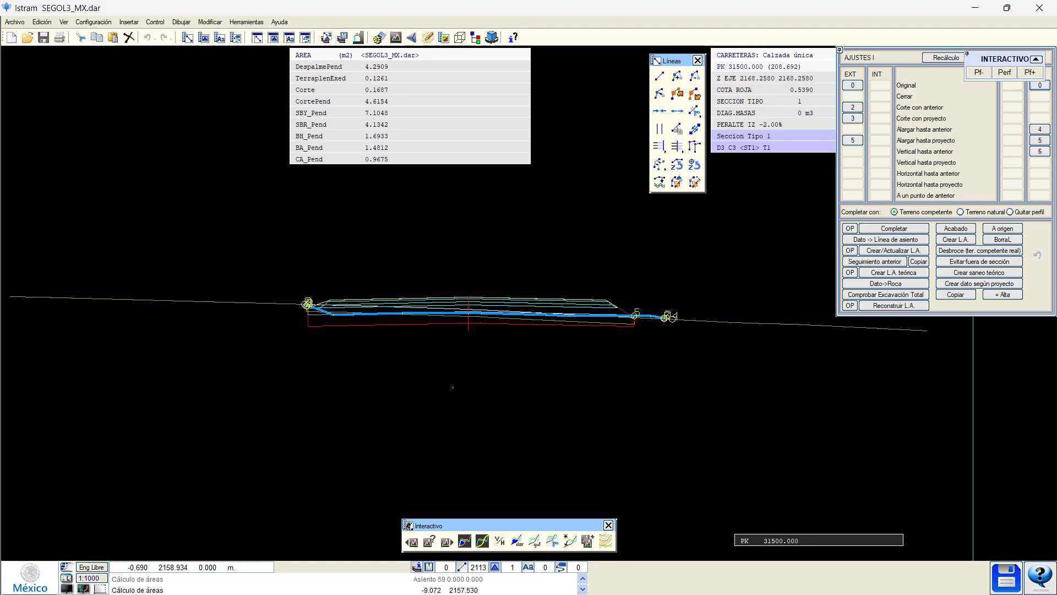
key(Page_Down)
key(Page_Down)
key(Page_Down)
key(Page_Down)
key(Page_Down)
key(Page_Down)
key(Page_Down)
key(Page_Down)
key(Page_Down)
key(Page_Down)
key(Page_Down)
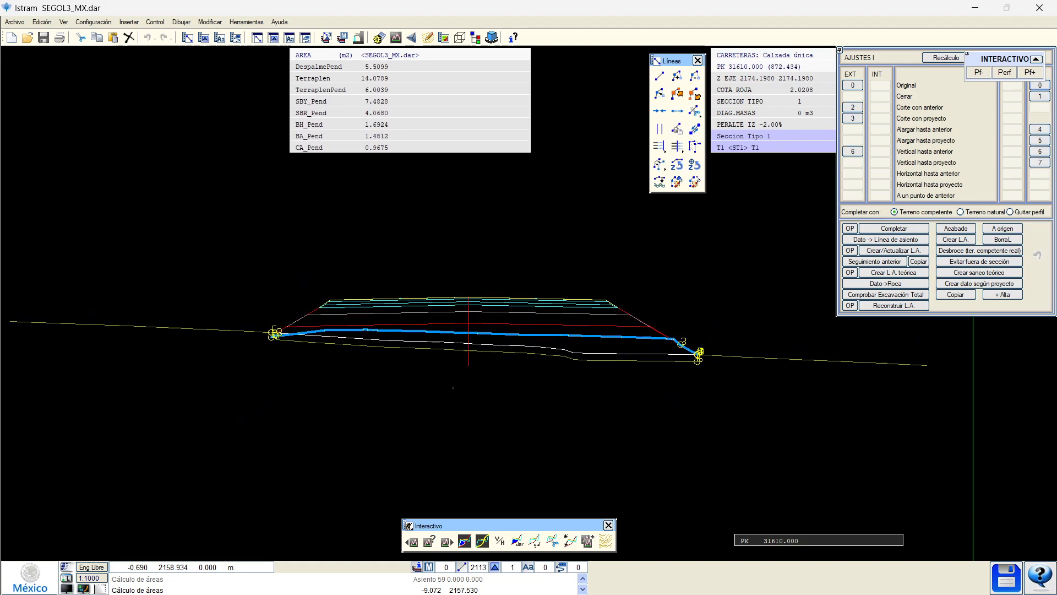
key(Page_Down)
key(Page_Down)
key(Page_Down)
key(Page_Down)
key(Page_Down)
key(Page_Down)
key(Page_Down)
key(Page_Down)
key(Page_Down)
key(Page_Down)
key(Page_Down)
key(Page_Down)
key(Page_Down)
key(Page_Down)
key(Page_Down)
key(Page_Down)
key(Page_Down)
key(Page_Down)
key(Page_Down)
key(Page_Down)
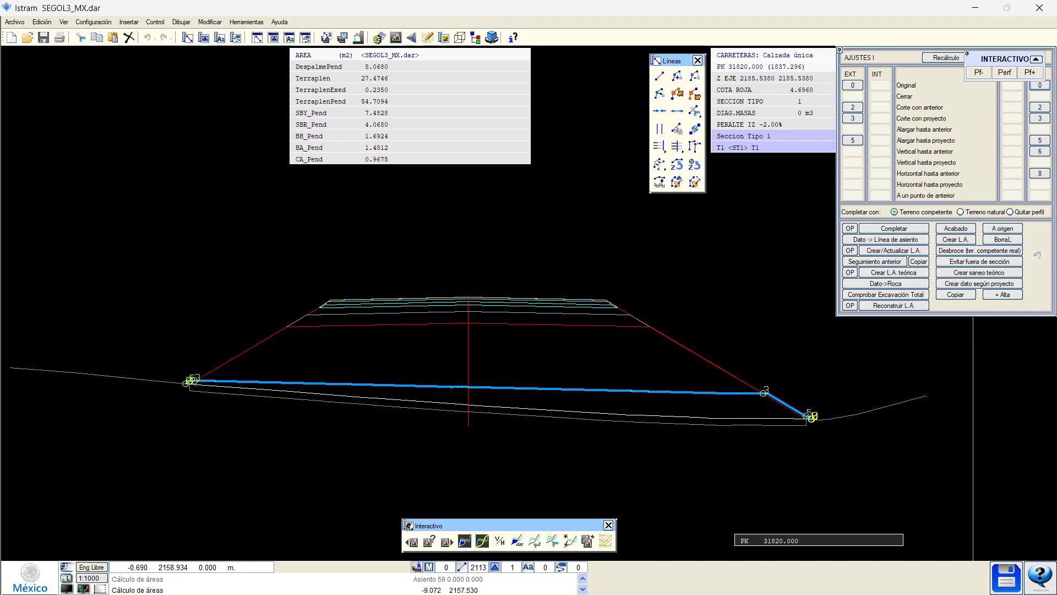
key(Page_Down)
key(Page_Down)
key(Page_Down)
key(Page_Down)
key(Page_Down)
key(Page_Down)
key(Page_Down)
key(Page_Down)
key(Page_Down)
key(Page_Down)
key(Page_Down)
key(Page_Down)
key(Page_Down)
key(Page_Down)
key(Page_Down)
key(Page_Down)
key(Page_Down)
key(Page_Down)
key(Page_Down)
key(Page_Down)
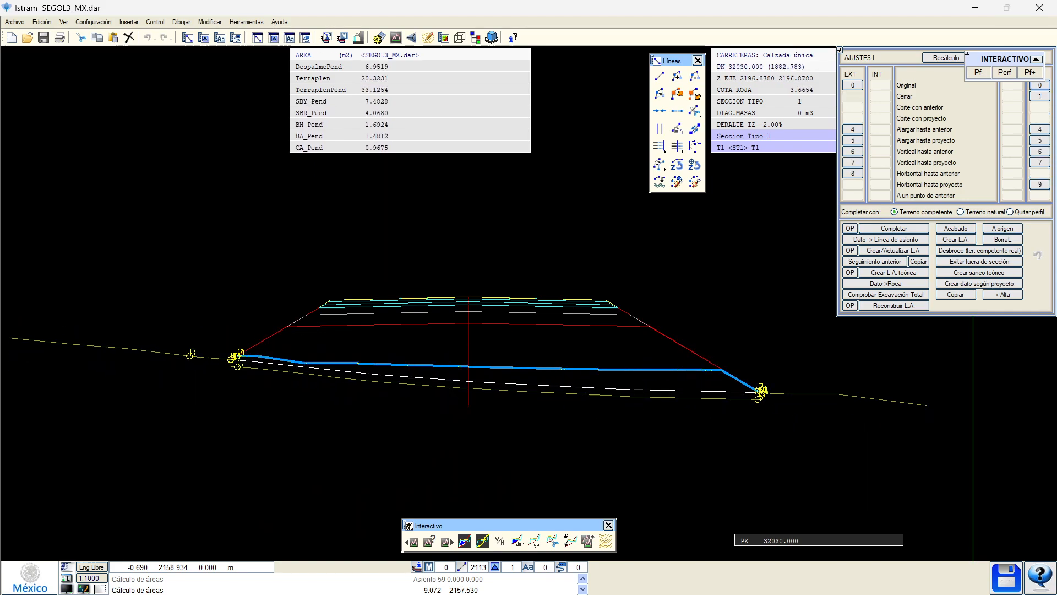
key(Page_Down)
key(Page_Down)
key(Page_Down)
key(Page_Down)
key(Page_Down)
key(Page_Down)
key(Page_Down)
key(Page_Down)
key(Page_Down)
key(Page_Down)
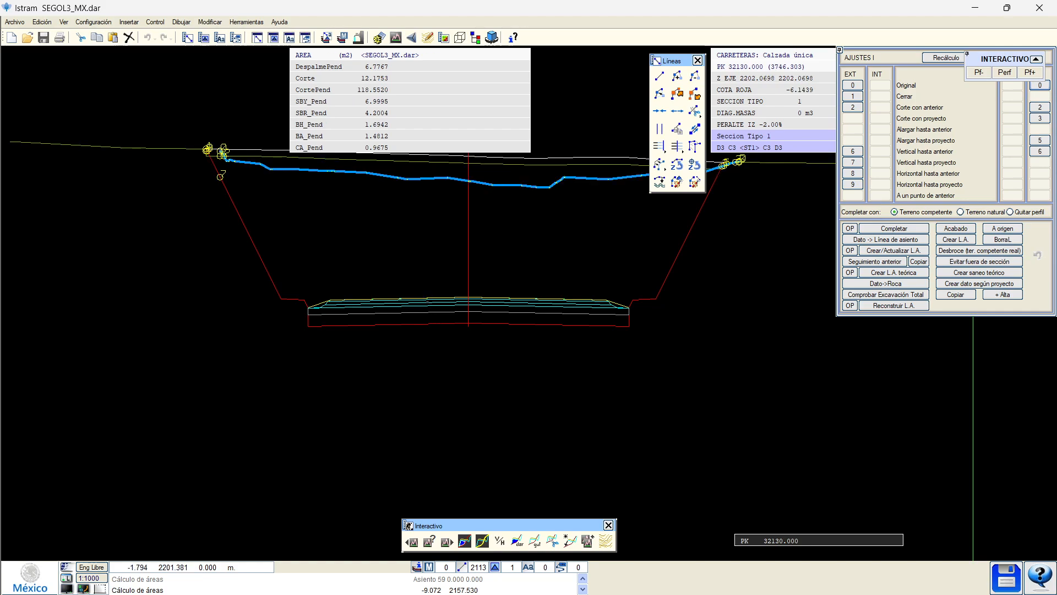
key(Page_Up)
key(Page_Up)
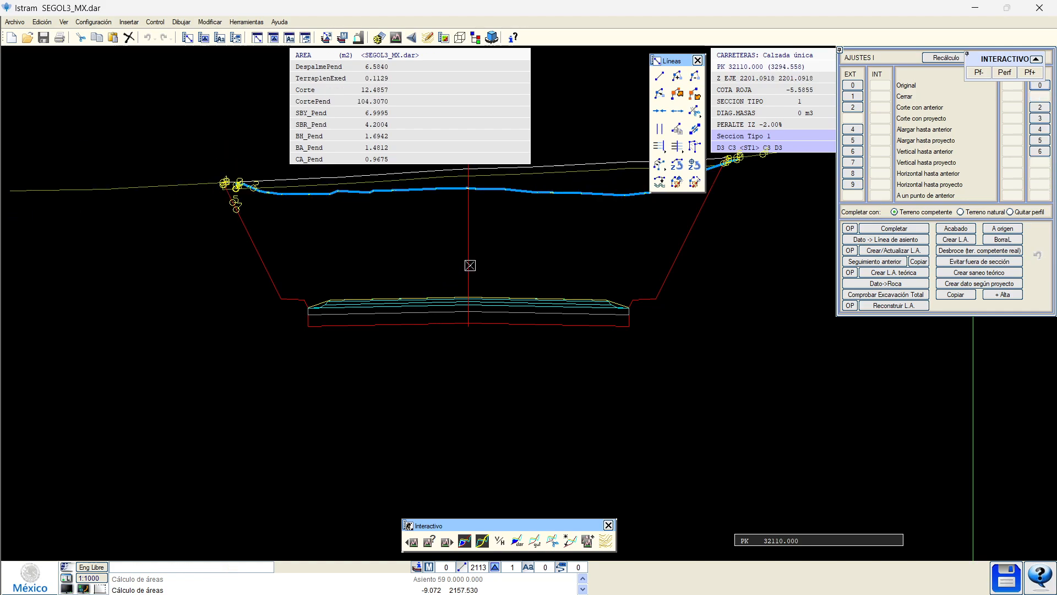
Release the EXT 2 left-side terrain adjustment and recalculate, keeping adjustments 0 and 6.
scroll(332, 307, up, 5)
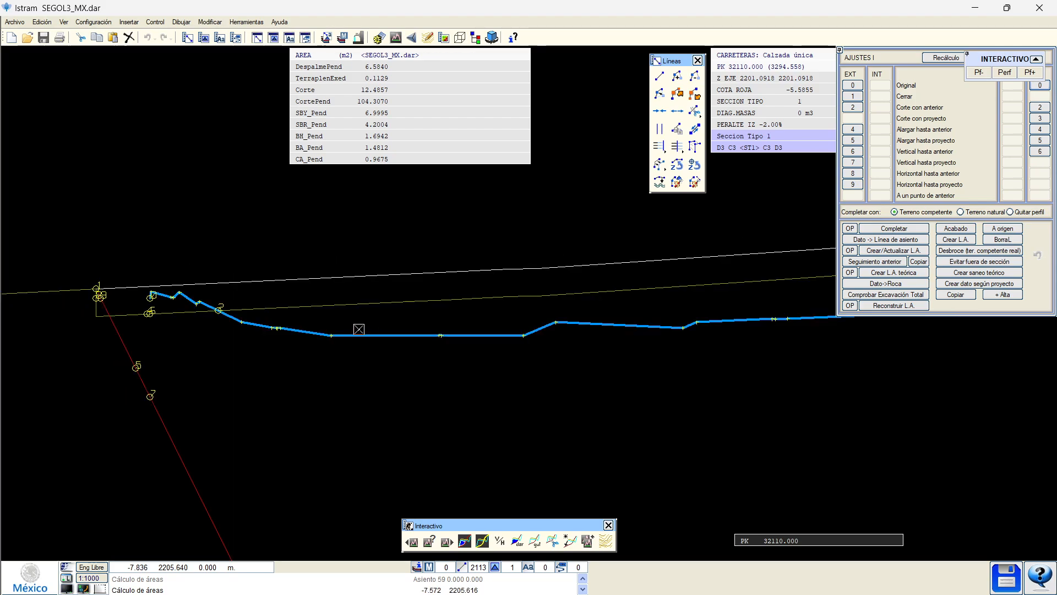
click(851, 108)
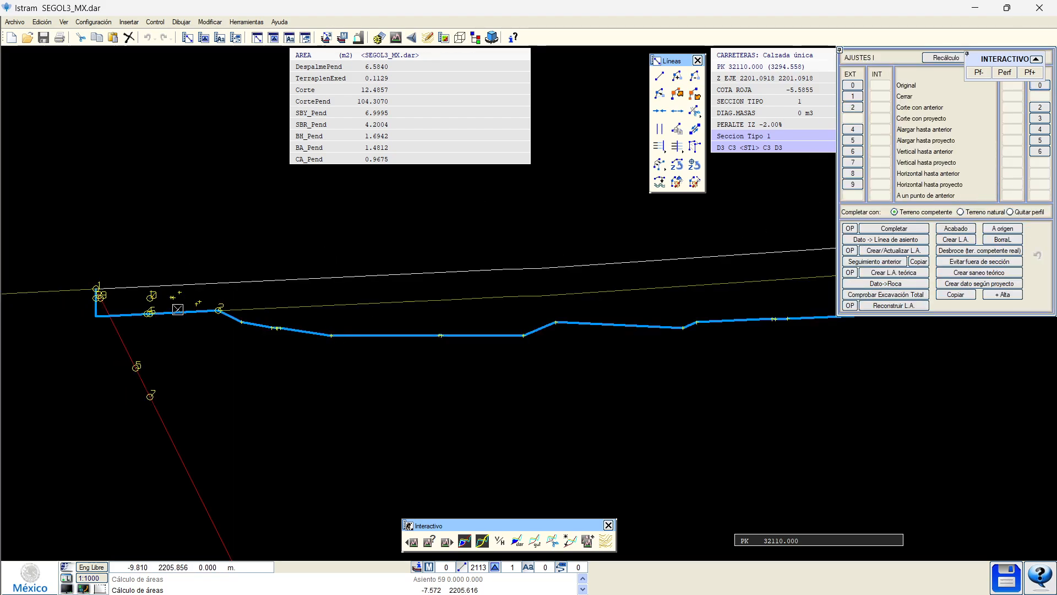
scroll(192, 311, up, 2)
scroll(255, 350, down, 2)
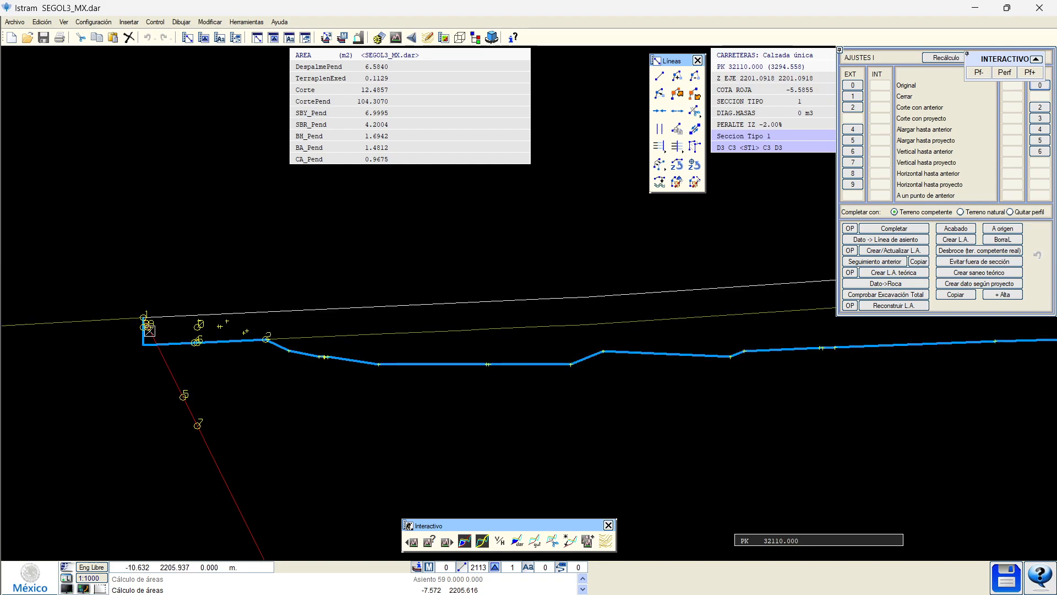
scroll(278, 371, down, 2)
scroll(570, 382, up, 4)
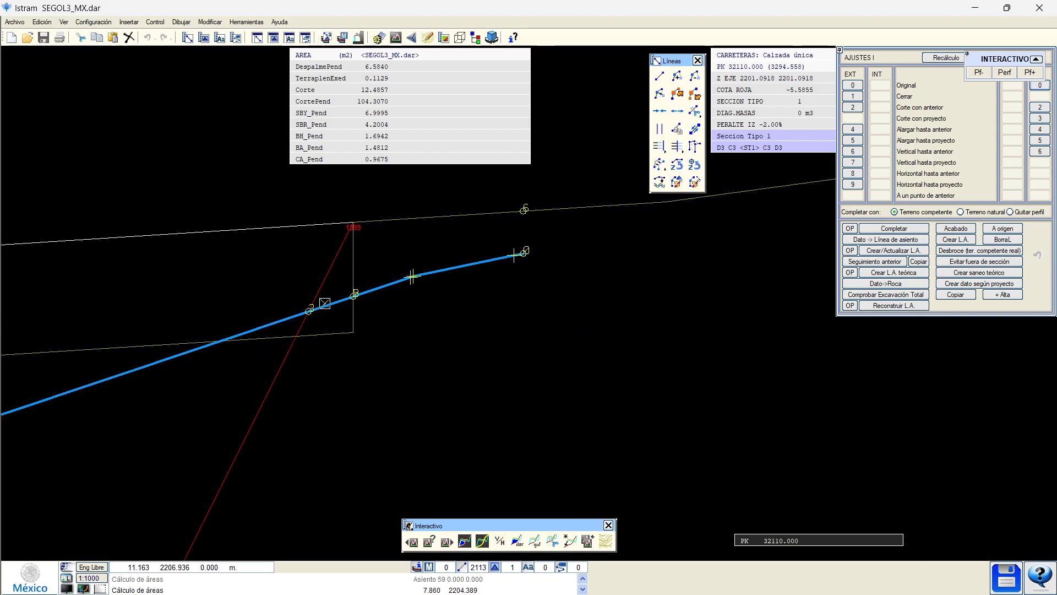
click(392, 284)
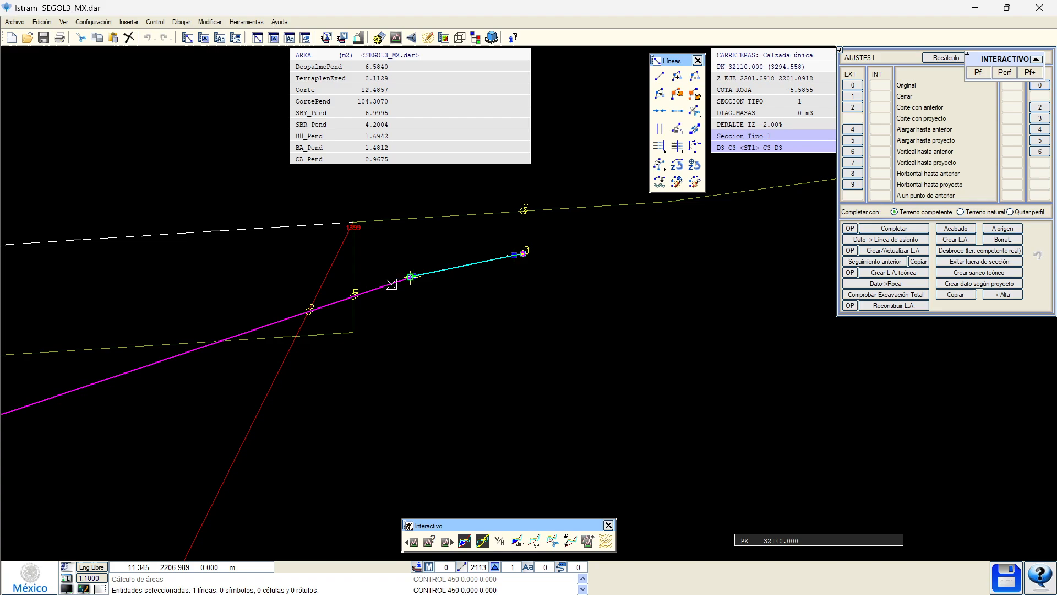
click(449, 270)
click(693, 79)
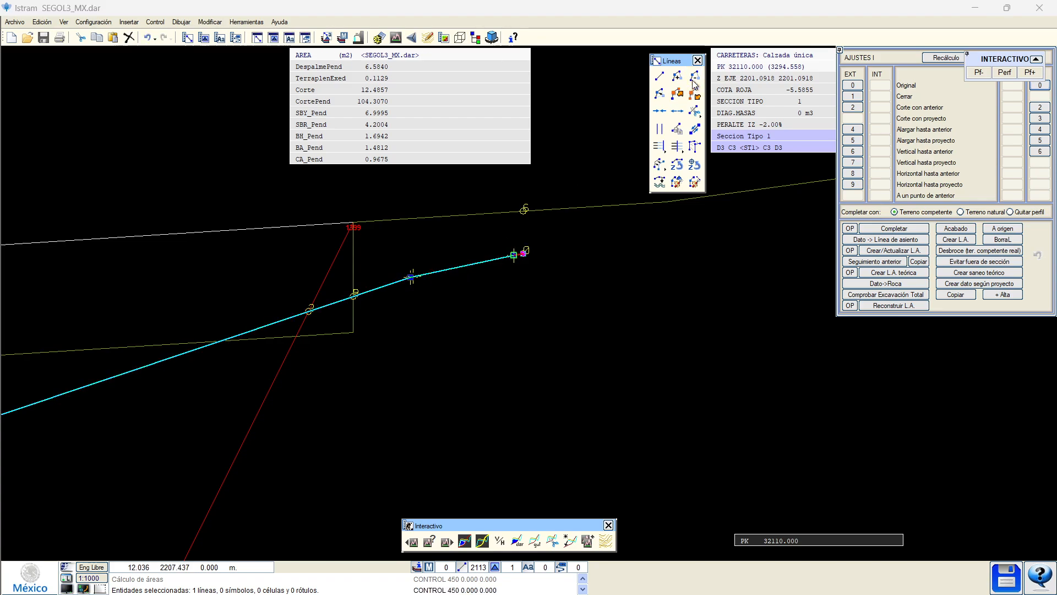
click(946, 57)
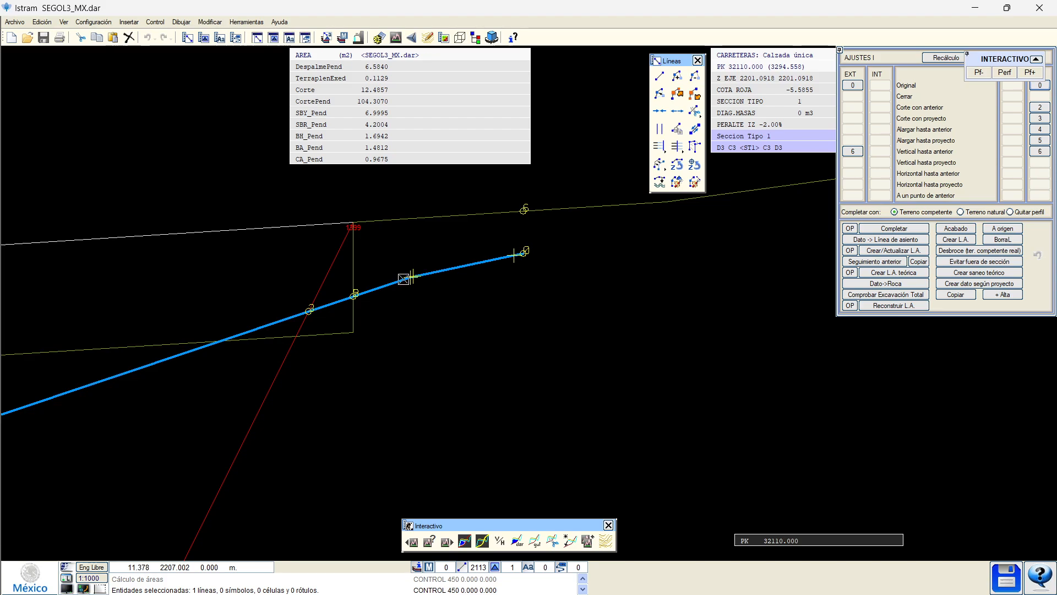
Select the terrain line's right end vertex.
click(410, 277)
click(410, 277)
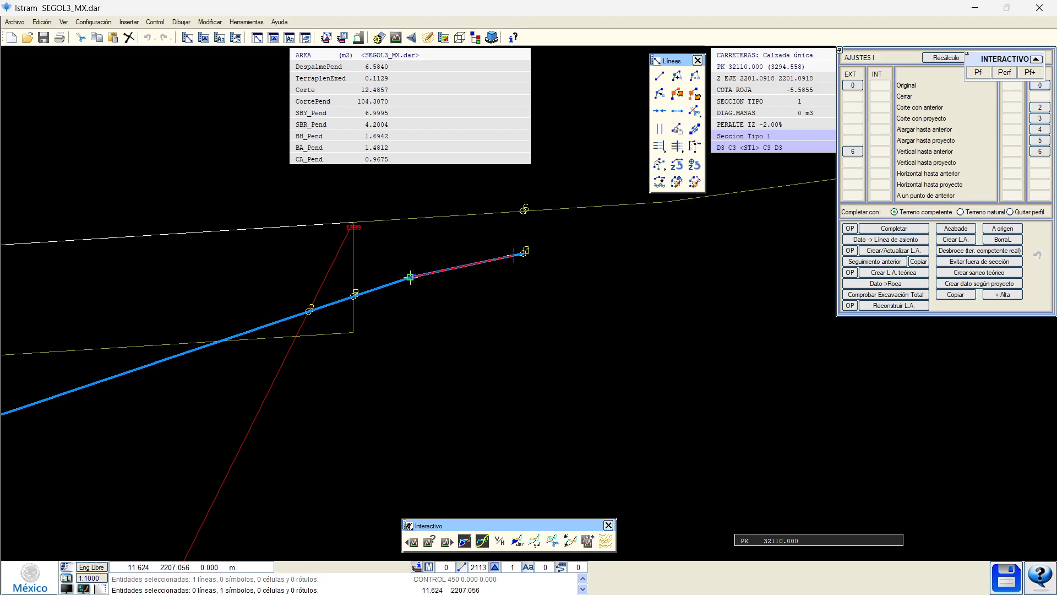
click(513, 254)
Remove the terrain line's right end segment and leftover piece, then recalculate.
click(677, 112)
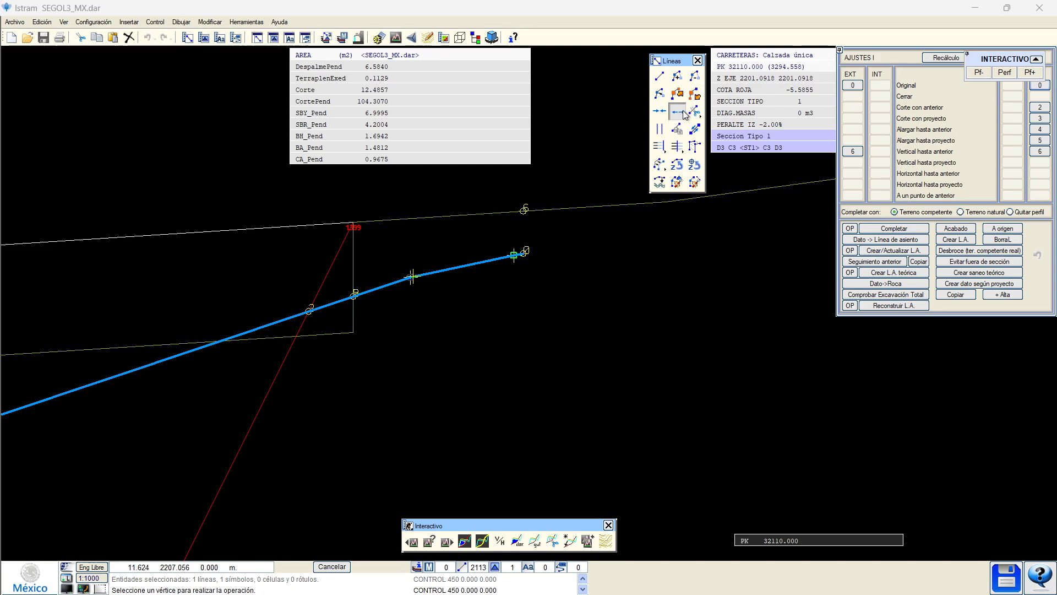
click(493, 256)
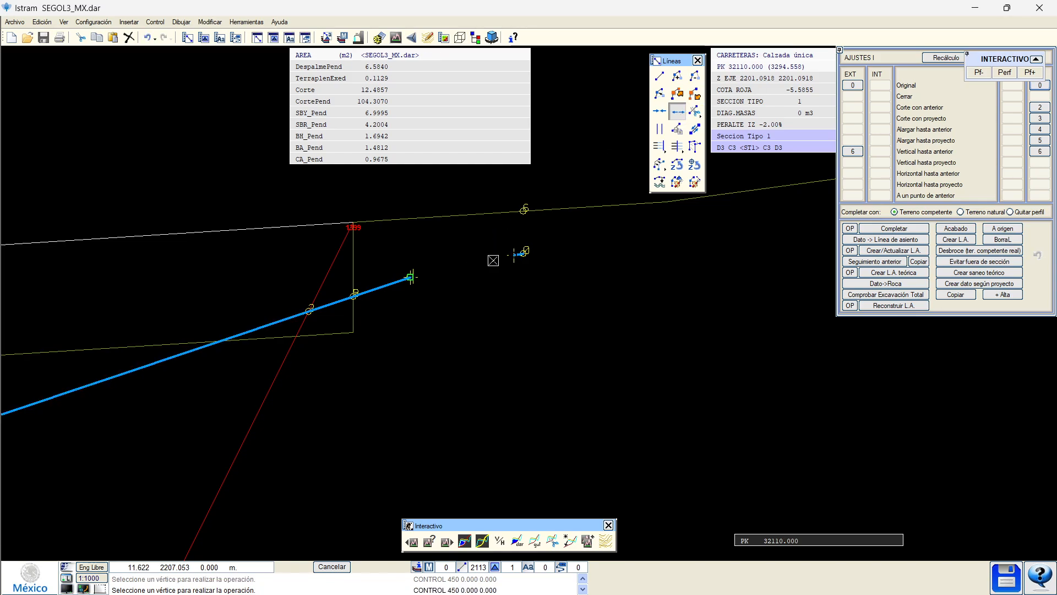
click(935, 61)
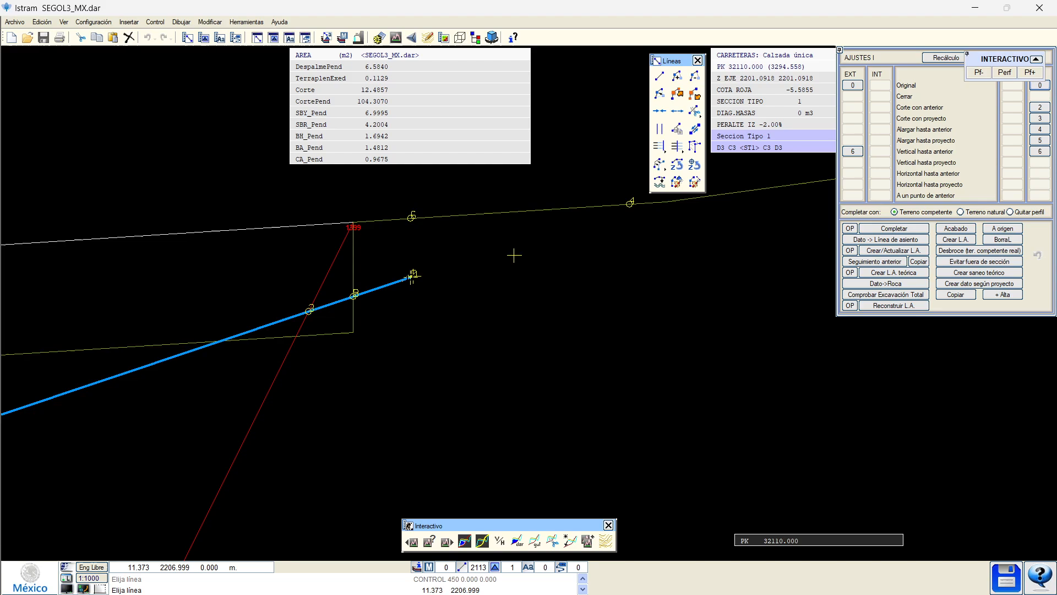
click(394, 281)
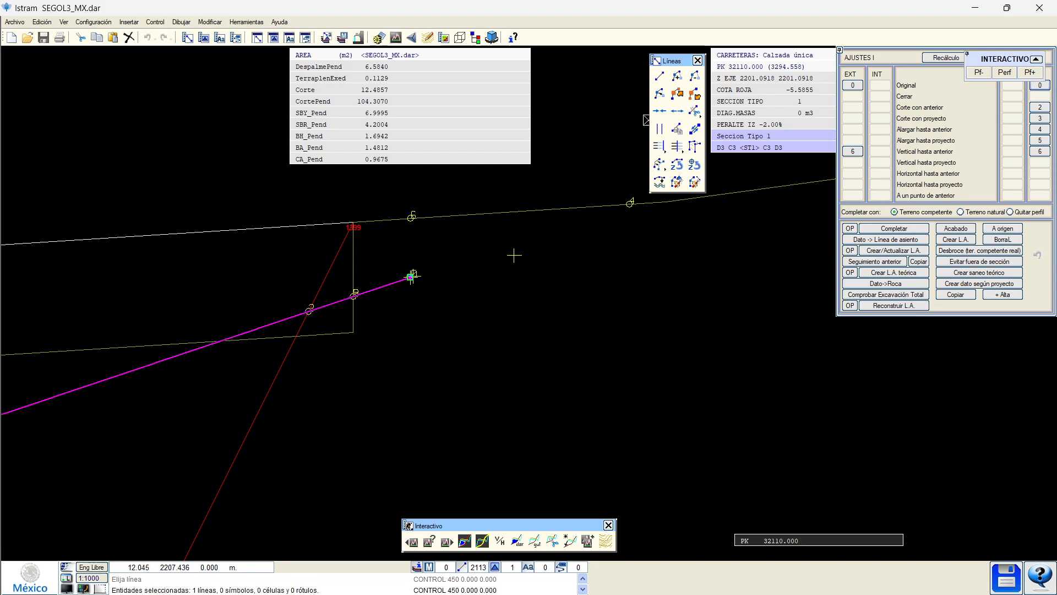
click(698, 80)
scroll(398, 334, down, 2)
scroll(299, 374, up, 1)
click(300, 376)
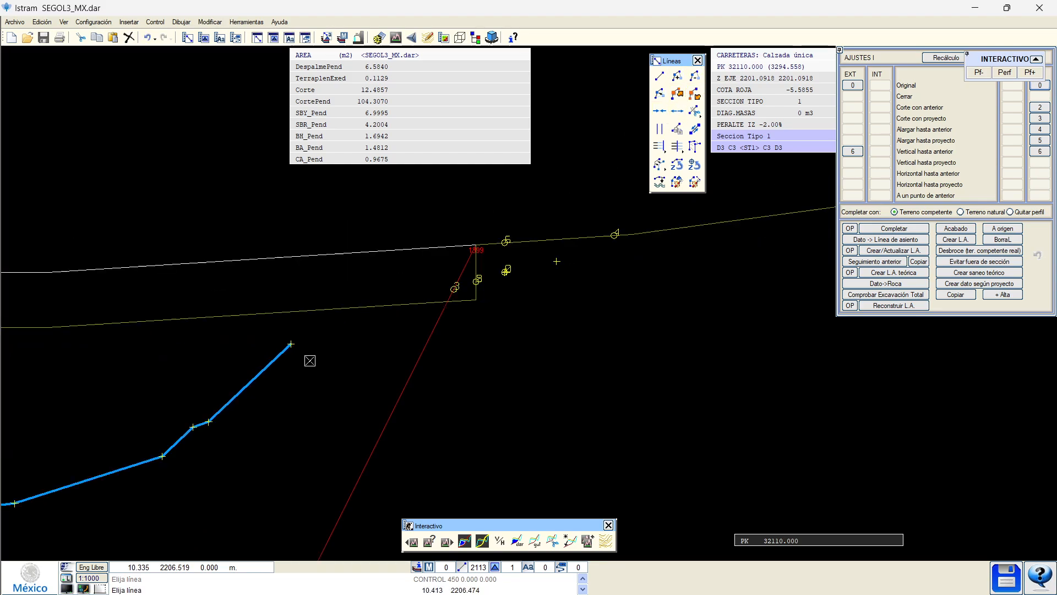
click(935, 59)
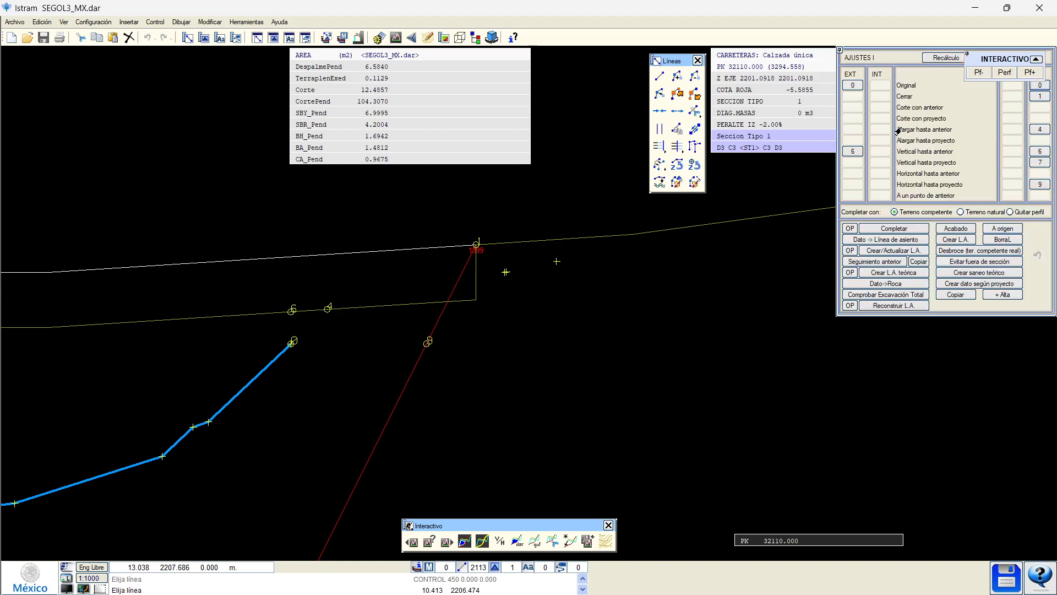
Extend the terrain line to meet the previous line and create the theoretical clearing line.
click(1038, 129)
click(933, 59)
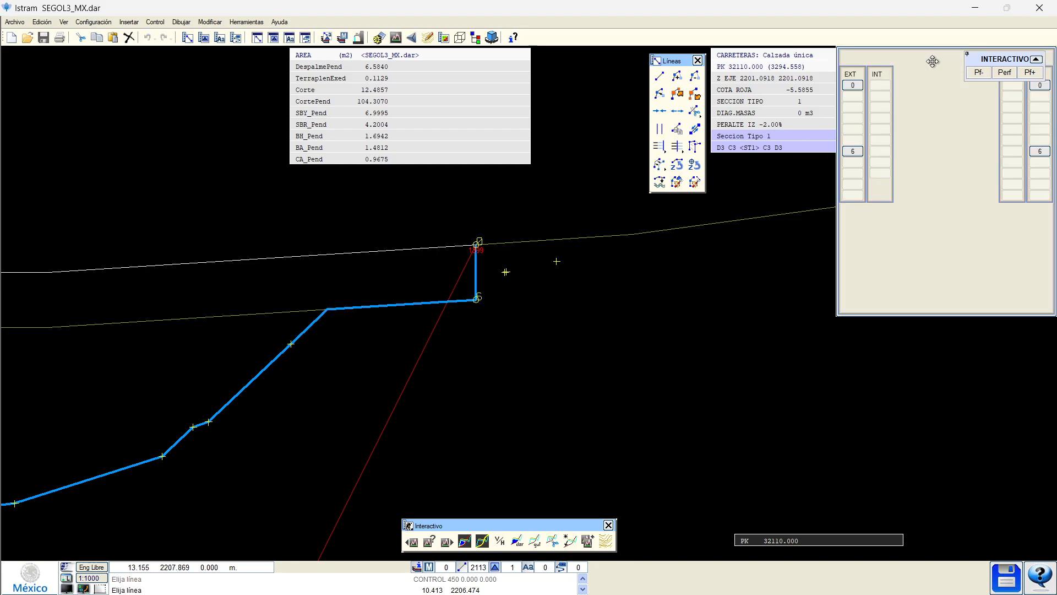
scroll(452, 347, down, 1)
middle_drag(460, 343, 591, 343)
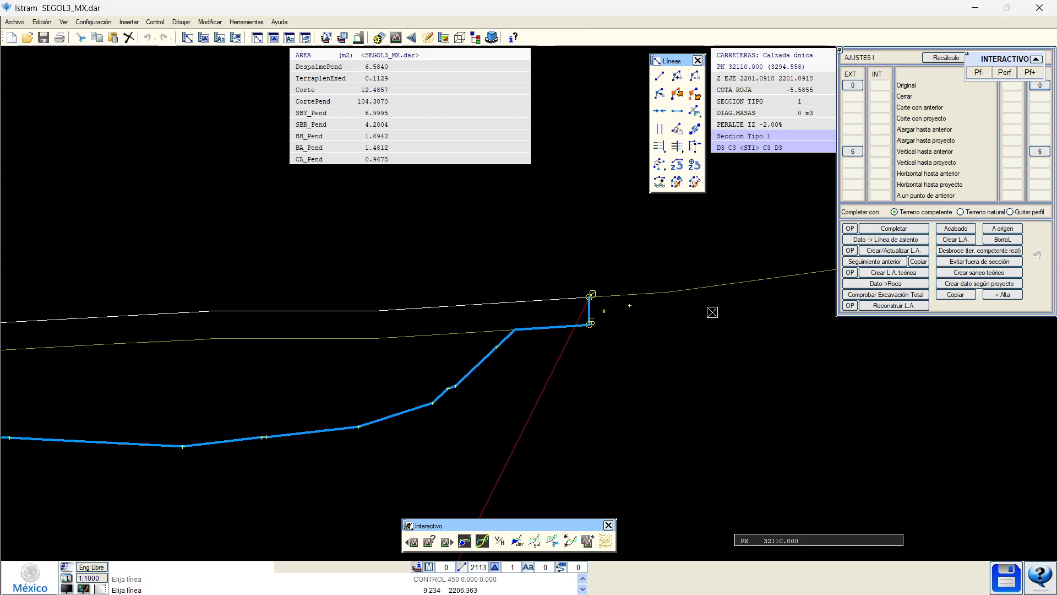
click(887, 273)
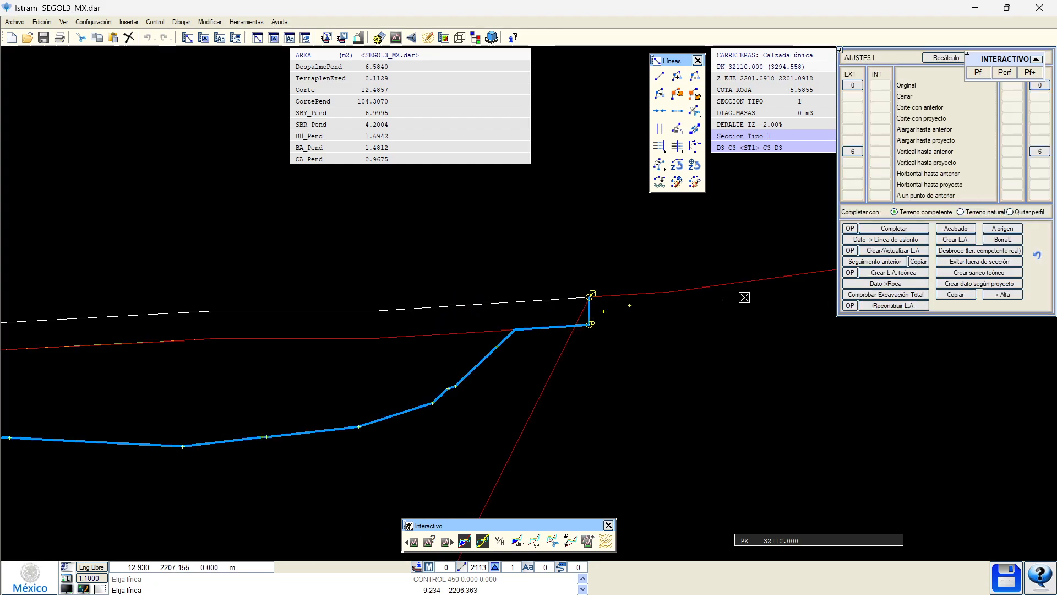
scroll(470, 355, down, 2)
middle_drag(375, 343, 572, 289)
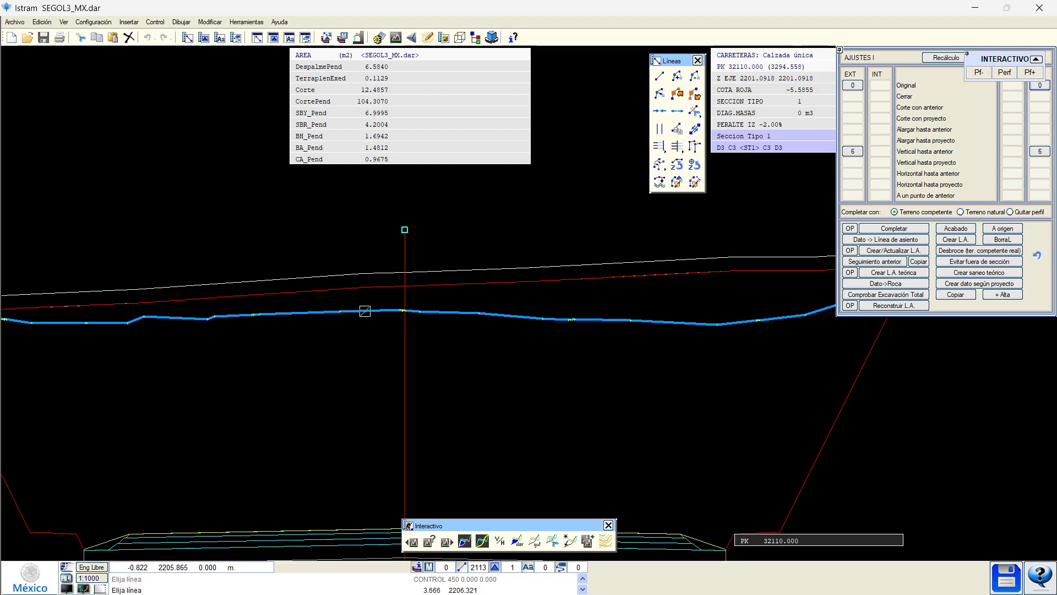
Calculate the areas, view the Corte and CortePend fills, then return to AJUSTES I.
click(464, 540)
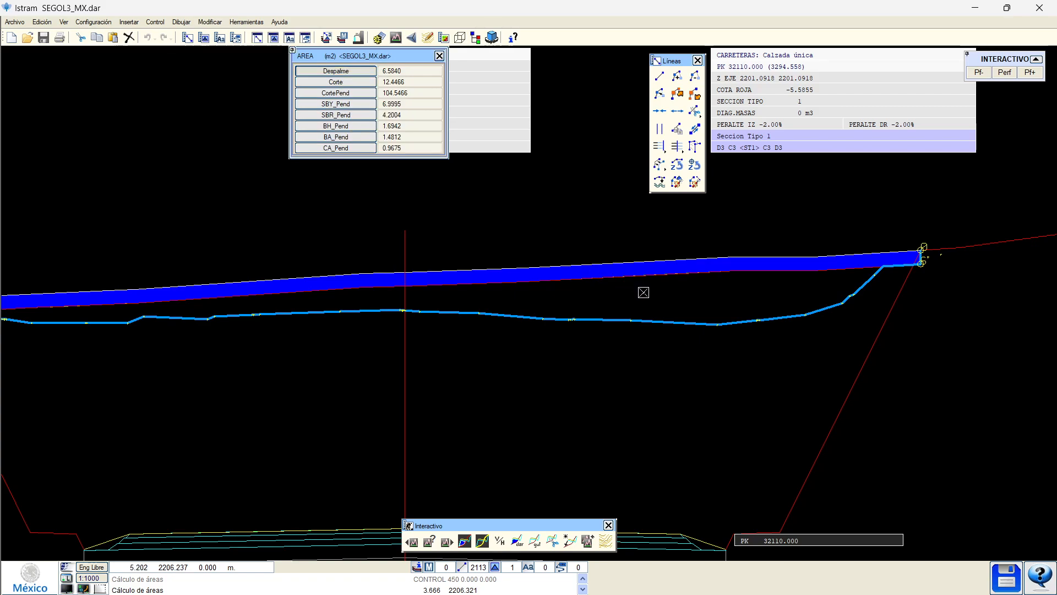
click(345, 84)
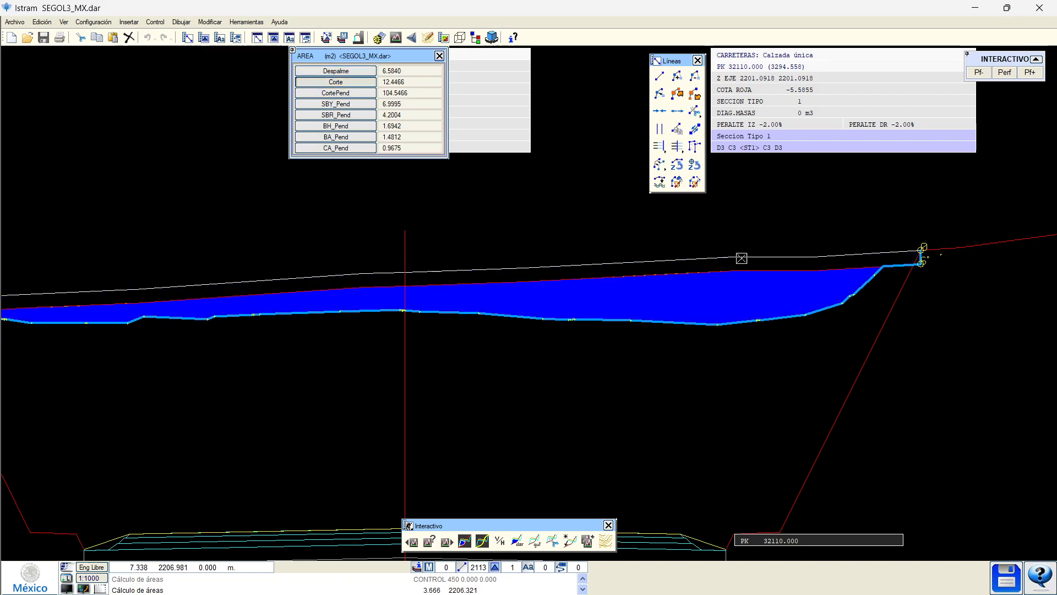
middle_drag(161, 285, 539, 301)
click(346, 94)
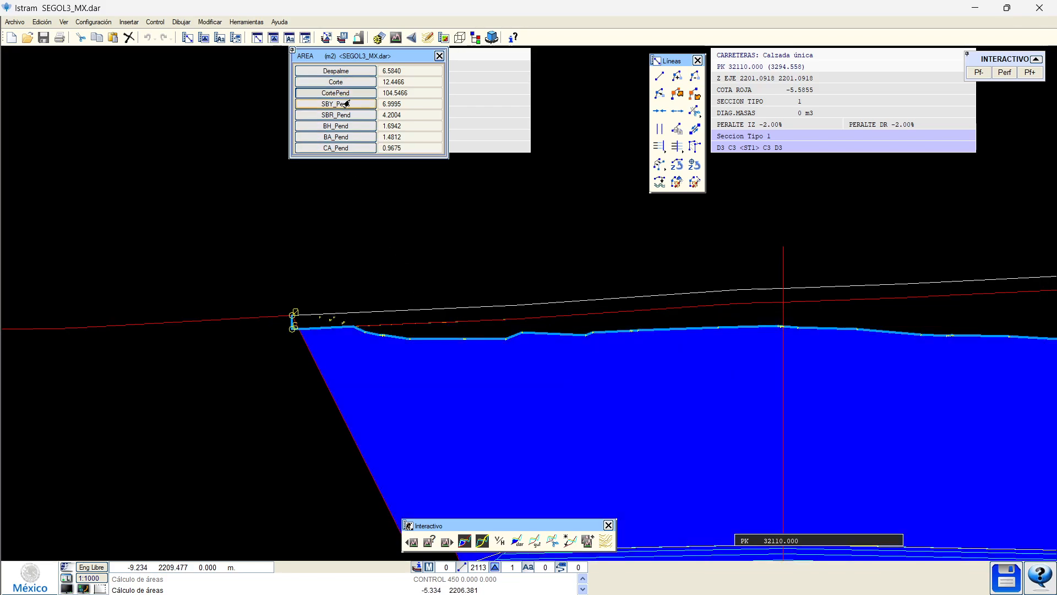
middle_drag(486, 421, 369, 334)
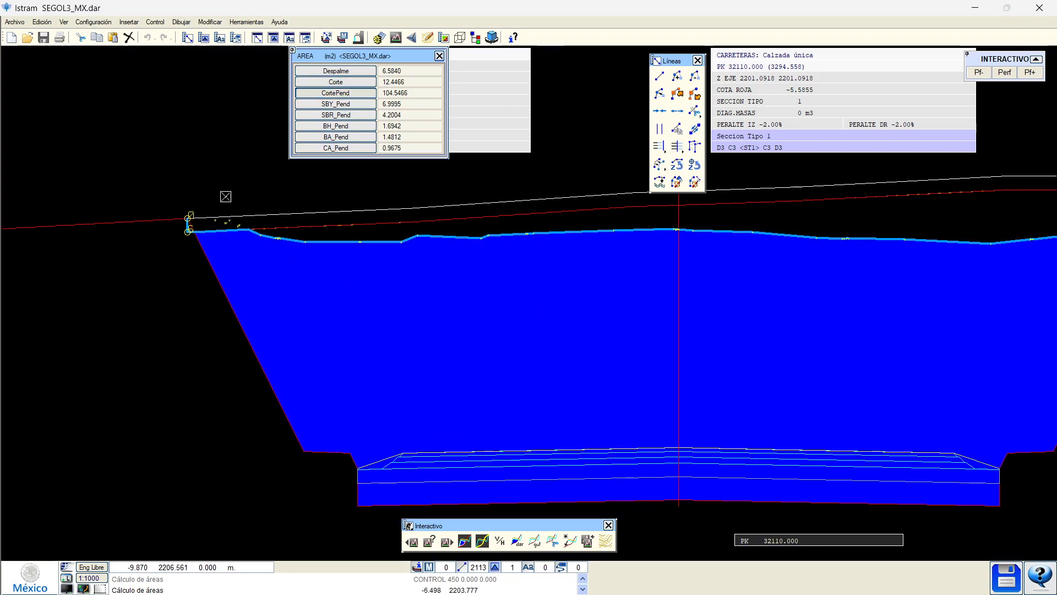
scroll(236, 205, up, 2)
right_click(312, 205)
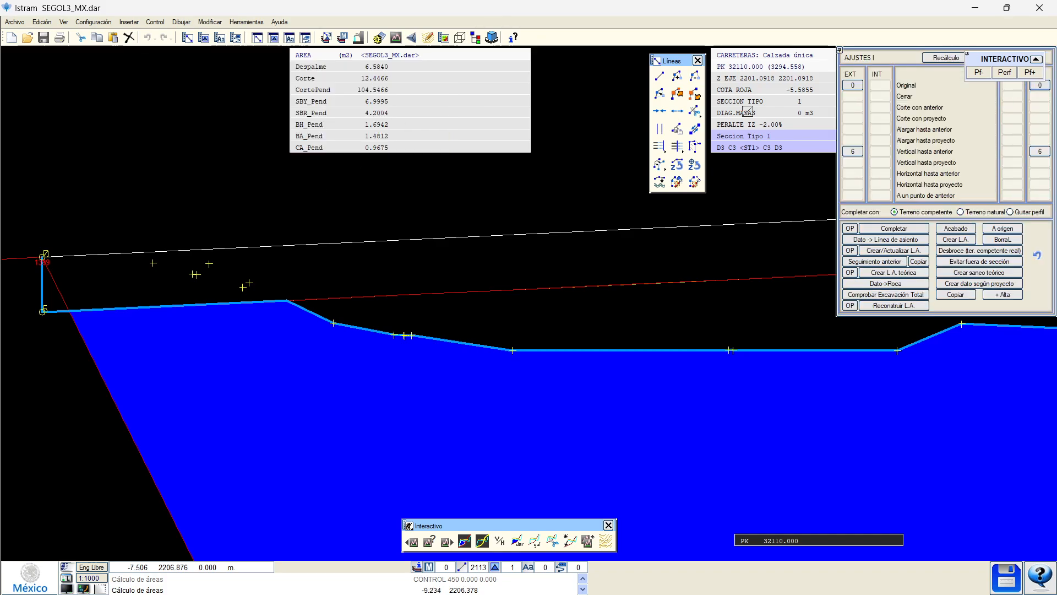
Raise the Asiento line's vertices up toward the ground line.
click(939, 61)
click(323, 298)
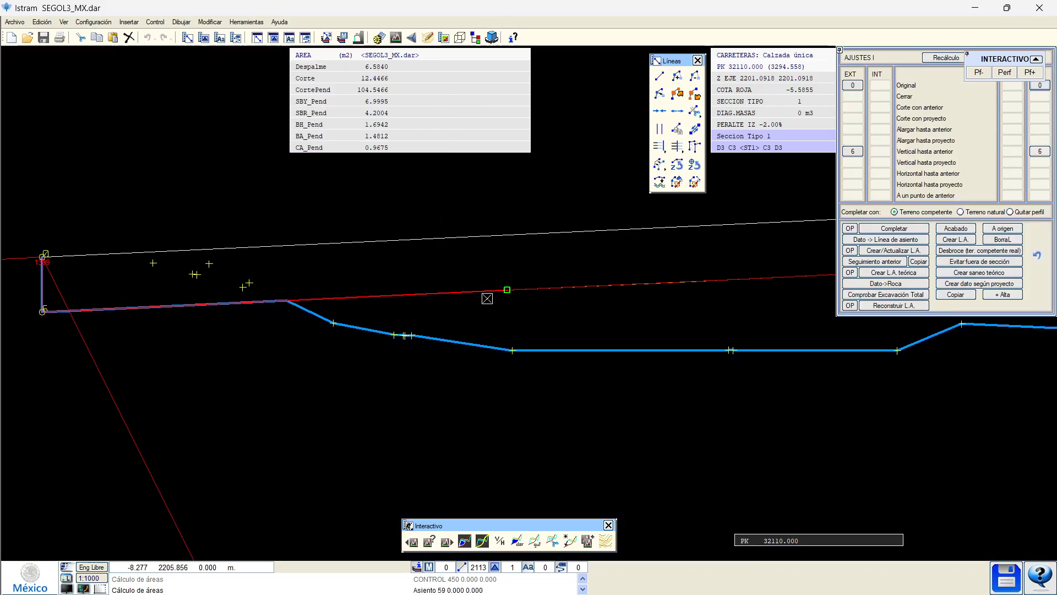
click(503, 290)
click(507, 289)
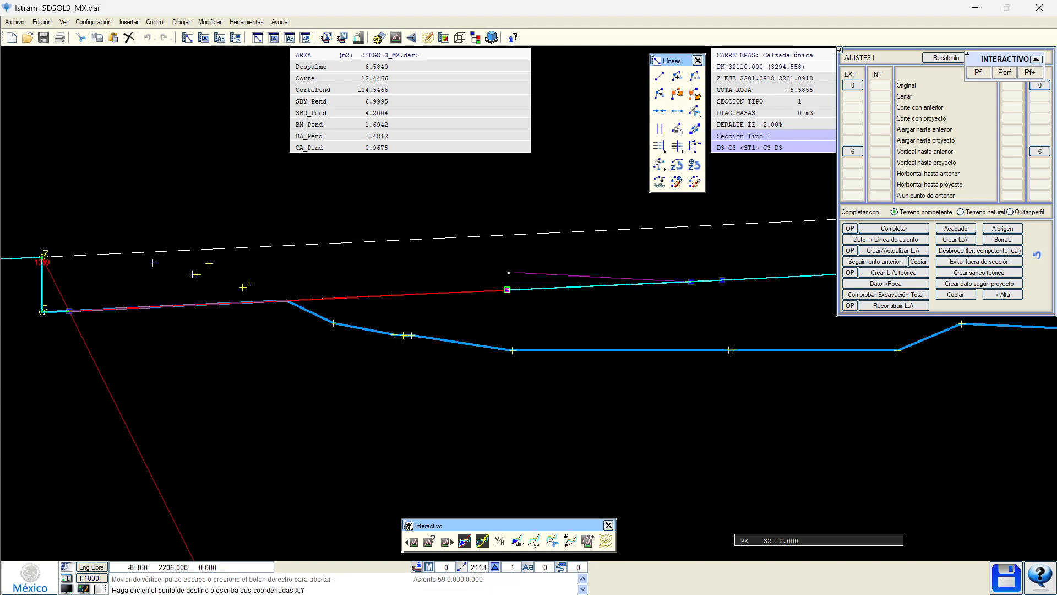
click(509, 267)
click(691, 281)
click(688, 259)
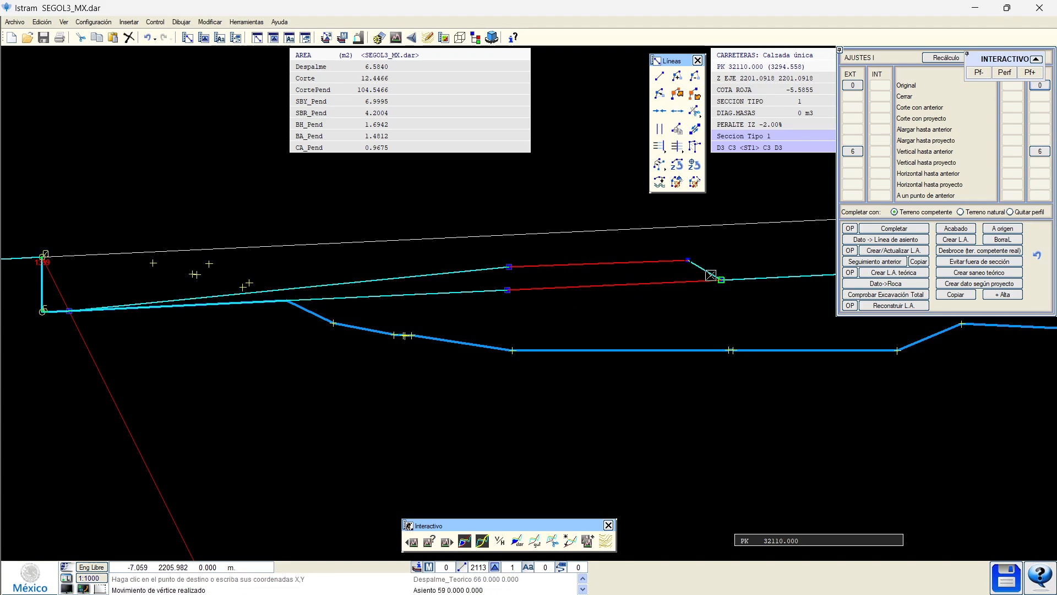
click(721, 280)
click(736, 255)
click(722, 280)
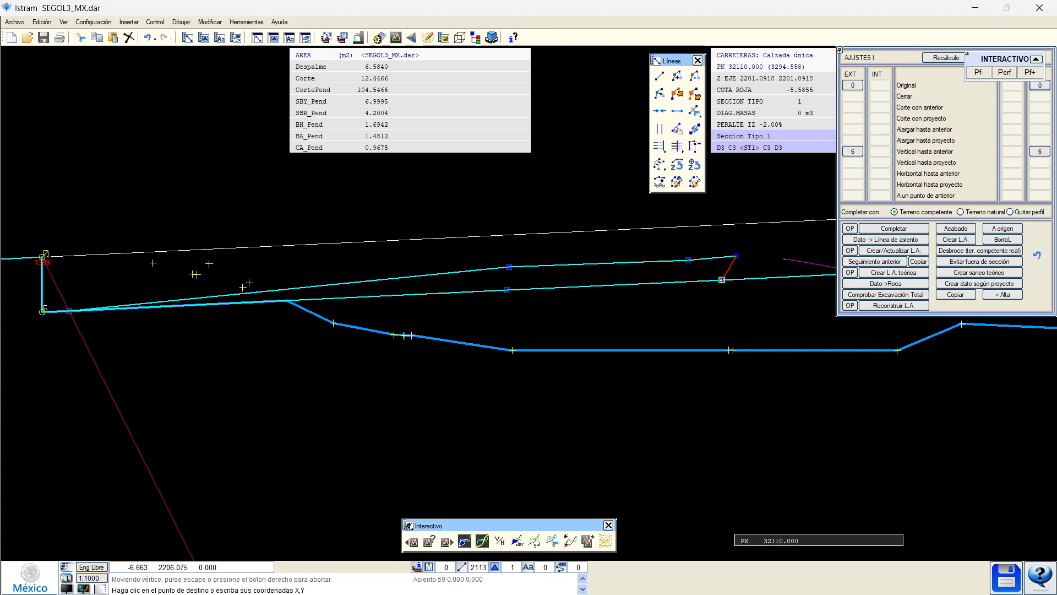
click(794, 255)
middle_drag(790, 262, 748, 262)
scroll(742, 264, up, 4)
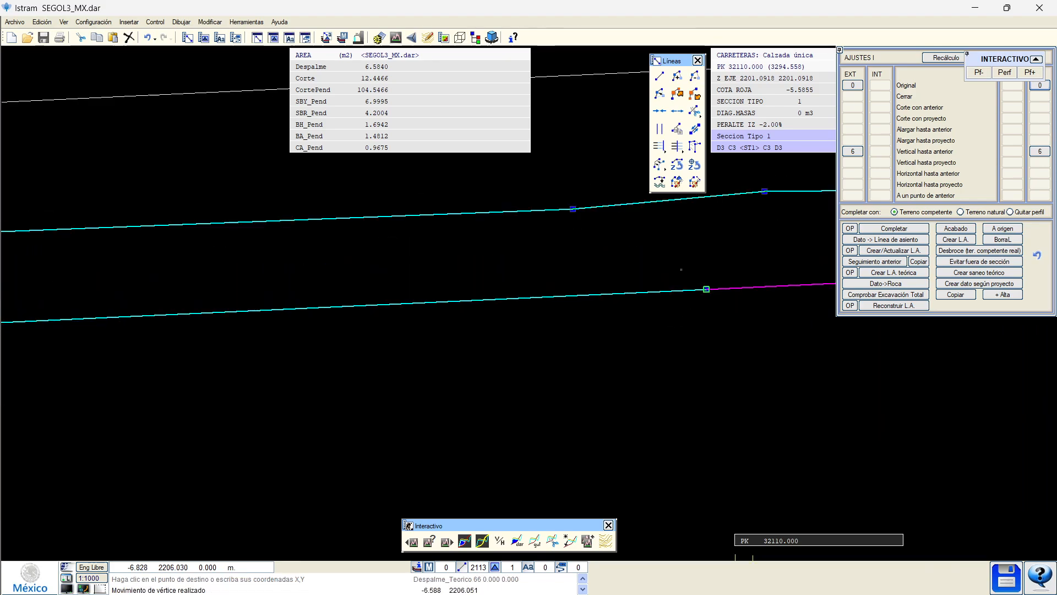
scroll(625, 266, down, 4)
right_click(620, 267)
Raise the Despalme_Teorico line's vertices closer to the ground.
middle_drag(592, 287, 507, 299)
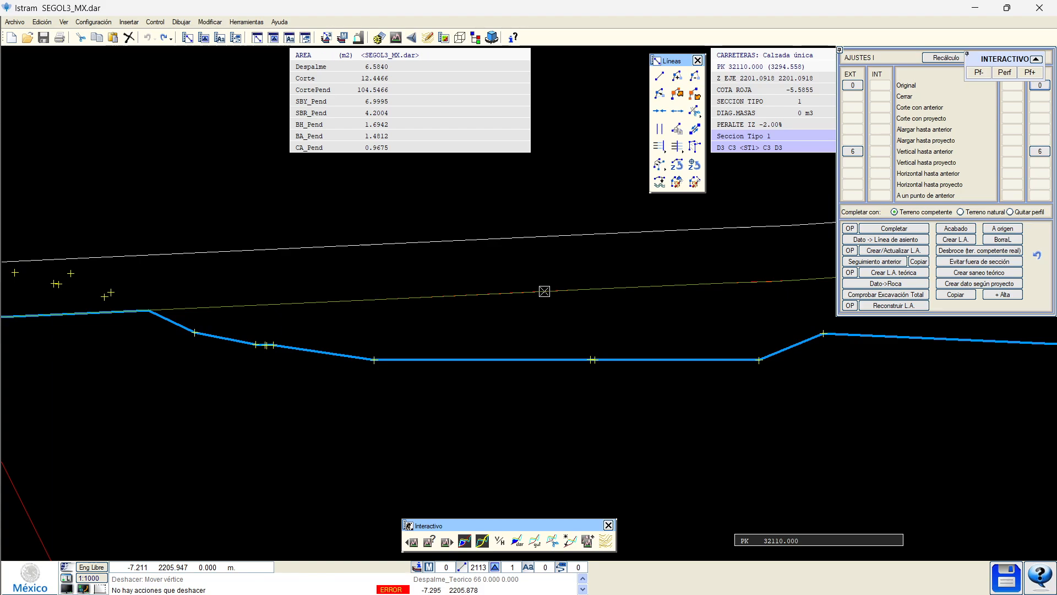
click(540, 292)
click(573, 313)
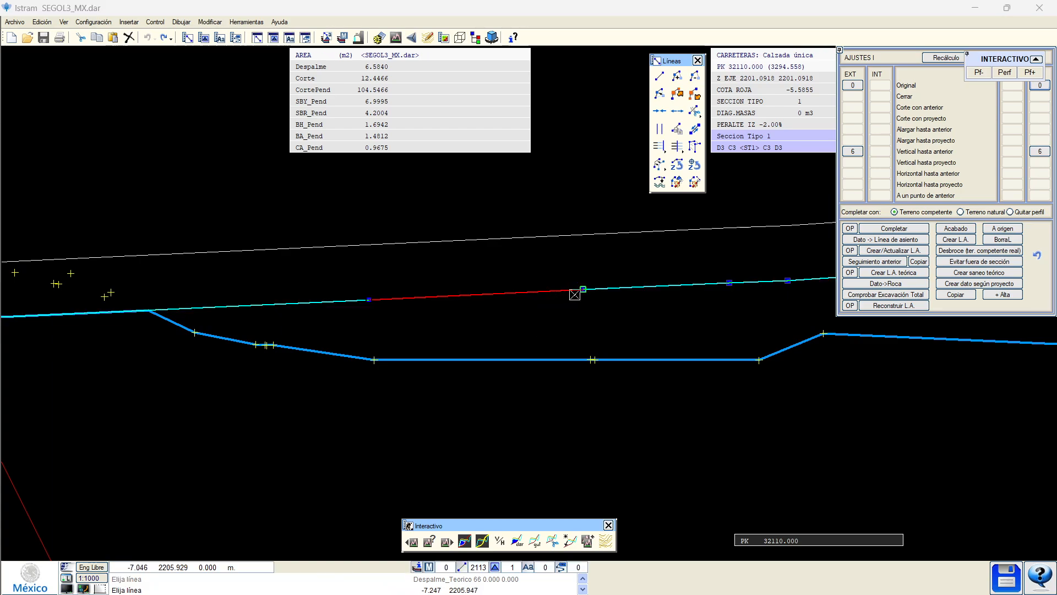
click(583, 289)
click(580, 266)
click(377, 295)
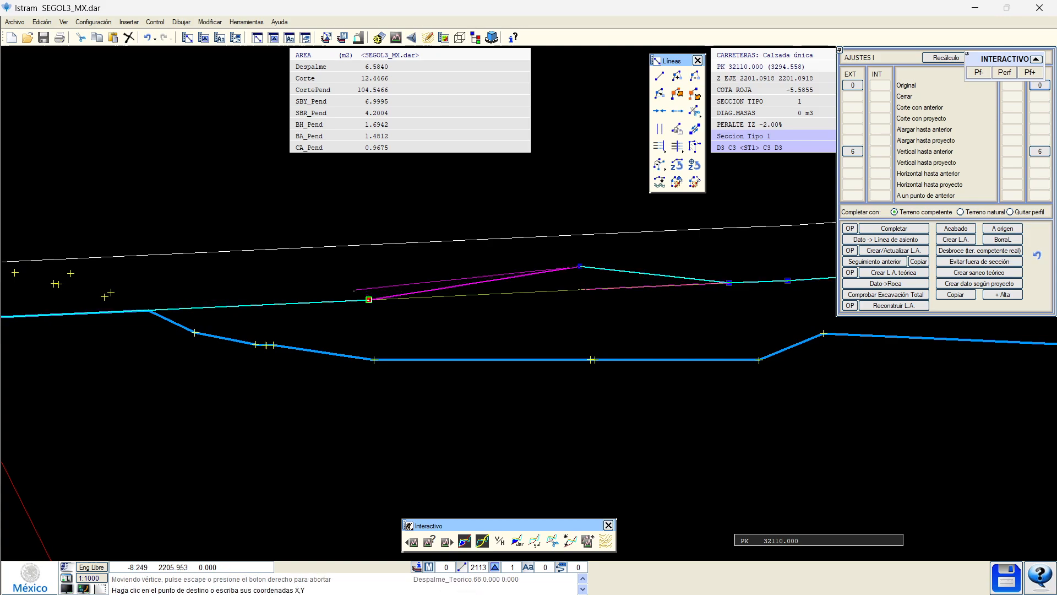
click(323, 282)
click(730, 284)
click(720, 259)
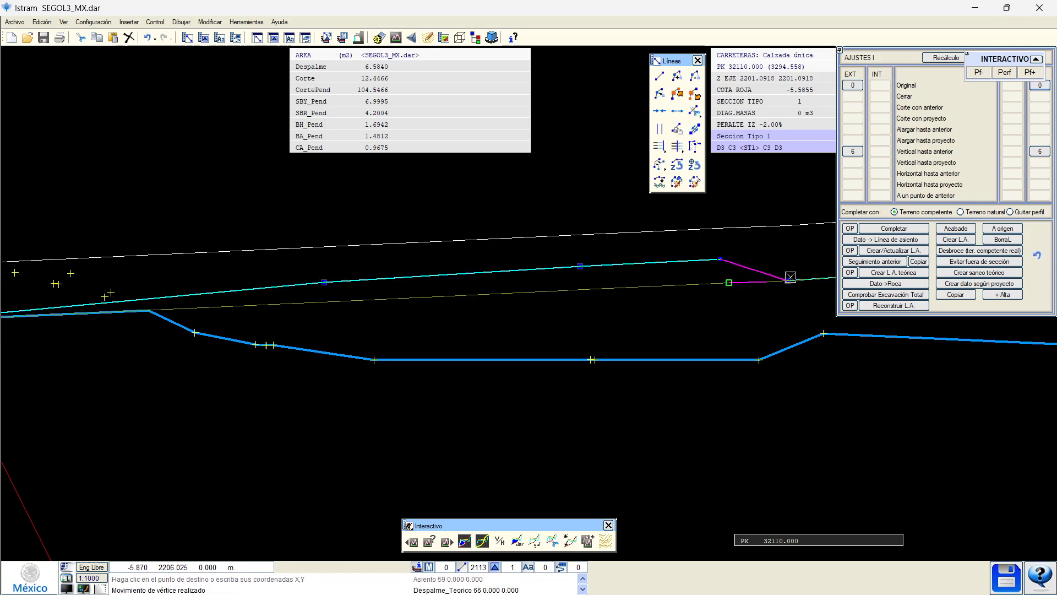
middle_drag(790, 277, 583, 306)
click(581, 309)
click(673, 278)
right_click(720, 272)
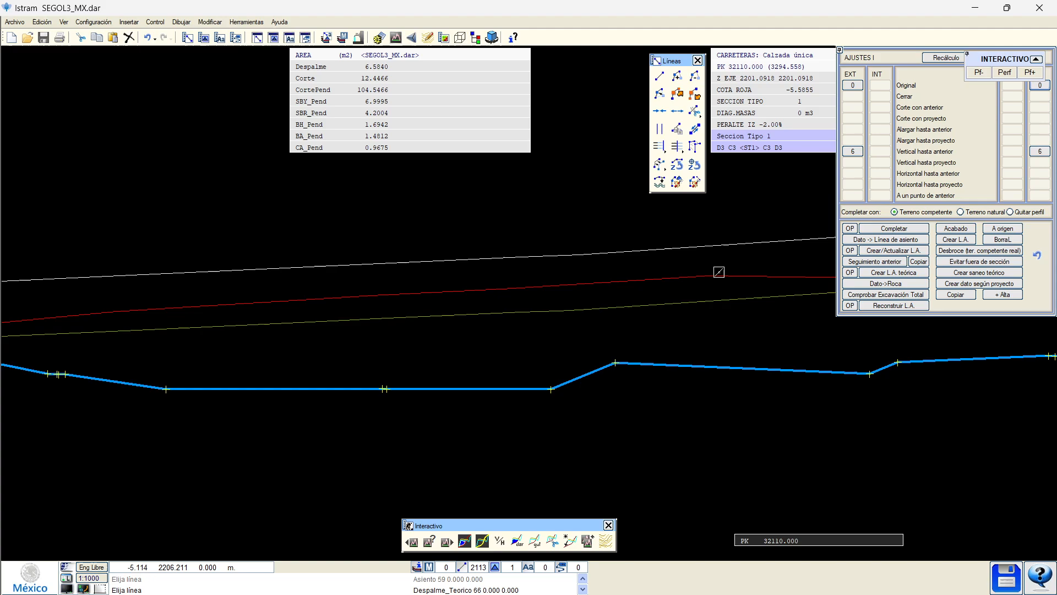
Recalculate the section areas for PK 32110.000.
scroll(523, 287, down, 2)
scroll(443, 288, up, 2)
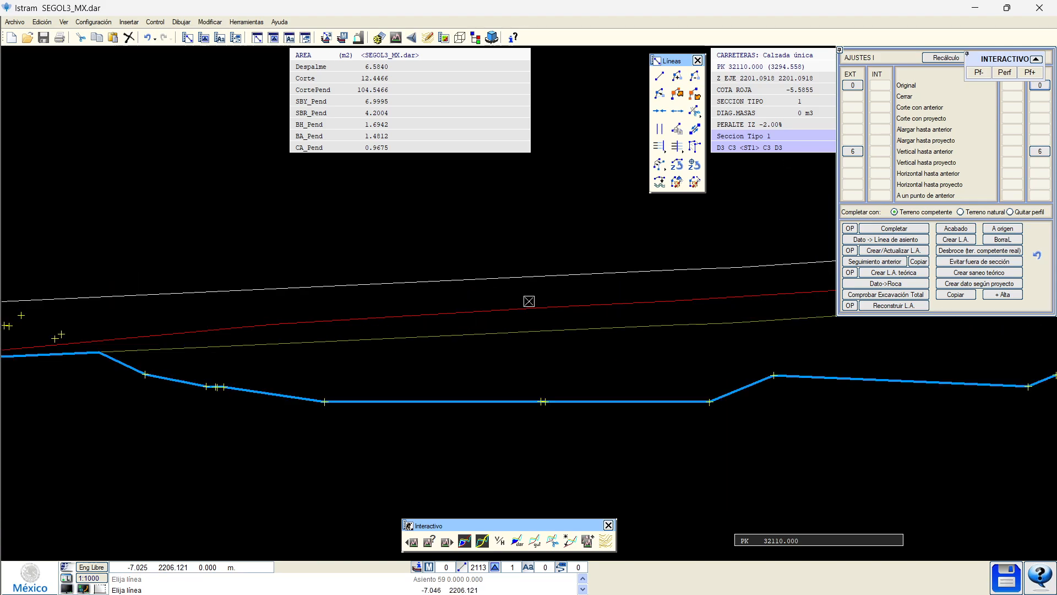
click(482, 540)
Display the Corte, CortePend, Despalme and DespalmePend area fills in turn.
click(338, 92)
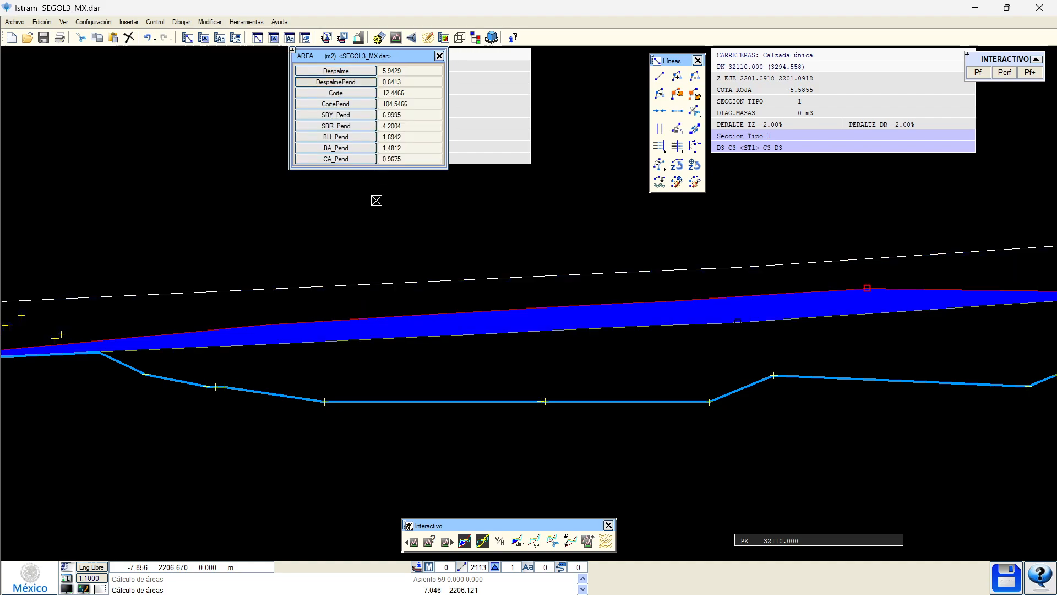
click(348, 102)
scroll(490, 347, down, 2)
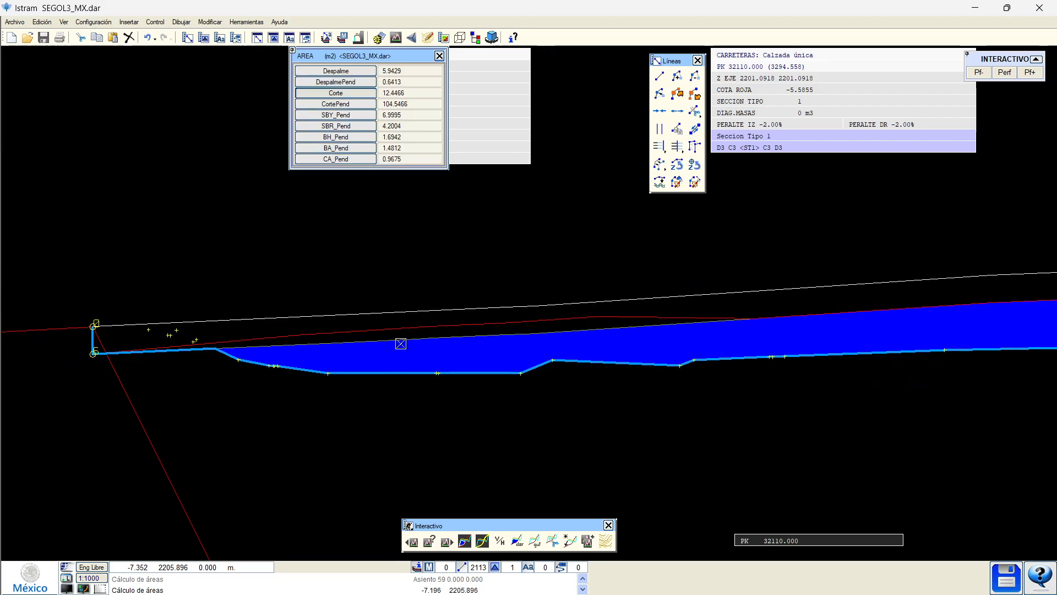
scroll(452, 338, up, 2)
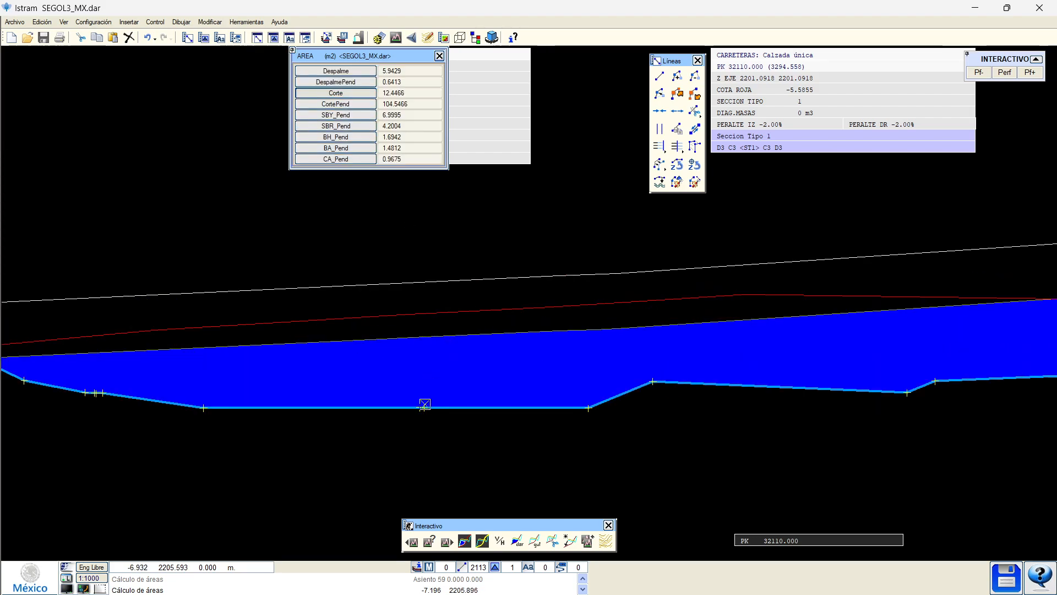
click(334, 83)
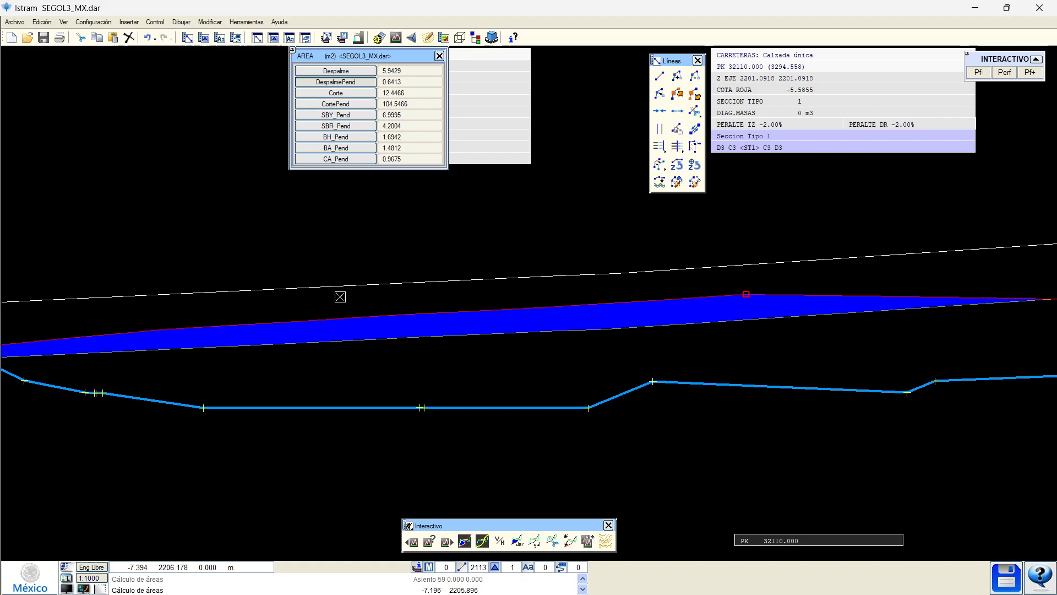
scroll(515, 292, down, 1)
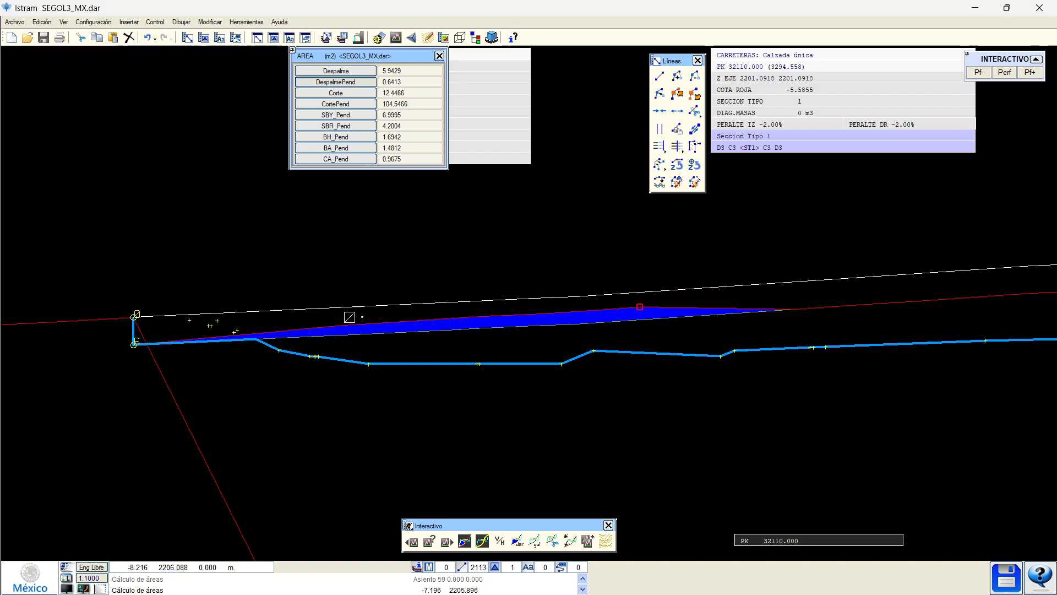
click(349, 82)
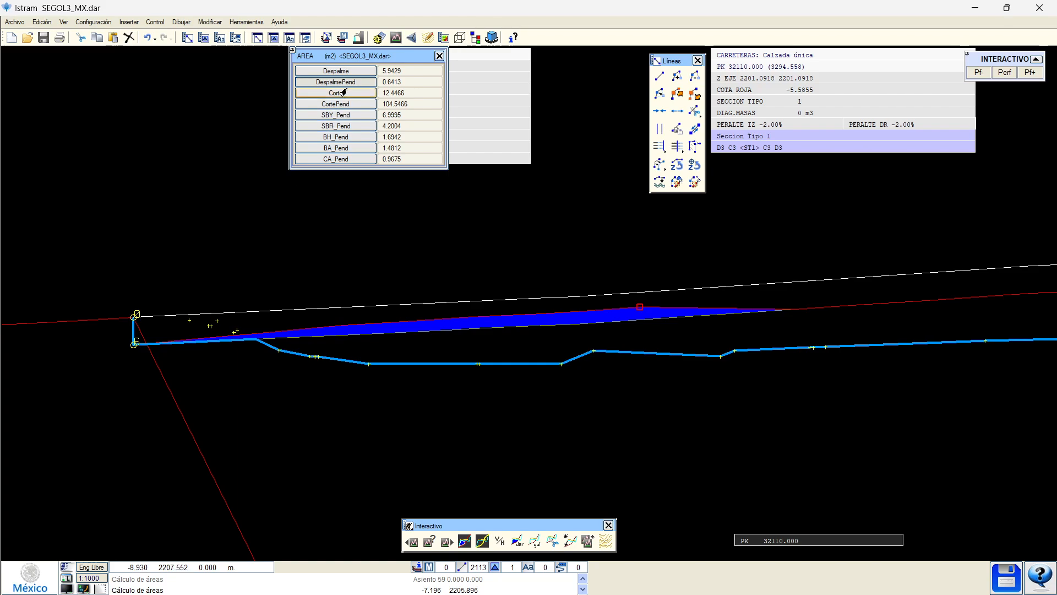
Open the SUP TIPO LINEA list and highlight TerrenoNatural, then Asiento.
click(499, 541)
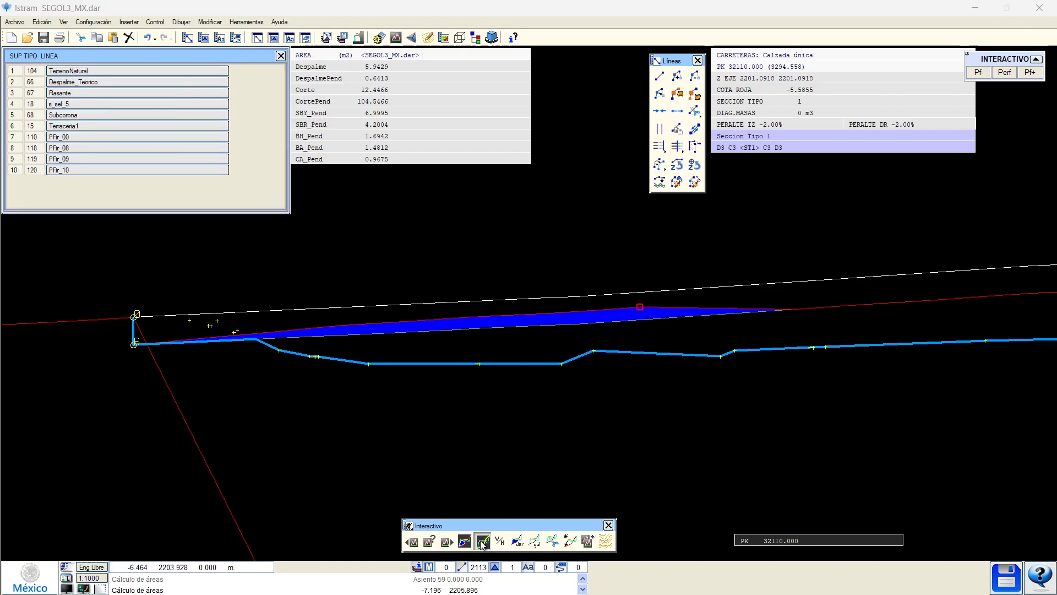
click(137, 71)
scroll(211, 296, down, 3)
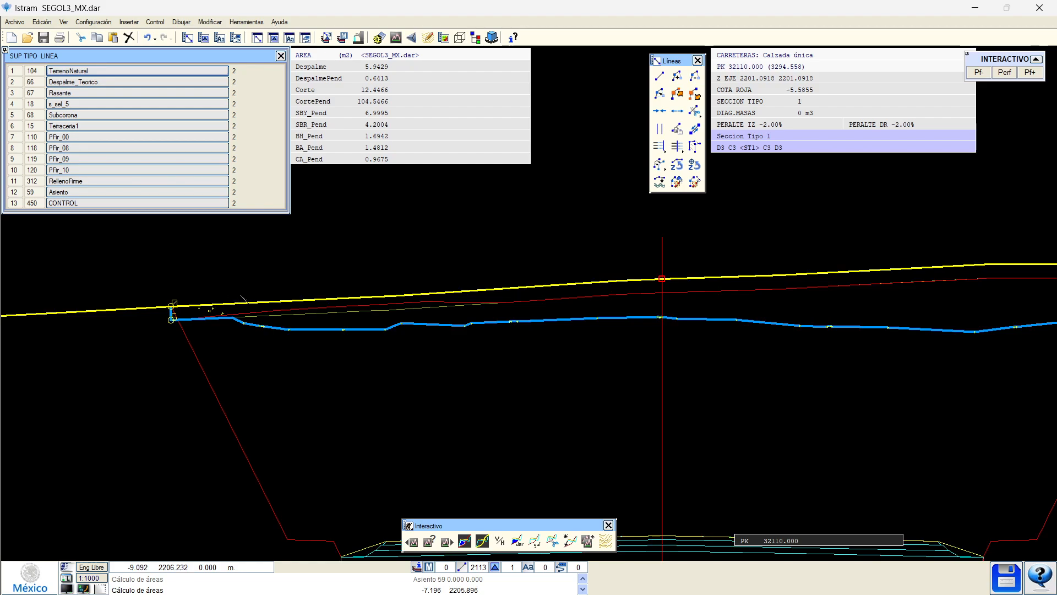
scroll(243, 313, up, 1)
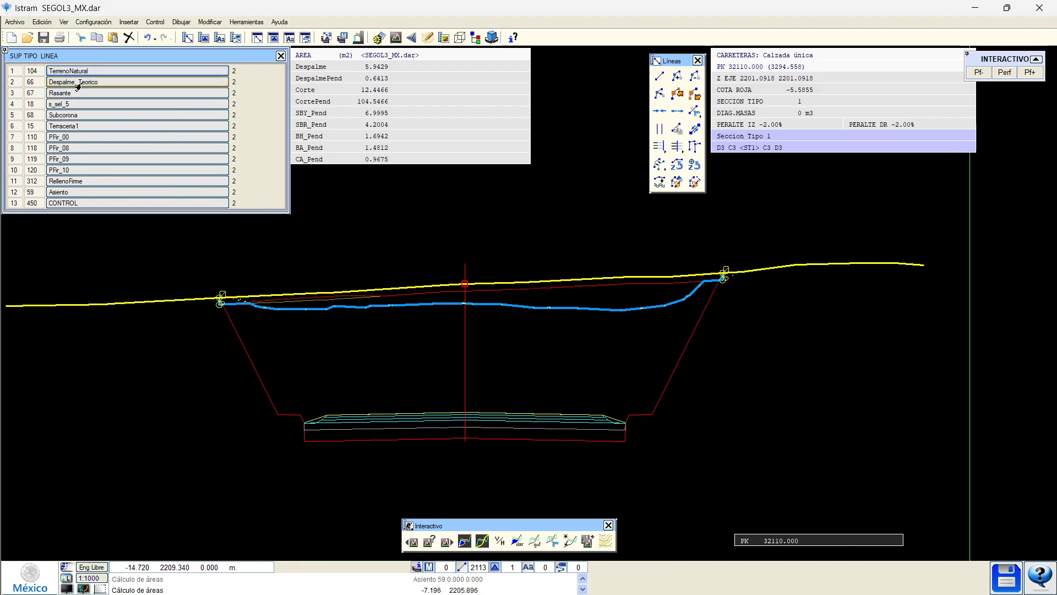
click(54, 193)
scroll(193, 289, up, 3)
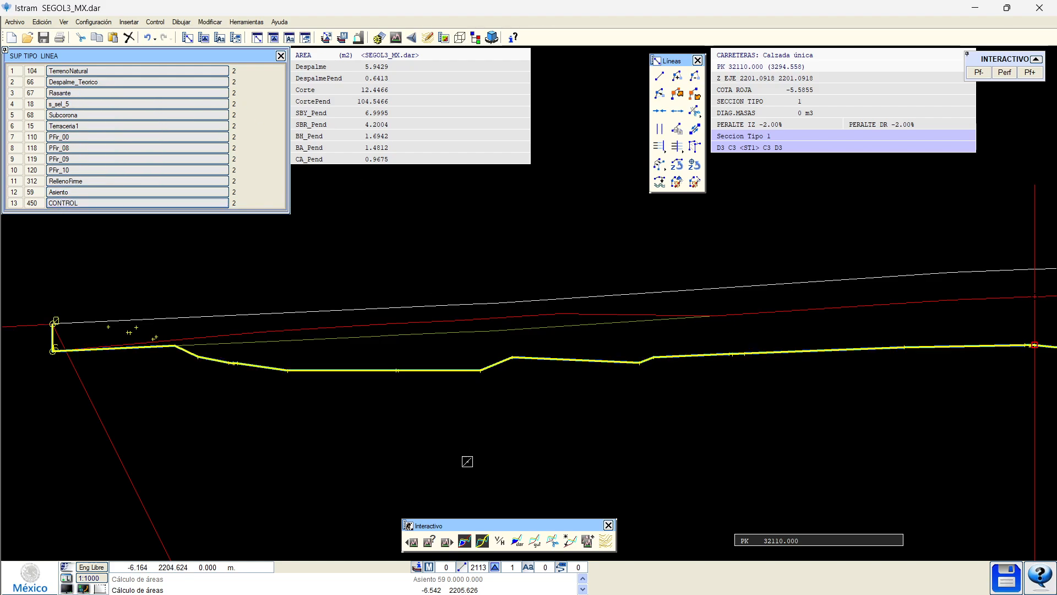
Display the Corte cut and DespalmePend area fills on the PK 32110 cross-section.
click(462, 543)
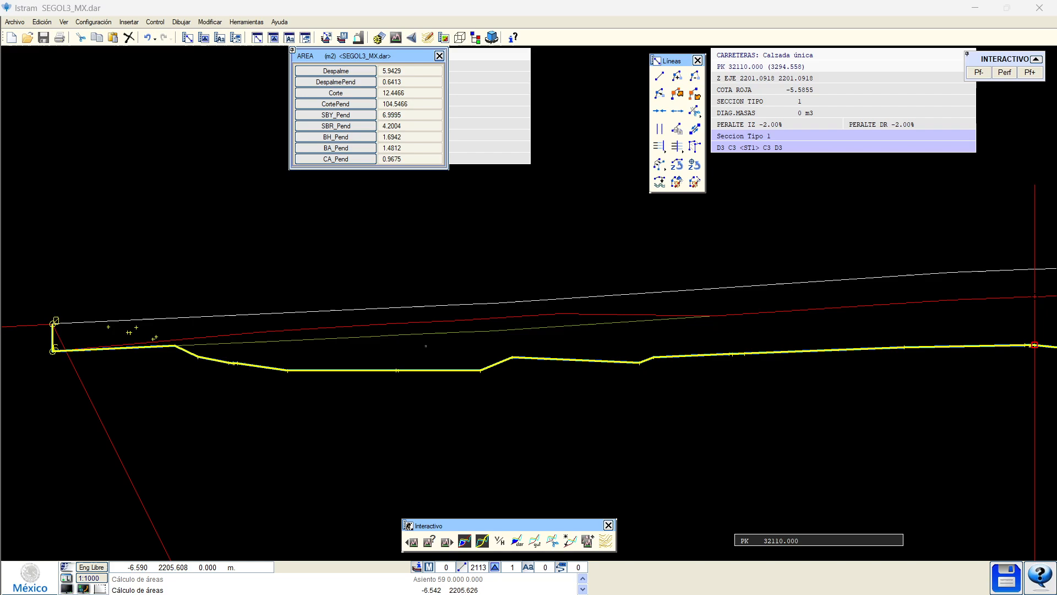
click(330, 94)
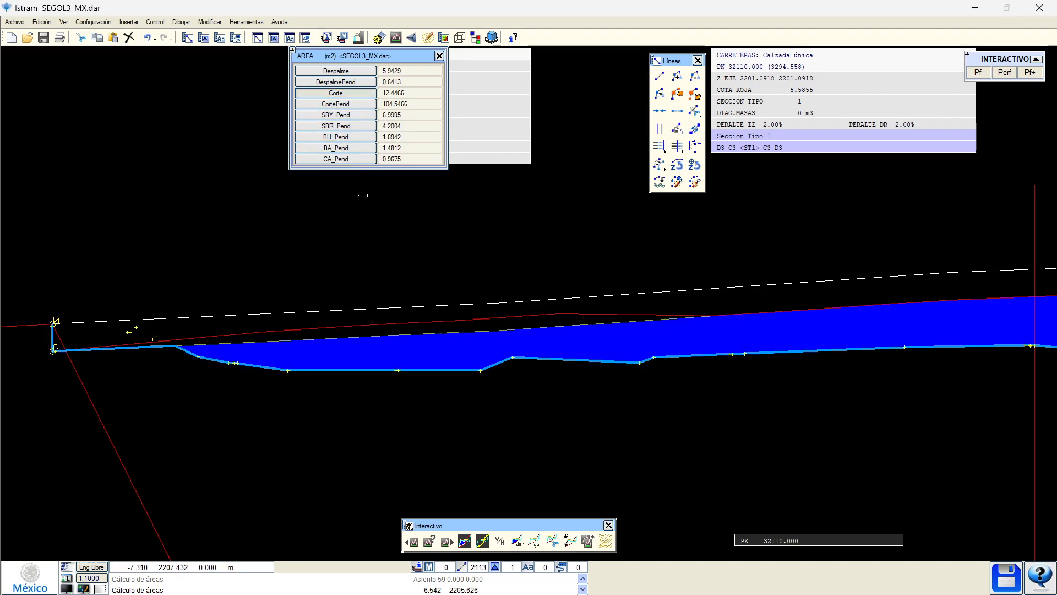
click(336, 82)
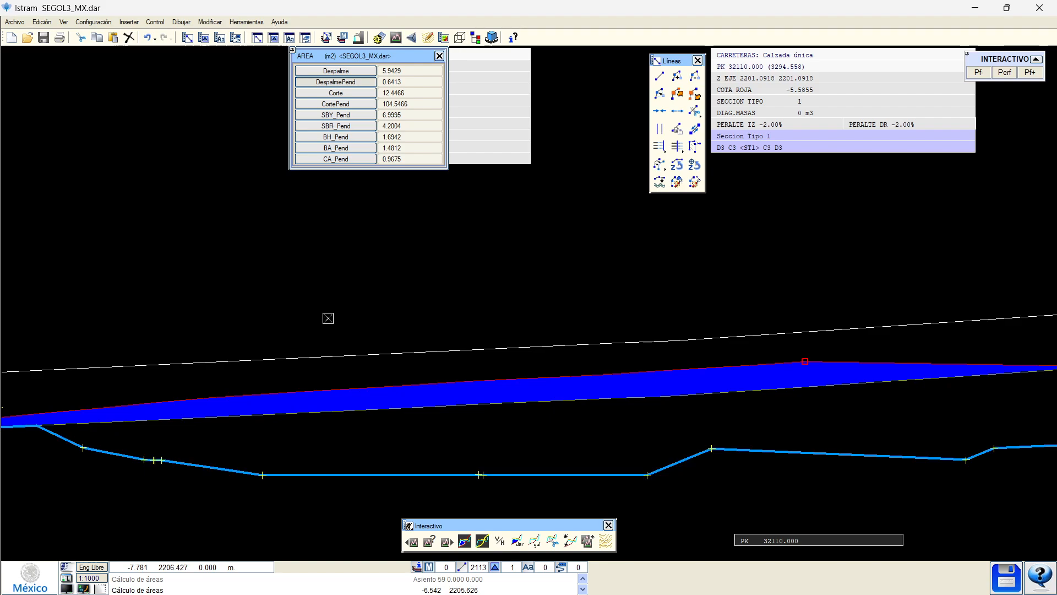
middle_drag(419, 416, 399, 360)
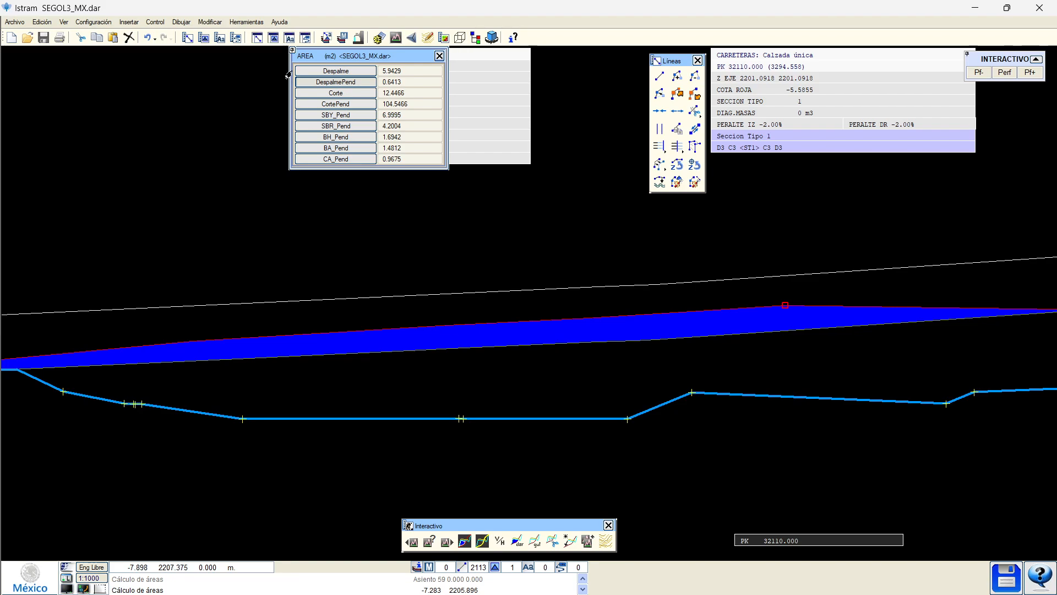
click(336, 93)
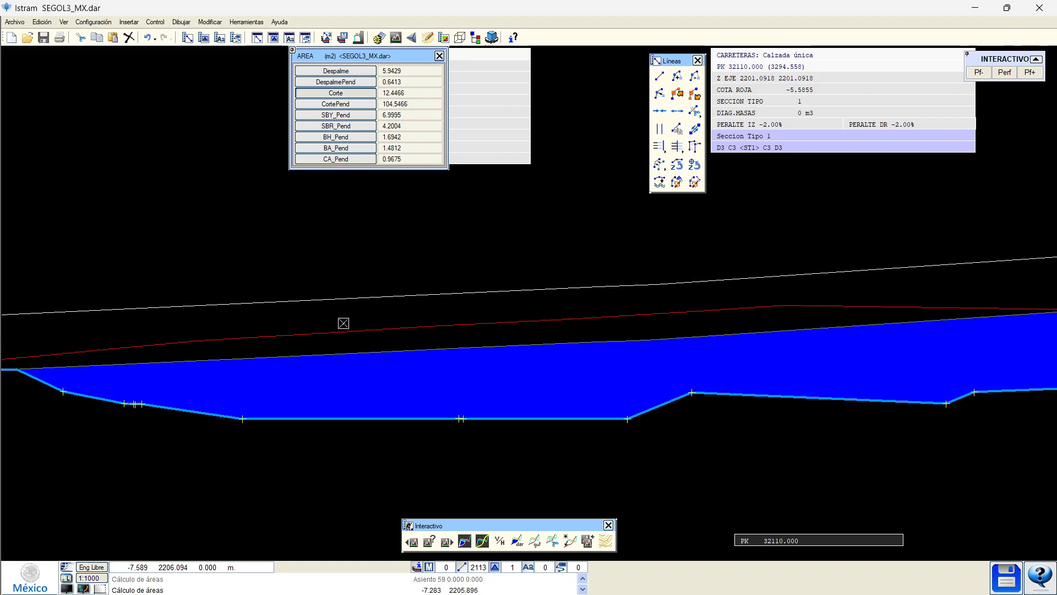
Reframe the PK 32110 section and show the DespalmePend pending stripping area again.
scroll(343, 323, down, 3)
middle_drag(508, 276, 389, 286)
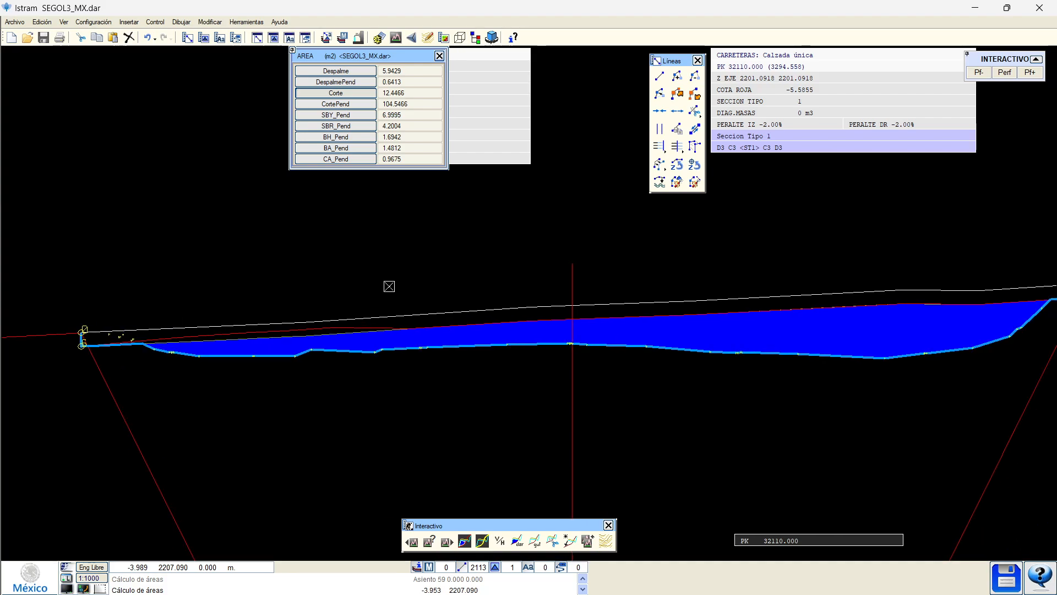
key(Escape)
middle_drag(501, 279, 458, 329)
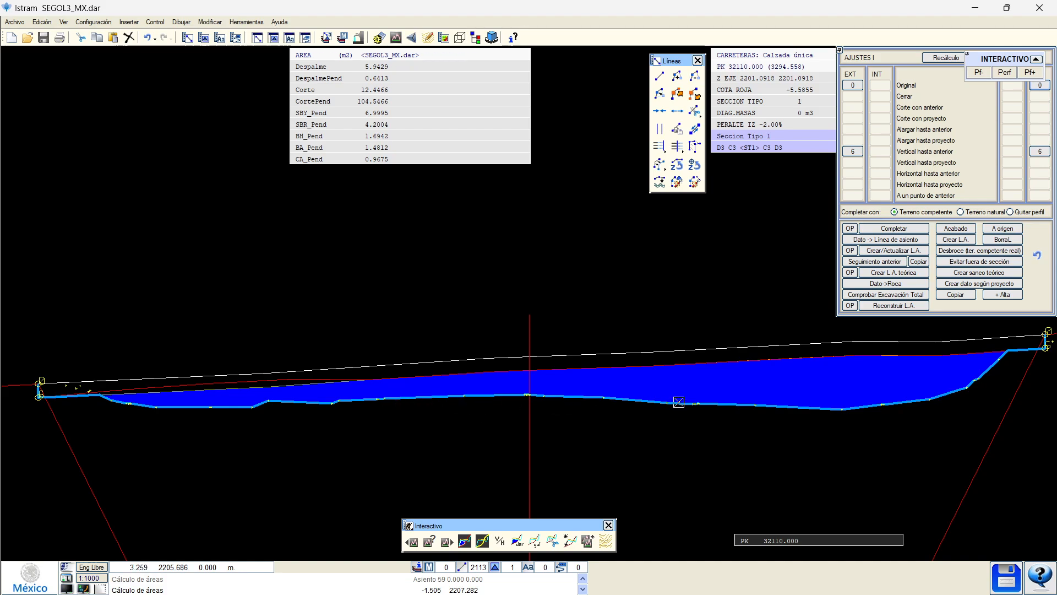
mouse_move(465, 420)
middle_down()
mouse_move(427, 342)
mouse_move(404, 406)
middle_up()
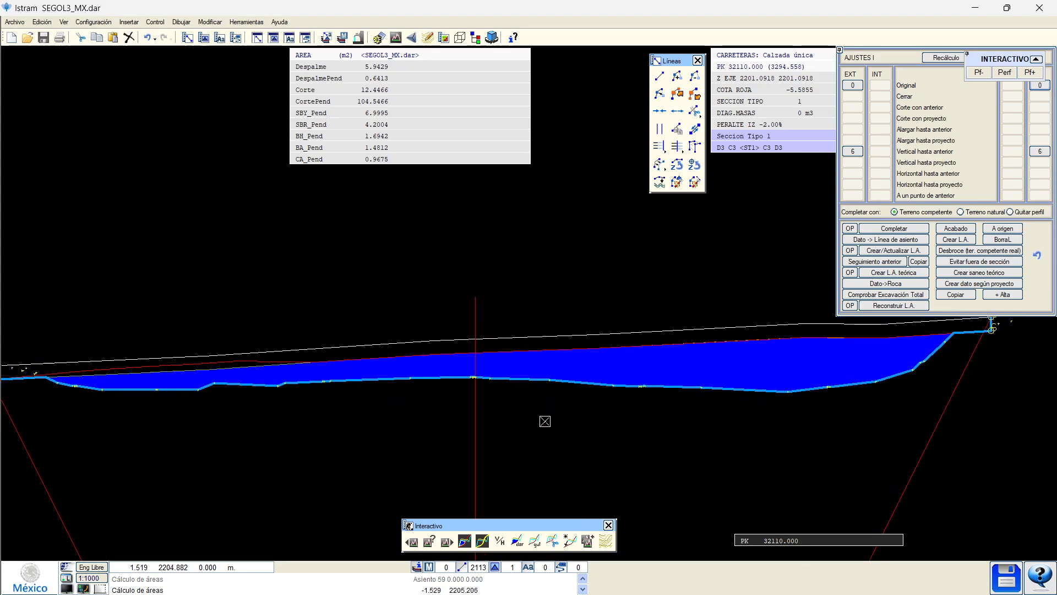
scroll(126, 374, up, 1)
click(465, 541)
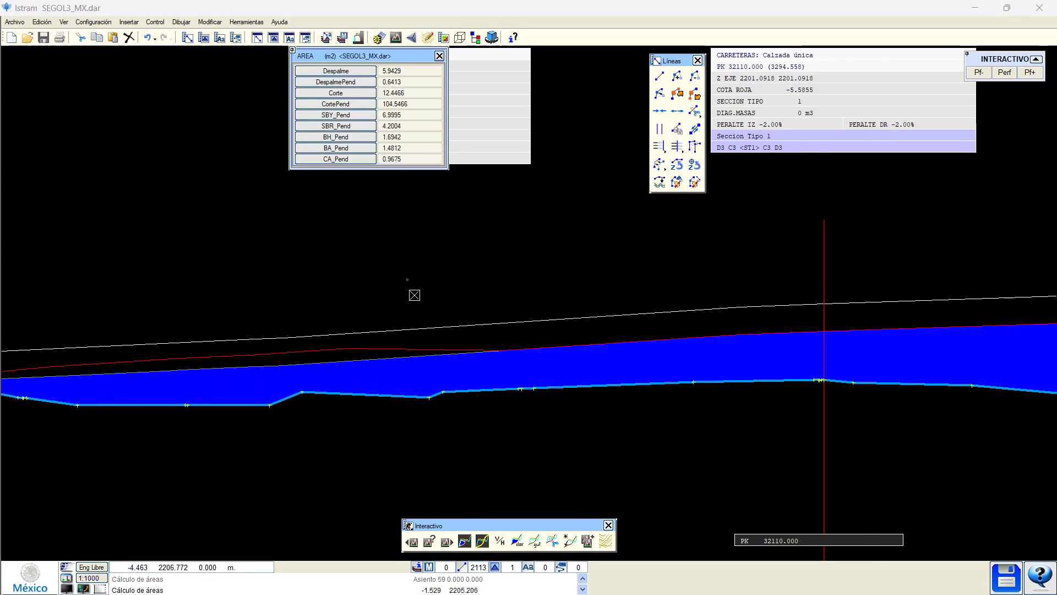
click(335, 81)
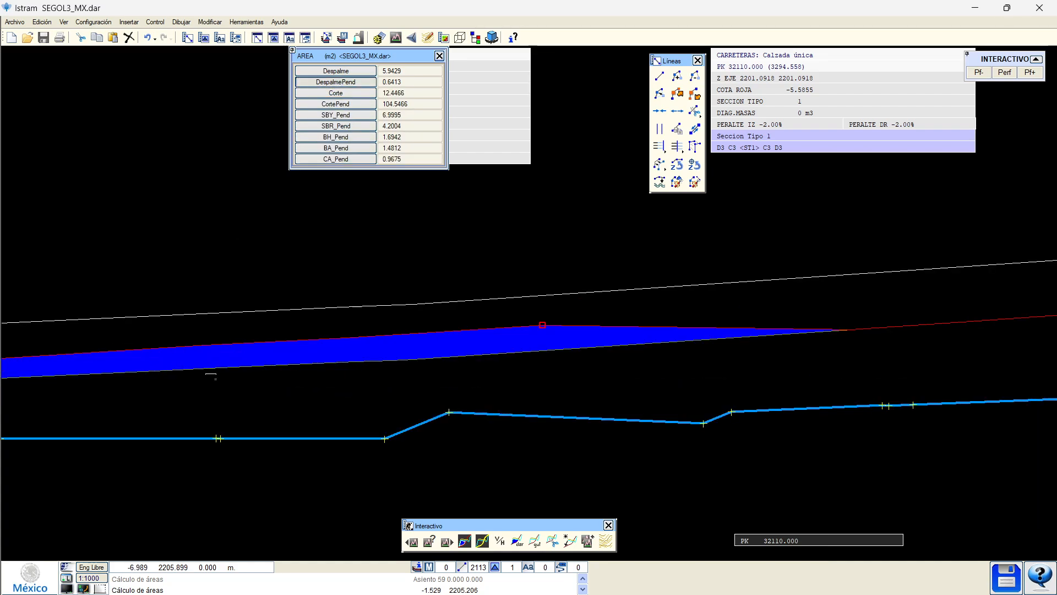
Check the section's left end, then advance to cross-section PK 32120.
scroll(666, 346, down, 2)
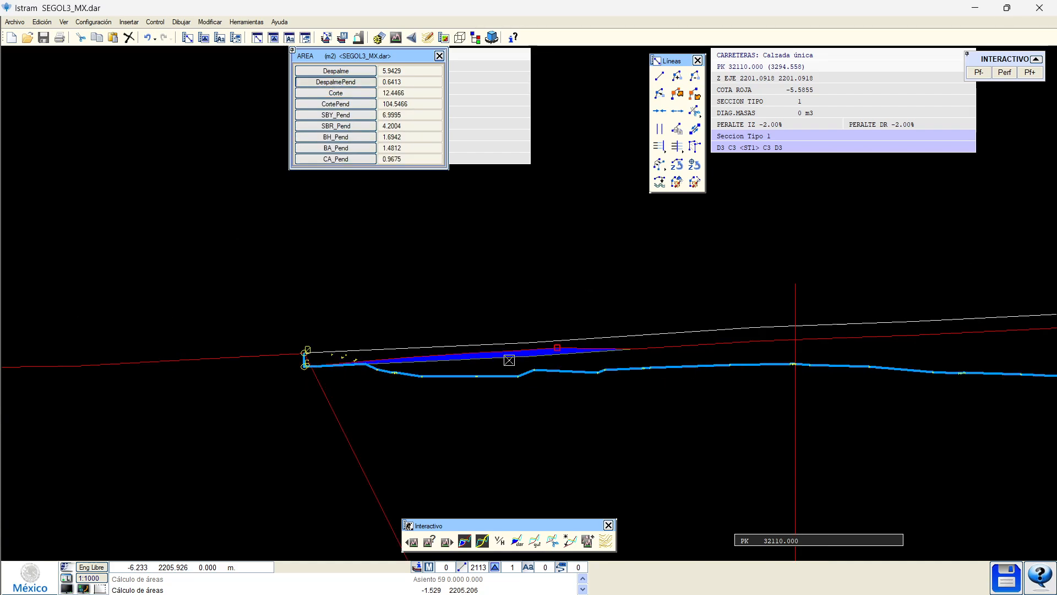
middle_drag(623, 403, 479, 391)
right_click(479, 391)
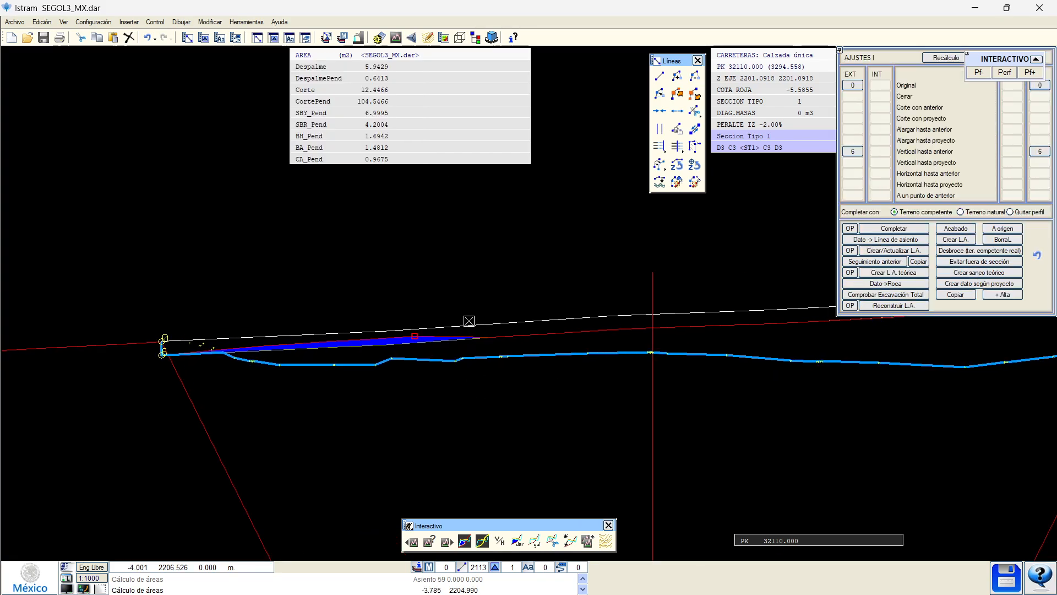
scroll(446, 335, down, 1)
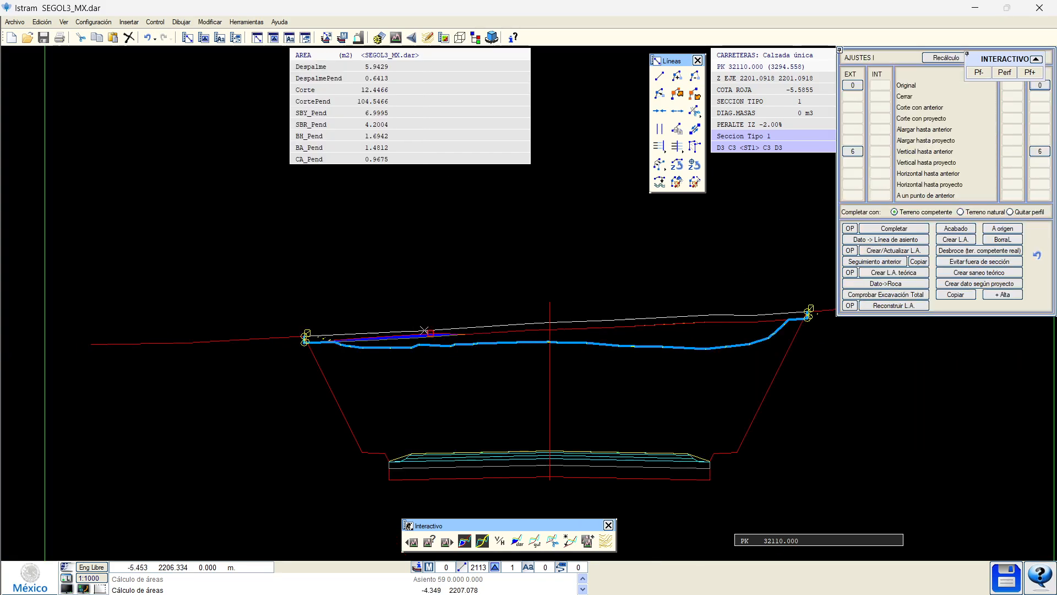
key(Page_Down)
Delete the stray blue-line segments on the left and right slopes at PK 32120.
scroll(408, 336, up, 1)
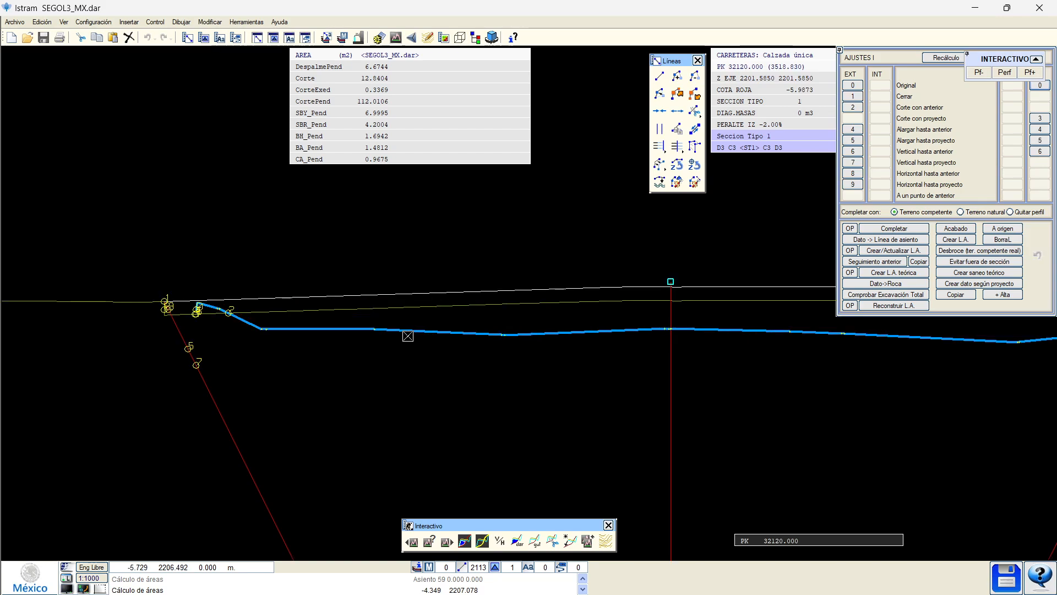
scroll(243, 322, up, 2)
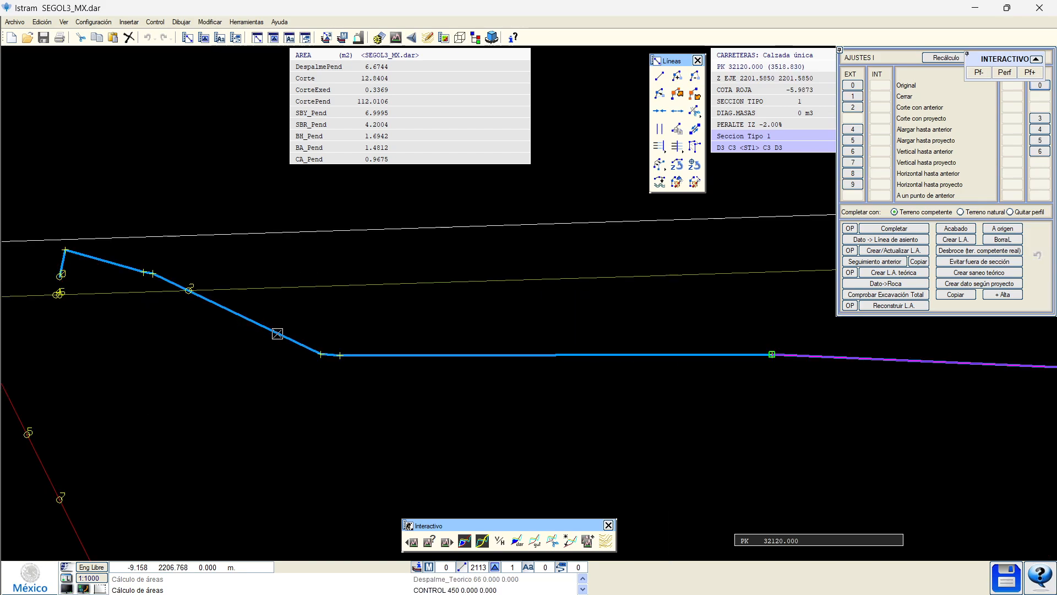
click(277, 333)
click(678, 111)
scroll(161, 373, down, 2)
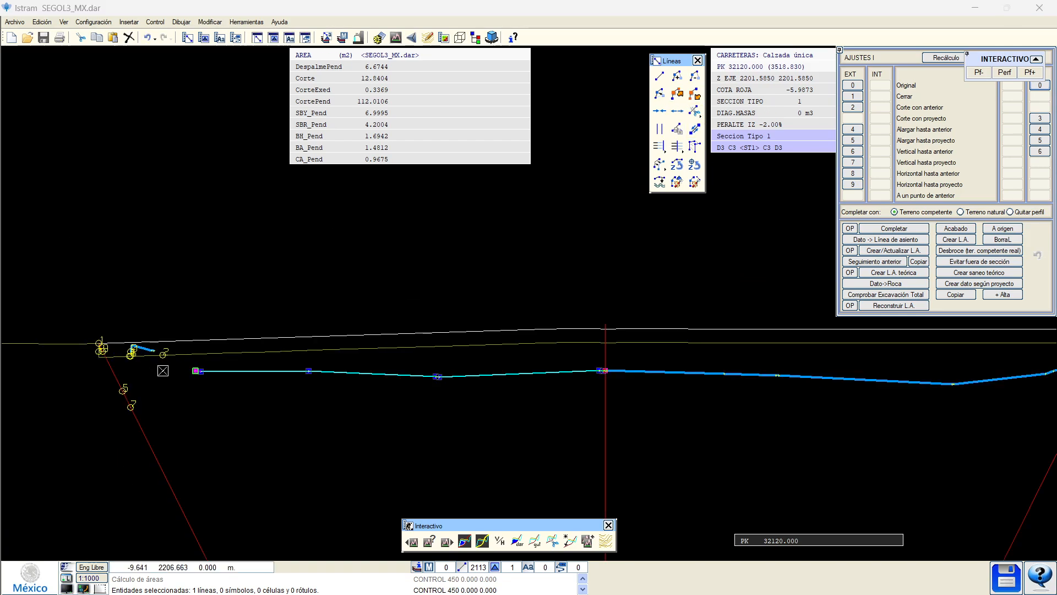
scroll(163, 371, down, 1)
scroll(573, 364, up, 2)
click(461, 386)
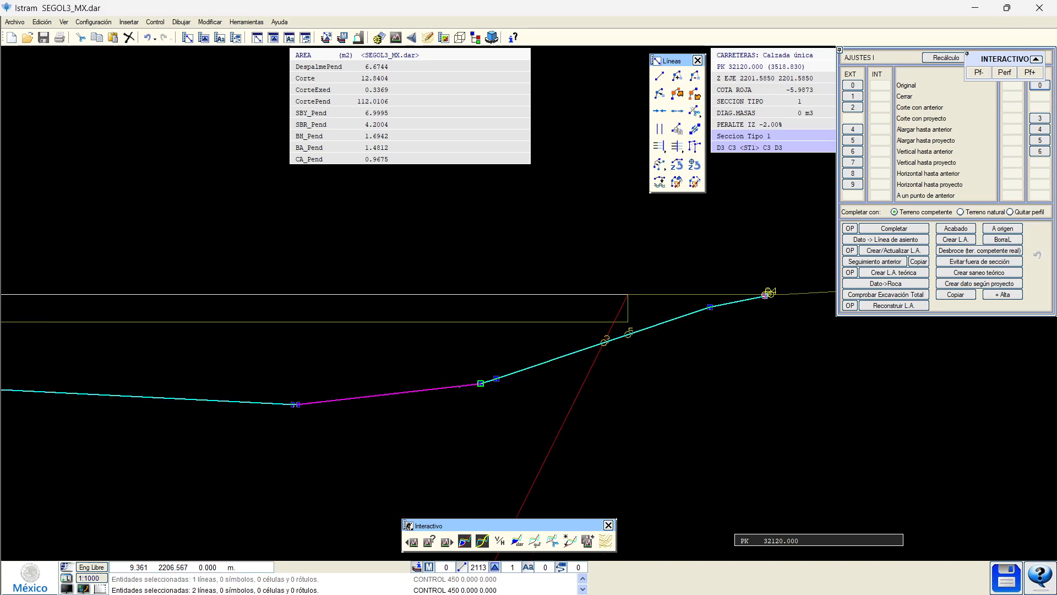
click(685, 183)
Create the theoretical blue line with Crear L.A. teórica.
scroll(499, 346, down, 3)
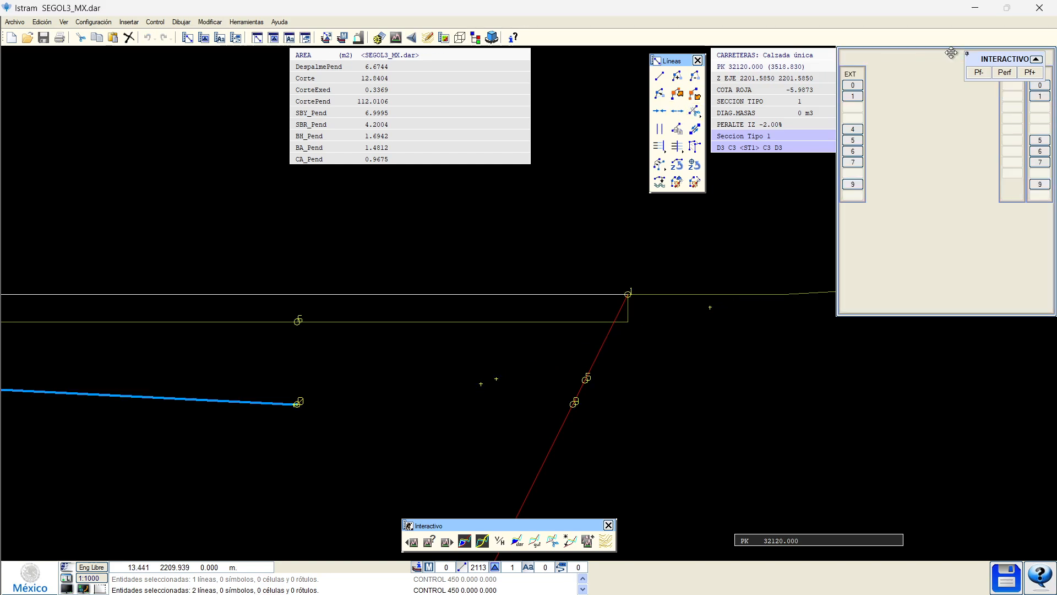
scroll(488, 351, down, 1)
scroll(311, 356, up, 1)
scroll(242, 349, up, 2)
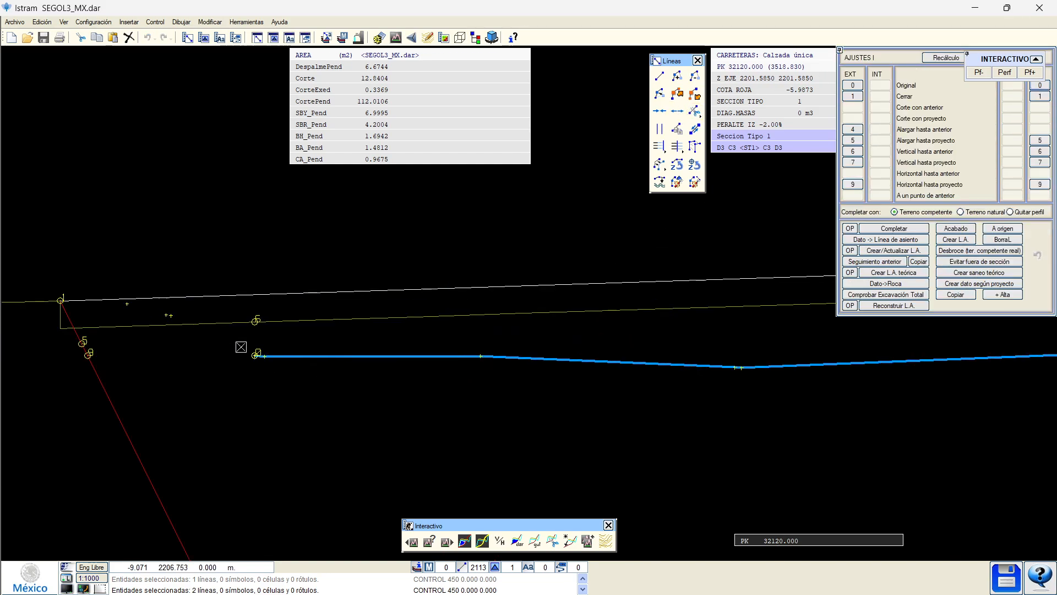
middle_drag(242, 348, 263, 377)
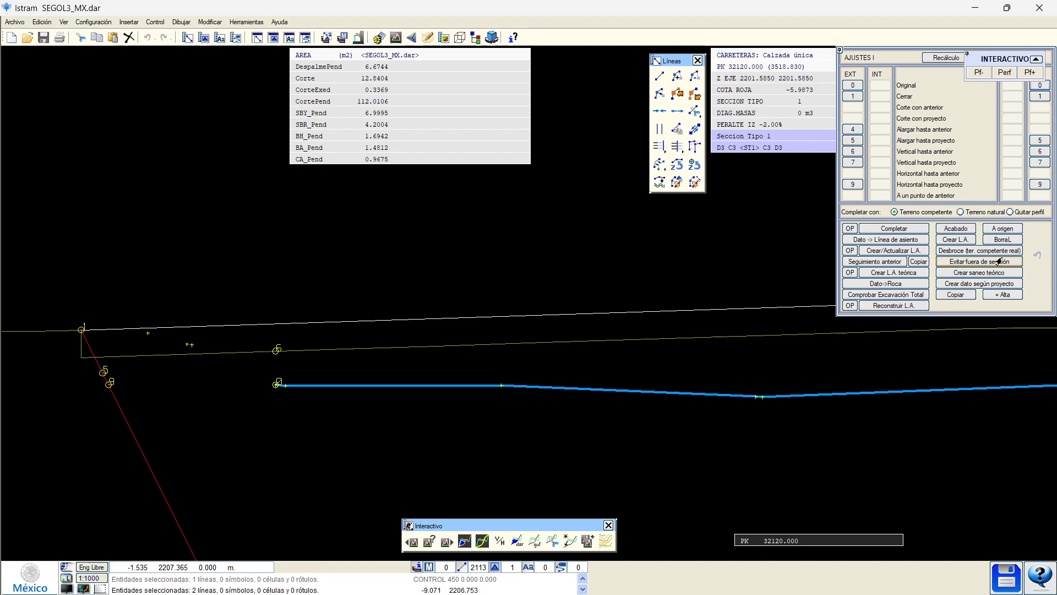
click(893, 272)
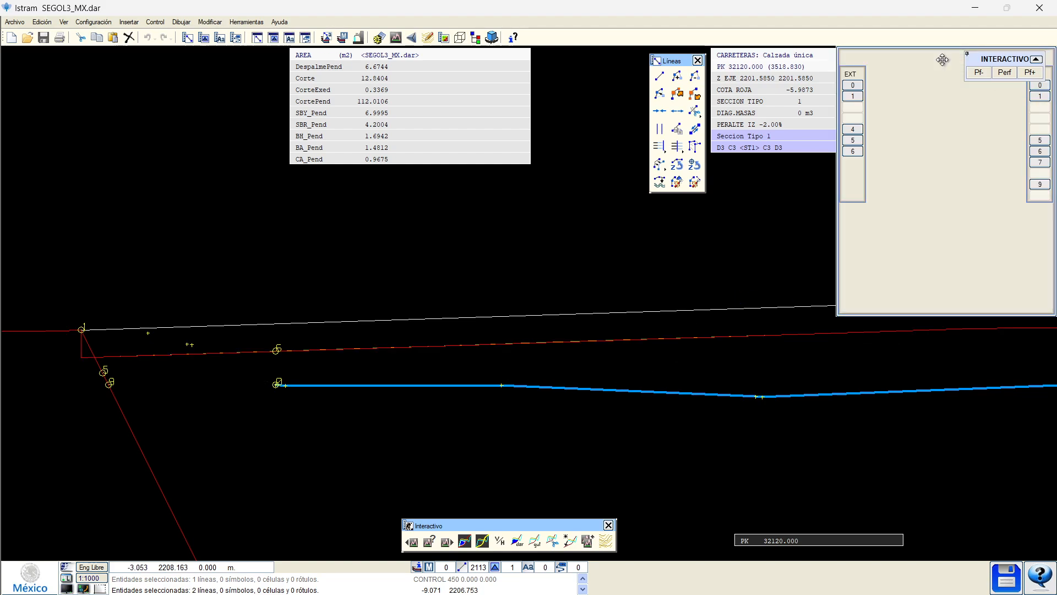
Rebuild the left end: extend through node 5, join node 1, drop vertically, run horizontally to node 6.
scroll(129, 386, up, 1)
middle_drag(129, 386, 337, 386)
middle_drag(406, 404, 404, 415)
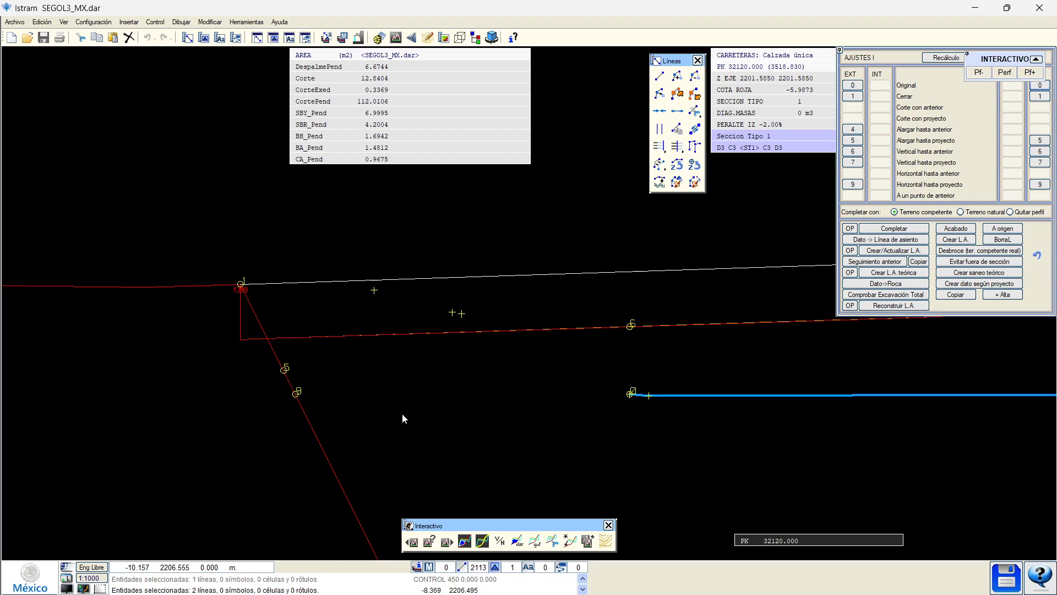
click(851, 130)
click(850, 141)
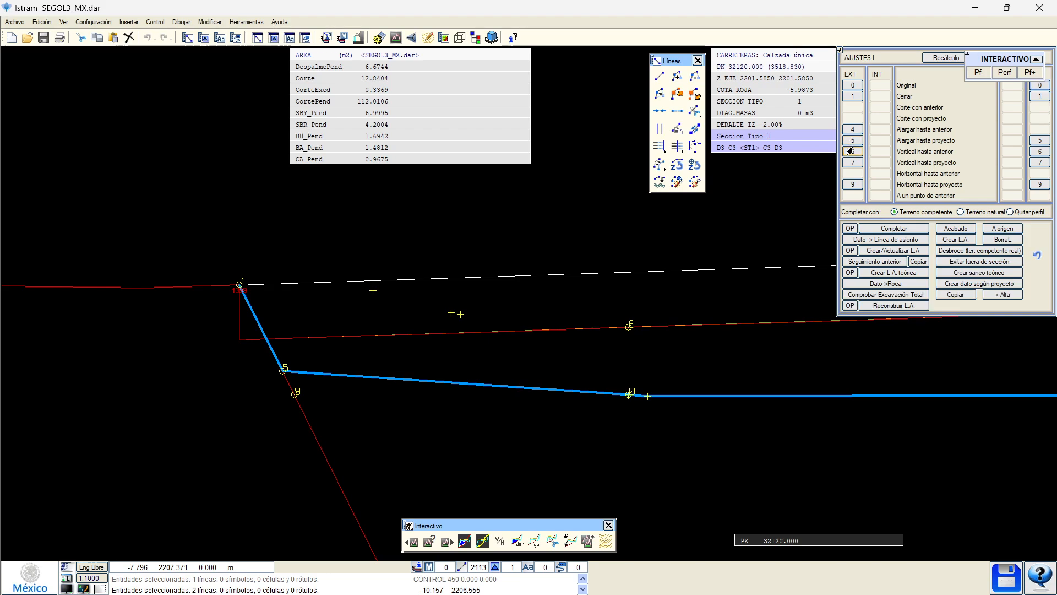
click(850, 152)
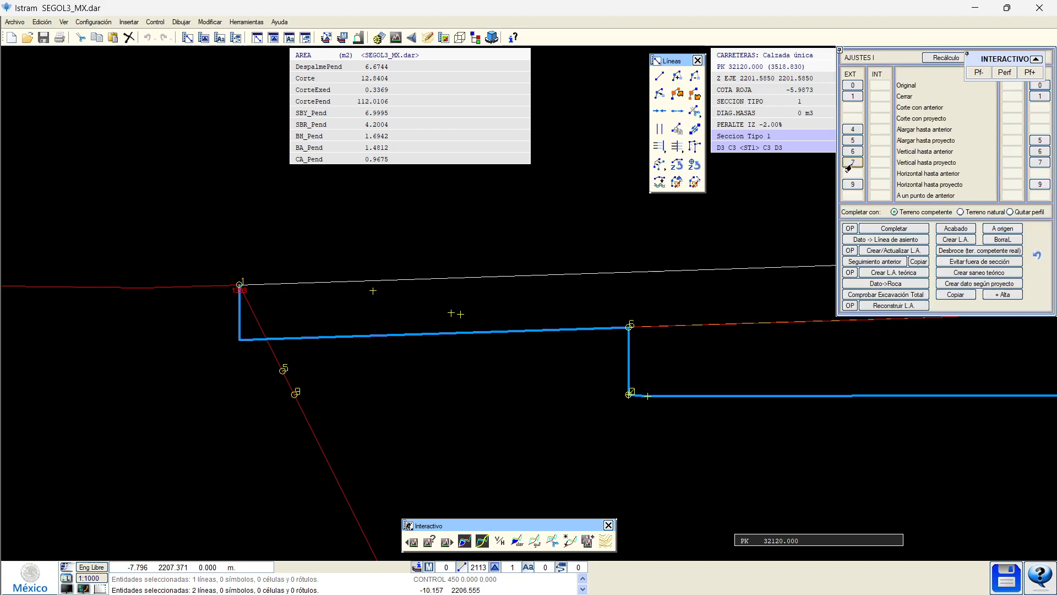
click(851, 164)
scroll(573, 281, down, 1)
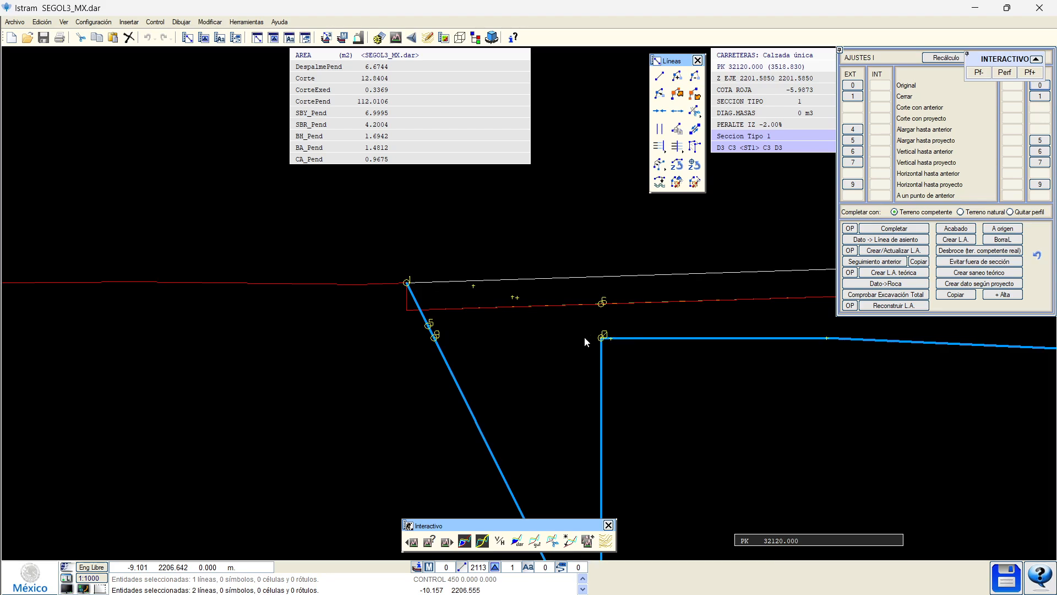
middle_click(584, 338)
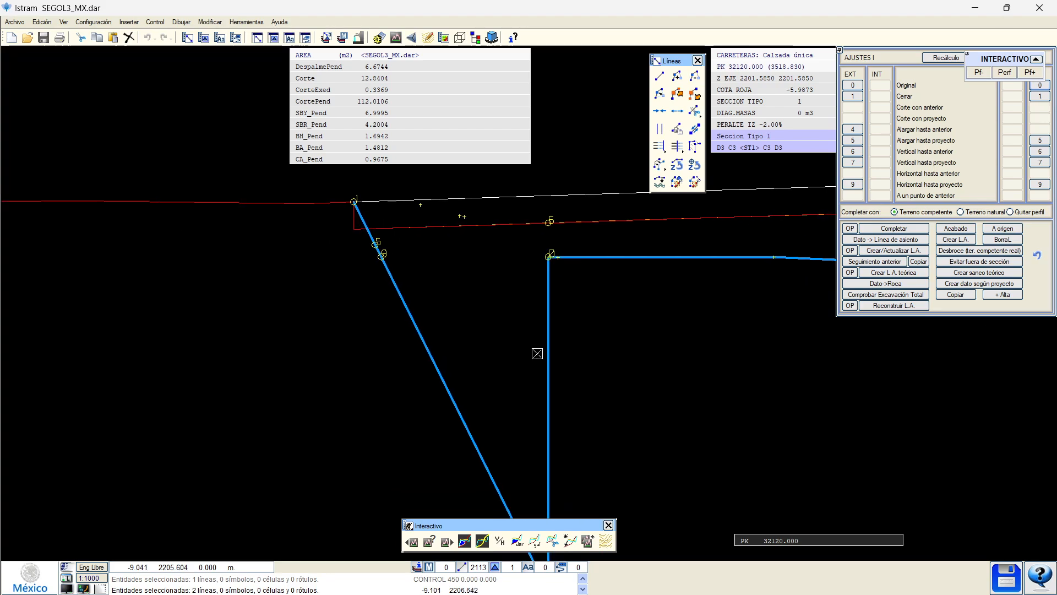
click(858, 185)
Redraw the line straight past node 5 and up the slope, then recalculate the section.
scroll(391, 235, up, 1)
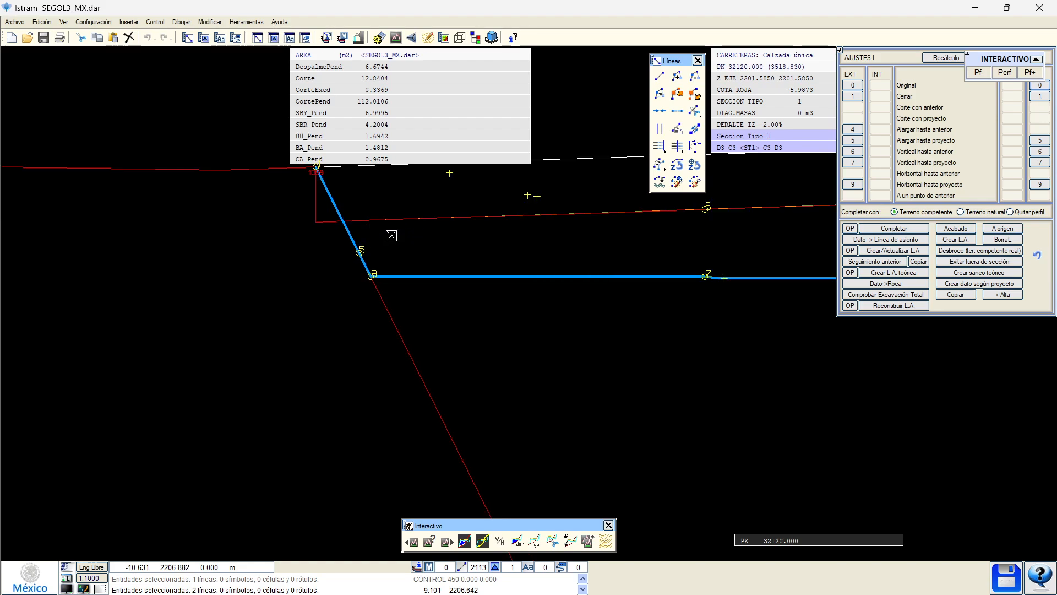
middle_drag(402, 245, 365, 349)
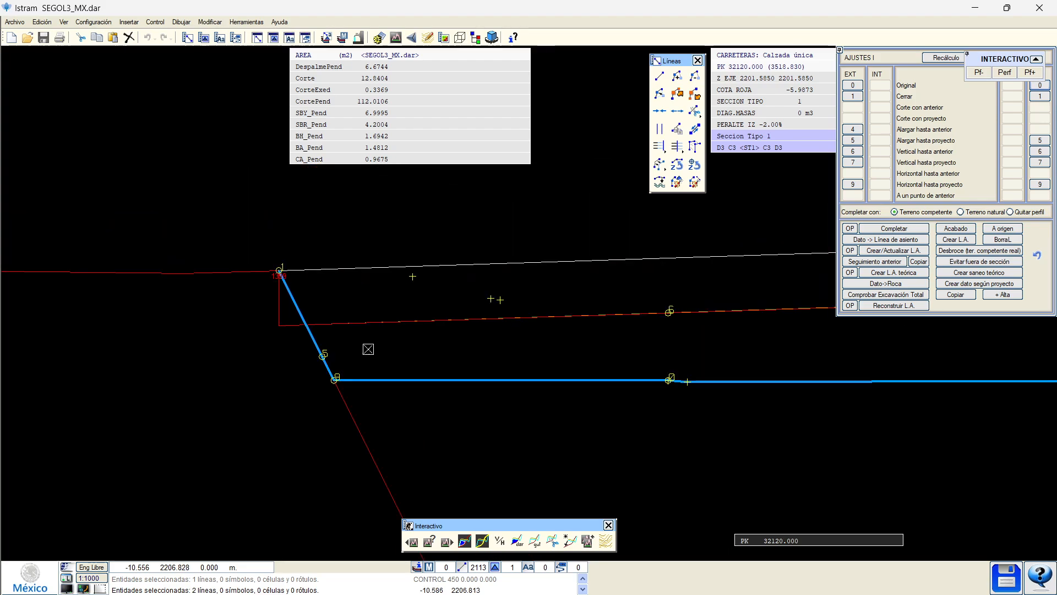
click(846, 138)
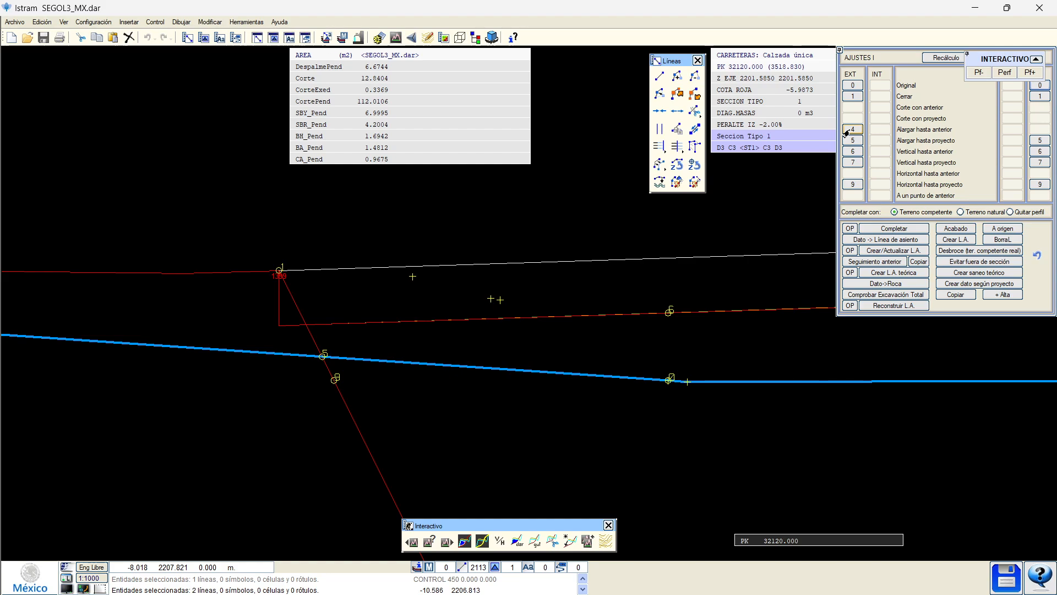
click(852, 140)
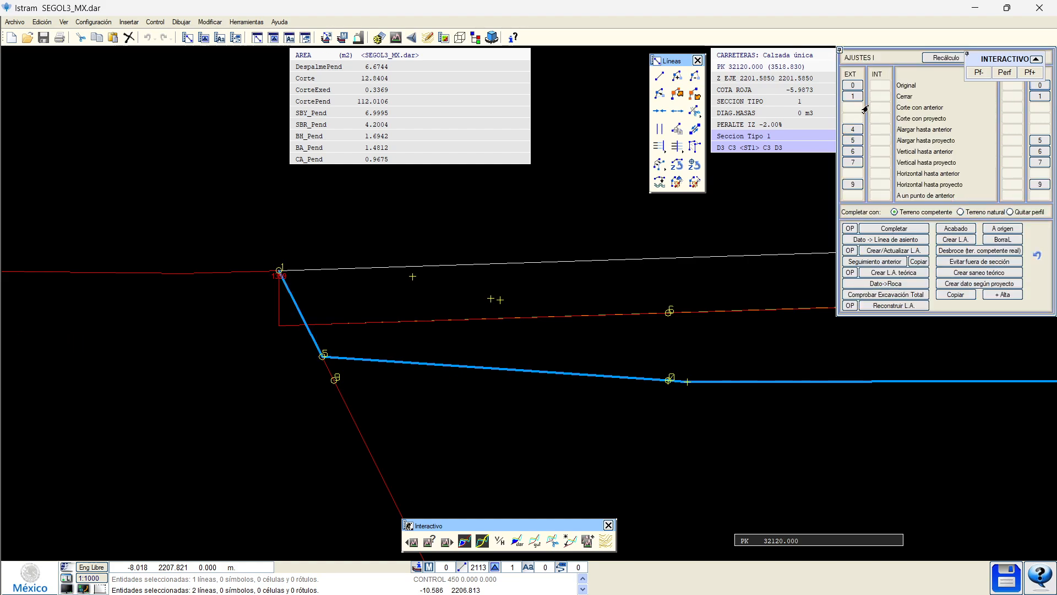
click(937, 60)
Delete the line's first vertex, recalculate, and close the line up to the top node.
click(281, 272)
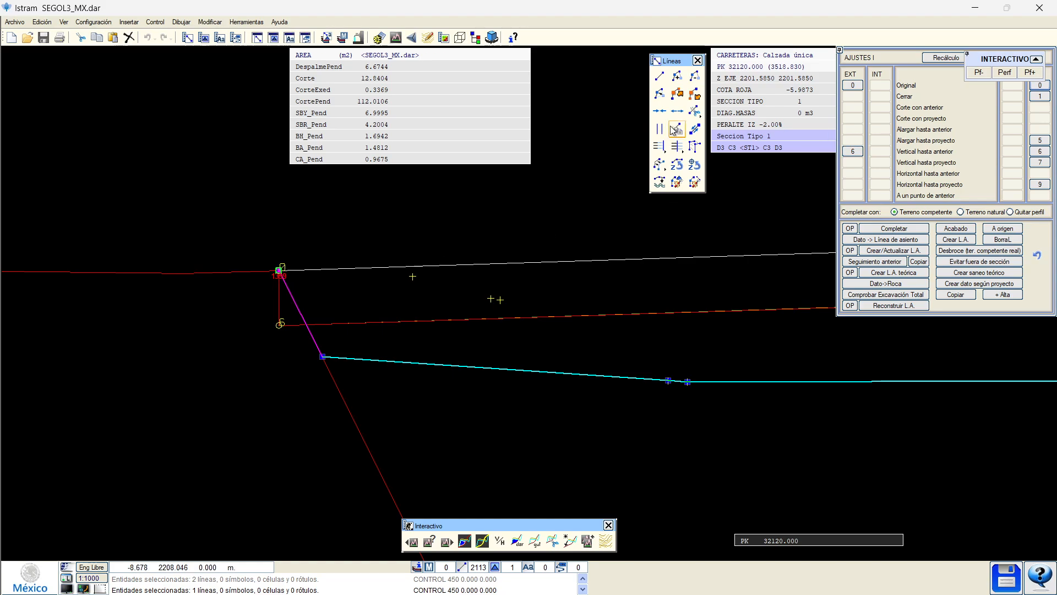
click(694, 76)
click(936, 59)
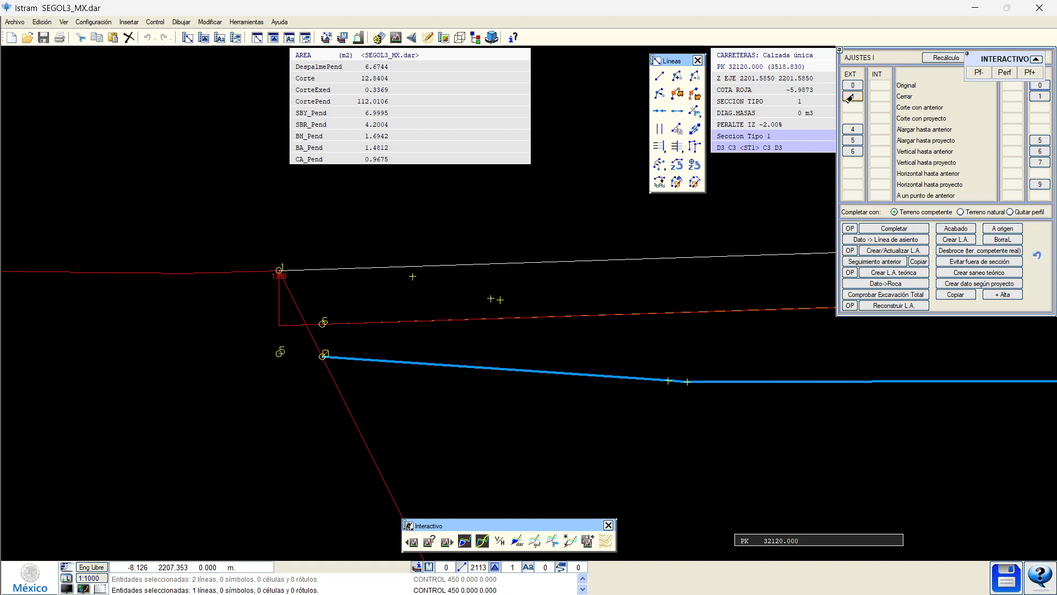
click(851, 96)
scroll(303, 304, up, 3)
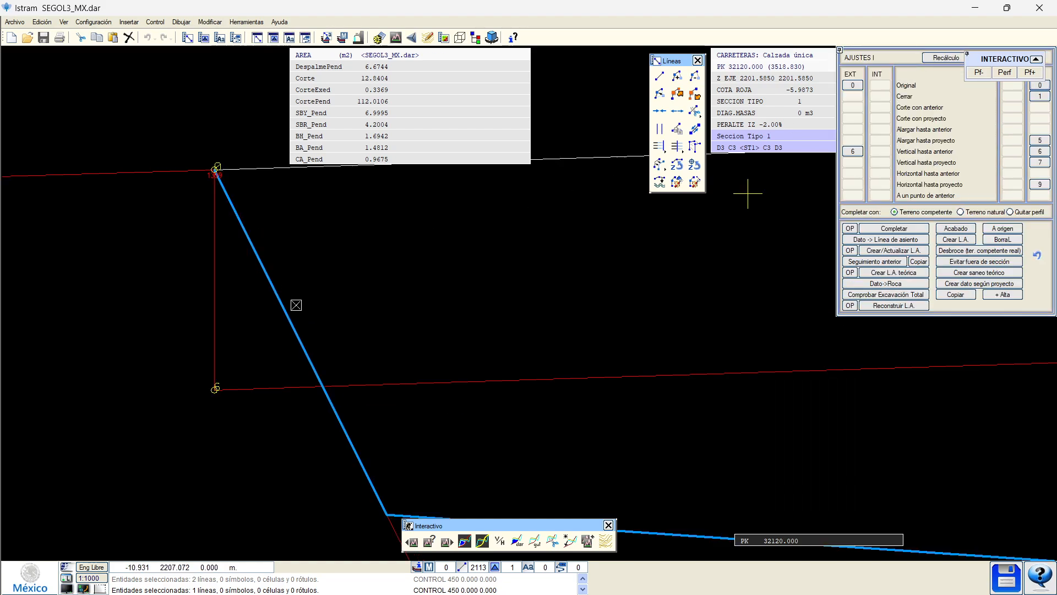
Enable intersection snapping and select the section line for point insertion.
right_click(108, 555)
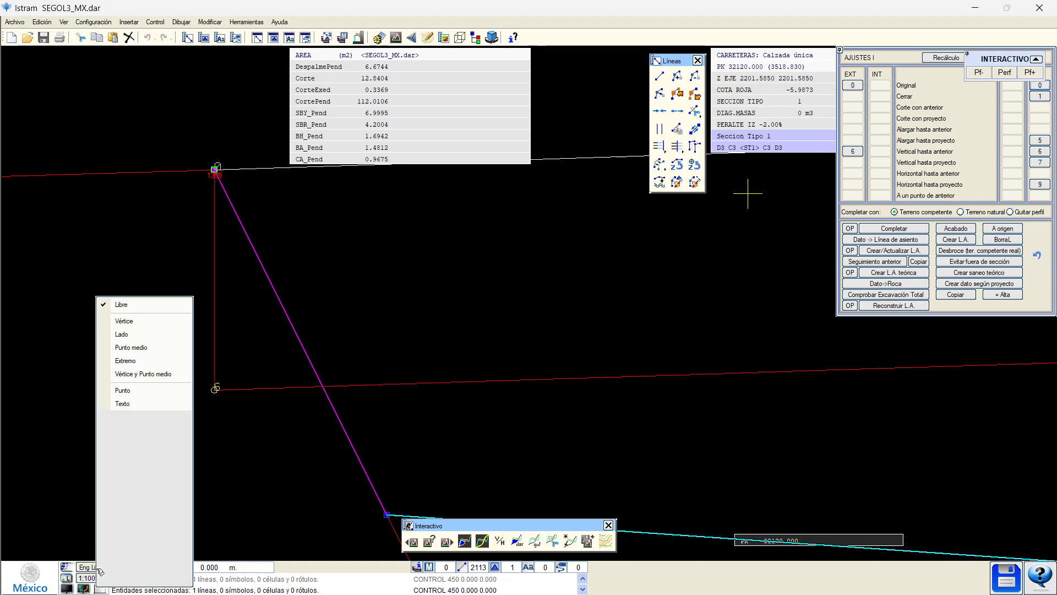
click(132, 417)
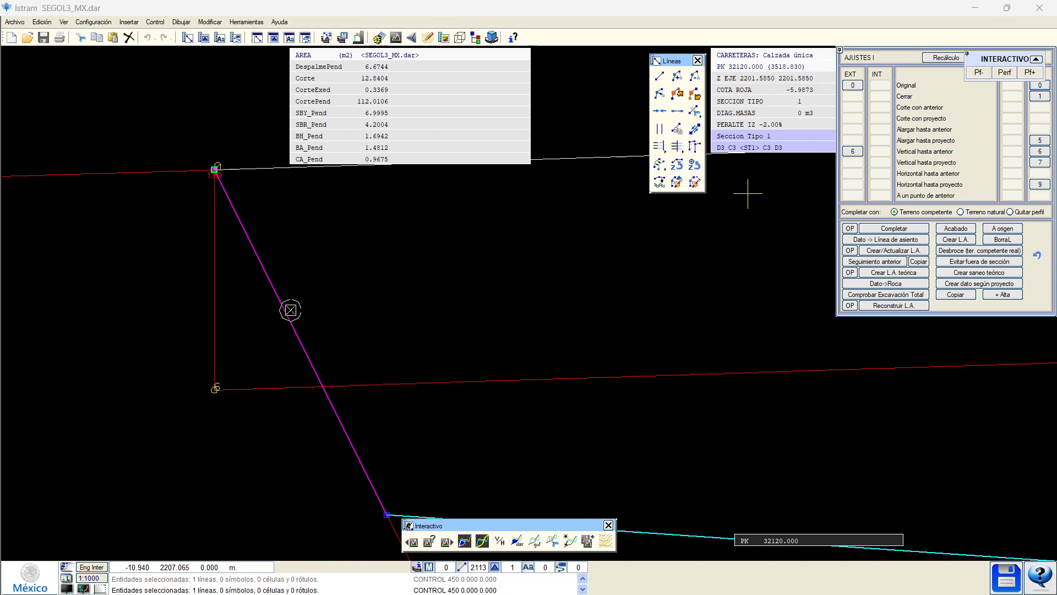
click(667, 79)
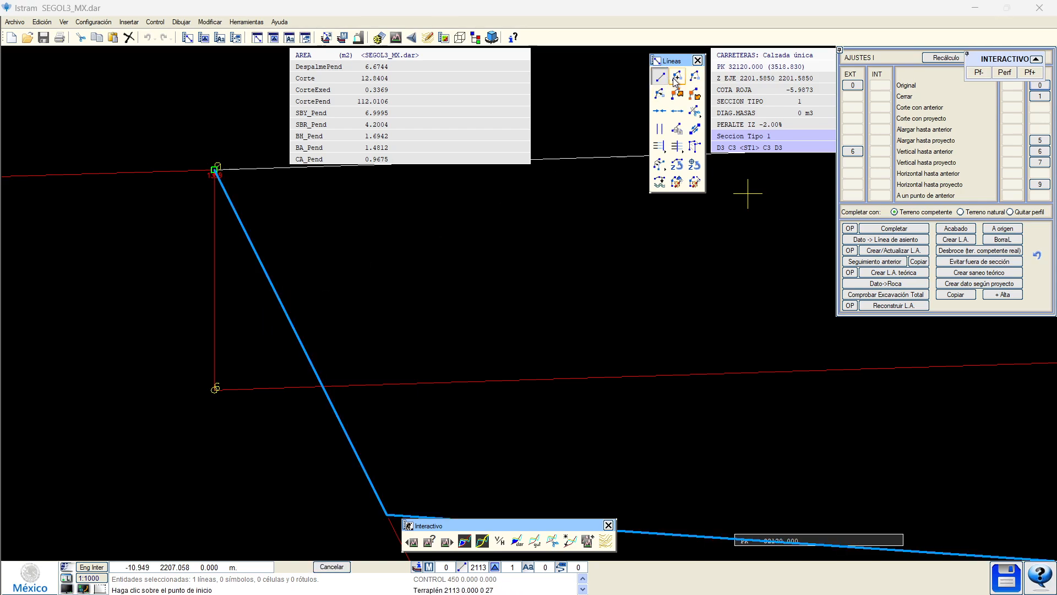
click(678, 78)
click(298, 337)
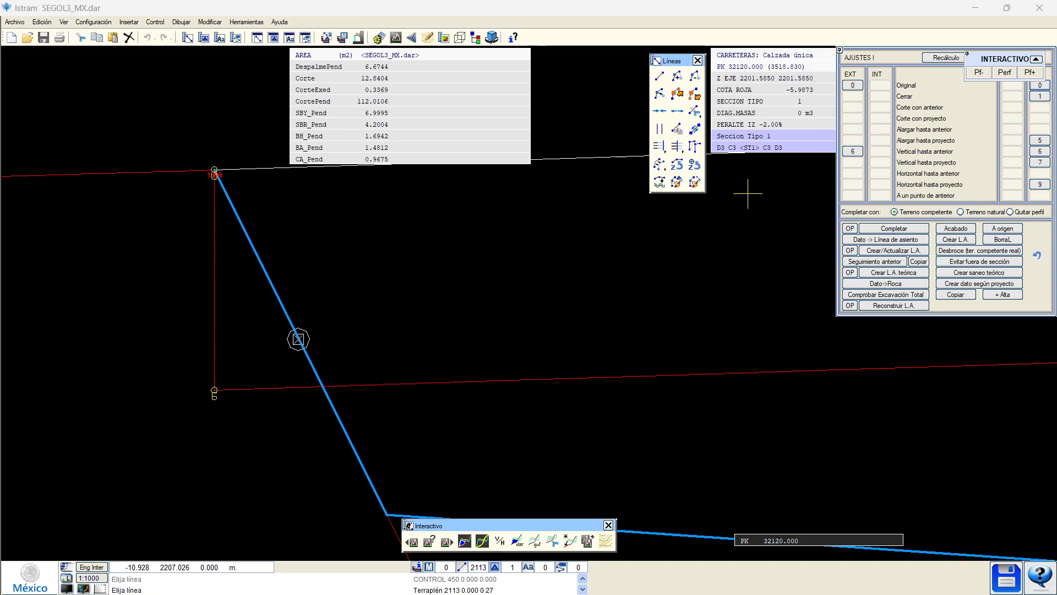
click(676, 81)
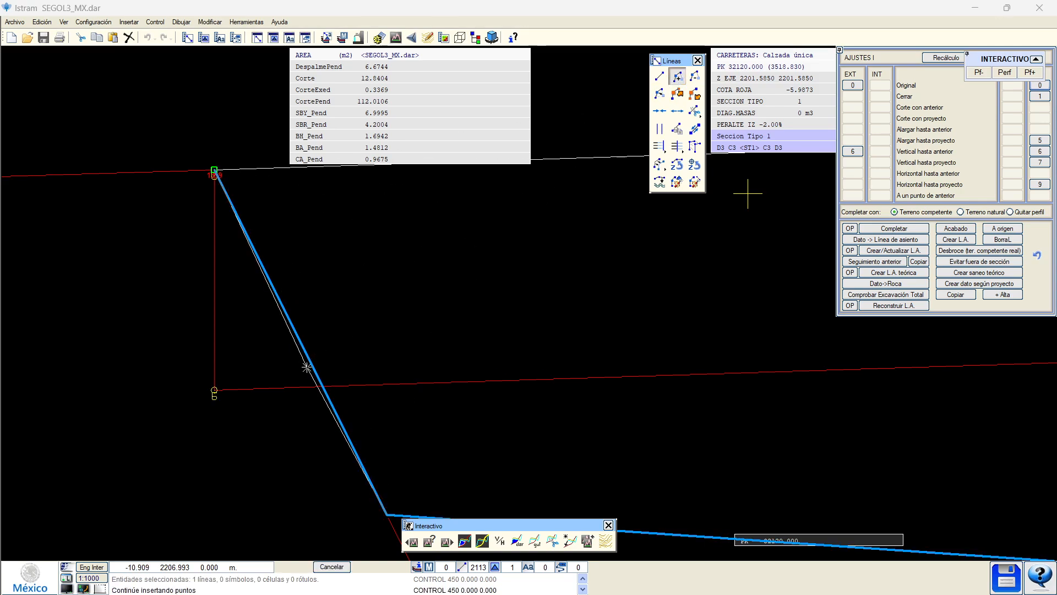
Insert two vertices at the intersections so the line drops vertically from its upper point.
click(214, 390)
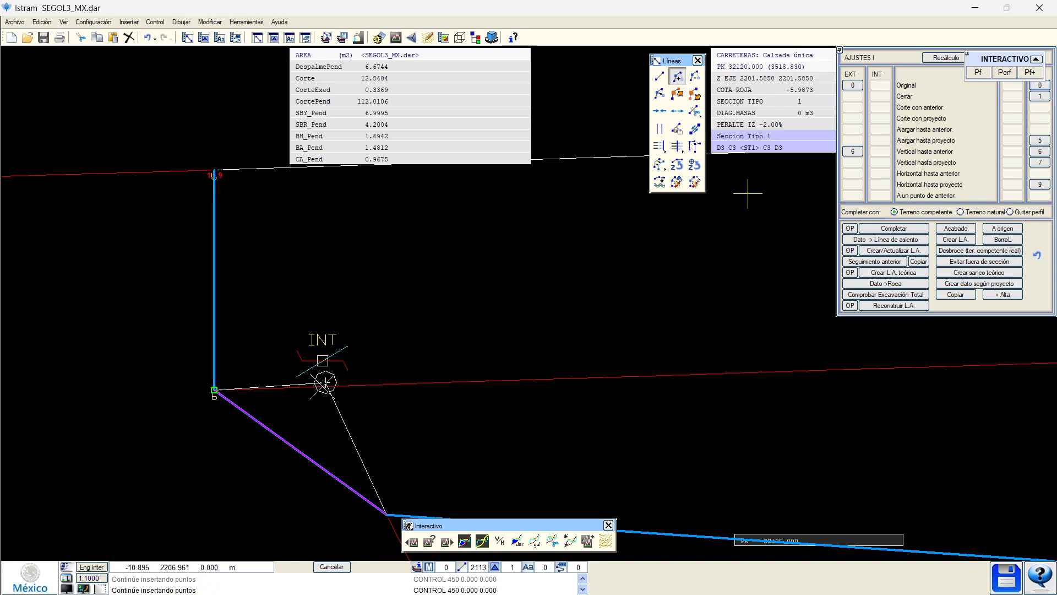
click(328, 385)
right_click(329, 384)
scroll(333, 386, down, 2)
right_click(355, 376)
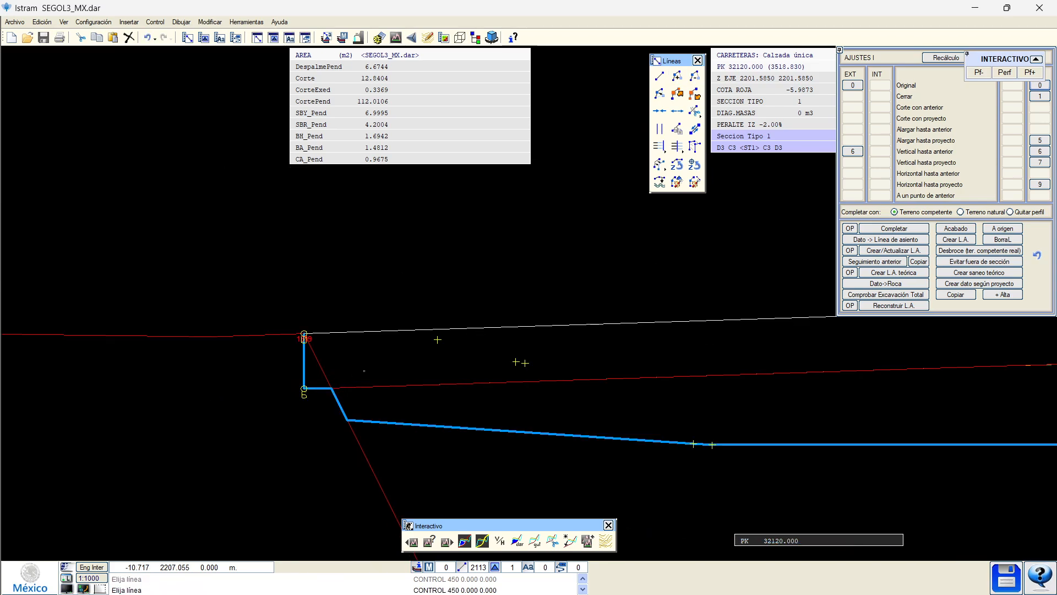
scroll(323, 375, up, 2)
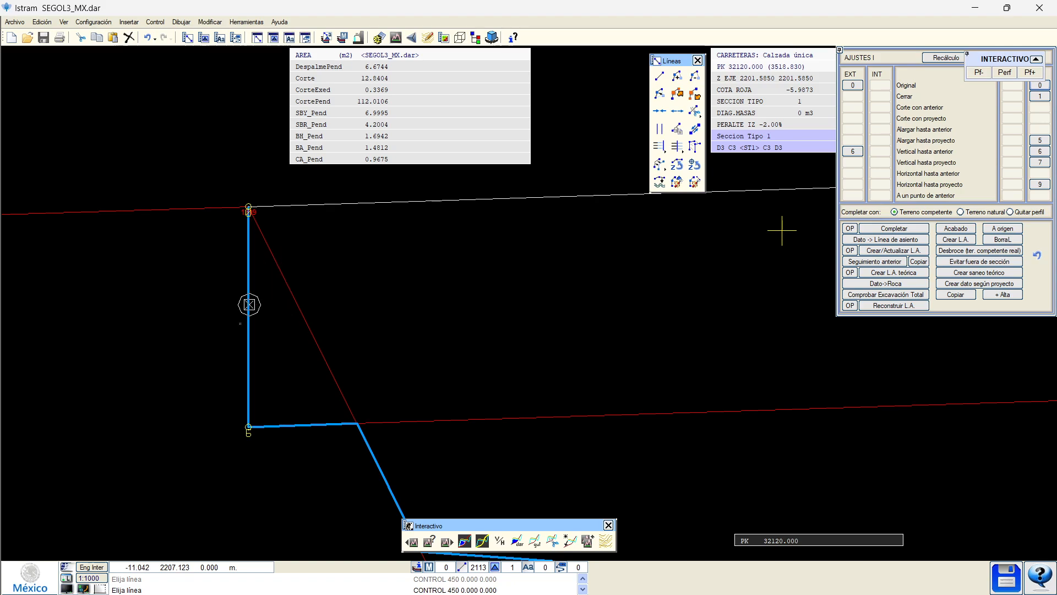
middle_drag(232, 386, 272, 354)
Window-select the lines around the edited corner and red slope line to verify them.
scroll(288, 334, down, 1)
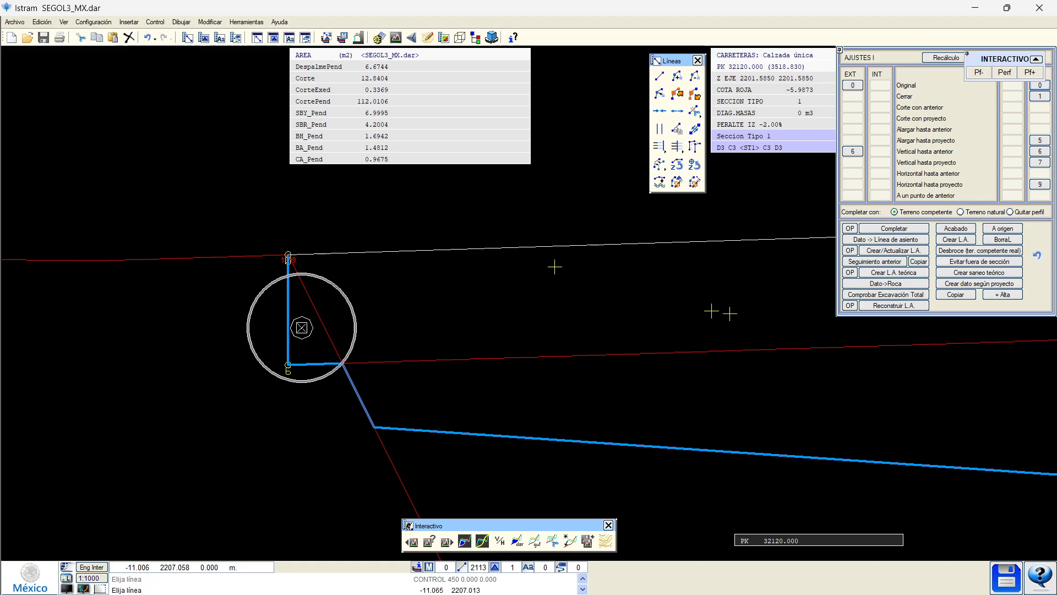
scroll(345, 301, down, 1)
scroll(402, 254, down, 1)
drag(401, 253, 373, 305)
scroll(408, 289, up, 2)
drag(414, 241, 376, 189)
right_click(377, 193)
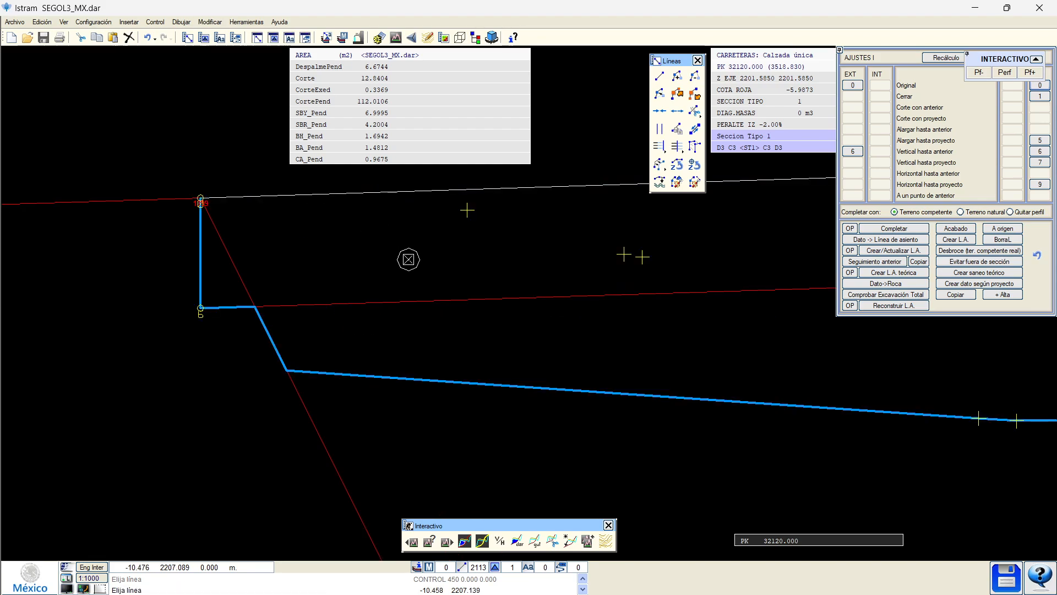
drag(408, 260, 347, 312)
right_click(347, 312)
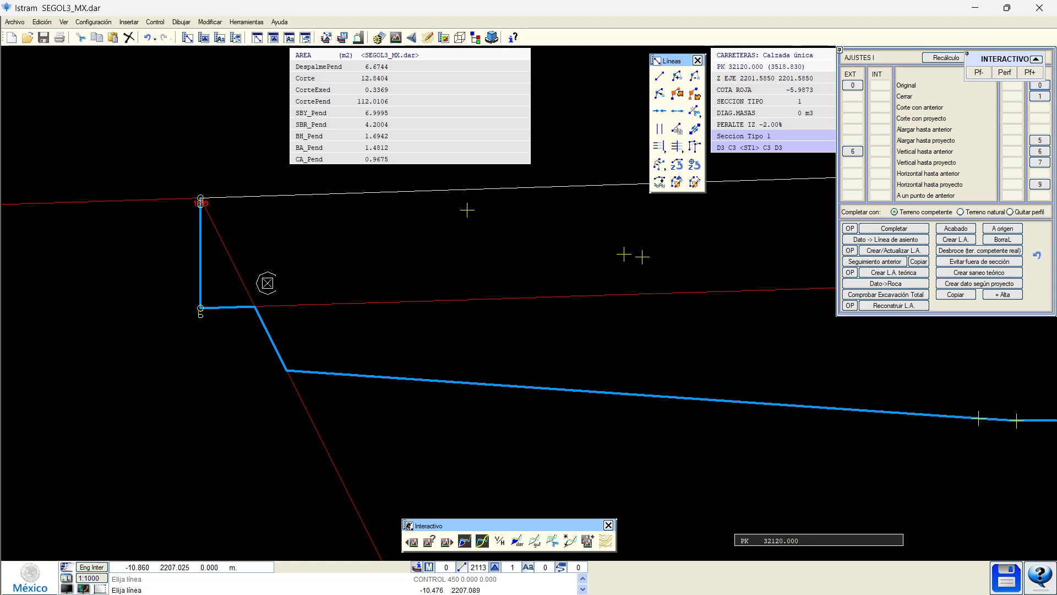
scroll(306, 377, down, 1)
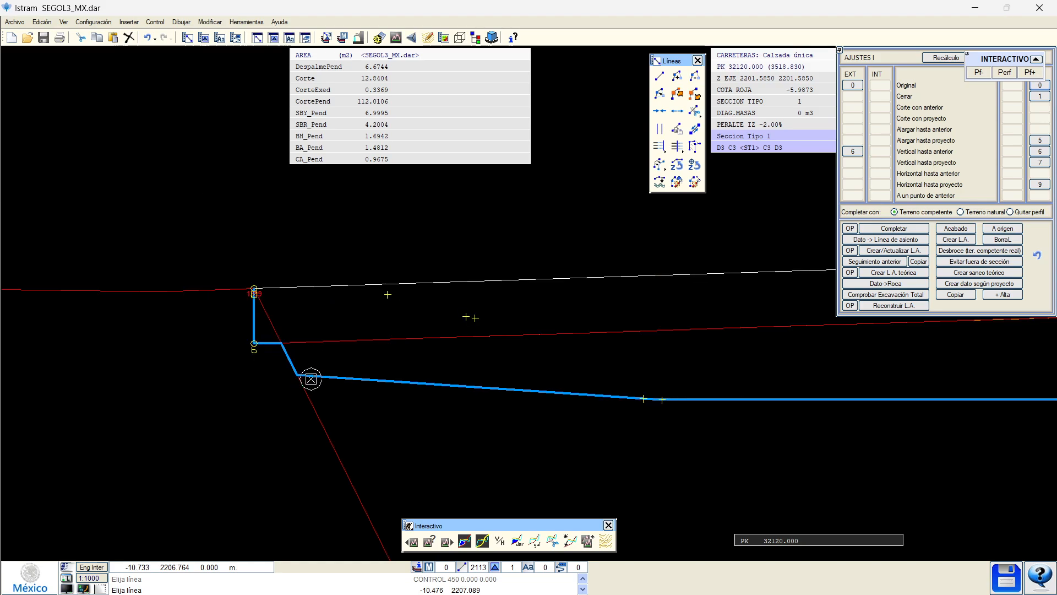
Add line type 68 Subcoro to Destacar tipos de línea with width 3.
click(65, 22)
click(77, 287)
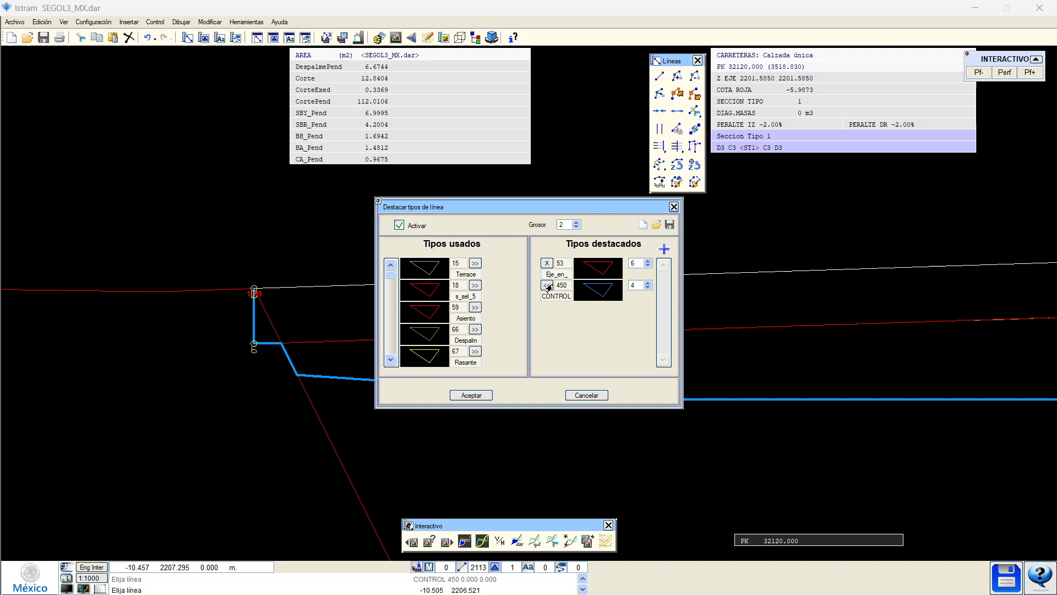
scroll(440, 324, down, 1)
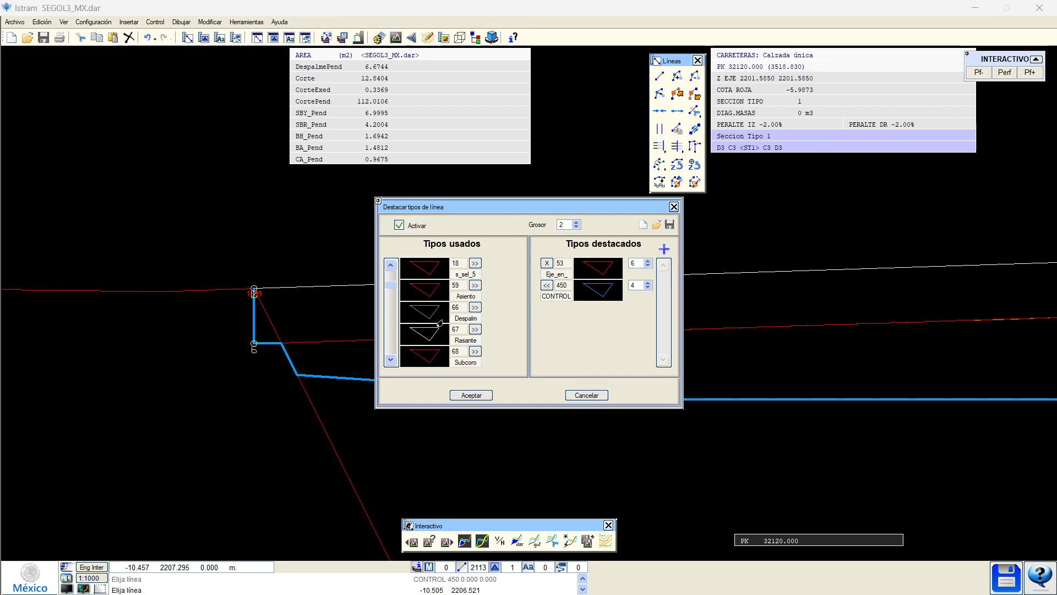
click(475, 351)
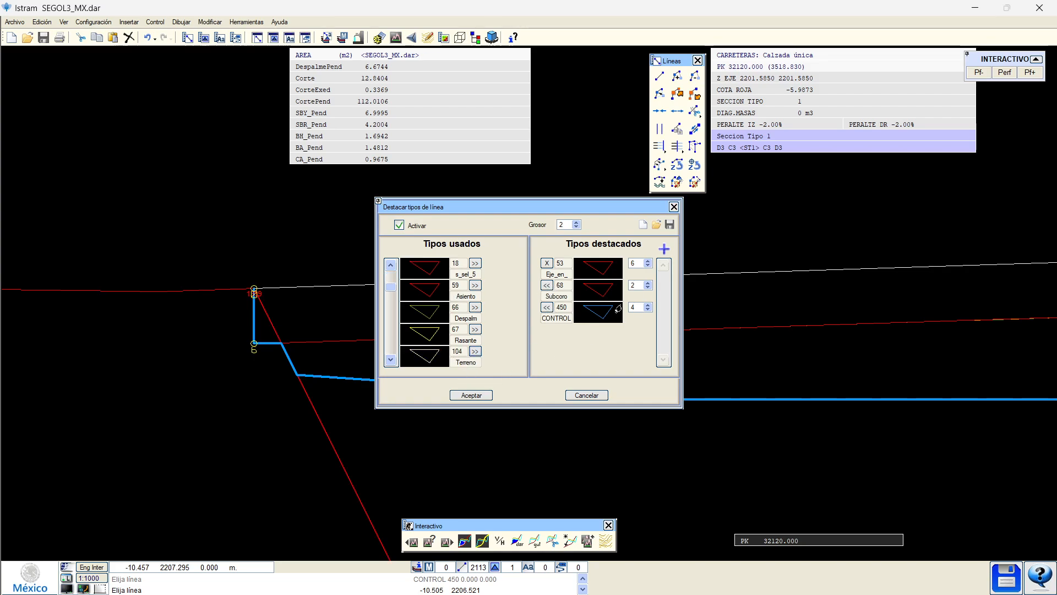
click(647, 283)
click(472, 395)
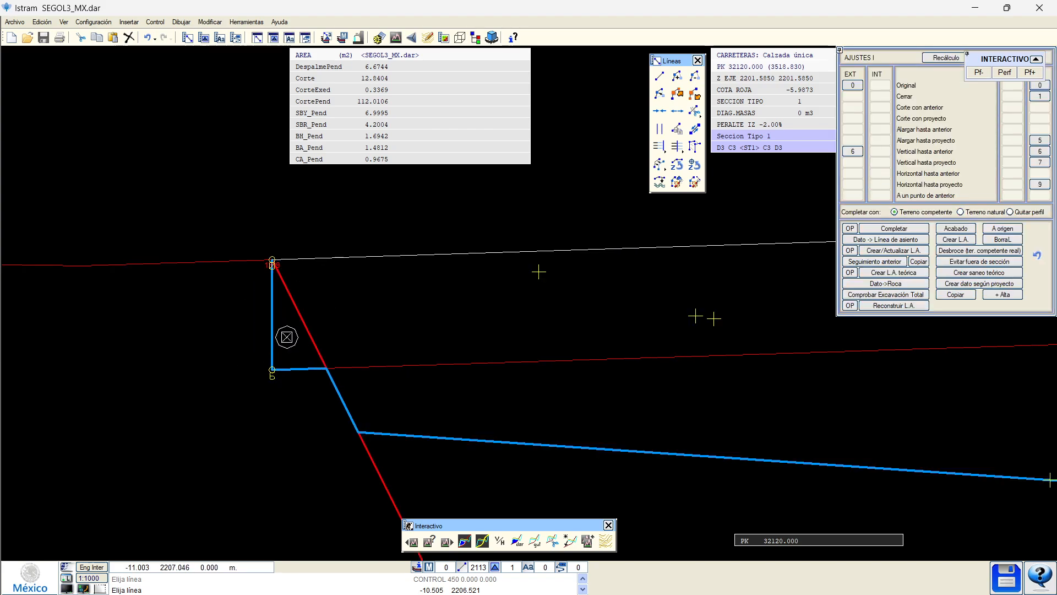
middle_drag(286, 337, 280, 382)
scroll(262, 367, down, 5)
scroll(261, 367, down, 3)
scroll(283, 373, up, 2)
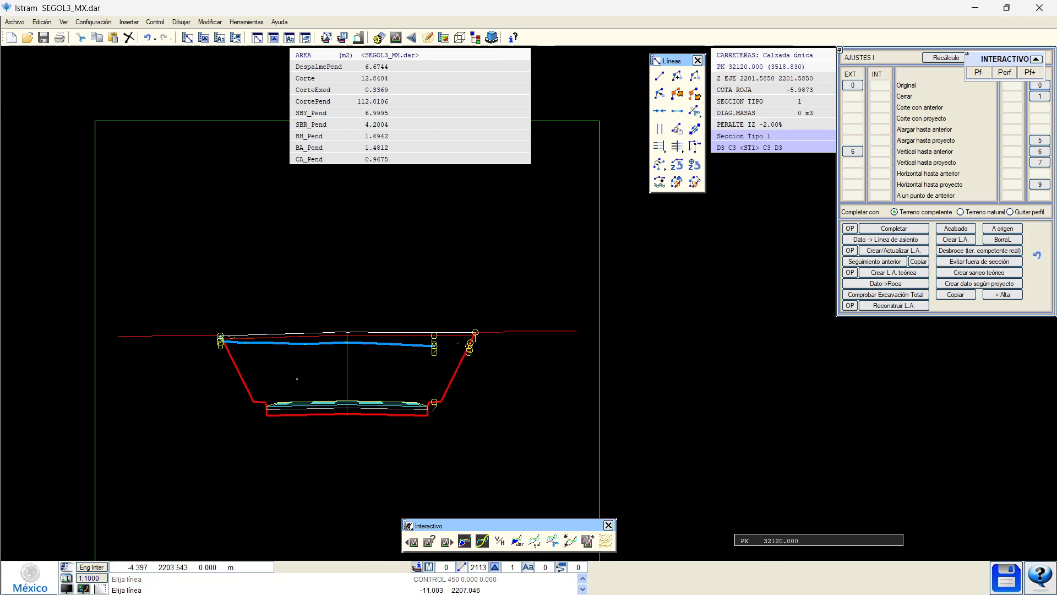
scroll(443, 337, up, 3)
scroll(484, 349, down, 3)
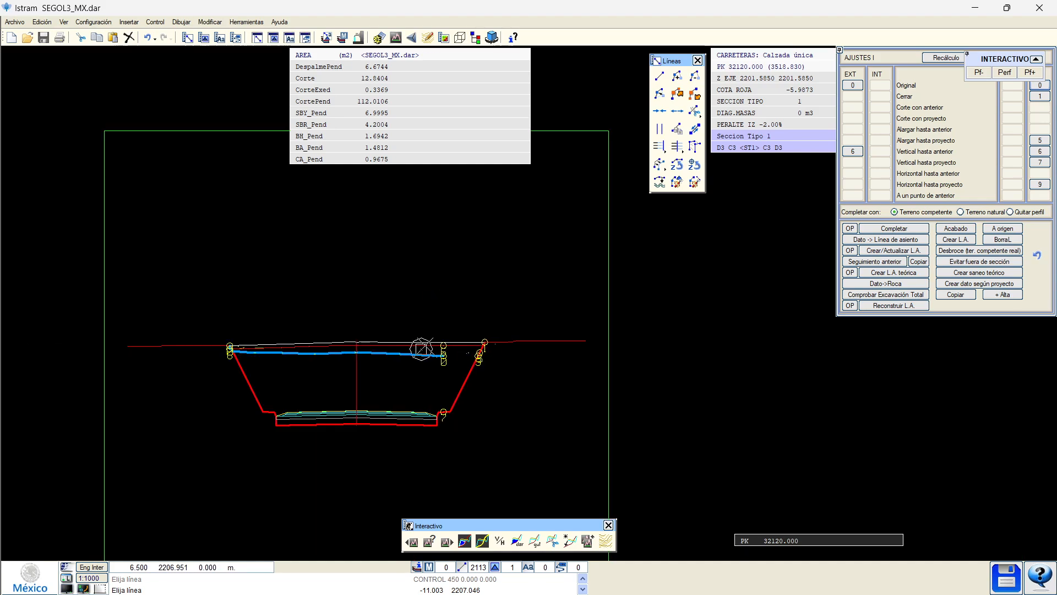
scroll(281, 380, up, 2)
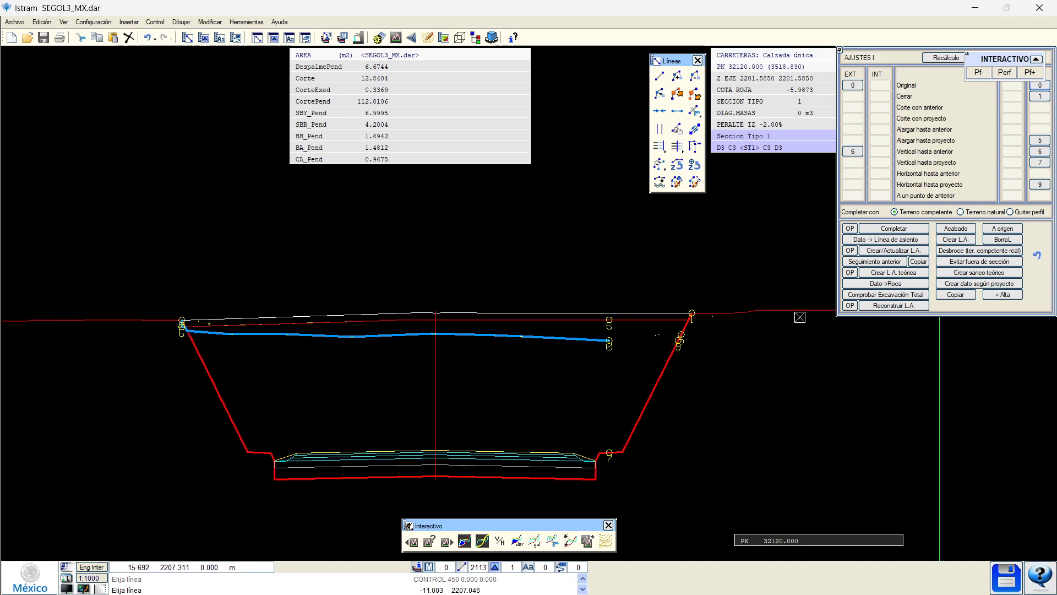
scroll(711, 314, up, 3)
middle_drag(535, 344, 456, 317)
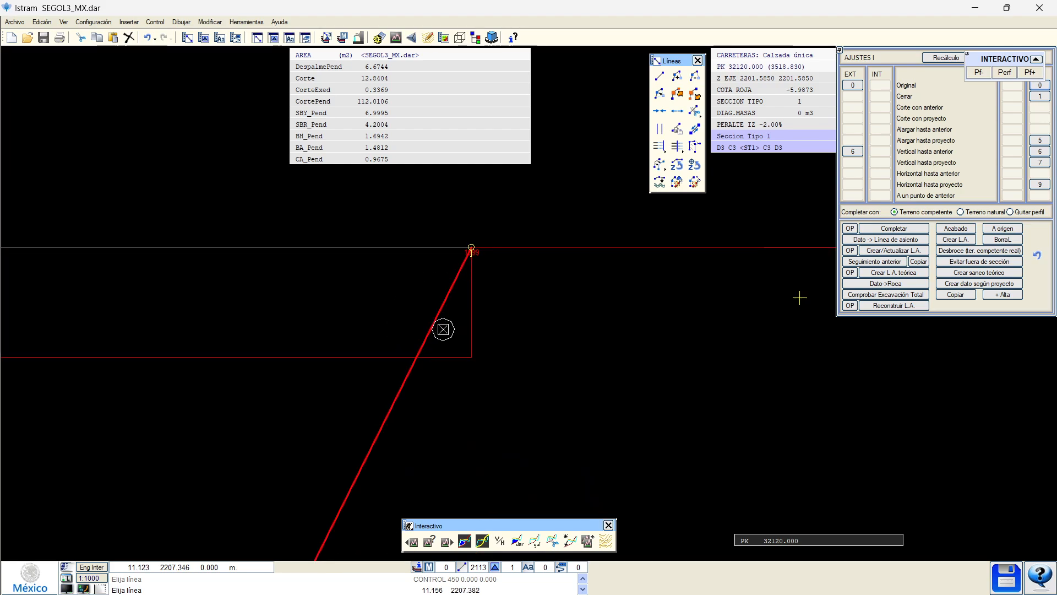
middle_drag(445, 330, 475, 305)
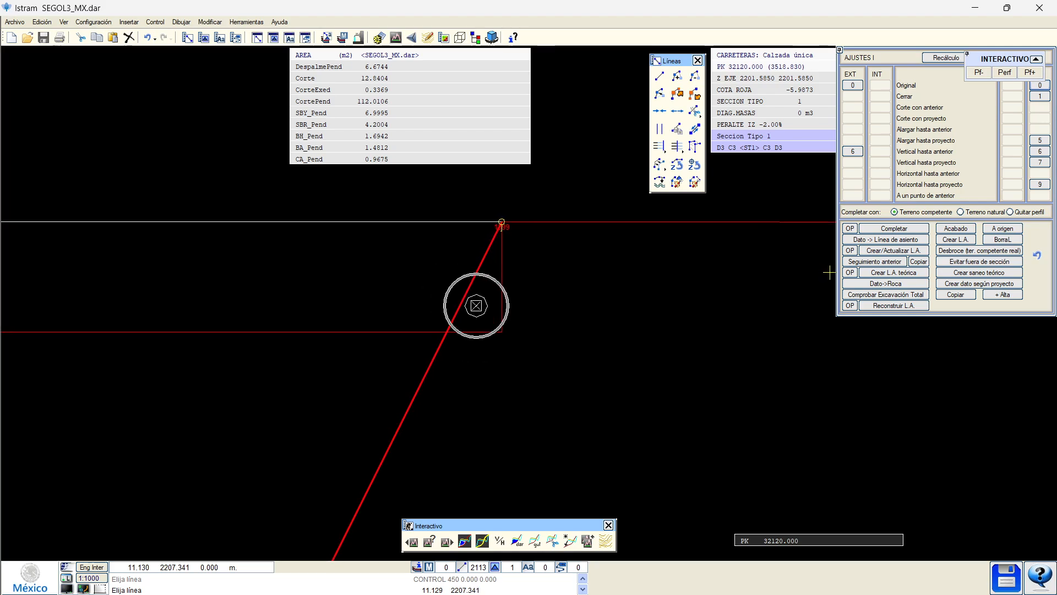
scroll(480, 306, down, 1)
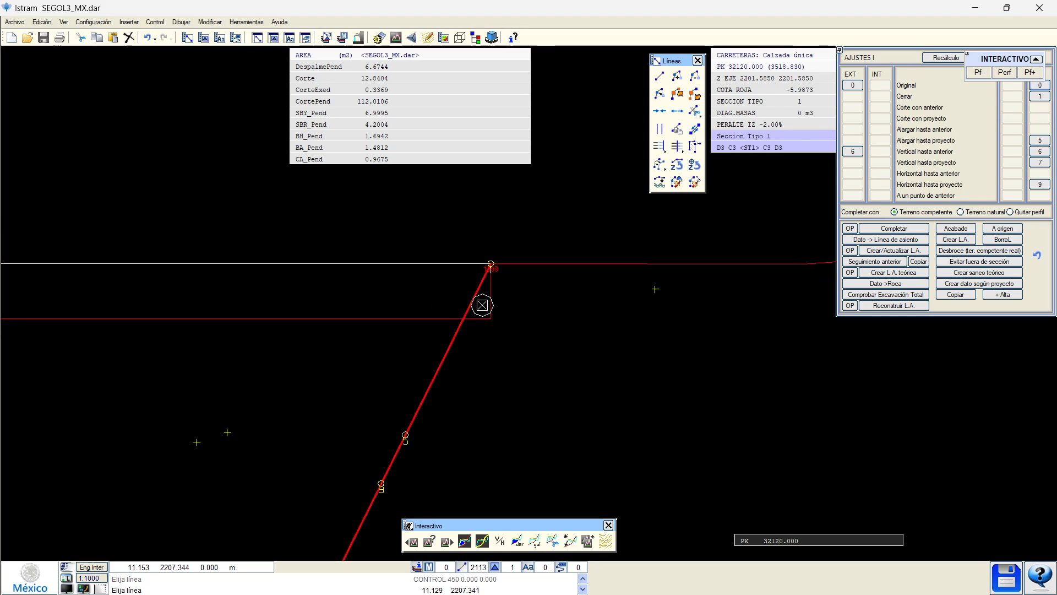
key(ctrl)
scroll(481, 306, up, 1)
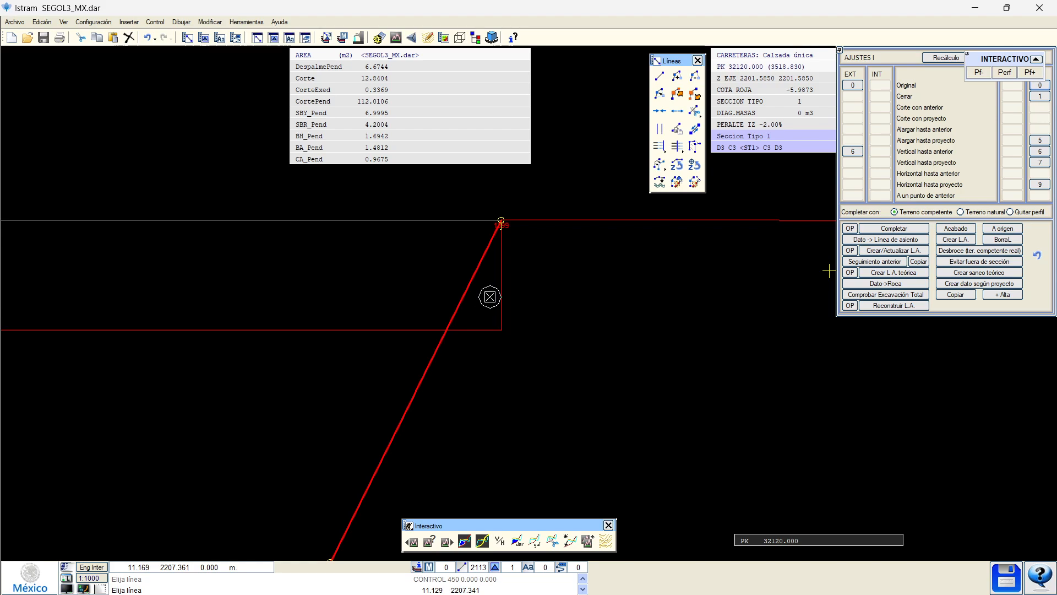
scroll(498, 275, down, 2)
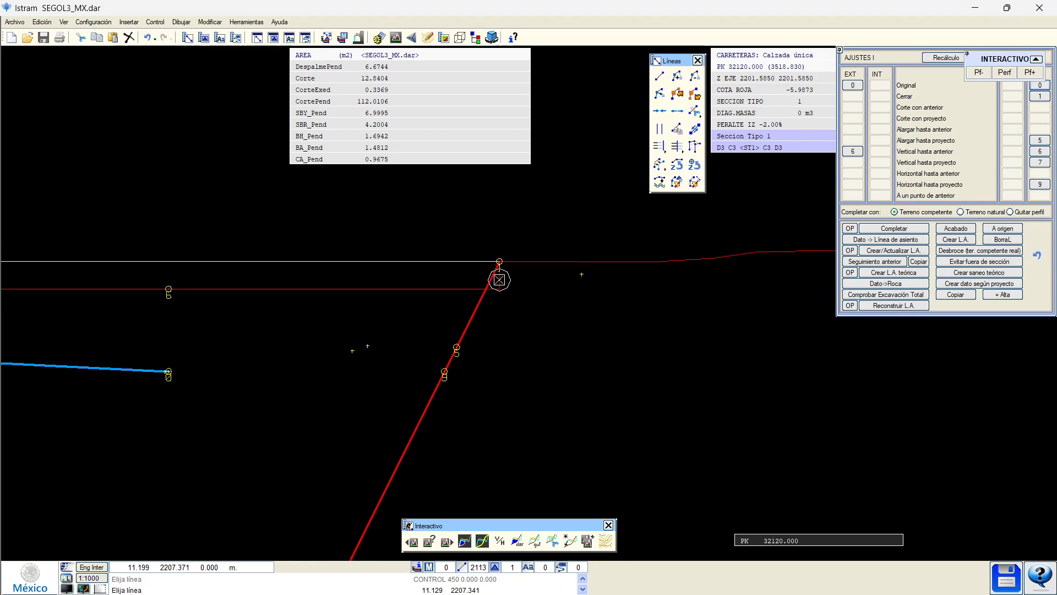
scroll(474, 295, down, 3)
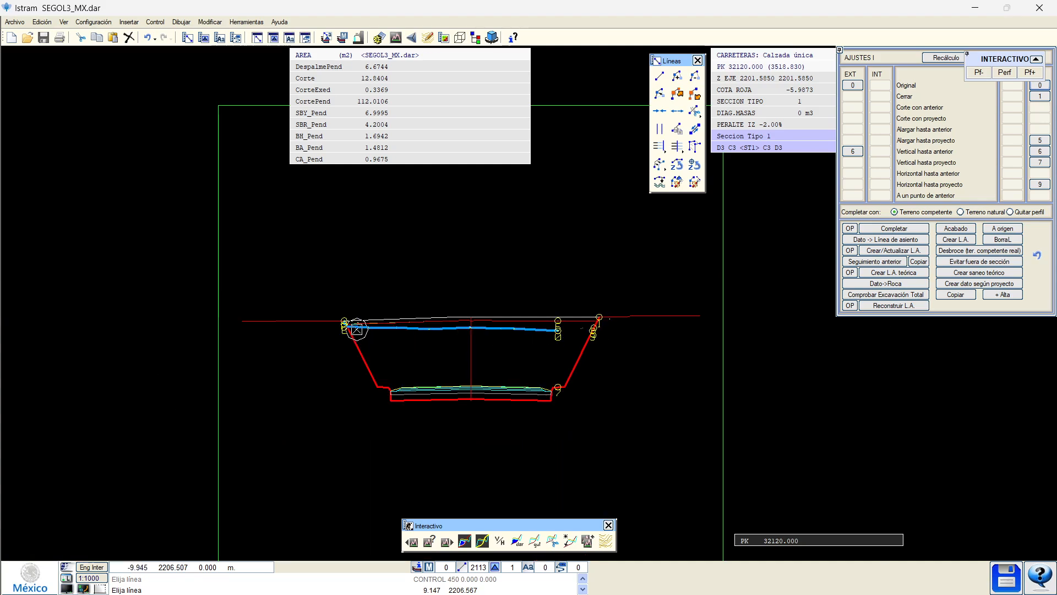
scroll(347, 325, up, 3)
middle_drag(874, 347, 255, 349)
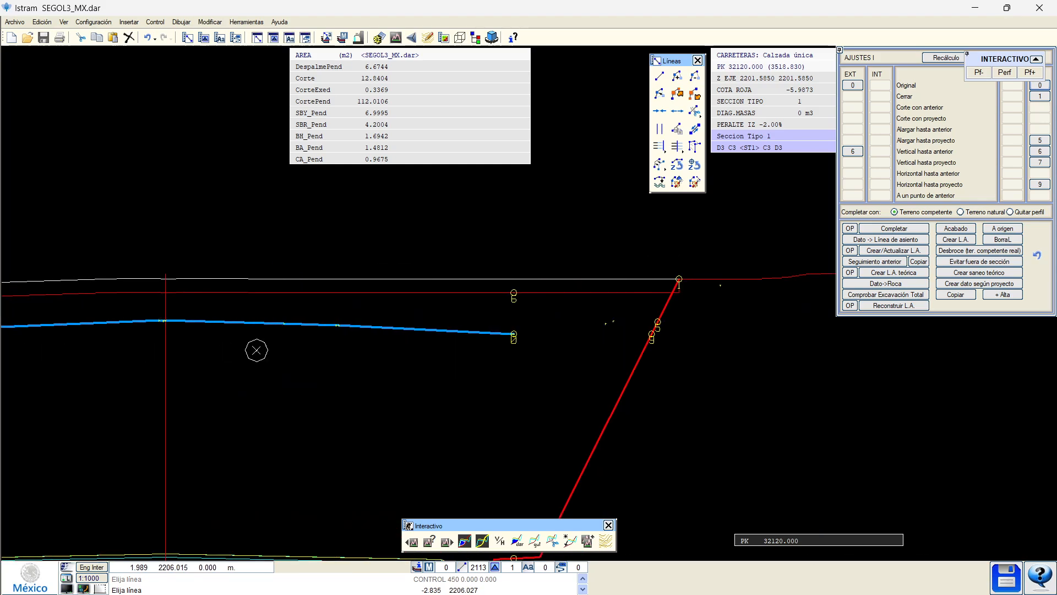
middle_drag(600, 323, 434, 321)
scroll(512, 287, up, 3)
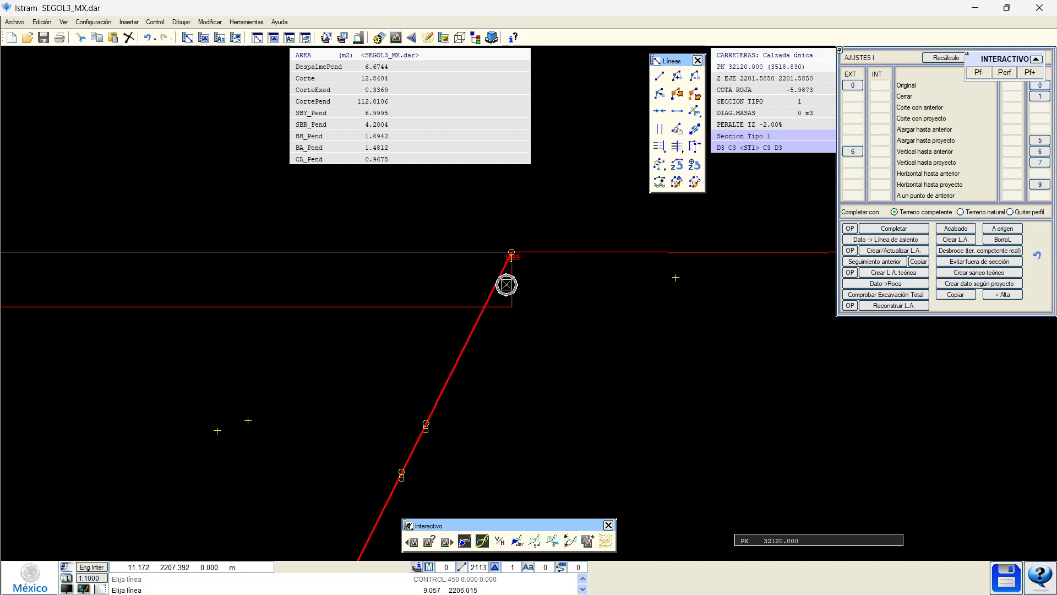
scroll(506, 284, down, 3)
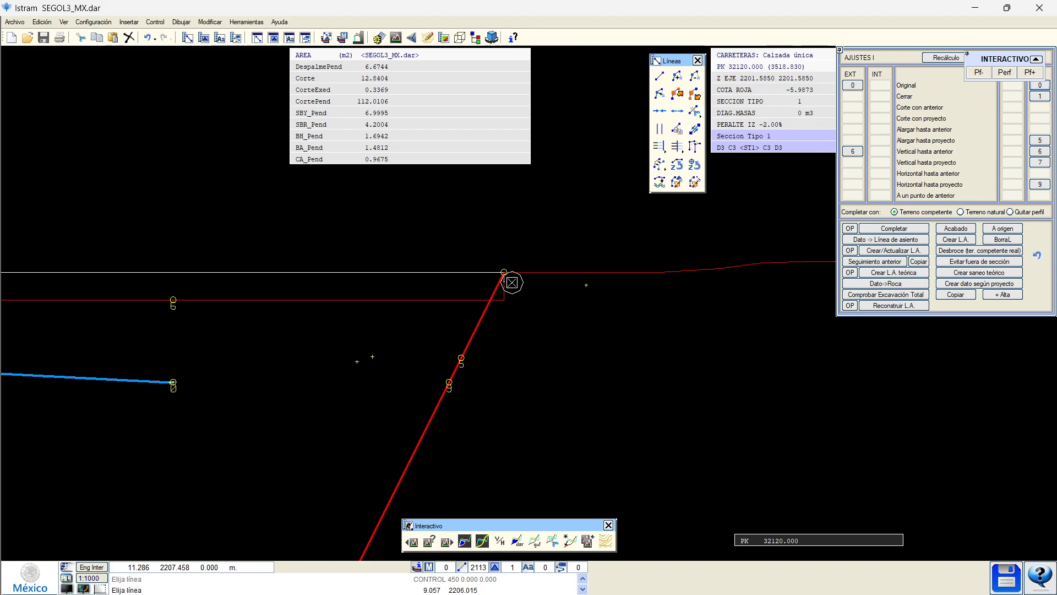
scroll(512, 282, down, 1)
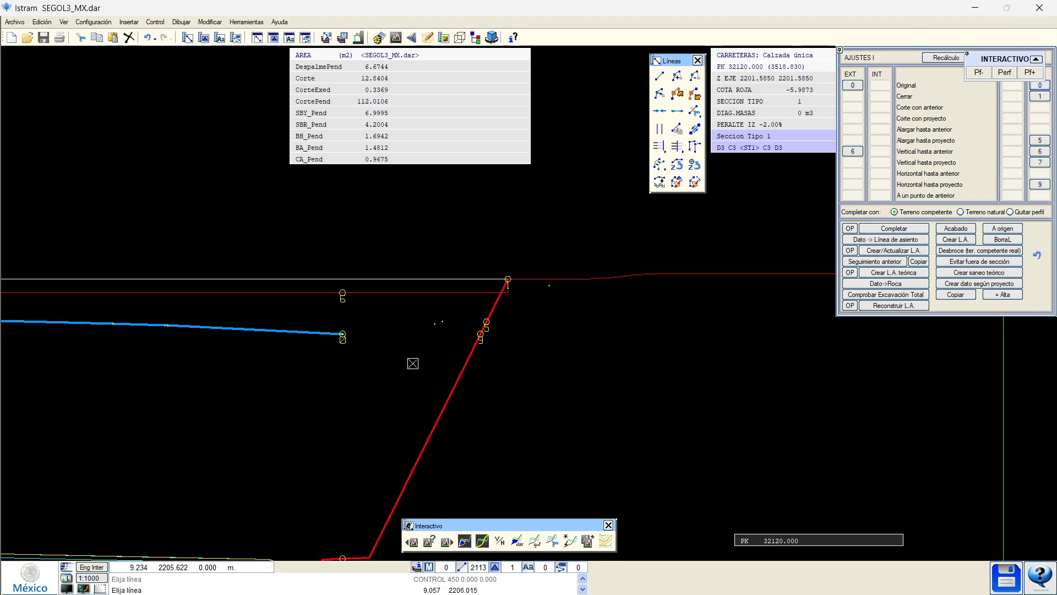
scroll(504, 279, up, 2)
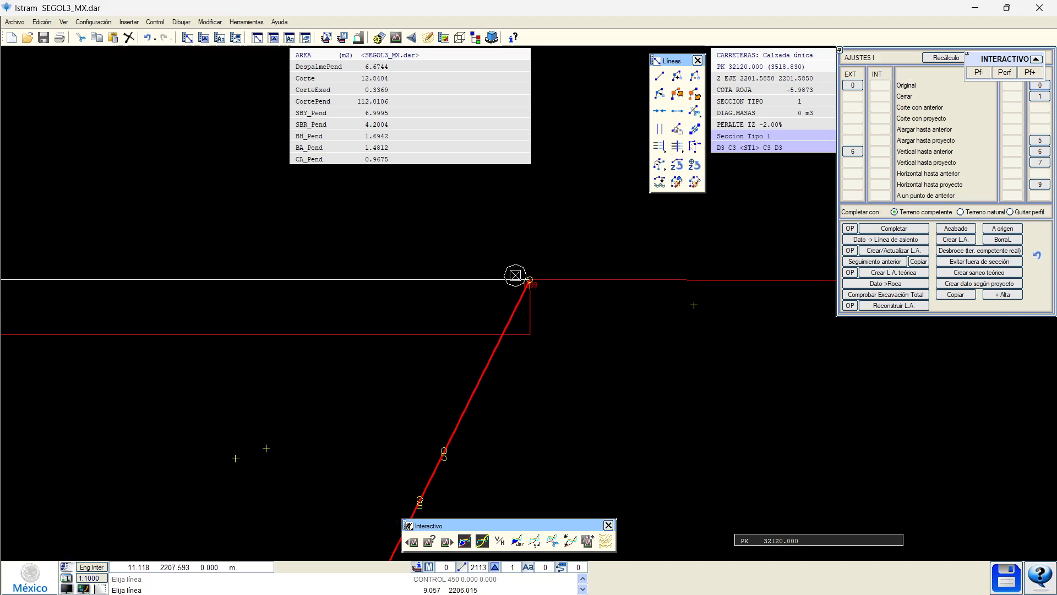
scroll(516, 317, up, 1)
Measure both slope triangles with Área de región, totalling 0.045 m², and bring the calculator over.
right_click(604, 37)
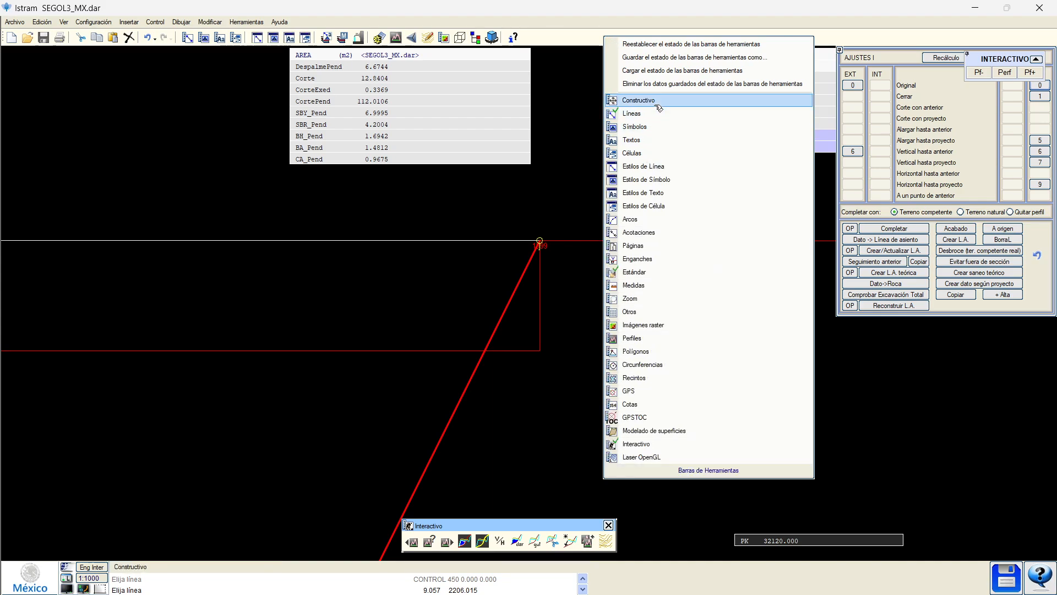
click(655, 284)
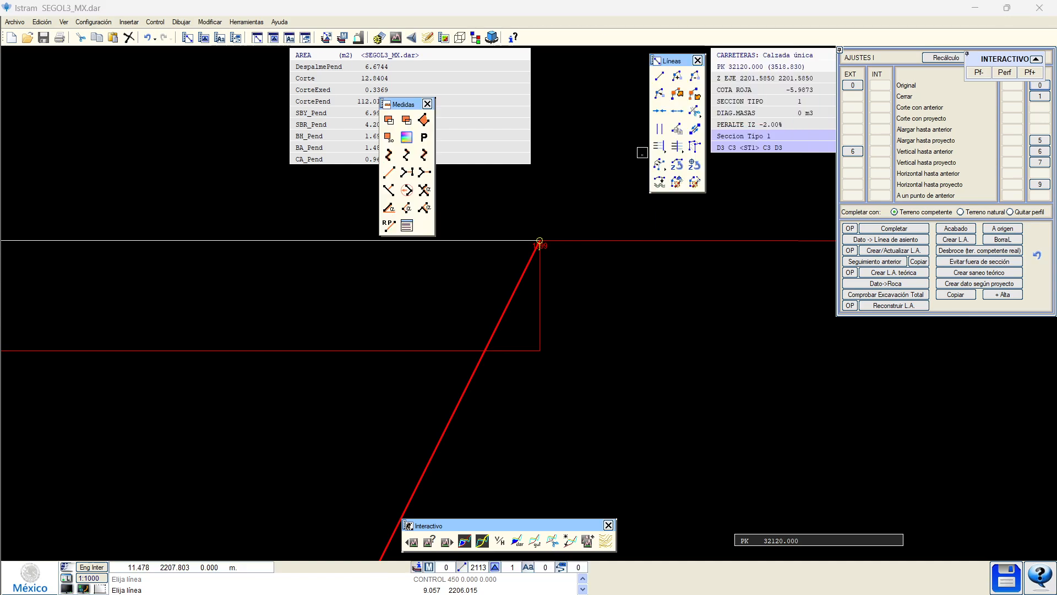
click(389, 120)
click(518, 311)
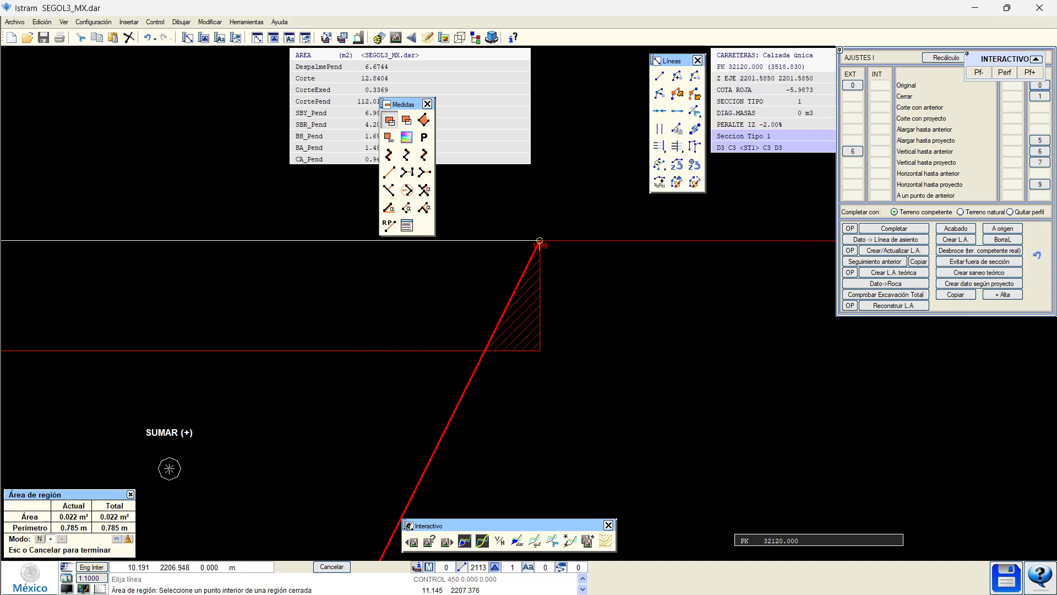
scroll(370, 463, down, 5)
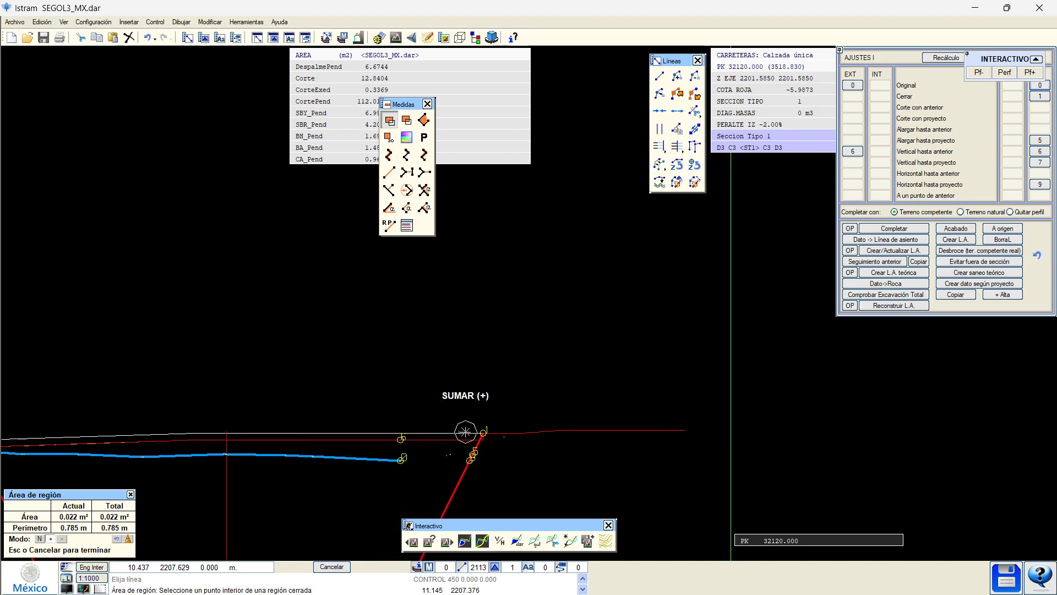
middle_drag(263, 393, 697, 375)
scroll(408, 401, up, 5)
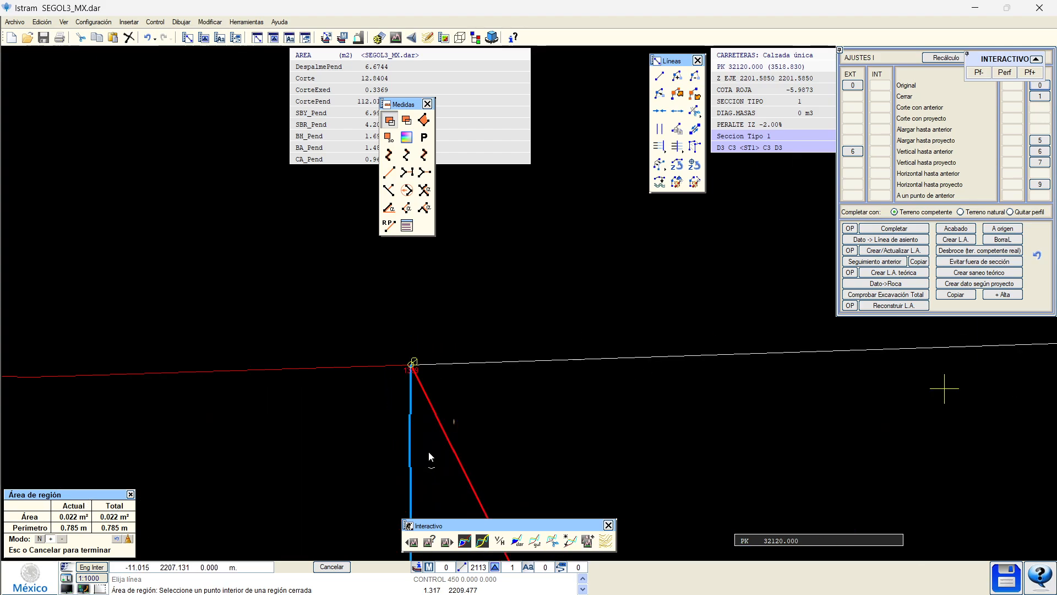
click(415, 377)
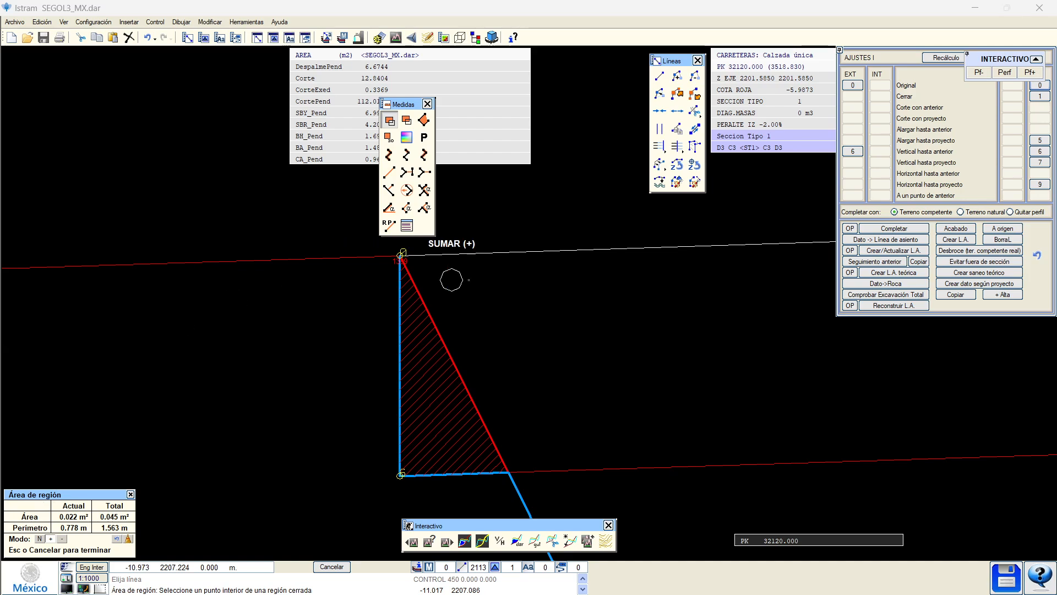
drag(0, 165, 471, 145)
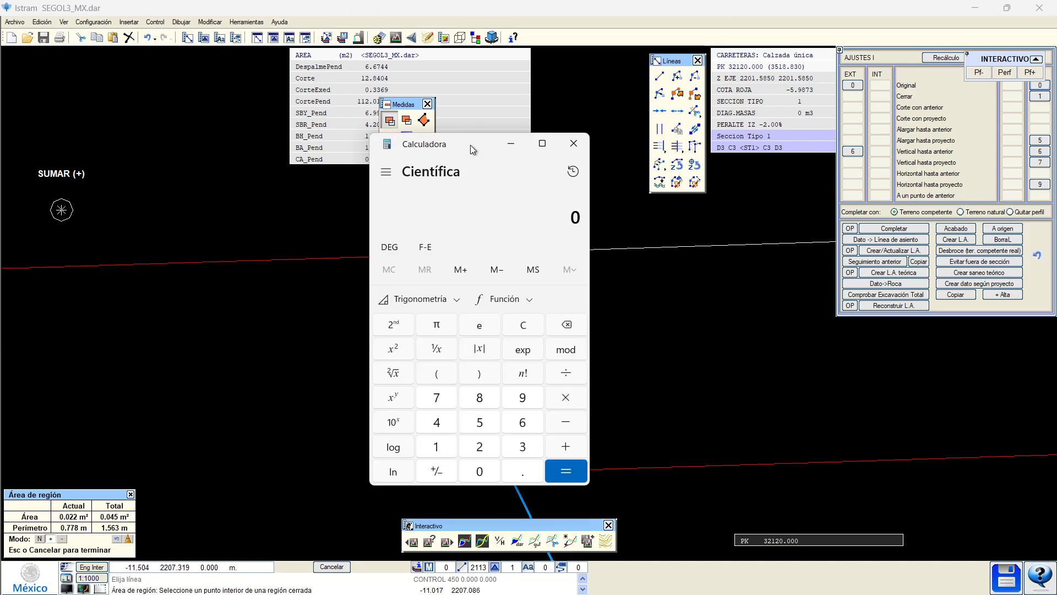
Compute 0.045 × 50000 × 0.5 × 230 ÷ 18.5 in Calculator, giving about 13,986.49.
text(0.045*5)
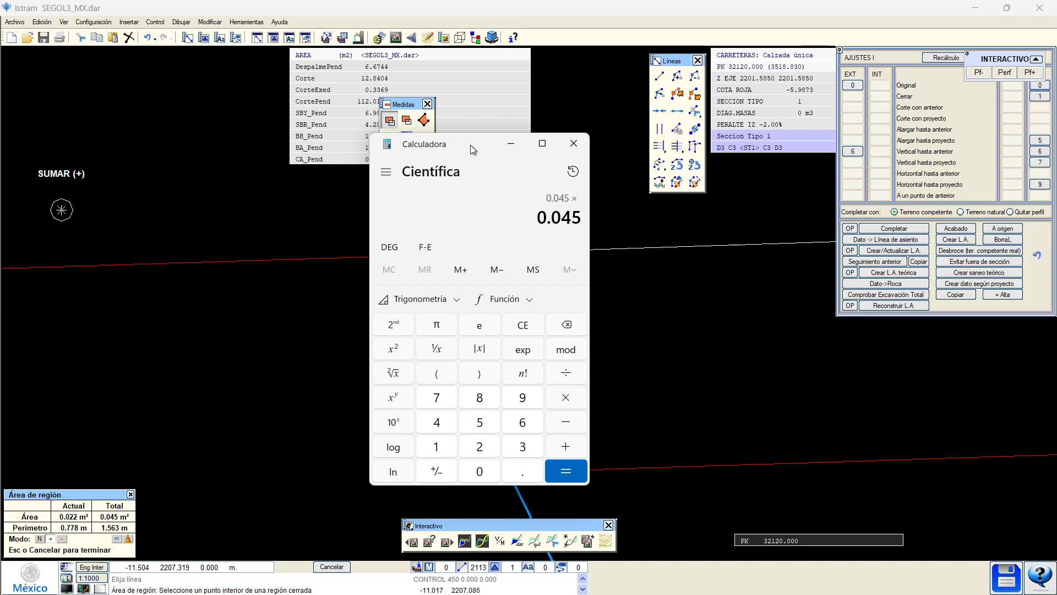
text(0000)
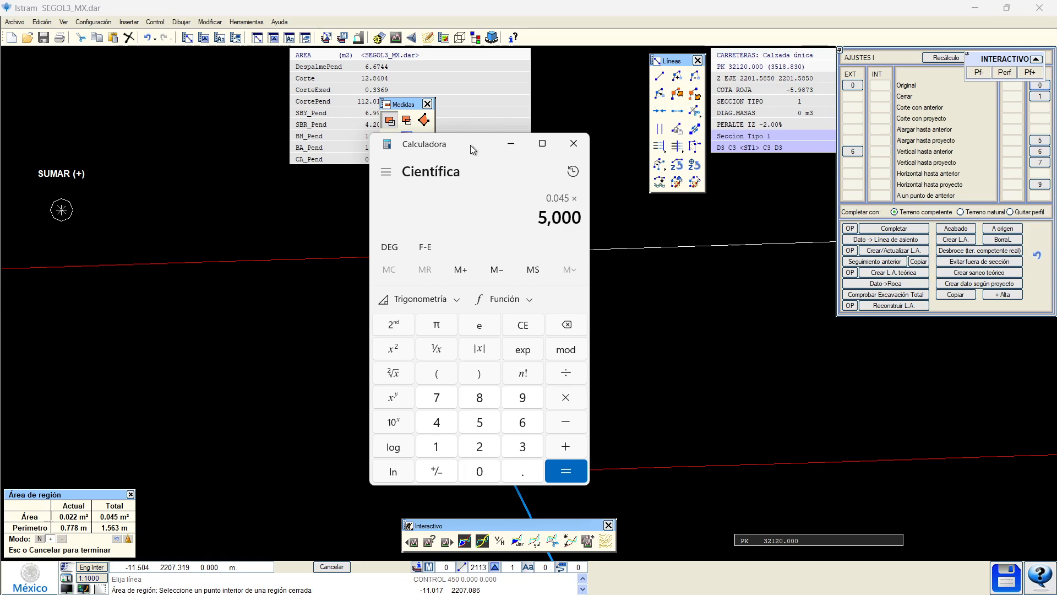
key(Return)
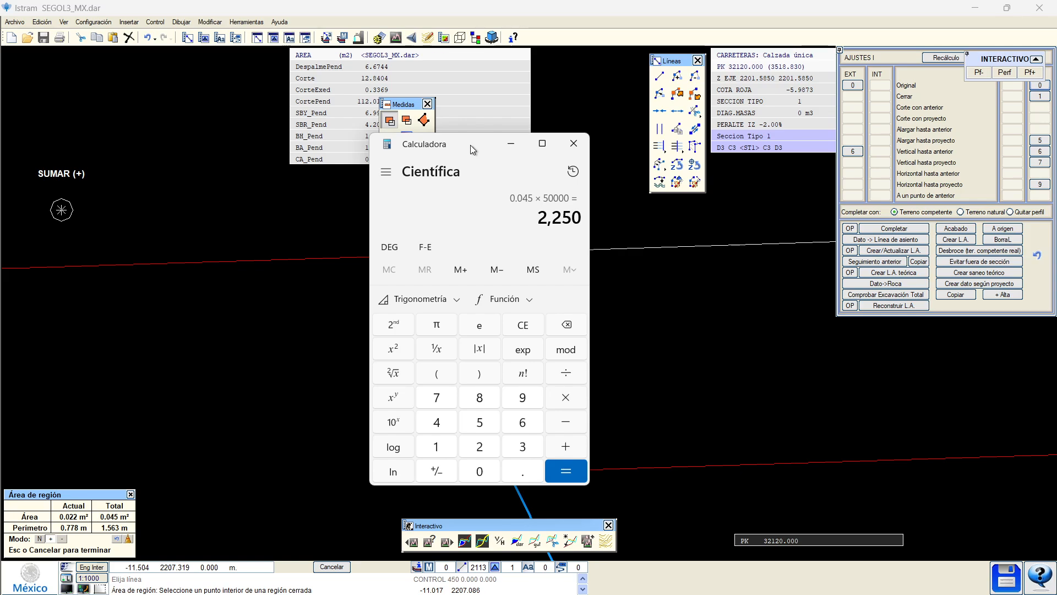
key(asterisk)
text(0.5)
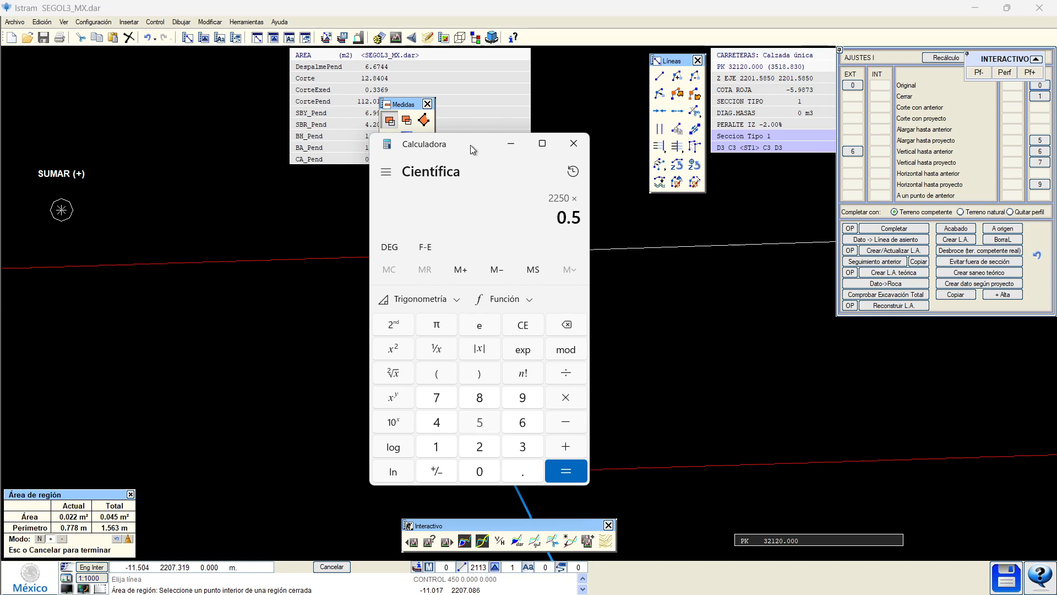
key(Return)
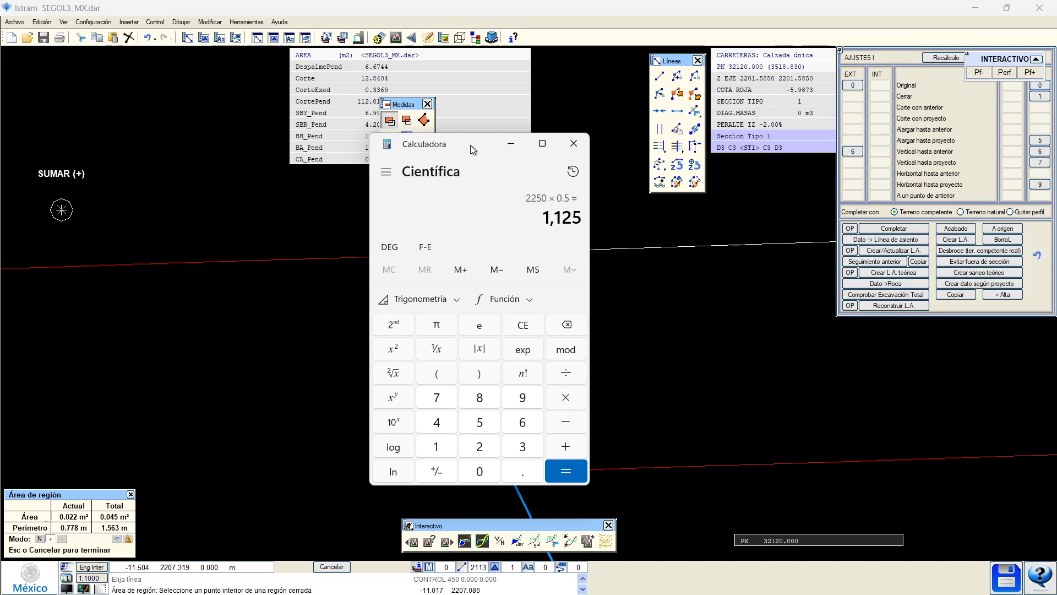
key(asterisk)
text(230)
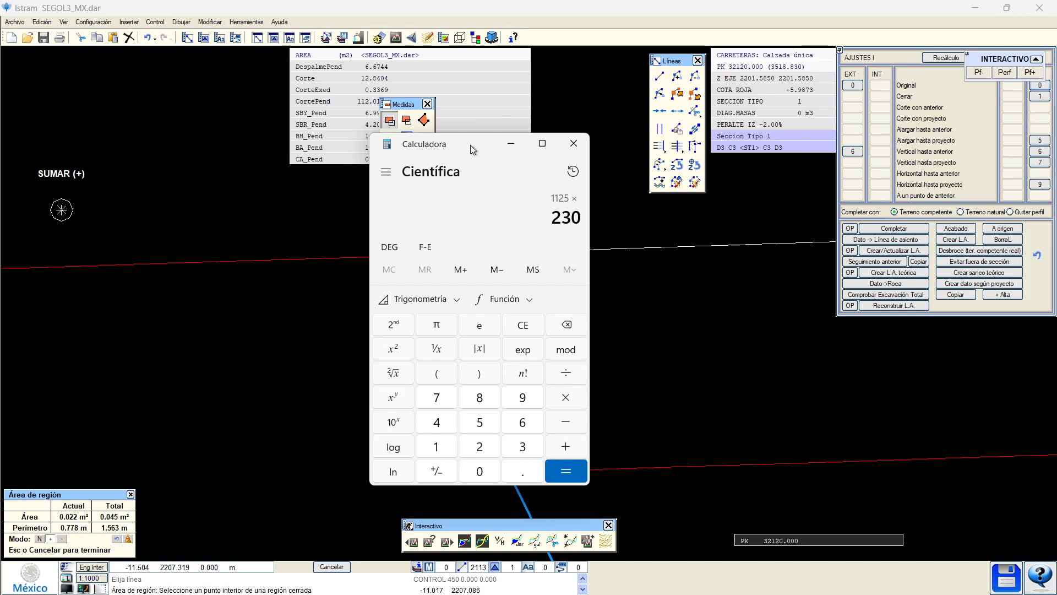
key(Return)
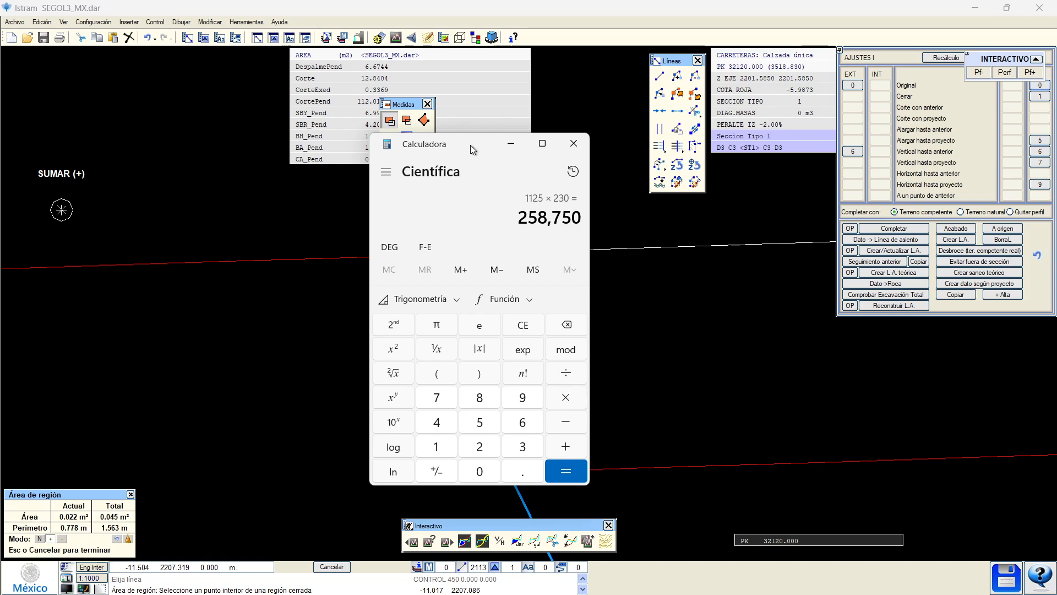
text(/18.5)
key(Return)
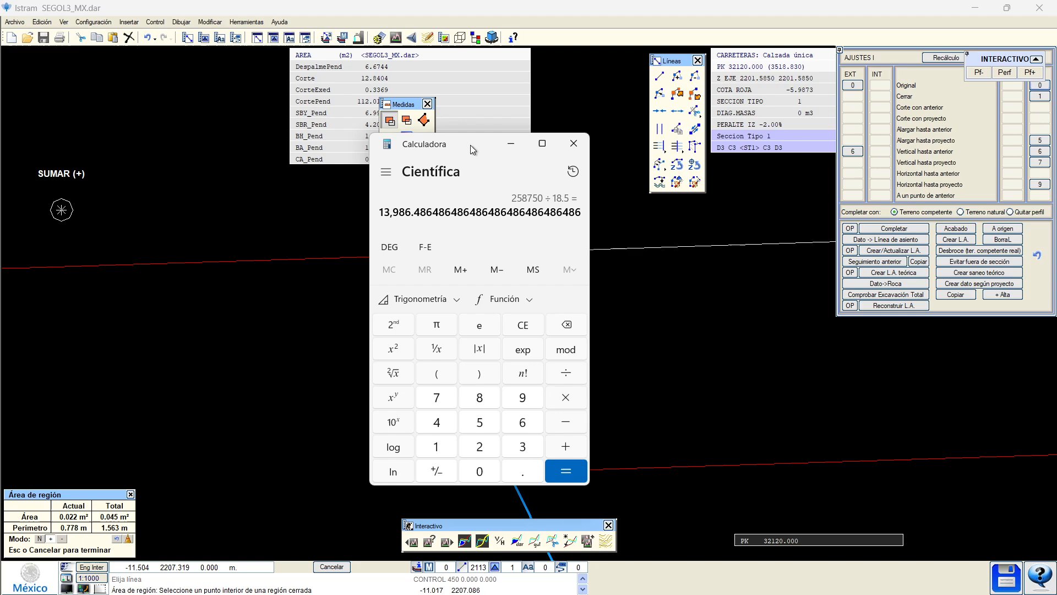
Close the calculator, clear the region area results and hatching, and pan toward the section's right end.
click(575, 143)
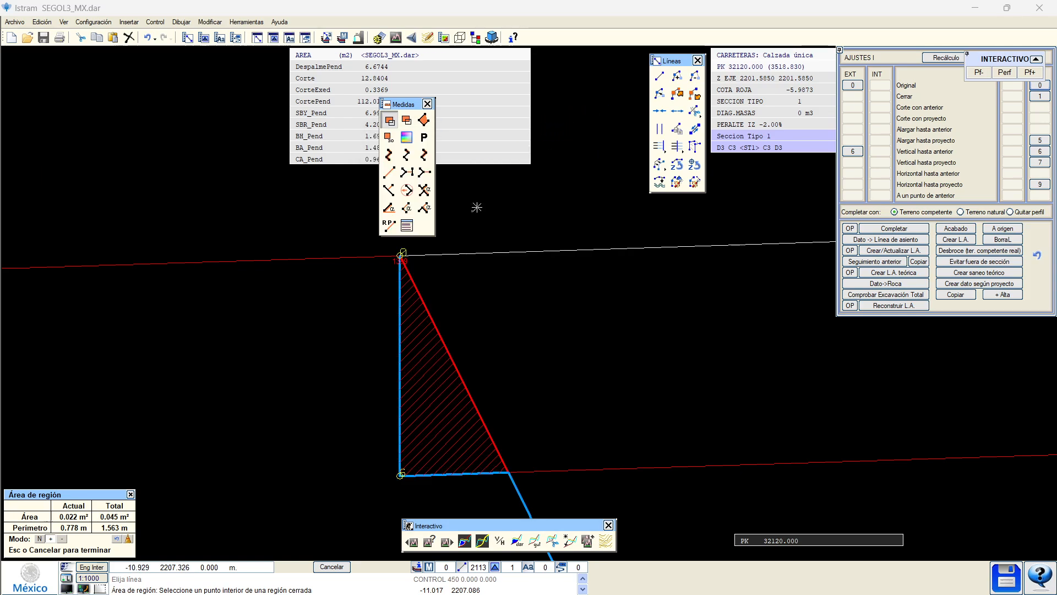
scroll(398, 277, down, 3)
click(387, 302)
scroll(378, 303, up, 1)
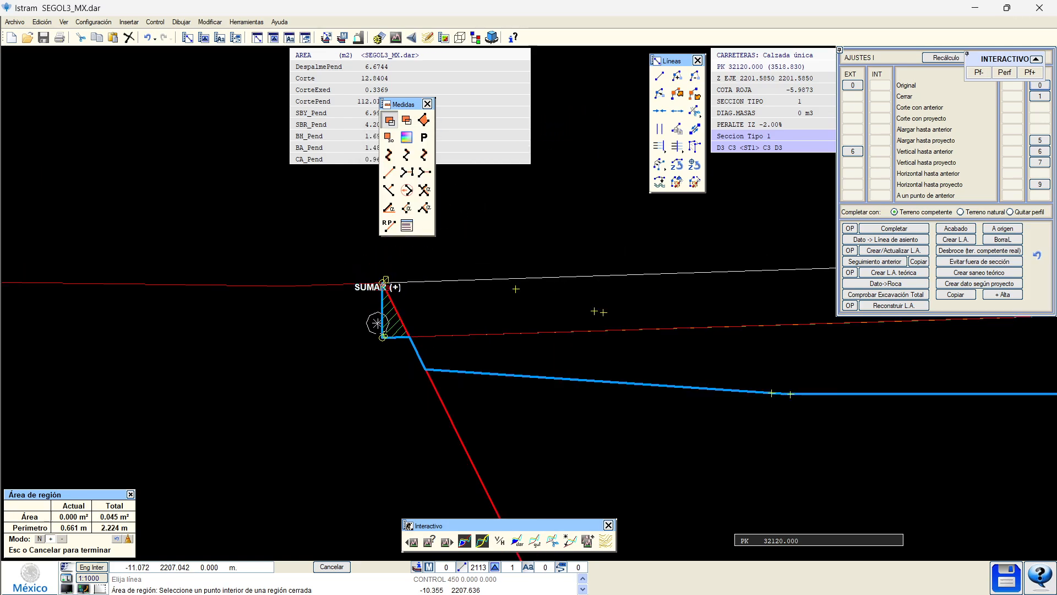
key(Escape)
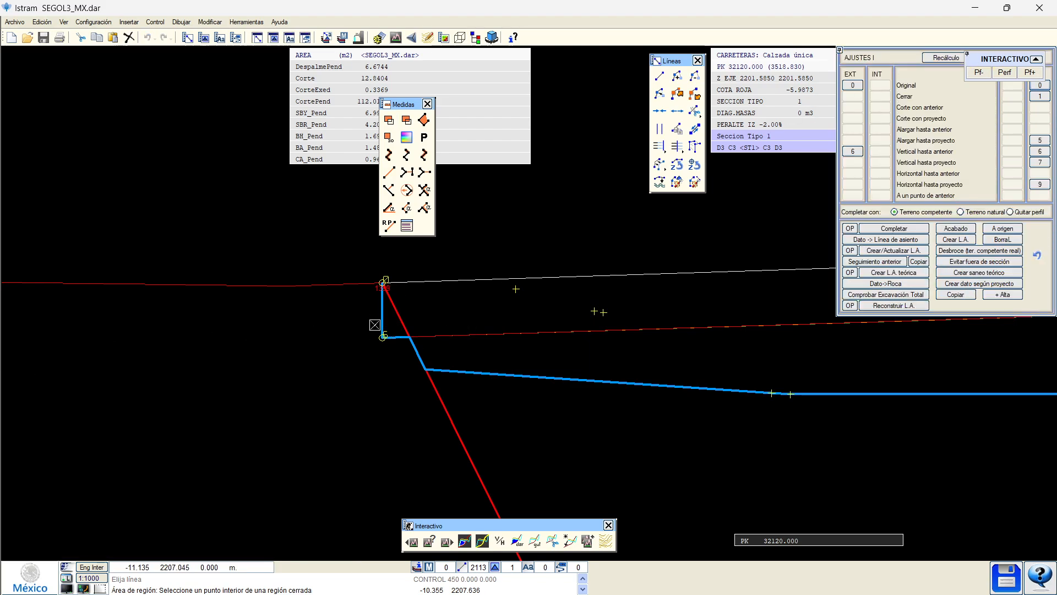
scroll(363, 330, down, 1)
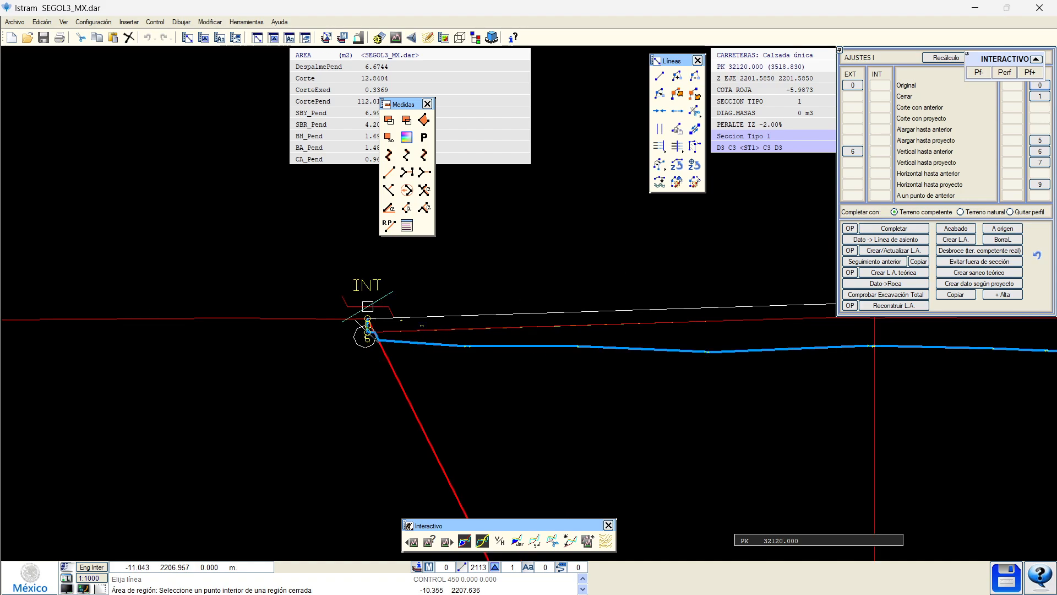
middle_drag(803, 379, 158, 398)
middle_drag(664, 375, 555, 373)
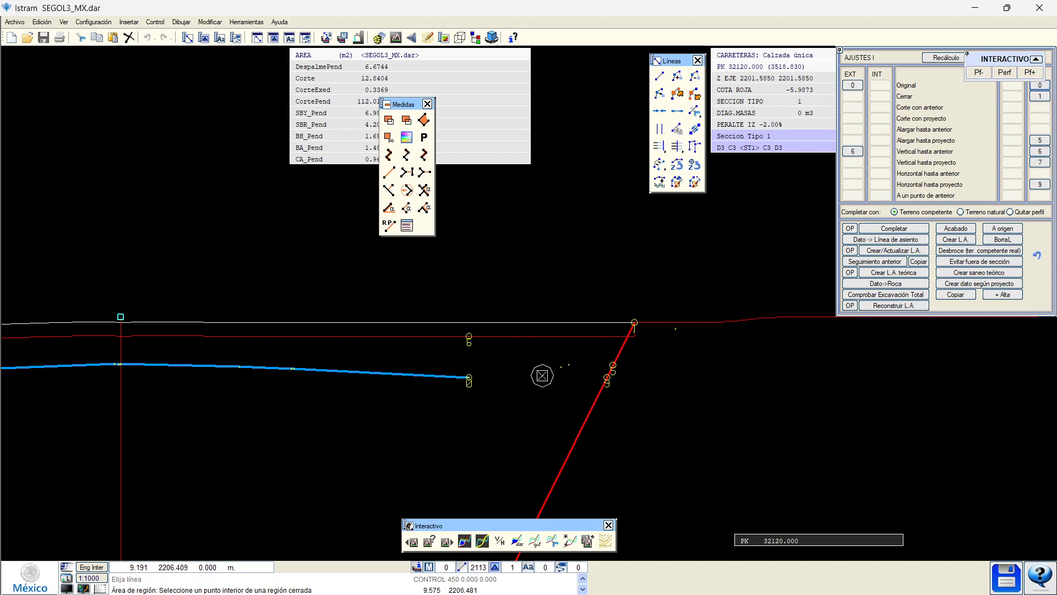
scroll(542, 376, up, 2)
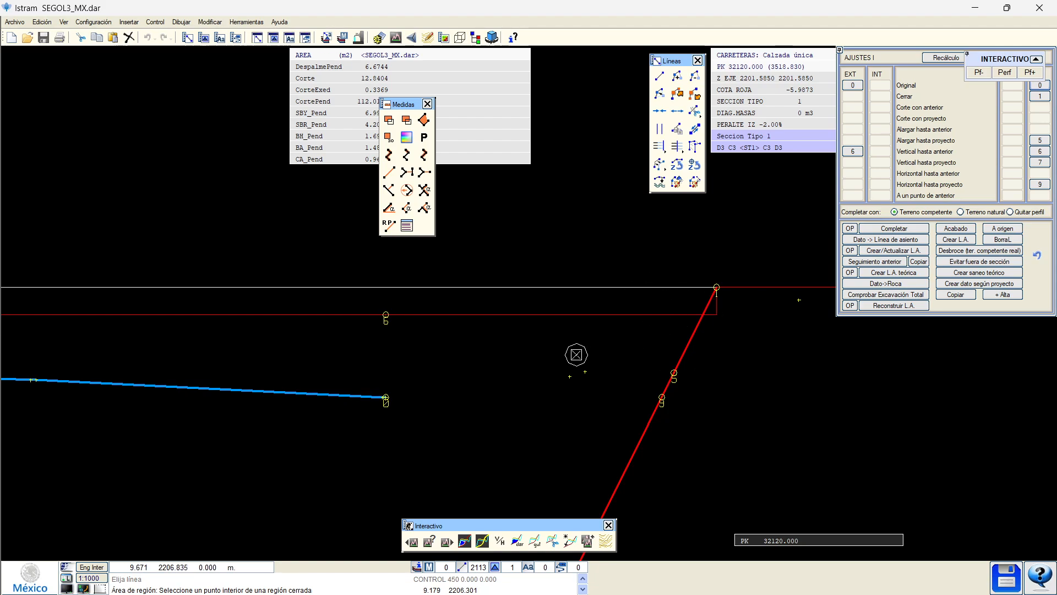
End the region area tool and frame a close-up of the right slope at PK 32120.000.
right_click(568, 349)
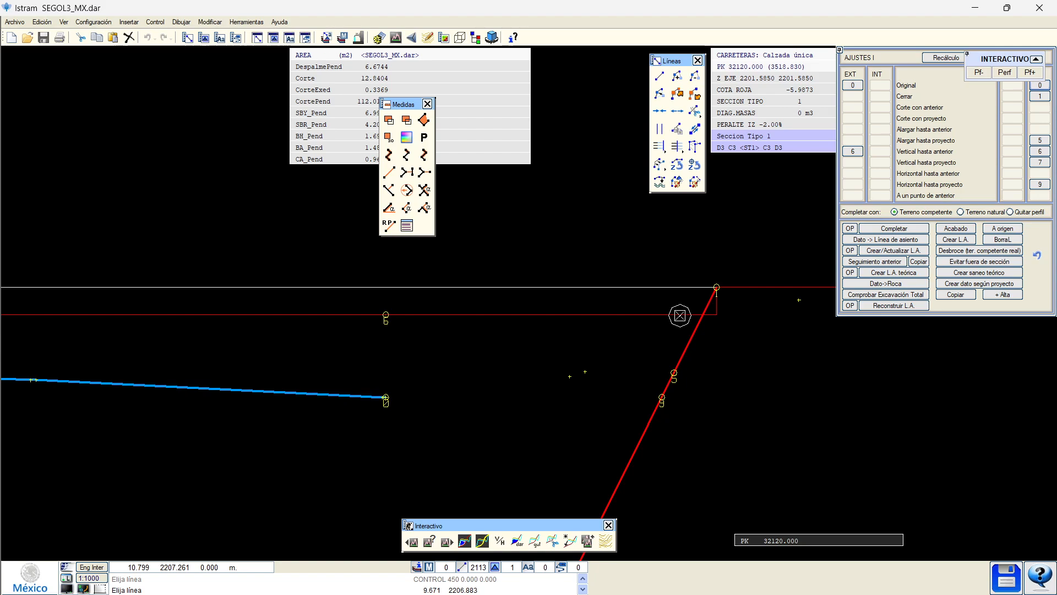
scroll(611, 363, down, 3)
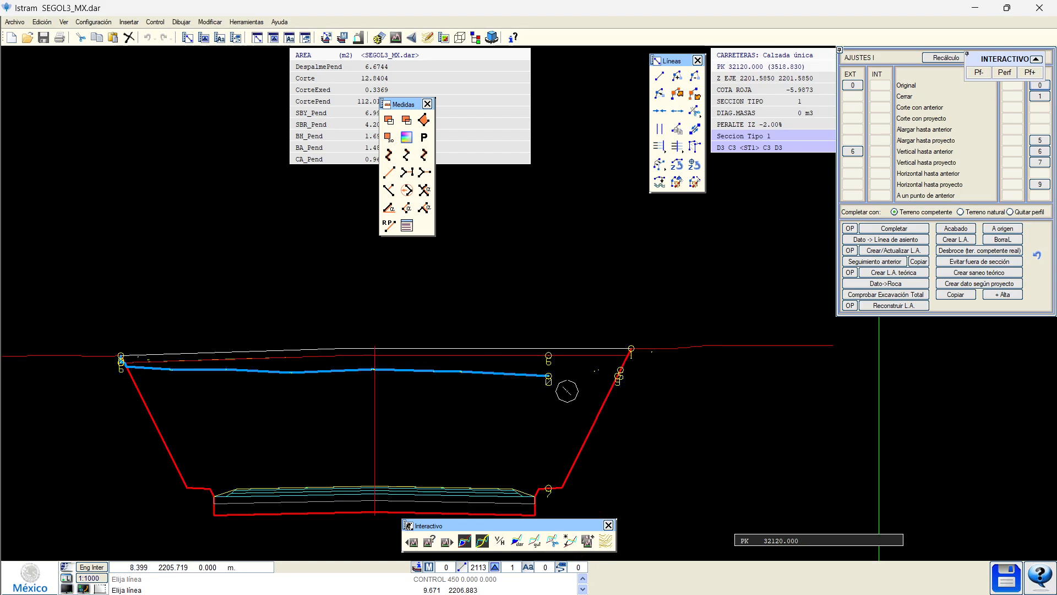
middle_drag(255, 435, 308, 403)
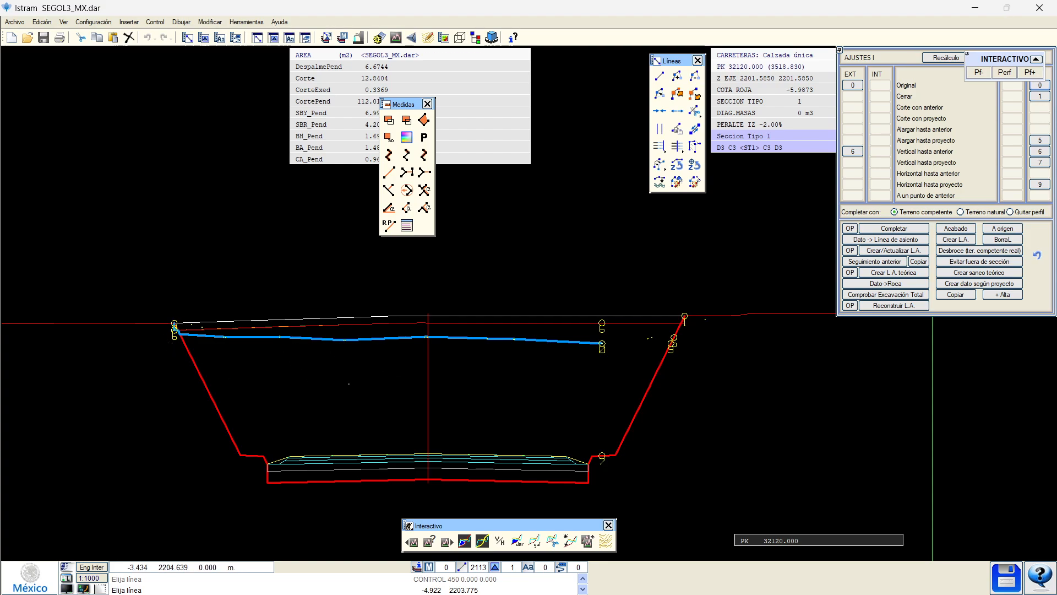
scroll(163, 305, up, 3)
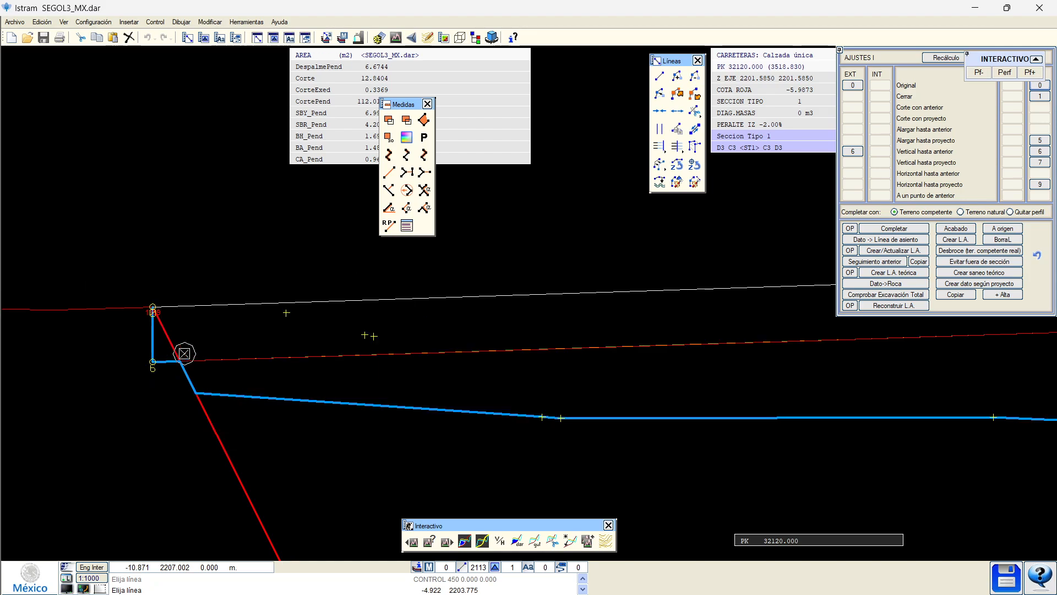
scroll(191, 353, down, 3)
middle_drag(936, 380, 242, 368)
scroll(507, 328, up, 3)
middle_drag(510, 367, 706, 197)
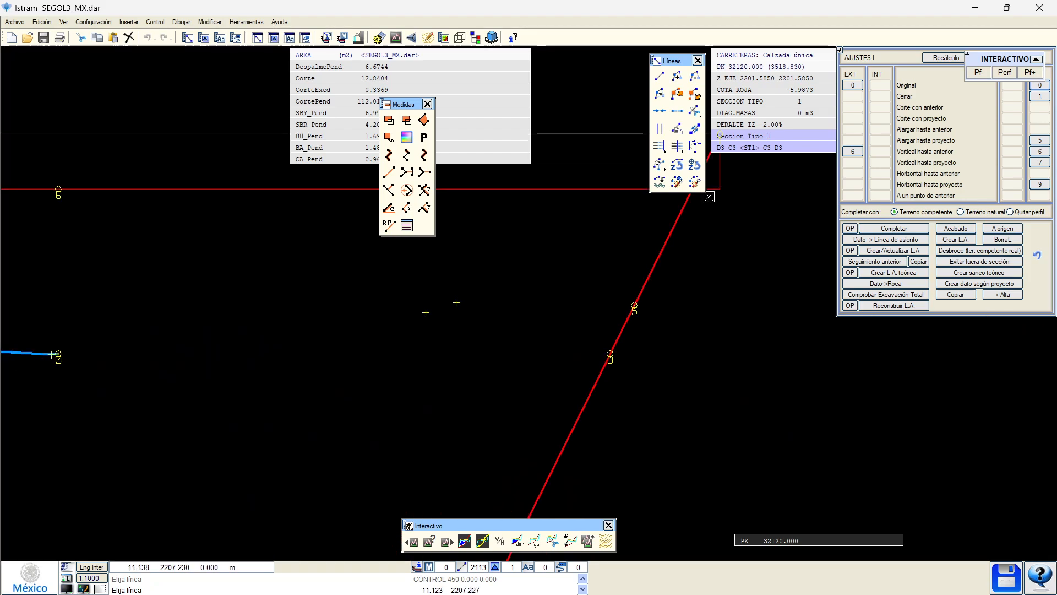
scroll(569, 288, down, 2)
middle_drag(295, 383, 470, 373)
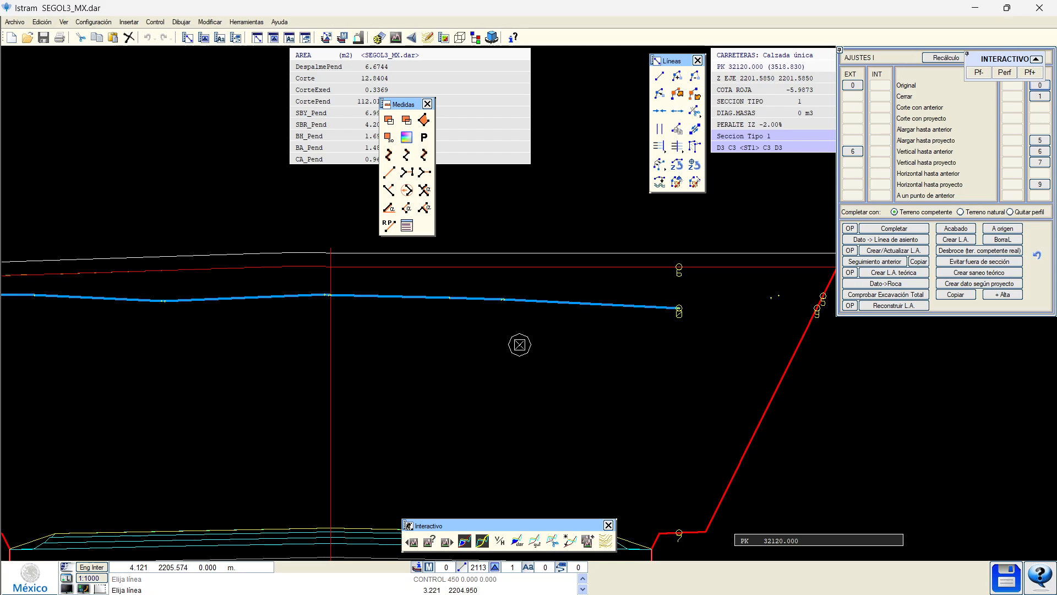
mouse_move(550, 349)
middle_down()
mouse_move(540, 365)
mouse_move(424, 386)
middle_up()
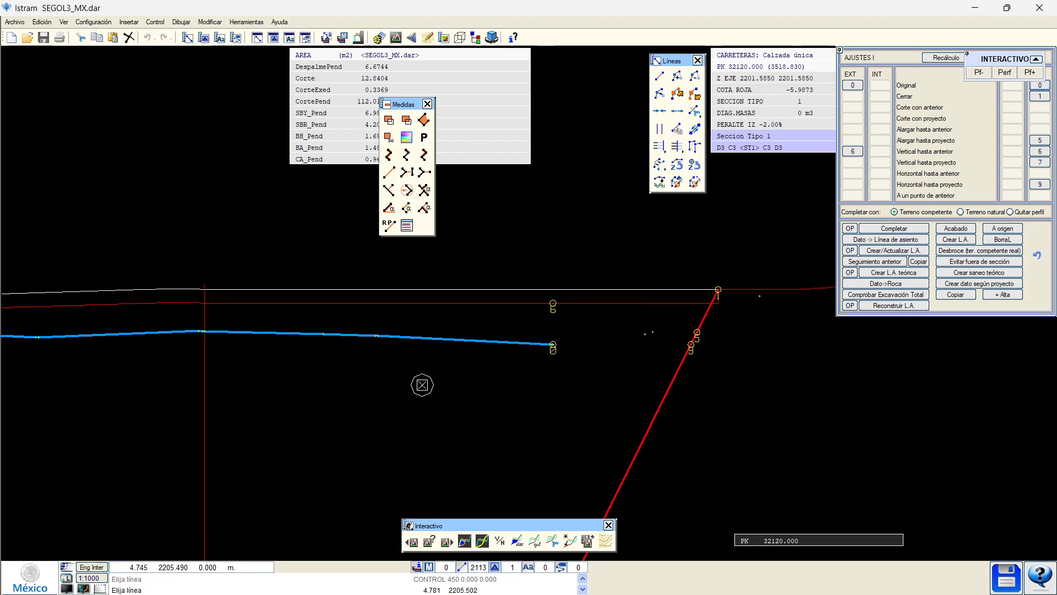
mouse_move(422, 385)
middle_down()
mouse_move(451, 382)
mouse_move(562, 427)
mouse_move(560, 411)
mouse_move(615, 395)
middle_up()
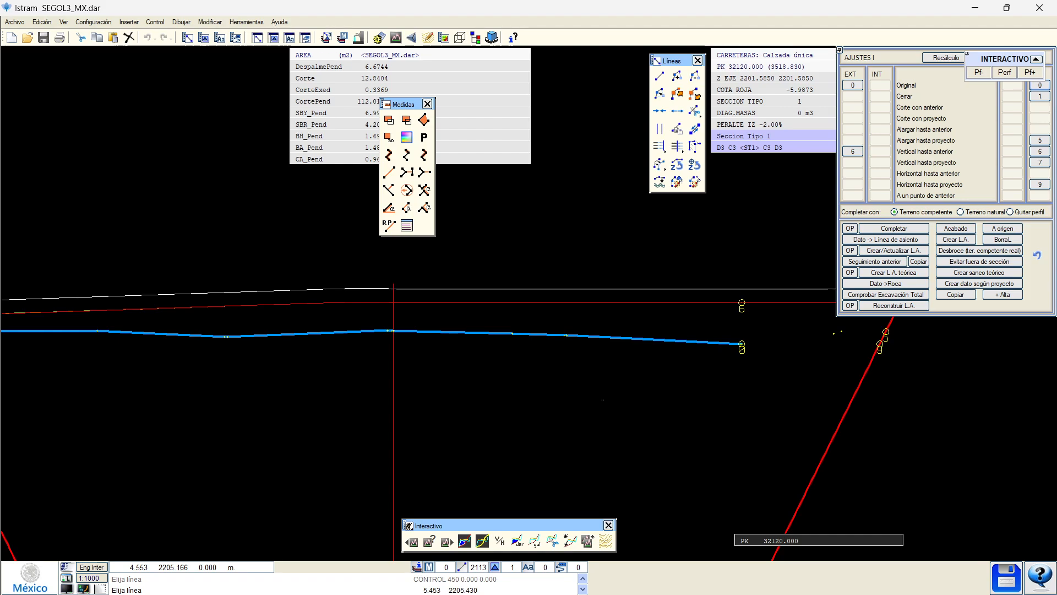
mouse_move(588, 366)
middle_down()
mouse_move(618, 356)
mouse_move(509, 381)
mouse_move(493, 405)
middle_up()
scroll(517, 370, up, 2)
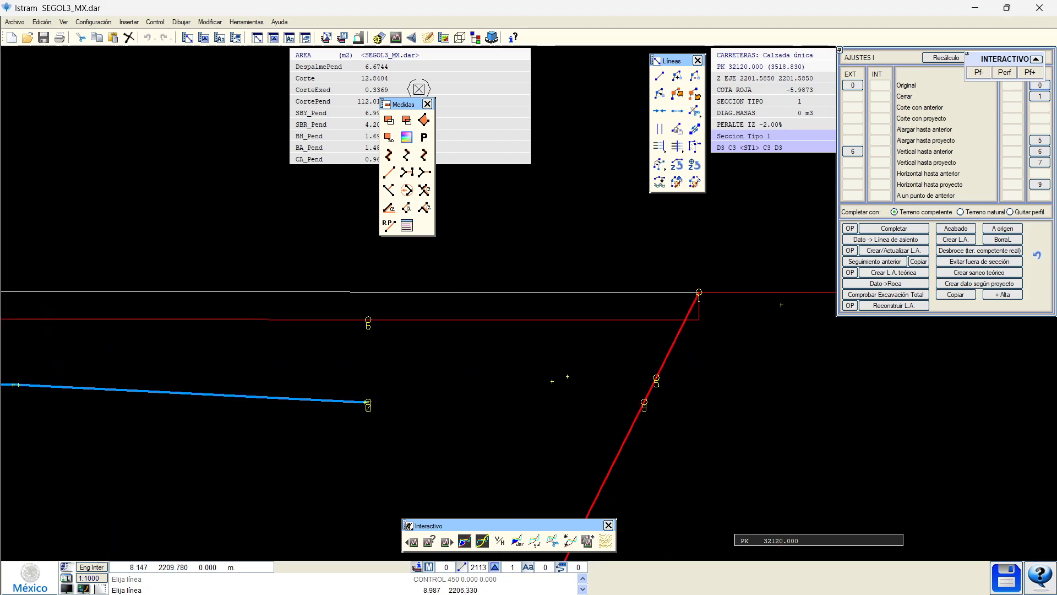
Join the blue ground line up to the top of the red cut slope.
mouse_move(405, 104)
mouse_down()
mouse_move(615, 73)
mouse_move(609, 57)
mouse_up()
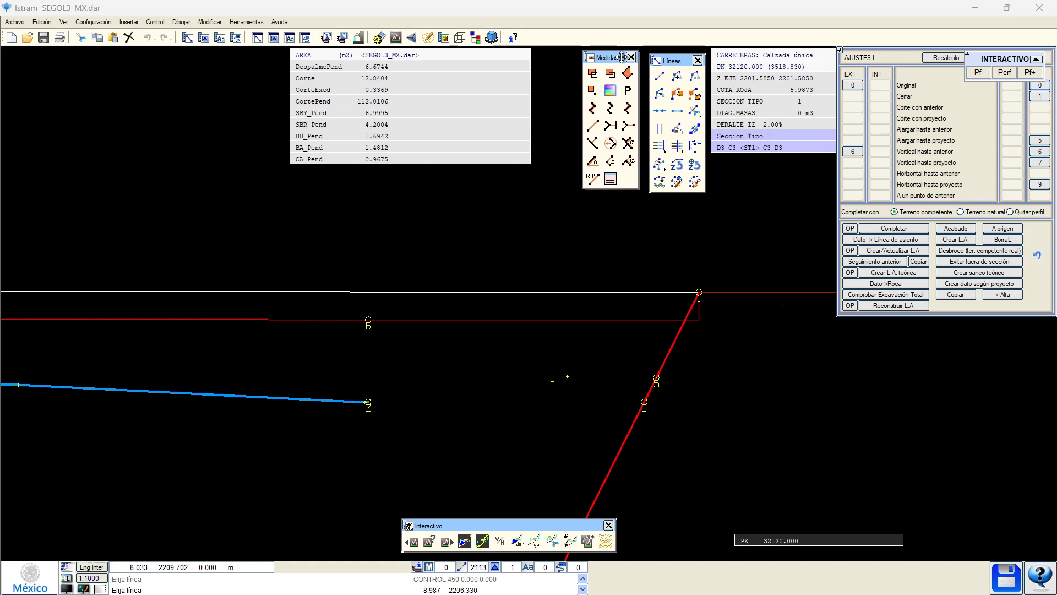
drag(673, 57, 675, 51)
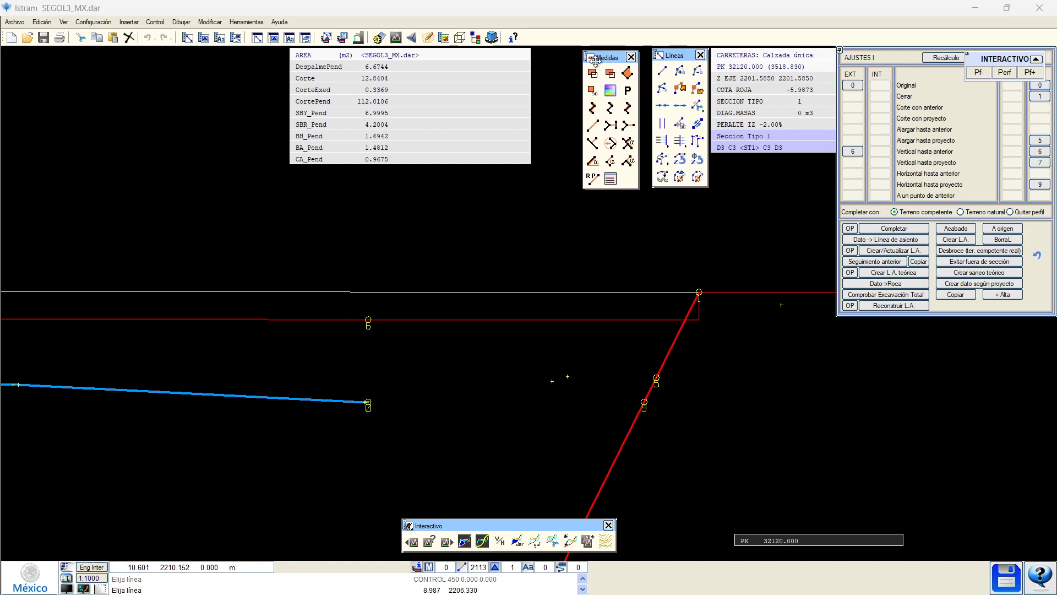
drag(594, 59, 617, 55)
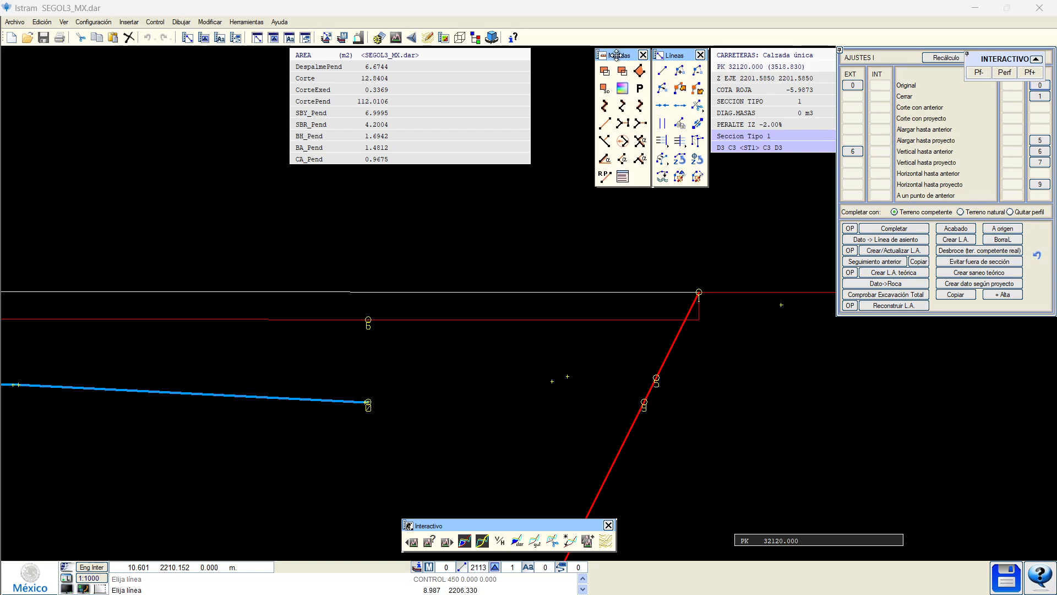
middle_drag(513, 268, 500, 261)
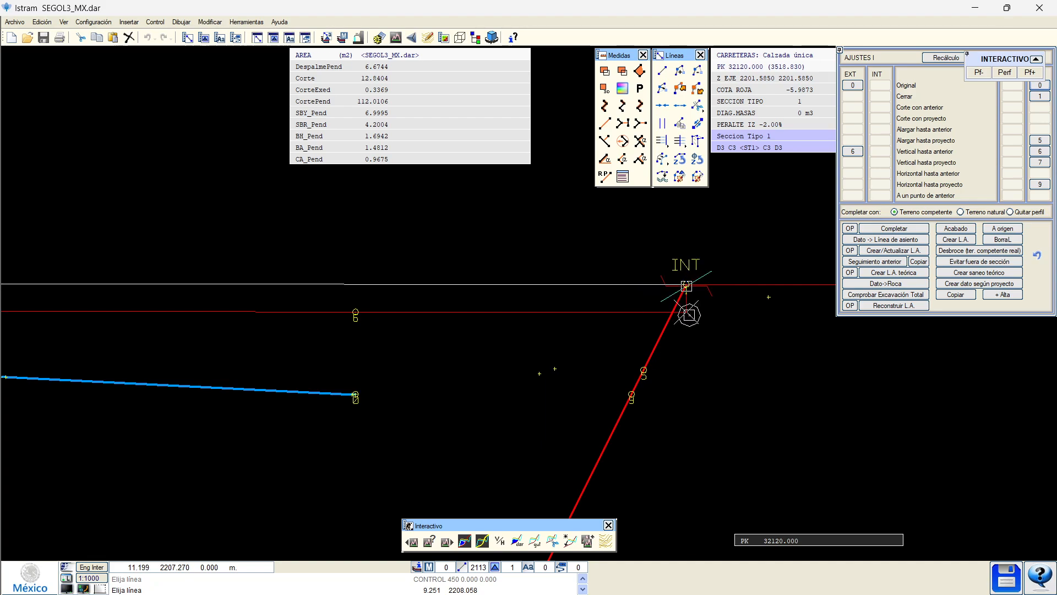
click(690, 315)
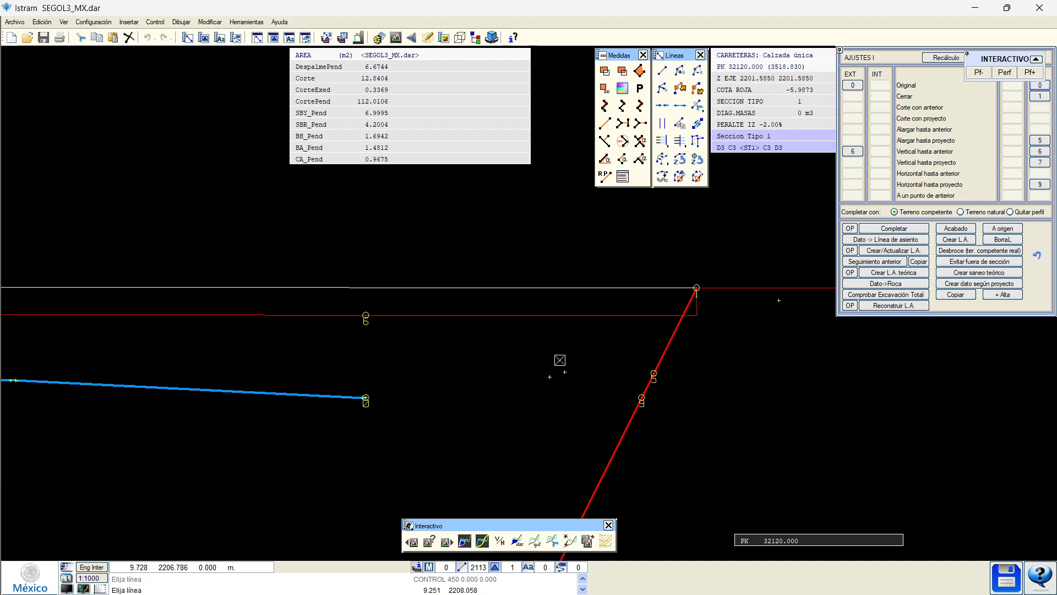
click(1039, 184)
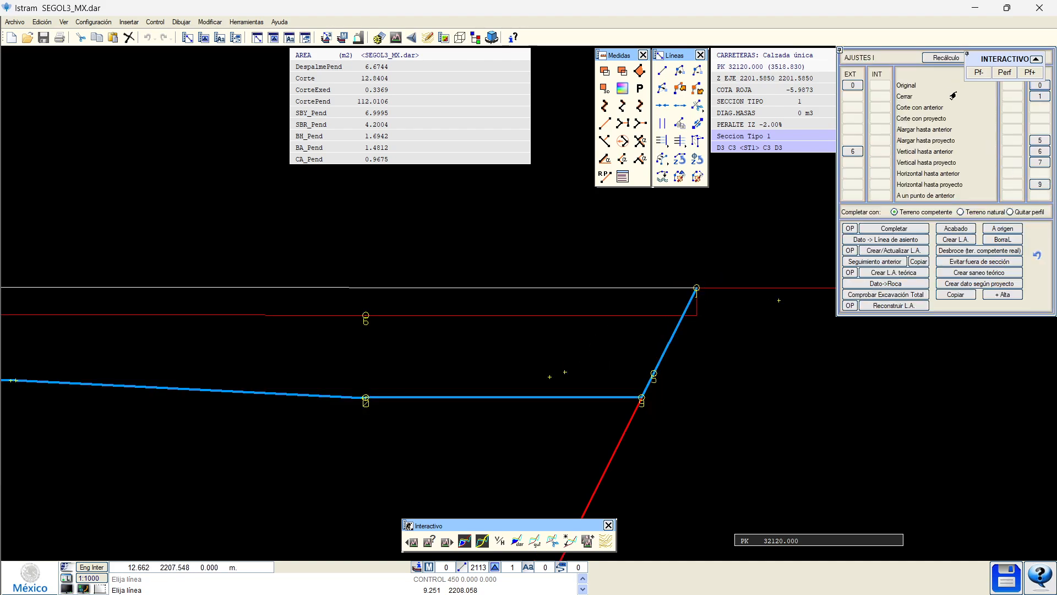
Run the area calculation and show the Despalme, Corte and CortePend areas.
scroll(677, 264, down, 1)
scroll(477, 343, down, 1)
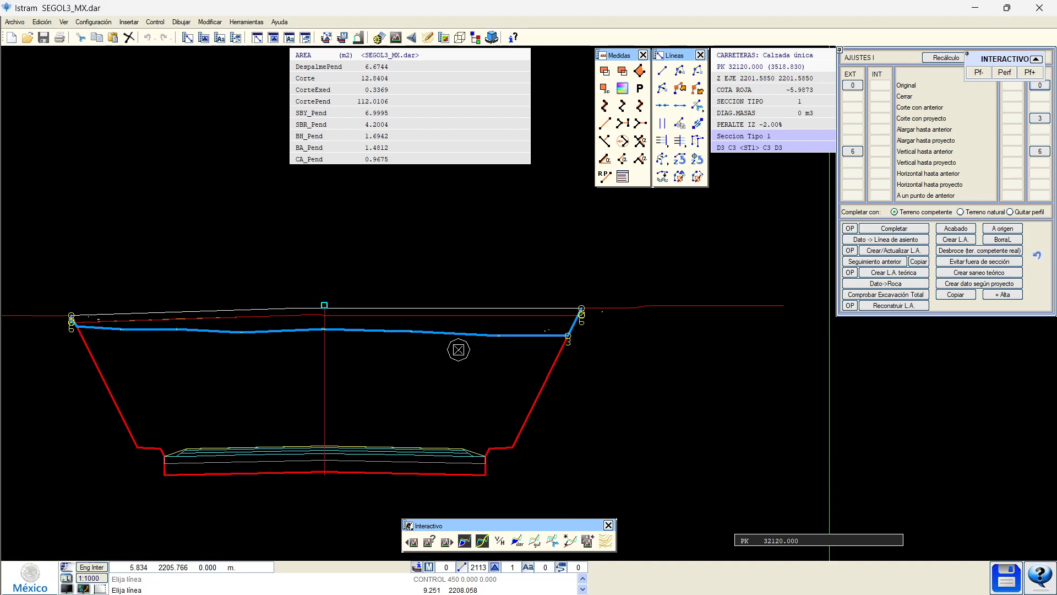
click(463, 544)
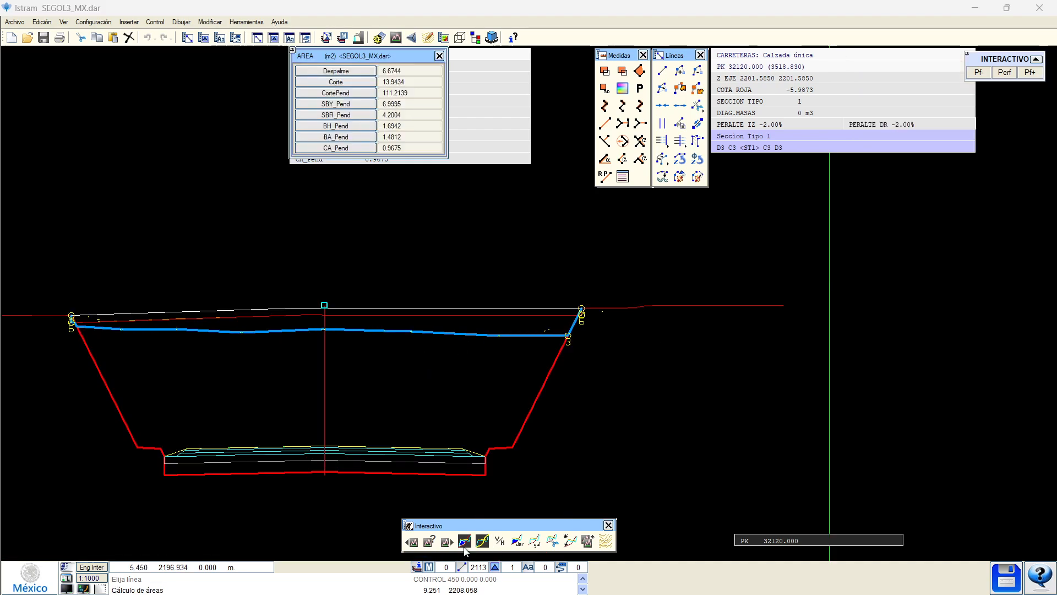
click(332, 74)
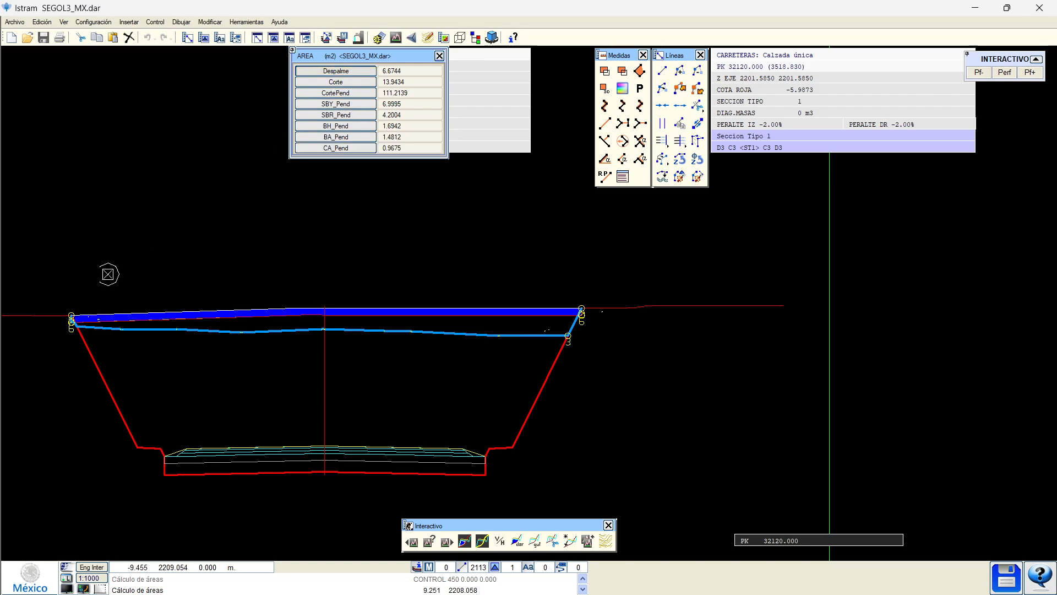
click(328, 82)
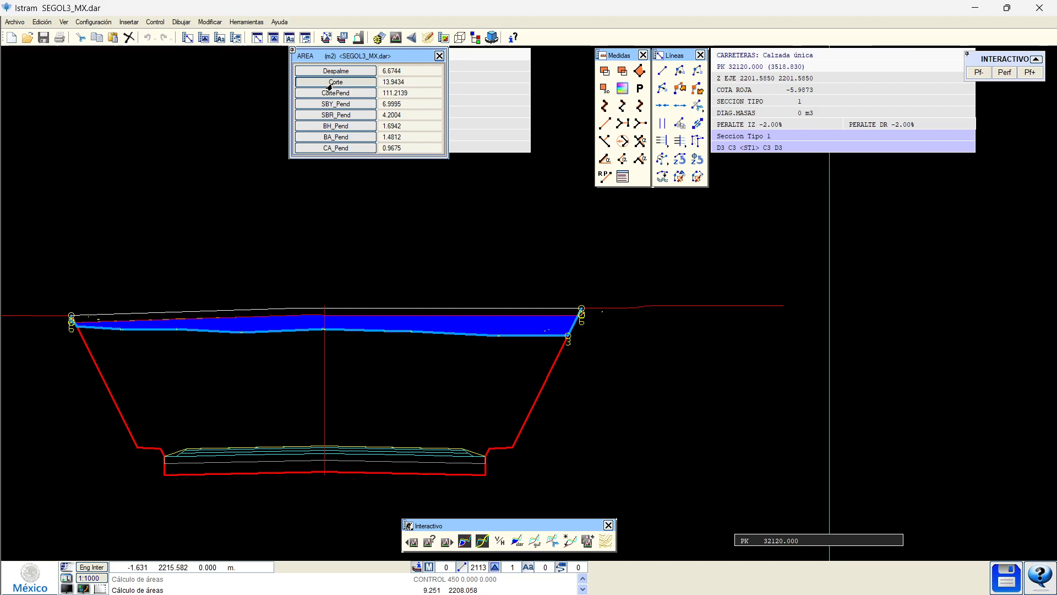
click(328, 93)
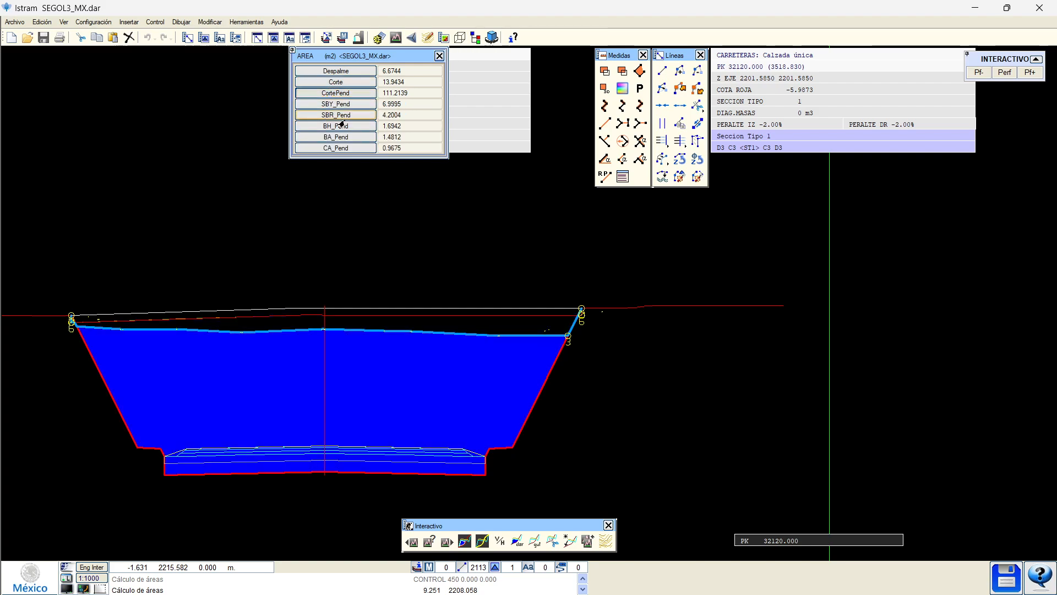
Check the SBY_Pend, BH_Pend and BA_Pend areas, then set snapping to free placement.
scroll(559, 323, up, 4)
middle_drag(616, 319, 376, 297)
scroll(427, 259, up, 2)
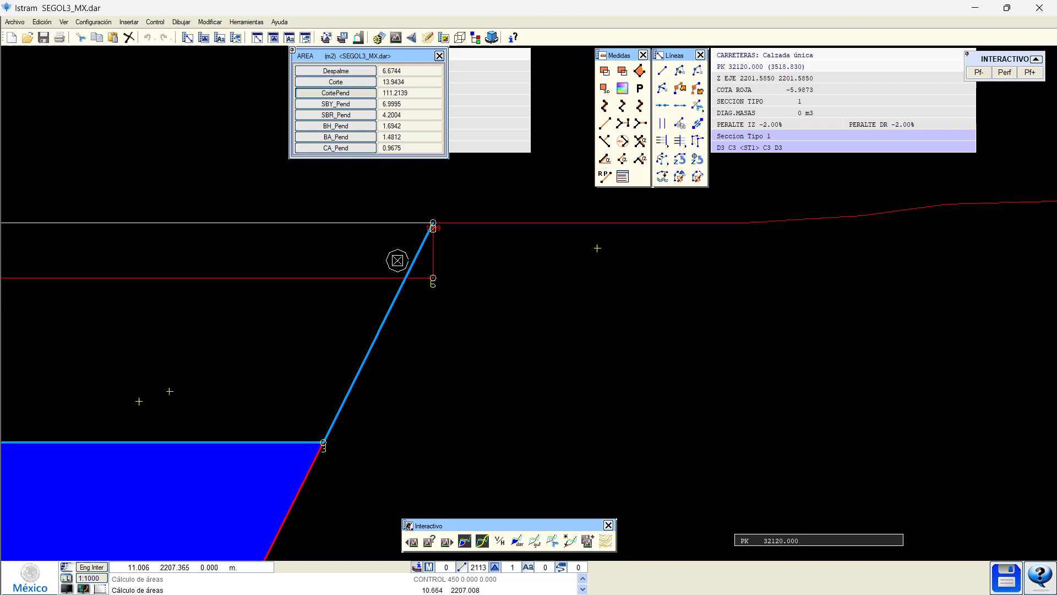
click(330, 104)
click(326, 126)
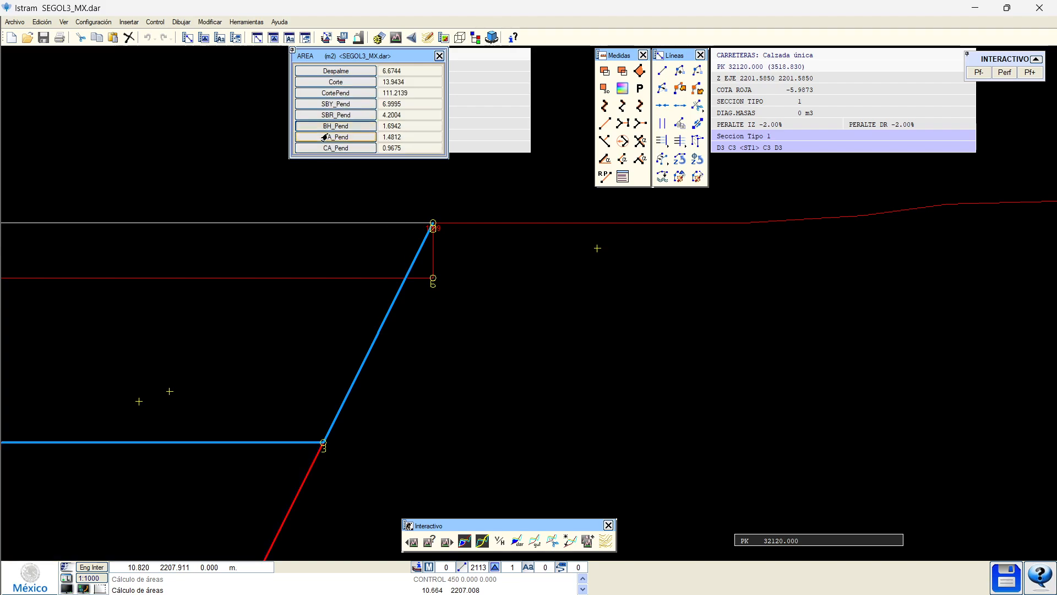
click(324, 137)
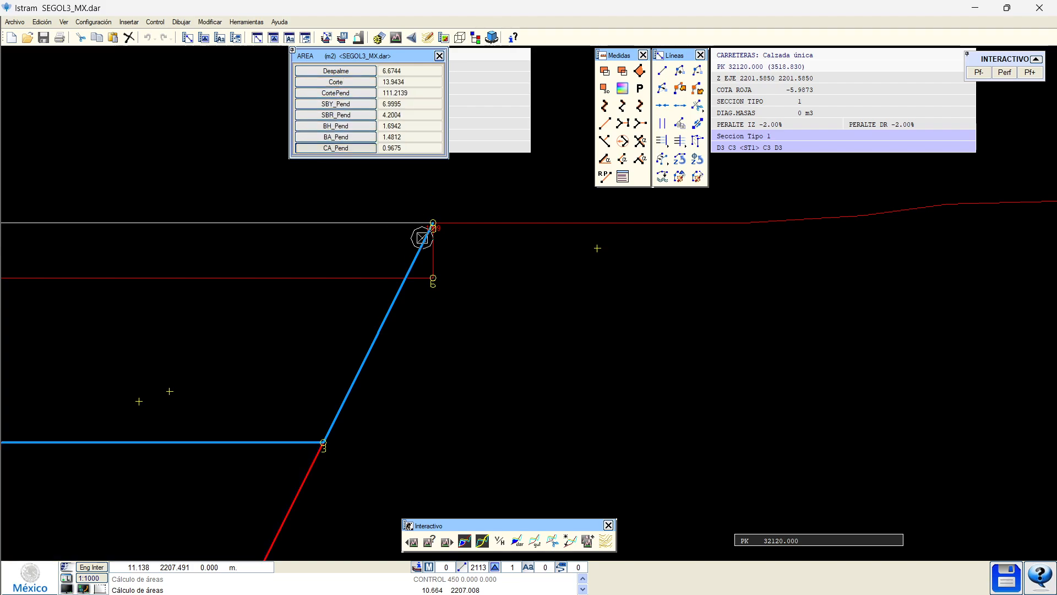
scroll(424, 238, up, 4)
scroll(445, 319, down, 6)
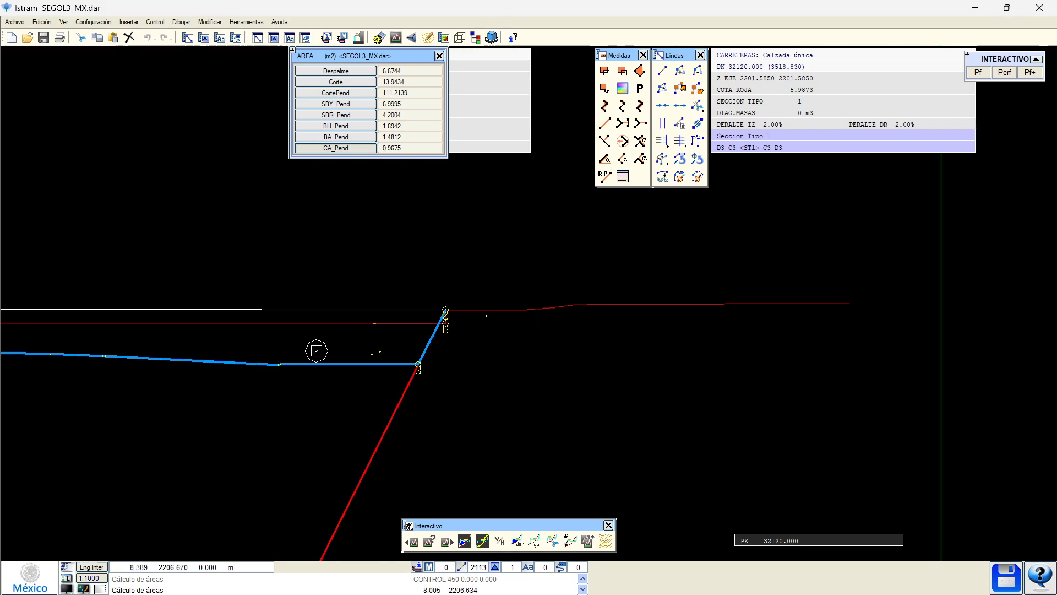
click(317, 351)
right_click(334, 358)
Move the right slope's top and foot vertices to new positions on the line.
right_click(436, 349)
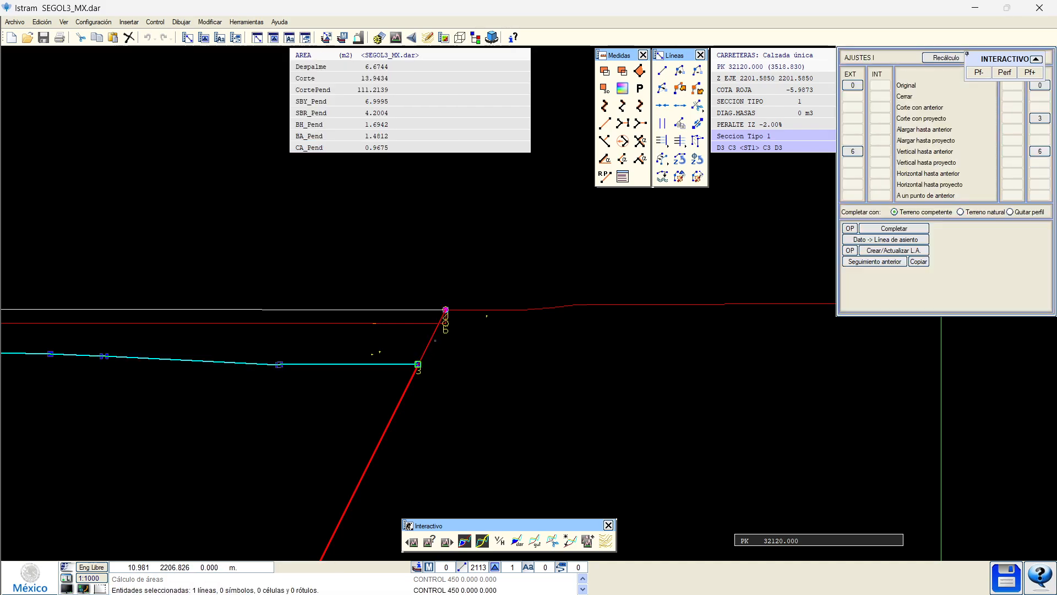
click(444, 312)
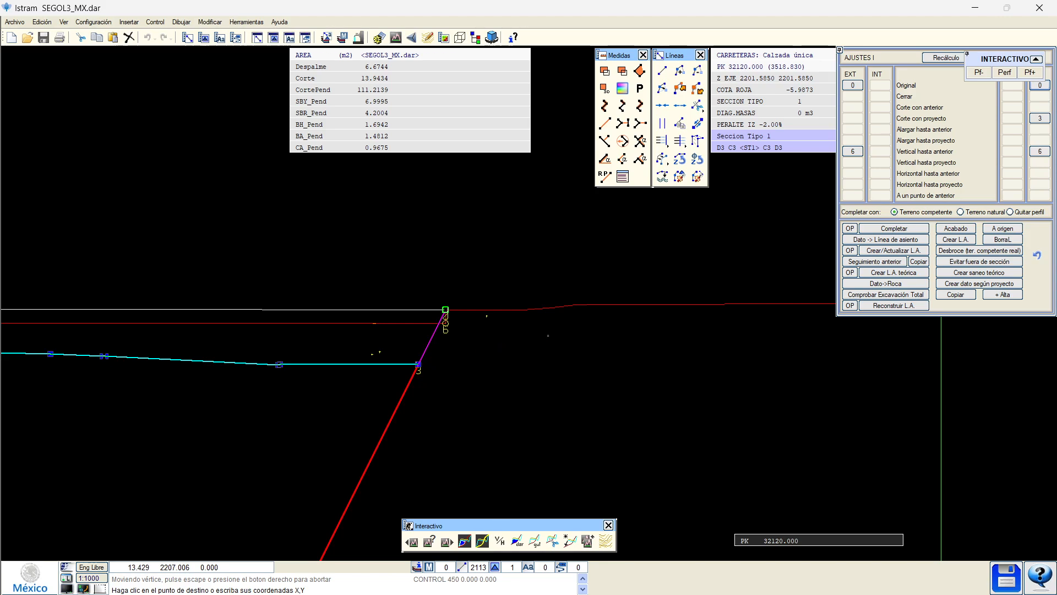
click(608, 276)
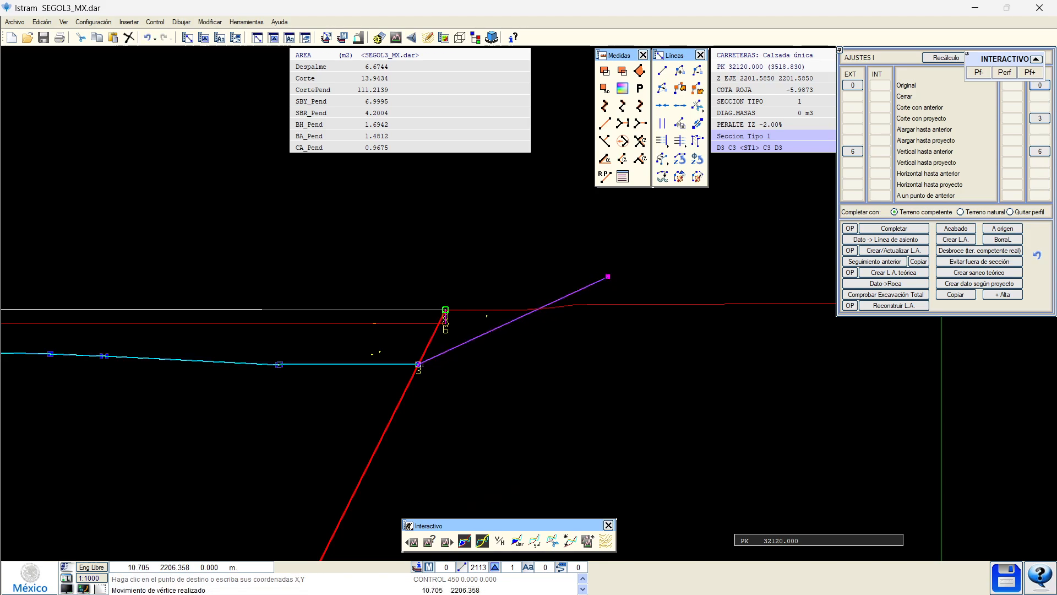
click(422, 365)
click(511, 364)
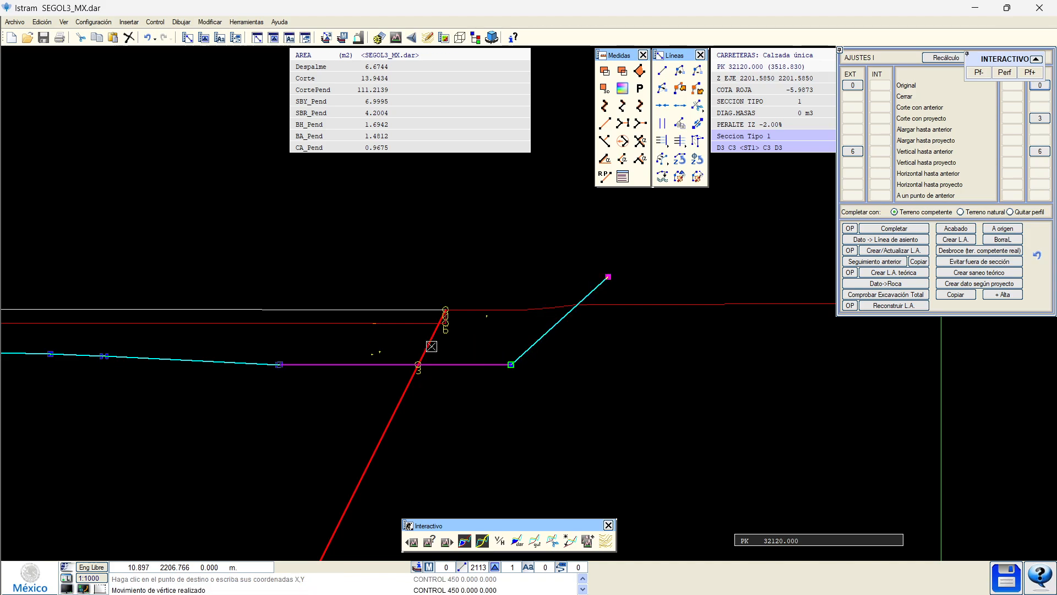
right_click(432, 347)
Lower the blue ground line's top vertex on the left slope, recalculate and trim its end.
scroll(447, 349, down, 2)
middle_drag(220, 367, 724, 377)
scroll(426, 355, up, 4)
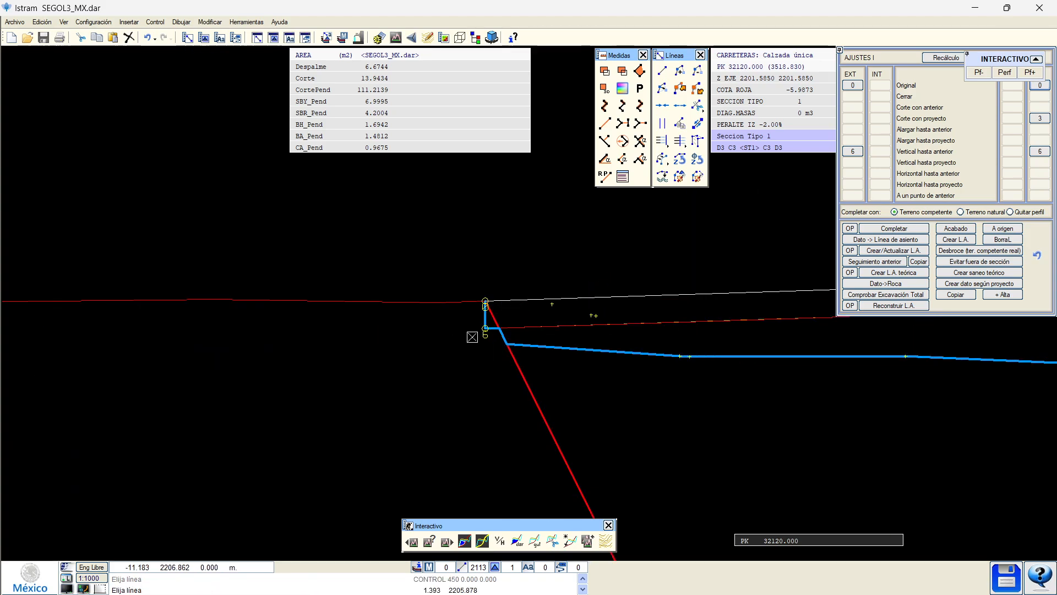
scroll(472, 336, up, 2)
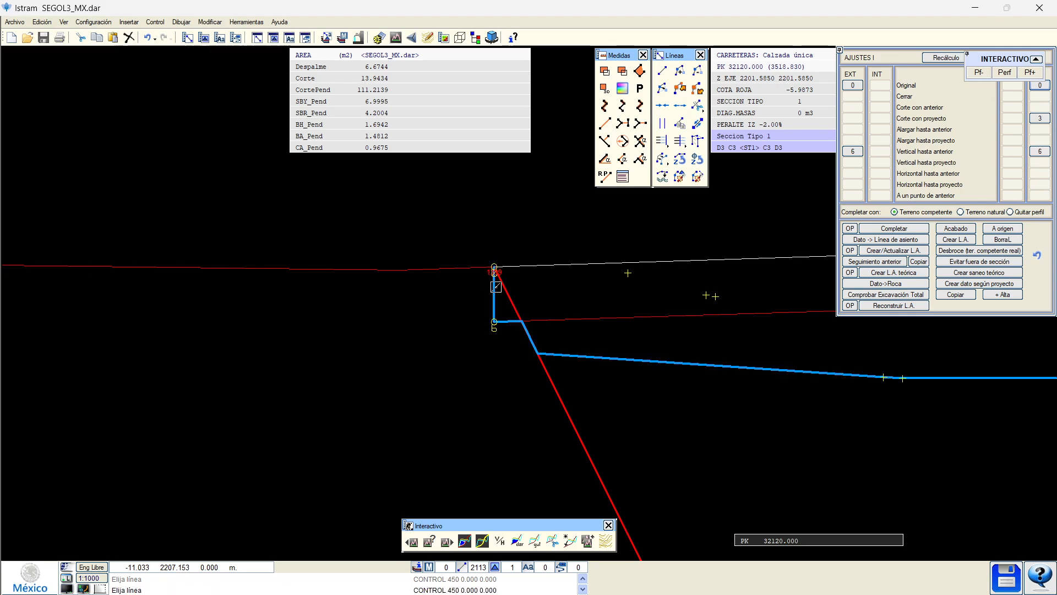
click(506, 321)
click(495, 267)
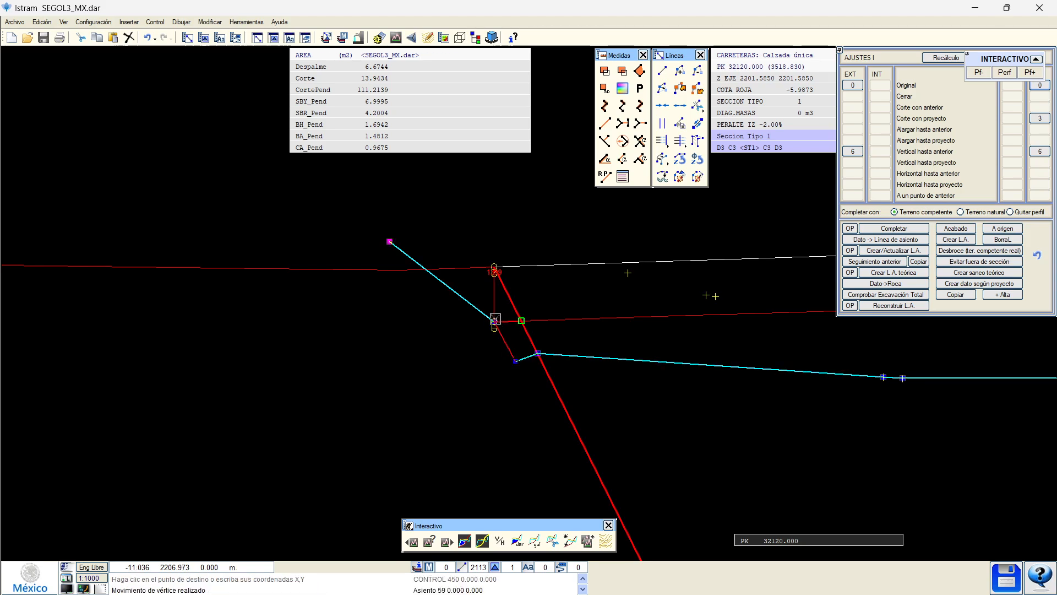
click(494, 322)
click(476, 329)
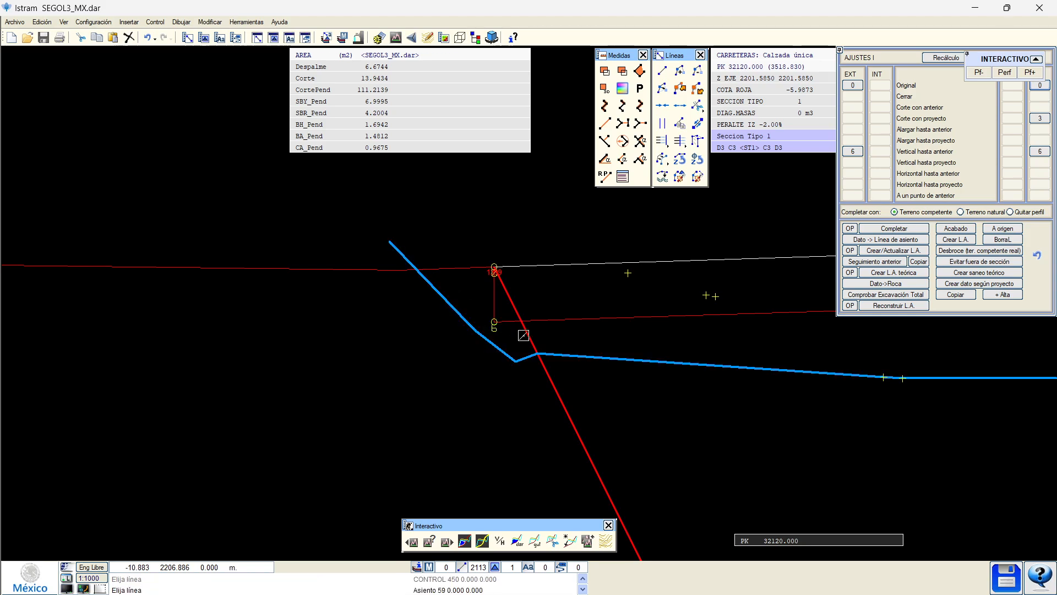
click(945, 58)
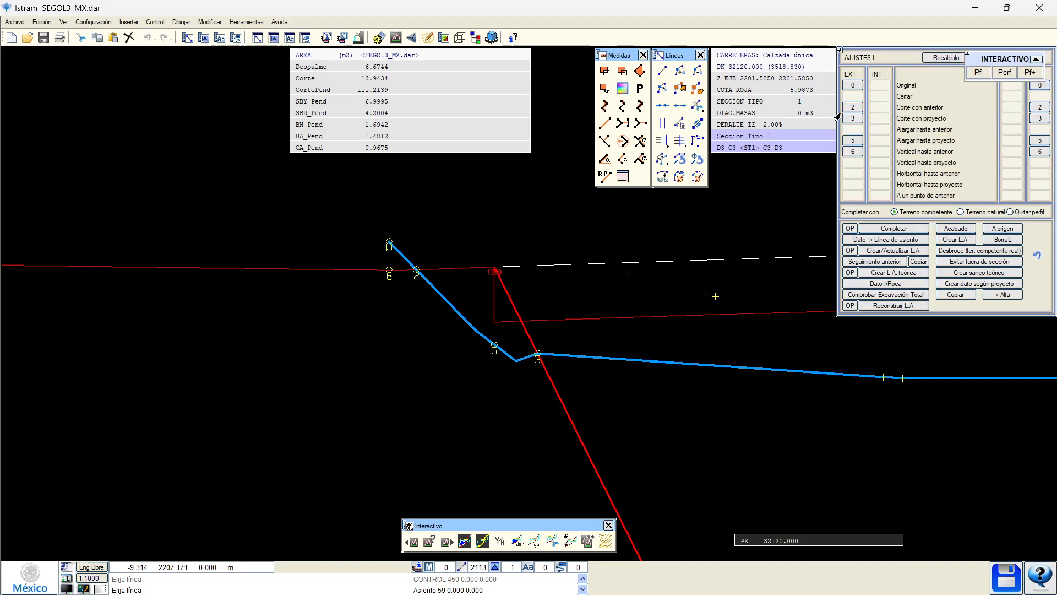
click(853, 108)
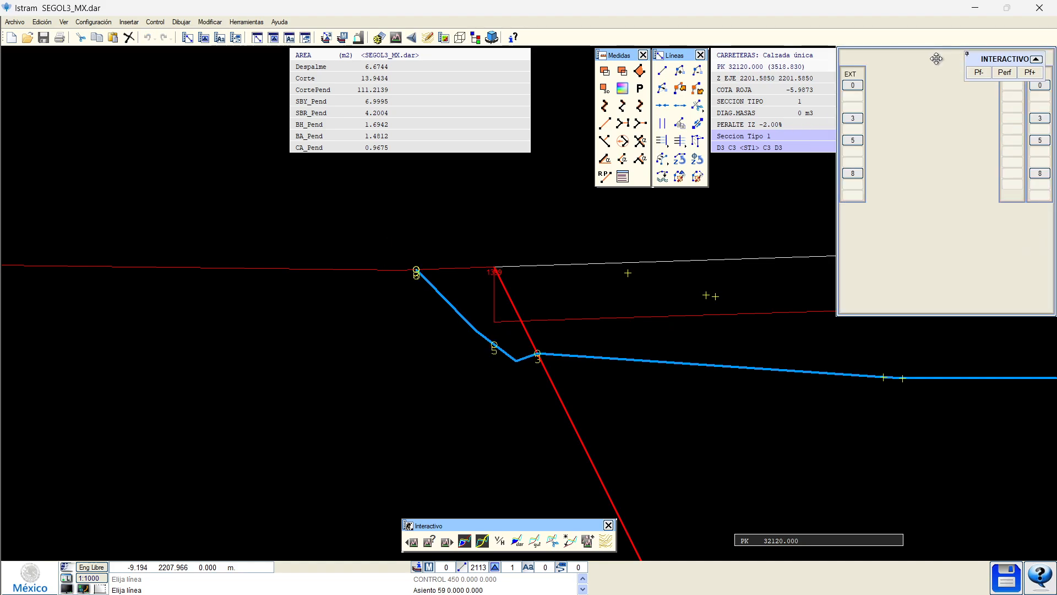
Recalculate the areas, reviewing Corte 13.9569 and the new CorteExed 3.0495 m².
click(465, 541)
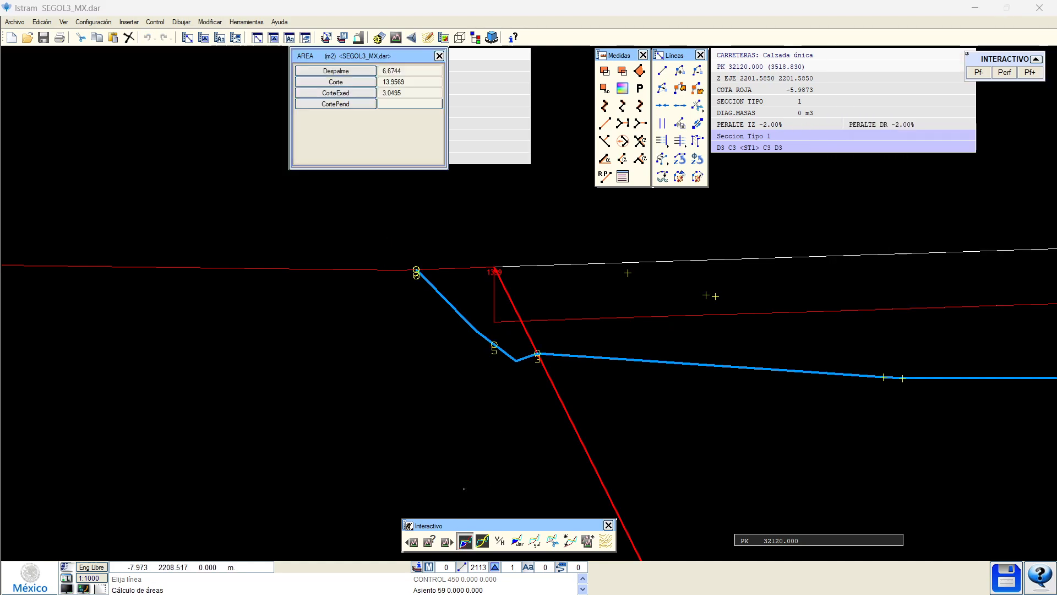
click(341, 83)
click(343, 95)
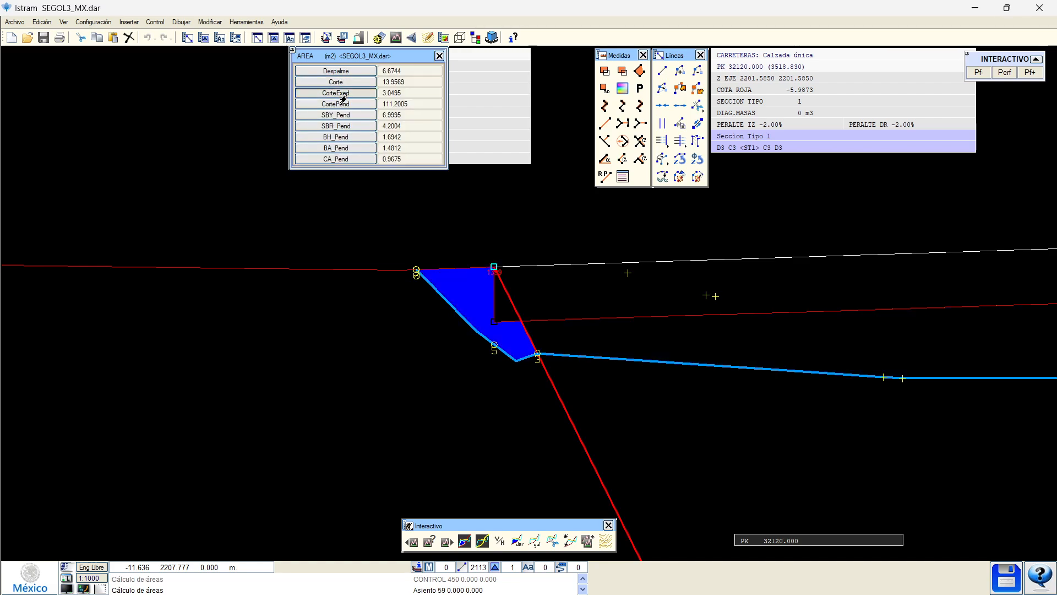
scroll(298, 324, down, 1)
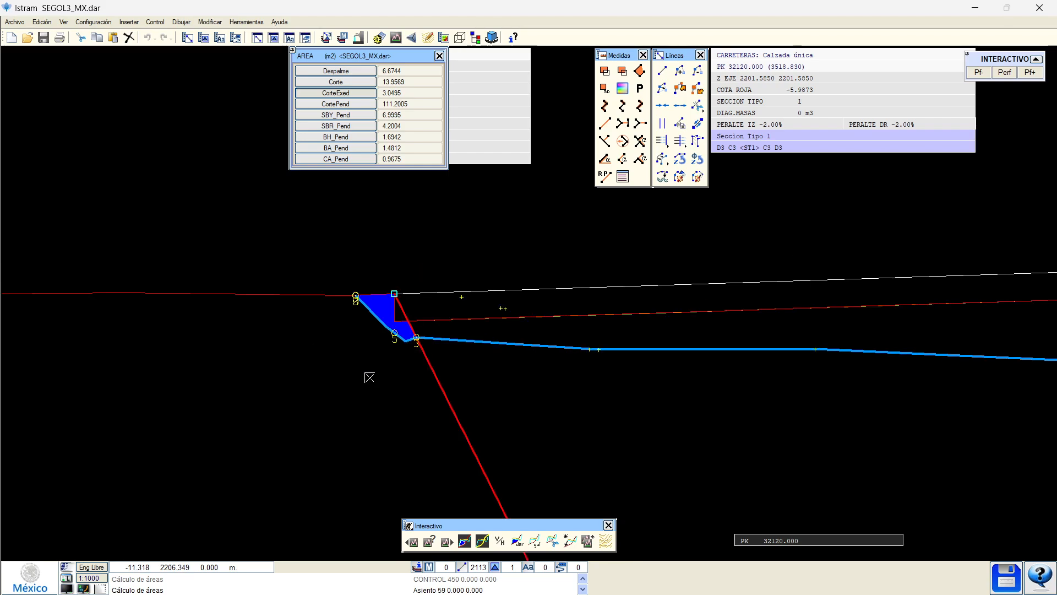
scroll(446, 393, down, 2)
scroll(948, 403, up, 2)
middle_drag(948, 402, 755, 375)
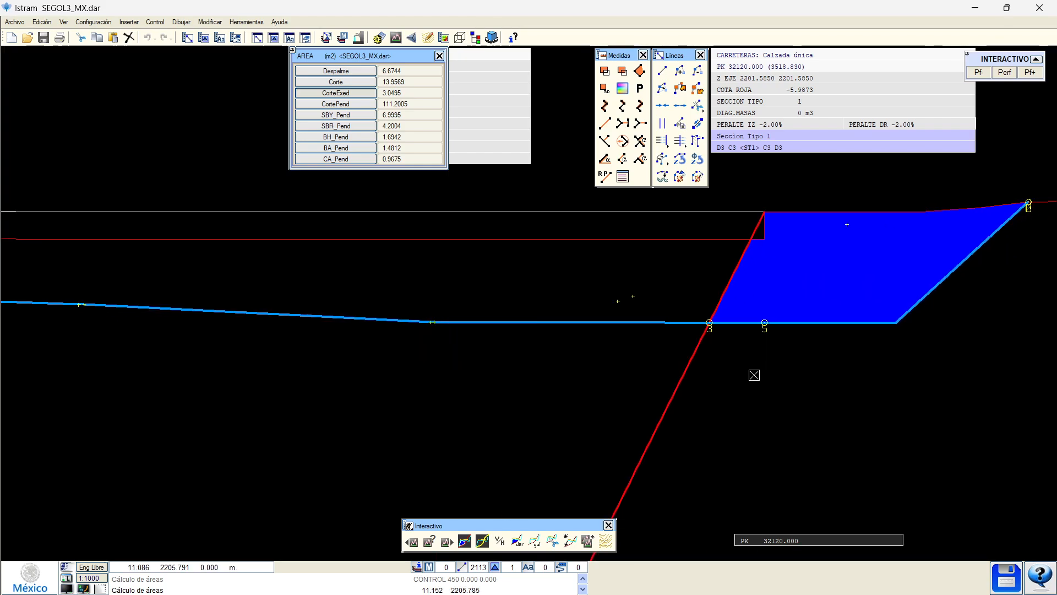
scroll(710, 369, down, 2)
click(979, 73)
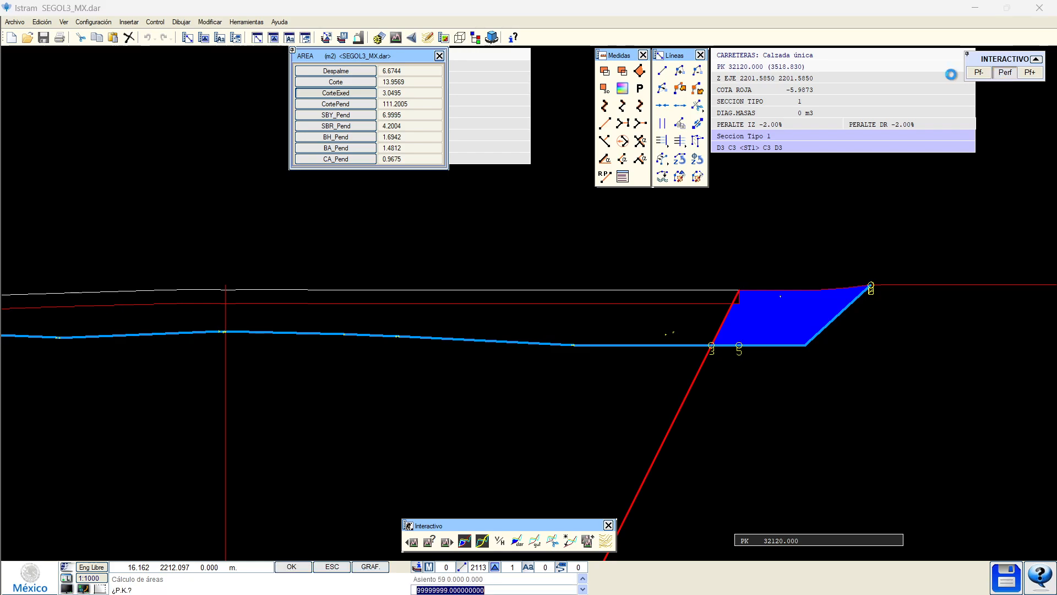
Run the complete volume calculation from ANÁLISIS, continuing past the warning.
key(Return)
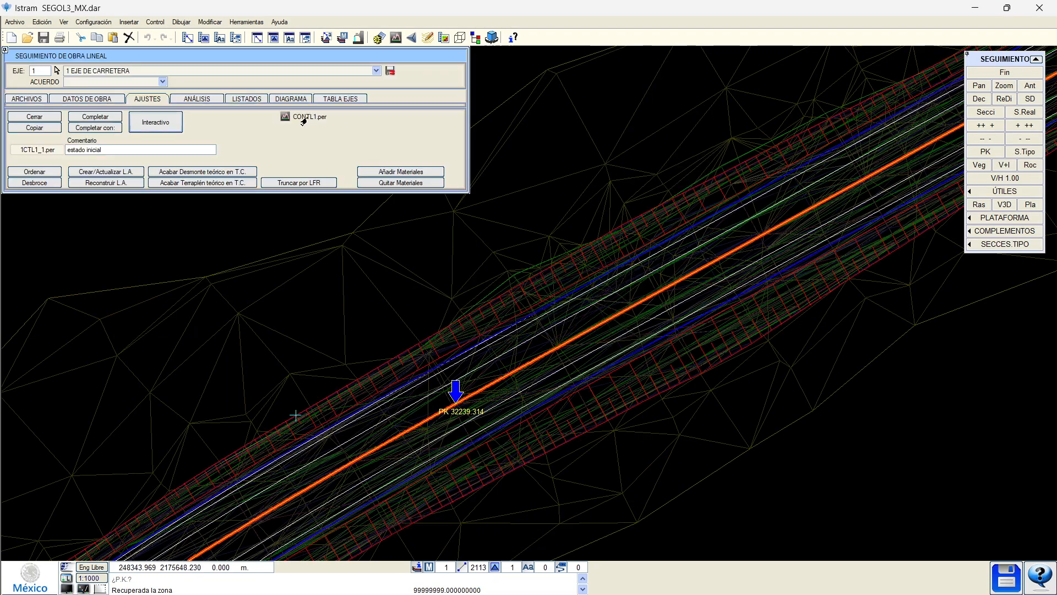
click(203, 100)
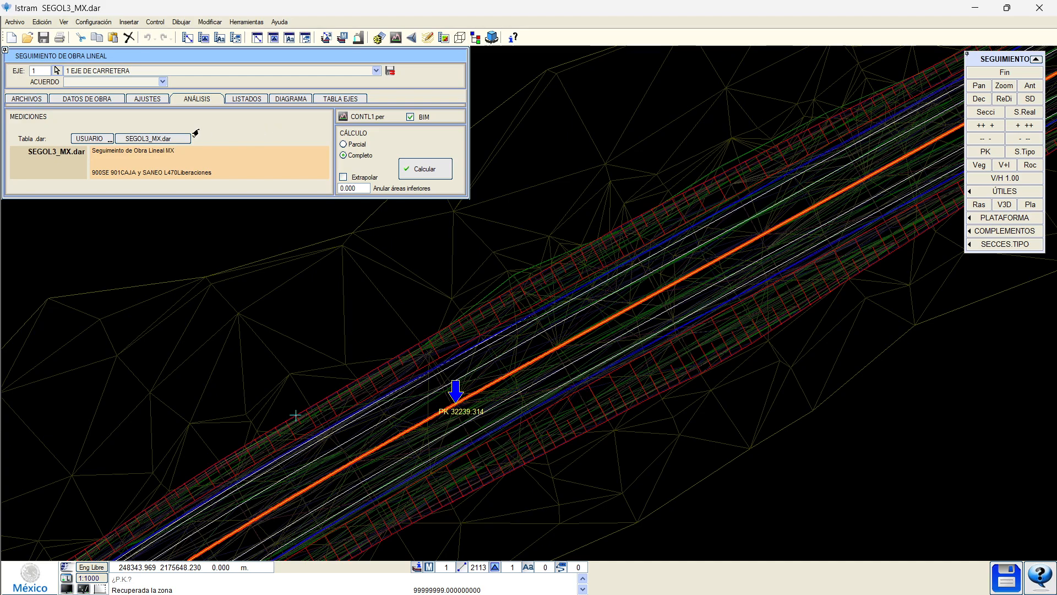
click(427, 169)
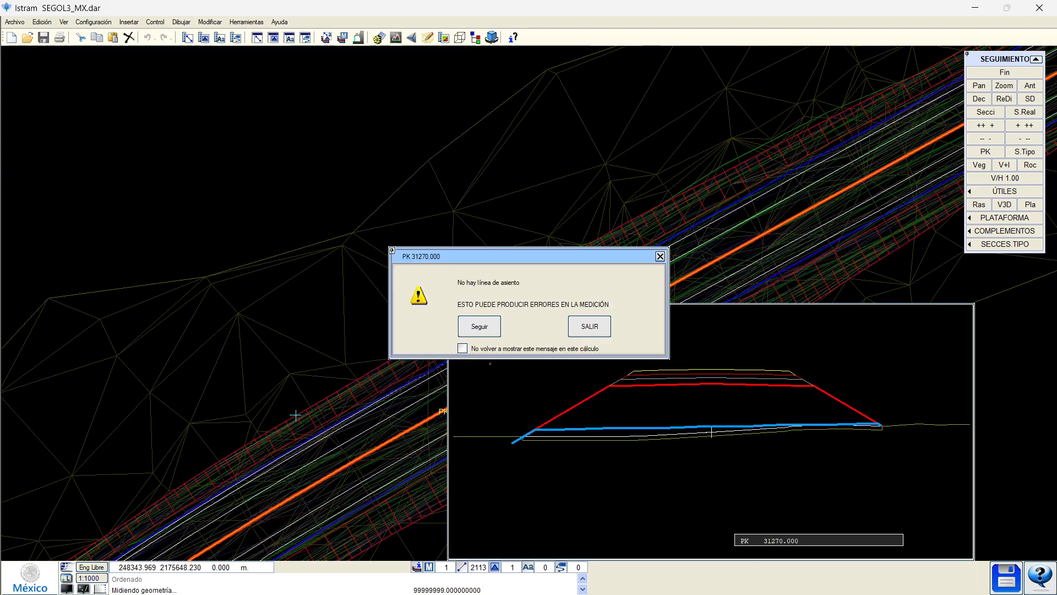
click(479, 325)
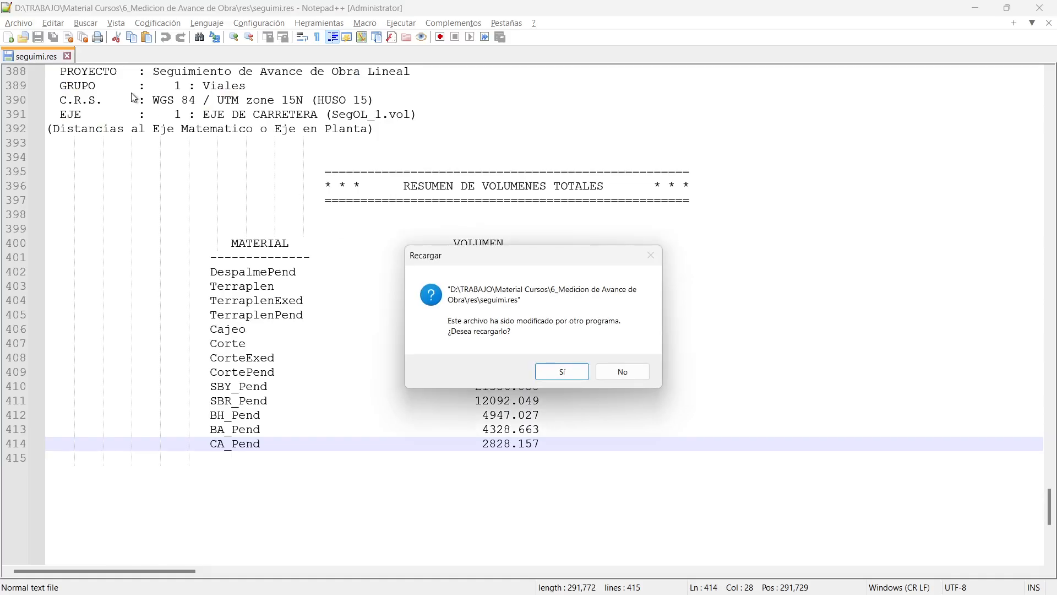
Reload seguimi.res in Notepad++ and inspect the Despalme, DespalmePend and TerraplenExed volume rows.
click(557, 371)
click(450, 286)
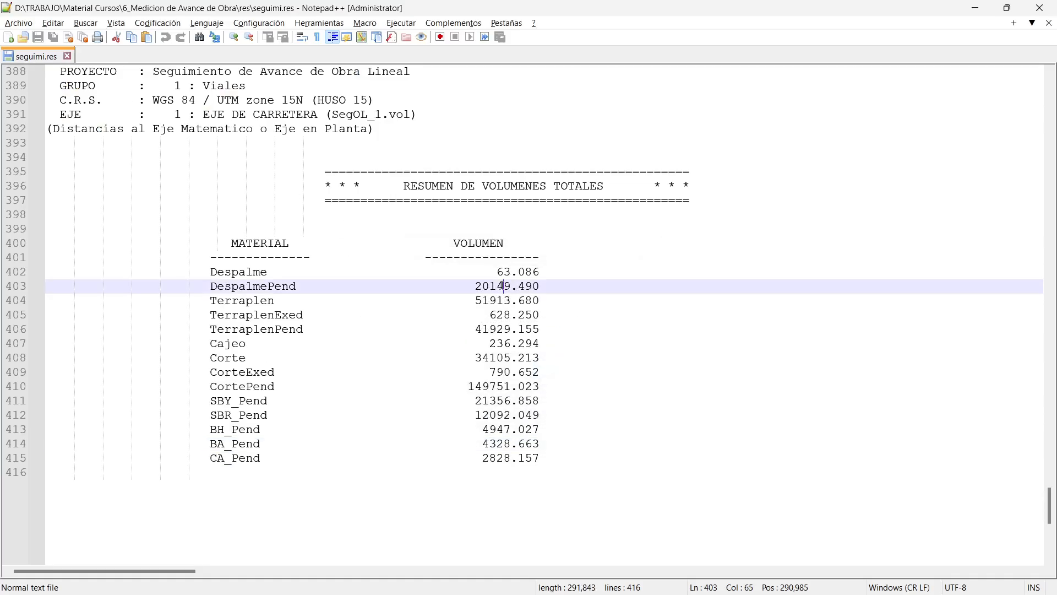
click(460, 315)
click(243, 274)
click(418, 313)
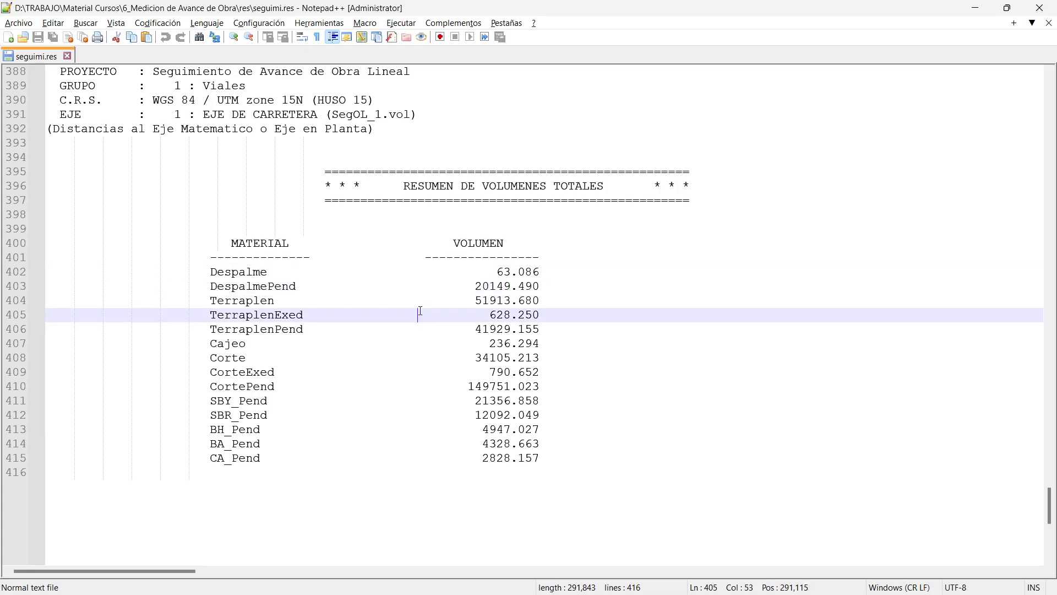
key(alt+Tab)
Set the comment to '2405 Webinar Medicion 01' and save historic state 1CTL1_2.
click(7, 99)
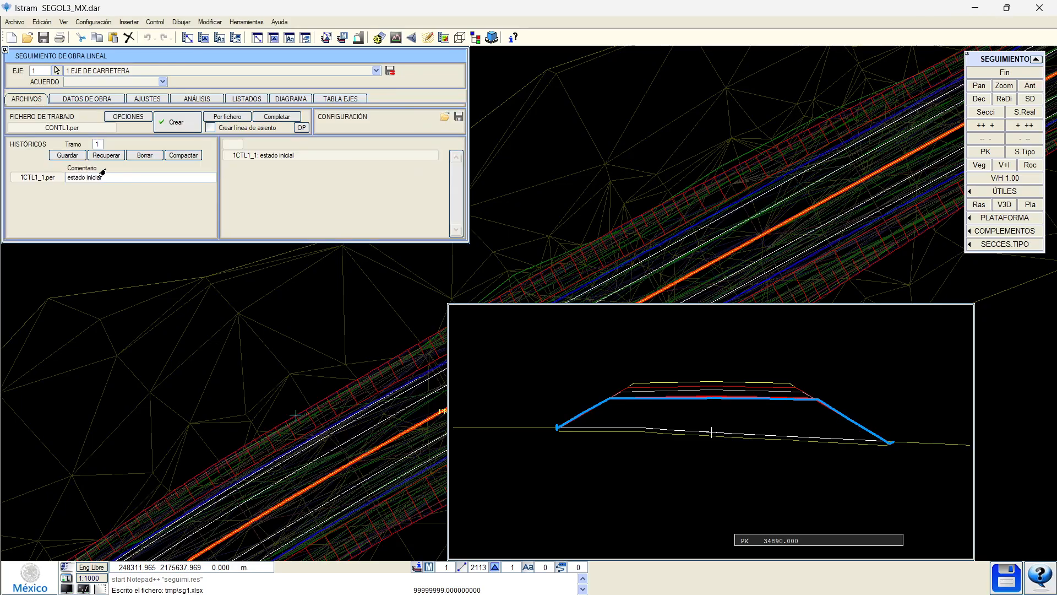
triple_click(100, 177)
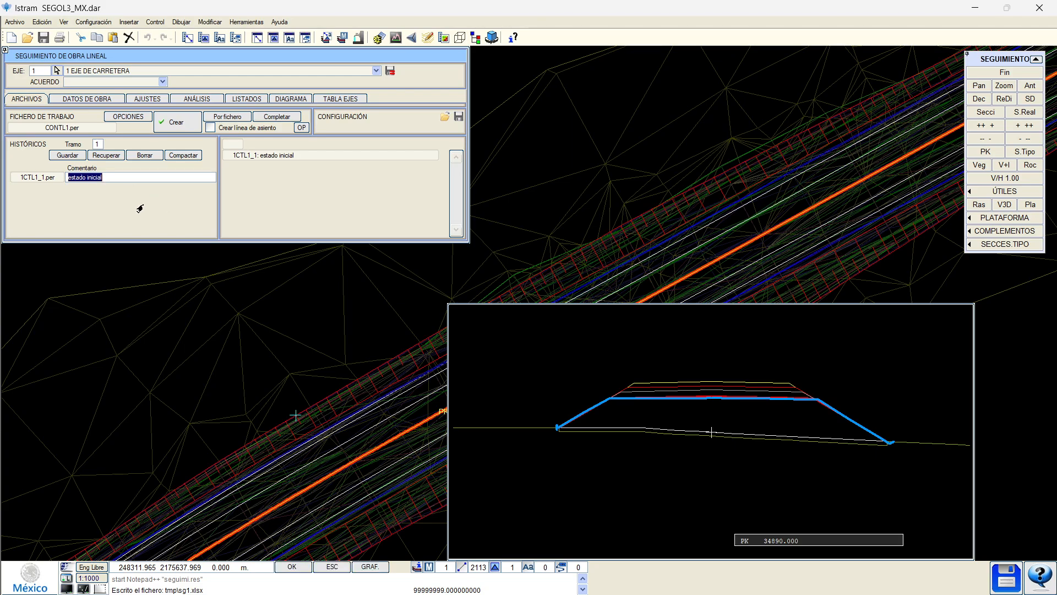
text(2405)
text(Webinar Medicion 01)
triple_click(144, 178)
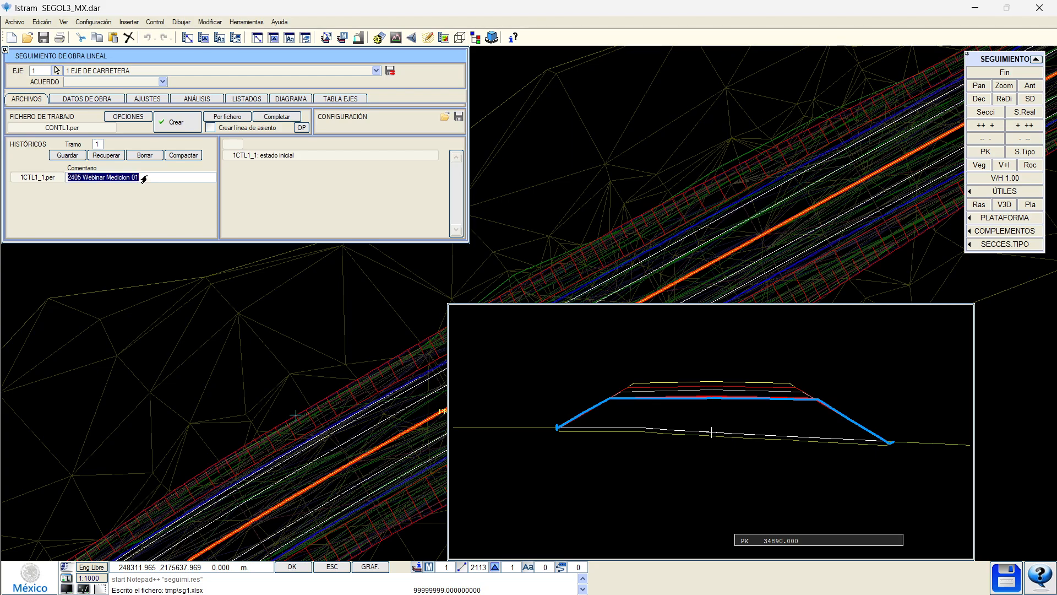
click(67, 155)
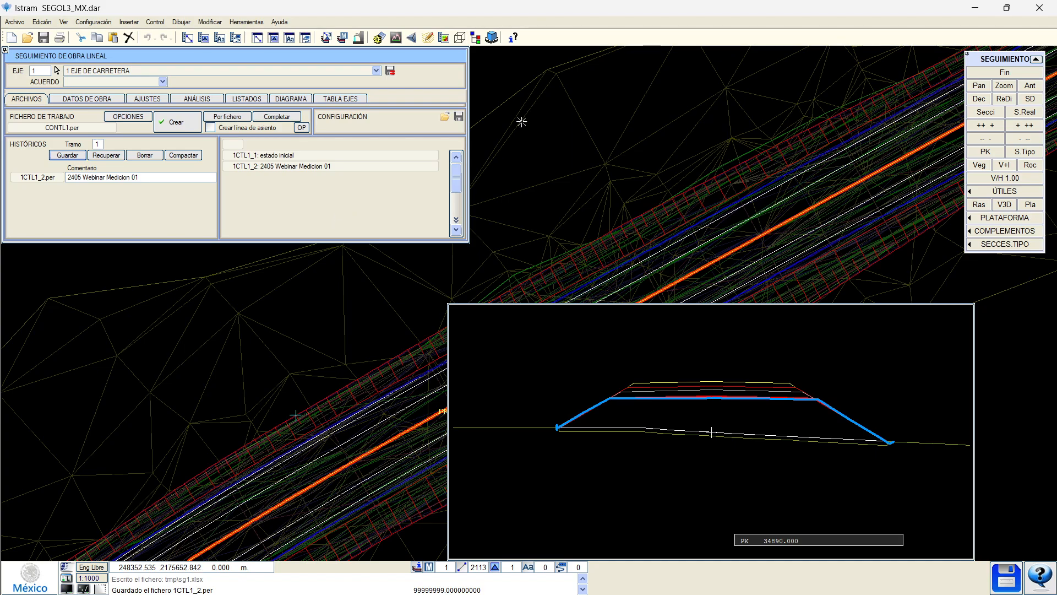
Change MDT surface row 1 from 3 to 5 (2014 01 ENERO AVANCE), checking the TTP list.
click(990, 76)
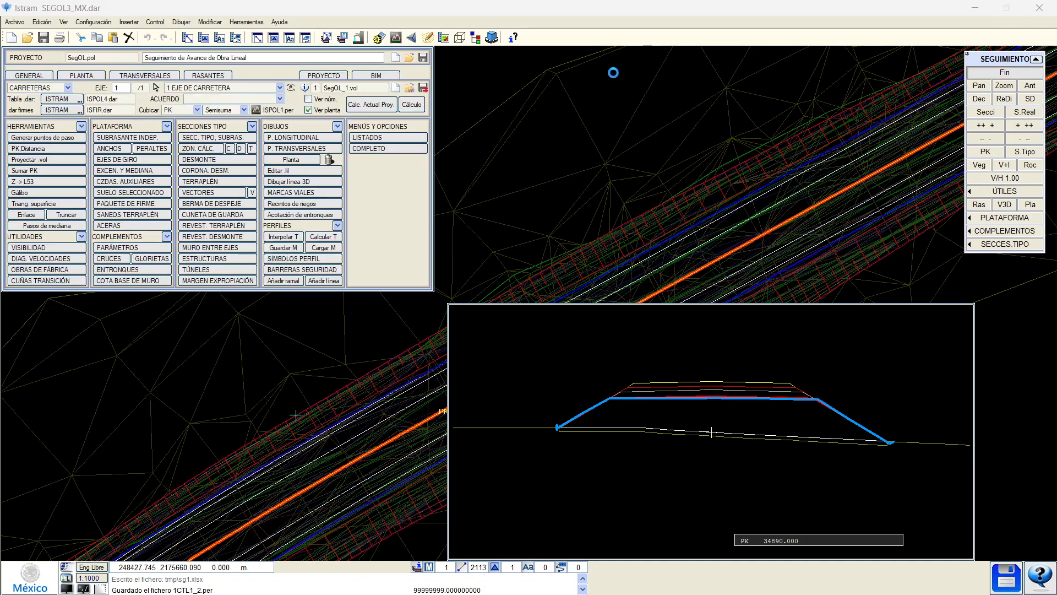
click(145, 76)
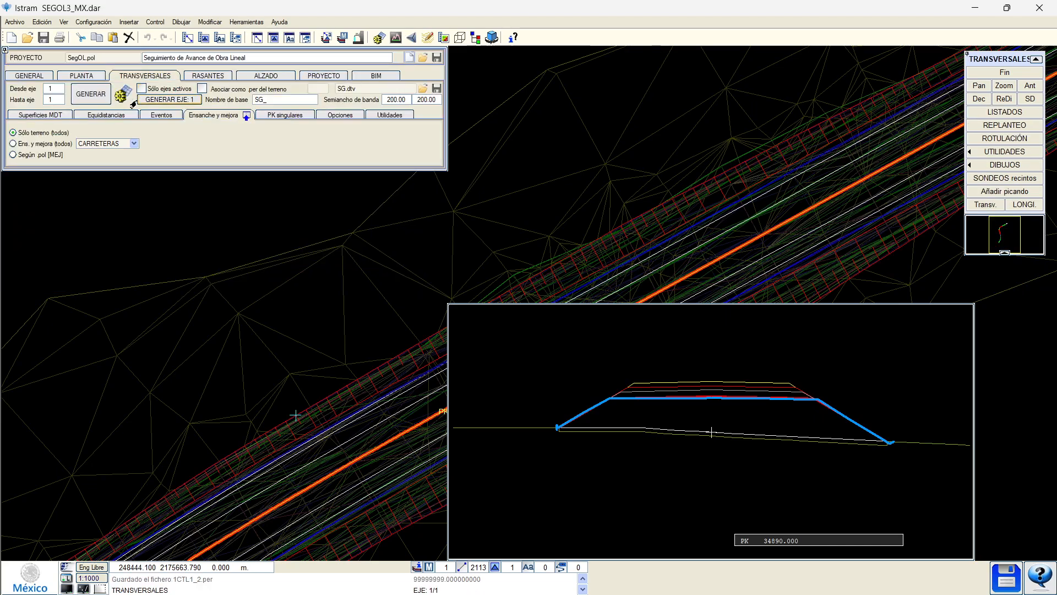
click(94, 84)
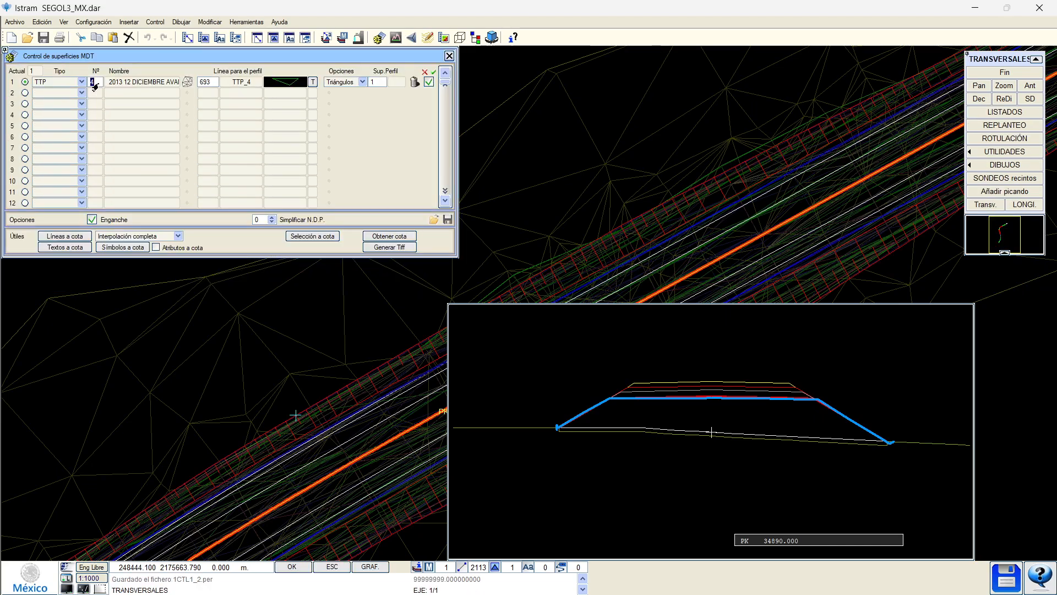
key(Return)
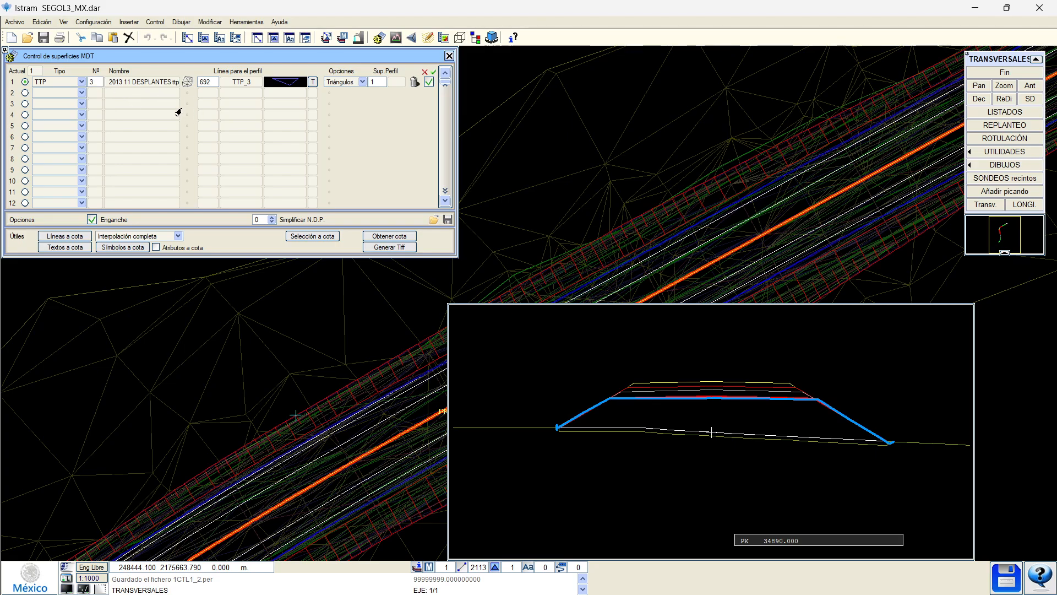
click(91, 82)
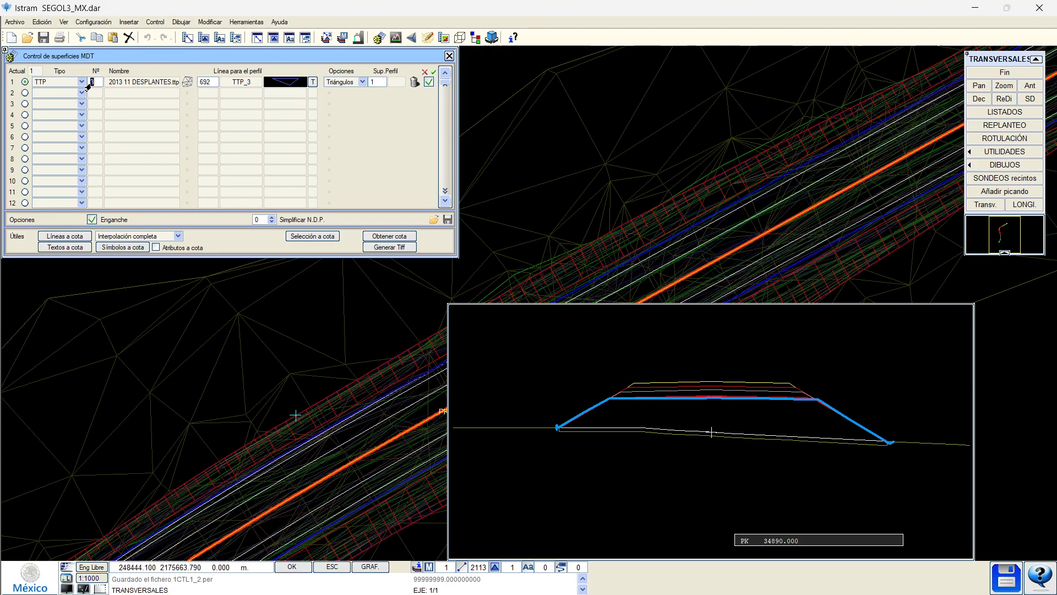
key(Return)
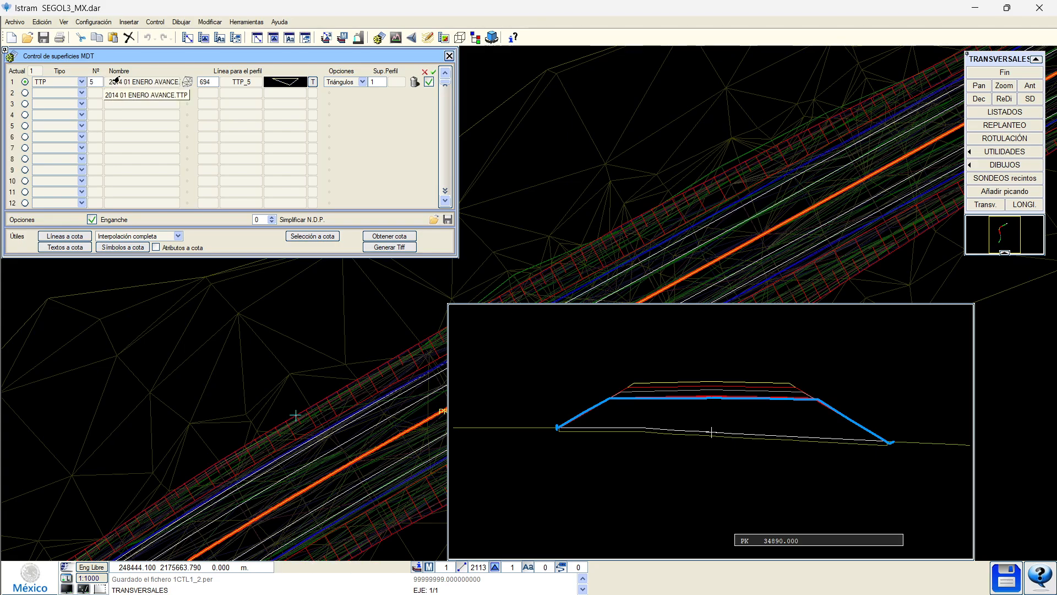
click(186, 83)
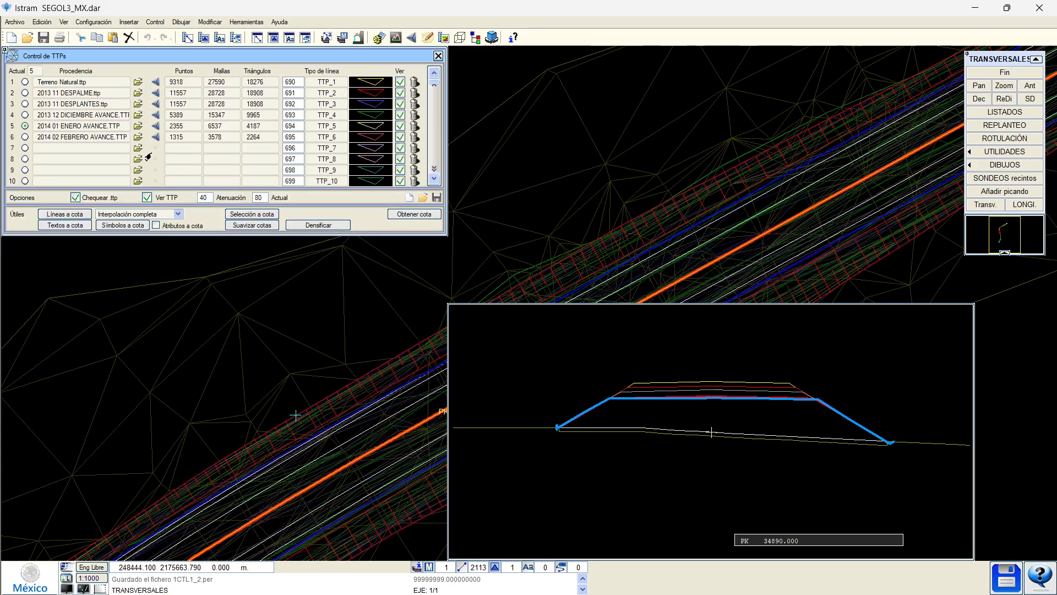
click(438, 57)
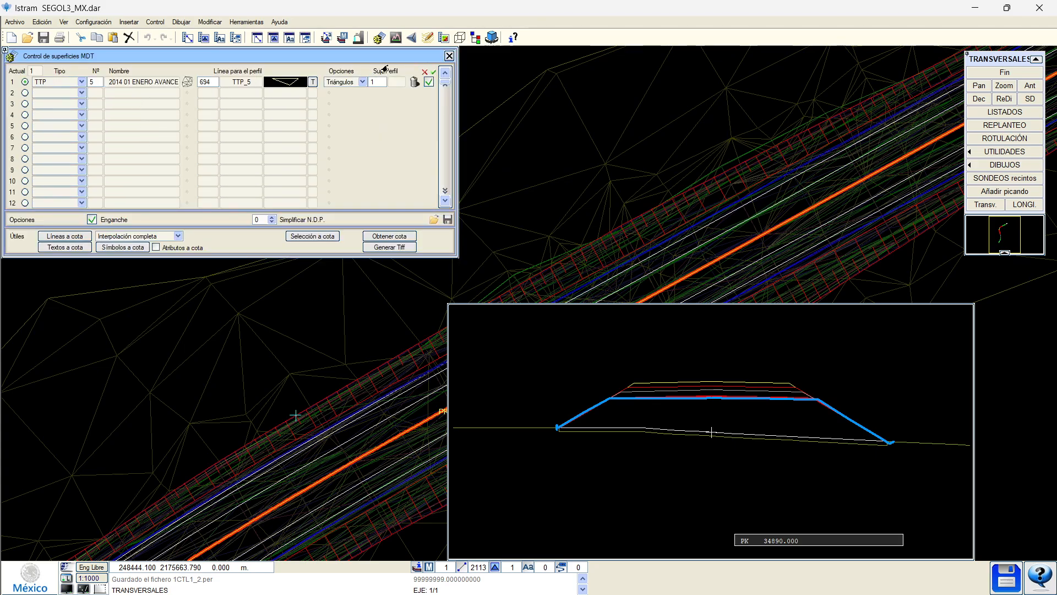
click(448, 56)
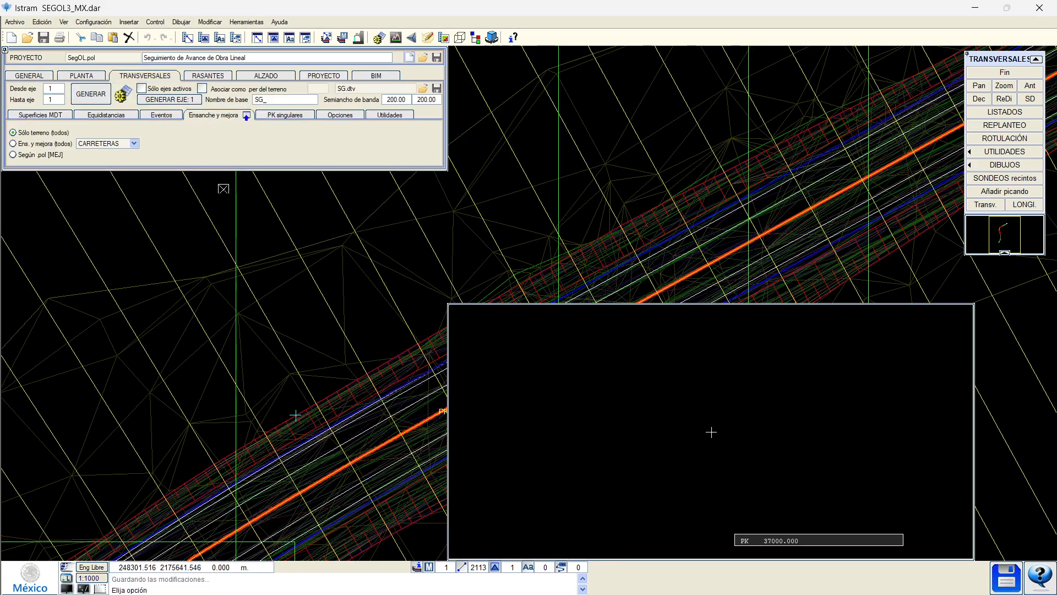
Switch to the Alzado tools and close the section window so the plan redraws.
click(287, 78)
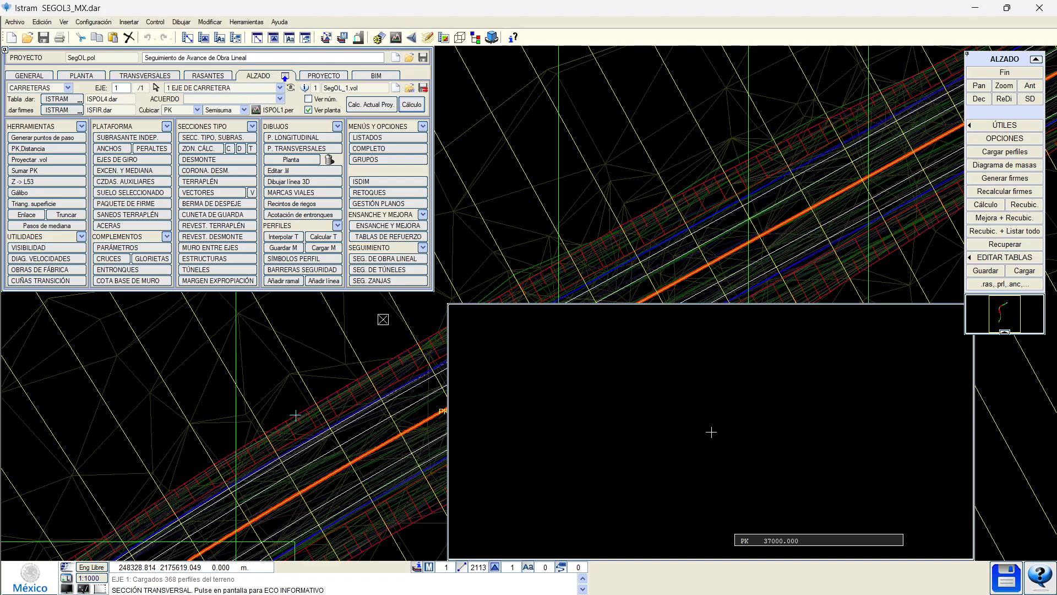
click(398, 316)
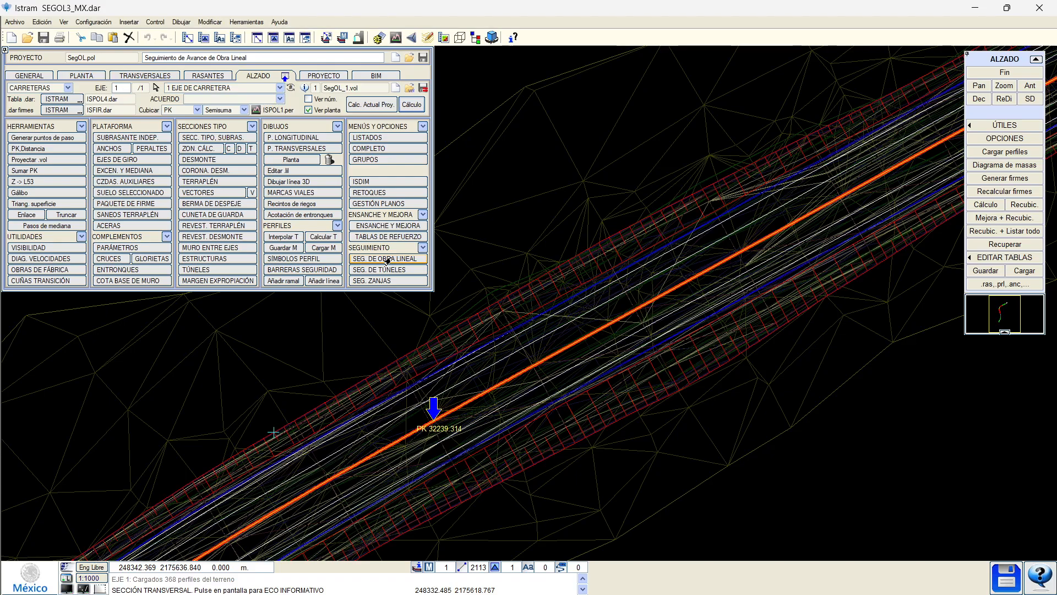
Restore the saved works state 1CTL1_2.per for section (Tramo) 1.
click(387, 260)
click(94, 145)
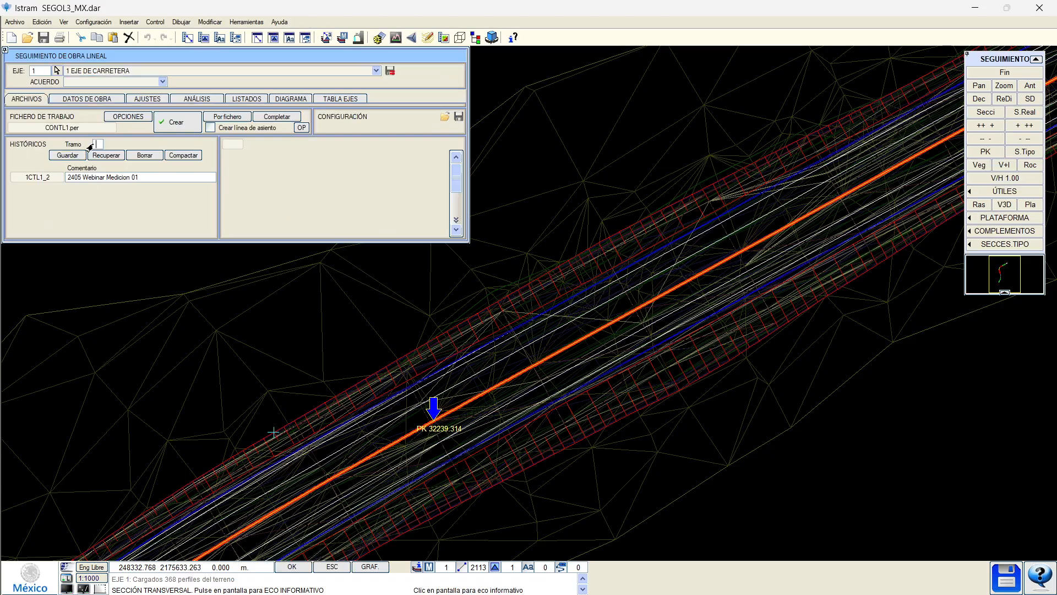
text(1)
key(Return)
click(105, 154)
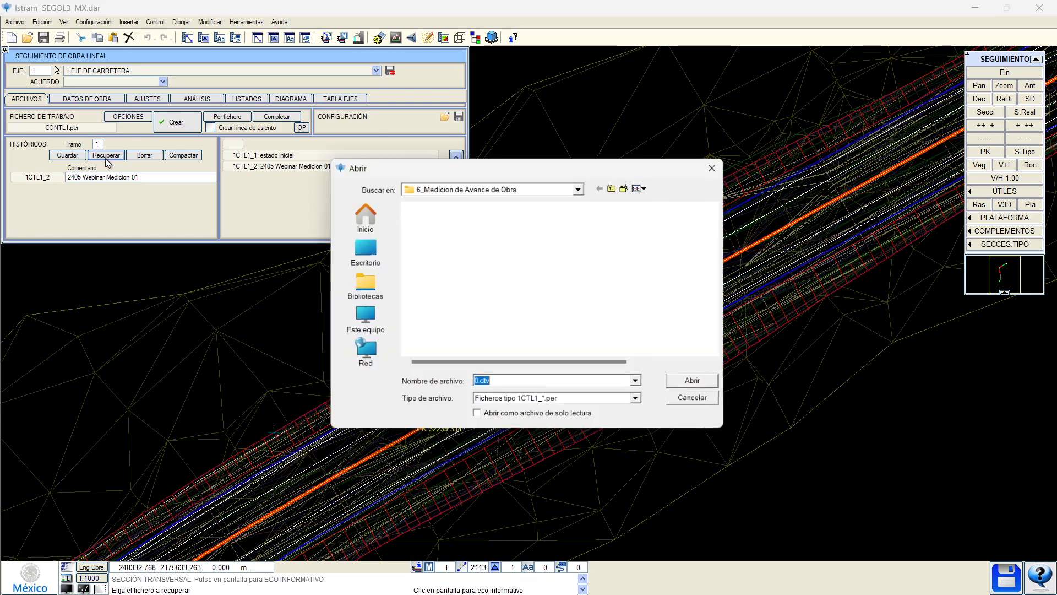
click(421, 300)
click(699, 385)
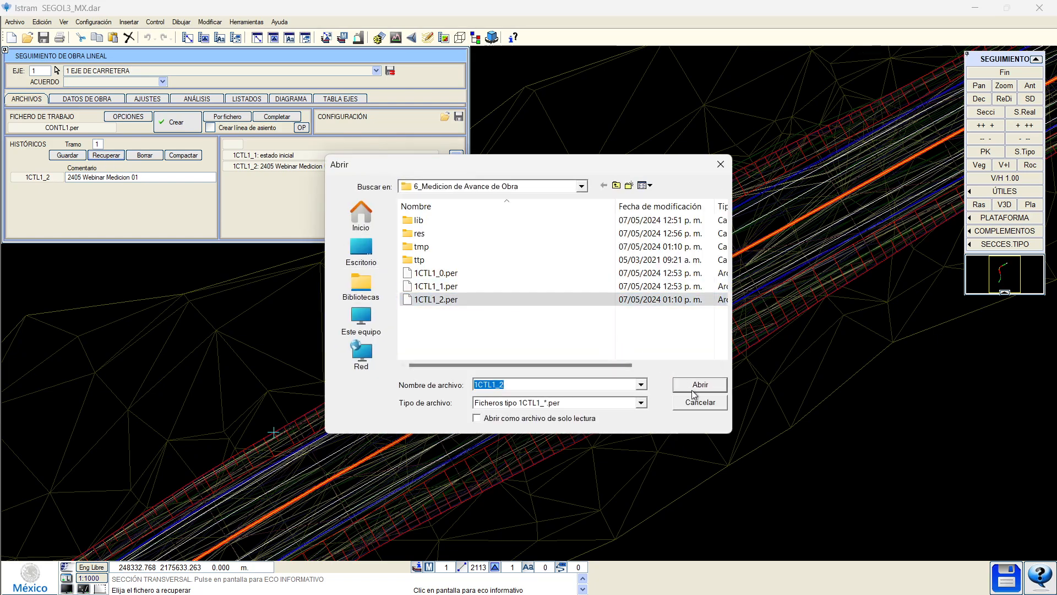
Load SG_1.per as the measured profiles in the works data.
click(86, 97)
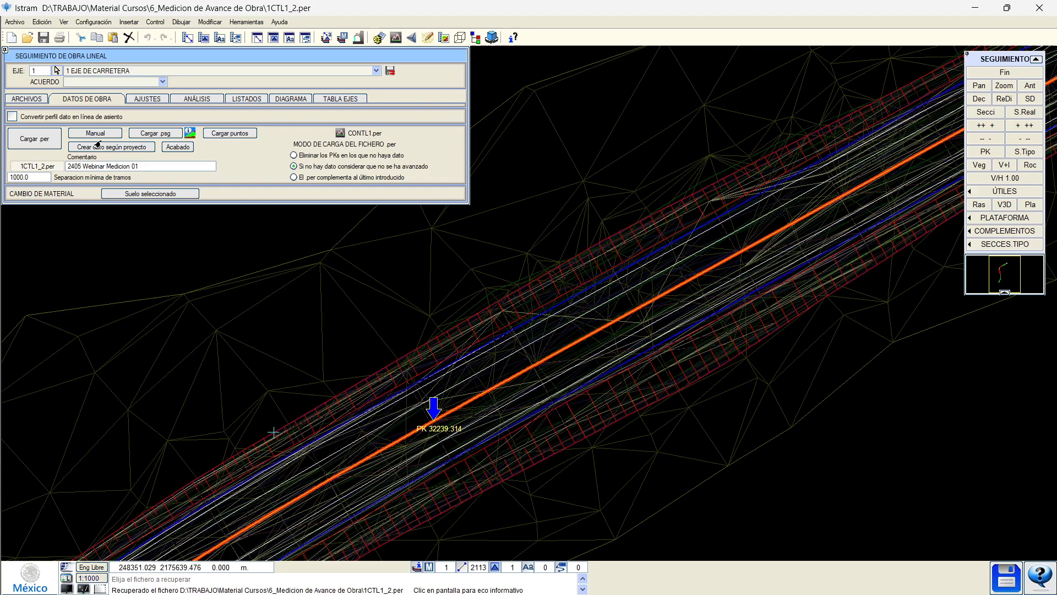
click(58, 143)
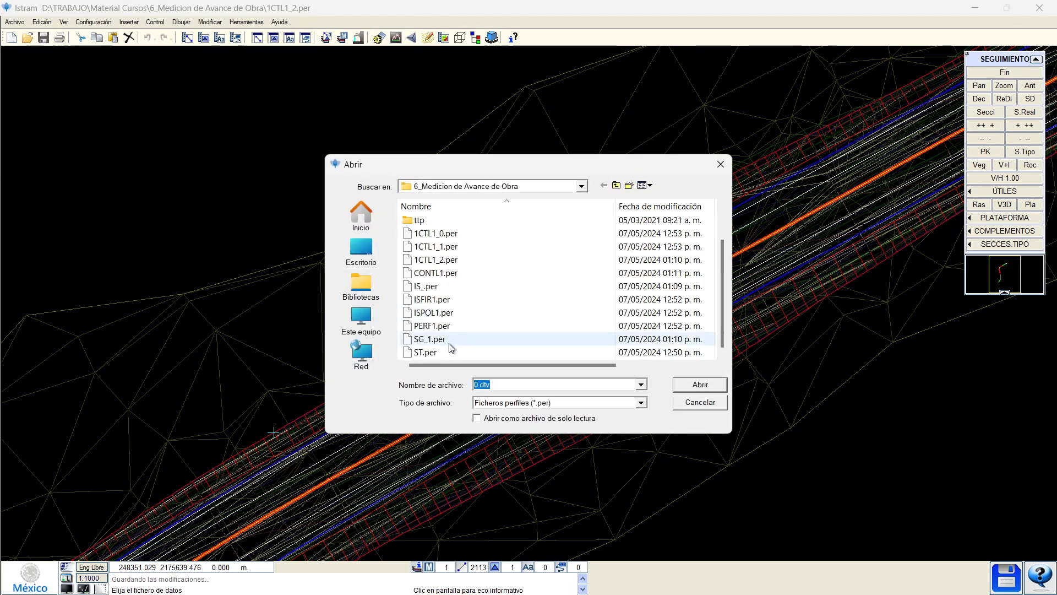
click(435, 339)
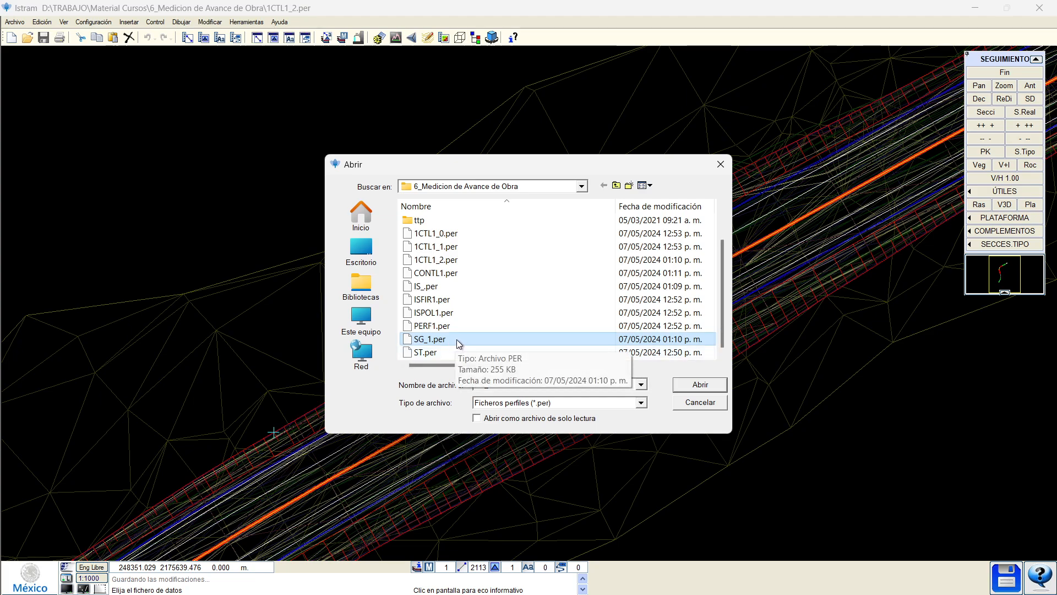
click(702, 388)
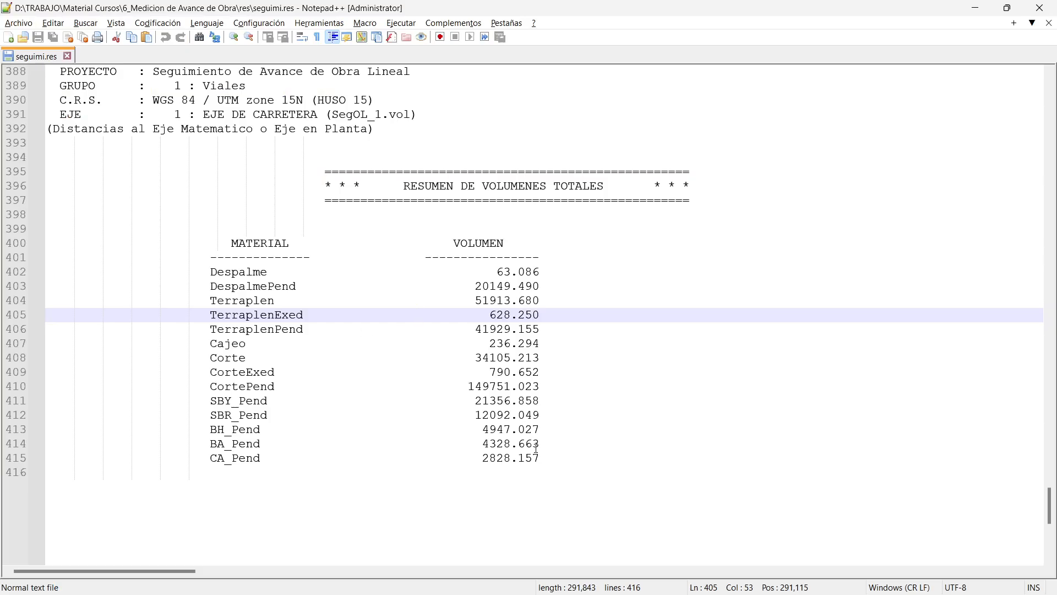
Label the MATERIAL/VOLUMEN table in seguimi.res with 0001.
alt+drag(539, 459, 204, 243)
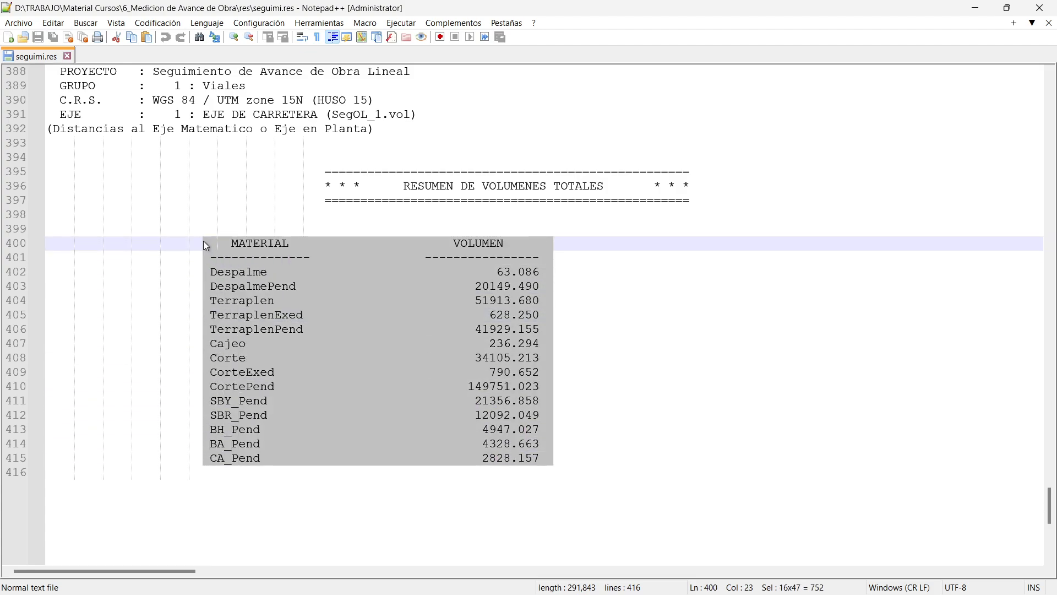
click(213, 232)
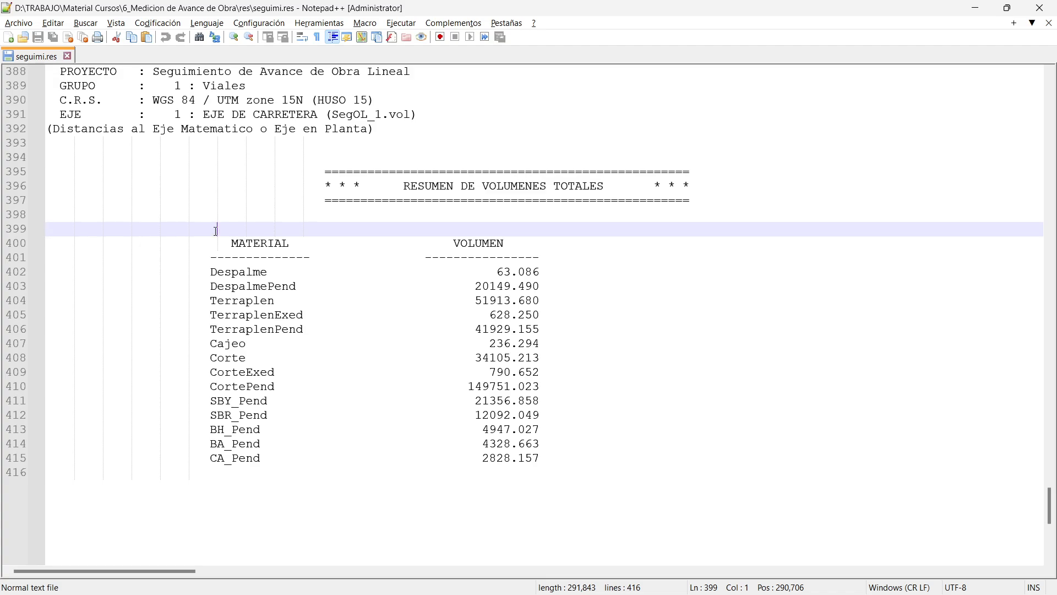
key(Tab)
key(Tab)
key(Tab)
key(Tab)
key(Tab)
text(0001)
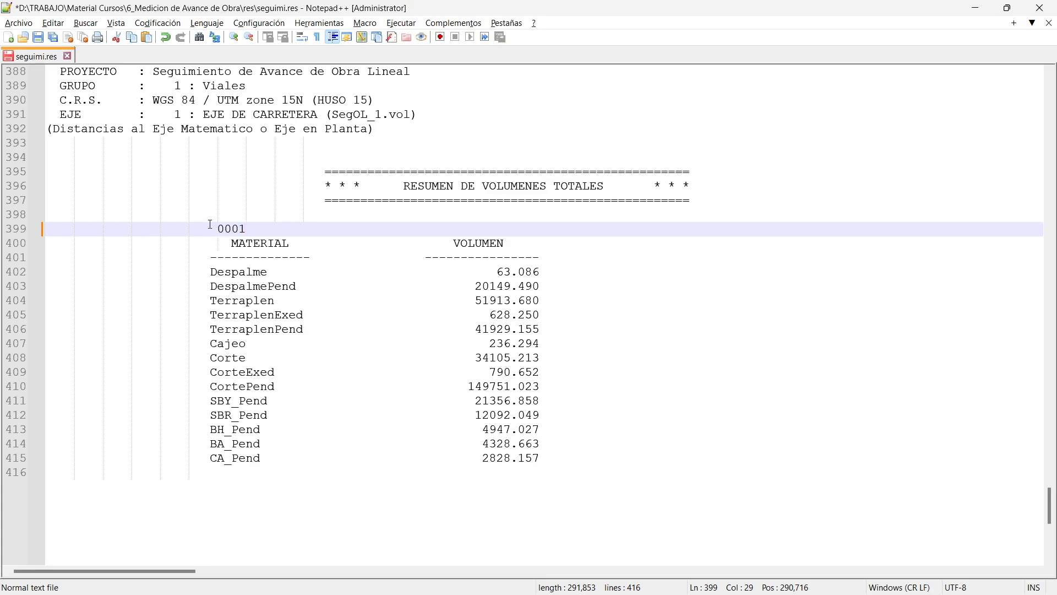
Copy the labelled 0001 table into a new document, nuevo1, then return to Istram.
alt+drag(210, 224, 189, 229)
click(540, 462)
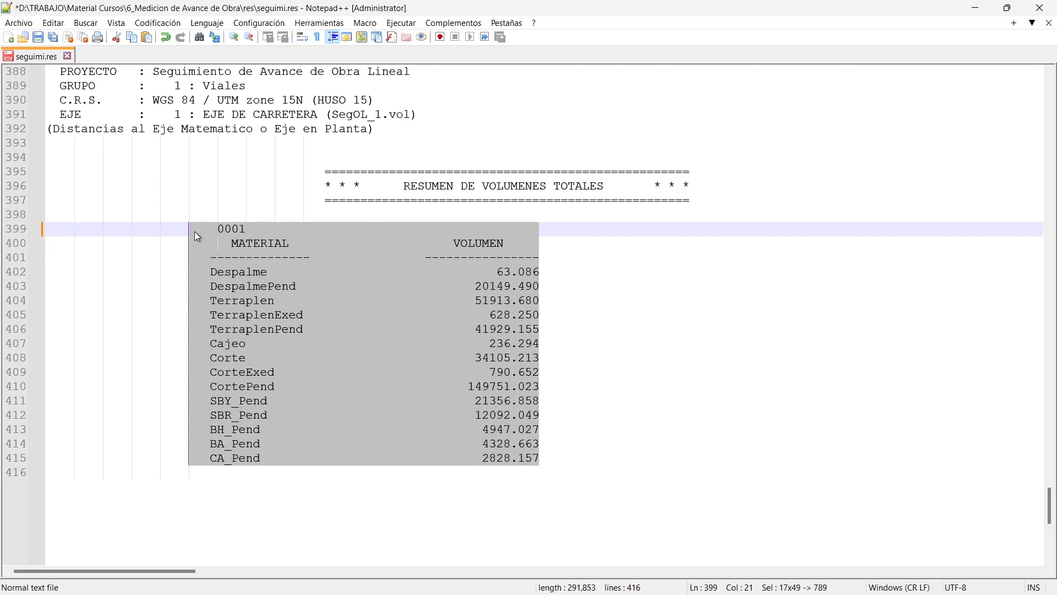
key(ctrl+n)
key(ctrl+v)
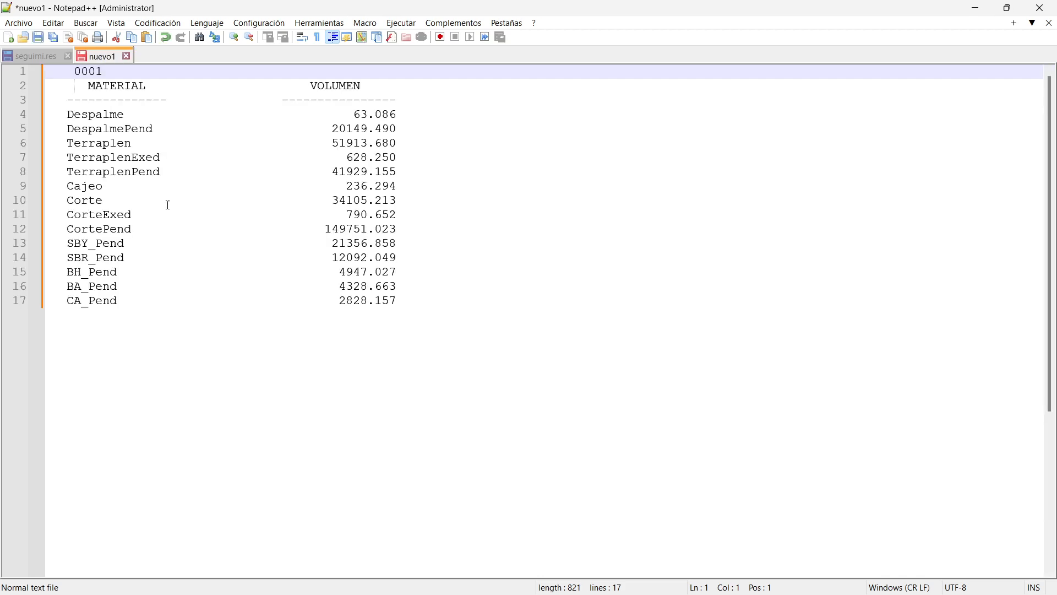
key(ctrl+Tab)
key(alt+Tab)
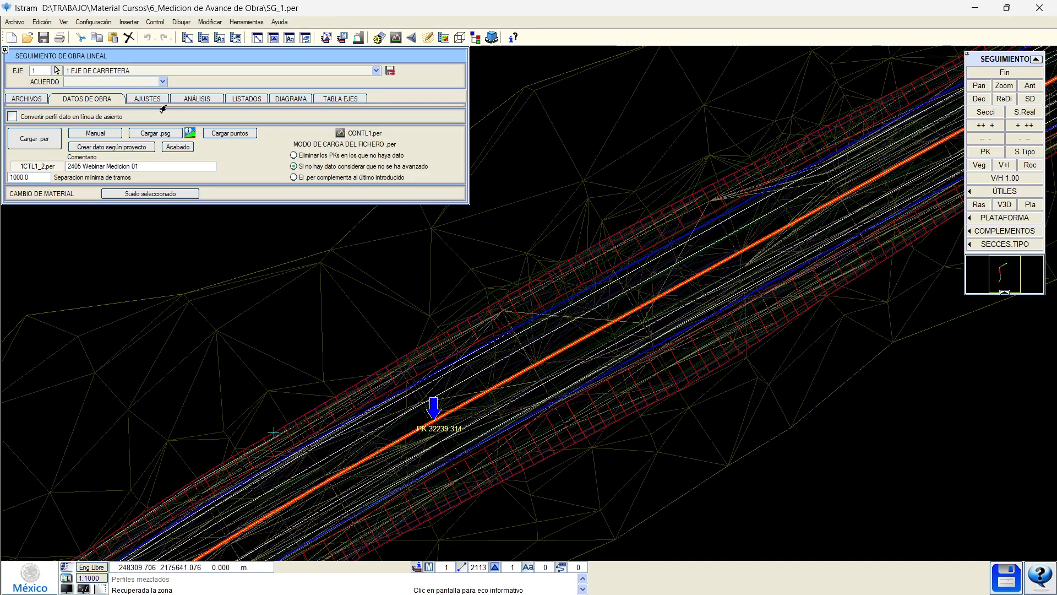
Run a Completo measurement calculation, skipping the warning, and reload the recalculated seguimi.res.
click(194, 99)
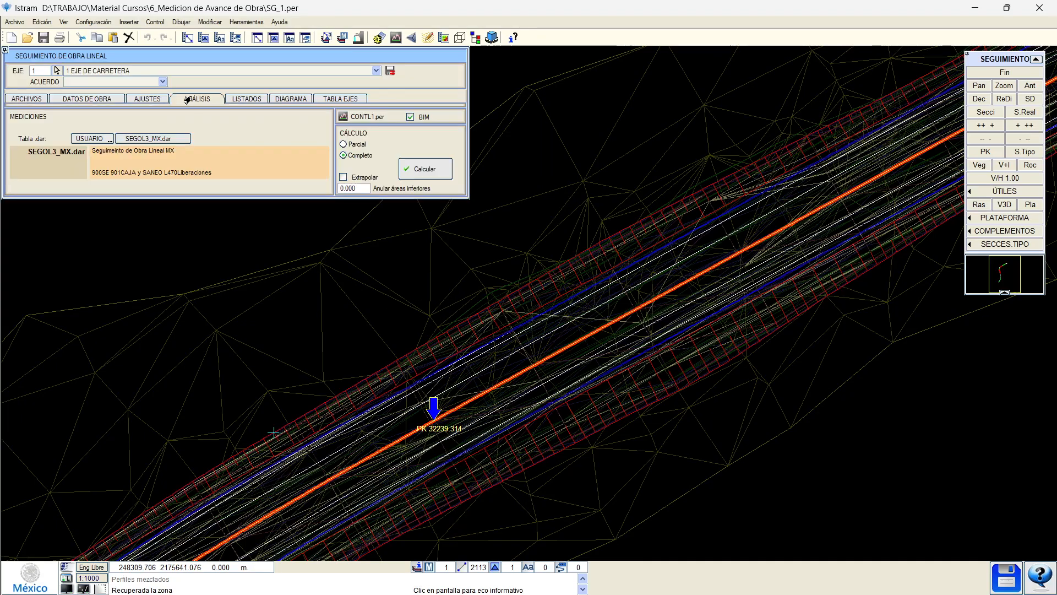
click(433, 167)
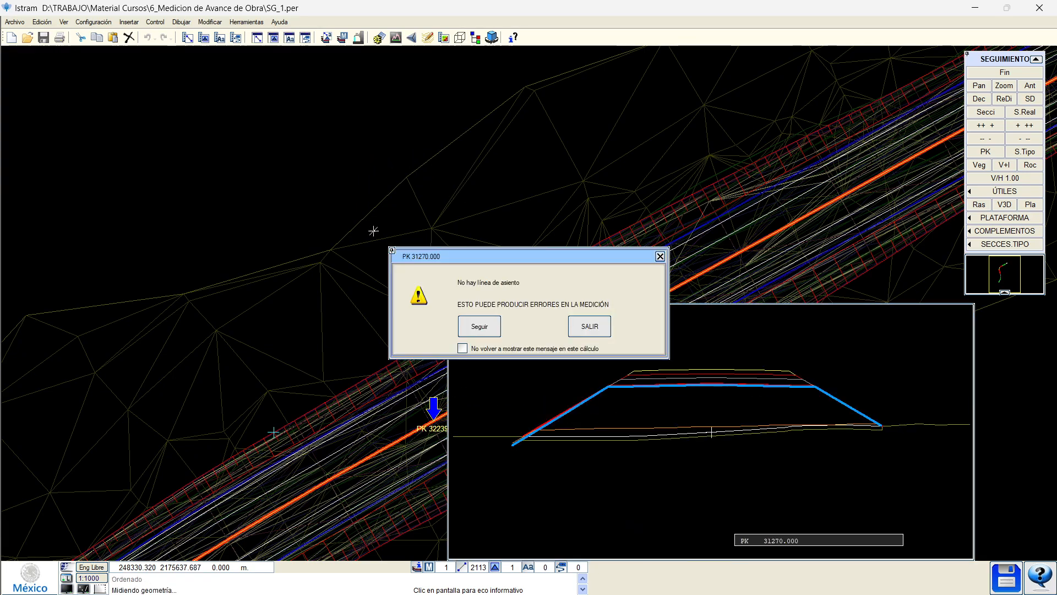
click(462, 350)
click(474, 329)
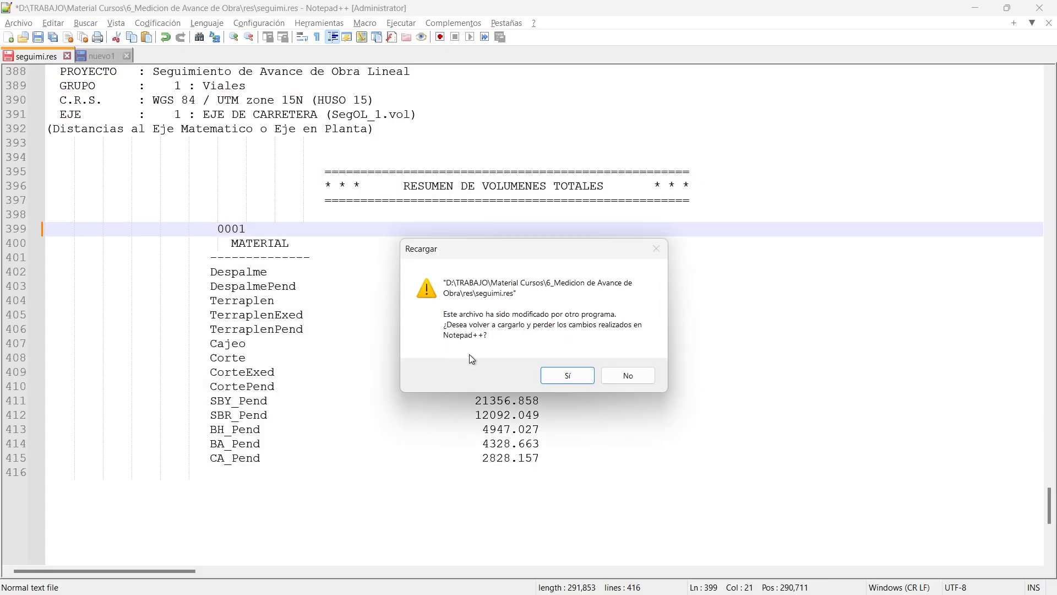
click(573, 374)
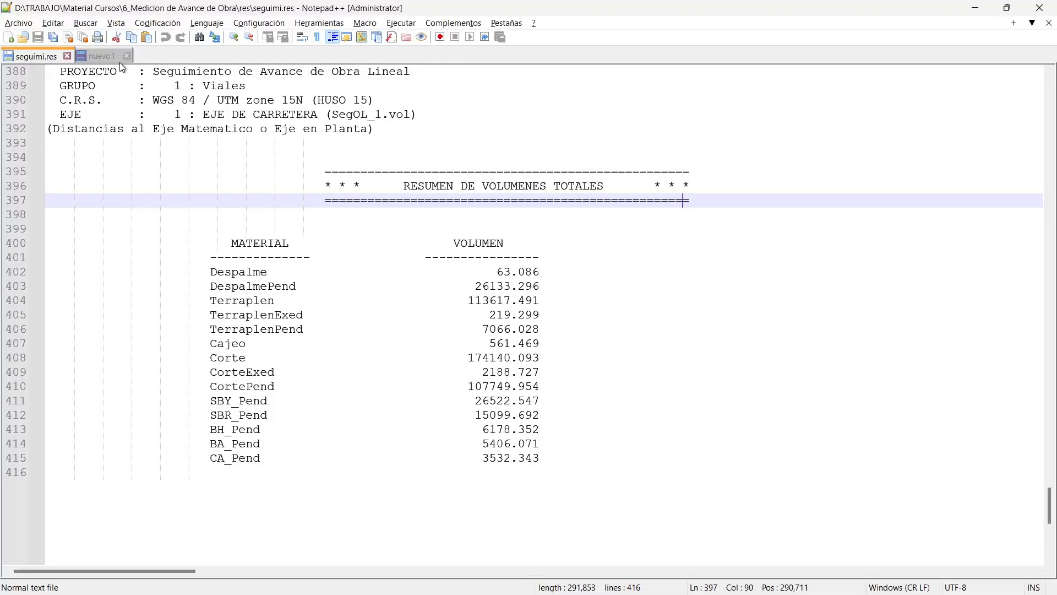
click(112, 58)
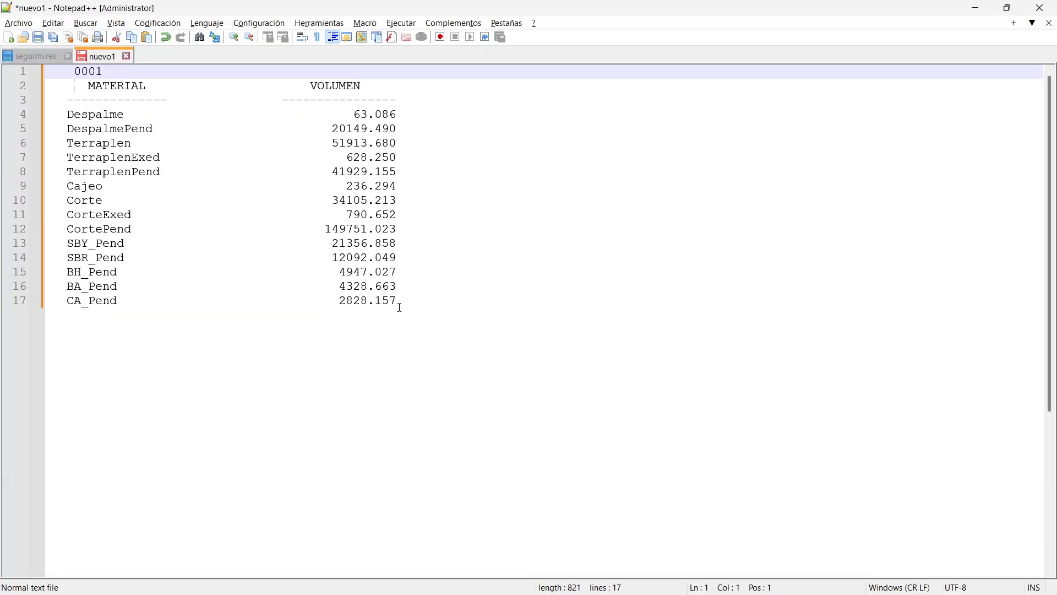
Paste the earlier volume column beside the recalculated volumes in seguimi.res.
alt+drag(401, 307, 67, 114)
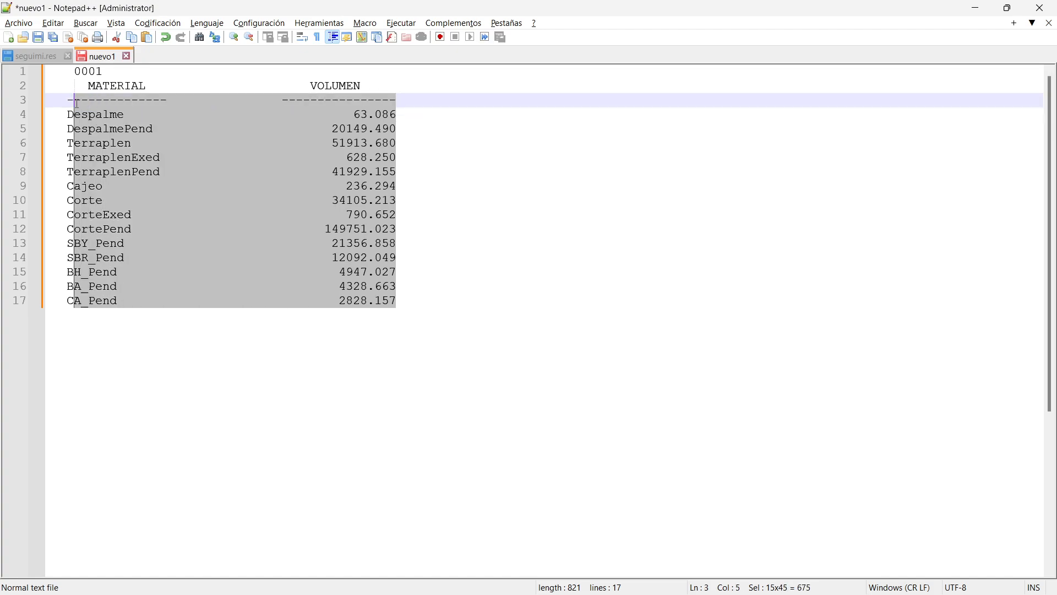
click(170, 132)
alt+drag(172, 113, 67, 114)
key(ctrl+c)
key(Delete)
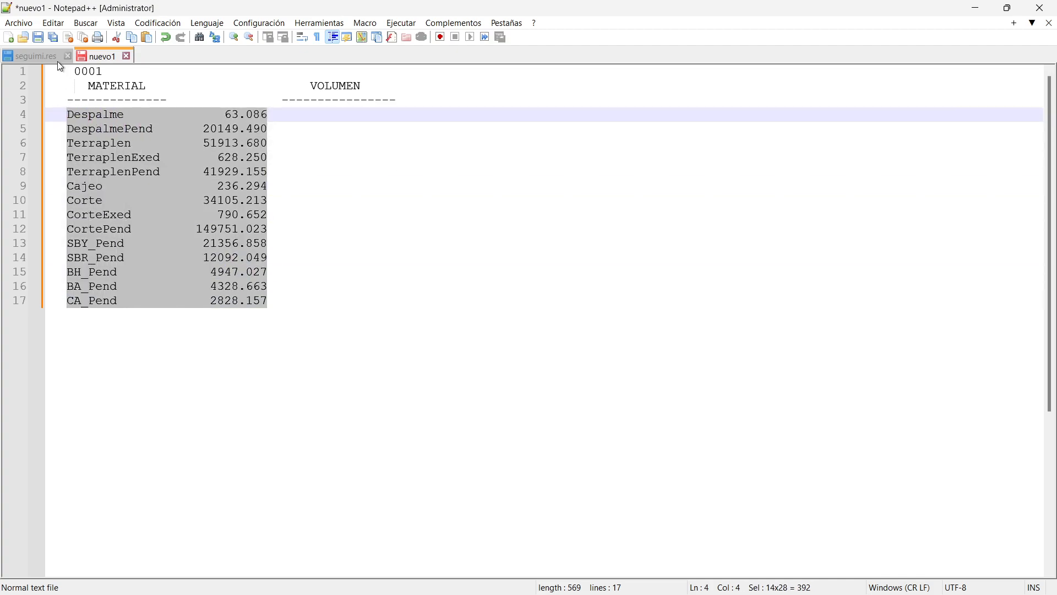
click(55, 58)
click(597, 271)
key(ctrl+v)
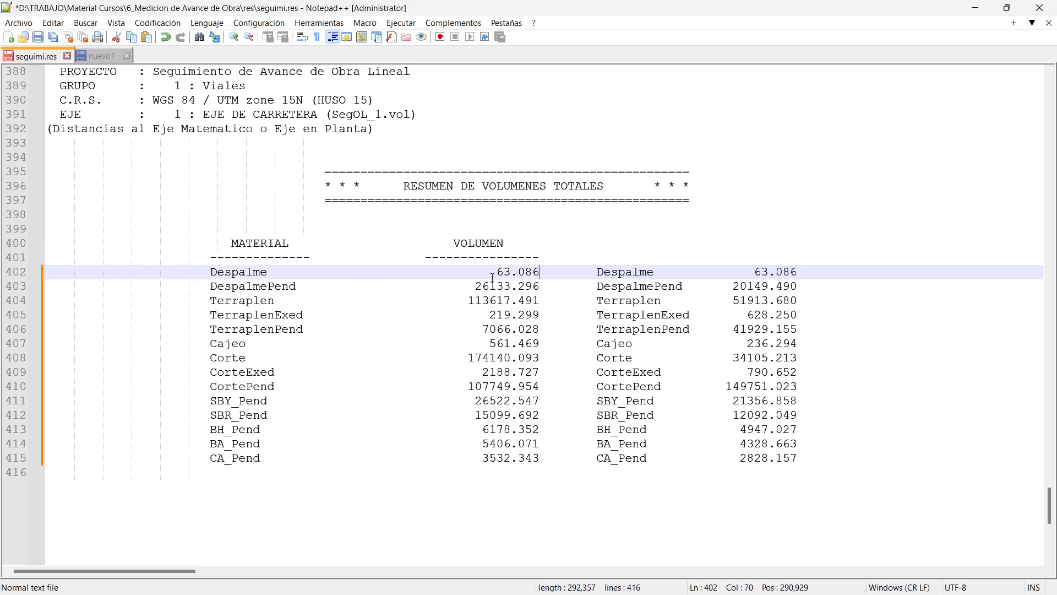
Compare the Despalme and Terraplen rows: new Terraplen 113617 against earlier 51913.
double_click(235, 273)
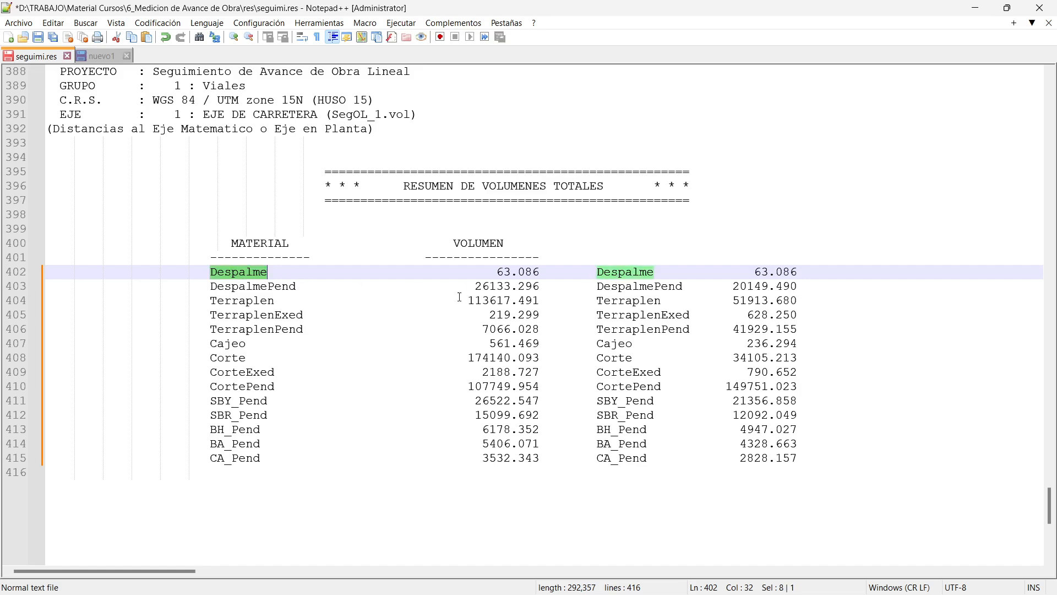
double_click(236, 300)
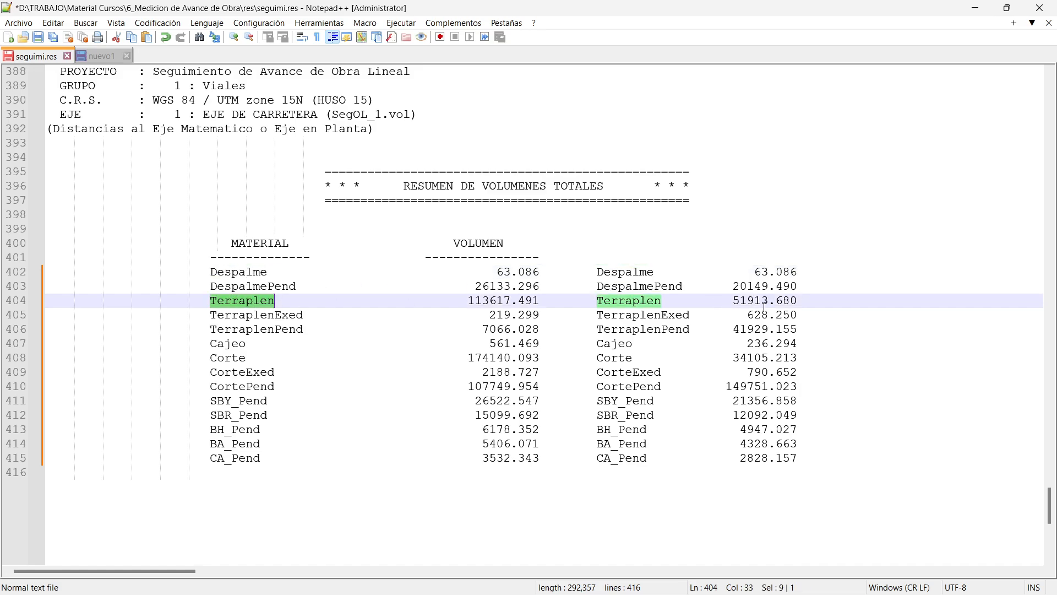
double_click(484, 300)
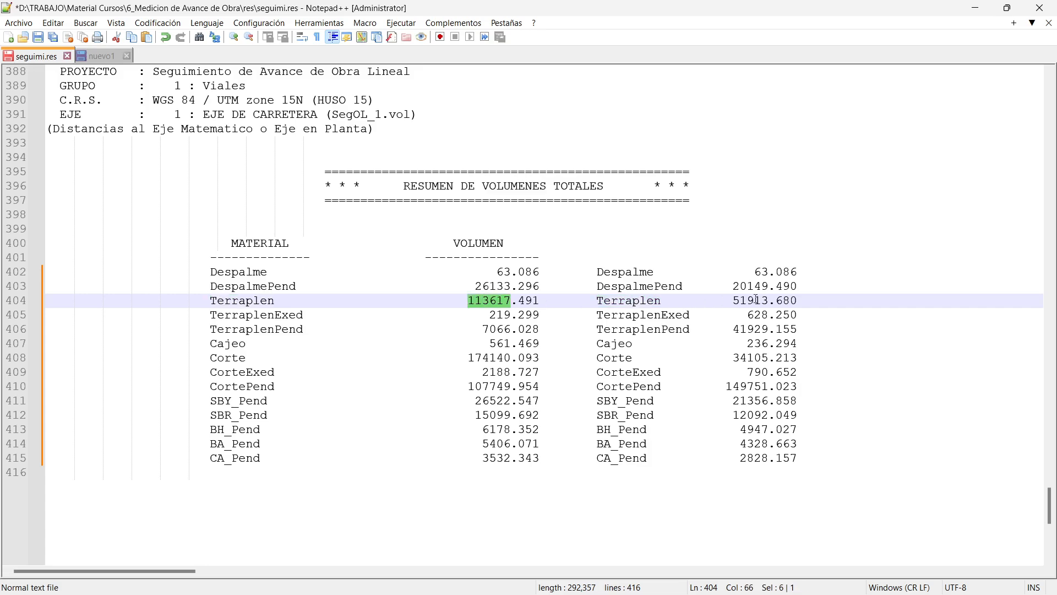
click(488, 301)
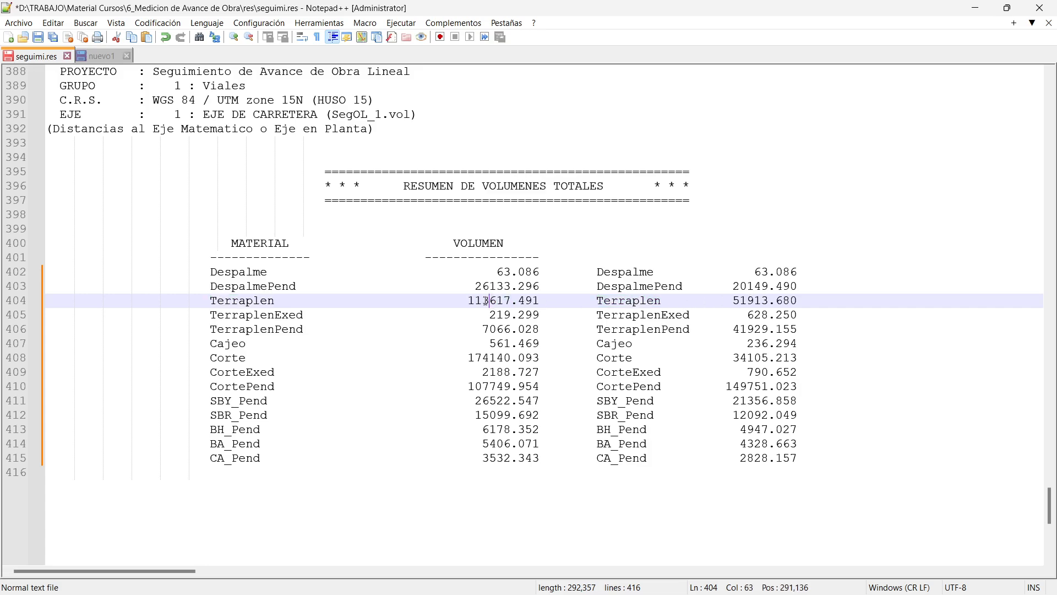
drag(484, 301, 497, 302)
double_click(504, 301)
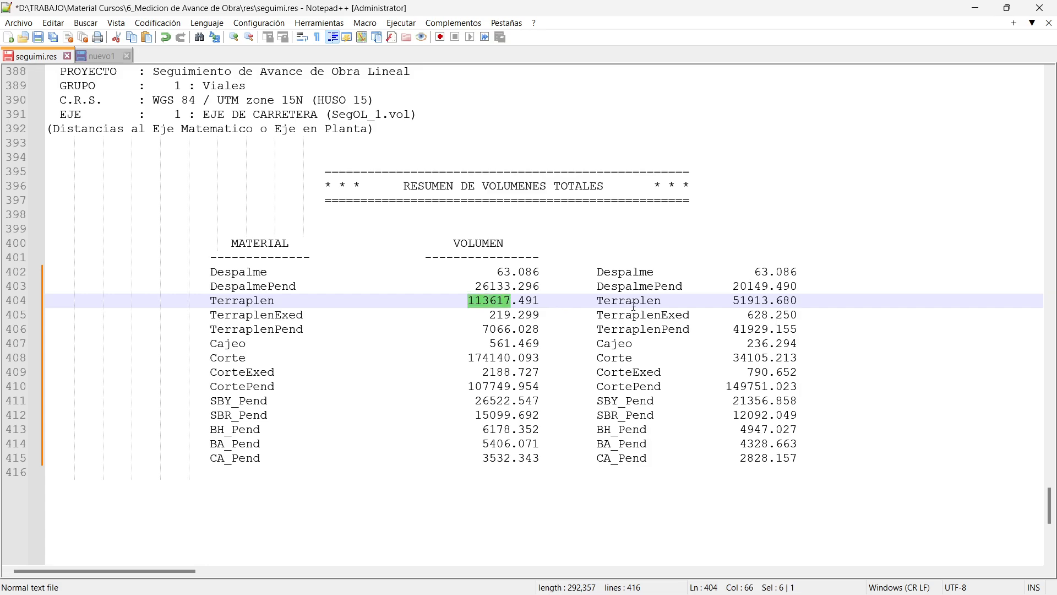
double_click(520, 311)
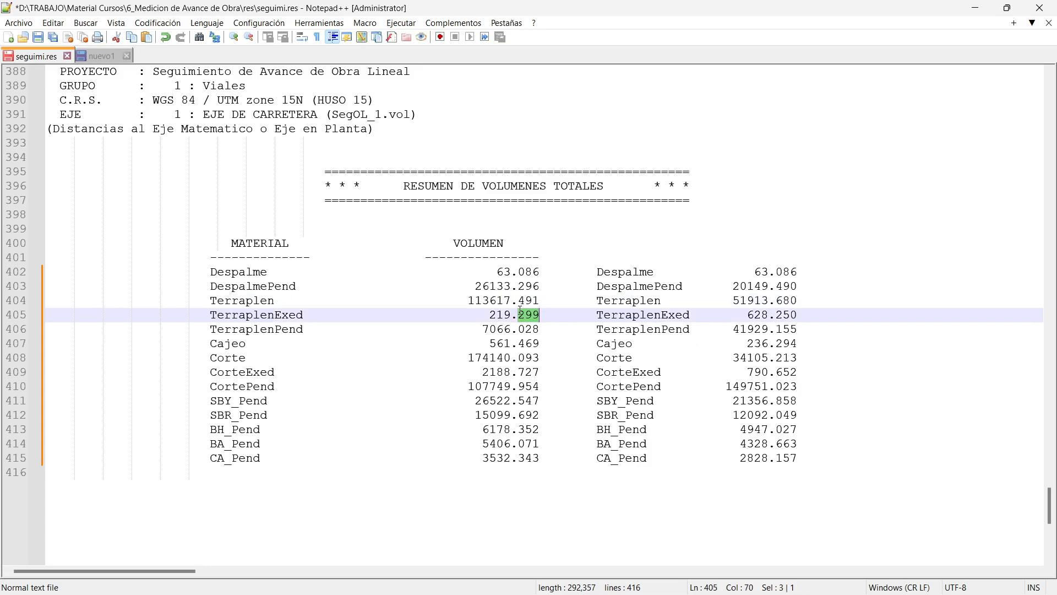
double_click(498, 315)
double_click(750, 300)
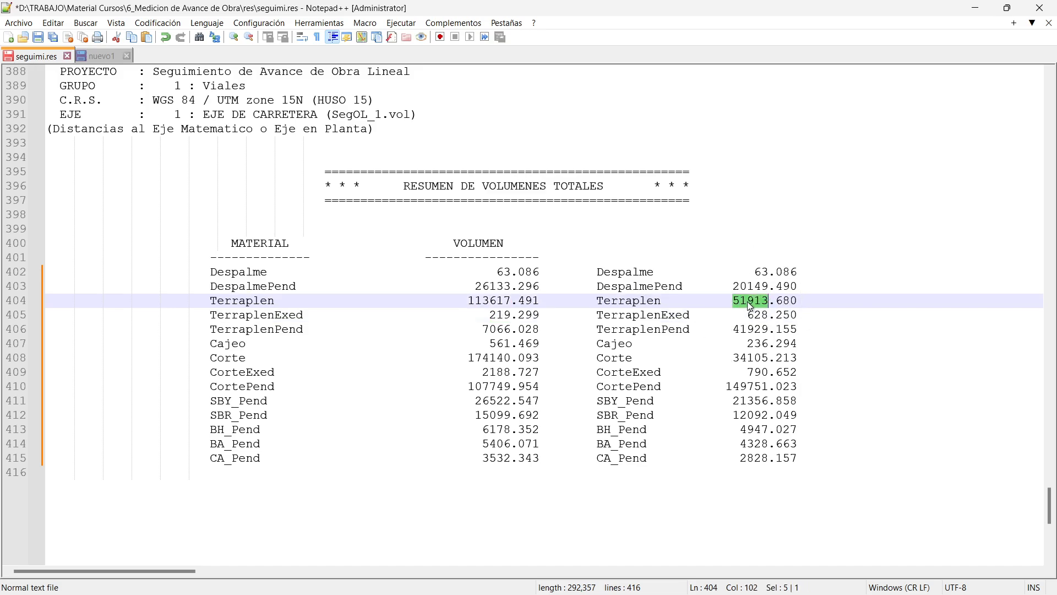
drag(747, 303, 732, 300)
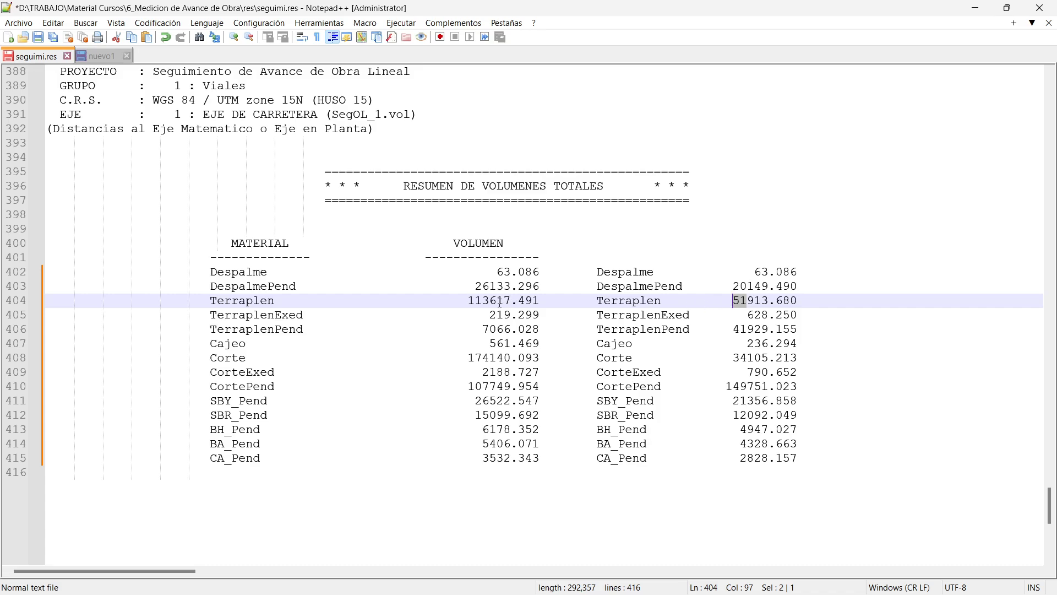
double_click(493, 301)
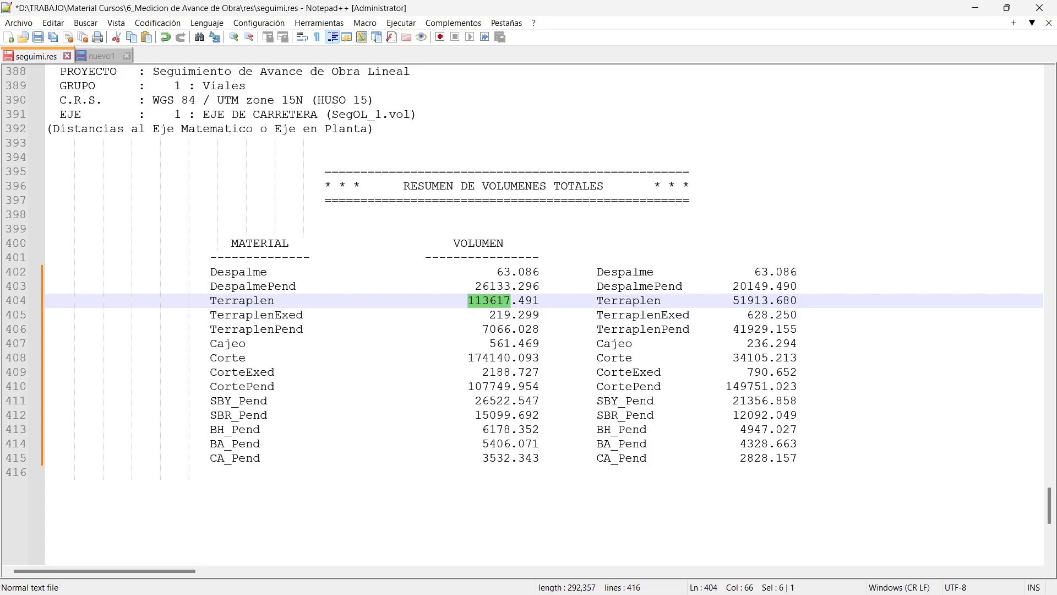
click(496, 258)
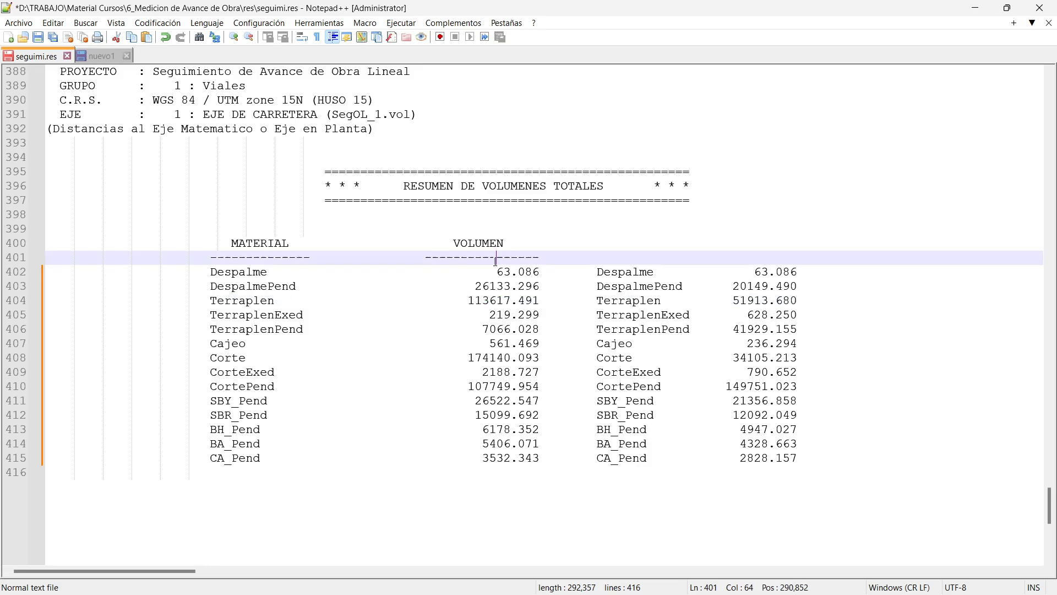
click(503, 316)
click(498, 416)
click(510, 443)
click(513, 456)
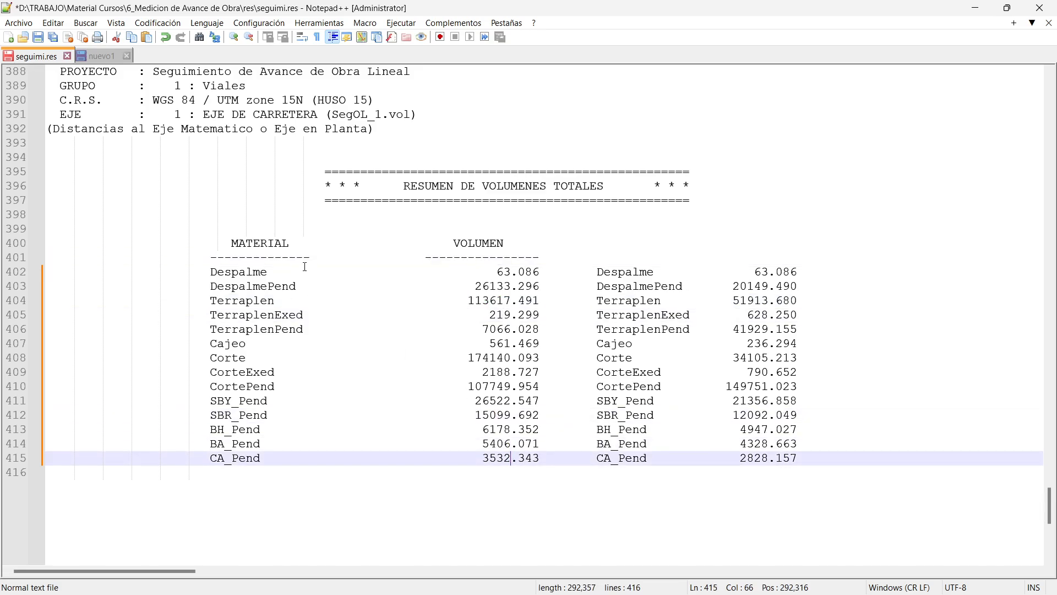
Compare the Corte volumes, 174140 against 34105, then return to Istram.
double_click(233, 357)
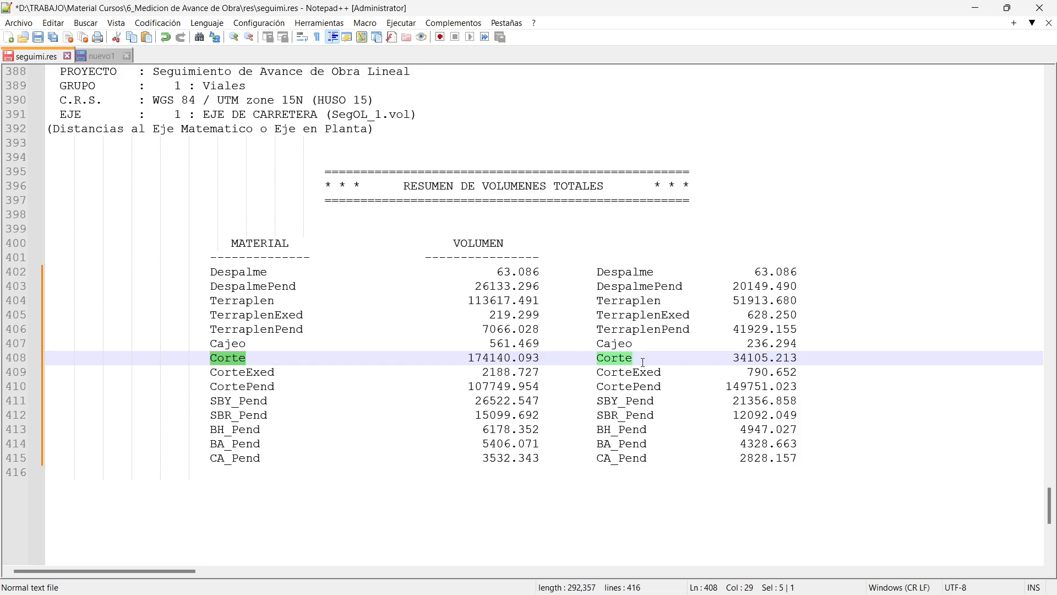
double_click(749, 358)
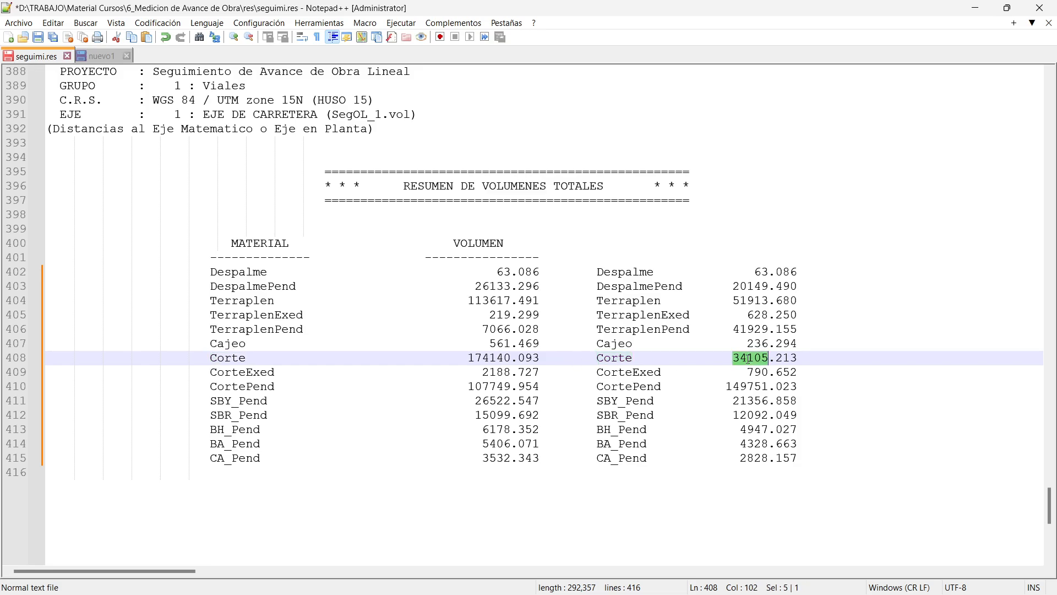
double_click(487, 358)
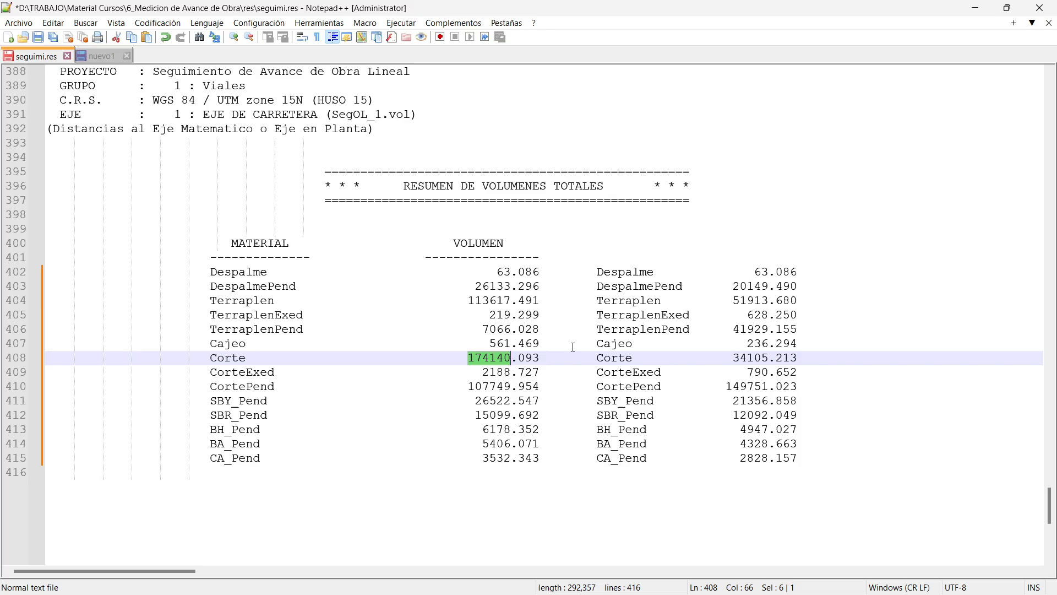
key(alt+Tab)
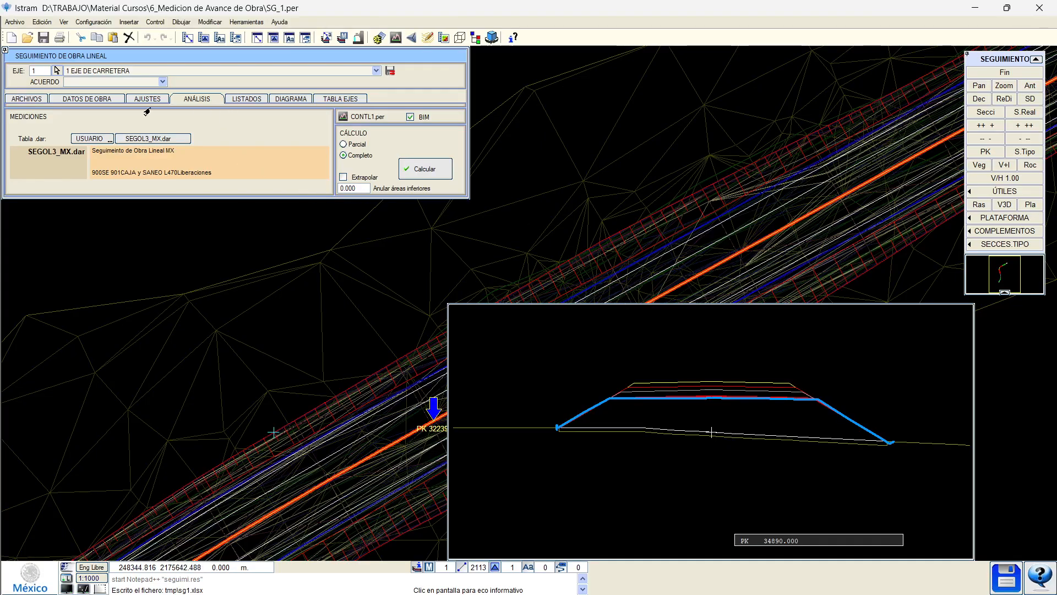
At PK 31270, trim the left slope polyline and extend it to the project, recalculating the section.
click(156, 122)
scroll(310, 309, up, 5)
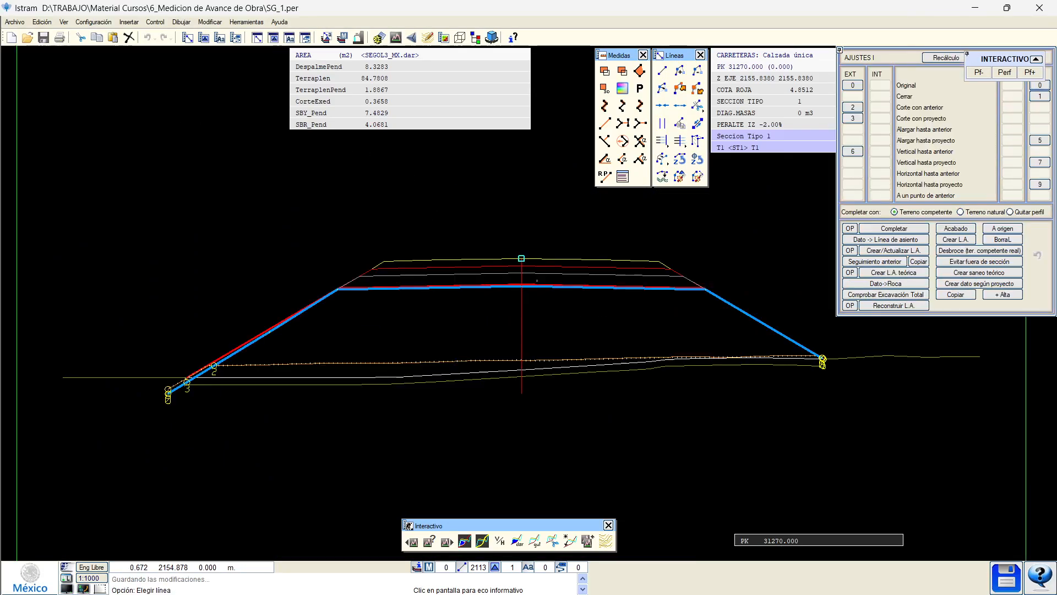
middle_drag(309, 305, 481, 283)
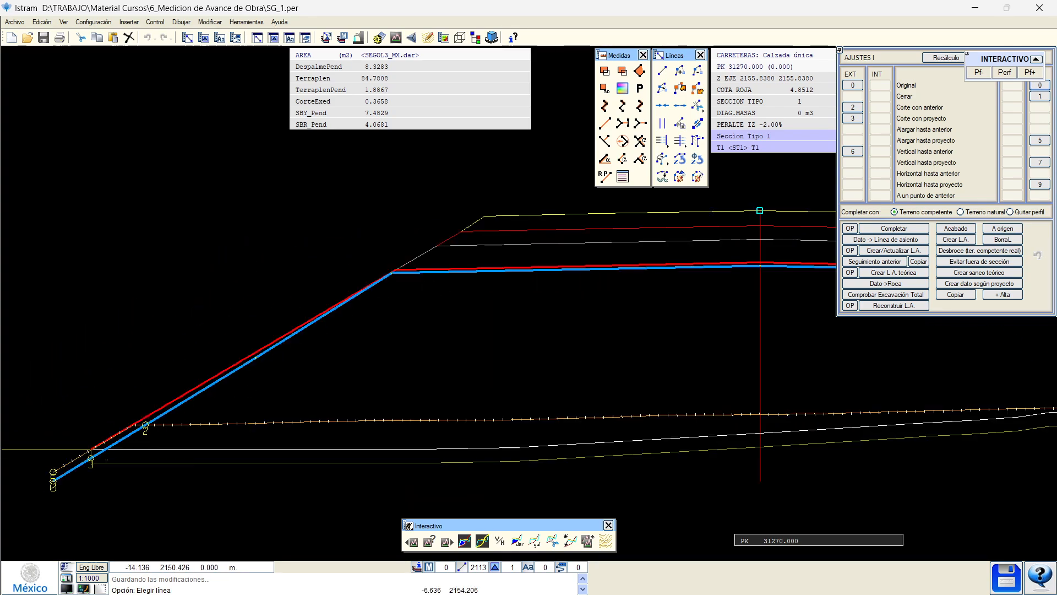
click(72, 476)
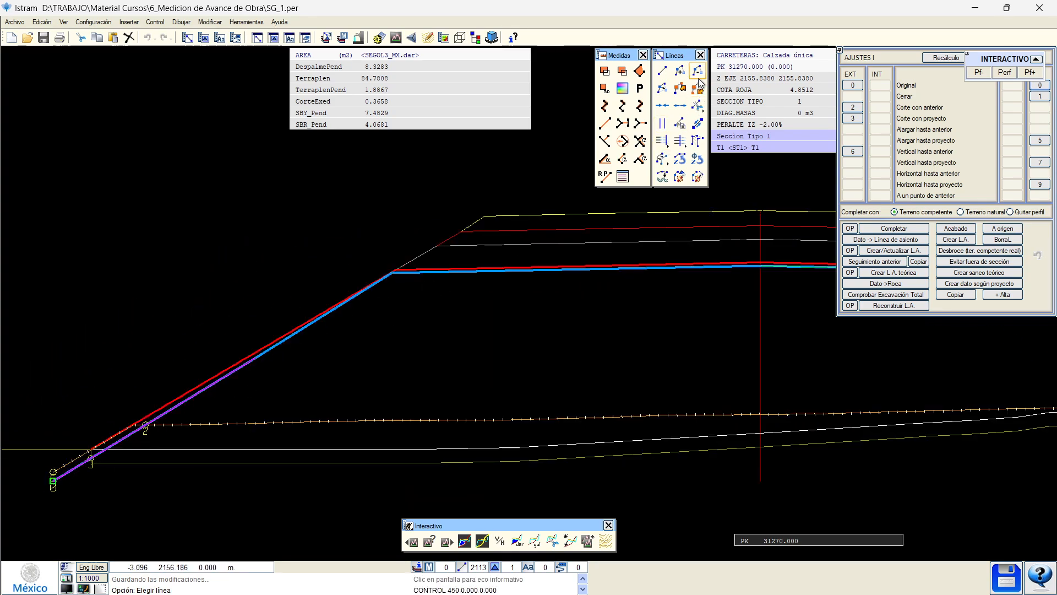
click(73, 470)
click(70, 471)
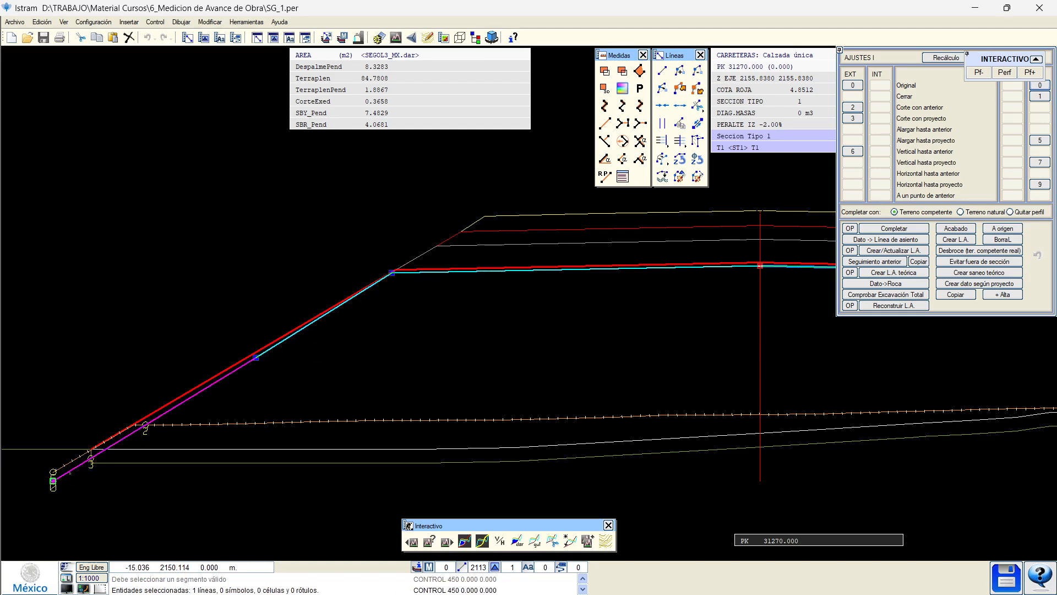
click(699, 71)
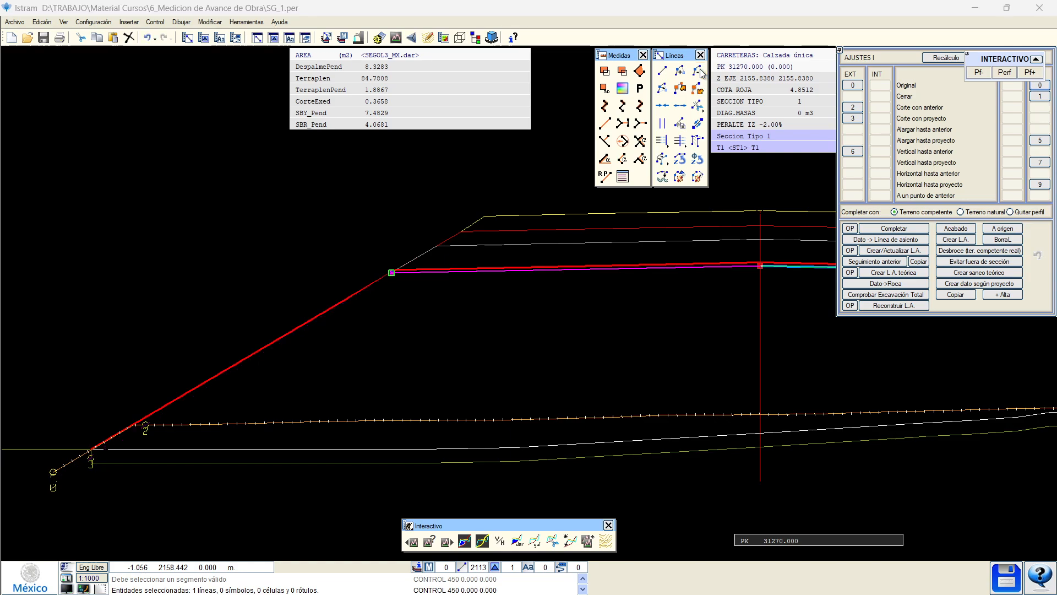
click(944, 60)
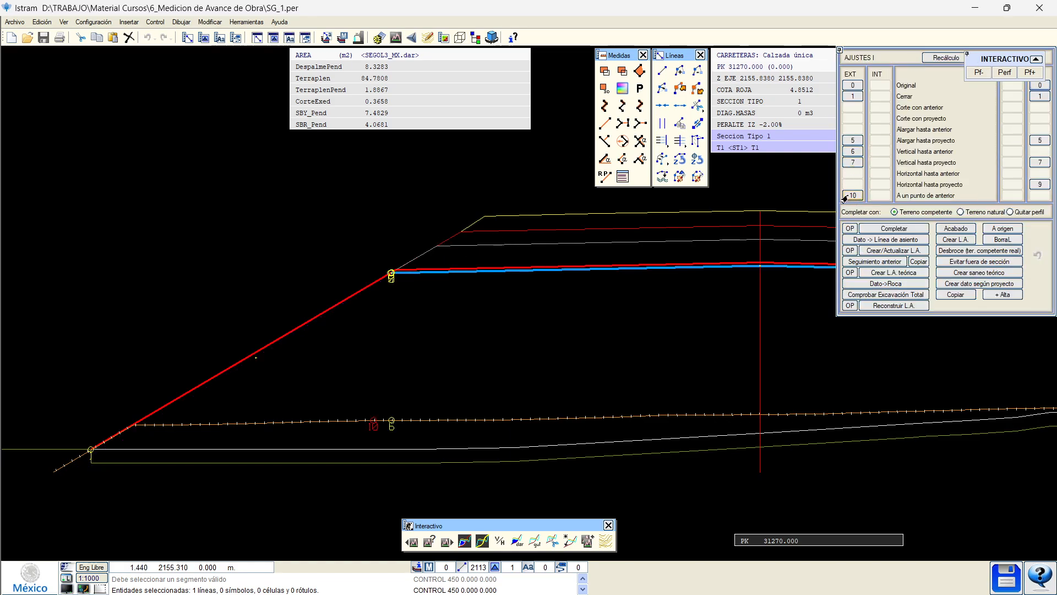
click(852, 163)
click(852, 142)
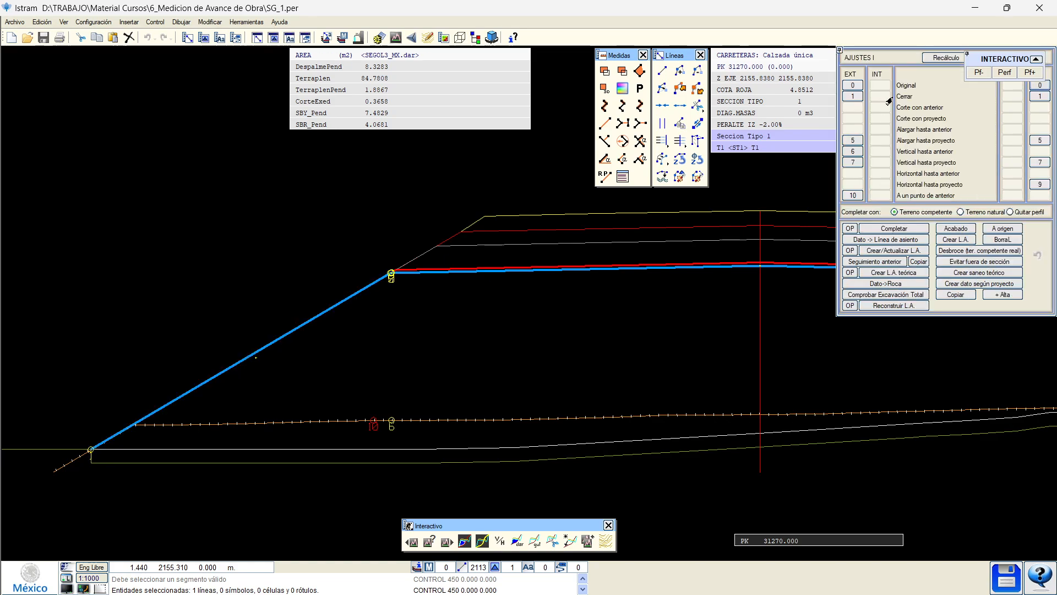
click(935, 61)
middle_drag(776, 248, 213, 299)
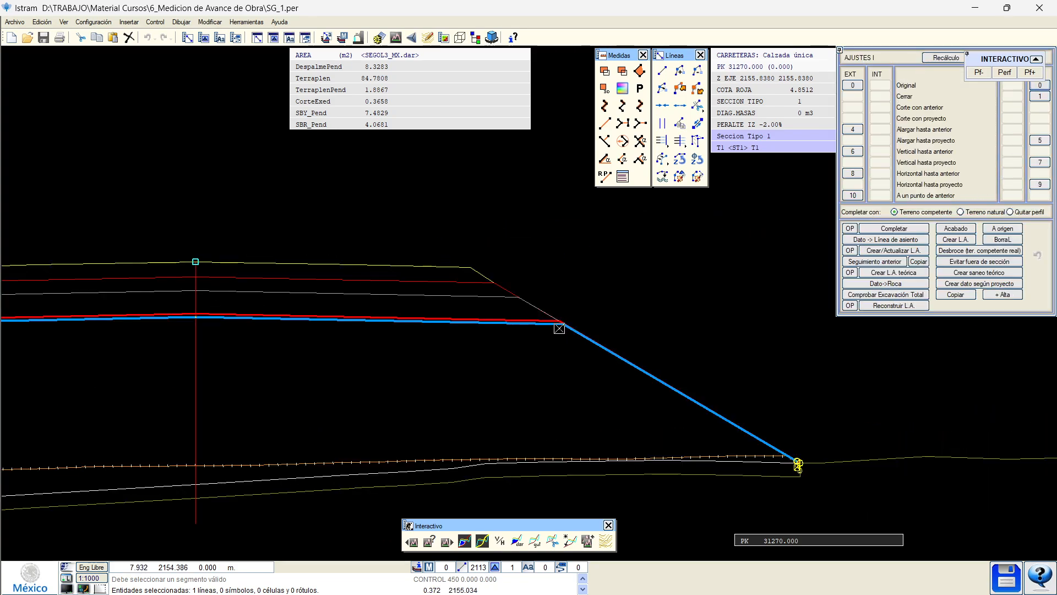
scroll(557, 327, up, 2)
scroll(556, 329, down, 3)
At PK 31280, delete the first vertex of the left slope line.
key(Page_Down)
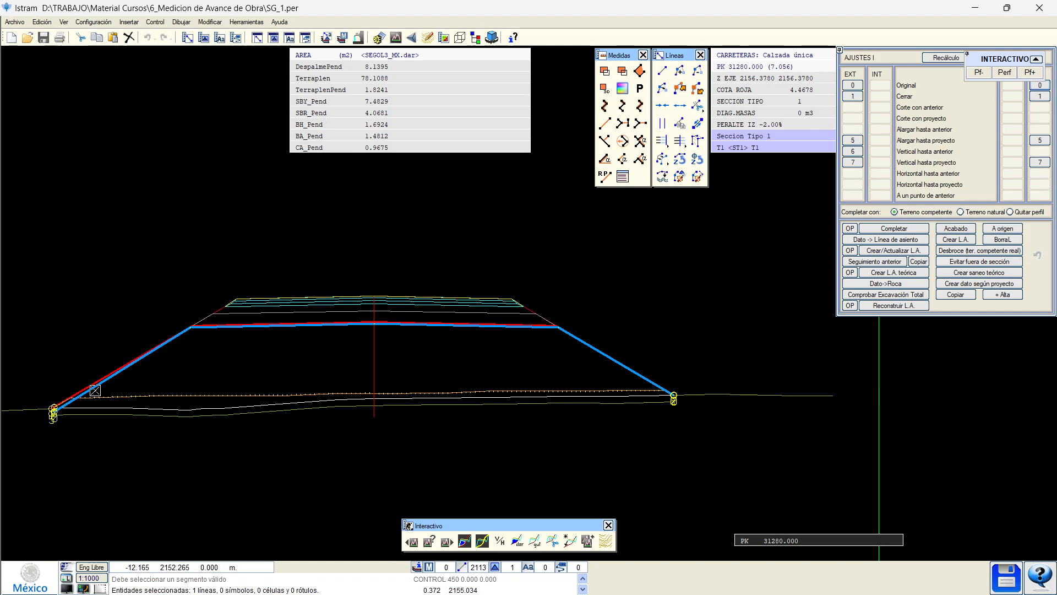
scroll(86, 393, up, 2)
middle_drag(12, 422, 142, 420)
click(141, 433)
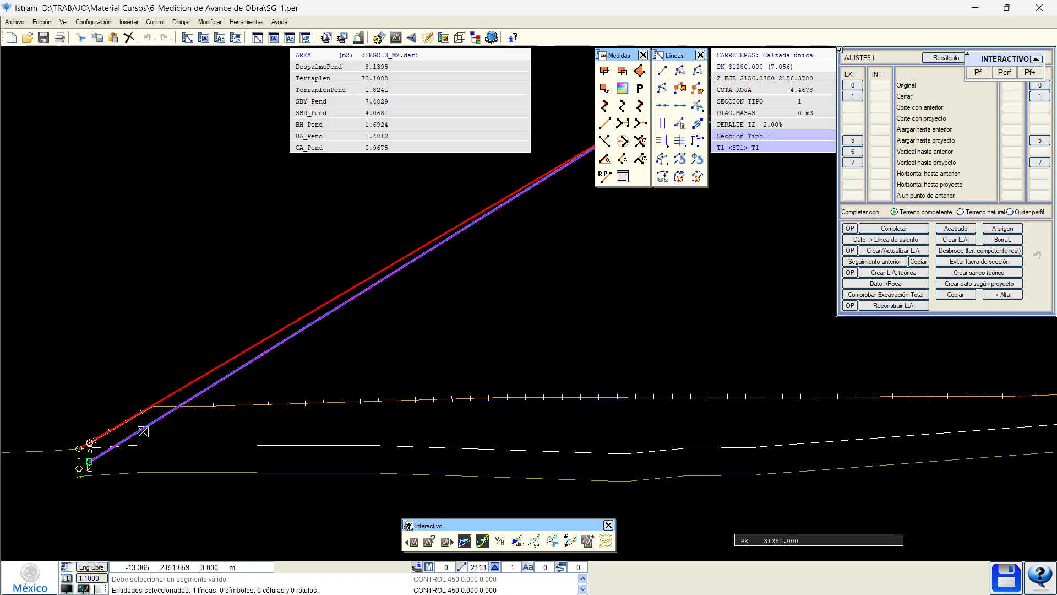
click(142, 431)
click(103, 455)
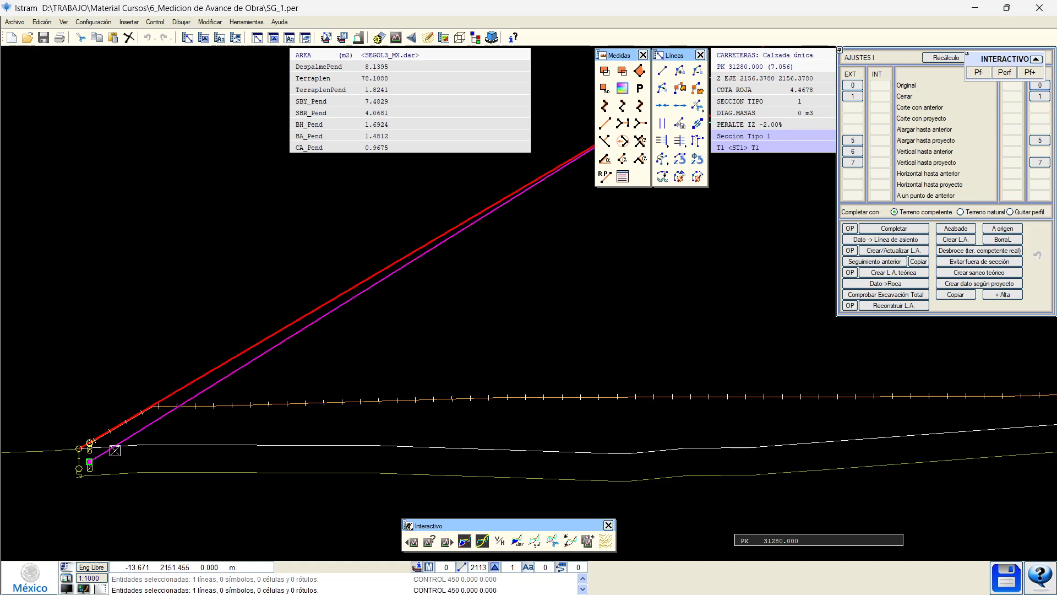
click(696, 75)
scroll(487, 267, down, 2)
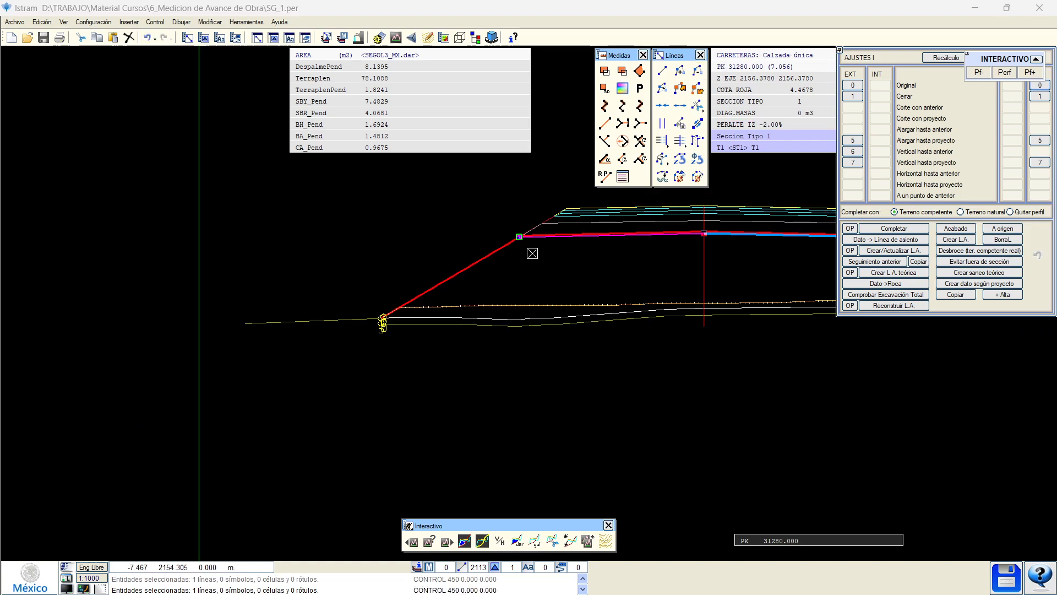
scroll(533, 250, up, 1)
scroll(449, 287, down, 2)
scroll(815, 331, up, 3)
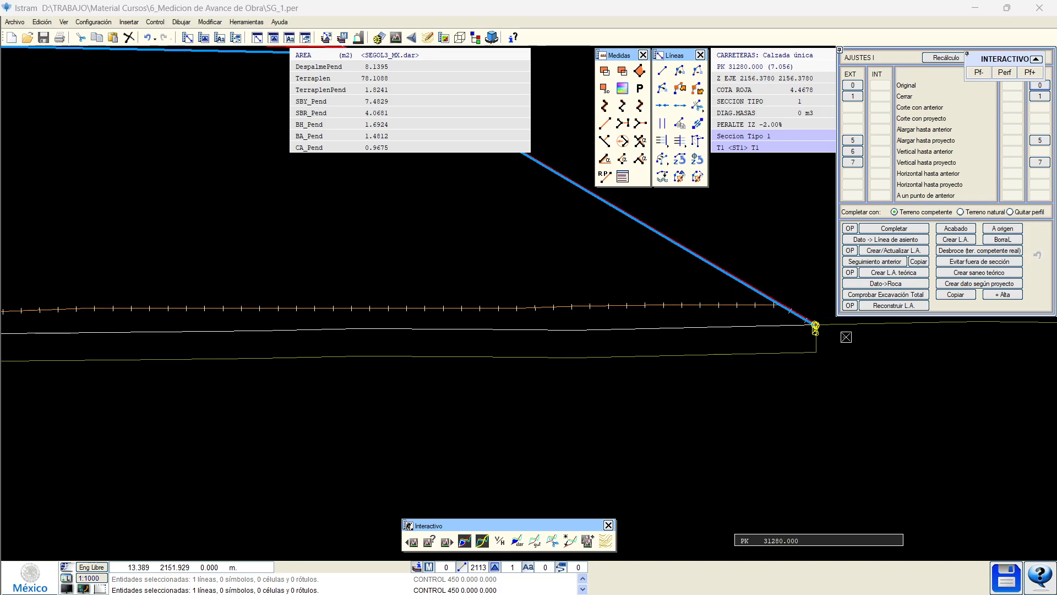
scroll(778, 313, up, 2)
Remove a segment from the right slope line at PK 31280.
click(768, 318)
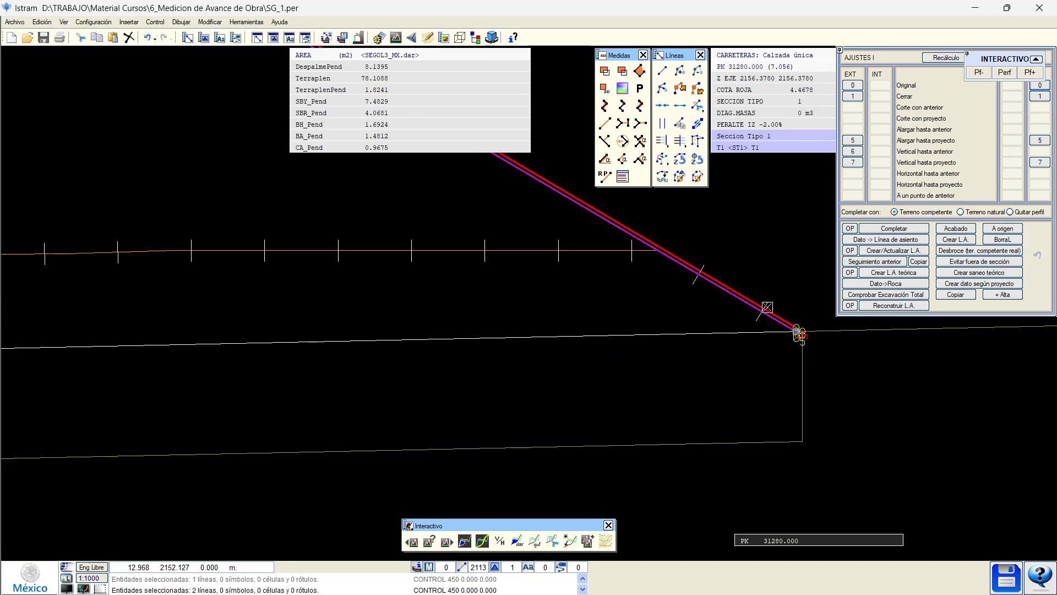
click(699, 76)
scroll(684, 243, down, 1)
scroll(589, 291, down, 2)
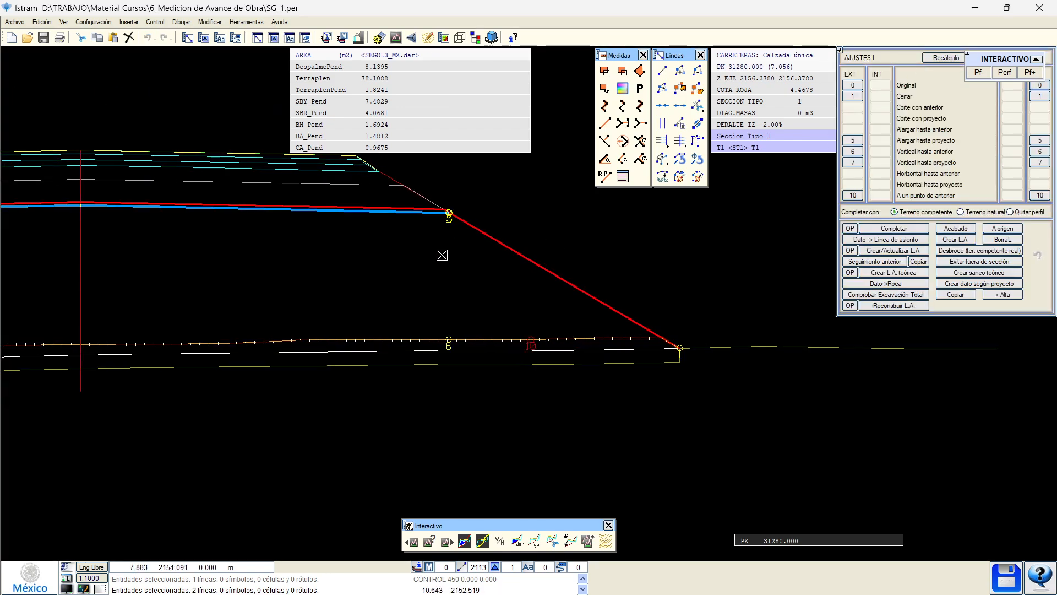
middle_drag(287, 265, 333, 275)
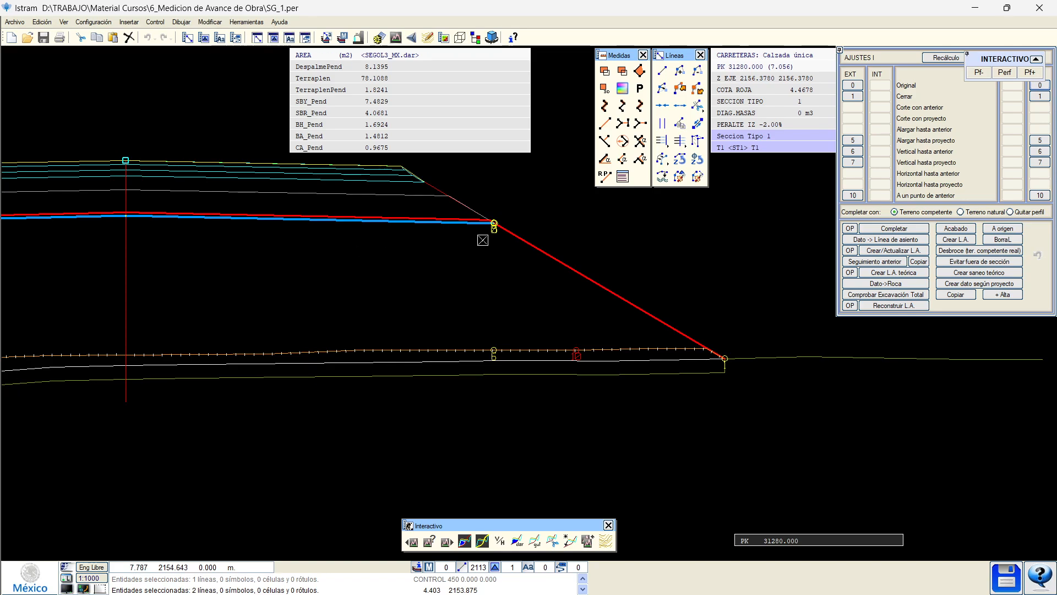
scroll(494, 227, up, 4)
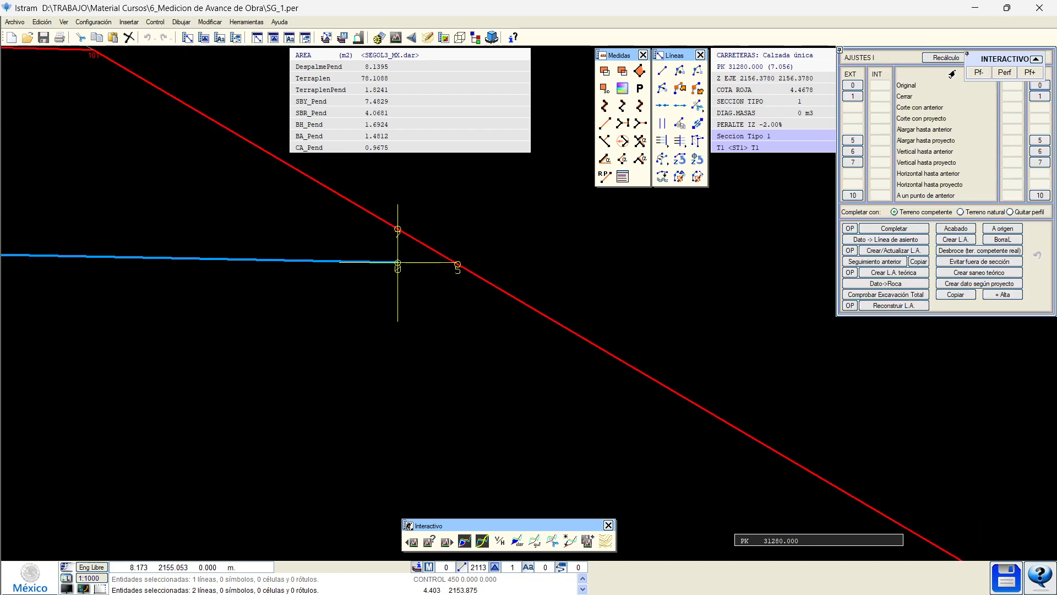
Extend the current-state lines down both the right and left project slopes at PK 31280.
click(1038, 141)
scroll(479, 253, down, 3)
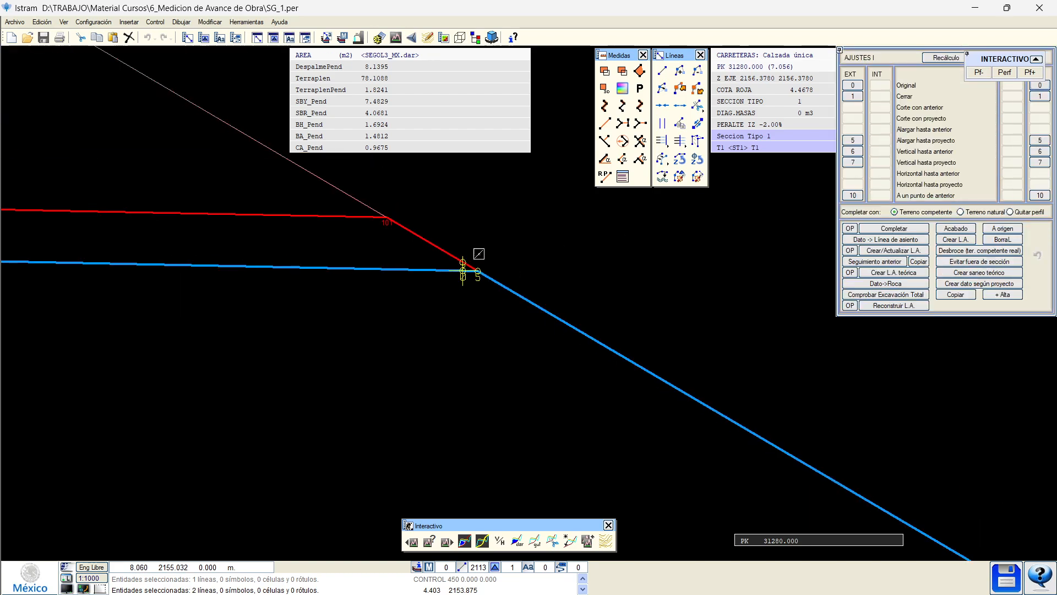
middle_drag(255, 288, 748, 314)
scroll(264, 314, up, 5)
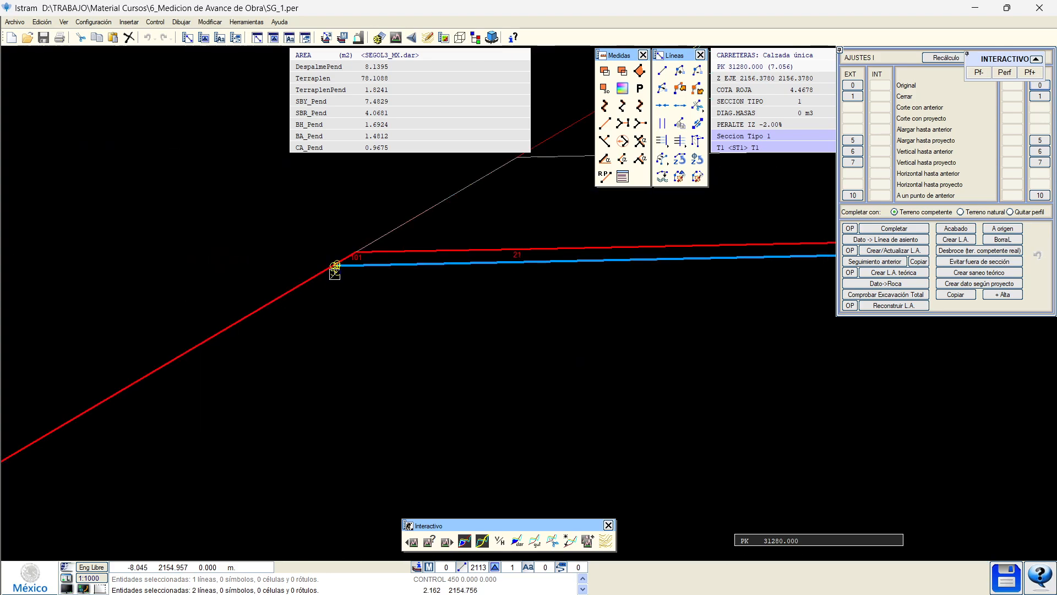
scroll(281, 269, up, 1)
click(846, 142)
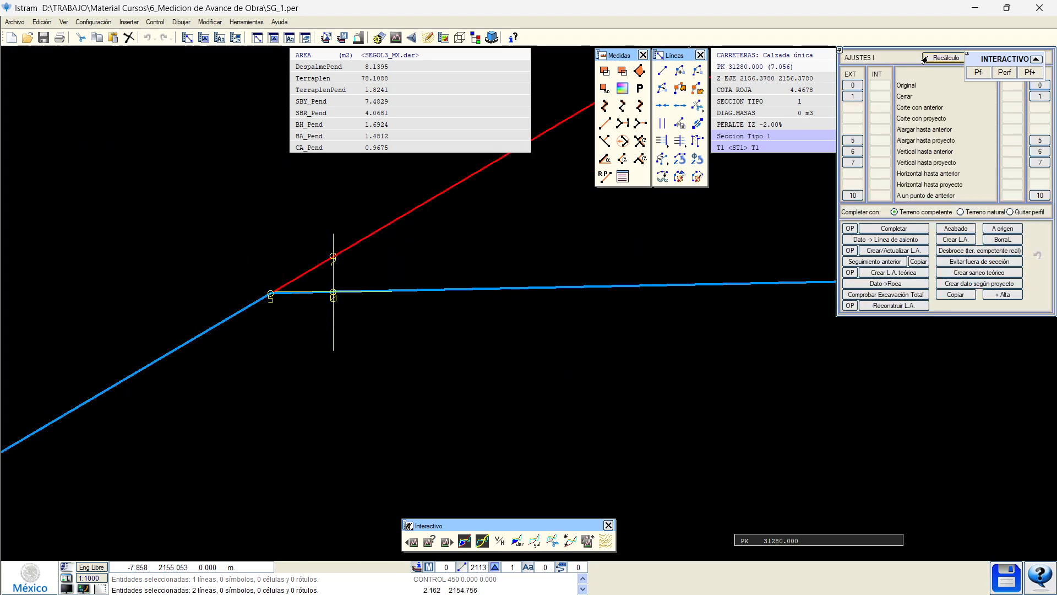
scroll(213, 347, down, 4)
scroll(224, 371, down, 2)
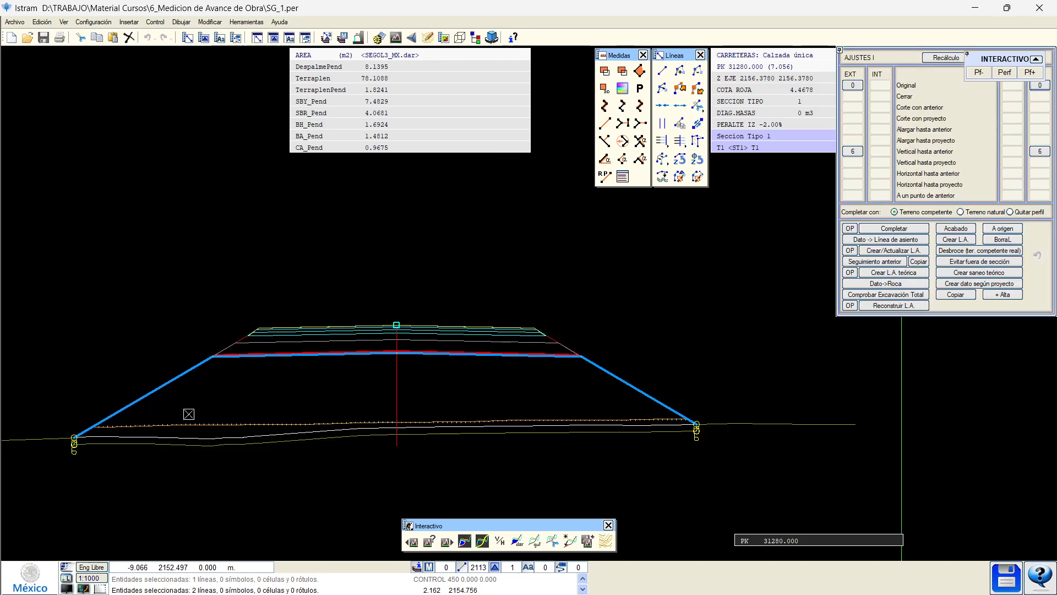
Zoom and pan across the PK 31280 embankment section, then step to PK 31310.
scroll(189, 414, up, 2)
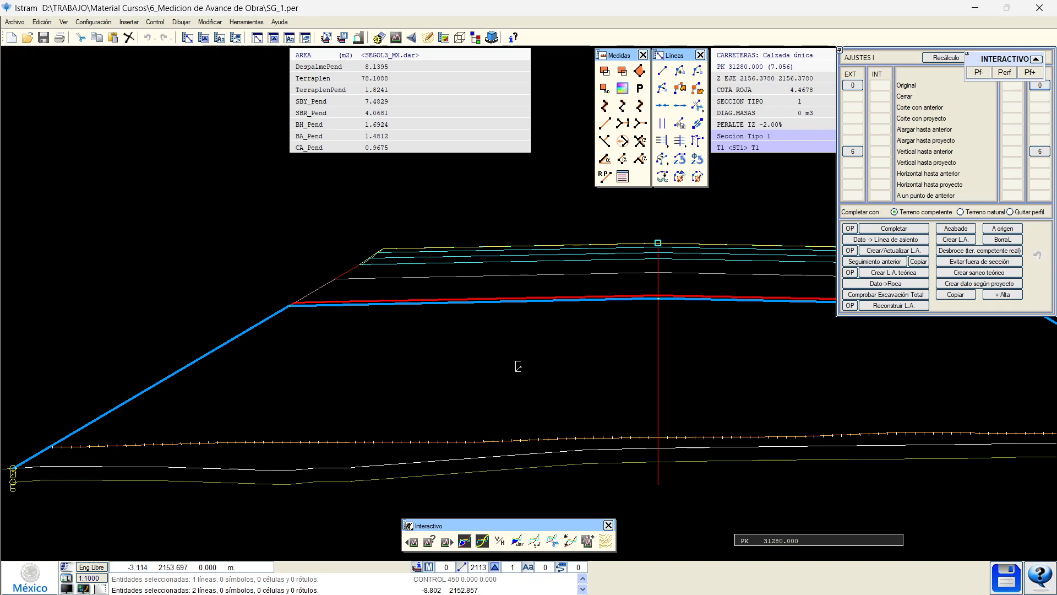
scroll(774, 368, down, 2)
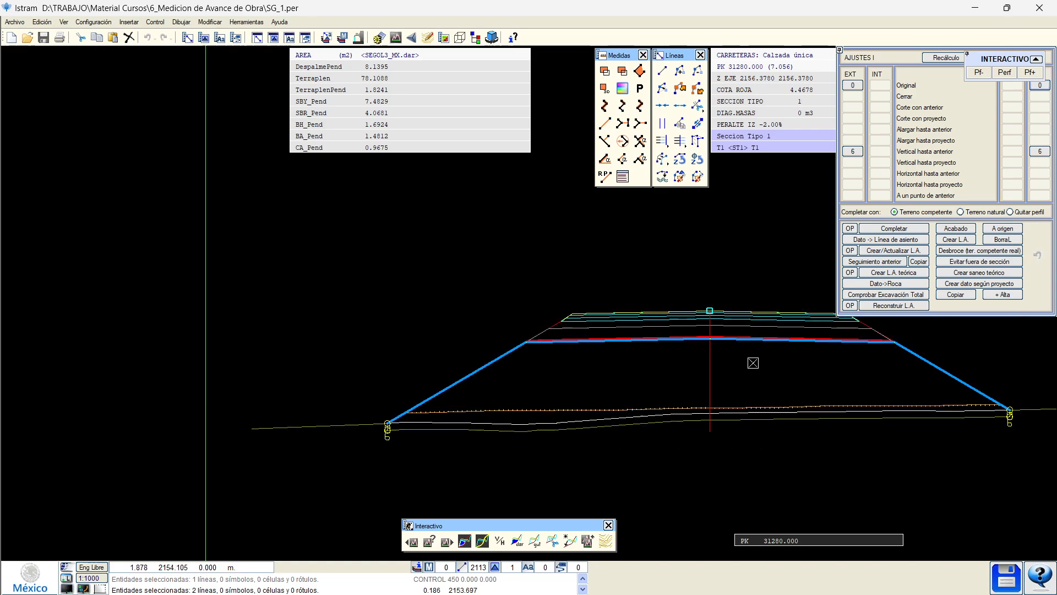
scroll(839, 375, up, 2)
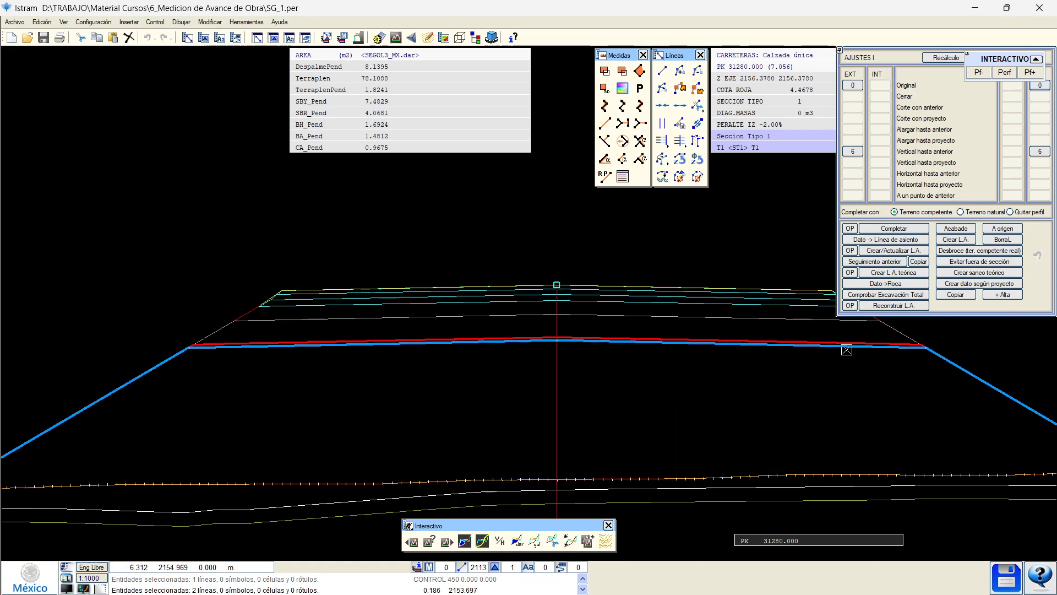
scroll(860, 357, down, 1)
middle_drag(866, 361, 769, 358)
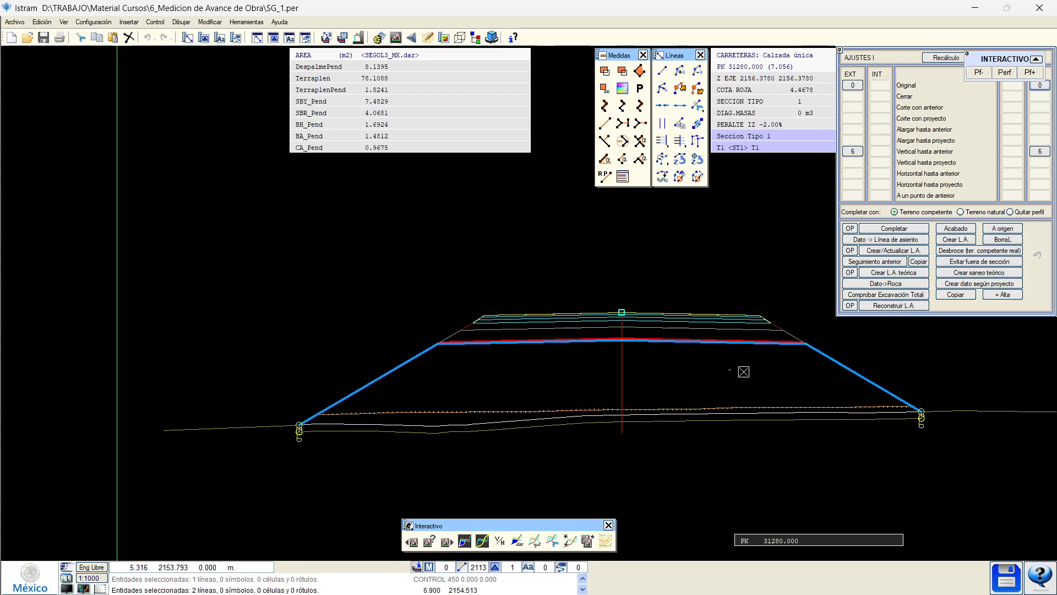
scroll(497, 366, up, 2)
scroll(415, 384, up, 1)
scroll(333, 387, up, 1)
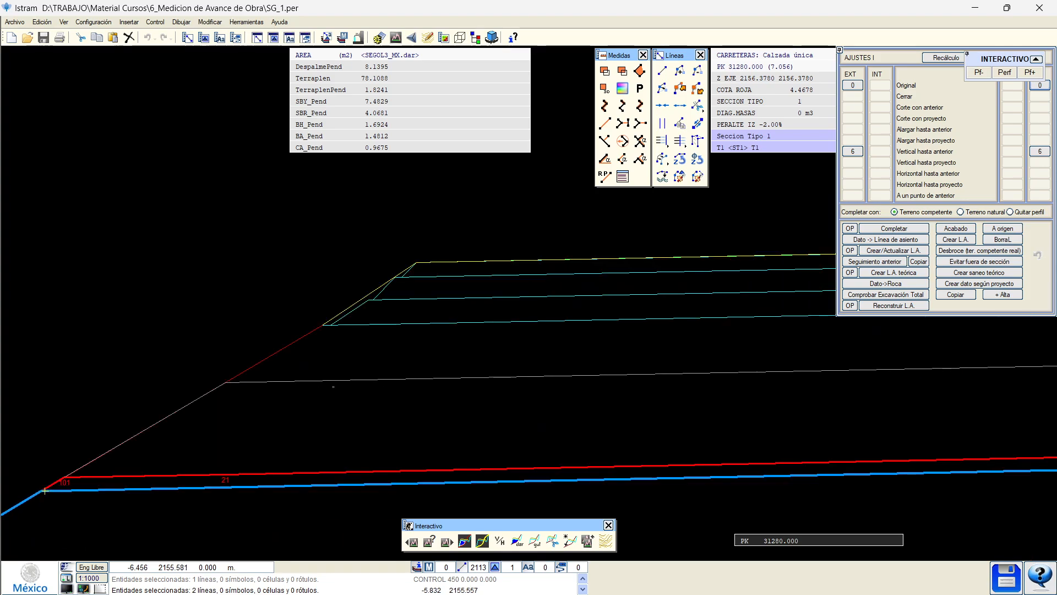
middle_drag(765, 332, 165, 375)
middle_drag(991, 380, 187, 380)
middle_drag(969, 377, 208, 352)
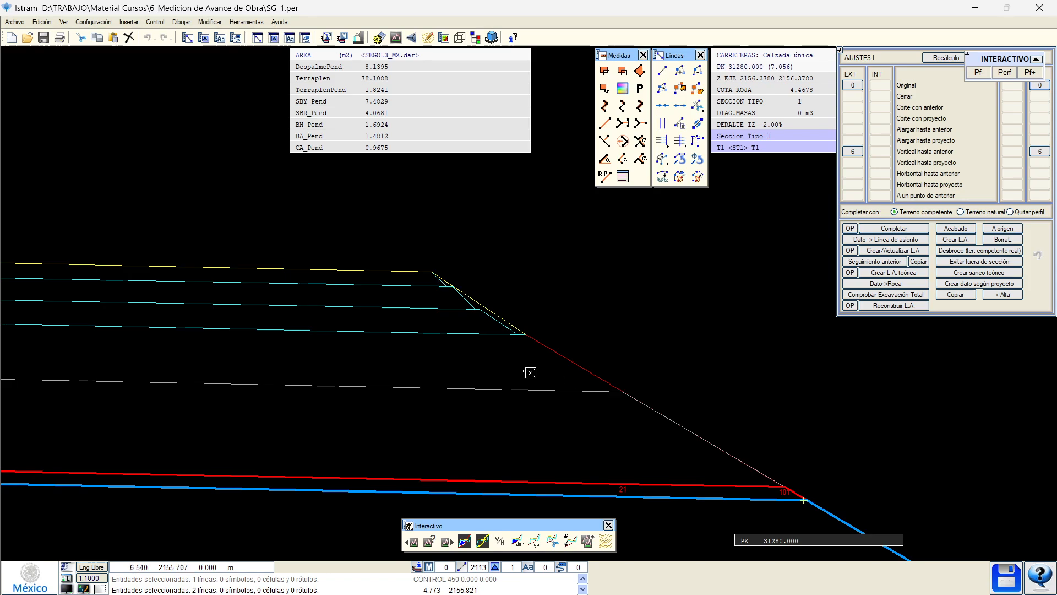
middle_drag(109, 347, 633, 371)
middle_drag(300, 379, 455, 382)
scroll(314, 394, down, 1)
middle_drag(213, 369, 624, 357)
scroll(215, 380, down, 1)
middle_drag(259, 383, 331, 346)
key(Page_Down)
key(Page_Down)
key(Page_Down)
key(Page_Down)
key(Page_Down)
key(Page_Down)
key(Page_Down)
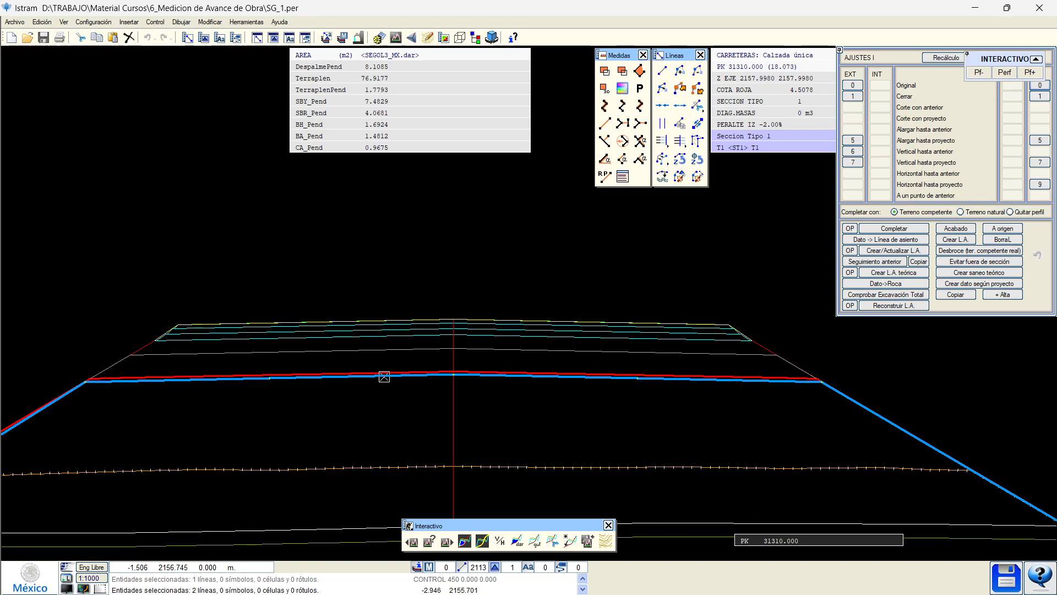
End the interactive section adjustment, confirming the comment '2405 Webinar Medicion 02'.
click(1005, 72)
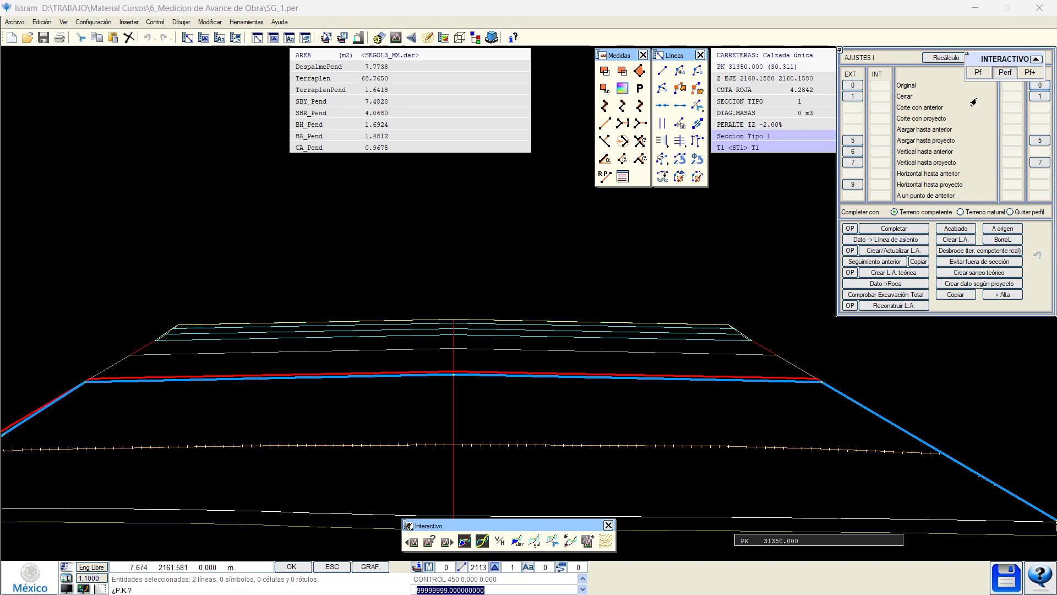
key(Escape)
click(521, 315)
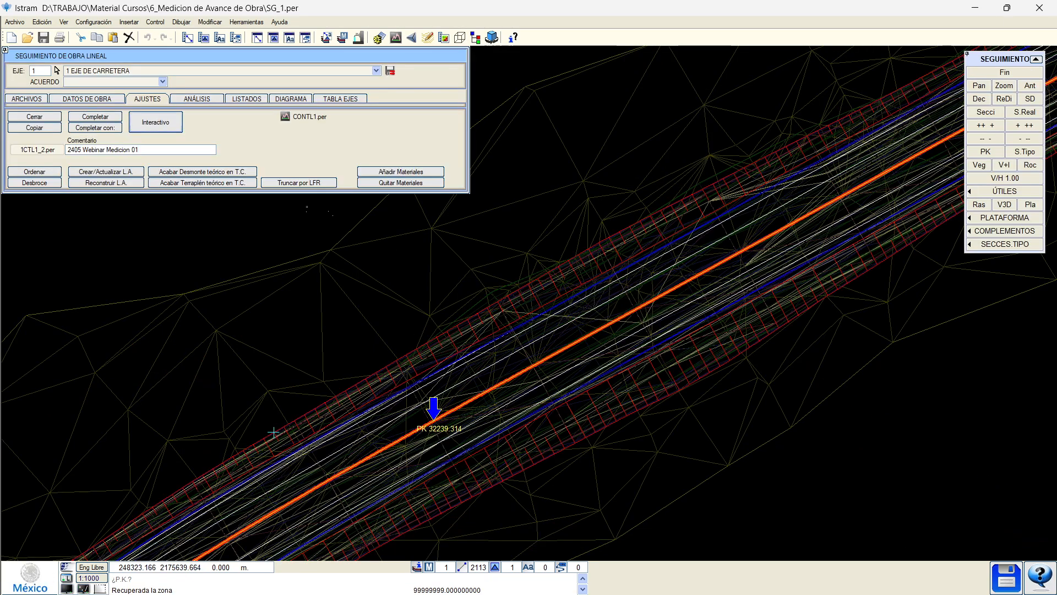
click(104, 128)
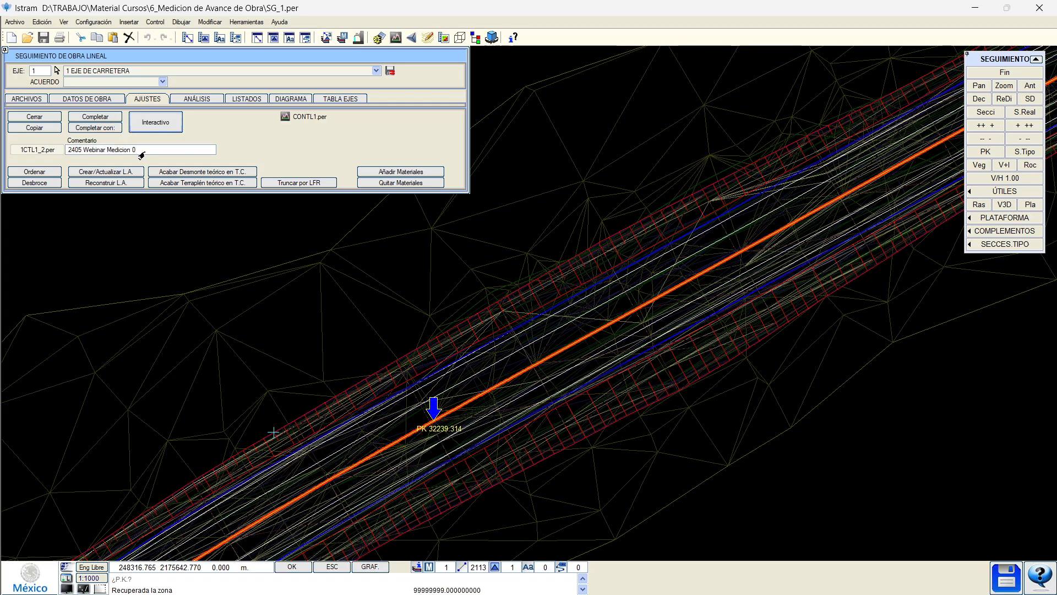
key(Return)
click(140, 129)
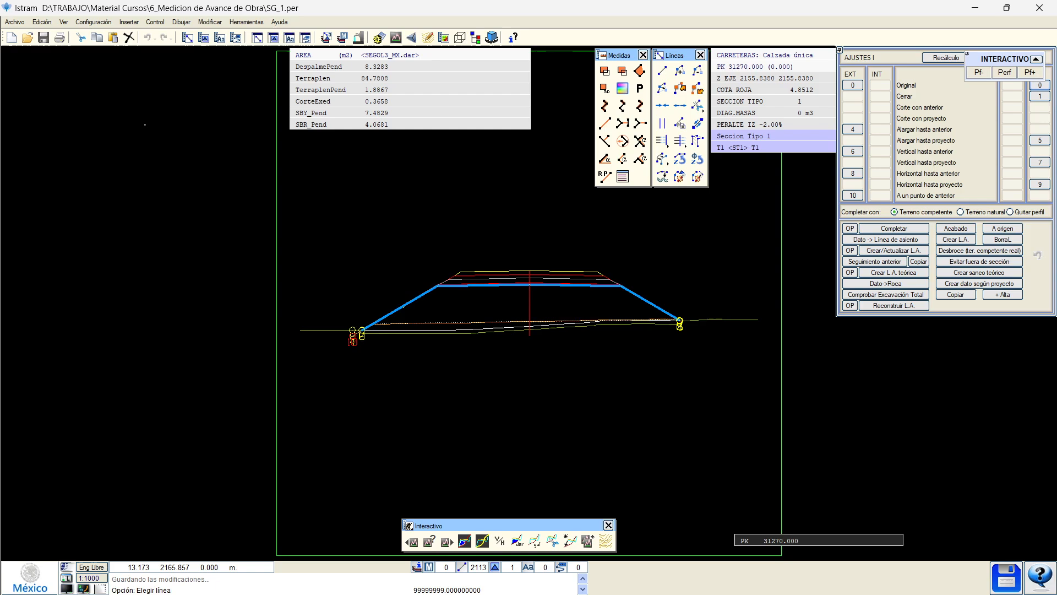
key(Escape)
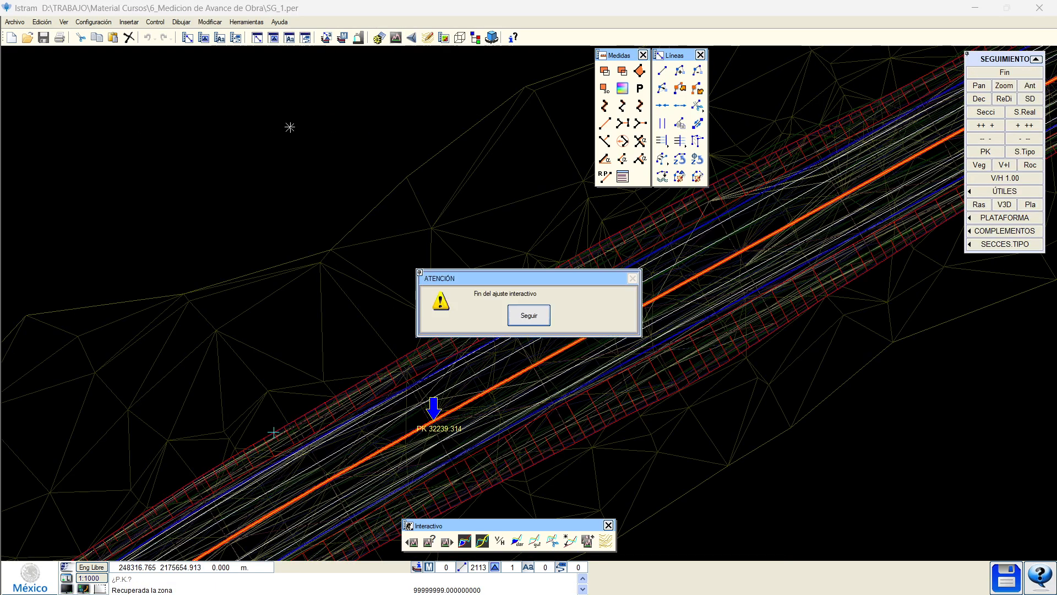
key(Escape)
Save the adjusted state as history entry 1CTL1_3.per and close works tracking.
click(43, 102)
click(67, 155)
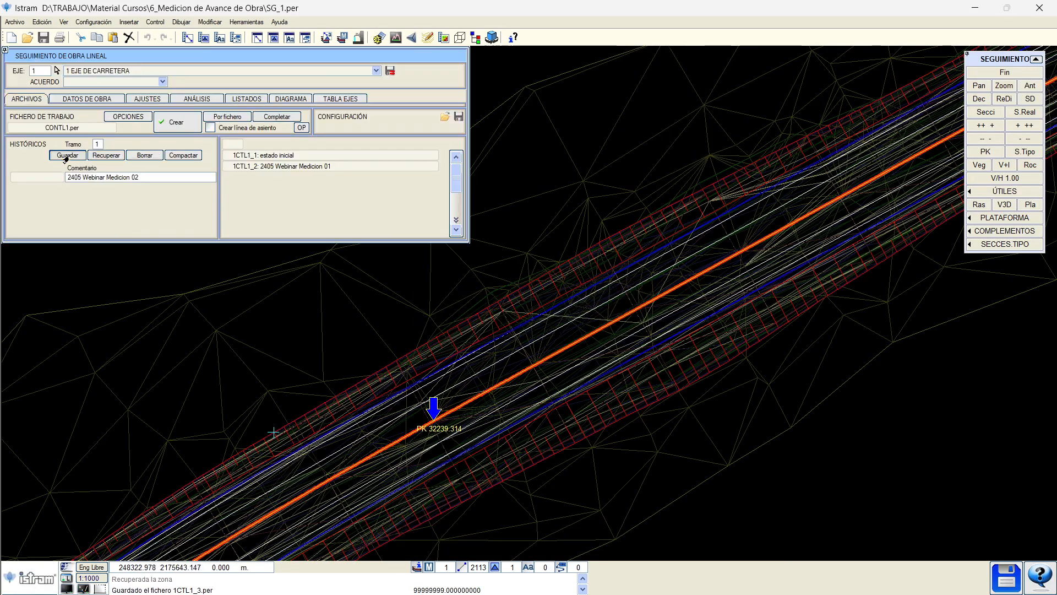
click(1005, 72)
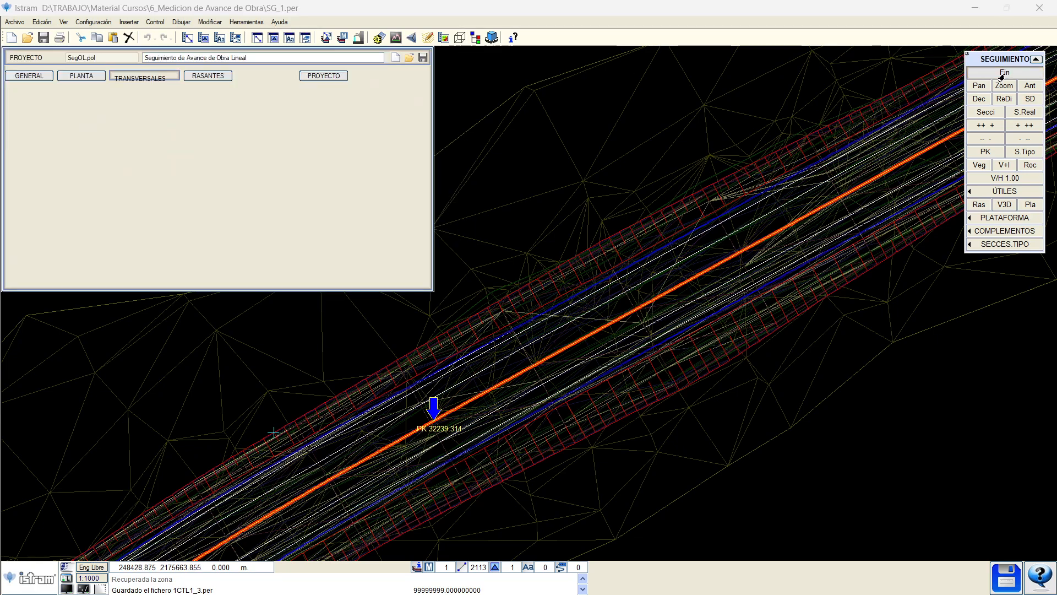
Change the first MDT terrain surface to number 6 (TTP_6).
click(146, 79)
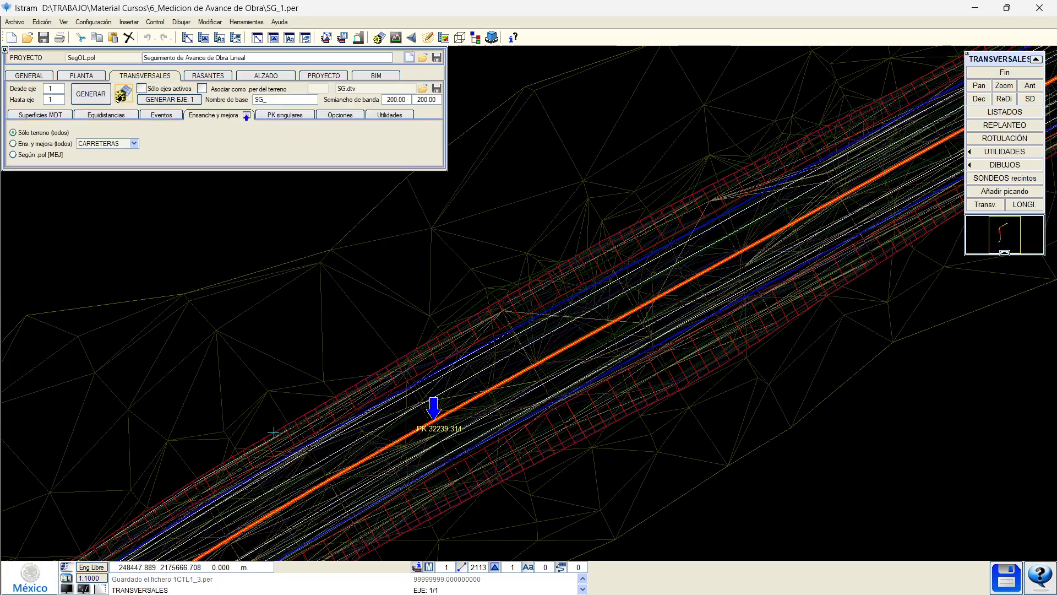
click(125, 96)
text(6)
key(Return)
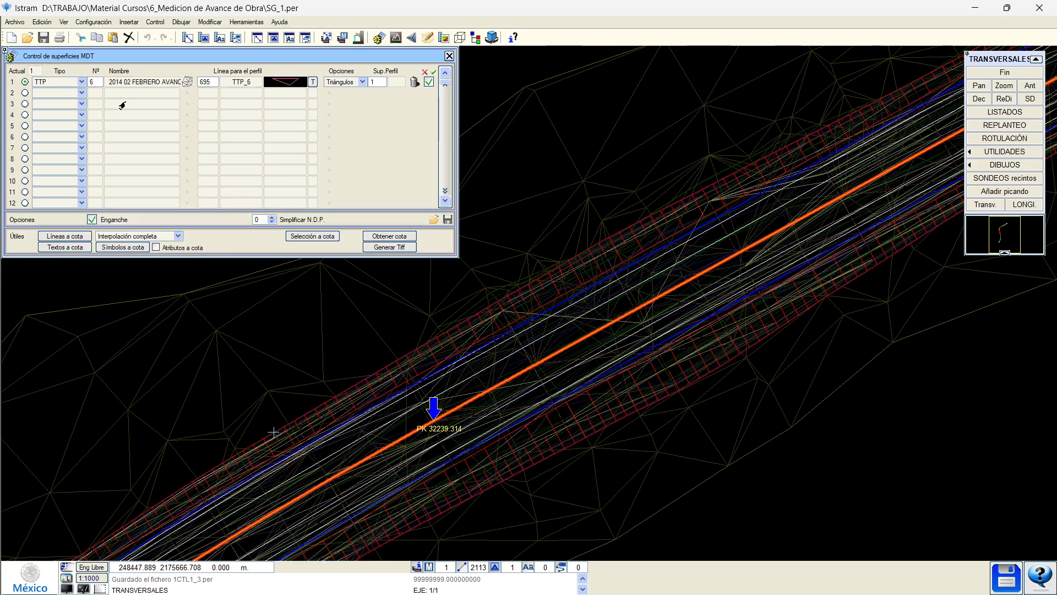
click(449, 56)
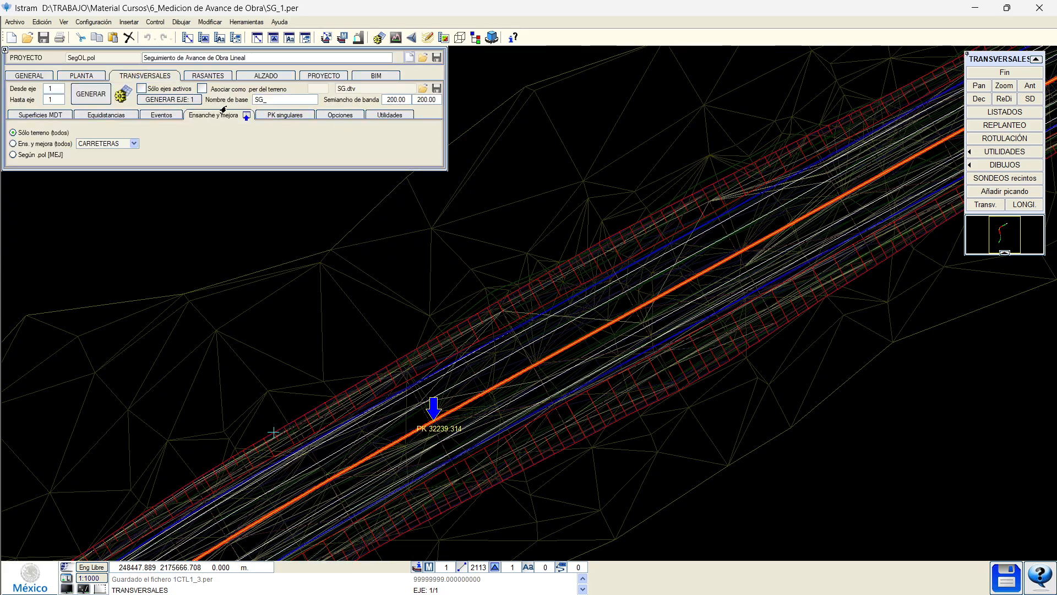
Regenerate the axis 1 cross-sections and reopen linear works tracking.
click(184, 99)
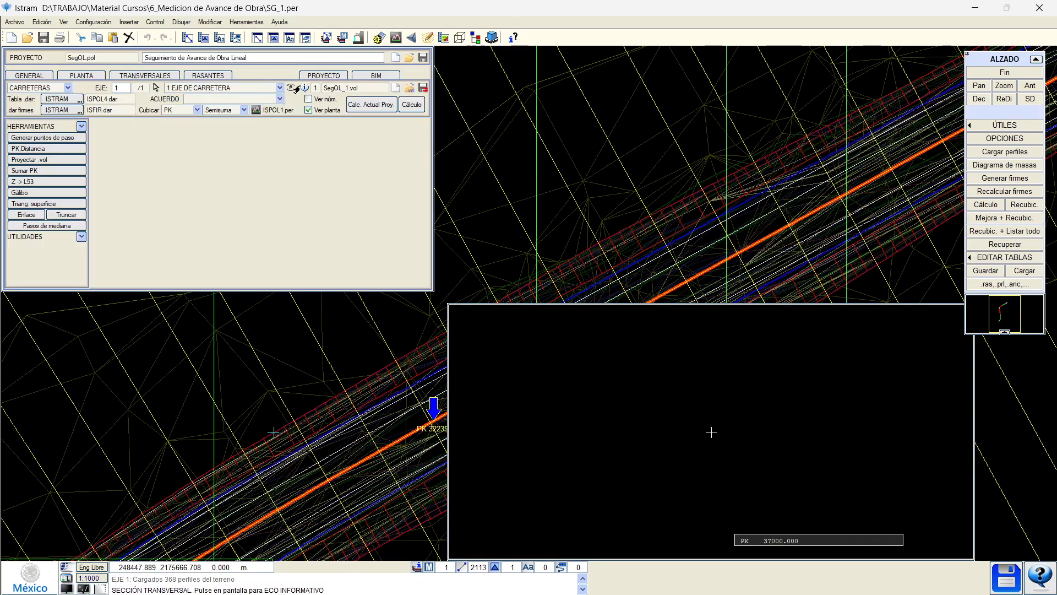
click(298, 89)
click(389, 262)
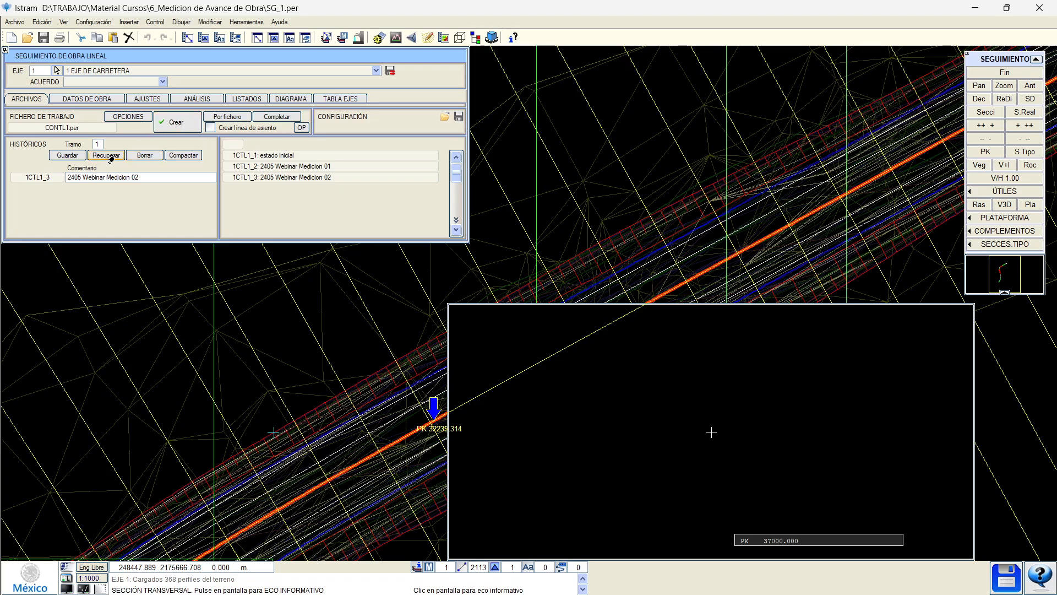
Recover the saved tracking state 1CTL1_3.per from the history.
click(106, 155)
click(408, 312)
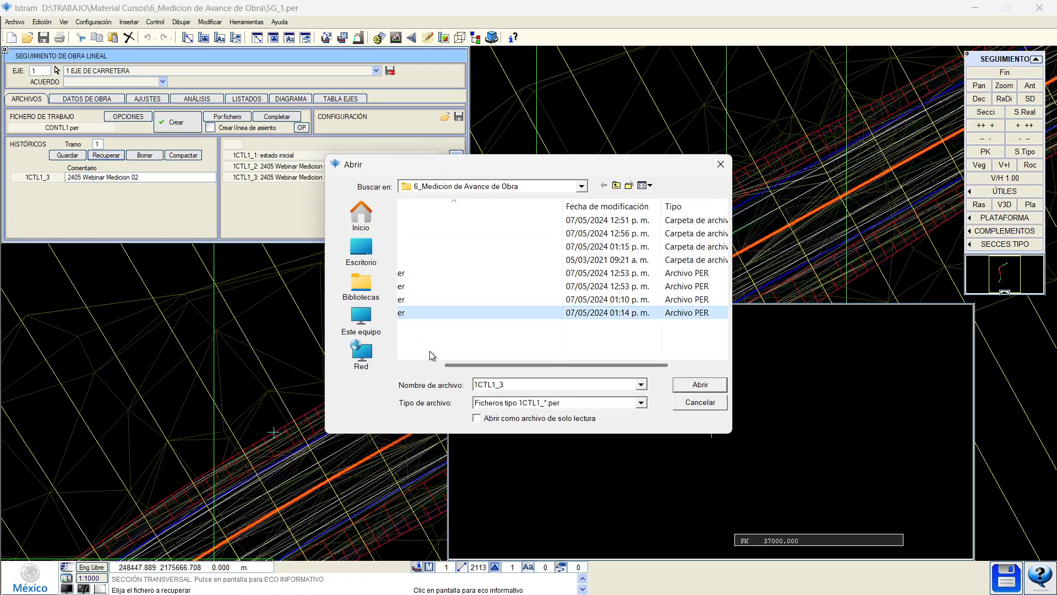
drag(452, 365, 407, 365)
drag(401, 160, 408, 191)
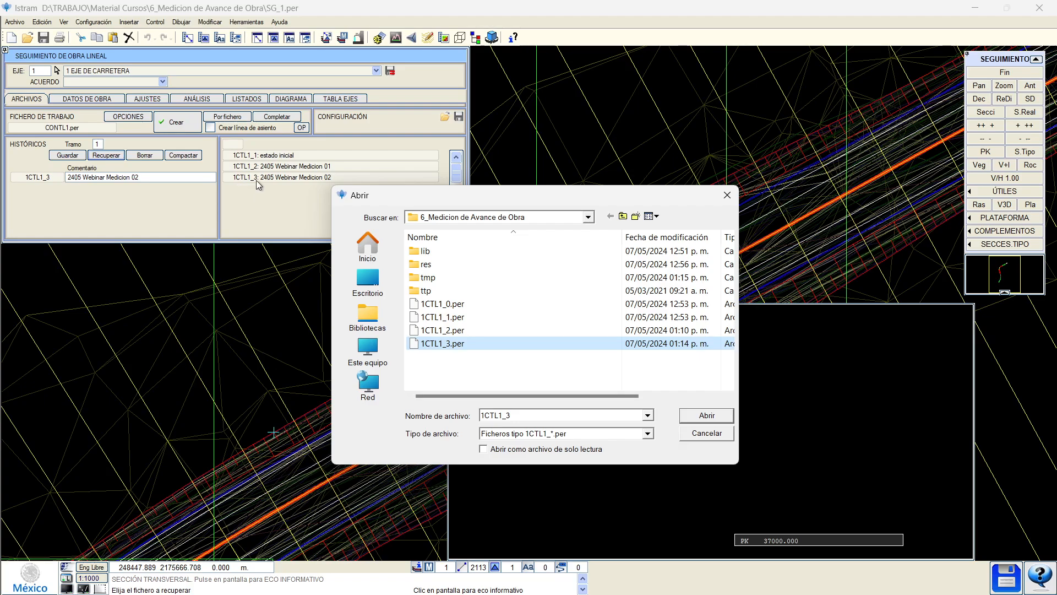
click(706, 416)
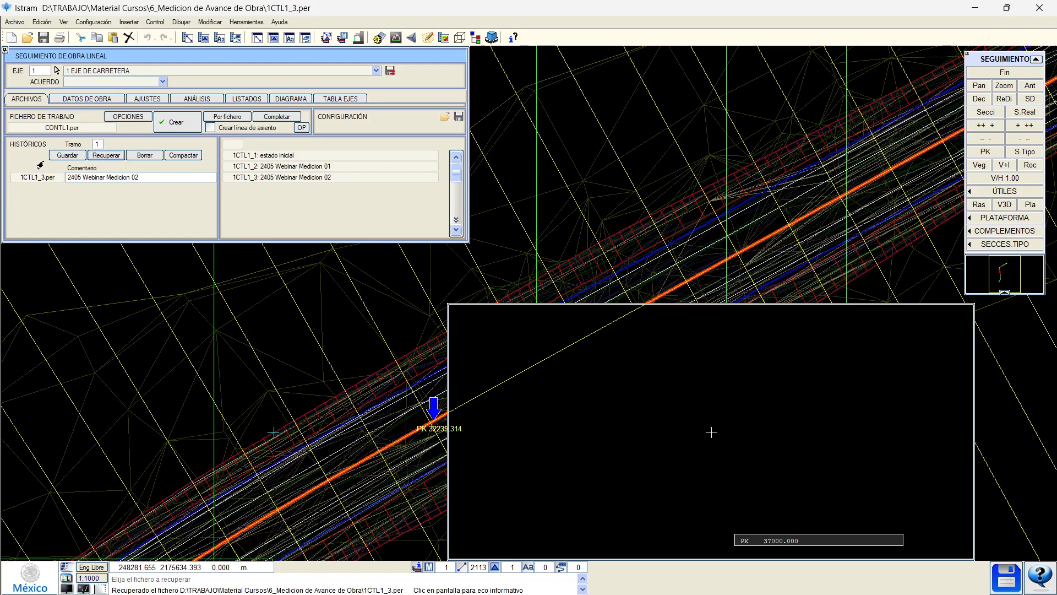
Load SG_1.per as the project's profile file.
click(127, 116)
click(35, 140)
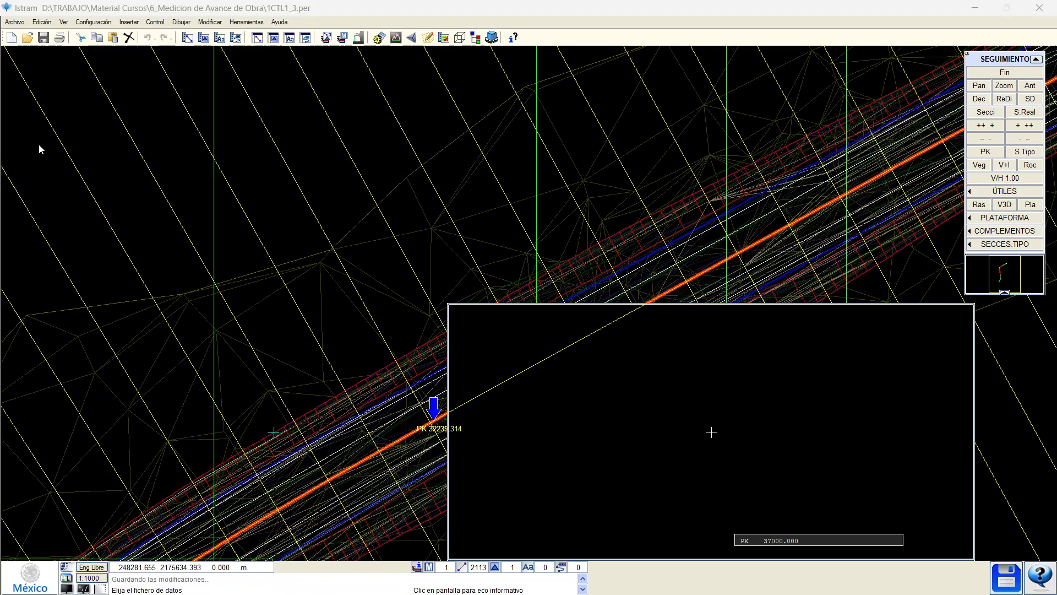
scroll(432, 324, down, 2)
click(435, 339)
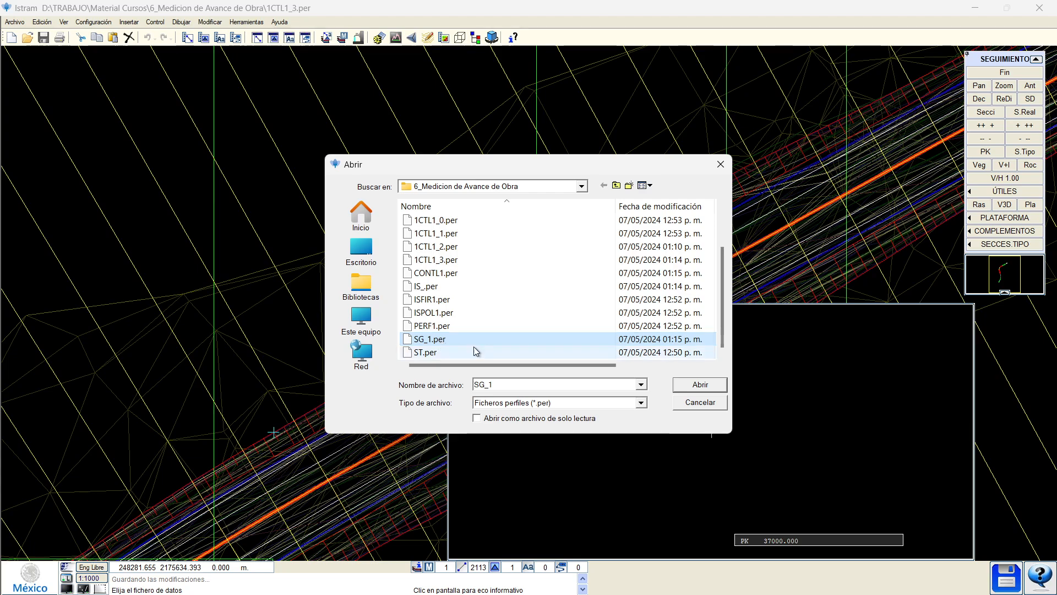
click(676, 383)
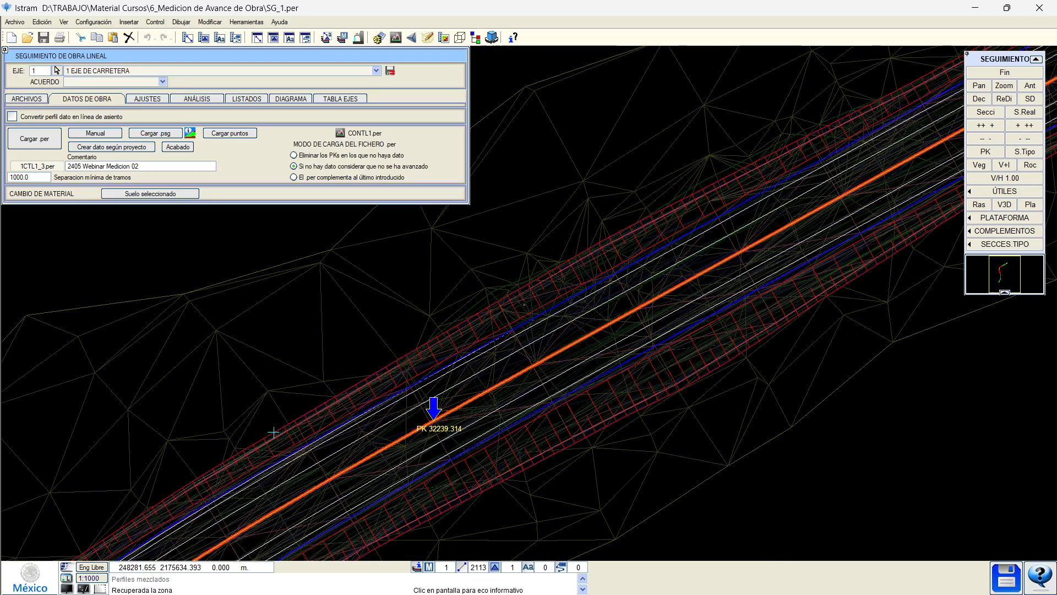
Run the full measurement, ignoring the repeated warning, and select the Terraplen total 133358.115 in seguimi.res.
click(198, 100)
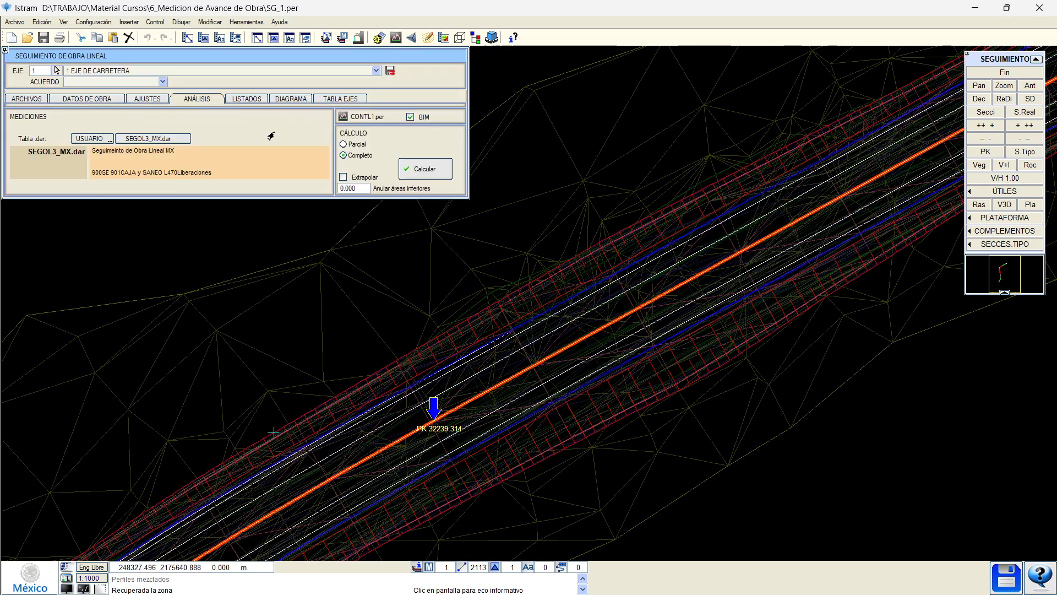
click(427, 168)
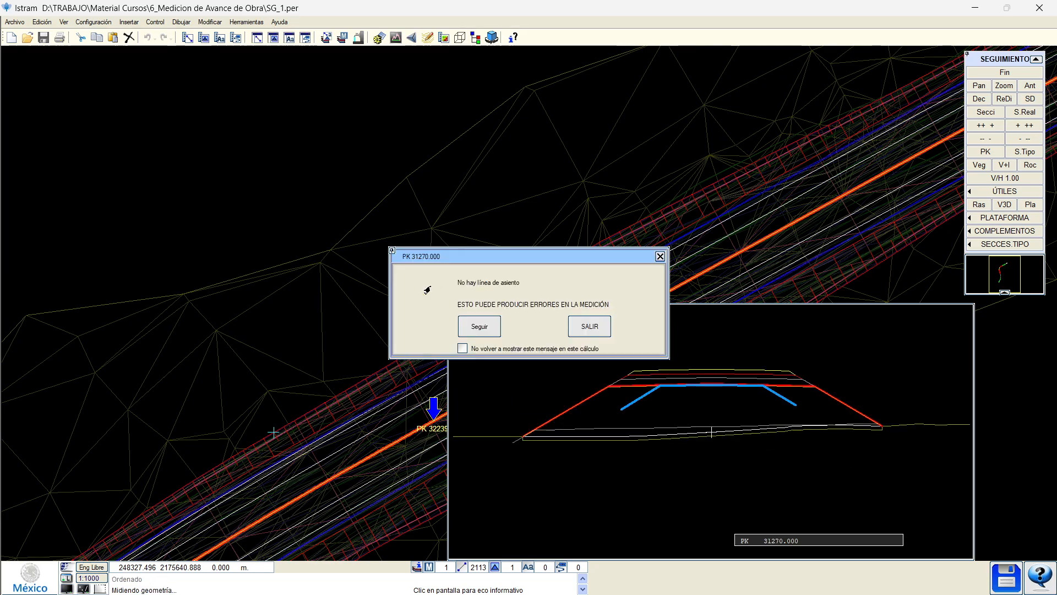
click(462, 349)
click(478, 326)
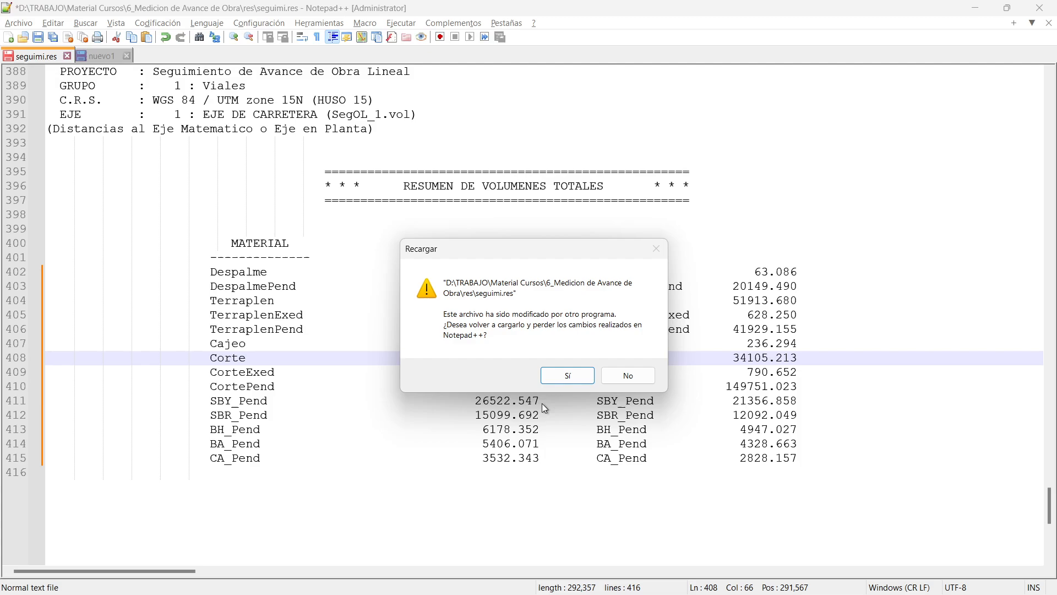
click(568, 376)
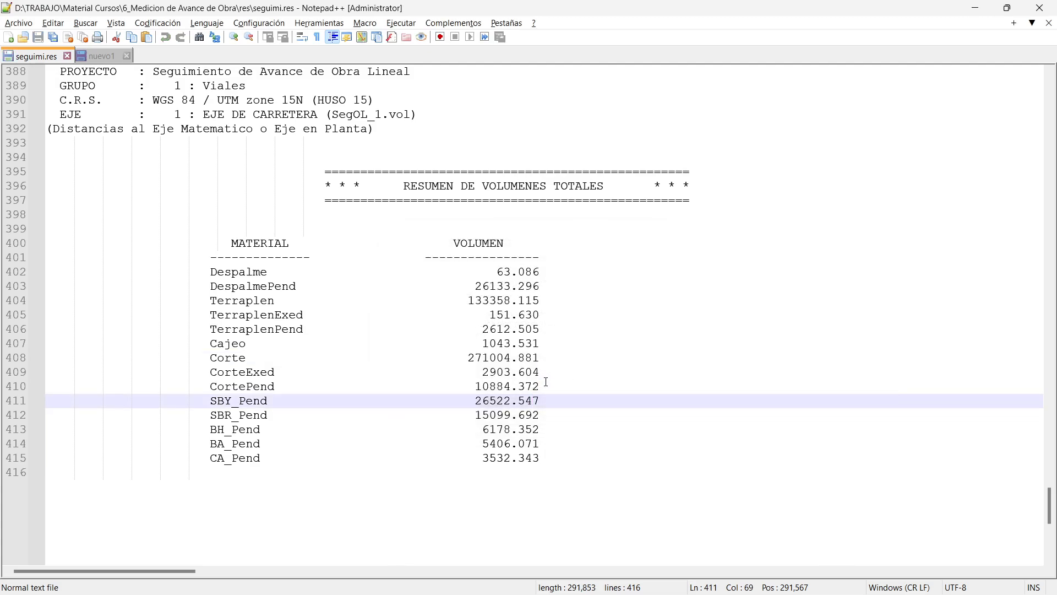
click(546, 382)
double_click(488, 300)
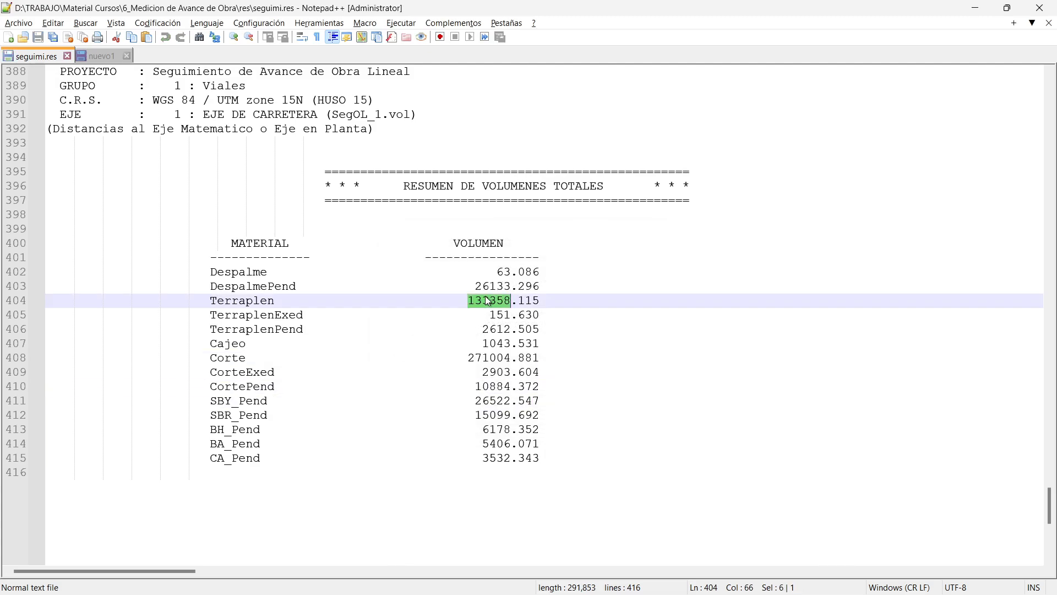
key(alt+Tab)
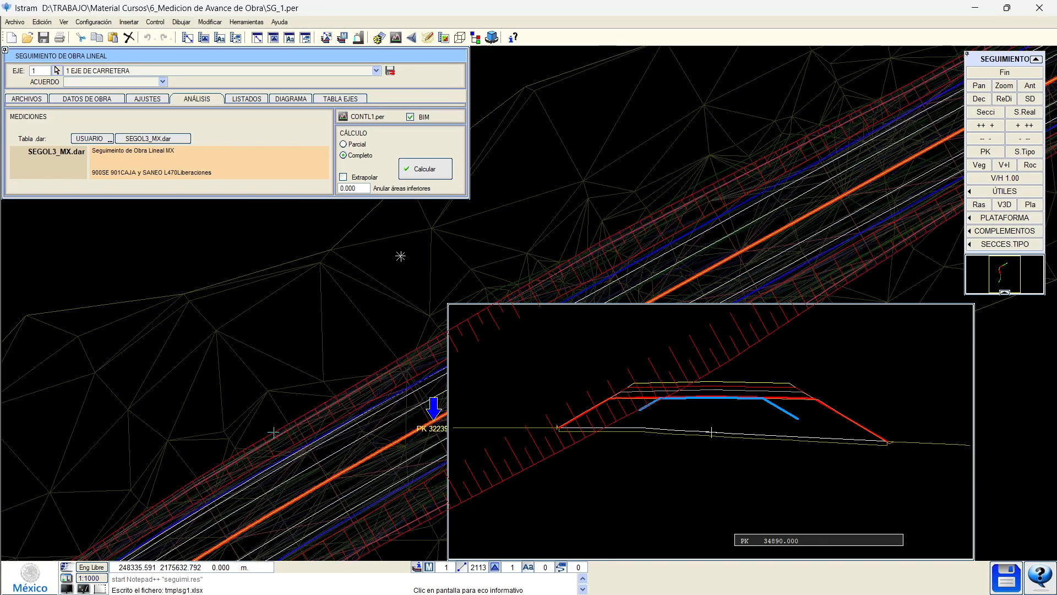
Pan the plan along the road and close the road-works tracking module.
middle_drag(400, 257, 420, 281)
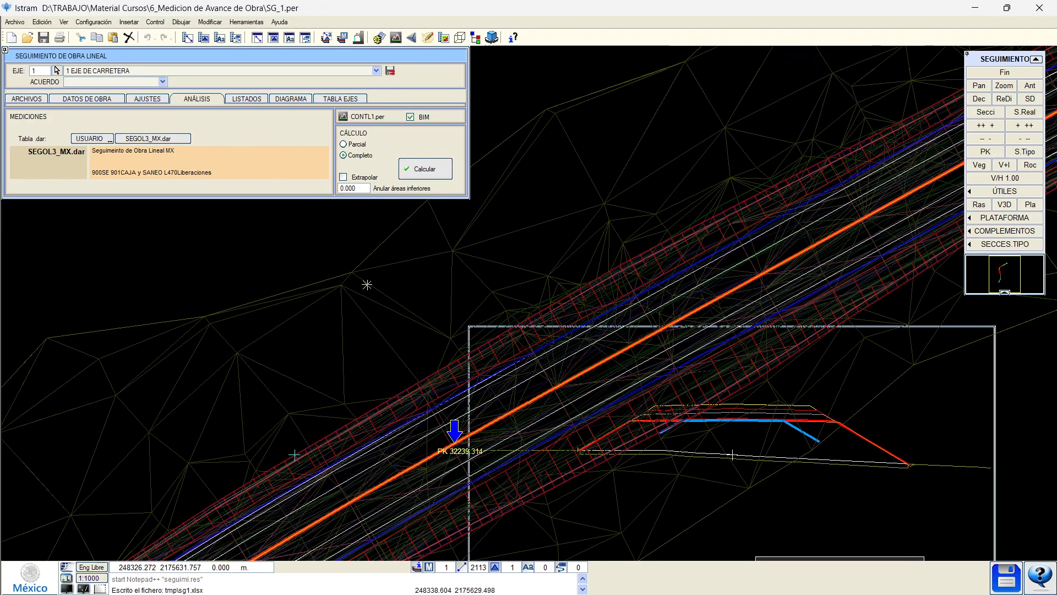
scroll(336, 302, down, 1)
scroll(315, 339, up, 1)
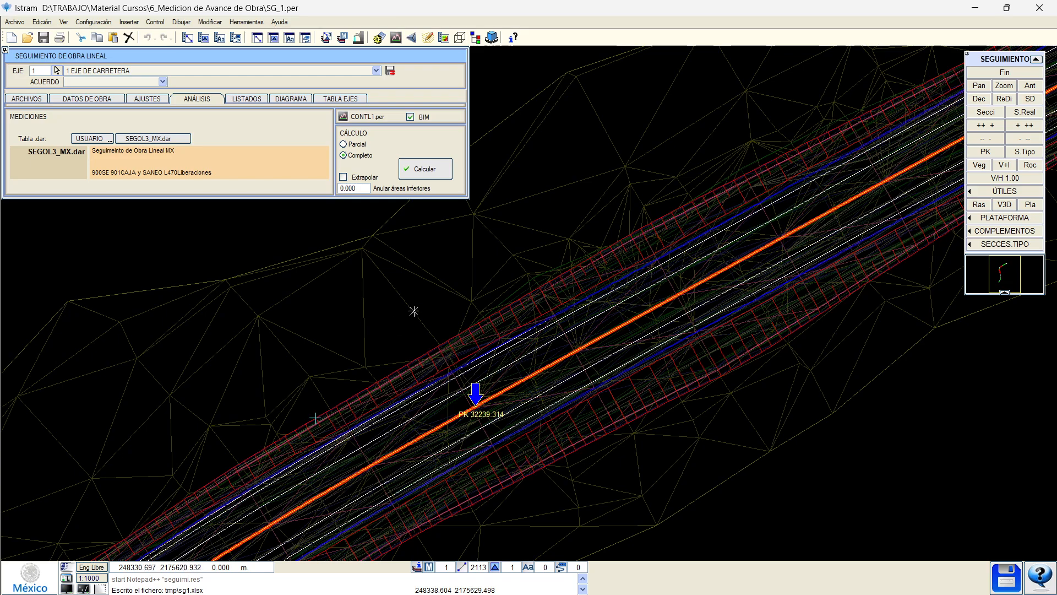
click(983, 77)
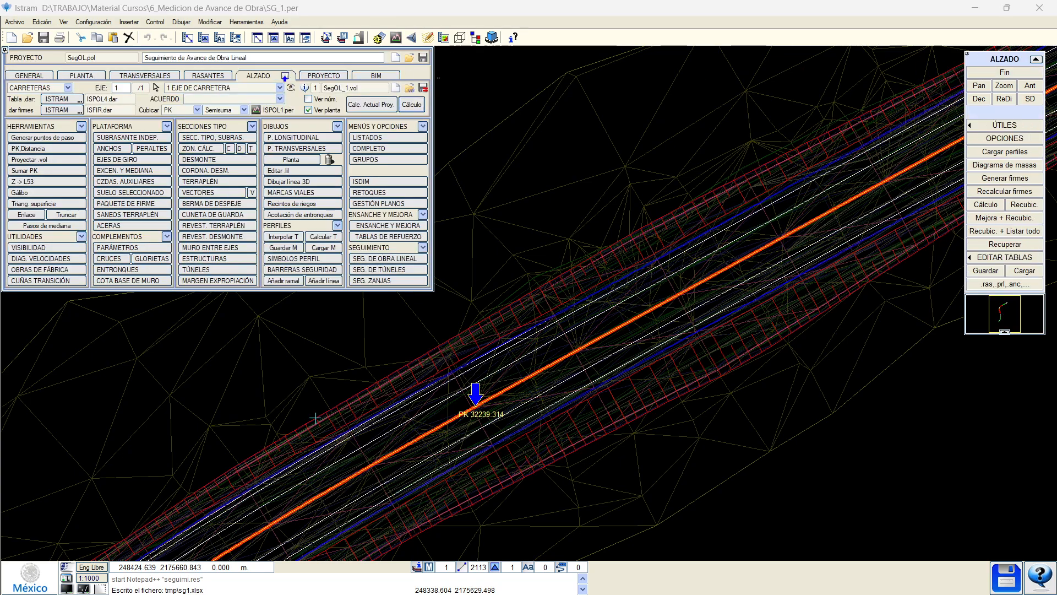
Review the TRANSVERSALES Eventos options, then go to the ALZADO tools.
click(140, 77)
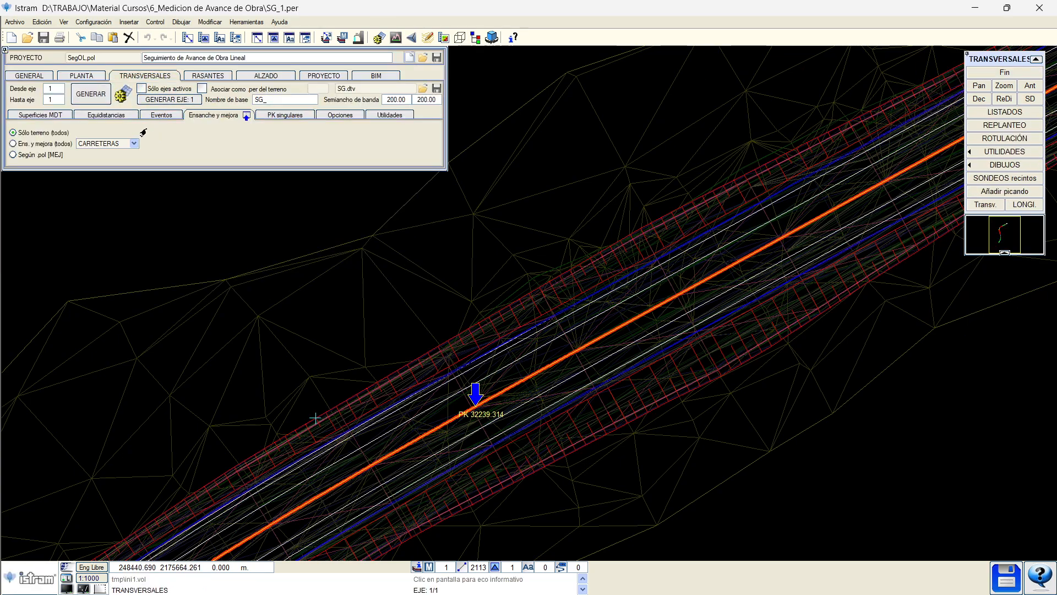
click(158, 115)
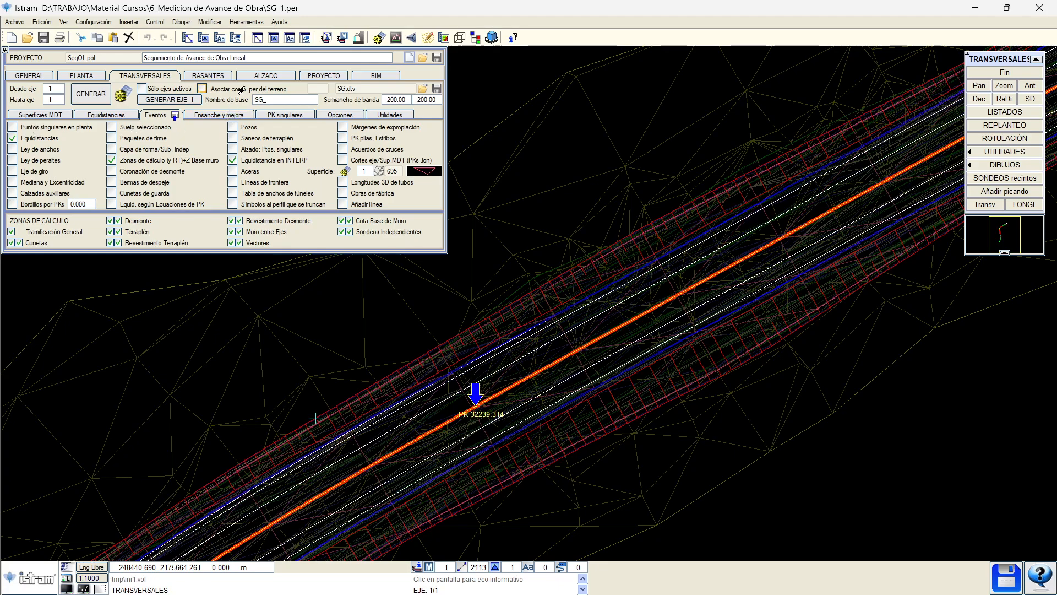
click(259, 77)
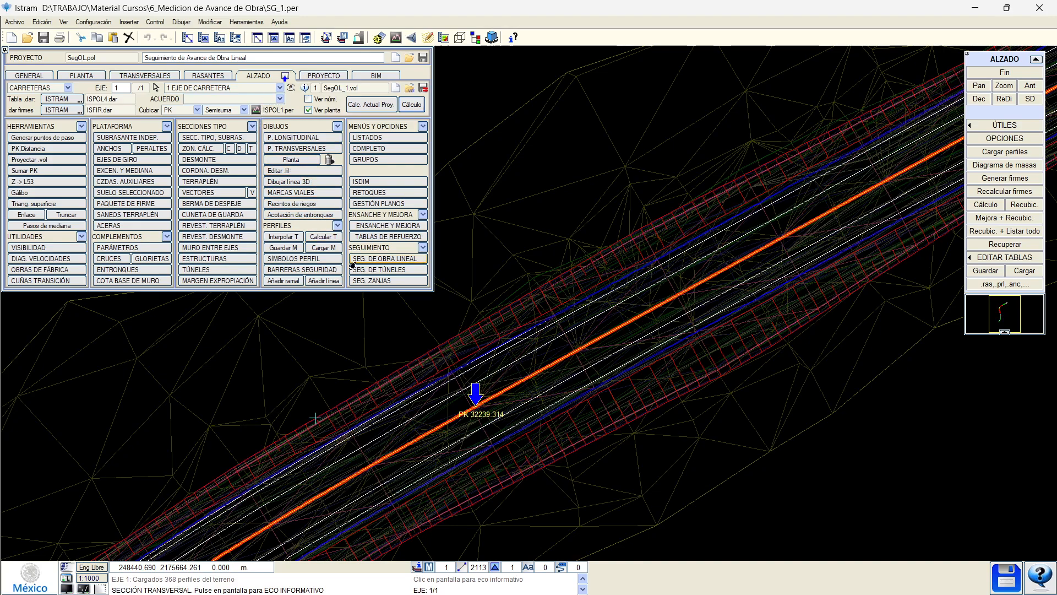
Step through cross-section profiles from PK 31270 to PK 31420, then exit, saving the profiles.
click(393, 260)
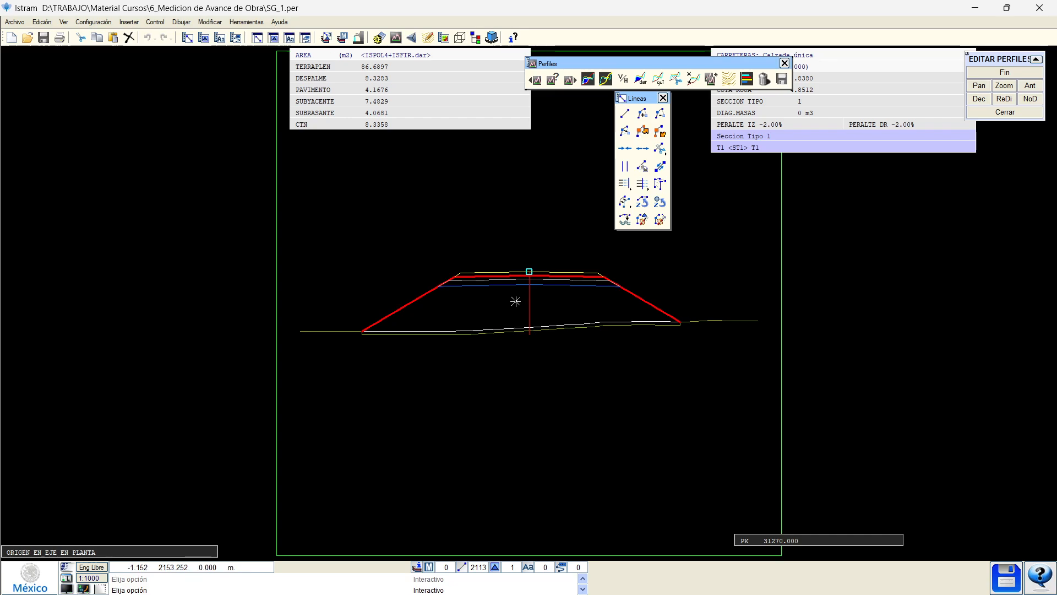
key(Page_Down)
key(Page_Down)
scroll(517, 269, up, 2)
key(Page_Down)
key(Page_Down)
key(Page_Down)
key(Page_Down)
key(Page_Down)
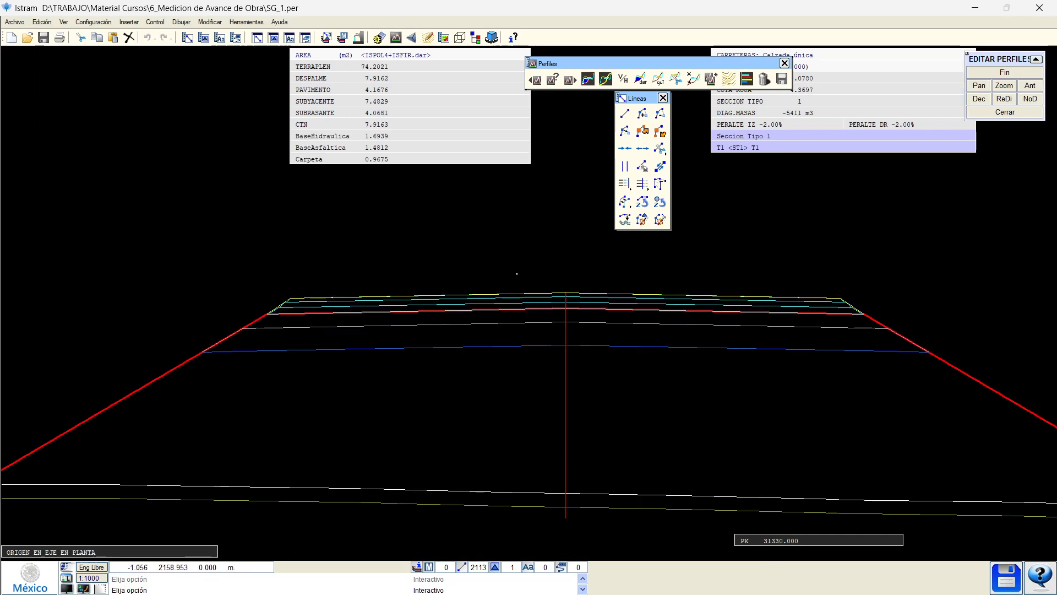
click(1005, 72)
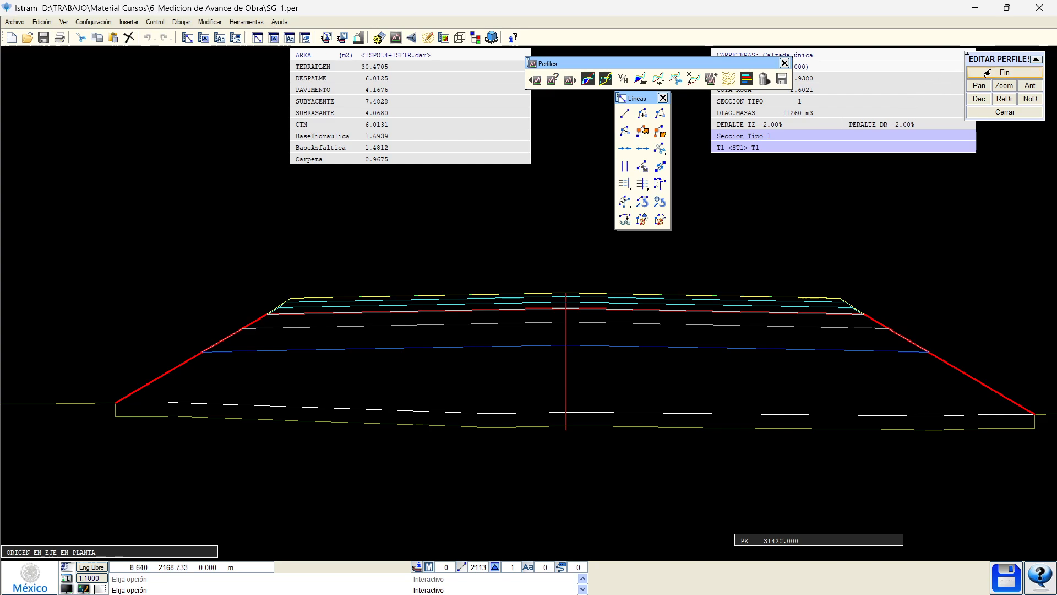
click(502, 331)
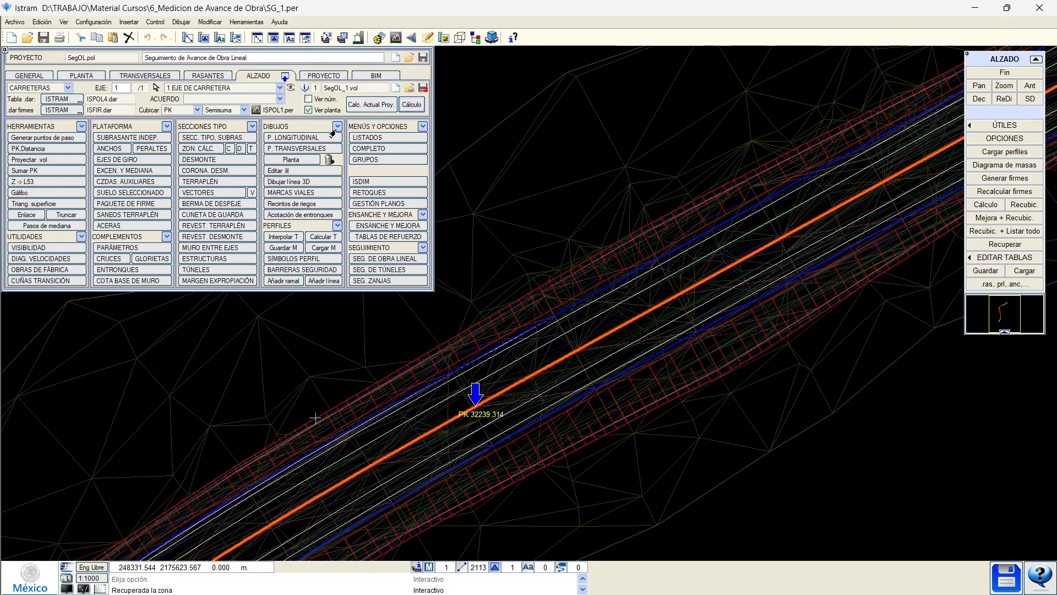
Open Configuración > Preferencias and view the Alzado and Cálculos en RAM pages.
middle_drag(408, 389, 402, 320)
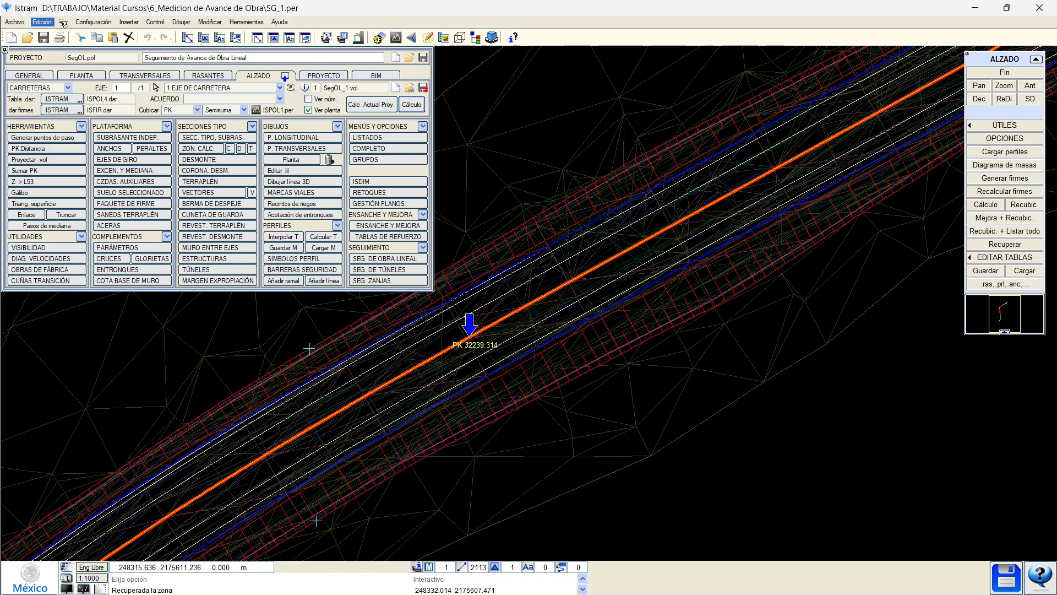
click(90, 23)
click(106, 50)
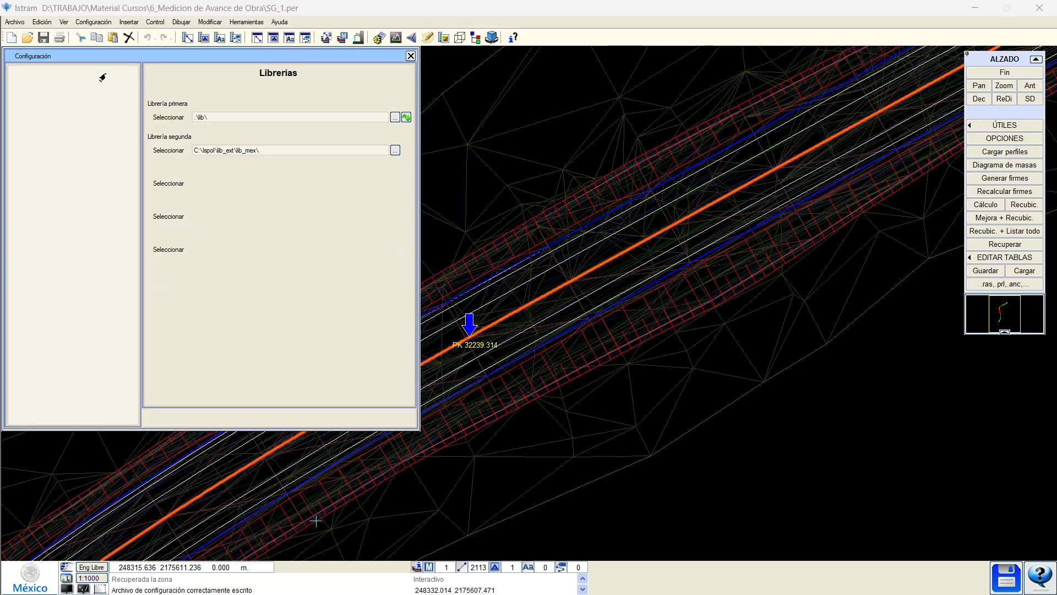
click(52, 227)
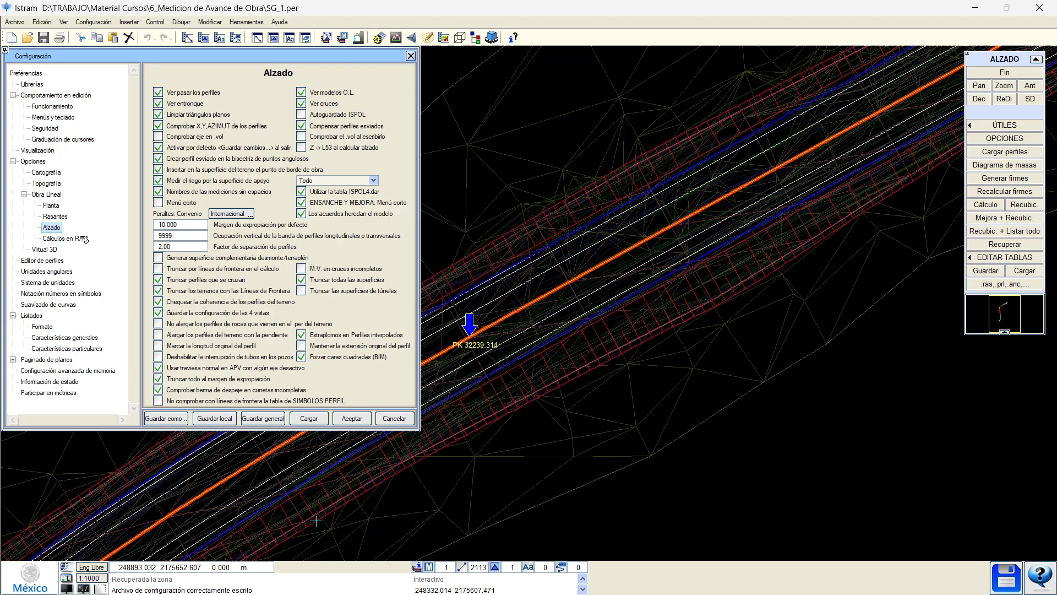
click(69, 238)
Save the configuration locally into the project folder.
click(213, 419)
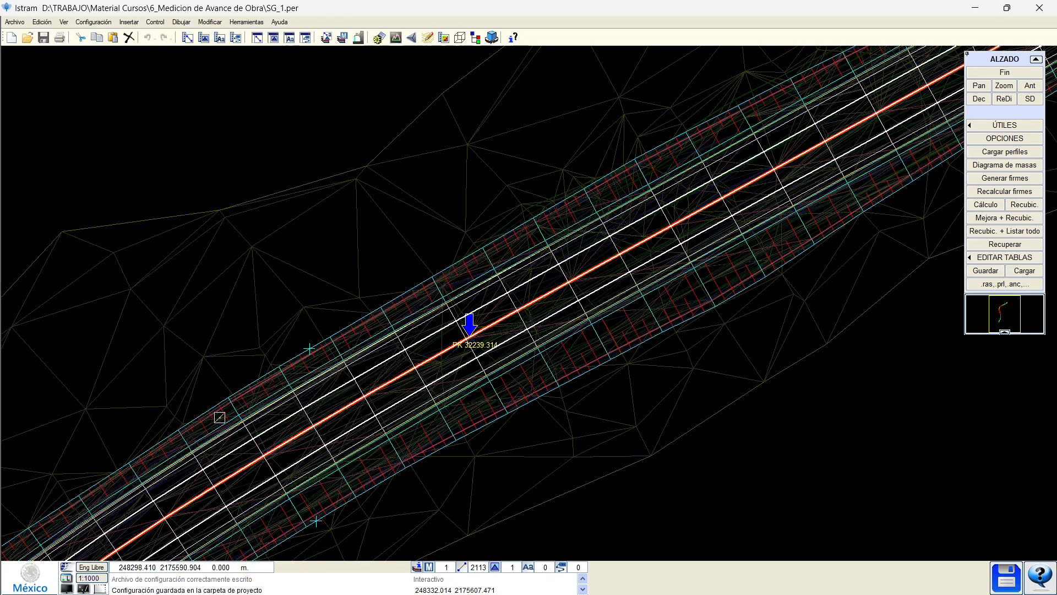
scroll(384, 333, down, 3)
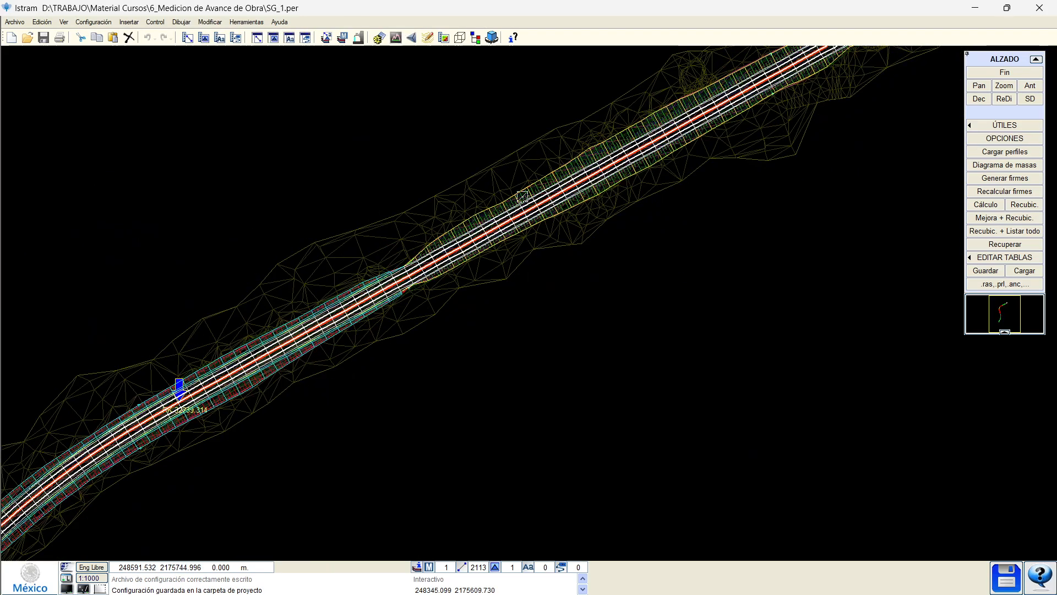
scroll(389, 282, up, 5)
scroll(183, 398, down, 3)
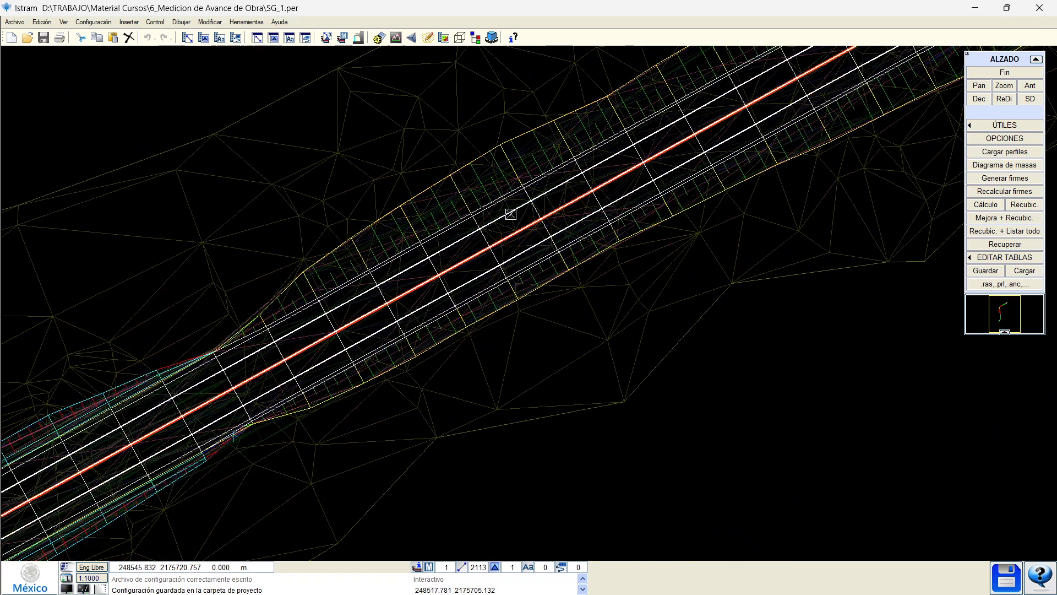
scroll(495, 223, up, 3)
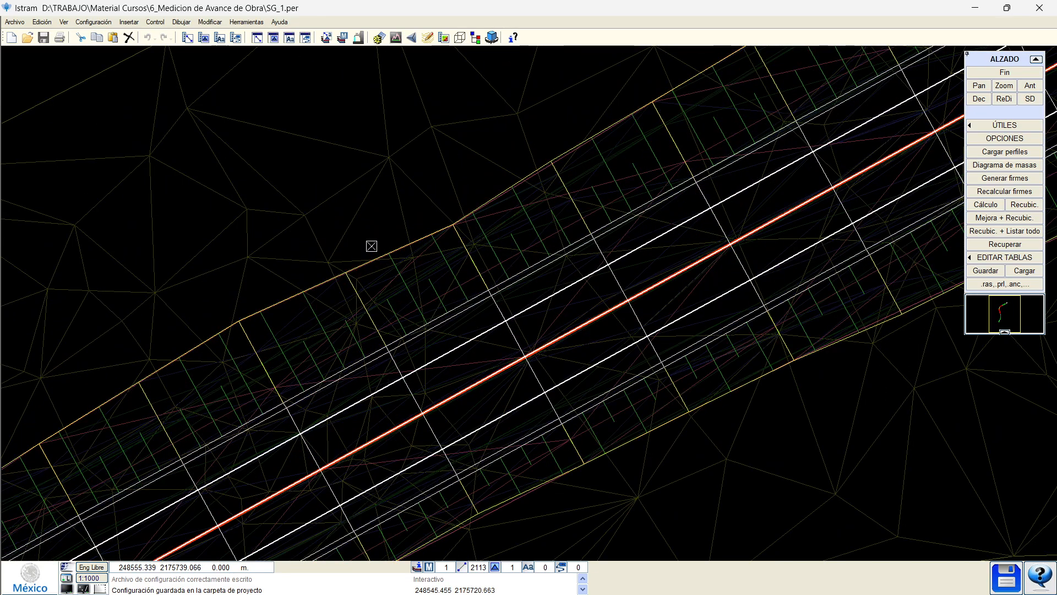
Measure a triangle beside the road: first leg 10.327 m, total 26.197 m.
key(d)
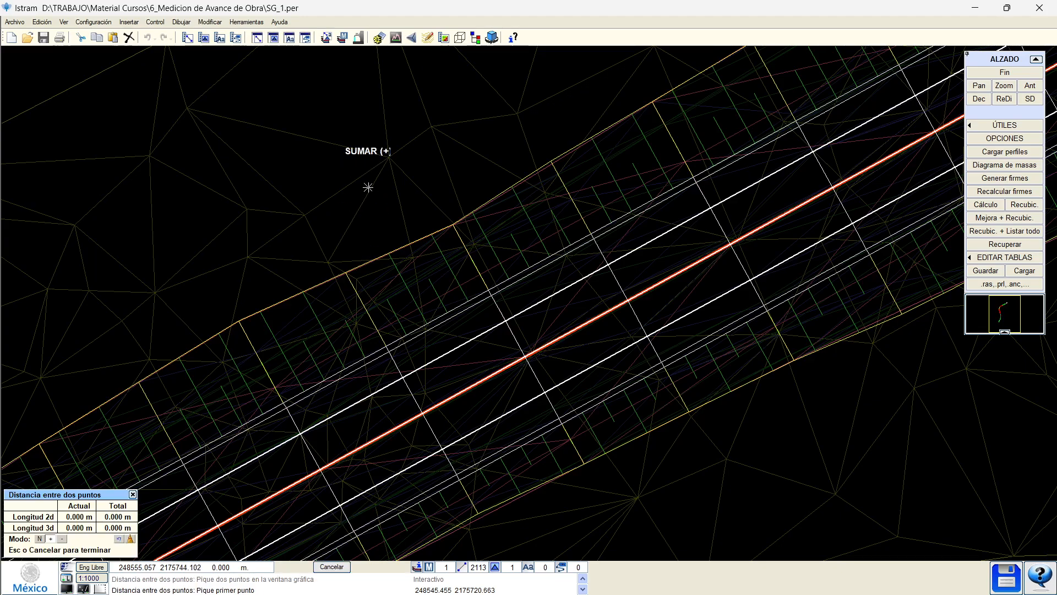
click(388, 158)
click(328, 263)
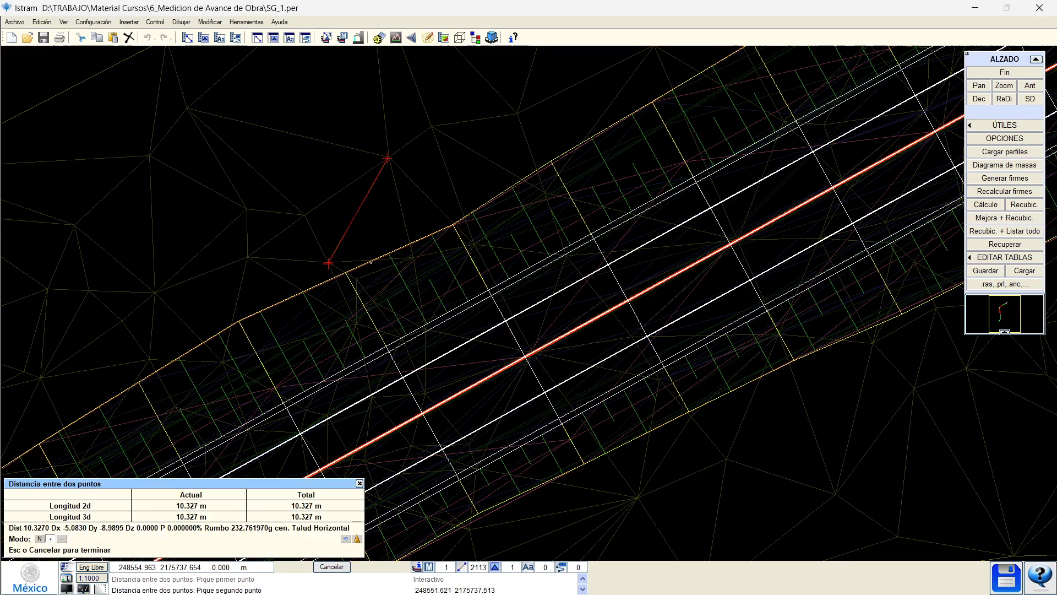
click(413, 259)
click(389, 157)
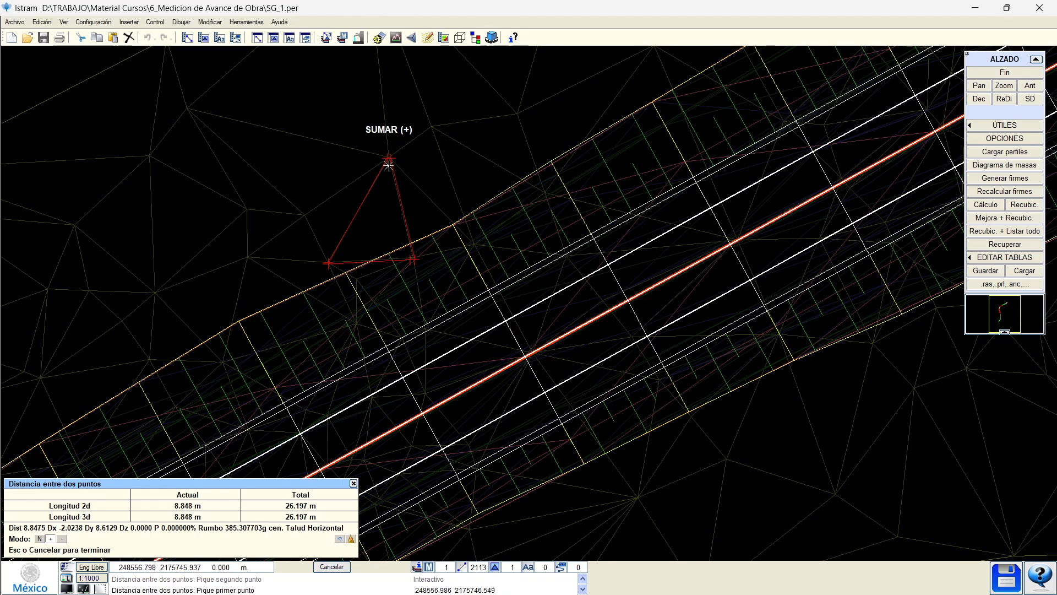
Pan the plan along the road and end the distance measuring command.
scroll(385, 241, down, 2)
middle_drag(265, 372, 246, 383)
key(Escape)
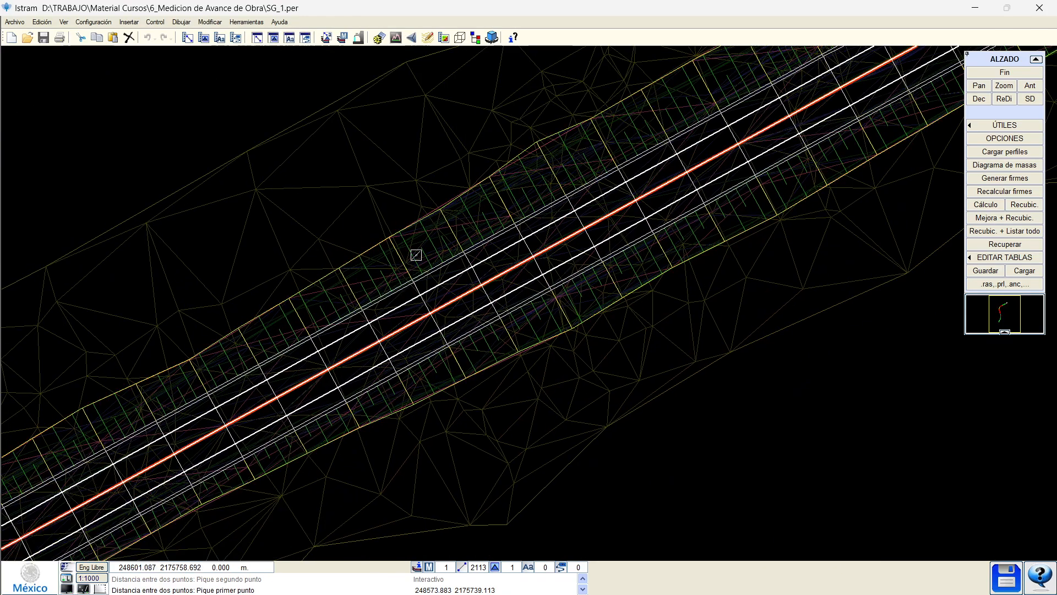
scroll(412, 285, up, 2)
scroll(443, 271, down, 1)
middle_drag(634, 215, 302, 360)
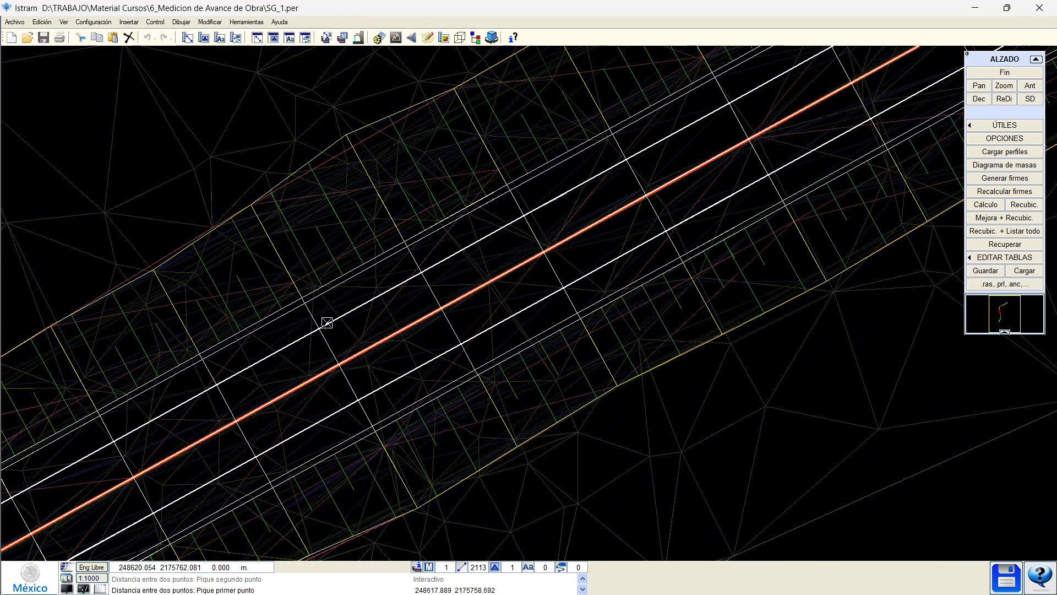
middle_drag(526, 186, 434, 323)
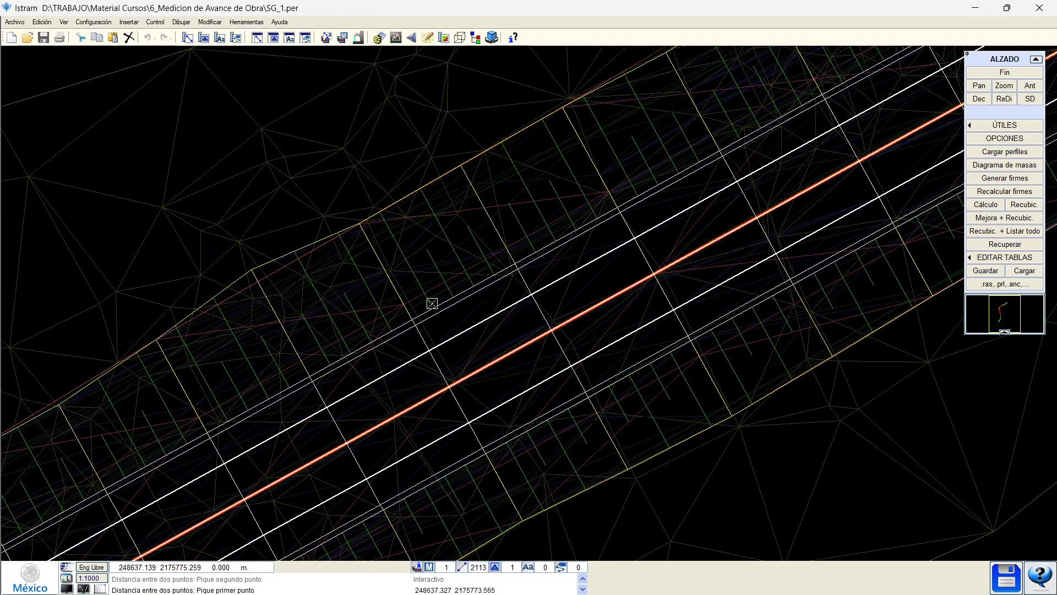
scroll(432, 304, down, 1)
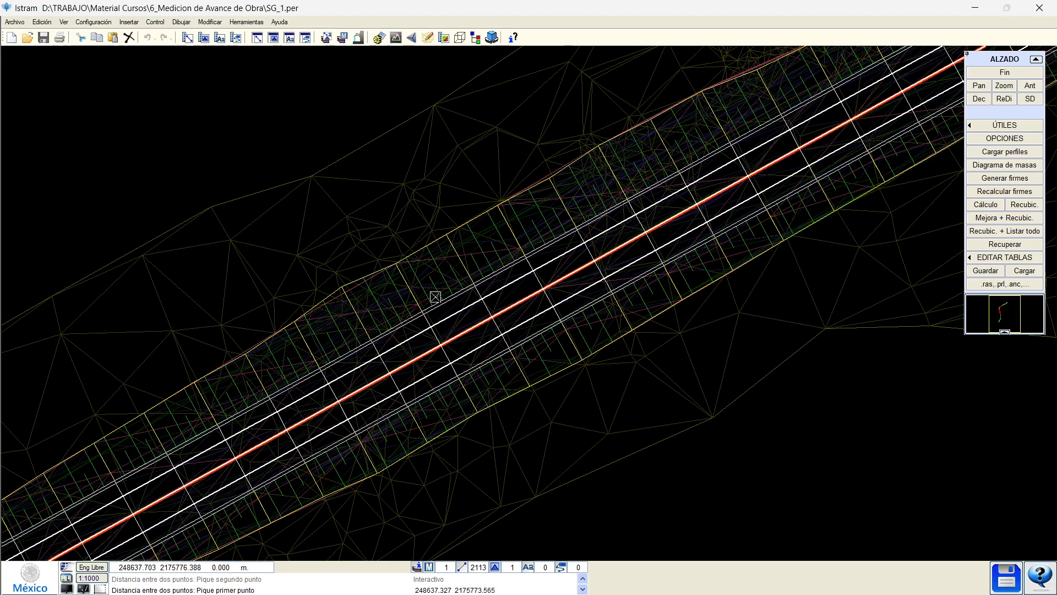
key(Escape)
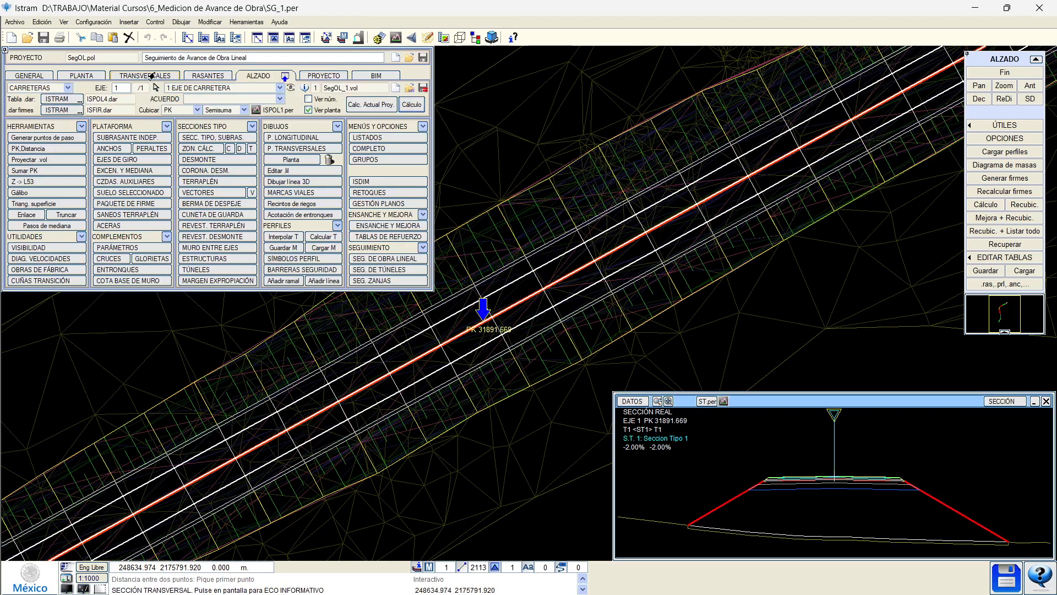
click(152, 76)
click(148, 116)
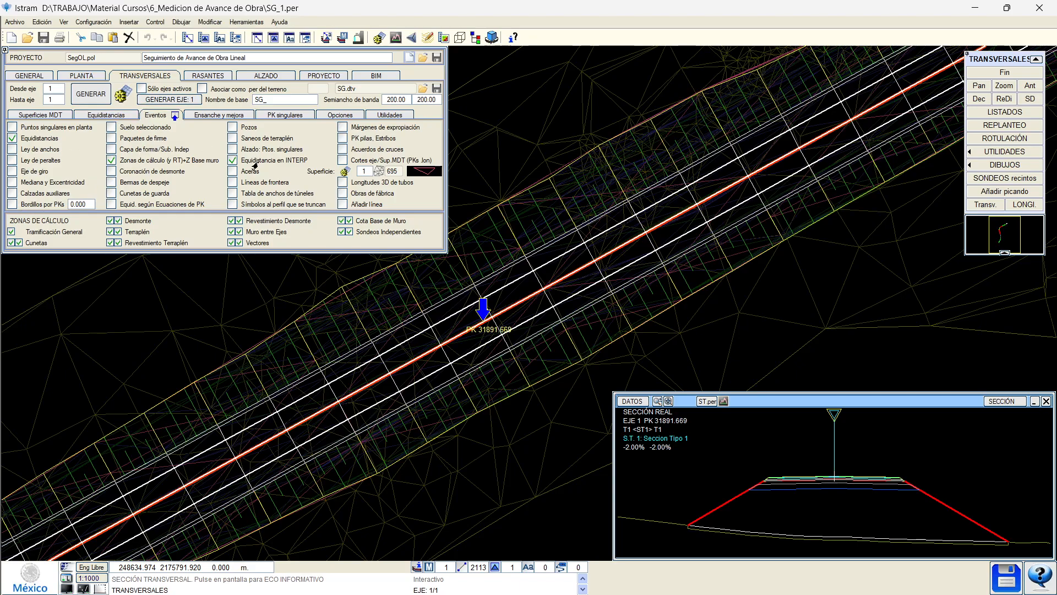
Open linear works tracking and recover the saved state 1CTL1_3.per.
click(264, 76)
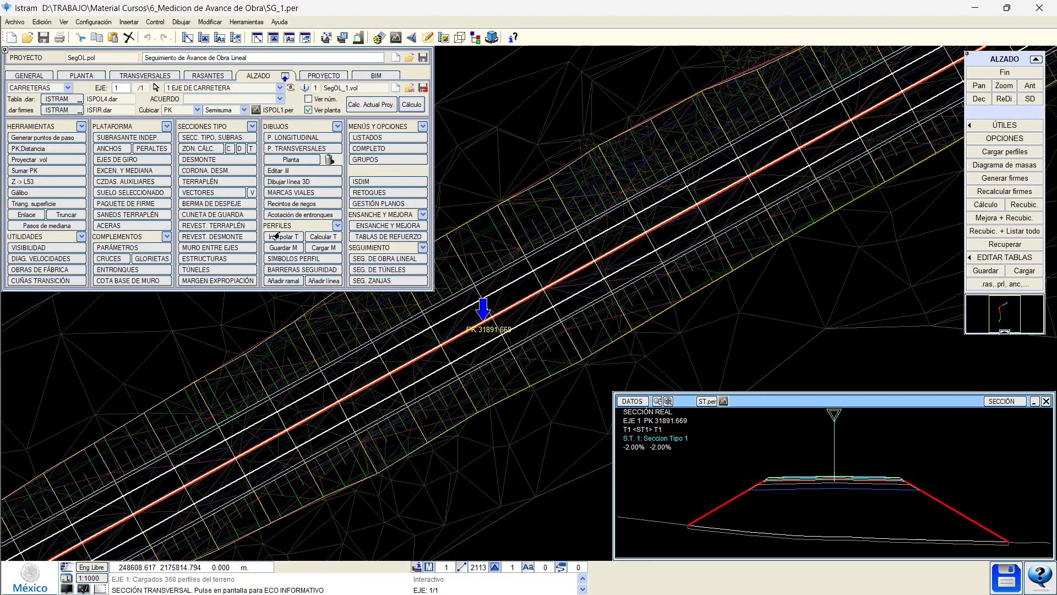
click(367, 259)
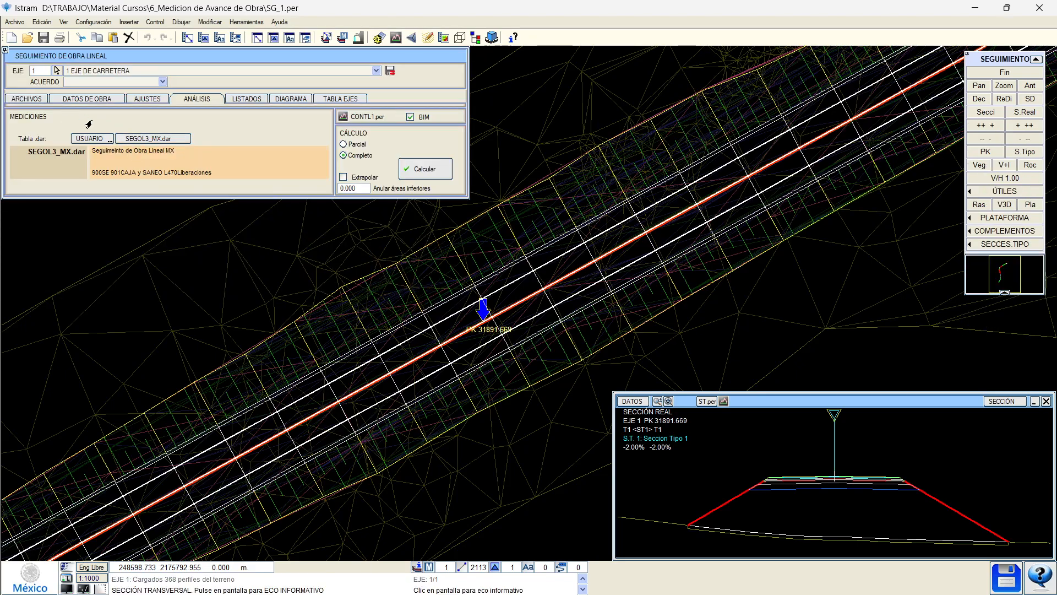
click(30, 101)
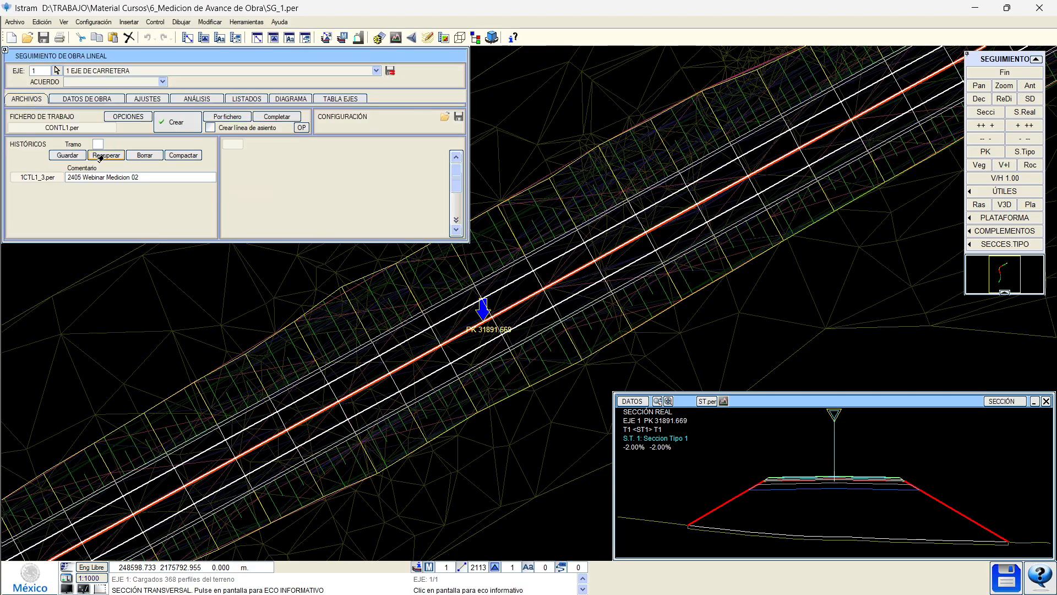
click(98, 144)
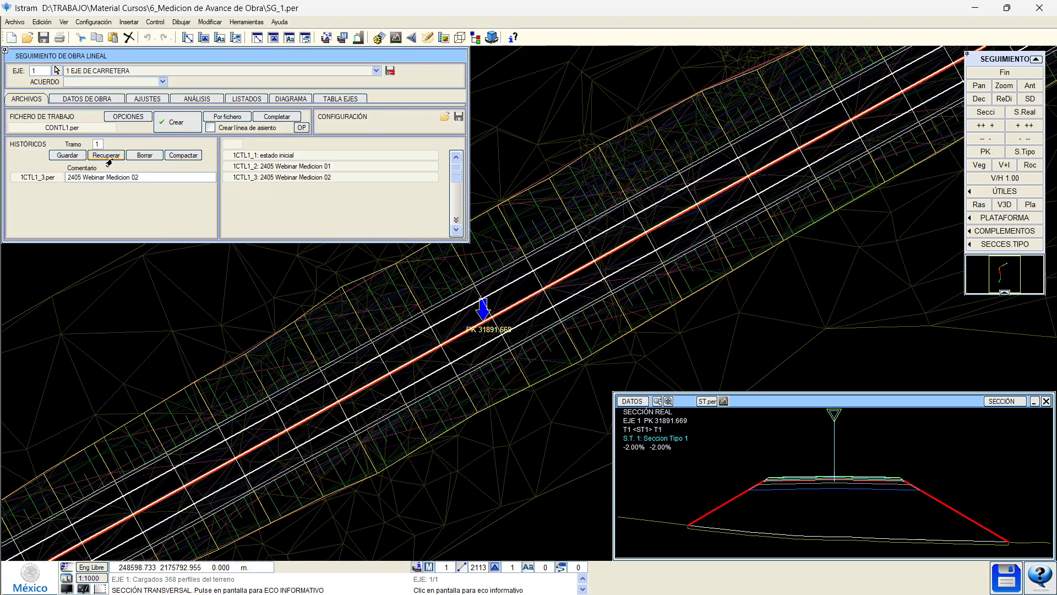
click(106, 154)
click(435, 317)
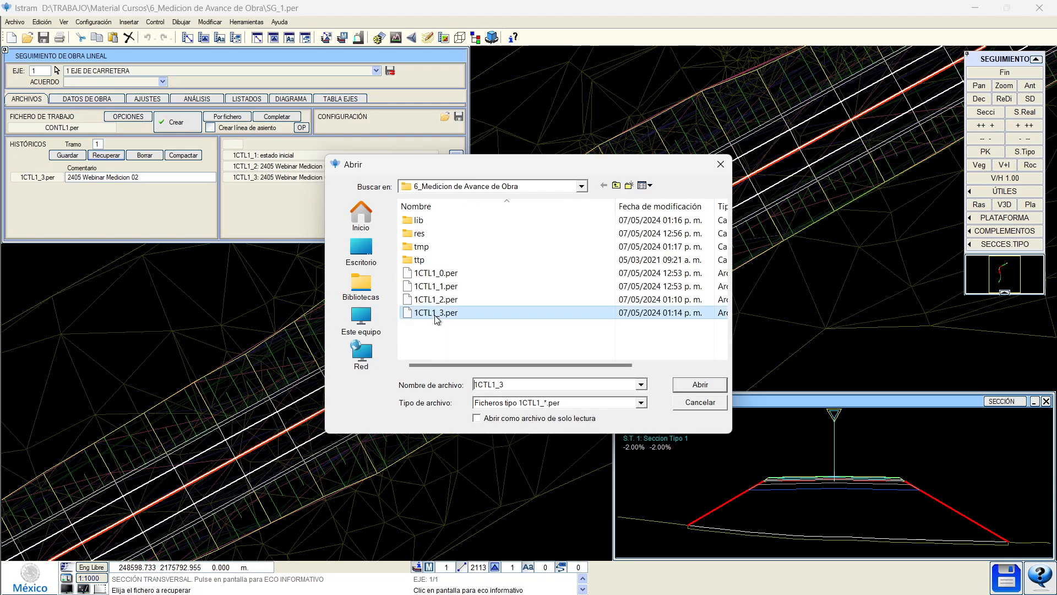
click(700, 385)
Load SG_1.per as the measured profiles and close the tracking panel.
click(85, 98)
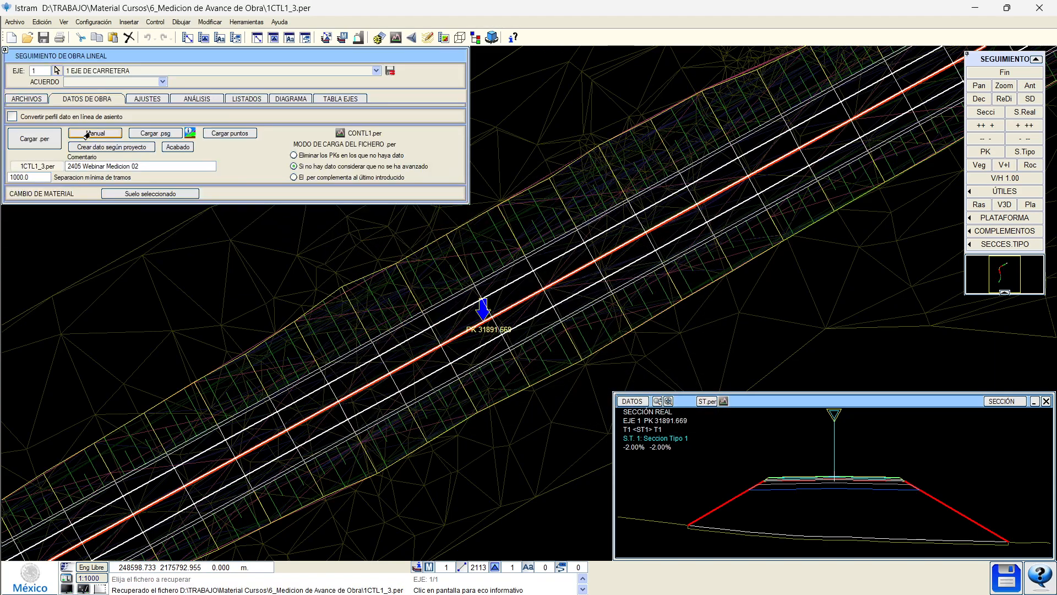
click(32, 138)
scroll(516, 249, down, 1)
click(433, 341)
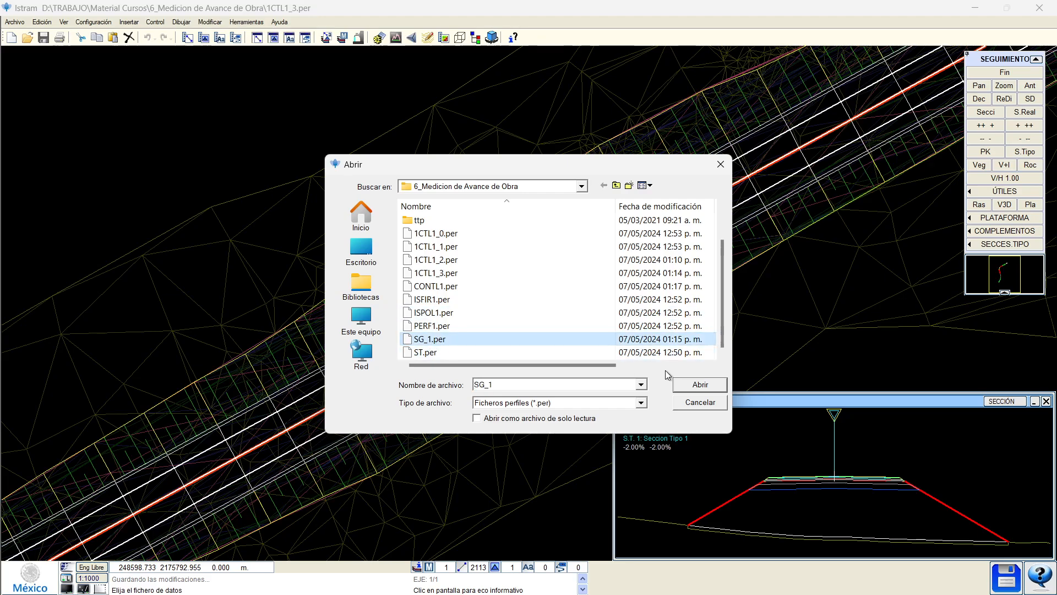
click(700, 384)
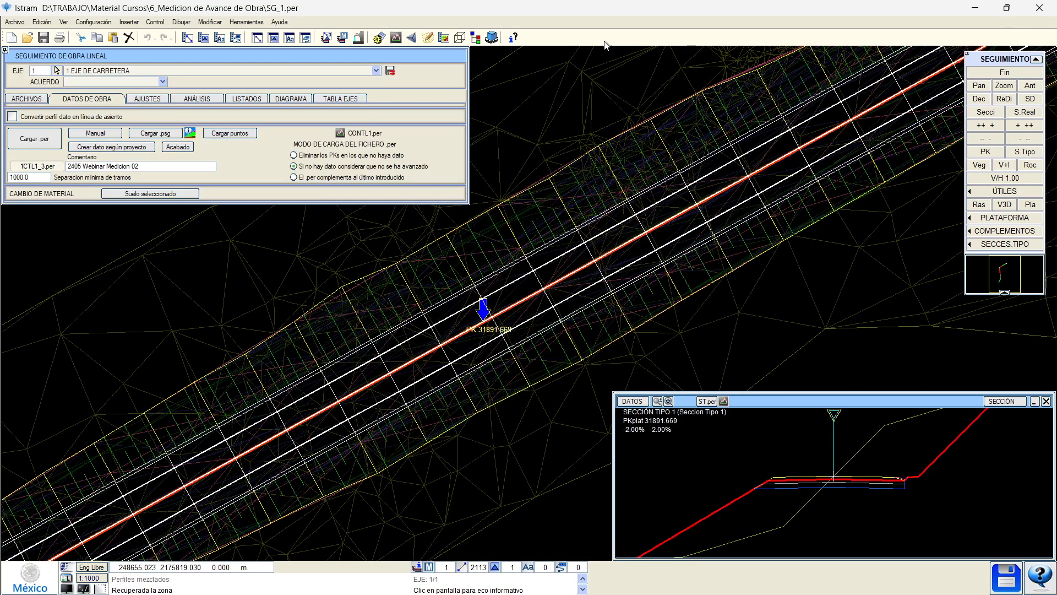
click(1005, 73)
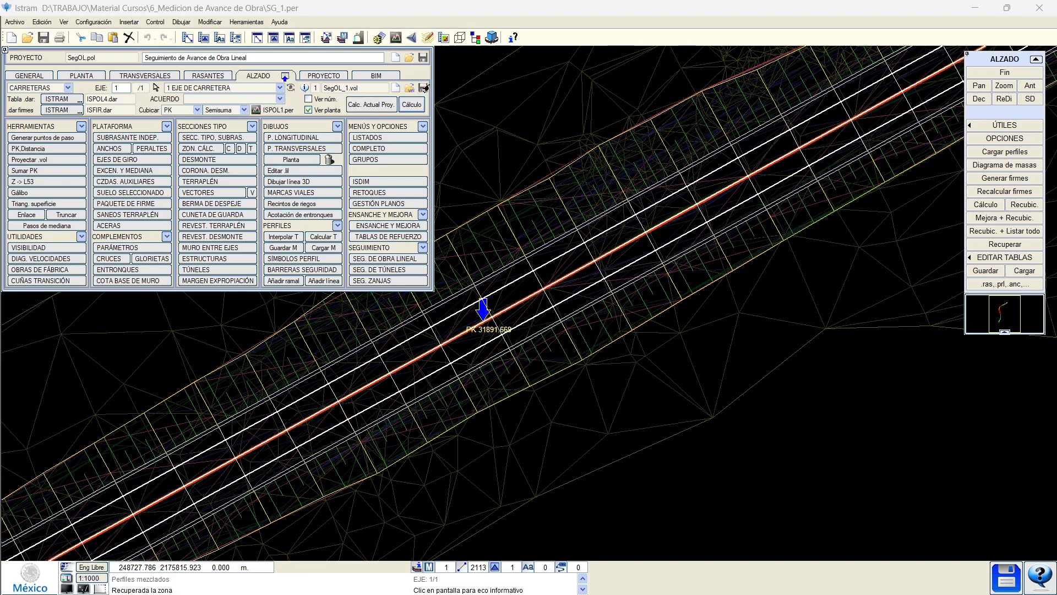
Recalculate volumes (Terraplén 136698.770, mass diagram 75971.680) and reopen tracking on ARCHIVOS.
click(412, 104)
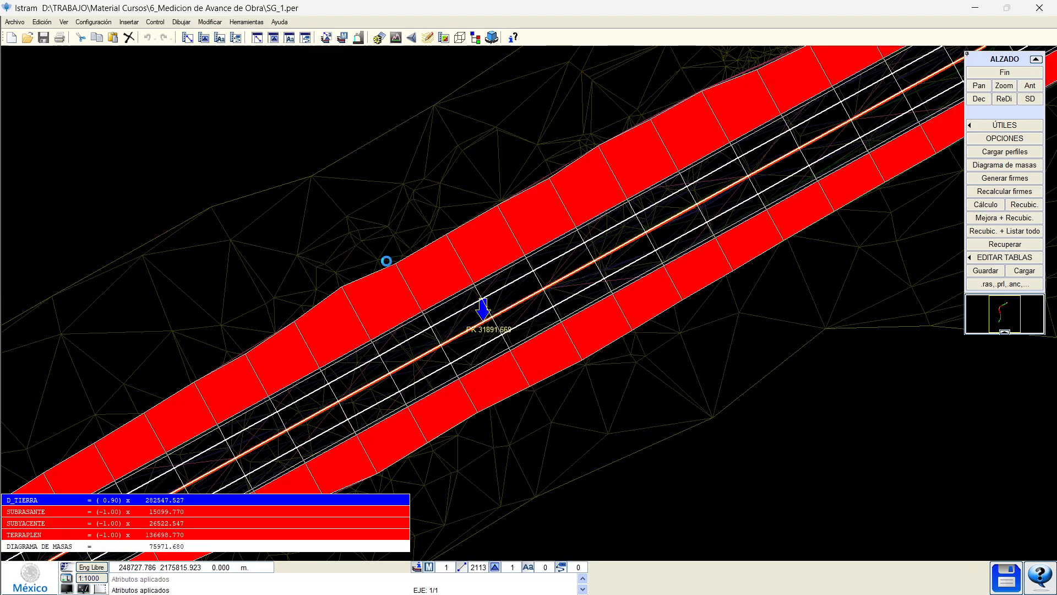
click(384, 259)
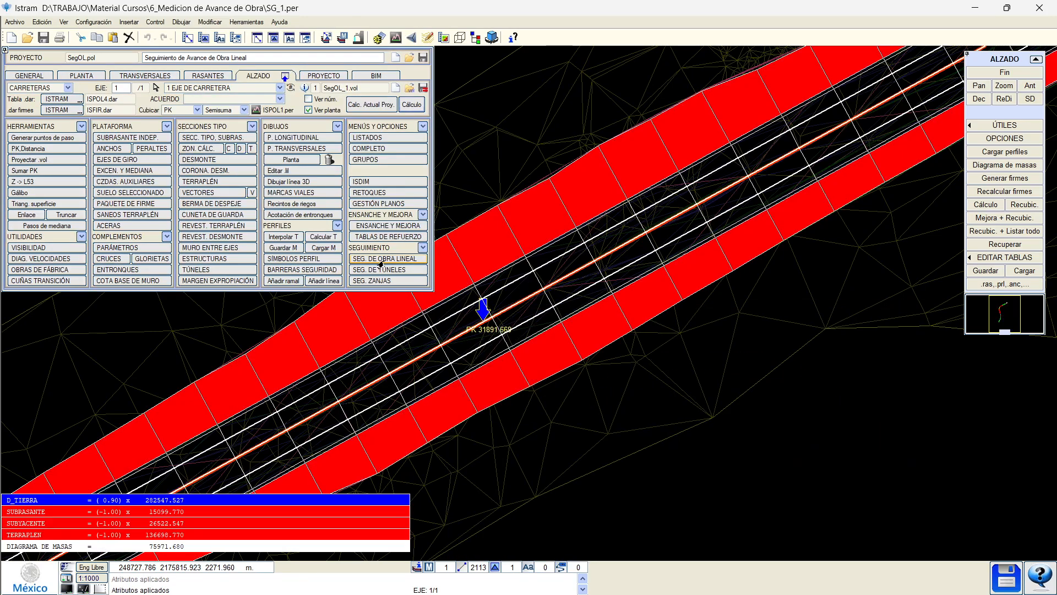
click(23, 99)
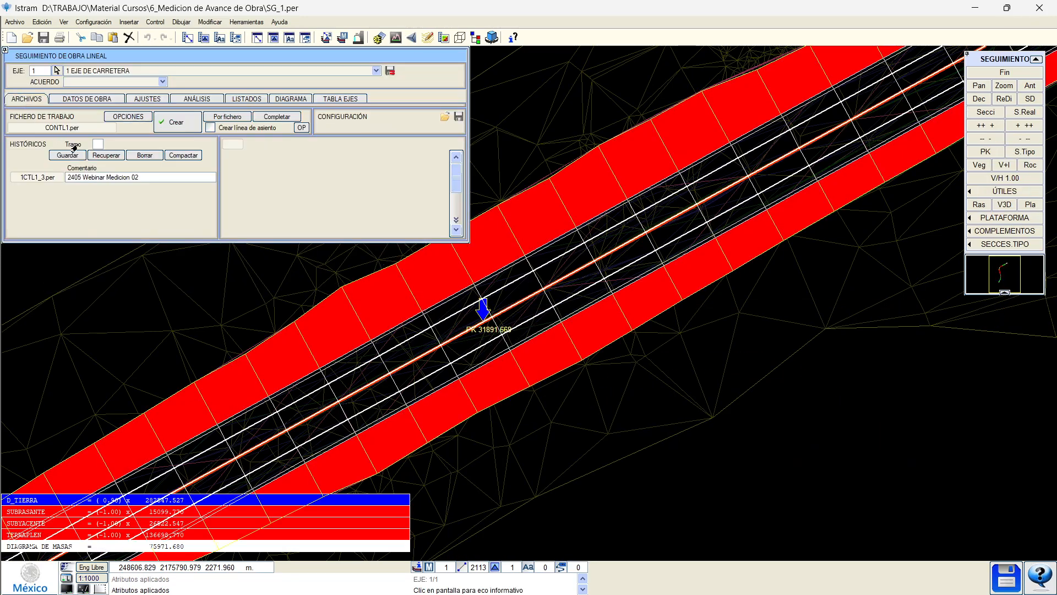
Recover the saved tracking state 1CTL1_3.per again.
click(106, 155)
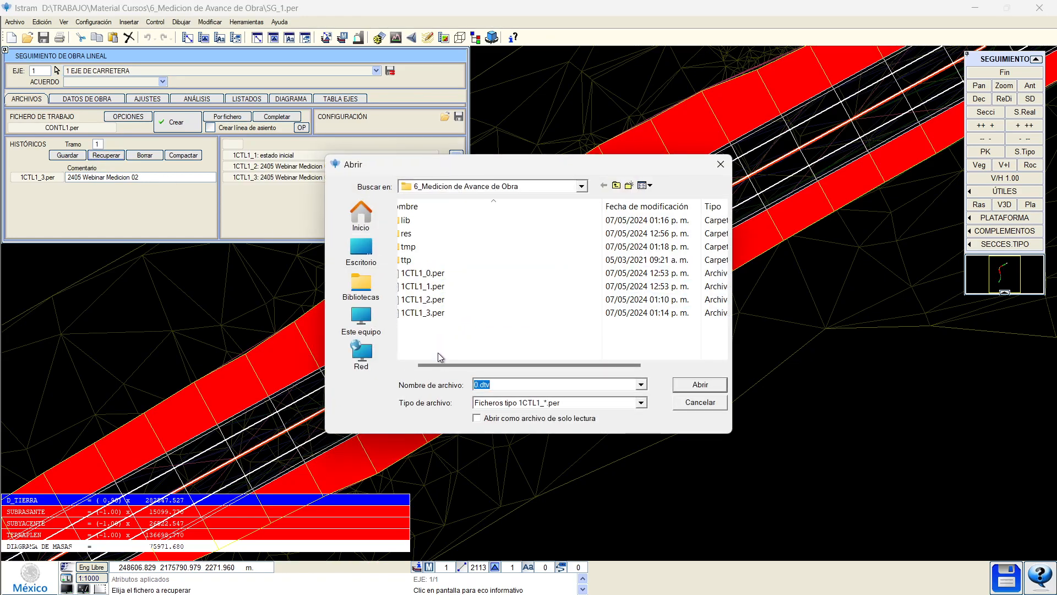
click(671, 369)
drag(671, 369, 447, 366)
click(430, 312)
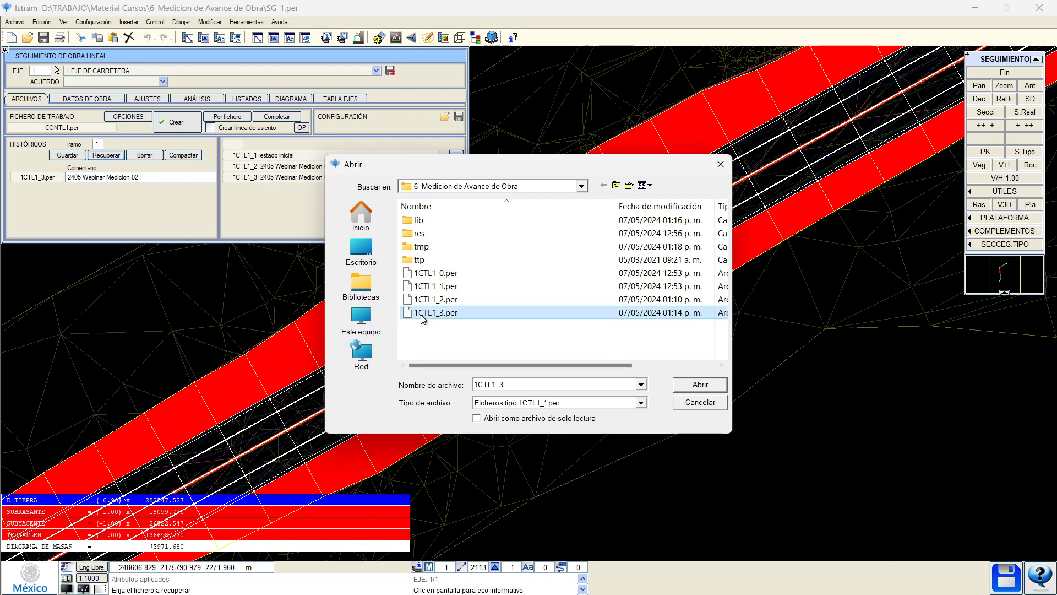
click(700, 384)
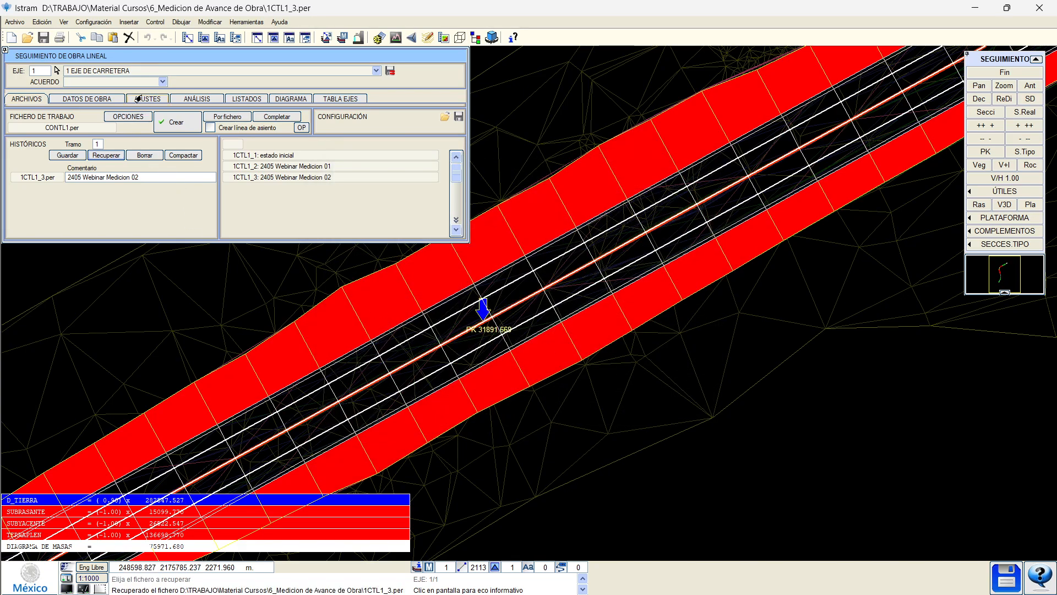
Briefly run the interactive section adjustment, end it, and start loading a survey profile file.
click(141, 99)
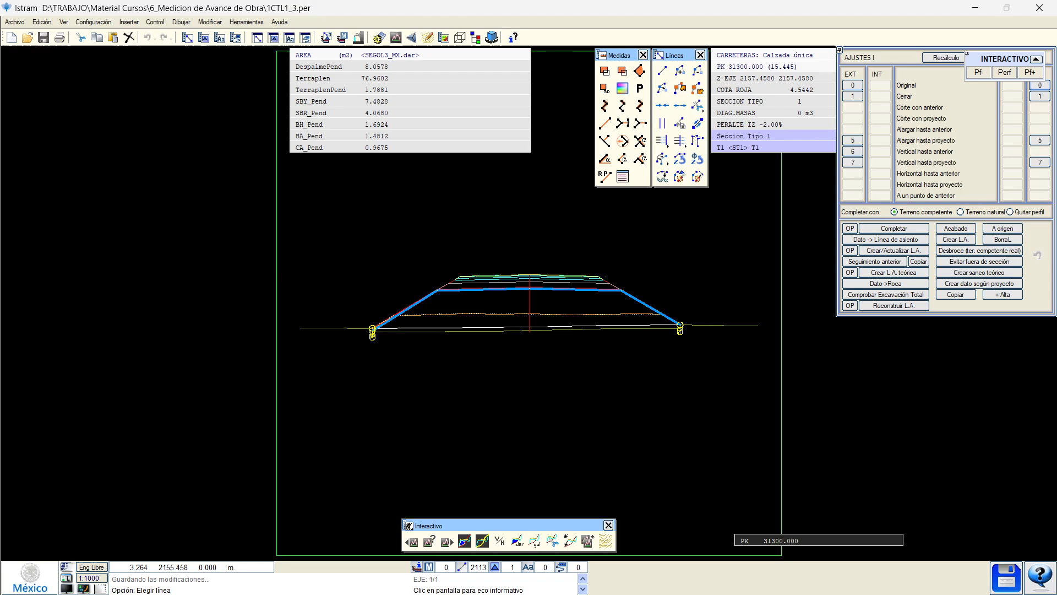
click(1005, 74)
key(Return)
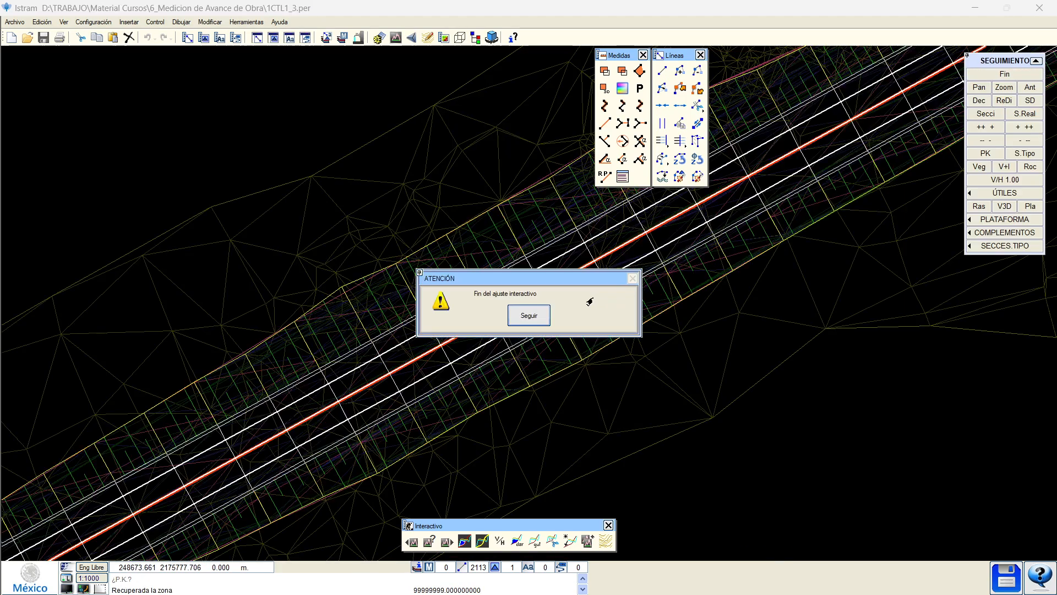
click(530, 314)
click(87, 99)
click(29, 141)
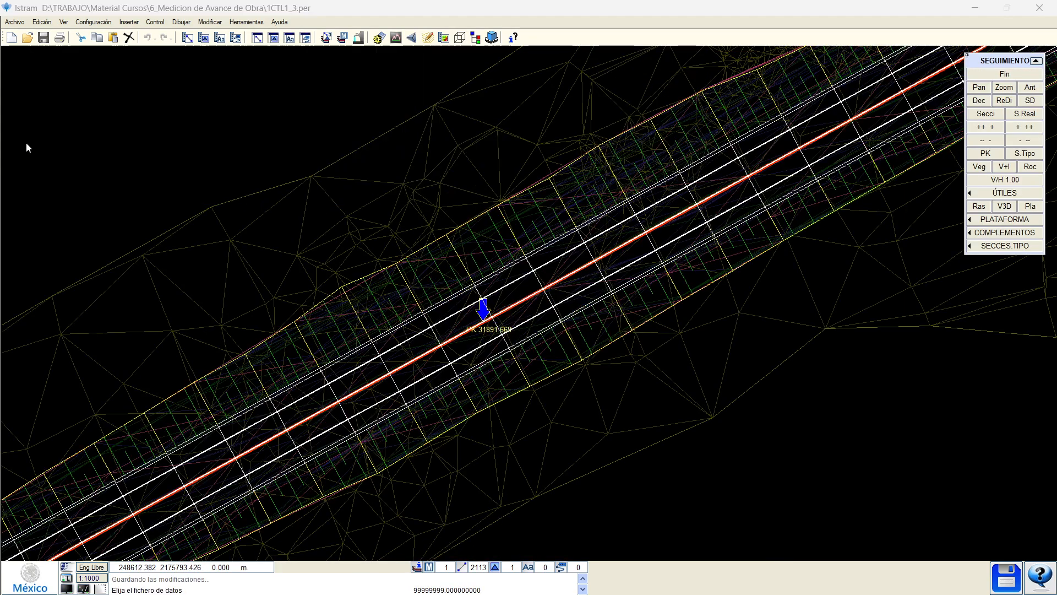
Load SG_1.per as the works data.
click(431, 339)
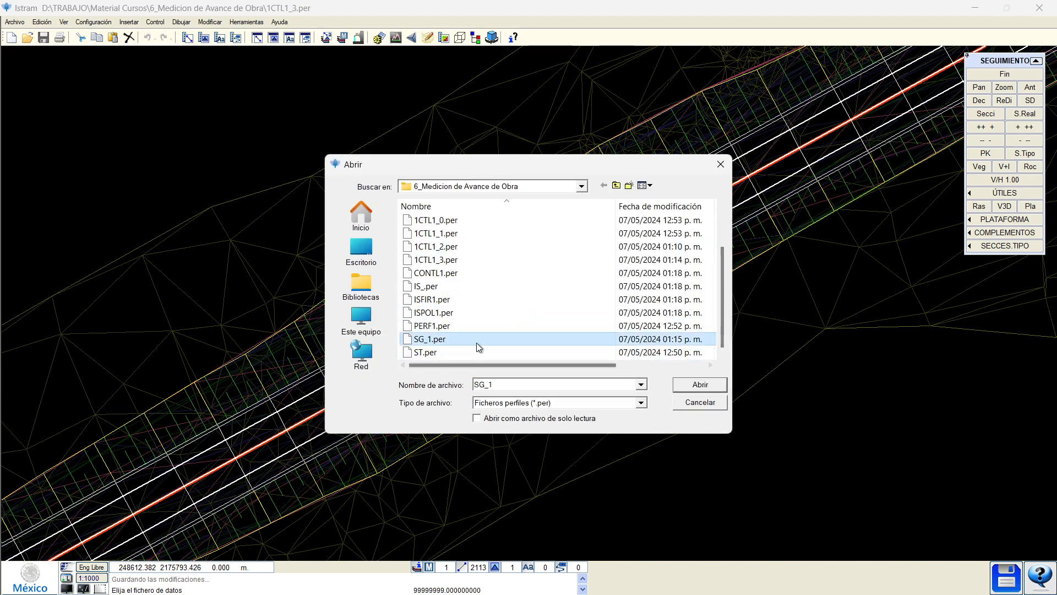
drag(609, 365, 715, 370)
click(698, 384)
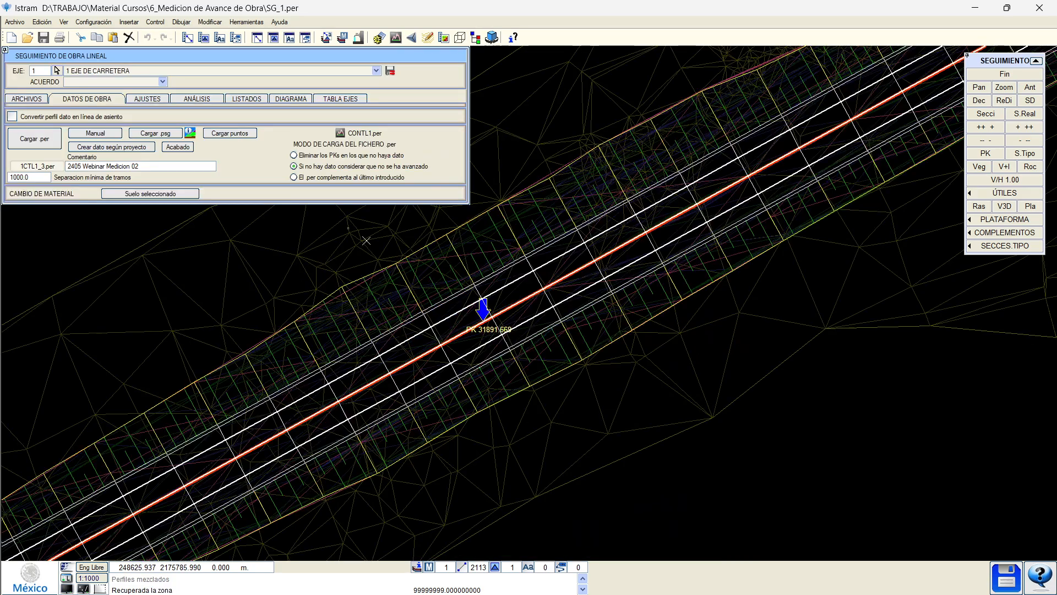
Step through cross-sections PK 31270 to PK 31440 in interactive adjustment, then exit it.
click(147, 101)
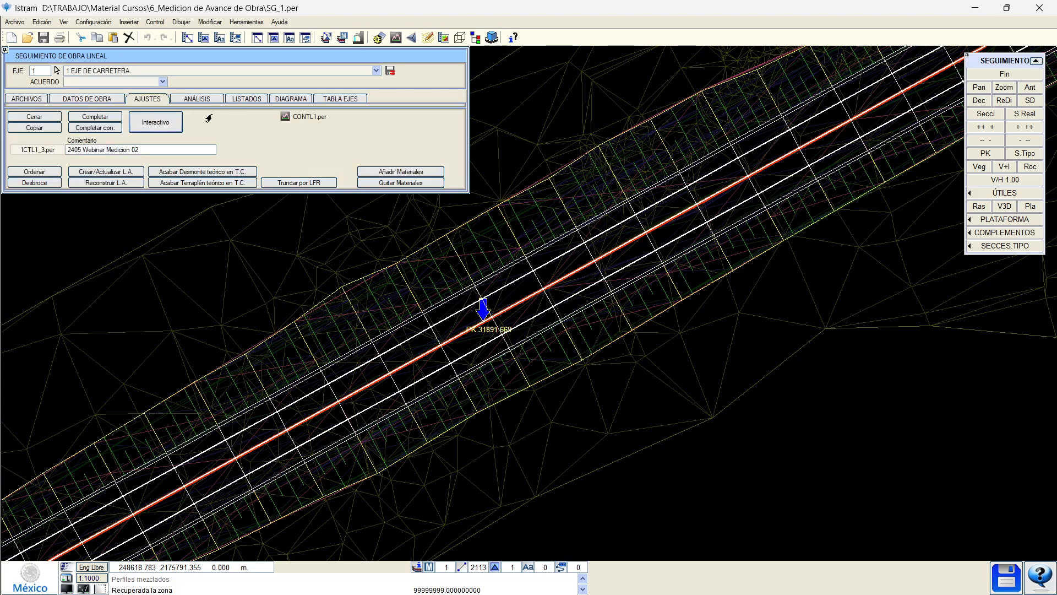
click(161, 128)
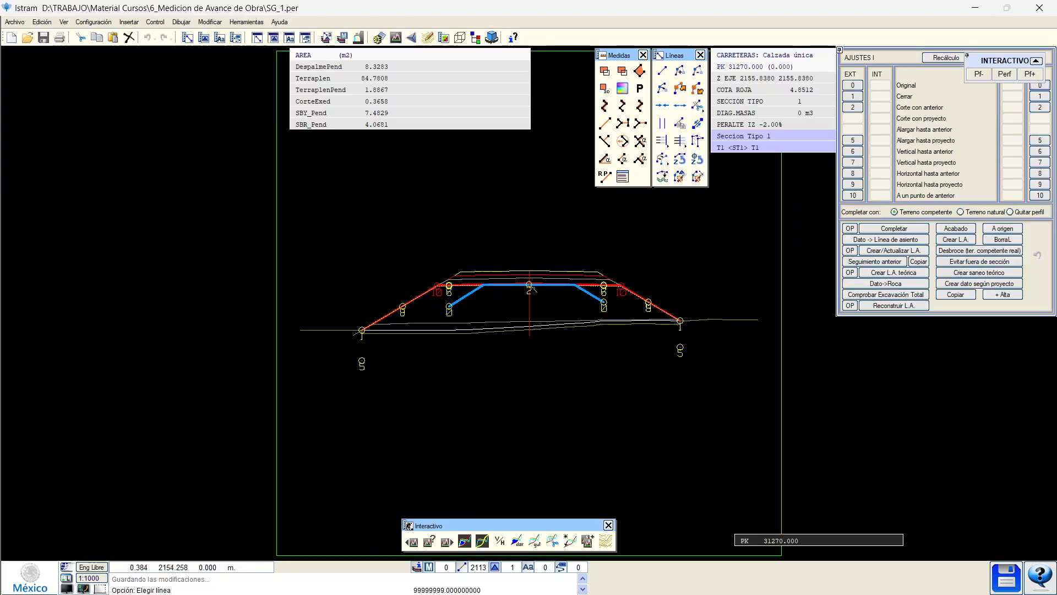
key(Page_Down)
key(Page_Down)
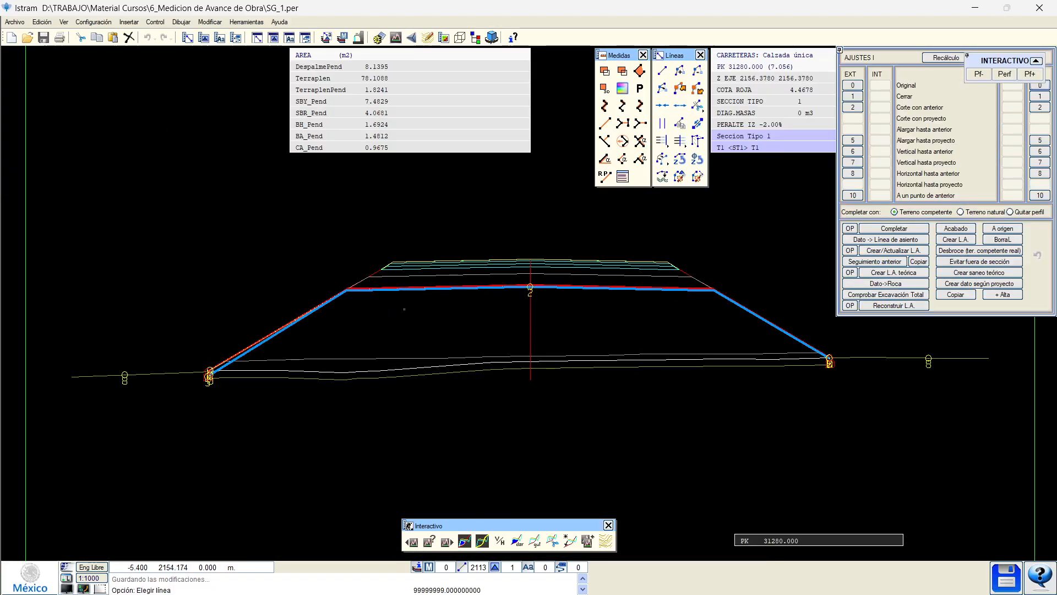
key(Page_Down)
key(Page_Down)
key(Page_Down)
key(Page_Down)
key(Page_Down)
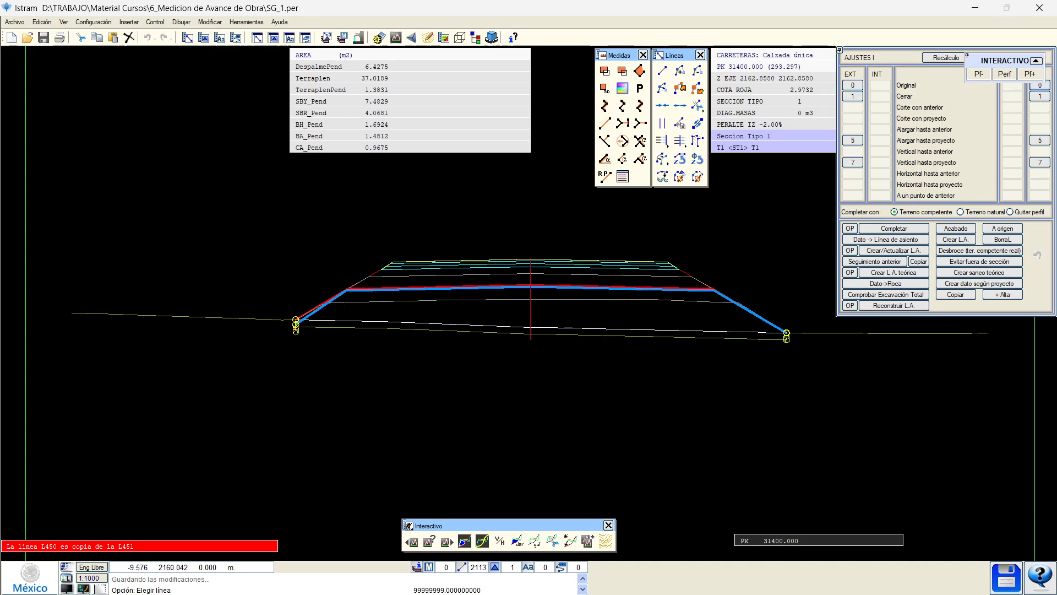
scroll(330, 301, up, 2)
key(Page_Down)
key(Page_Down)
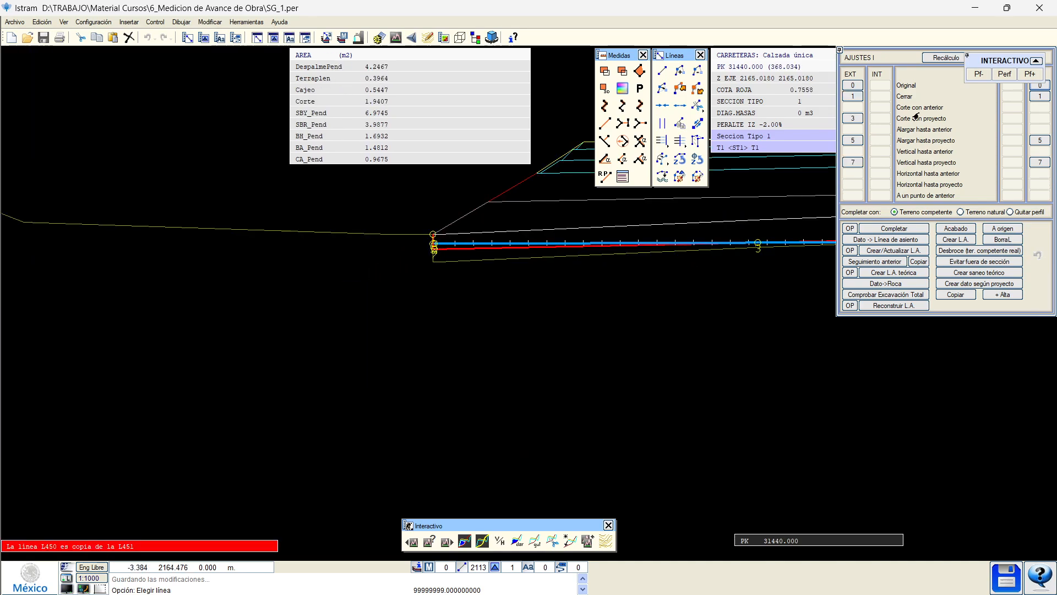
key(Escape)
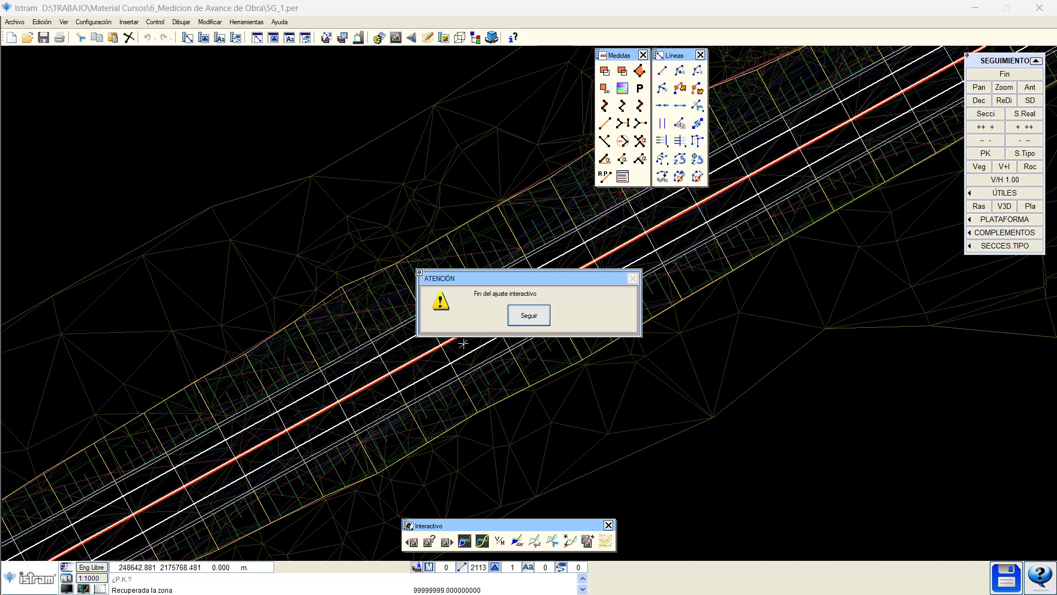
click(525, 319)
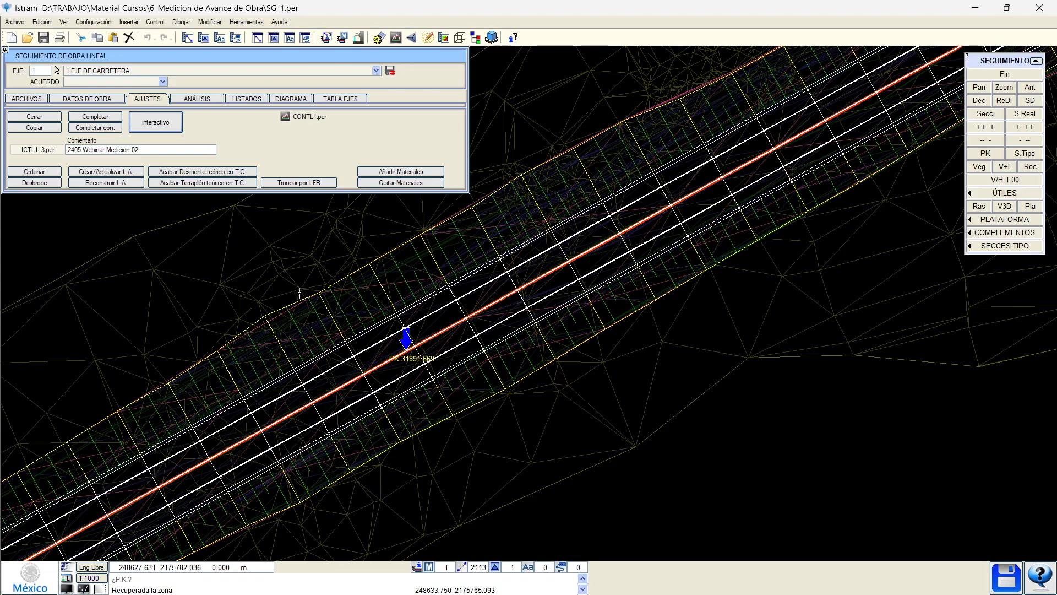
Change the state's comment to '2405 Webinar Medicion 03'.
click(142, 150)
click(143, 152)
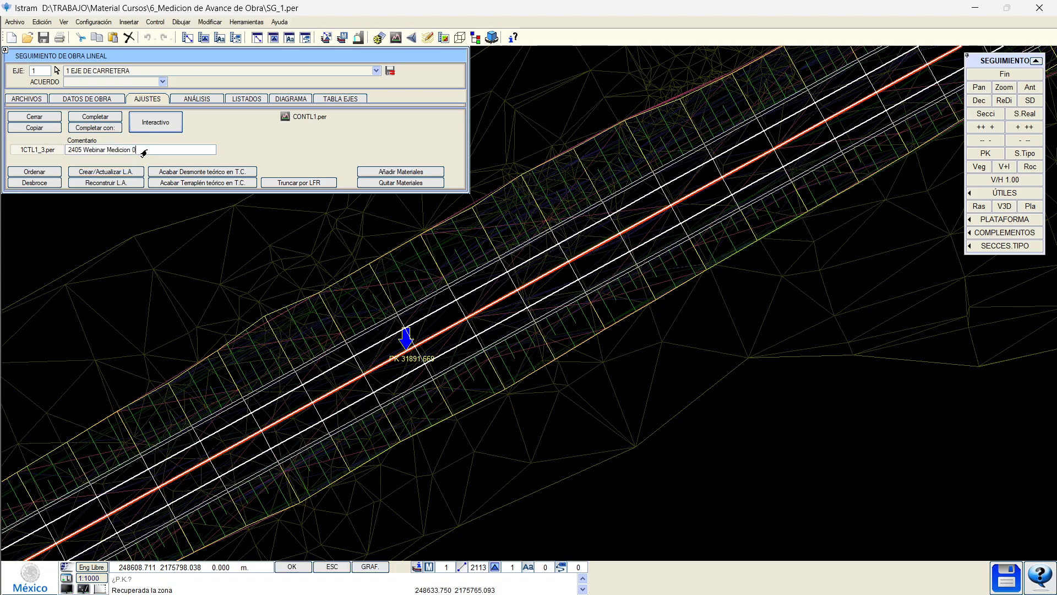
text(3)
key(Return)
Run the works measurement past the warning and reload the updated volume results.
click(28, 99)
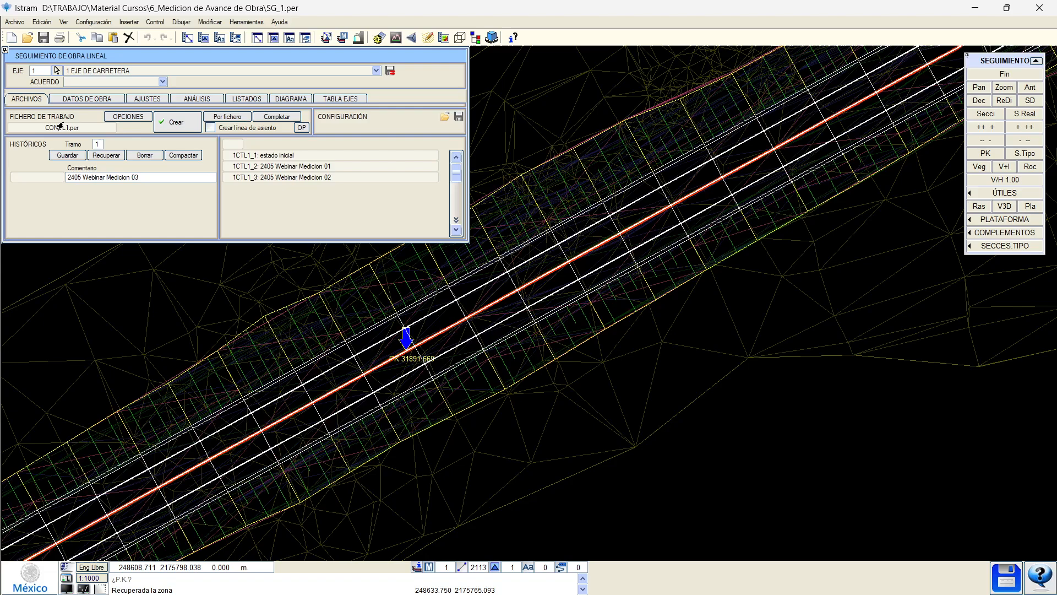
click(146, 99)
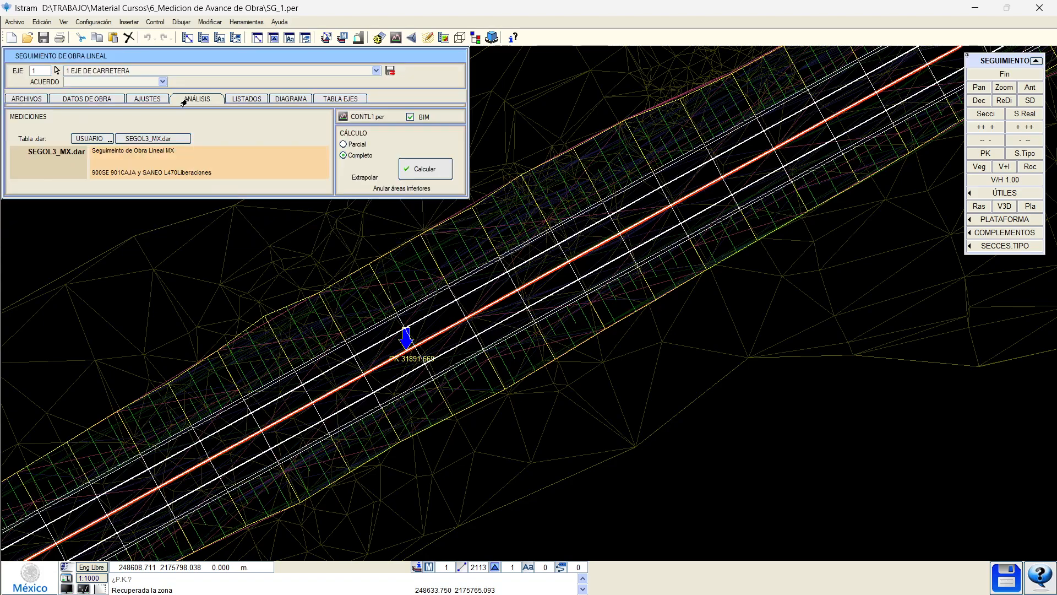
click(419, 170)
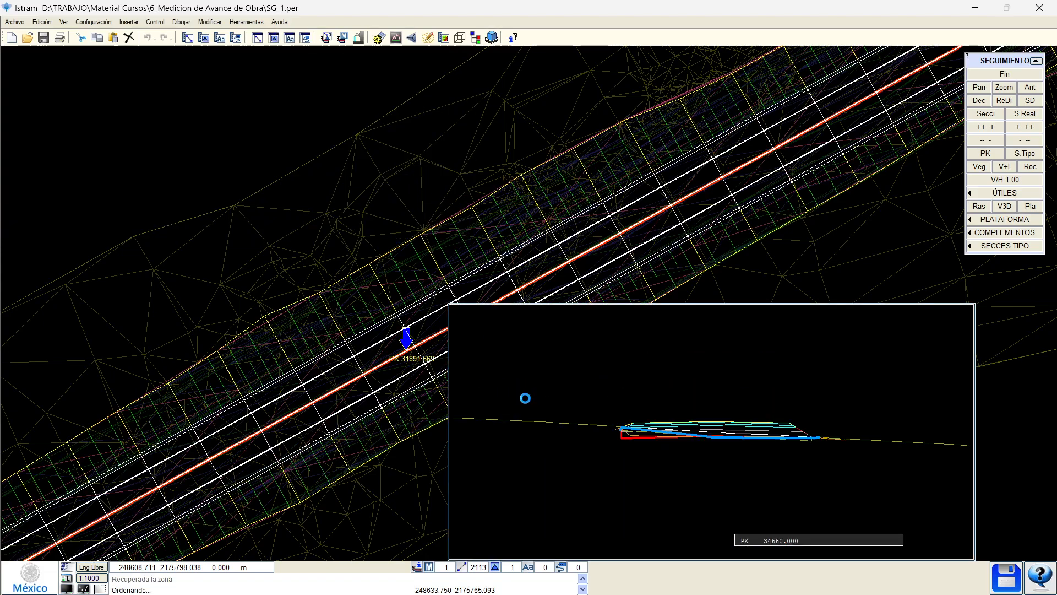
click(474, 329)
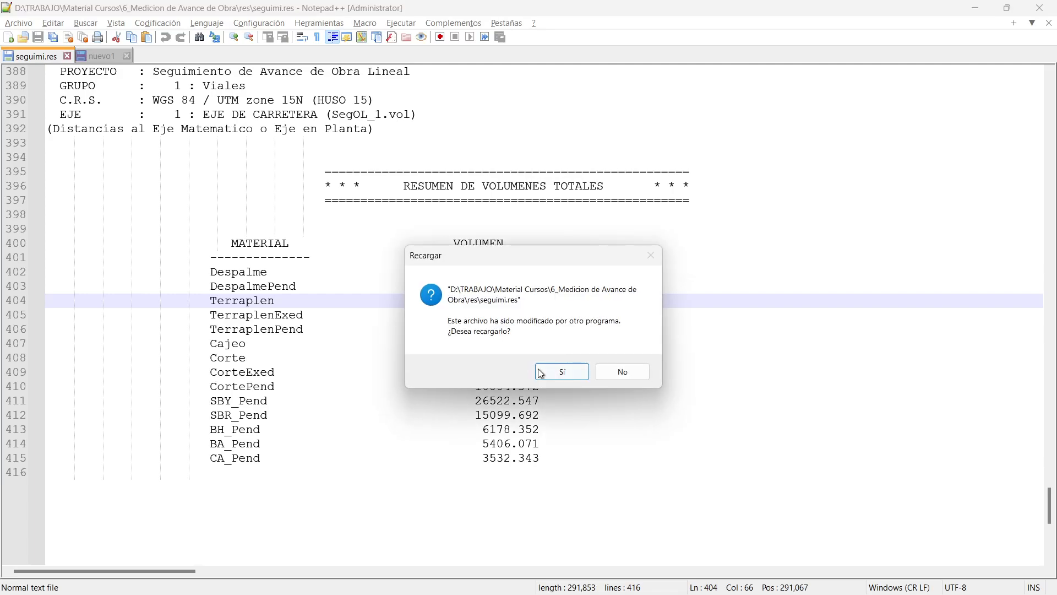
click(561, 372)
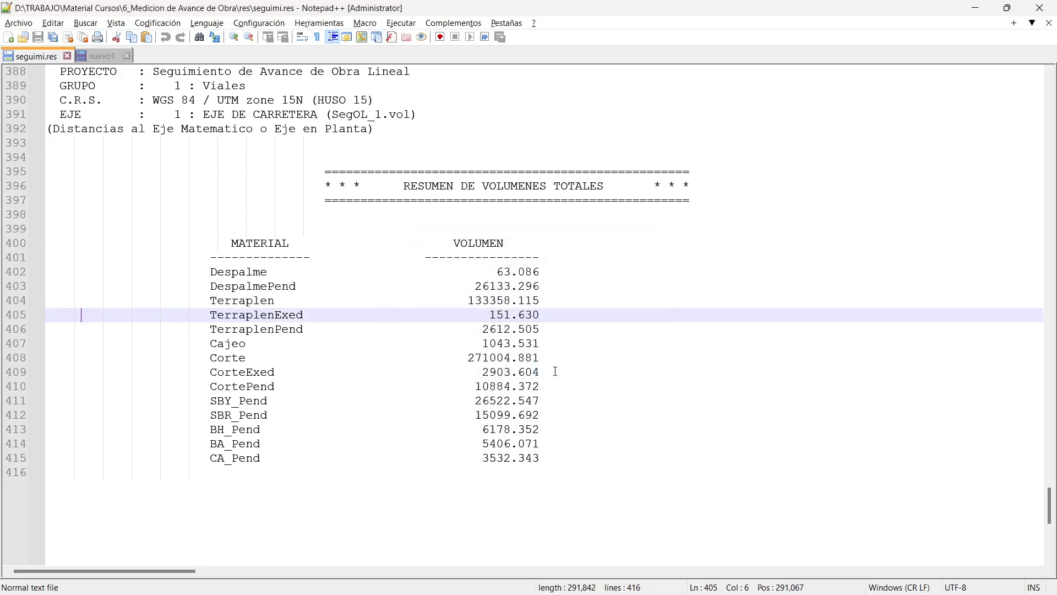
click(977, 6)
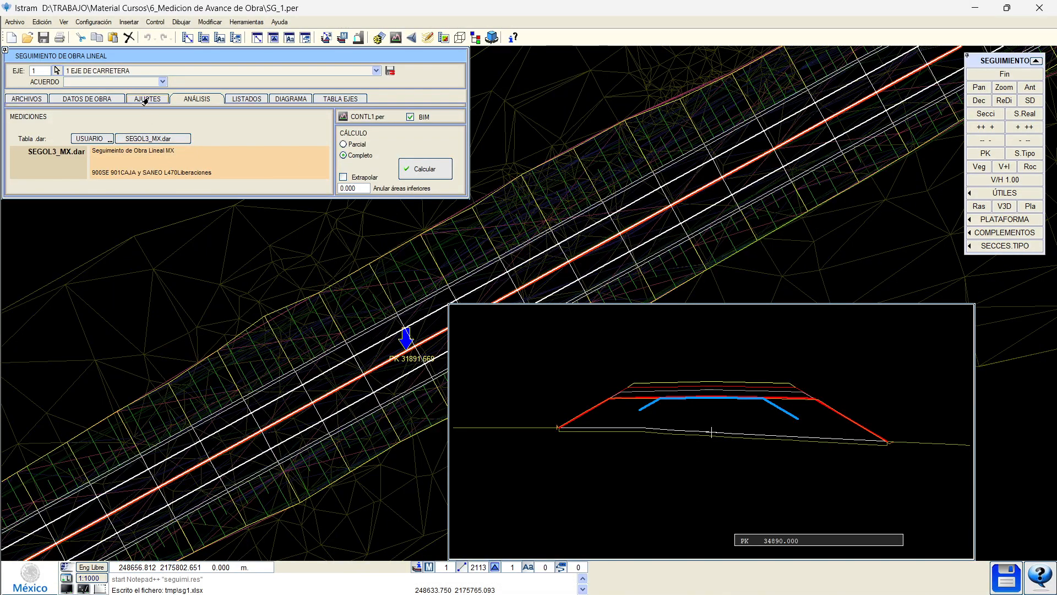
Save the current state as the new history entry 1CTL1_4.per.
click(36, 99)
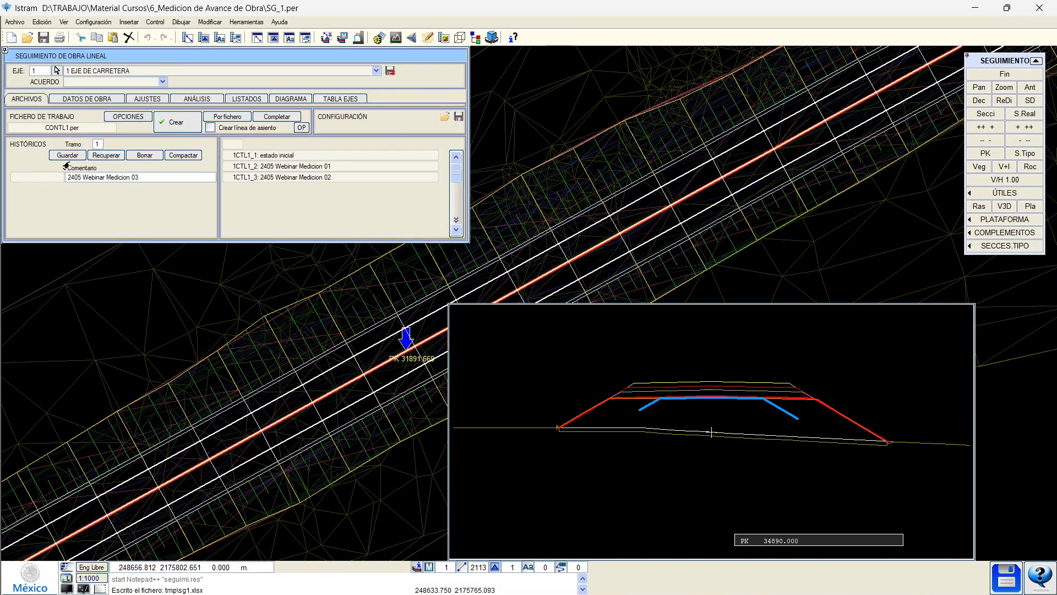
click(65, 156)
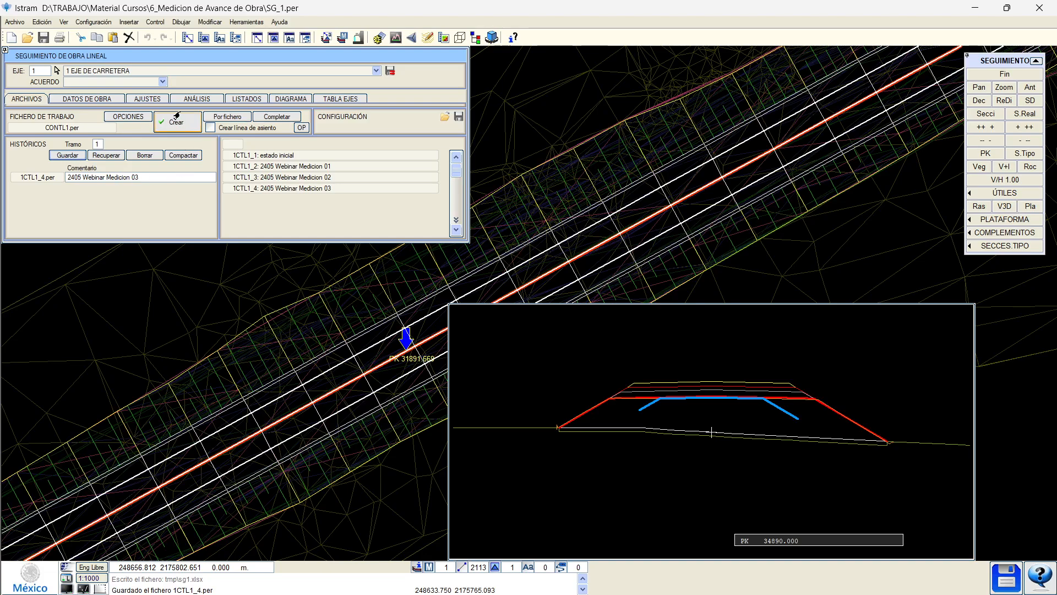
click(396, 39)
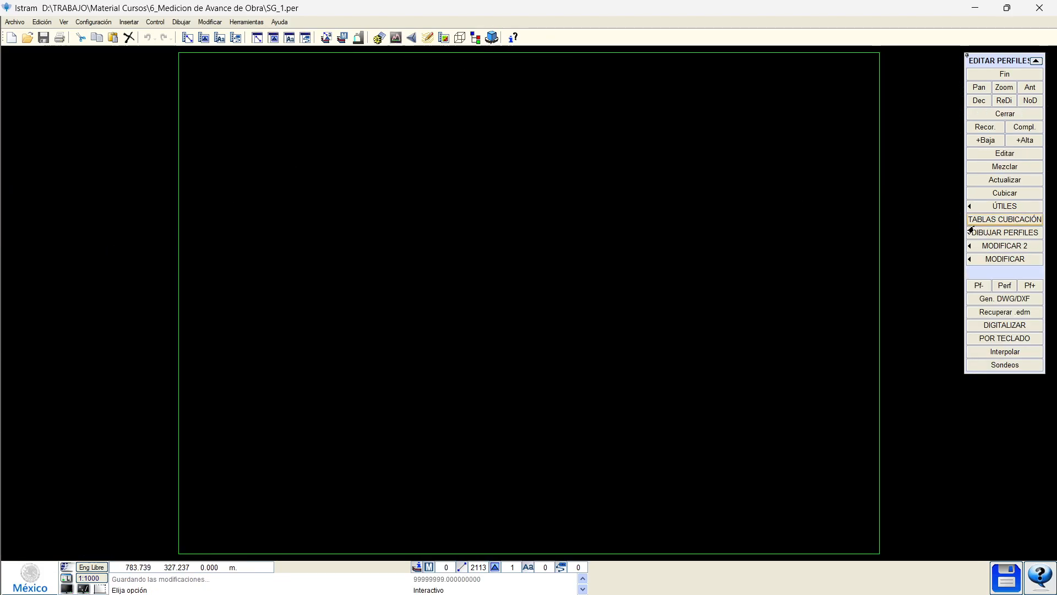
Set up active-axes cross-section sheets with the new paging file 'hojas de planos seguimiento.pag'.
click(989, 234)
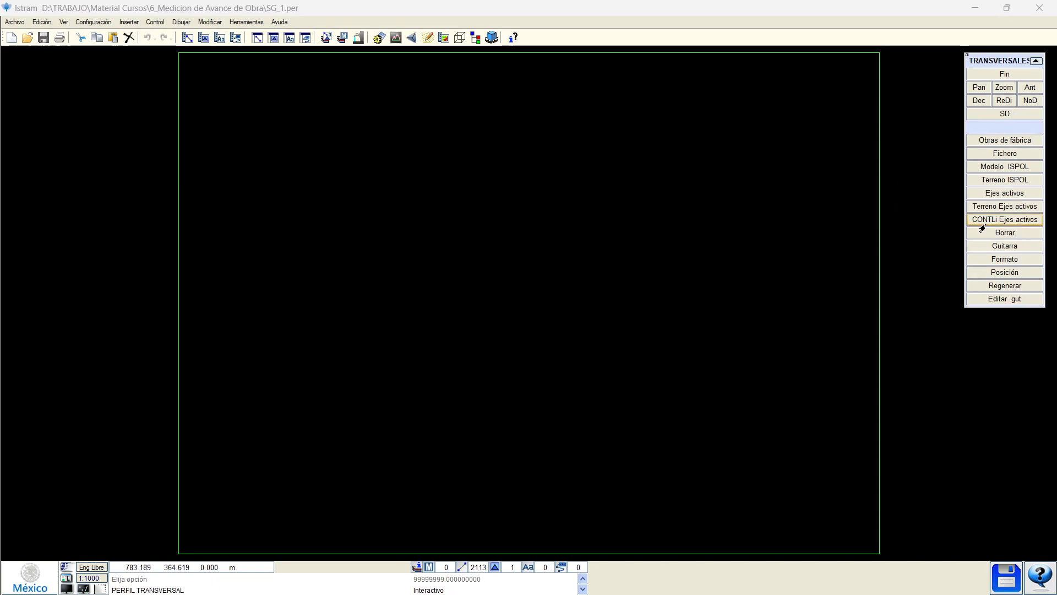
click(988, 170)
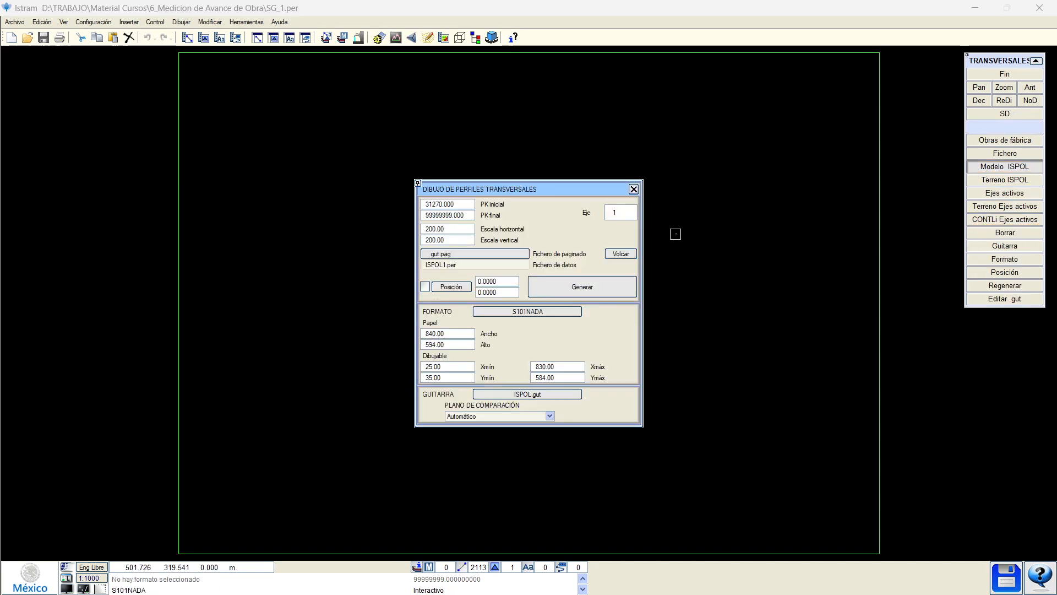
click(634, 189)
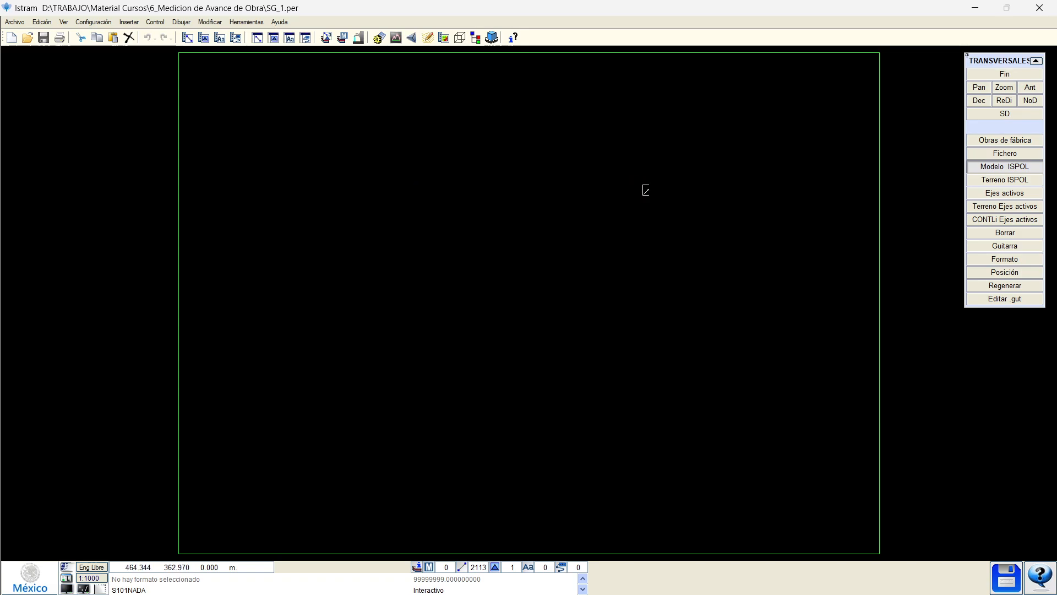
click(1005, 153)
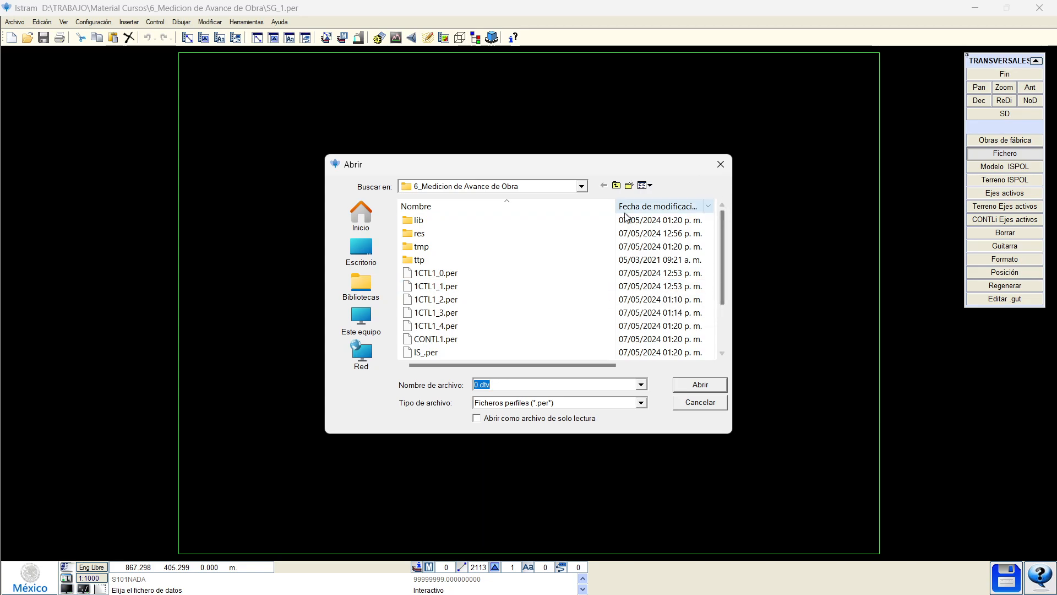
click(720, 164)
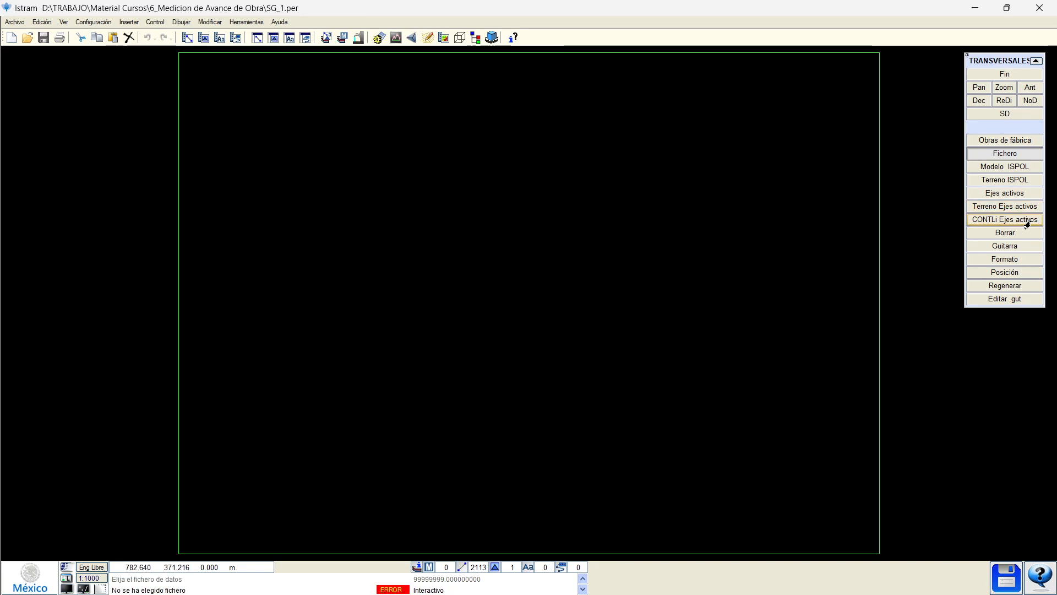
click(1004, 222)
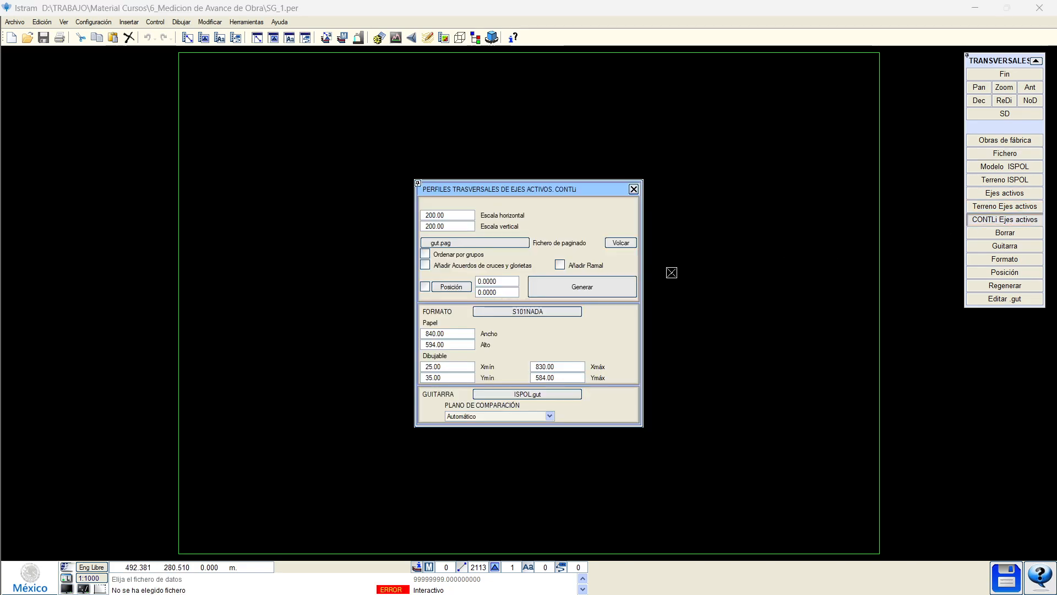
click(453, 218)
click(446, 229)
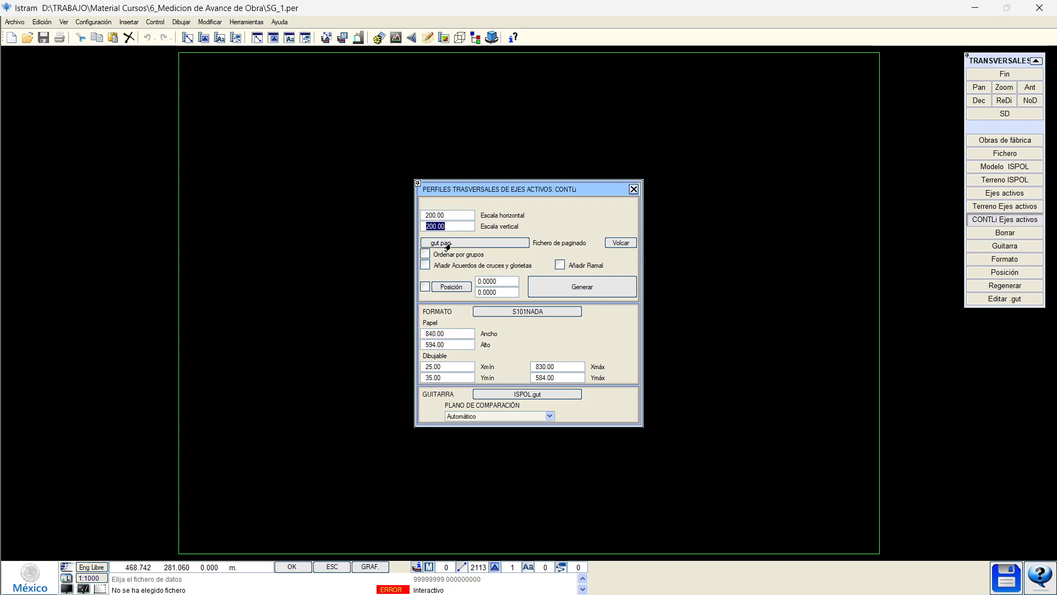
click(447, 245)
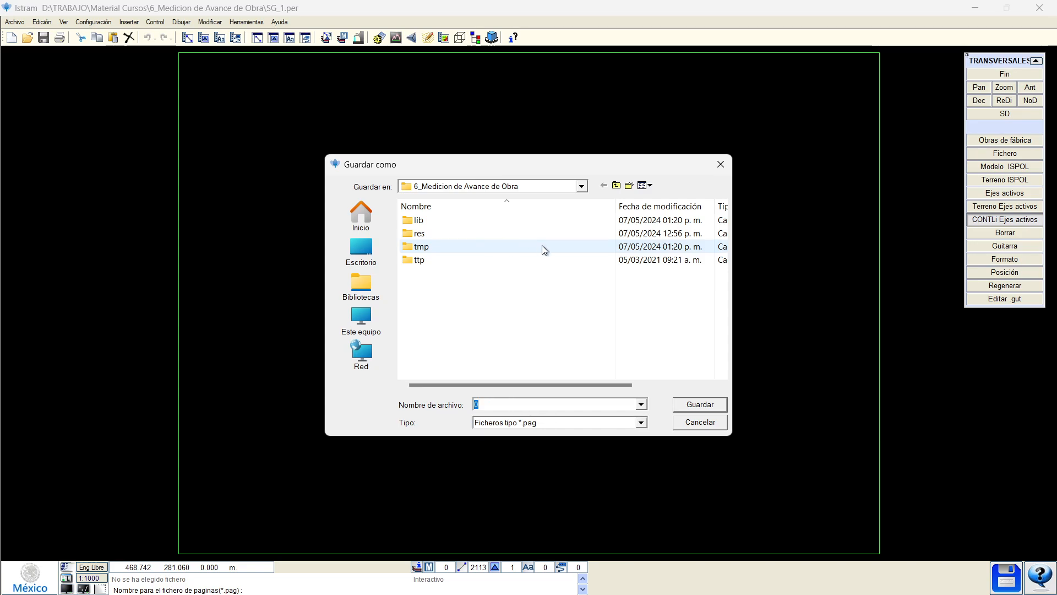
text(hojas)
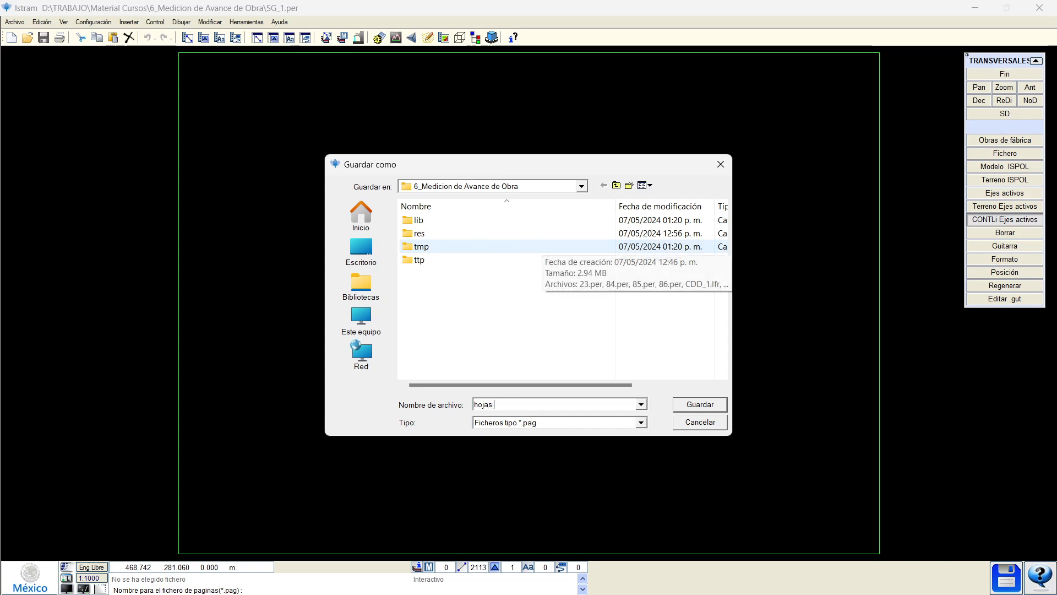
text( de planos seguimiento)
key(Return)
Choose ISO A1 paper with the S101_CAJETIN60X90 title block format.
click(507, 313)
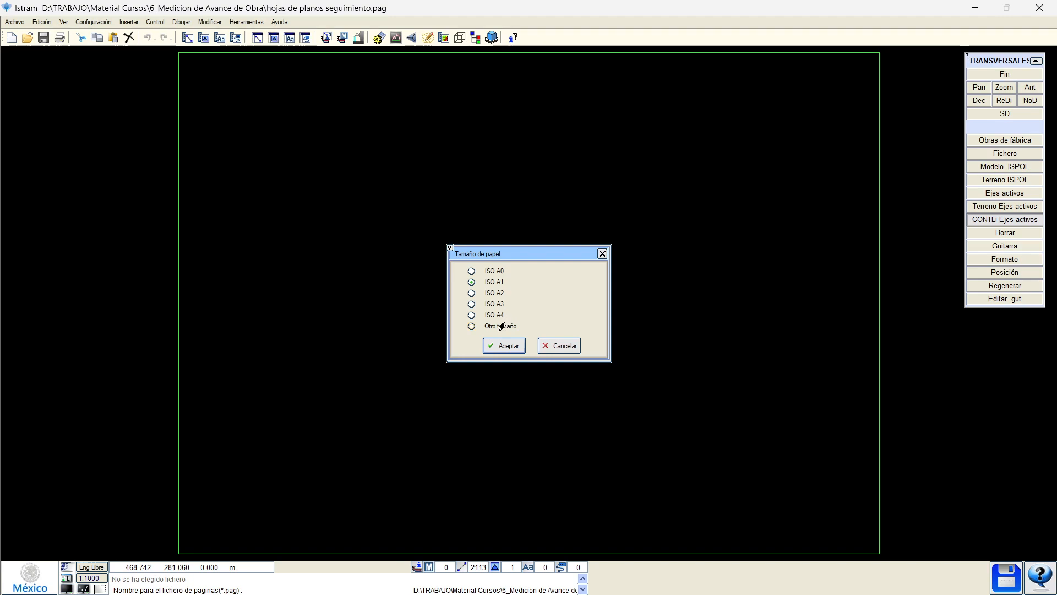
click(503, 345)
drag(620, 296, 621, 357)
click(487, 329)
Load the title block format and browse the Mexican section band templates.
click(605, 418)
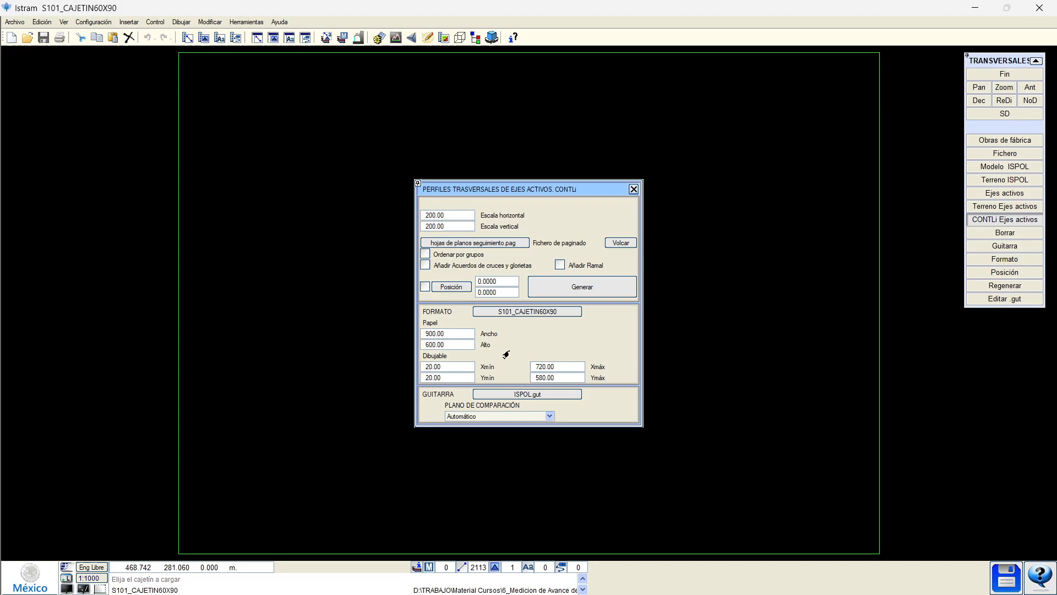
click(511, 395)
scroll(617, 281, down, 6)
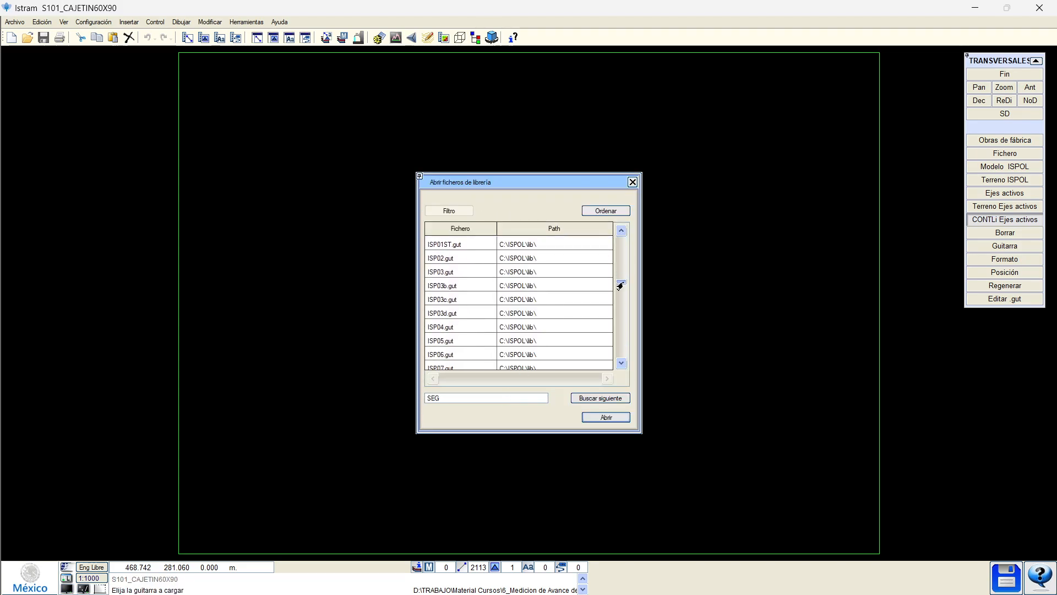
click(491, 344)
scroll(496, 350, down, 1)
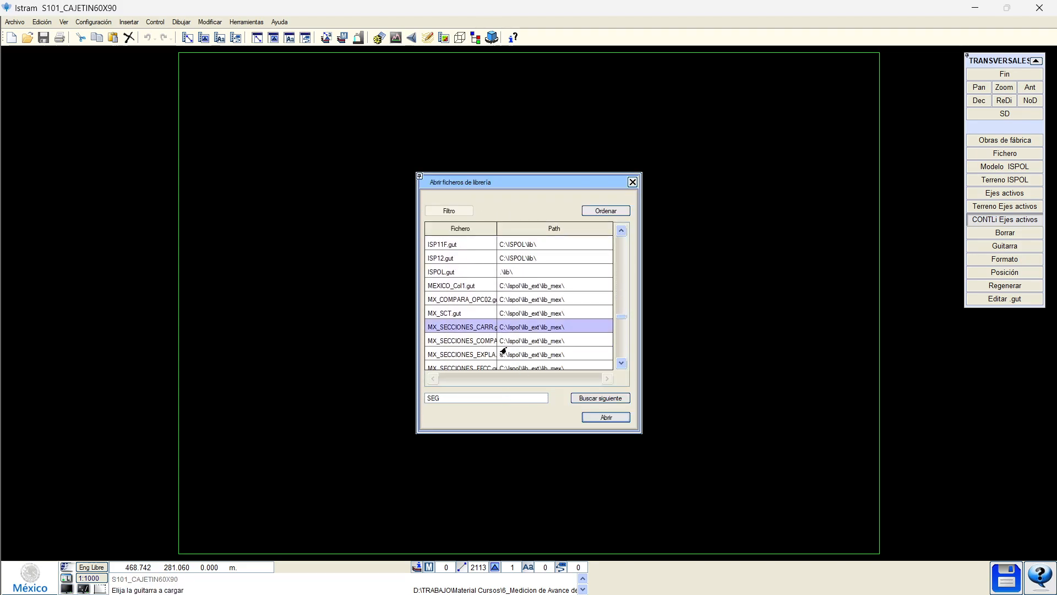
click(496, 354)
scroll(499, 354, down, 1)
click(478, 357)
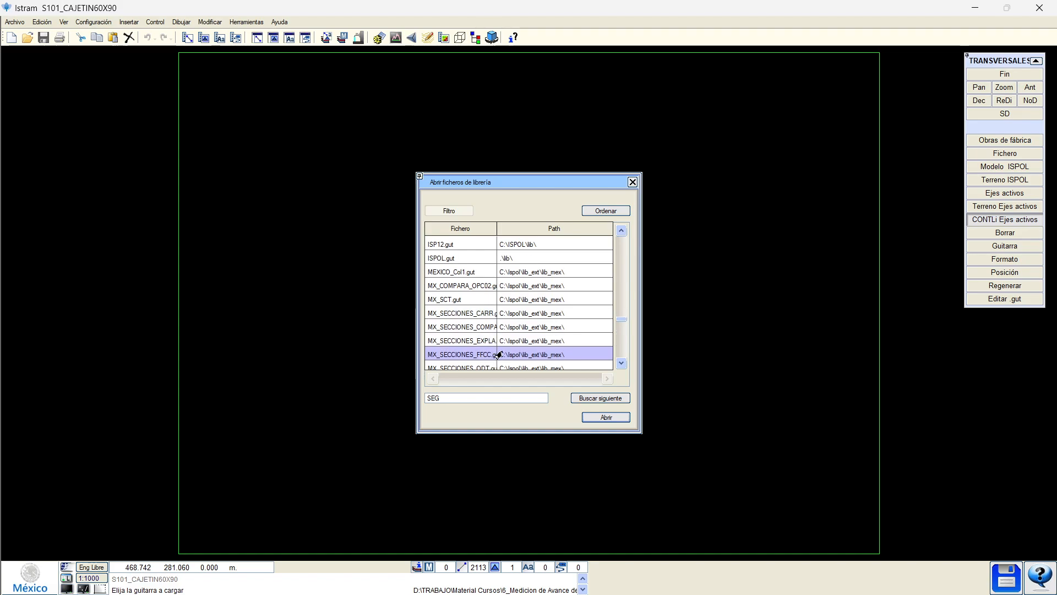
scroll(485, 355, down, 1)
click(488, 354)
Load the MX_SECCIONES_CARR.gut band template and generate the cross-section sheets.
click(472, 303)
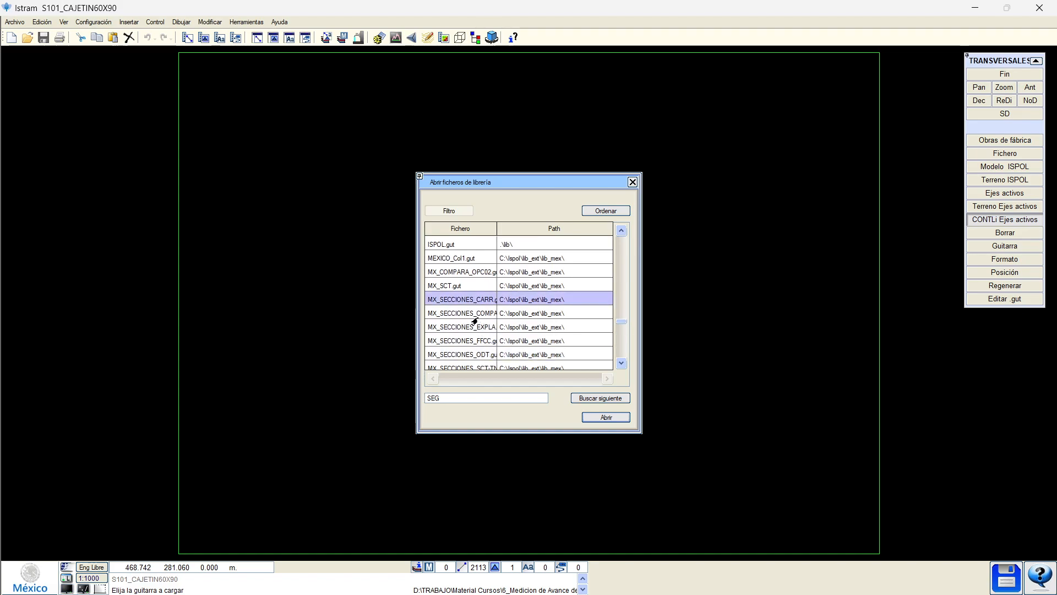
drag(497, 227, 535, 227)
scroll(486, 310, down, 1)
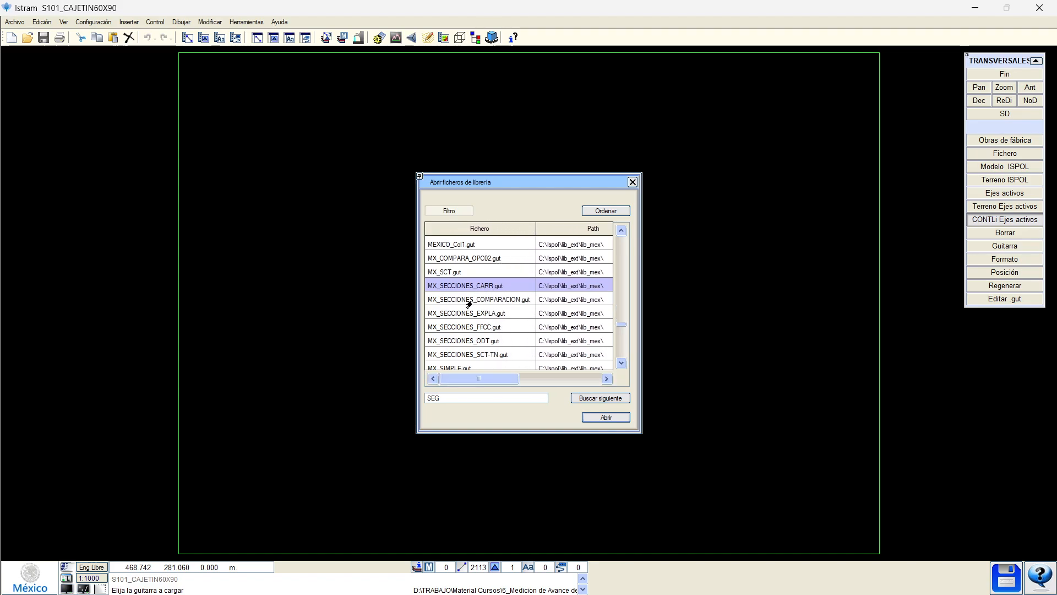
click(600, 417)
click(575, 287)
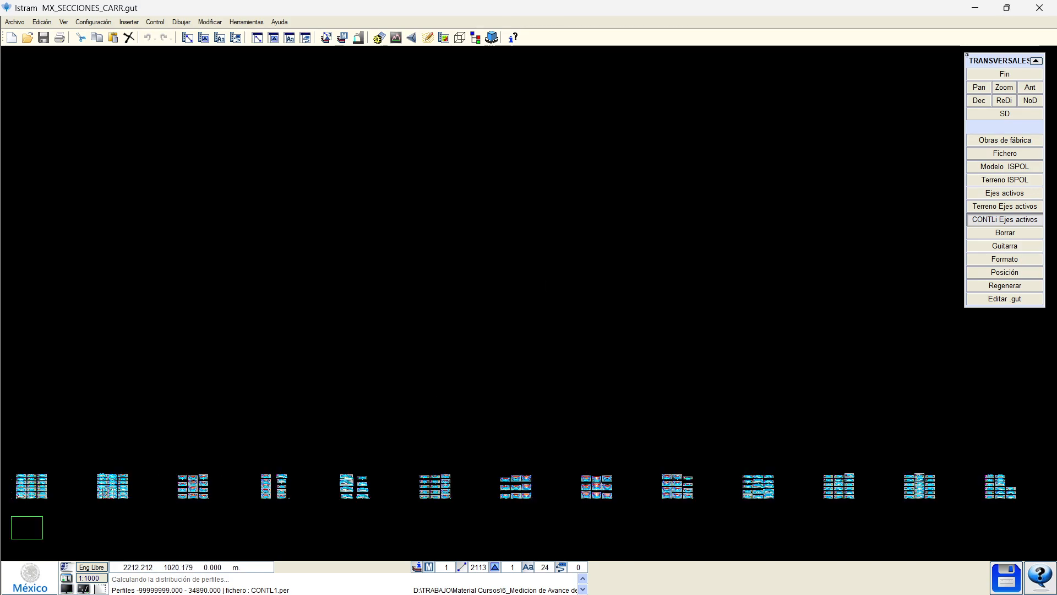
Load the paging file 'hojas de planos seguimiento.pag' and return to the first of 13 sheets.
scroll(243, 449, up, 5)
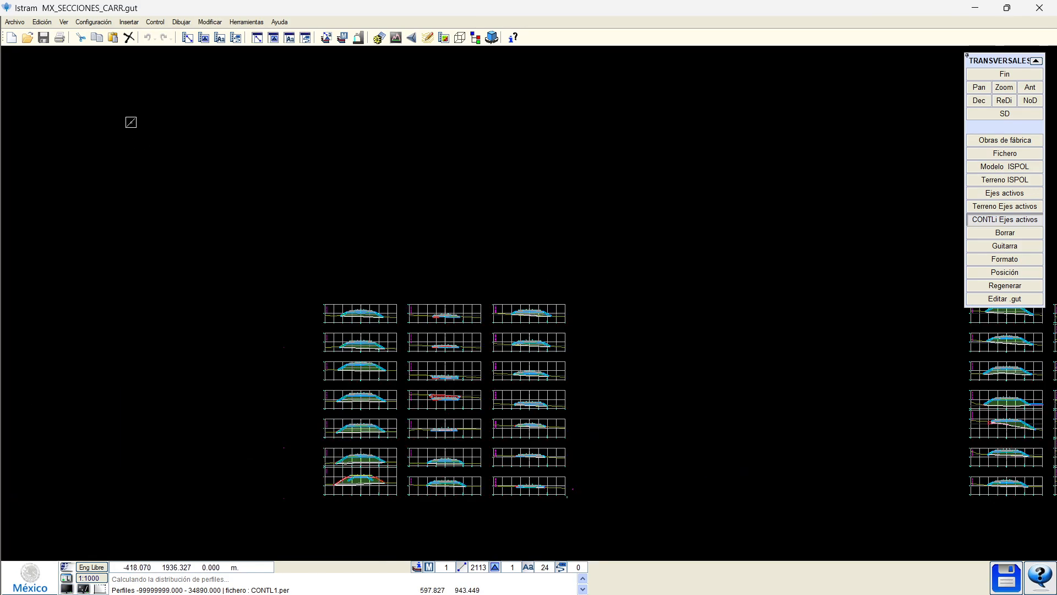
click(59, 37)
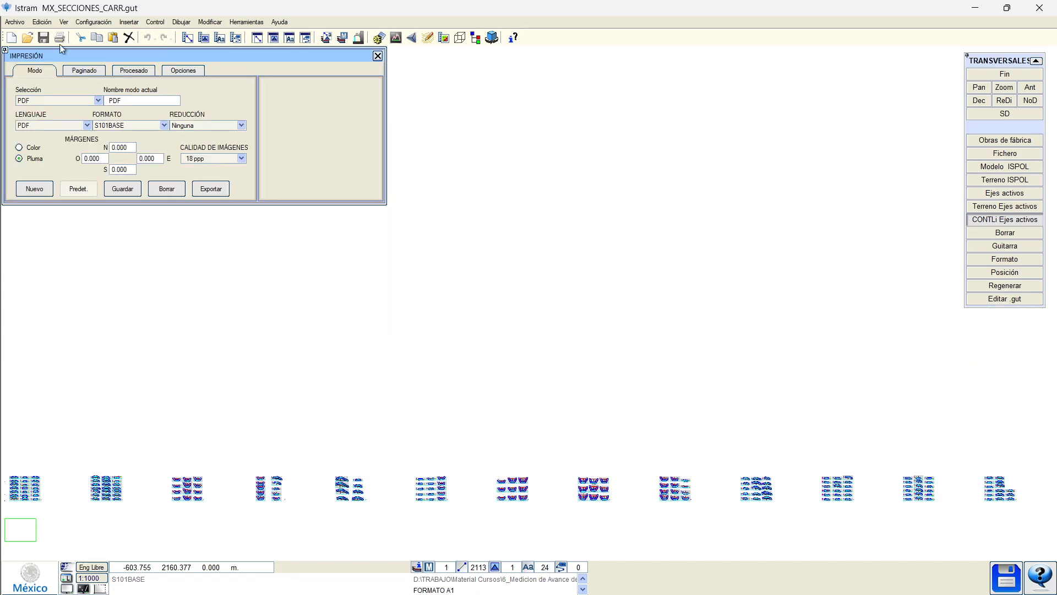
click(84, 70)
click(107, 86)
click(457, 273)
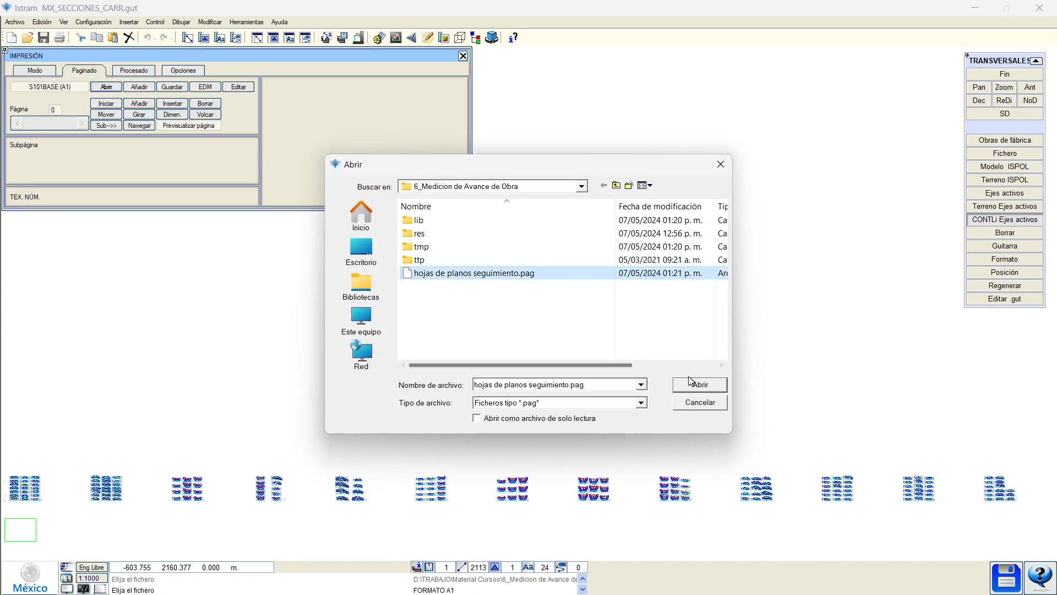
click(693, 384)
click(574, 356)
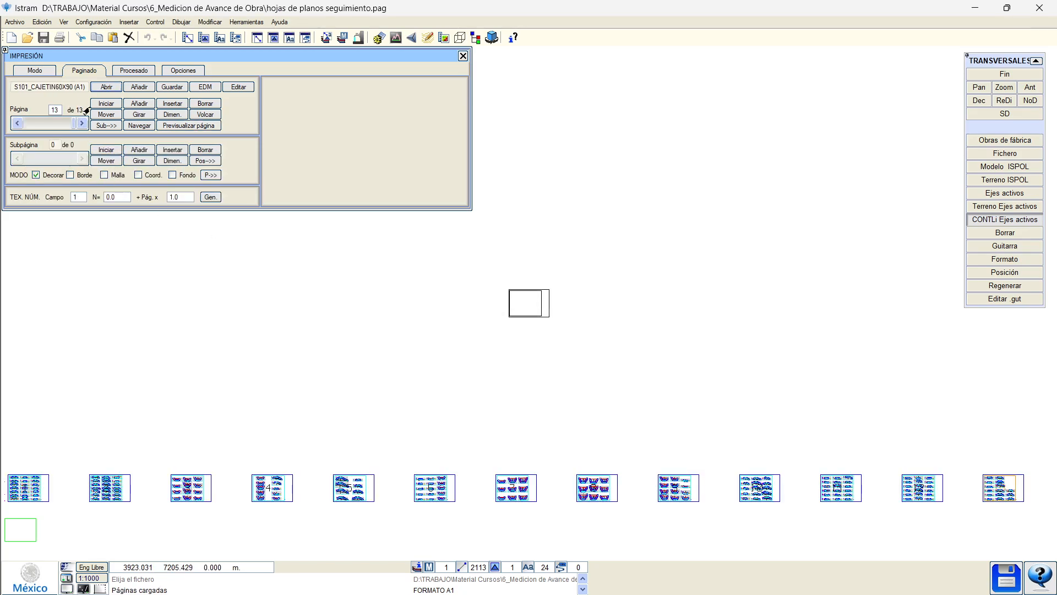
drag(70, 121, 25, 122)
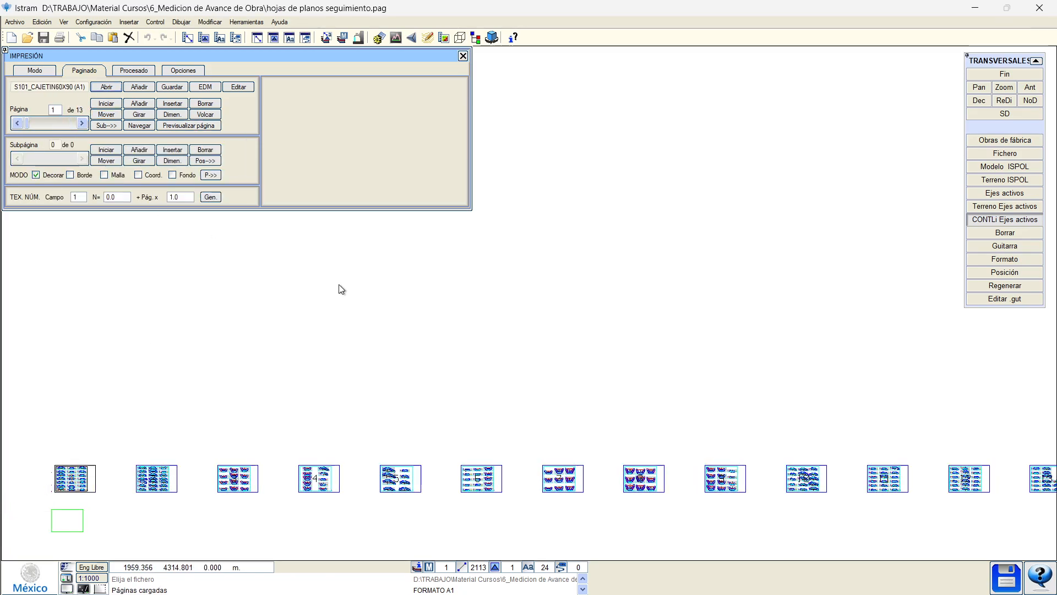
scroll(277, 438, up, 5)
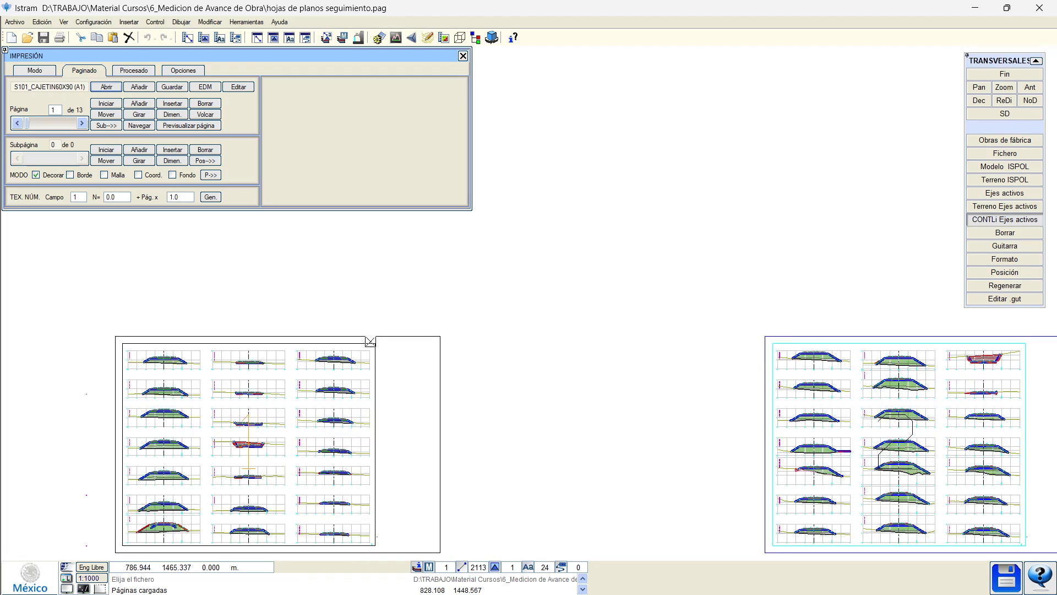
Redraw with full annotations and inspect sections 31+360 and 31+520 on the first sheet.
click(971, 104)
middle_drag(337, 418, 439, 317)
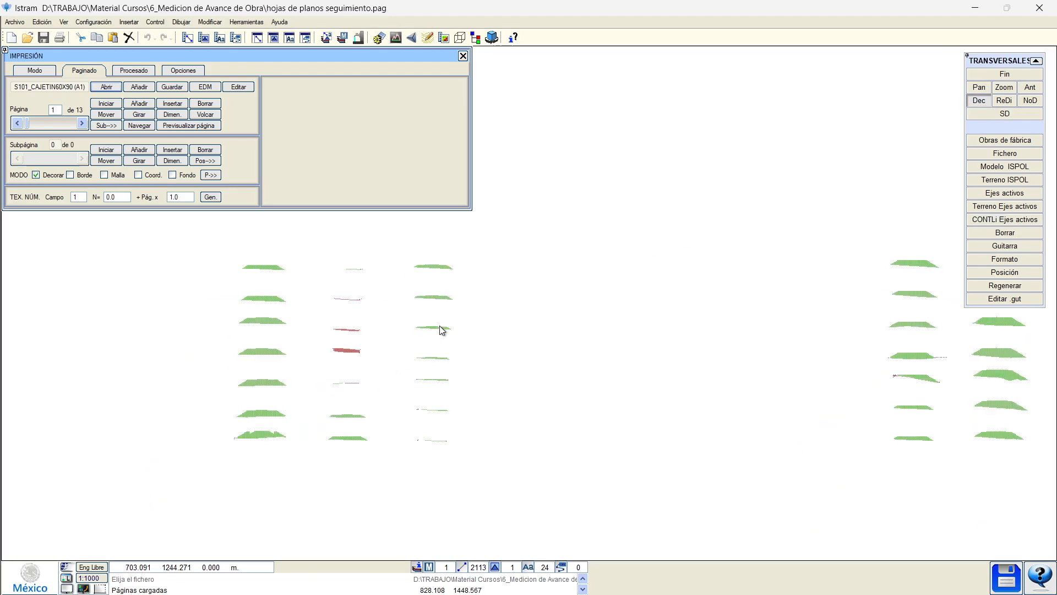
scroll(495, 259, up, 1)
middle_drag(477, 424, 587, 214)
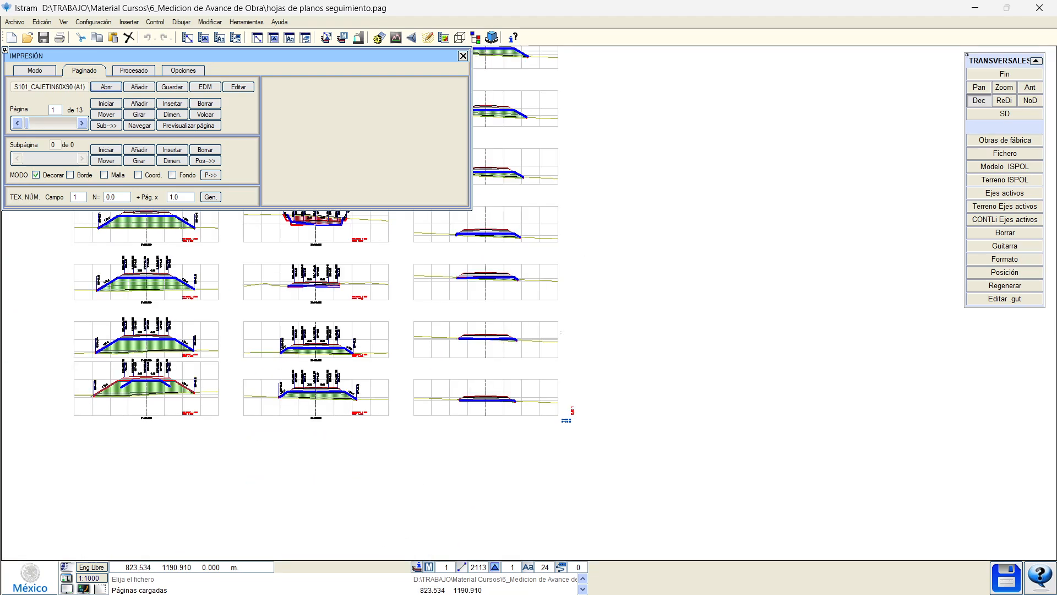
scroll(643, 399, up, 3)
scroll(609, 325, down, 3)
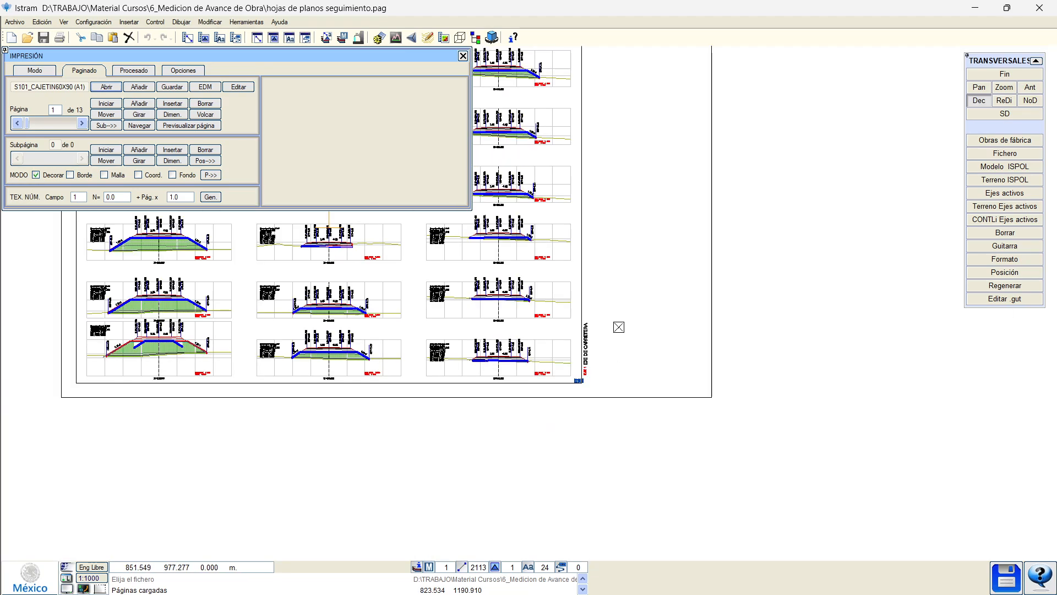
middle_drag(581, 240, 655, 418)
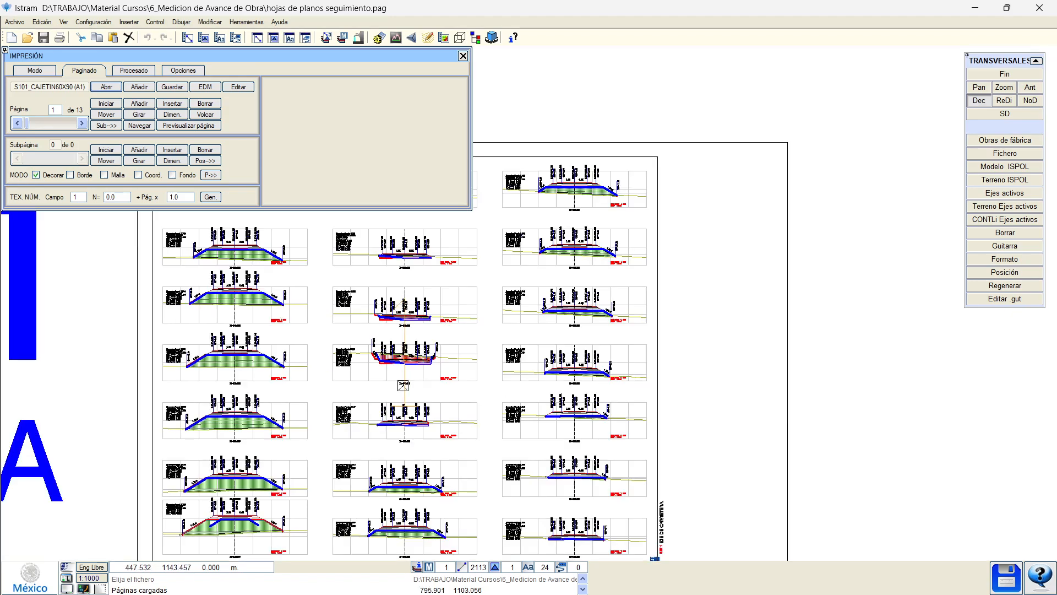
scroll(184, 284, up, 3)
scroll(250, 318, up, 1)
scroll(274, 353, down, 1)
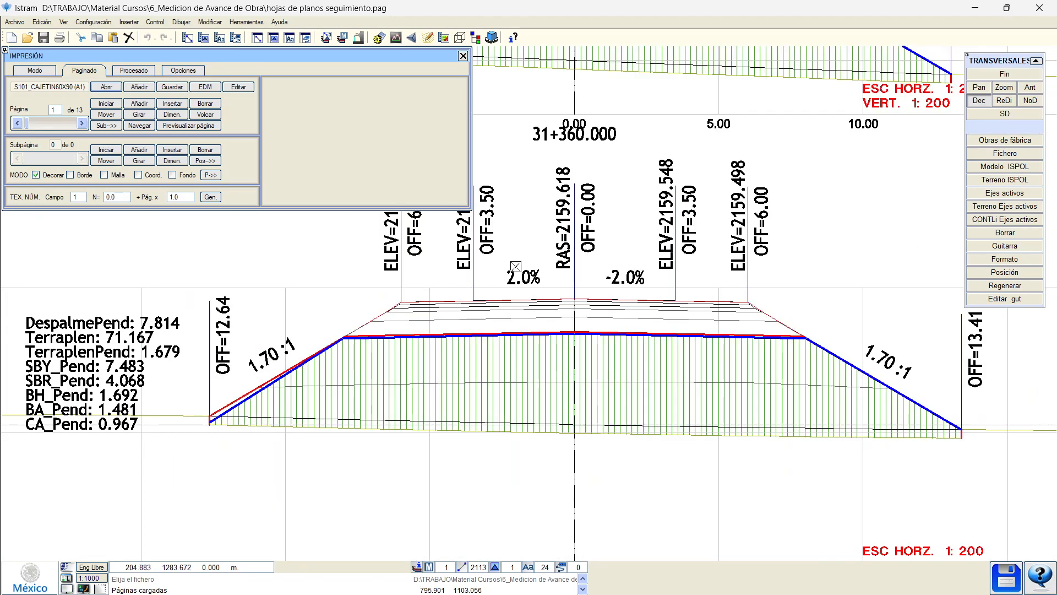
middle_drag(516, 266, 477, 494)
middle_drag(496, 321, 487, 484)
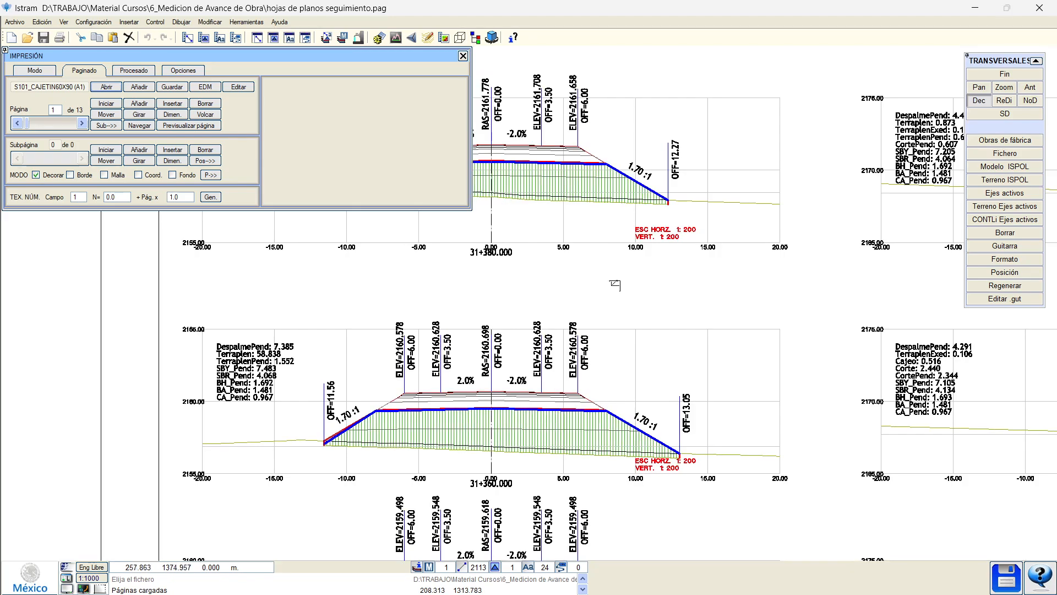
middle_drag(899, 201, 361, 291)
scroll(371, 287, down, 2)
middle_drag(766, 355, 163, 319)
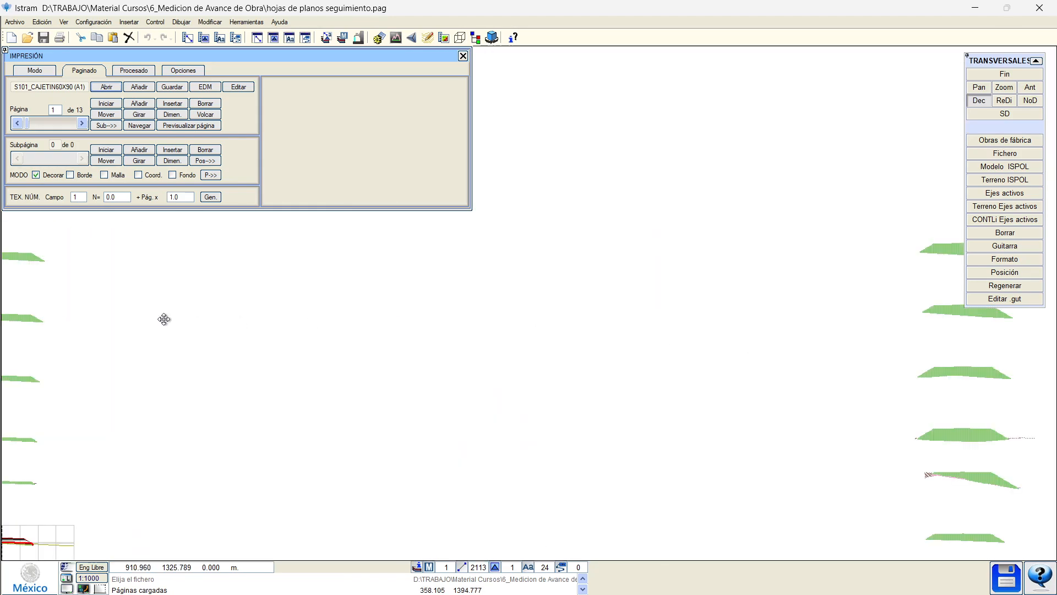
scroll(242, 312, down, 2)
scroll(772, 361, up, 1)
scroll(773, 362, up, 3)
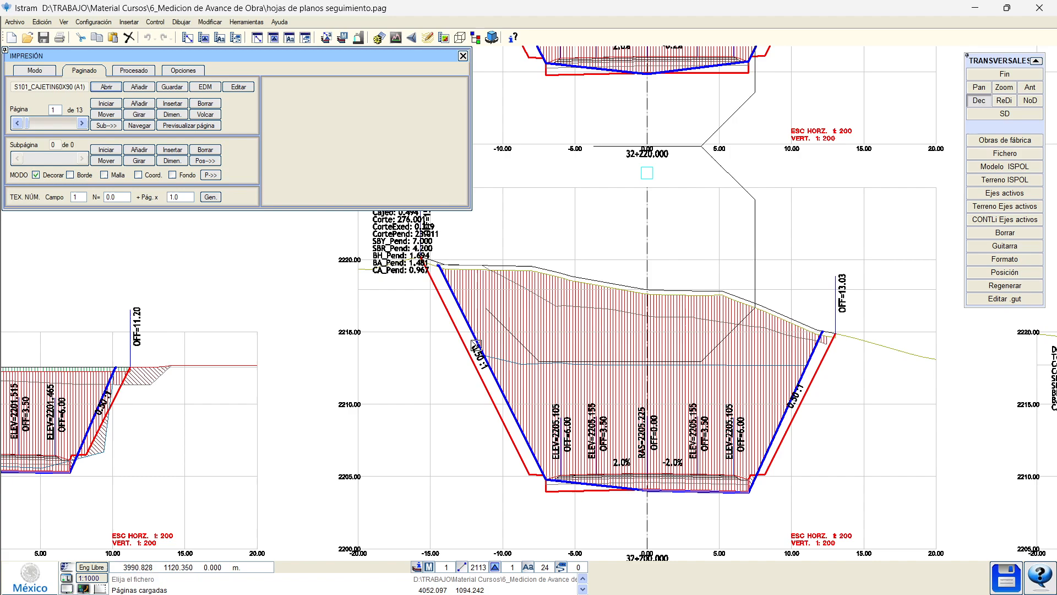
scroll(493, 354, down, 1)
scroll(578, 408, up, 5)
Inspect section 32+200's base and further sheets, including section 32+500.
mouse_move(820, 312)
middle_down()
mouse_move(286, 427)
mouse_move(379, 422)
middle_up()
scroll(409, 378, up, 2)
scroll(469, 405, down, 3)
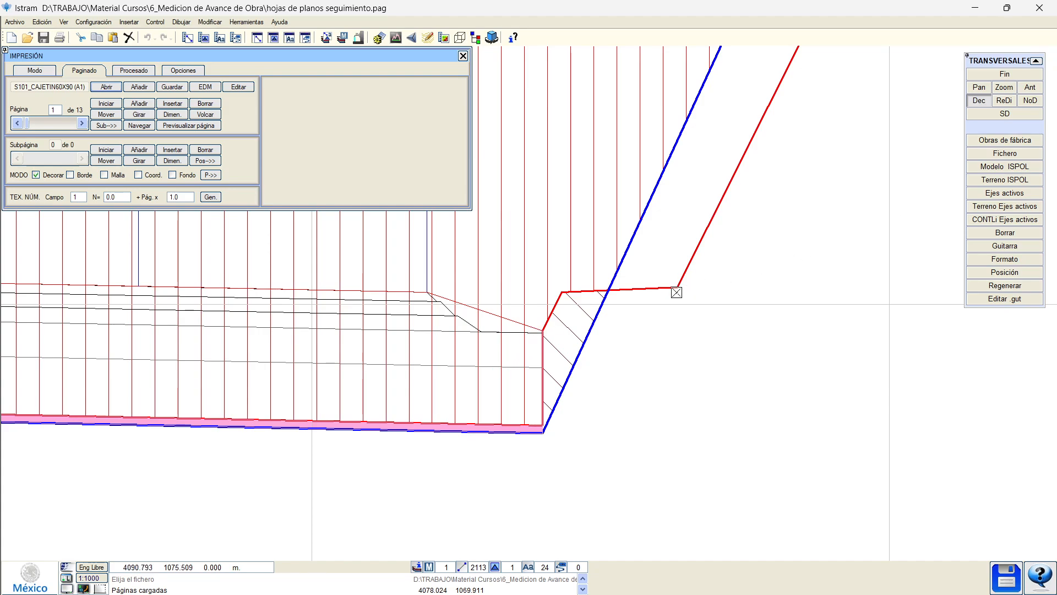
middle_drag(677, 293, 545, 381)
scroll(545, 381, down, 1)
scroll(685, 279, down, 1)
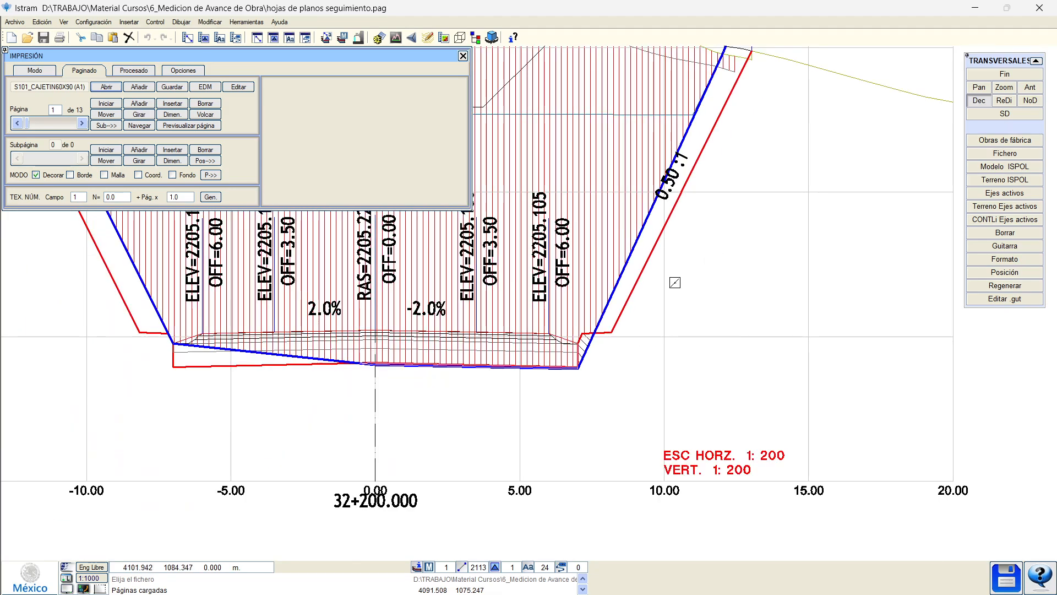
scroll(611, 350, up, 3)
middle_drag(409, 308, 619, 347)
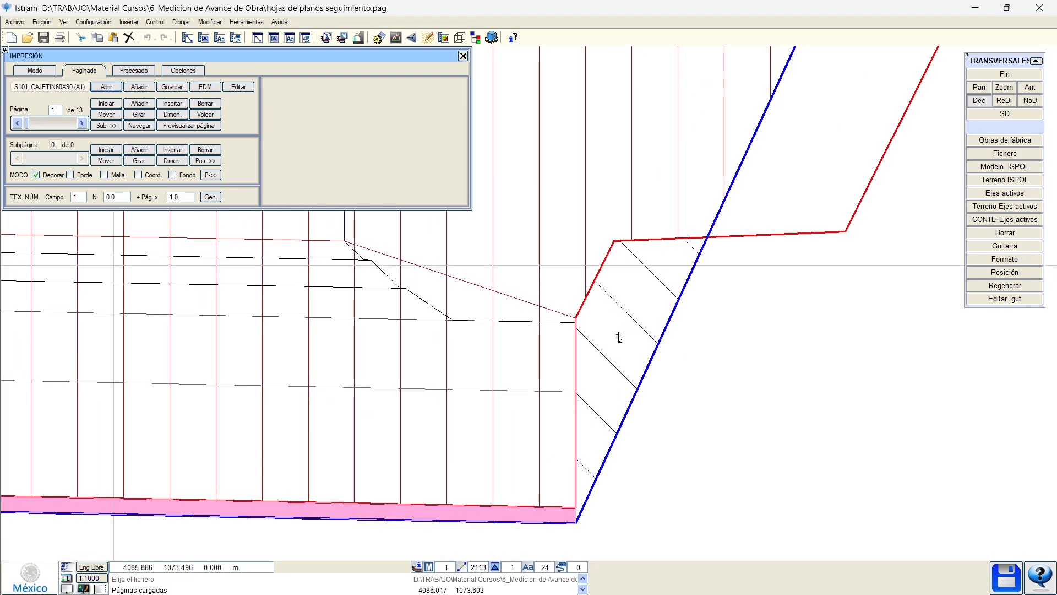
scroll(618, 335, down, 3)
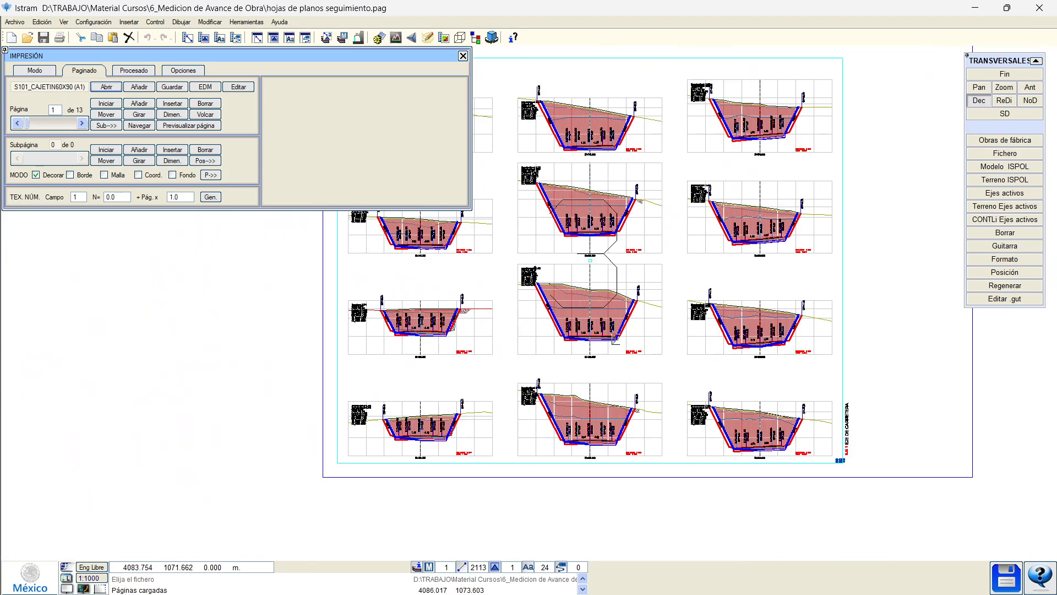
scroll(565, 295, up, 1)
middle_drag(528, 307, 257, 319)
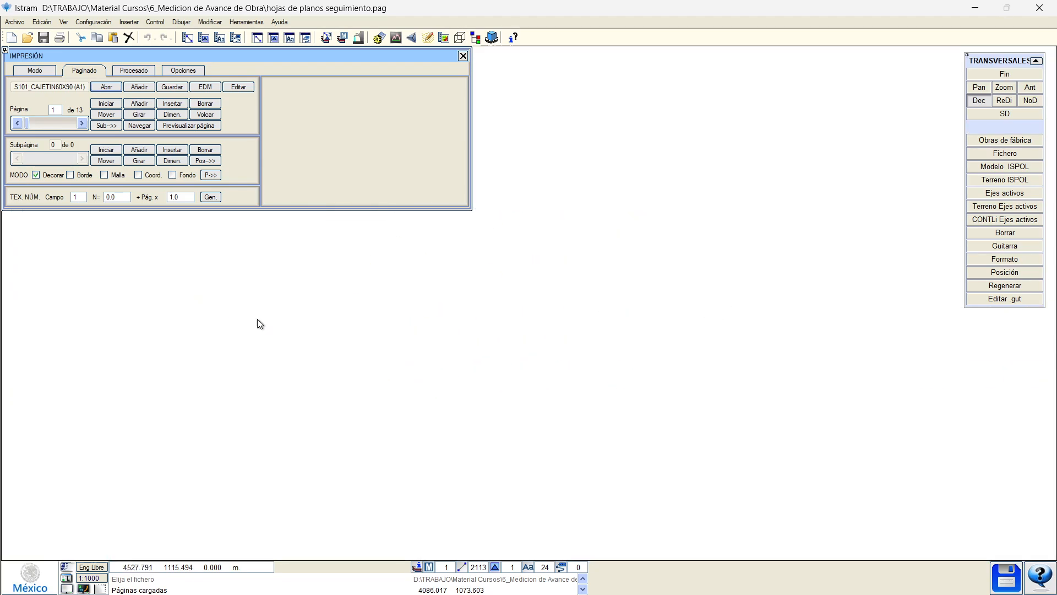
scroll(727, 331, down, 1)
scroll(636, 297, up, 1)
scroll(647, 284, up, 3)
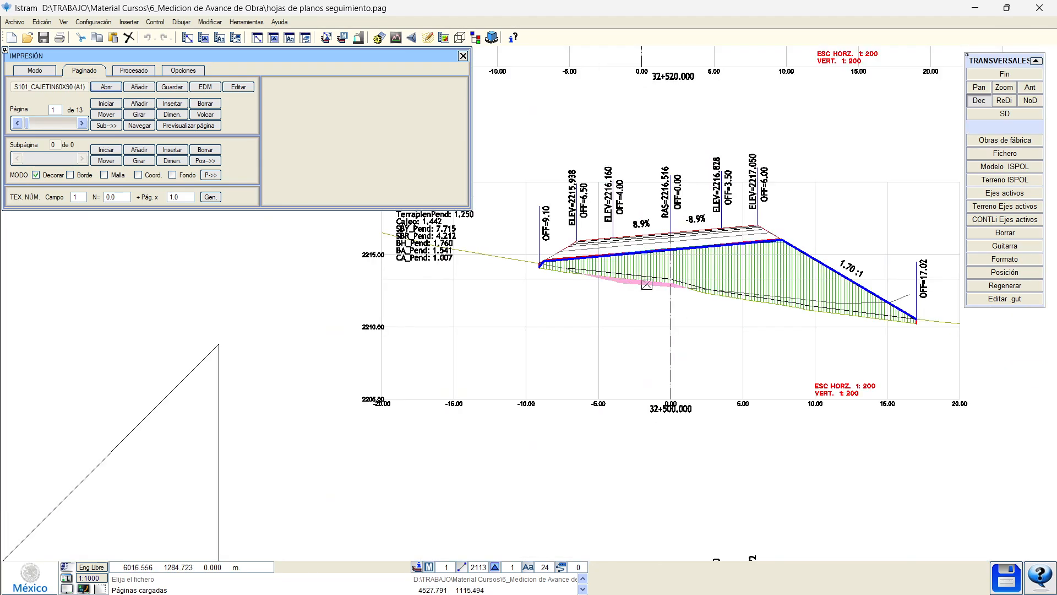
scroll(647, 285, up, 2)
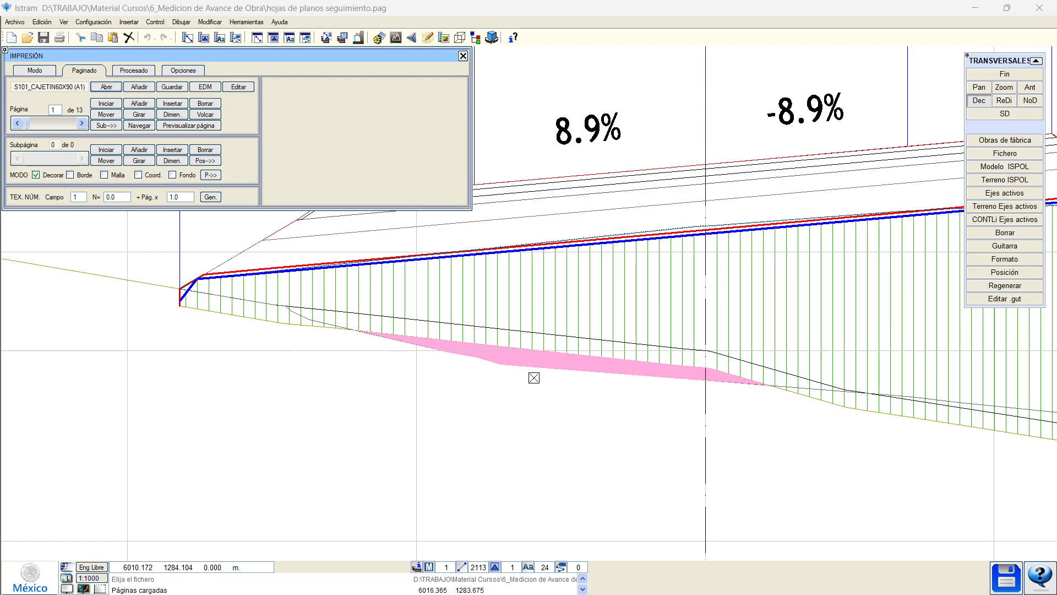
scroll(528, 430, down, 2)
scroll(548, 413, down, 1)
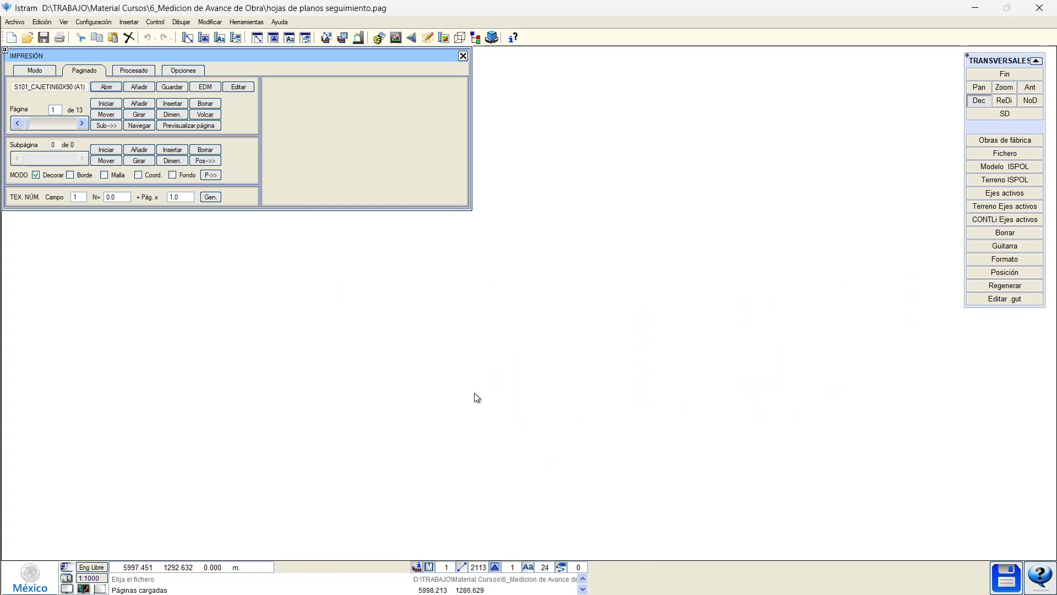
scroll(342, 396, down, 1)
scroll(543, 422, down, 1)
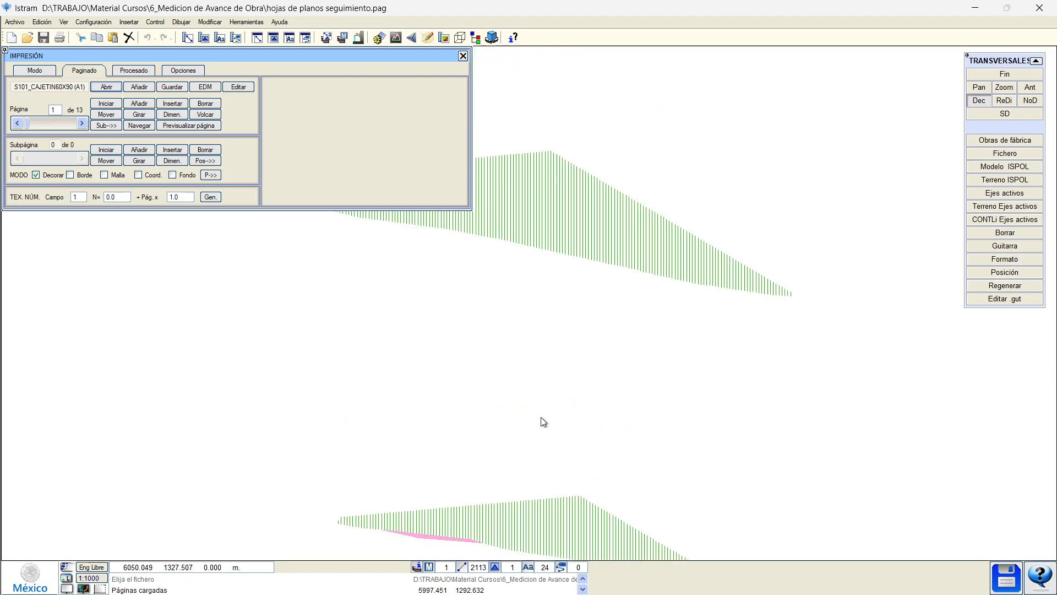
scroll(458, 293, down, 1)
scroll(452, 410, up, 2)
scroll(172, 359, up, 2)
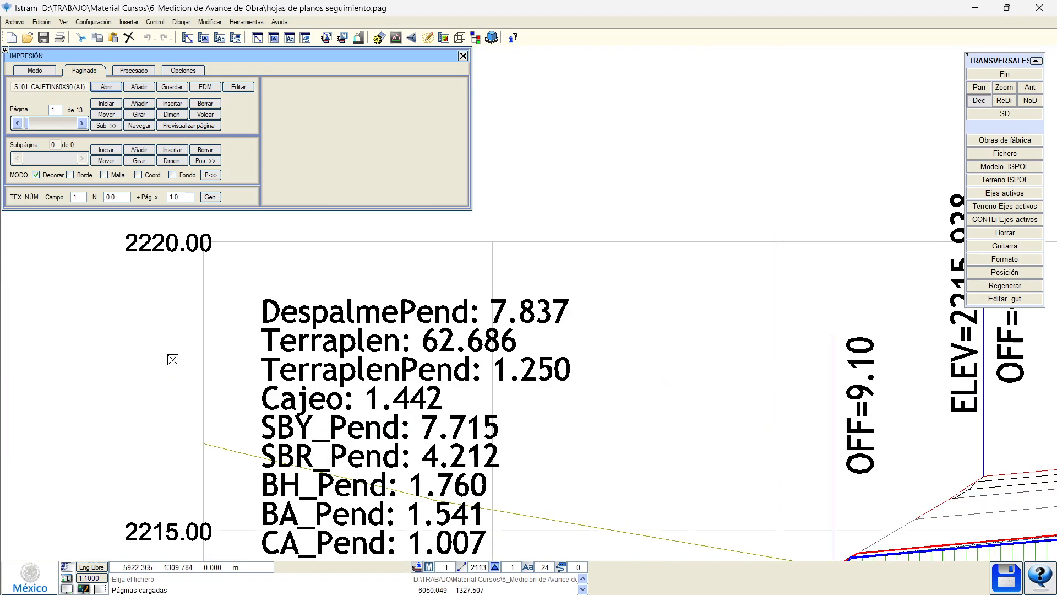
scroll(302, 393, up, 1)
scroll(337, 382, down, 2)
scroll(391, 323, down, 1)
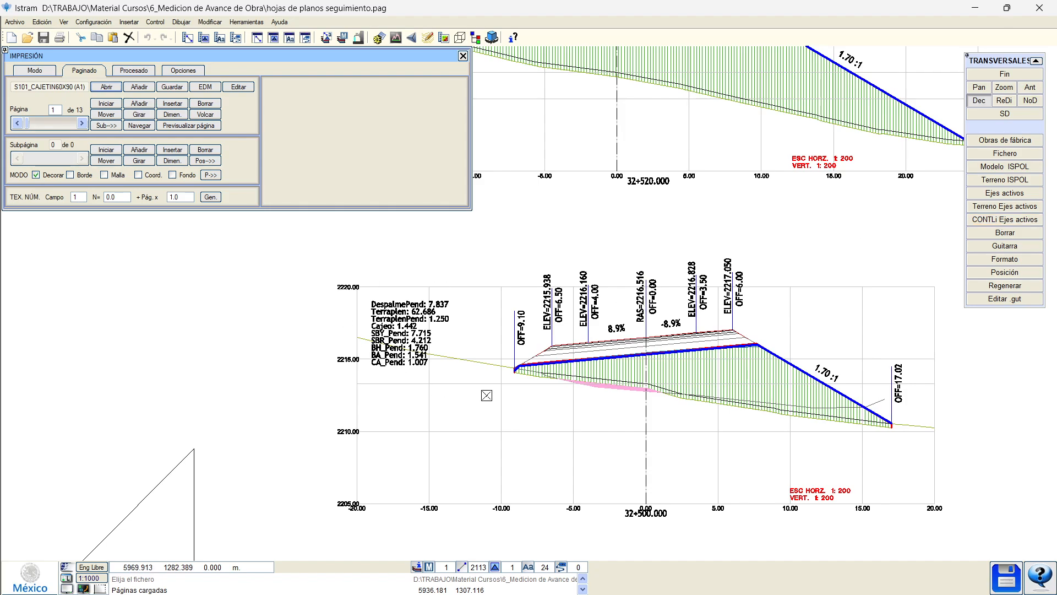
scroll(356, 462, up, 1)
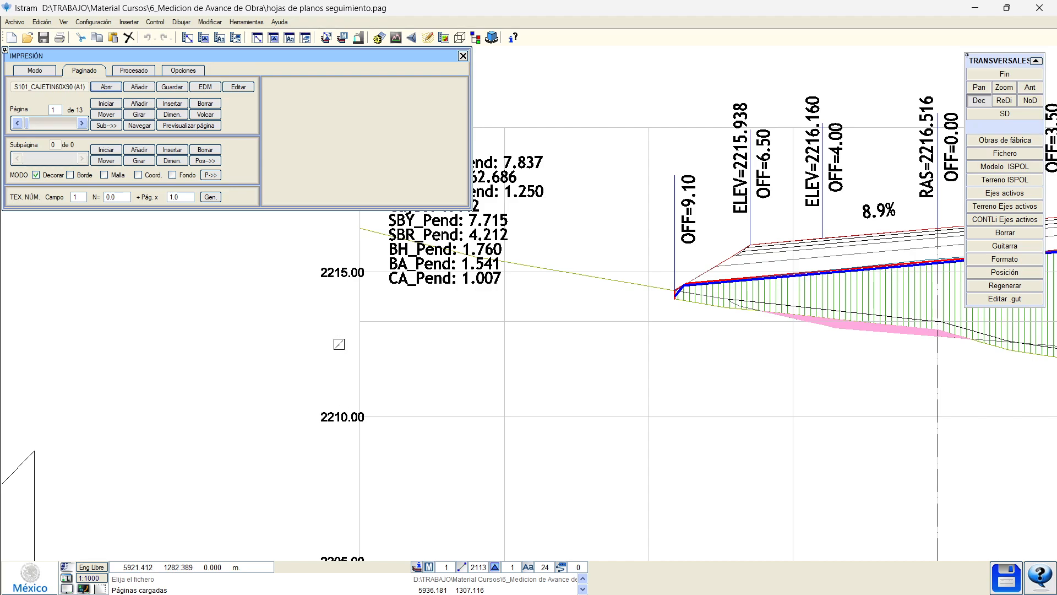
scroll(342, 318, down, 3)
scroll(334, 353, up, 3)
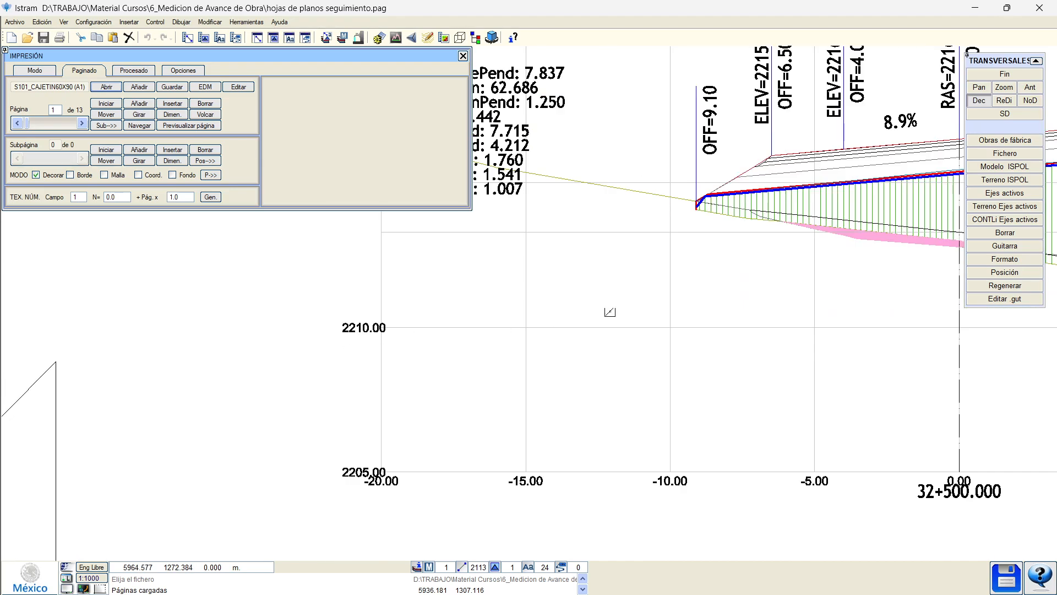
scroll(610, 312, down, 1)
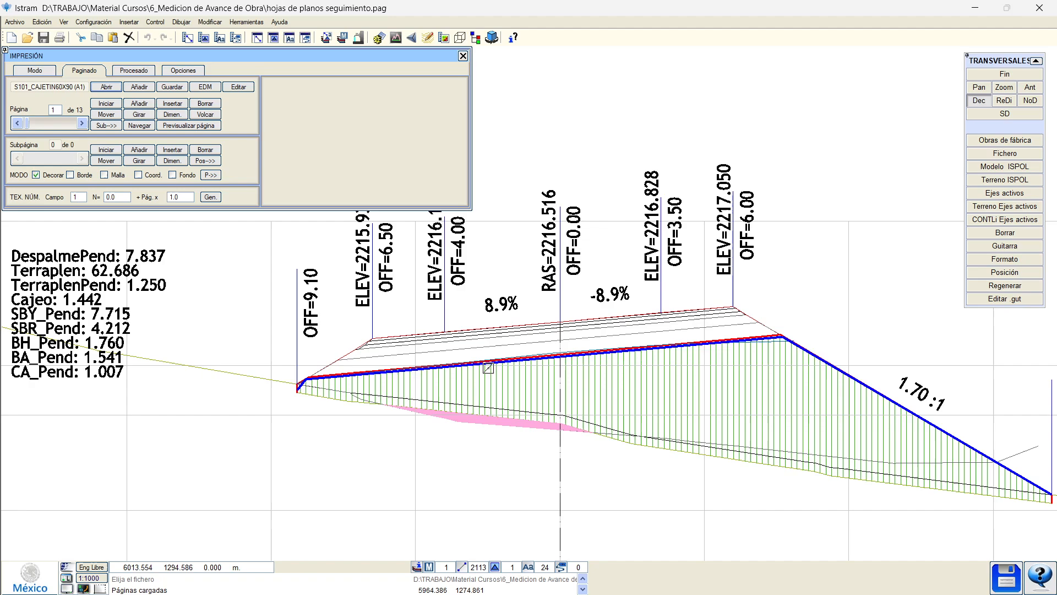
scroll(341, 357, up, 3)
scroll(504, 362, down, 3)
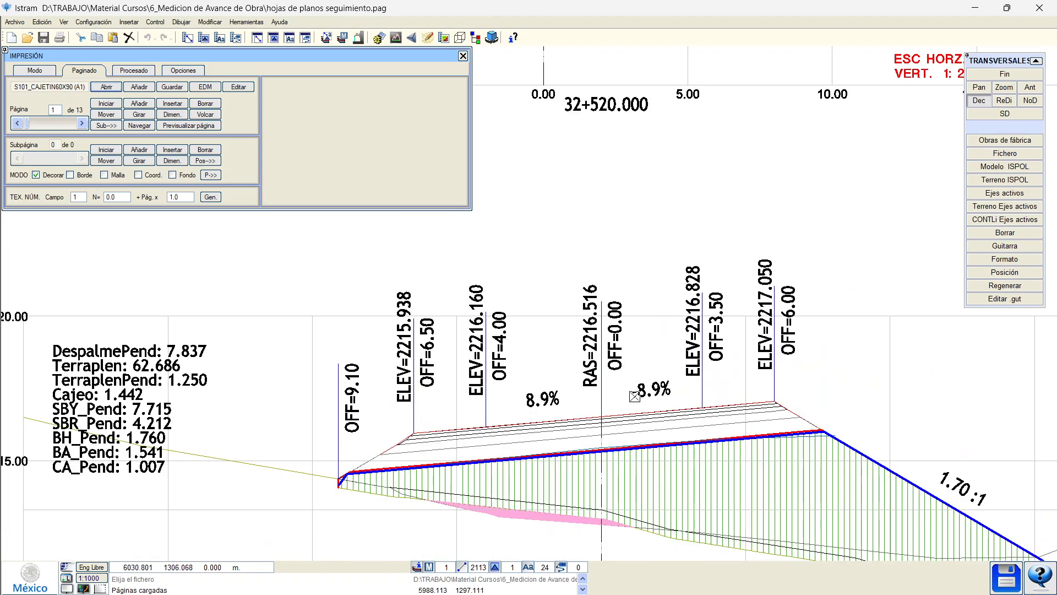
scroll(760, 395, up, 2)
scroll(617, 367, down, 3)
scroll(511, 314, down, 1)
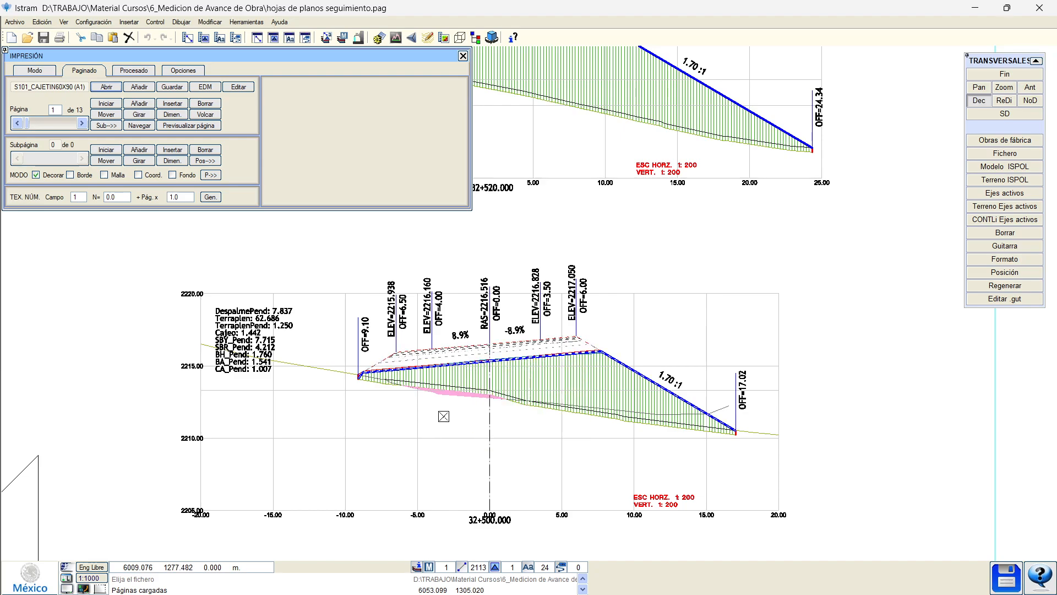
Plot every page from Procesado to a PDF named segol, then go back to Paginado.
click(134, 70)
click(208, 89)
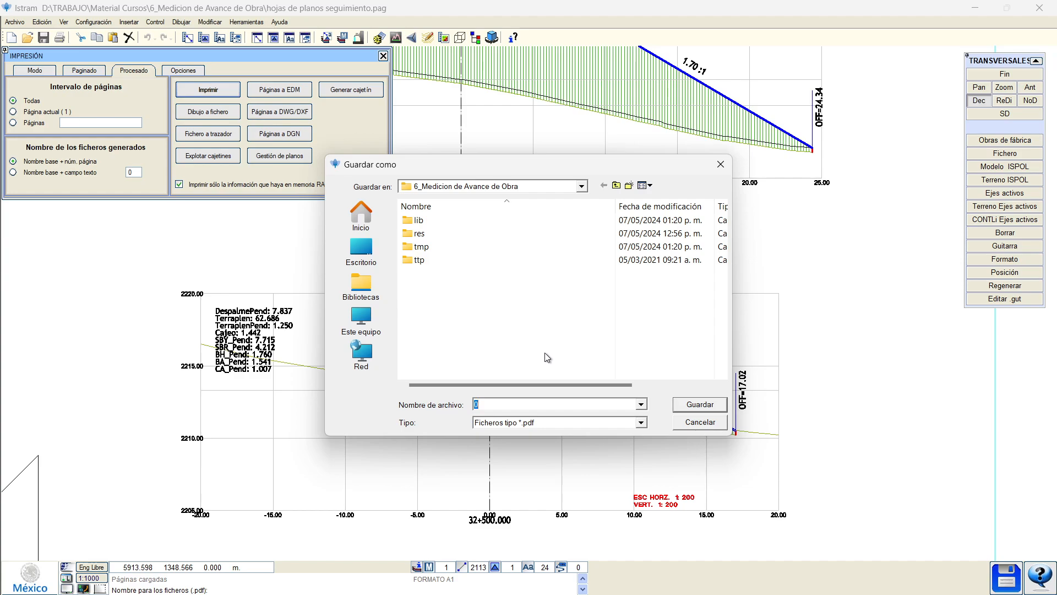
text(segol)
key(Return)
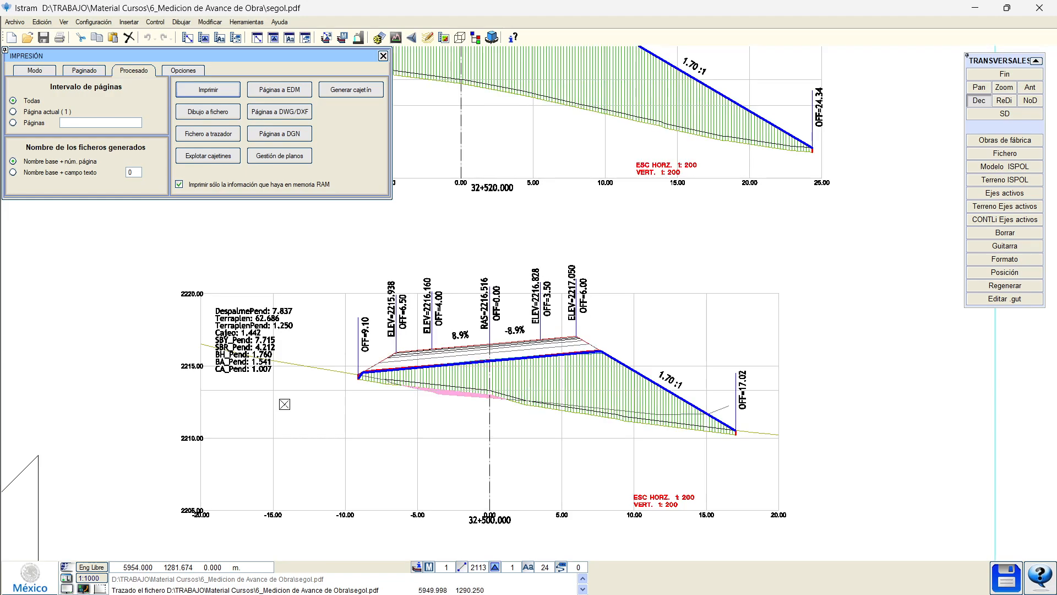
click(82, 71)
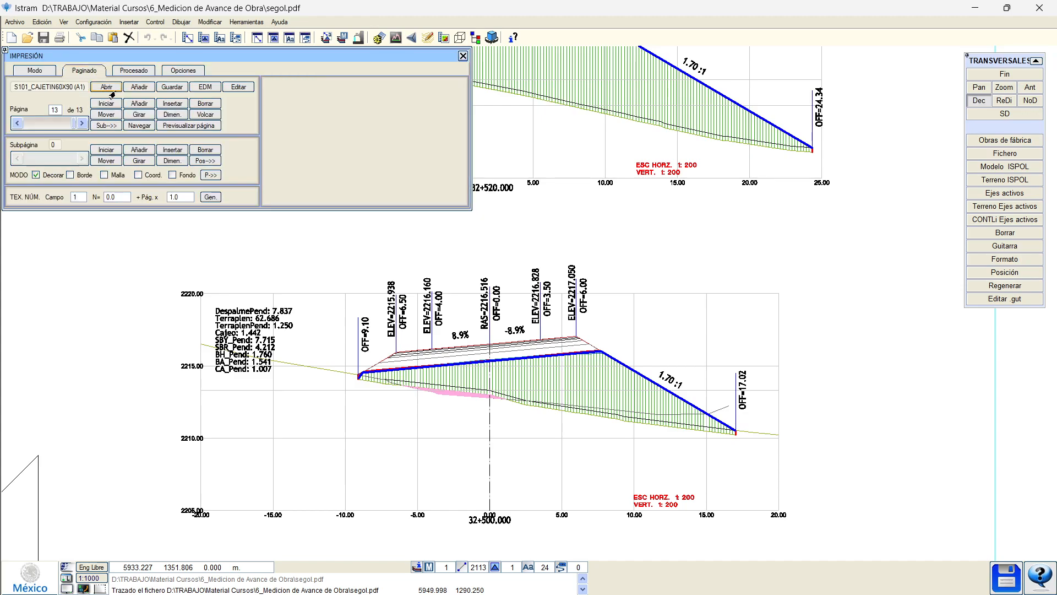
Launch File Explorer and open segol.pdf from the course folder in Nuance Power PDF.
click(15, 22)
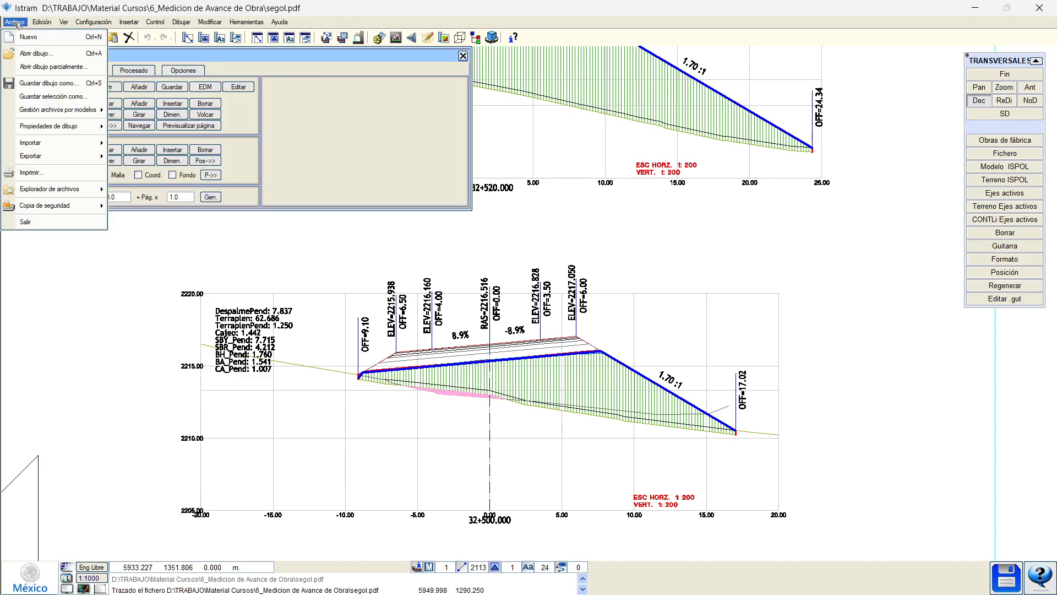
click(131, 191)
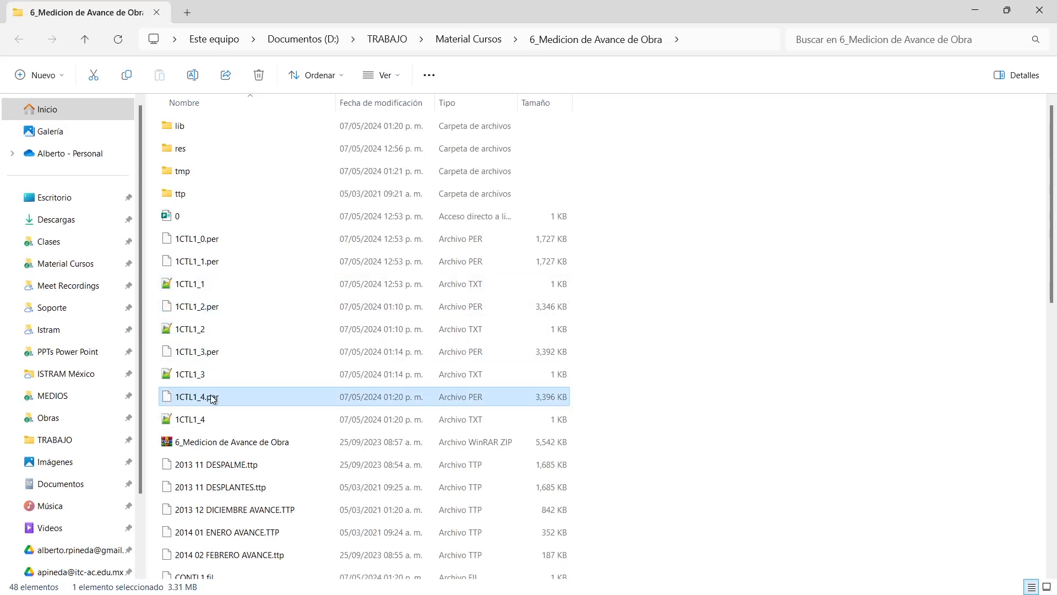
scroll(215, 392, down, 6)
click(198, 455)
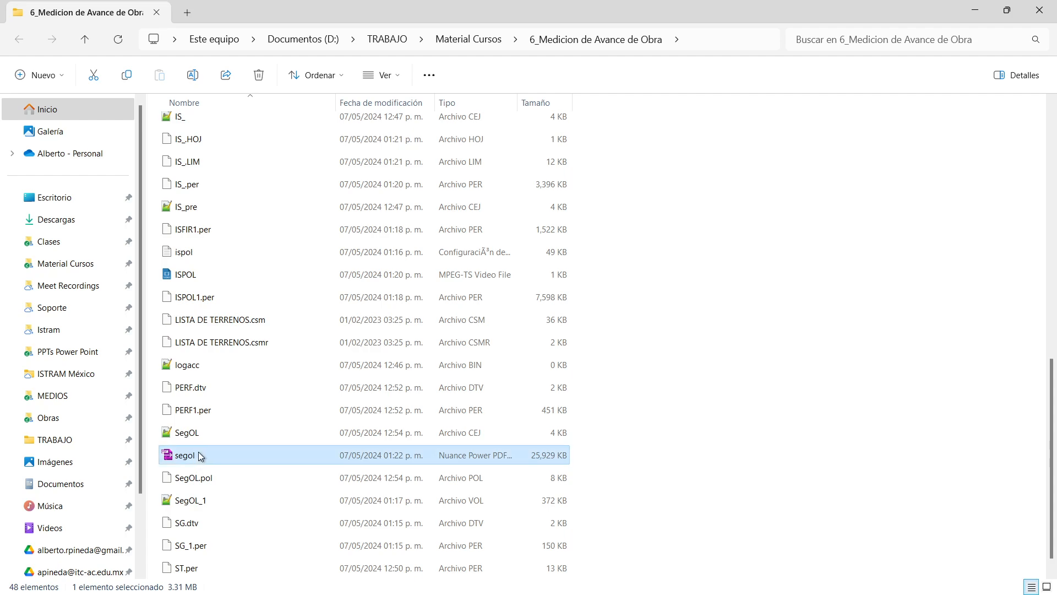
double_click(210, 458)
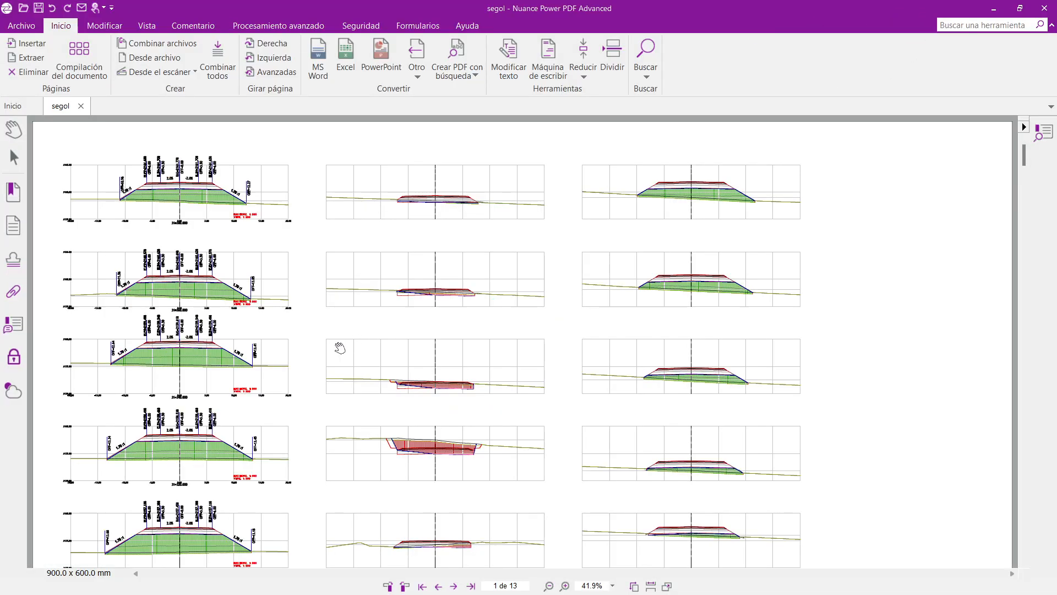
Zoom in and center a labelled cross-section on the first sheet.
ctrl+scroll(719, 316, up, 3)
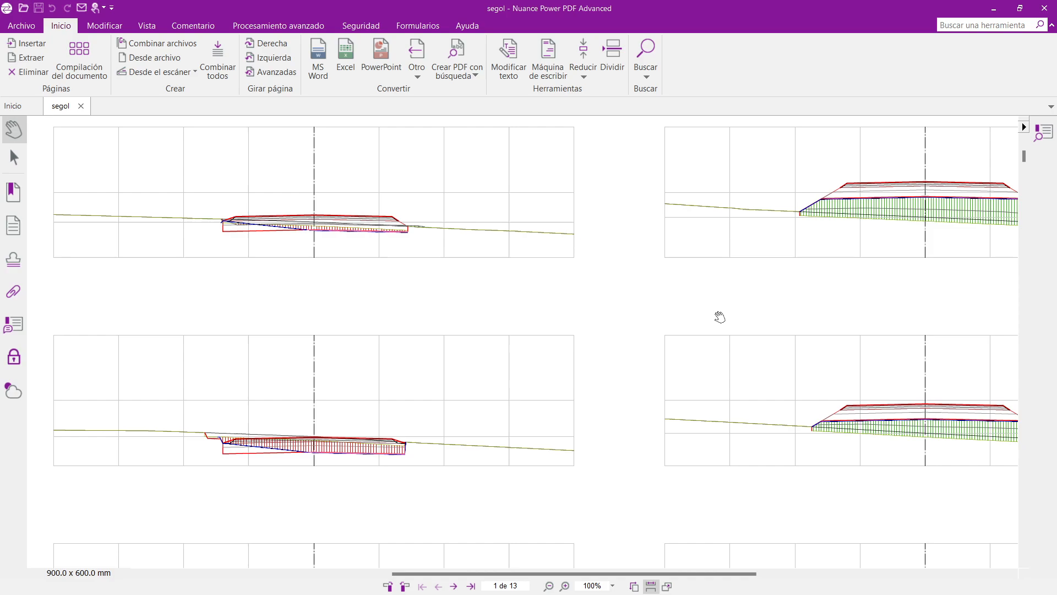
drag(871, 316, 488, 335)
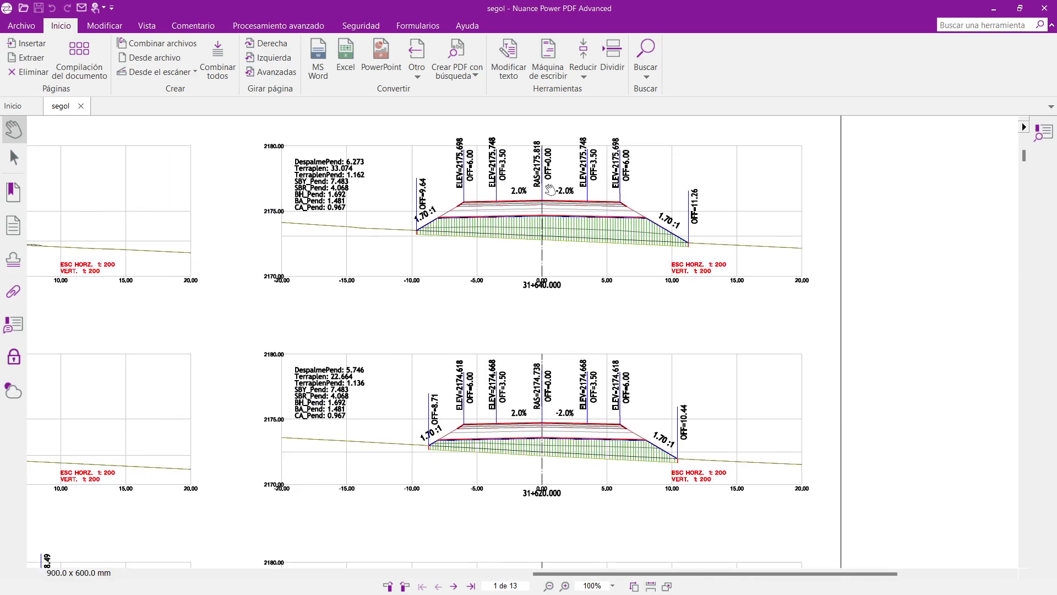
ctrl+scroll(549, 190, up, 1)
drag(525, 234, 481, 329)
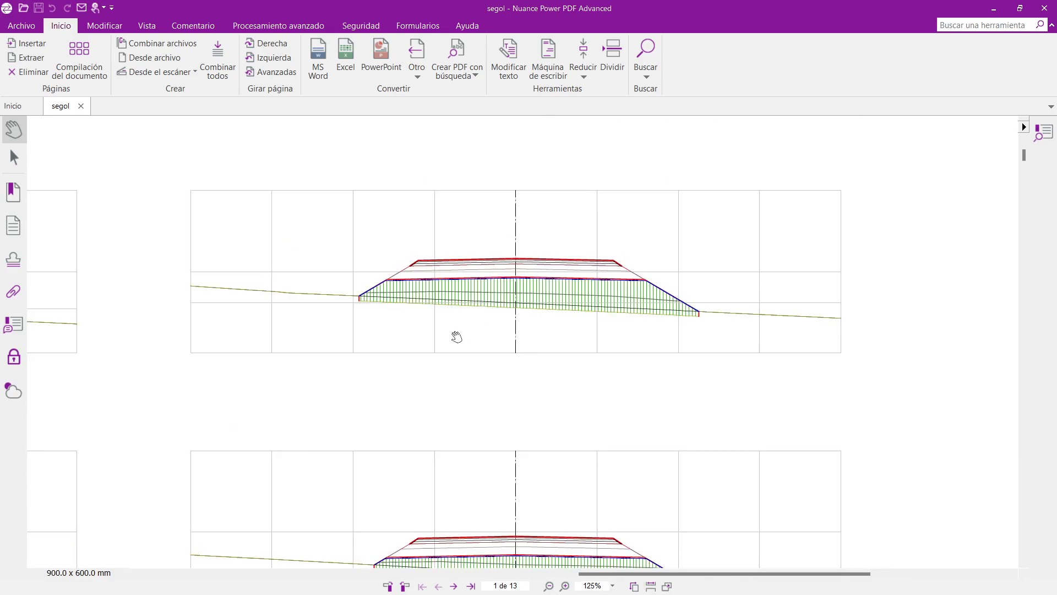
Check the 13-page, 900 × 600 mm document properties, then close the PDF viewer.
key(ctrl+d)
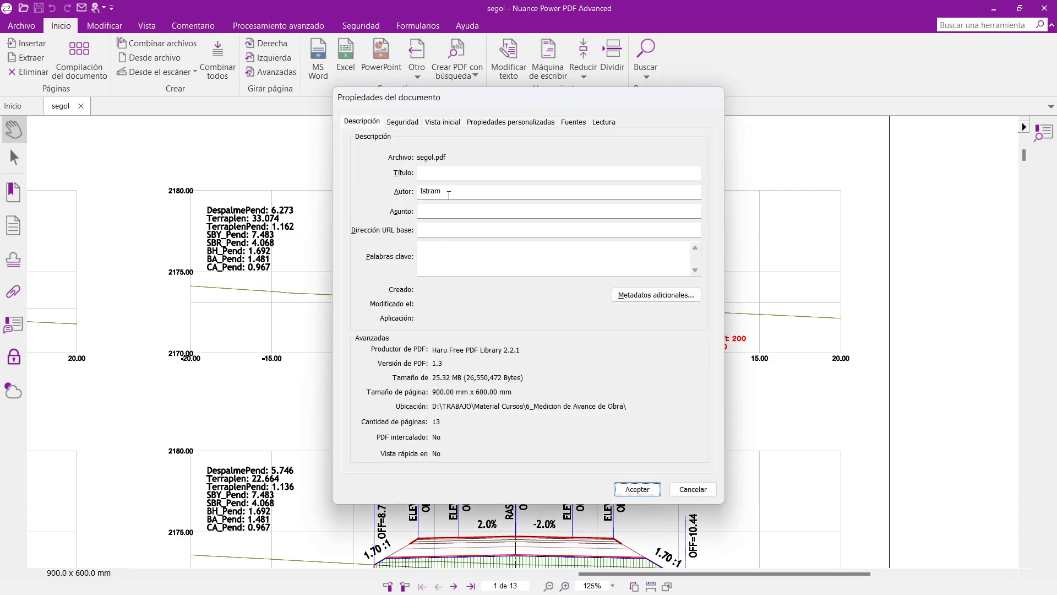
key(Escape)
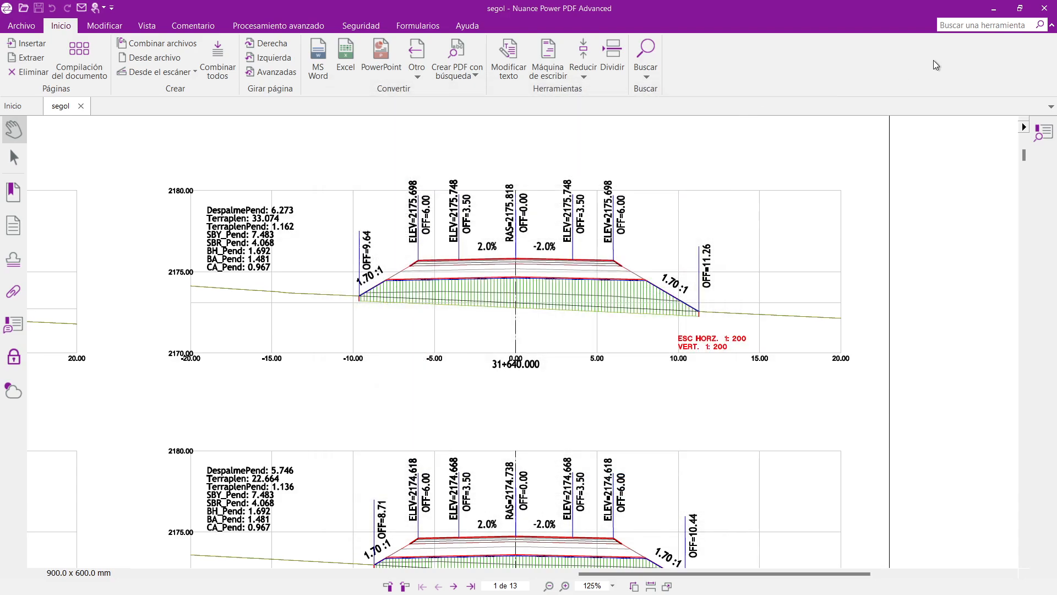
click(1044, 8)
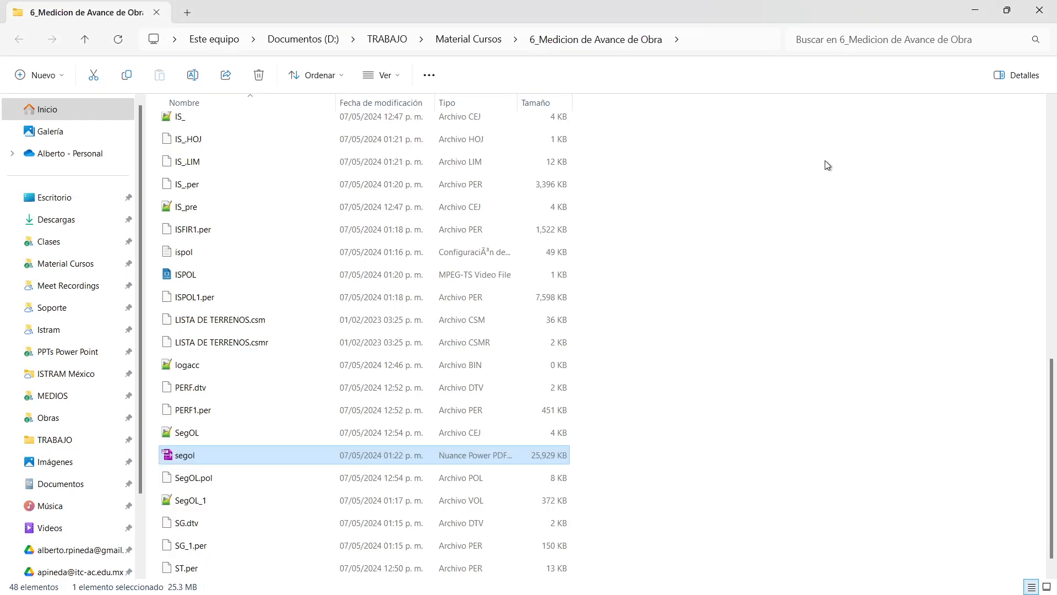
Back in Istram, load 1CTL1_4.per as axis 1's state in the tracking table and apply it.
key(alt+Tab)
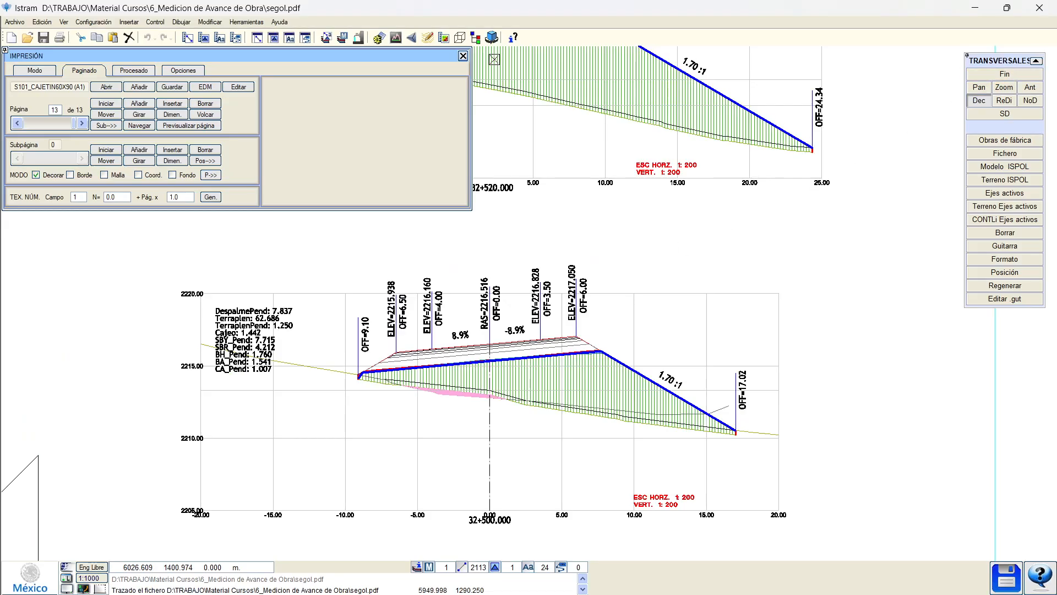
click(463, 55)
click(975, 75)
click(975, 75)
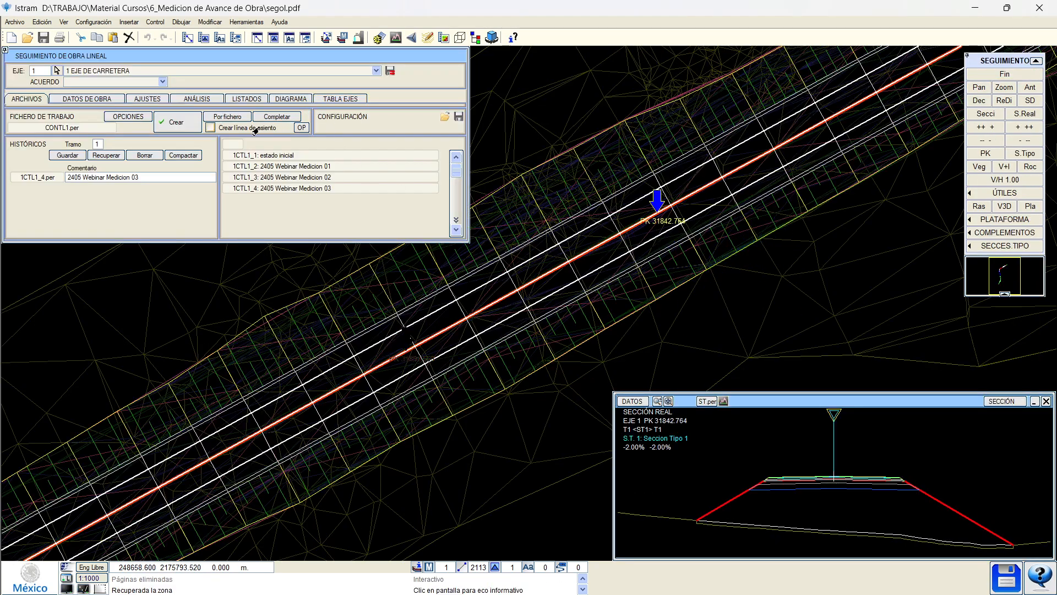
click(340, 99)
click(186, 149)
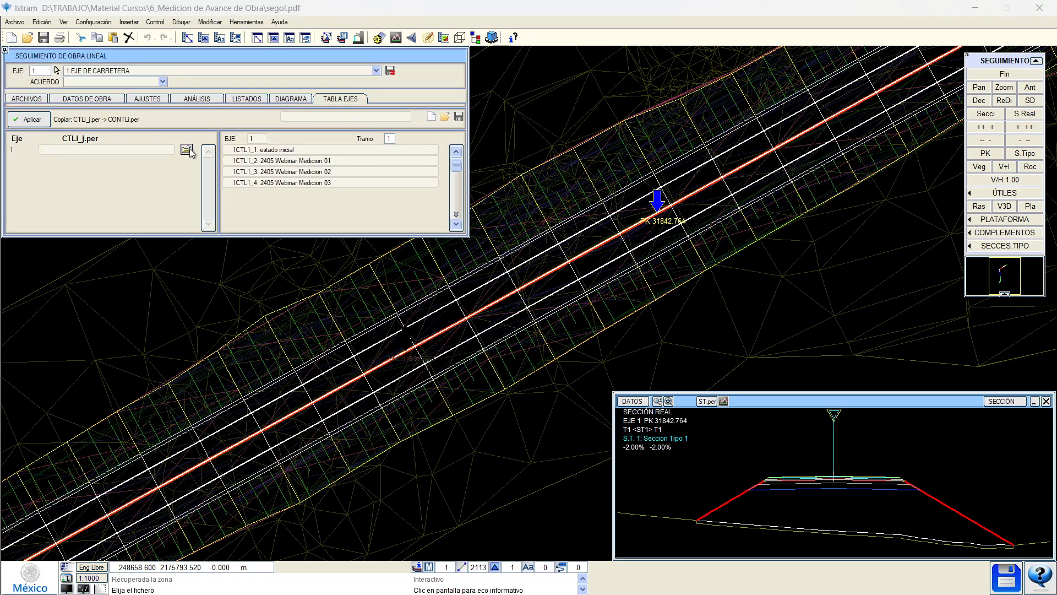
click(436, 286)
click(452, 326)
double_click(454, 326)
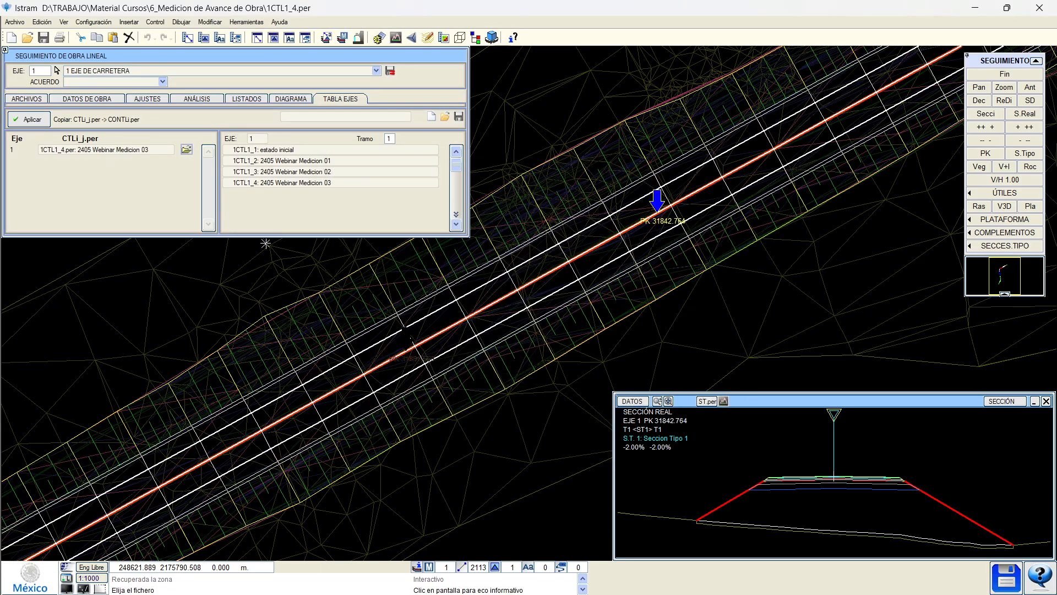
click(33, 122)
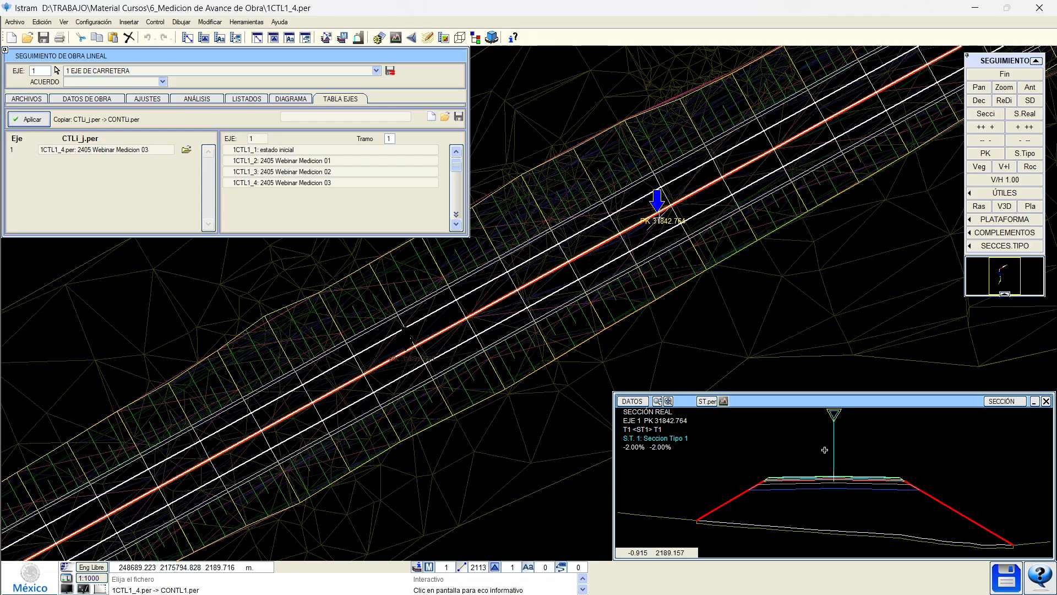
Check the natural terrain surface in the cross-section MDT surfaces control.
click(997, 74)
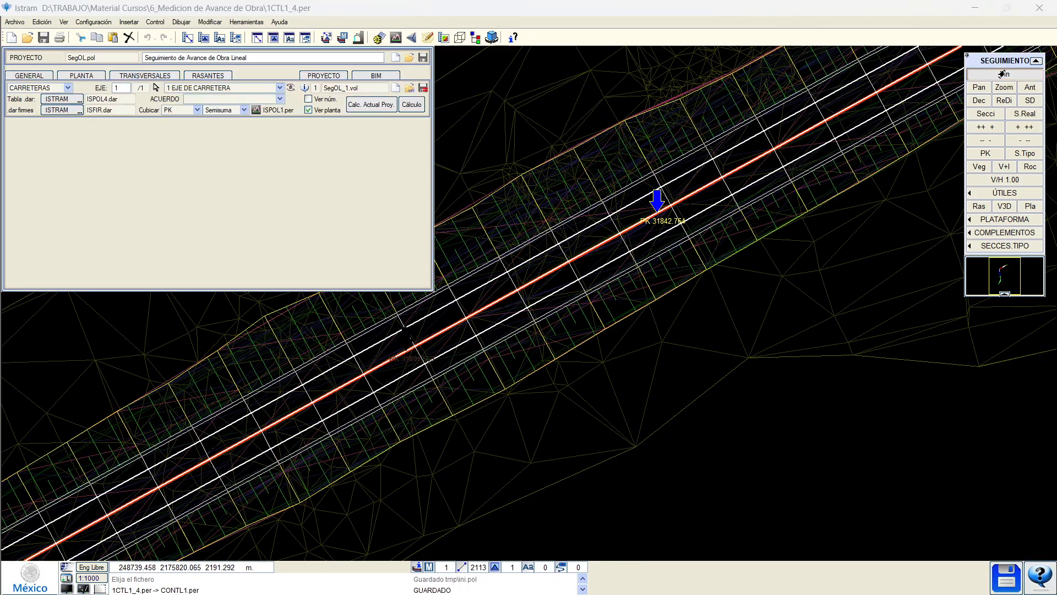
click(139, 79)
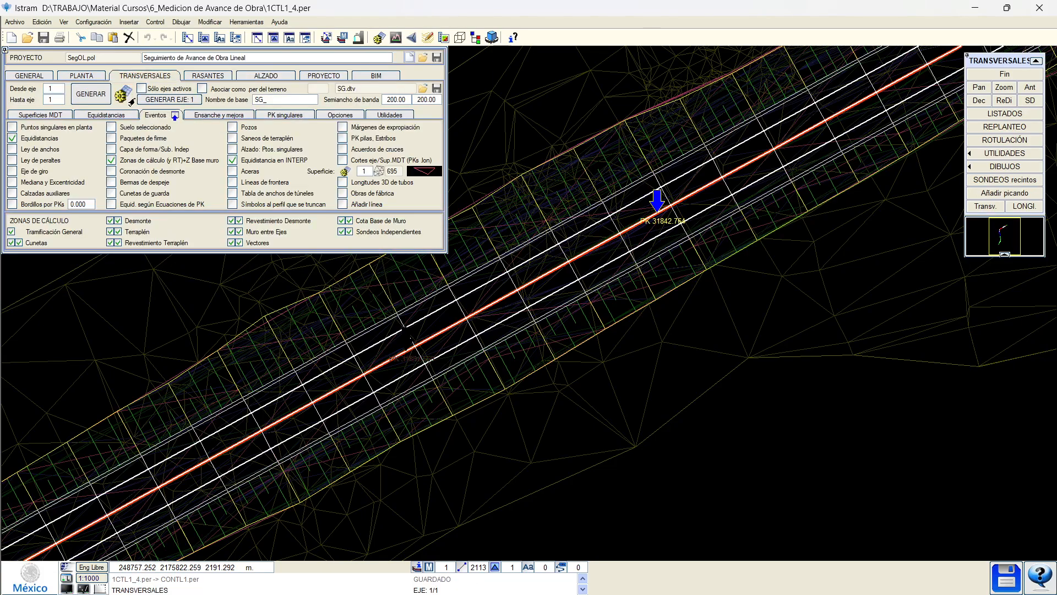
click(125, 93)
click(95, 83)
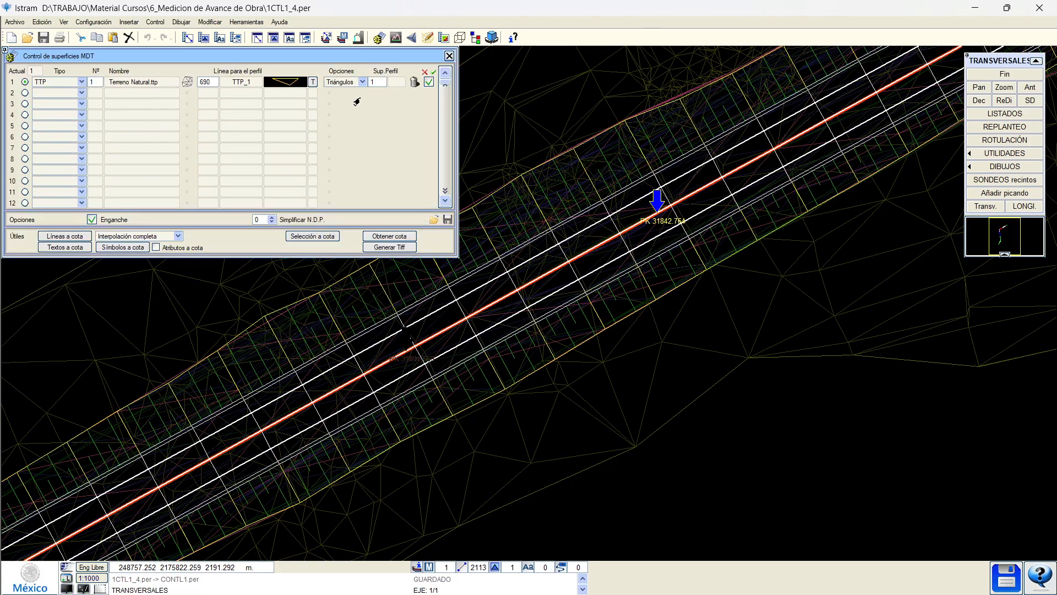
middle_drag(504, 268, 487, 319)
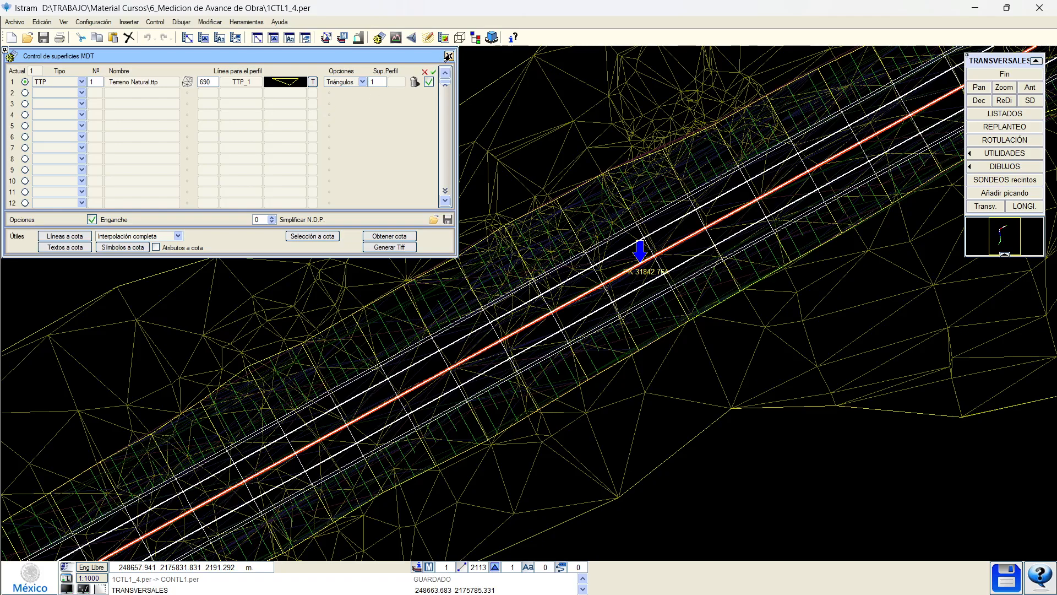
click(449, 56)
click(257, 81)
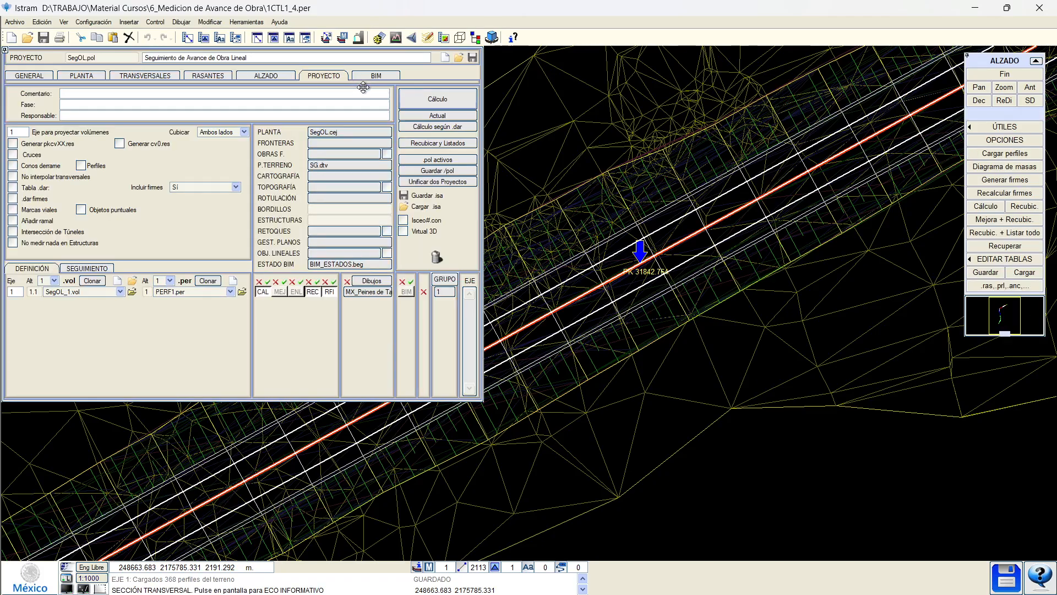
Select Obra in the BIM tree, include Seguimiento Obra Lineal, and generate the BIM project.
click(372, 77)
click(325, 76)
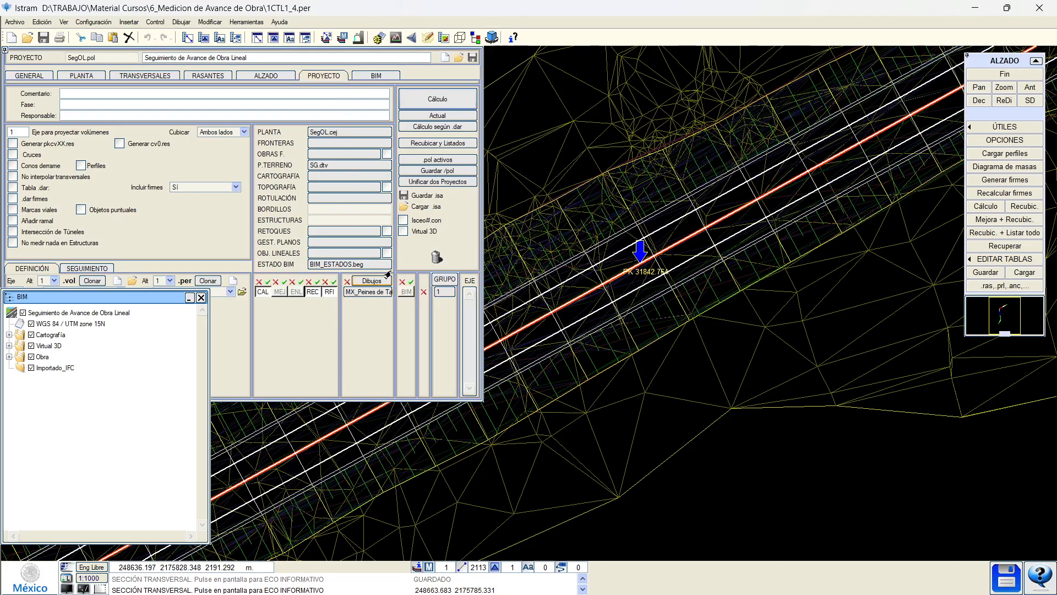
click(361, 76)
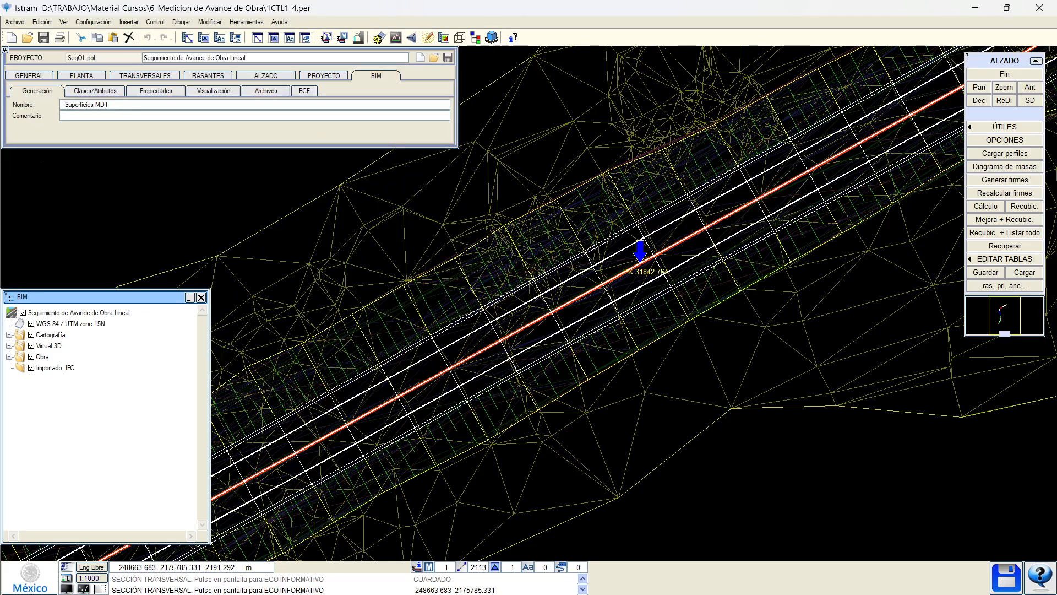
click(48, 356)
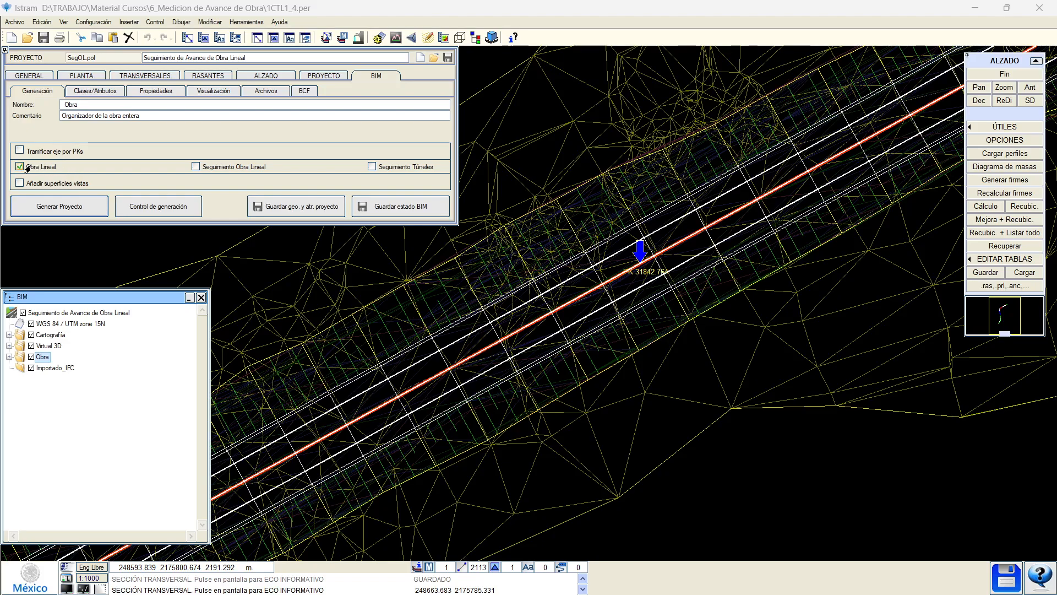
click(238, 167)
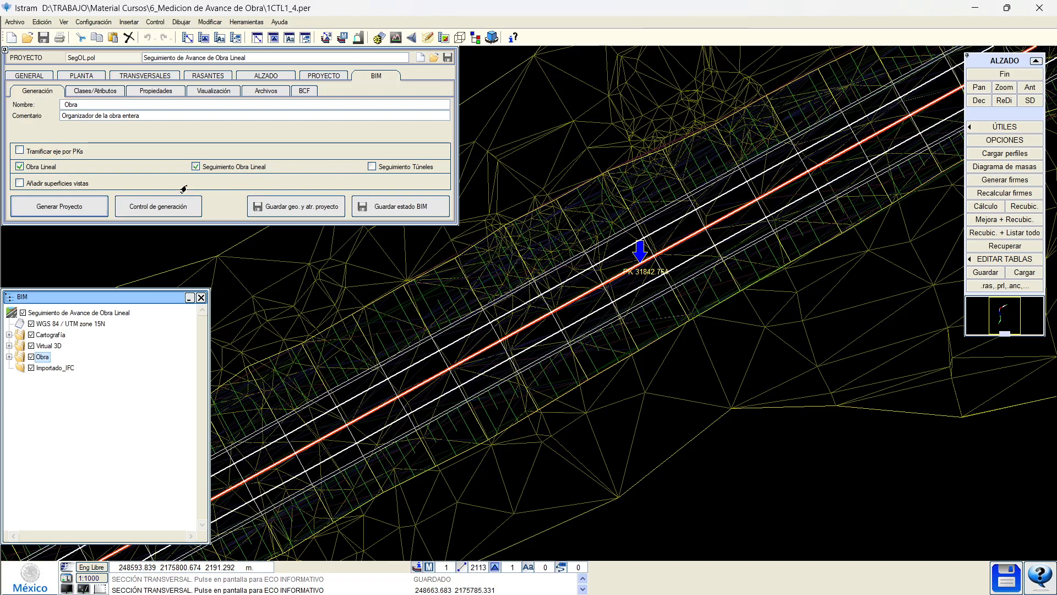
click(75, 211)
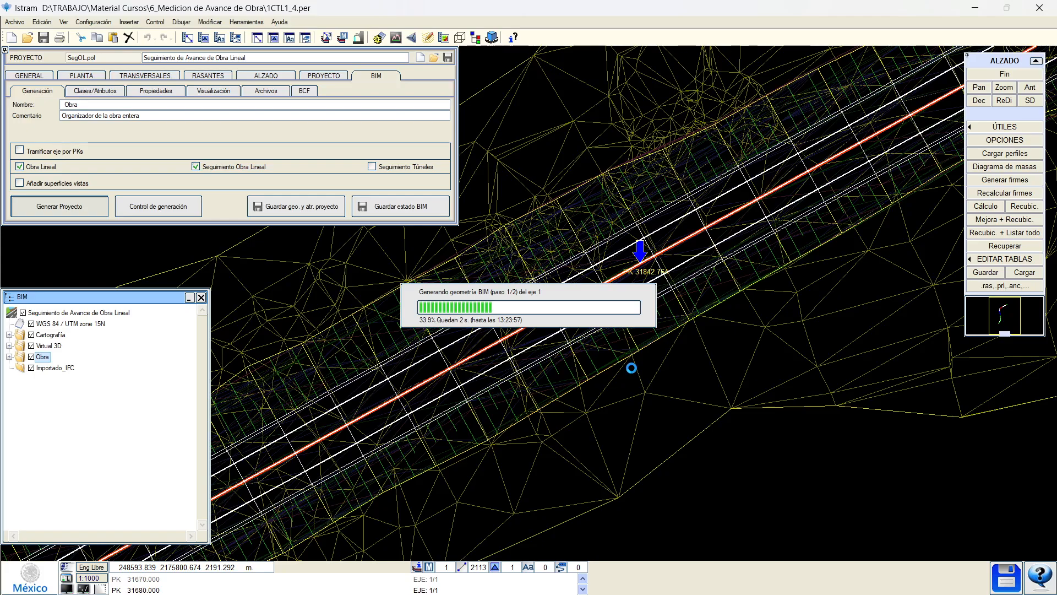
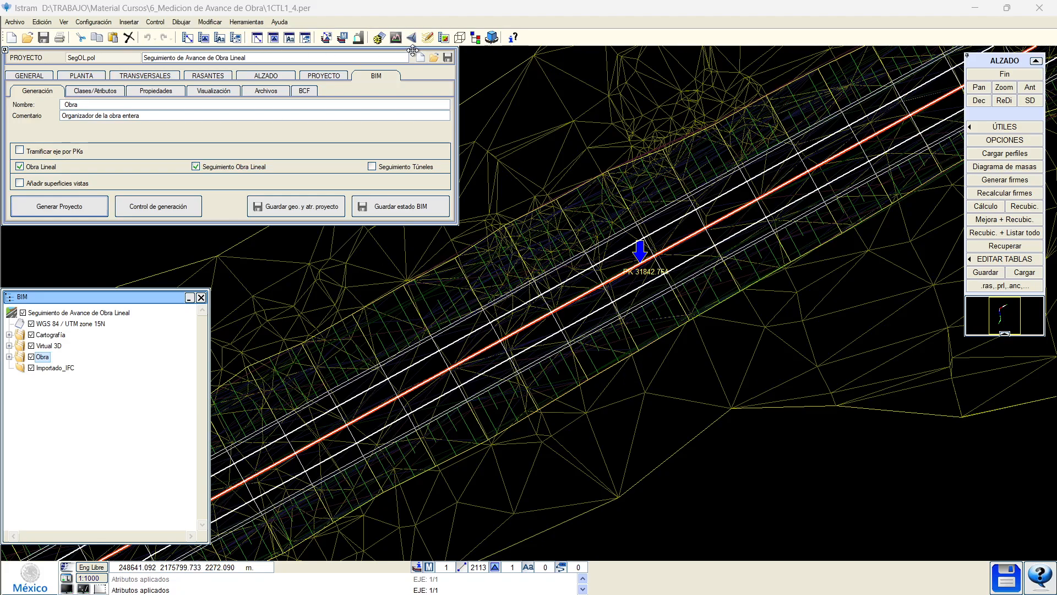
Open the Virtual 3D view and set row 1's MDT terrain surface type to TTP.
click(491, 38)
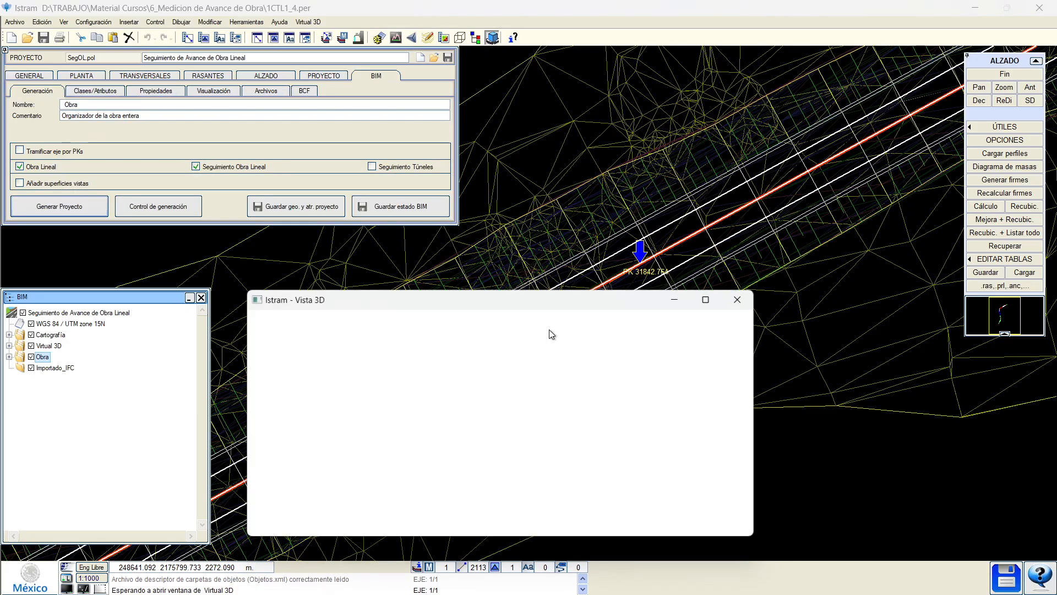
scroll(451, 438, up, 3)
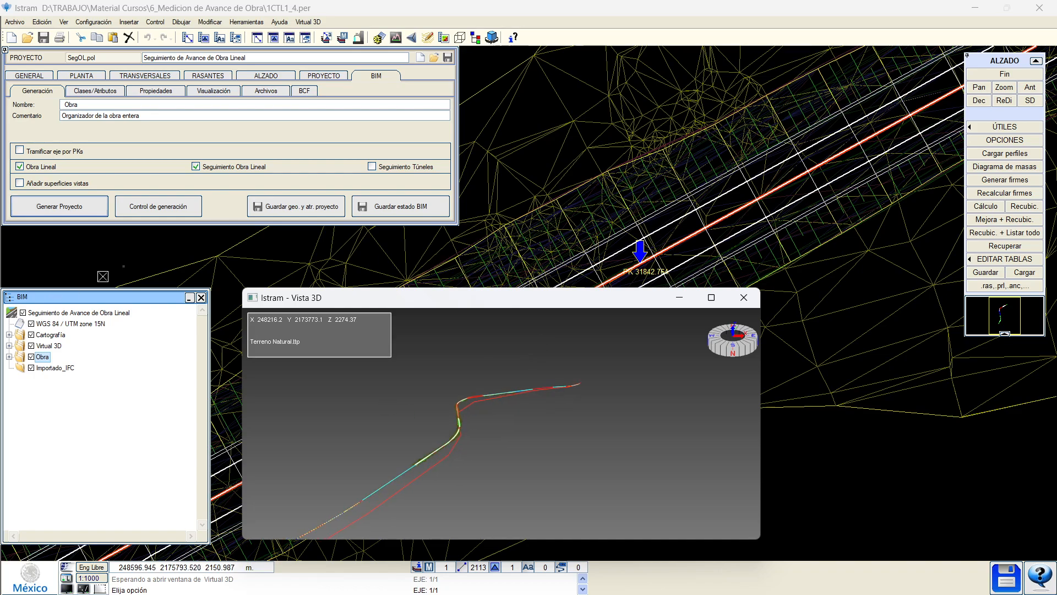
click(377, 46)
click(379, 38)
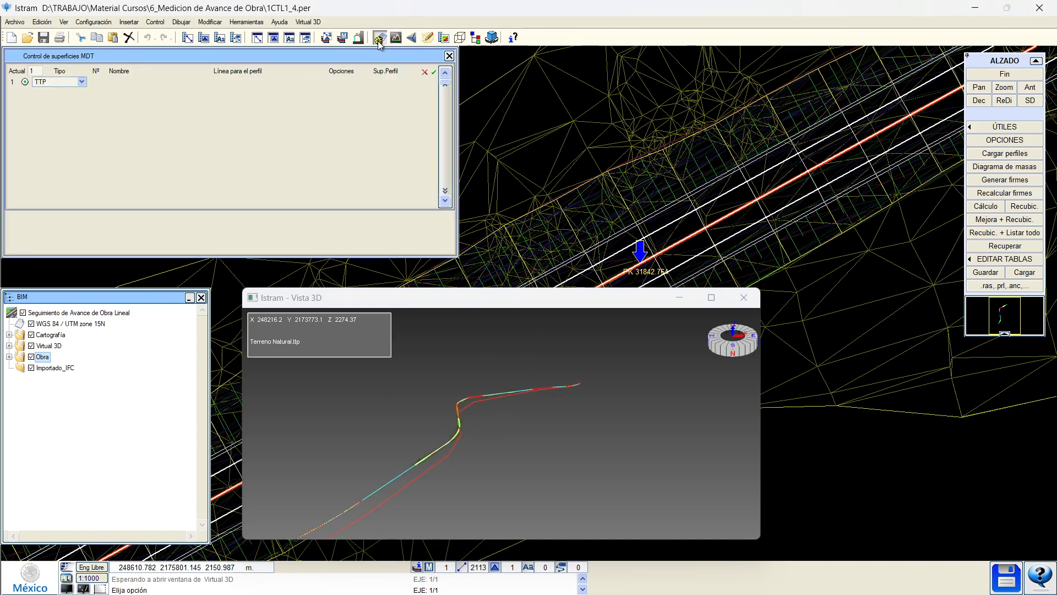
click(68, 83)
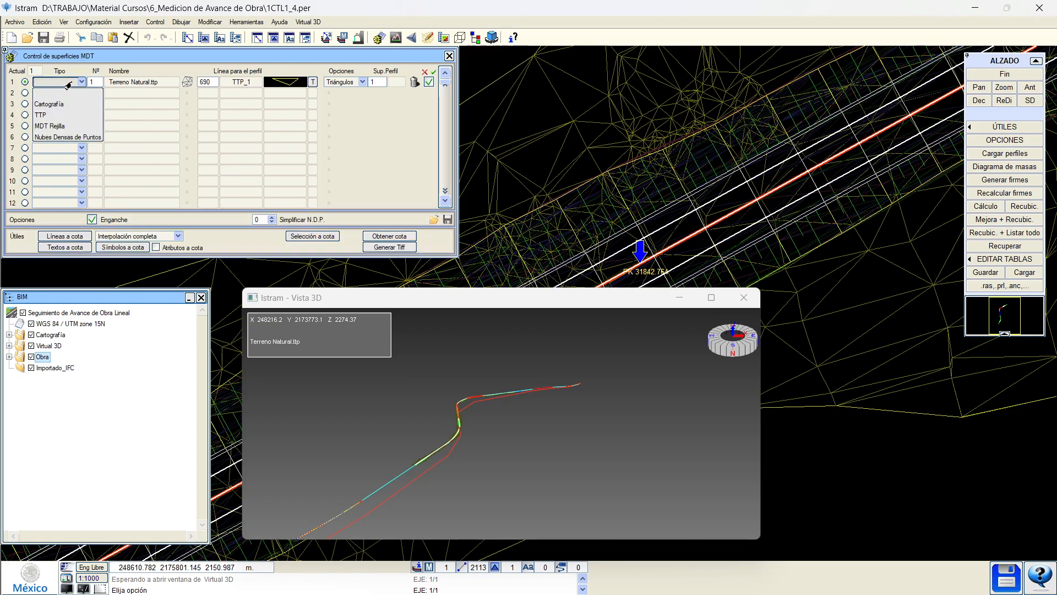
click(55, 114)
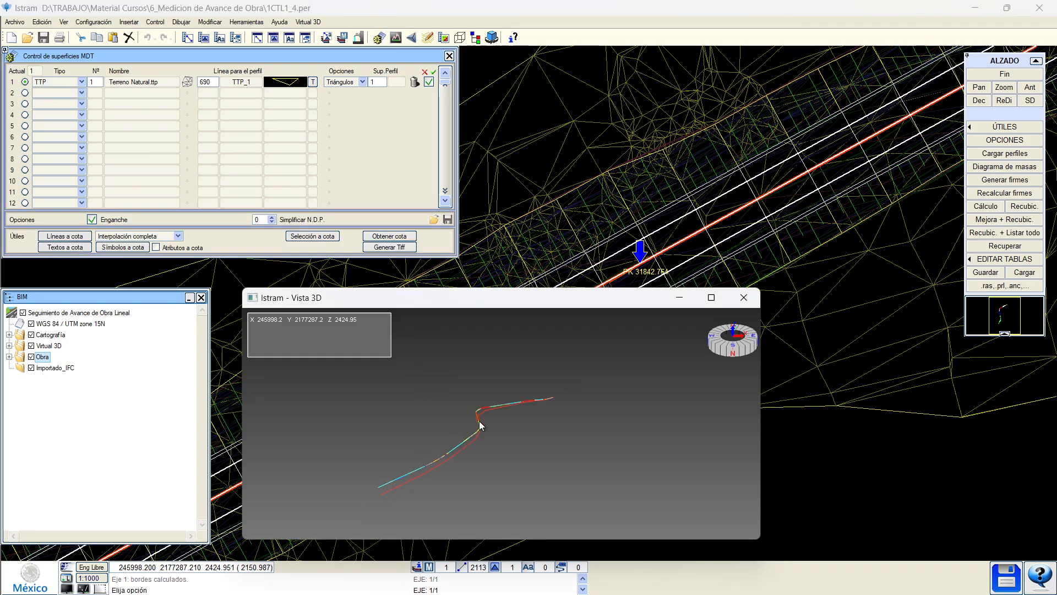
scroll(473, 421, up, 5)
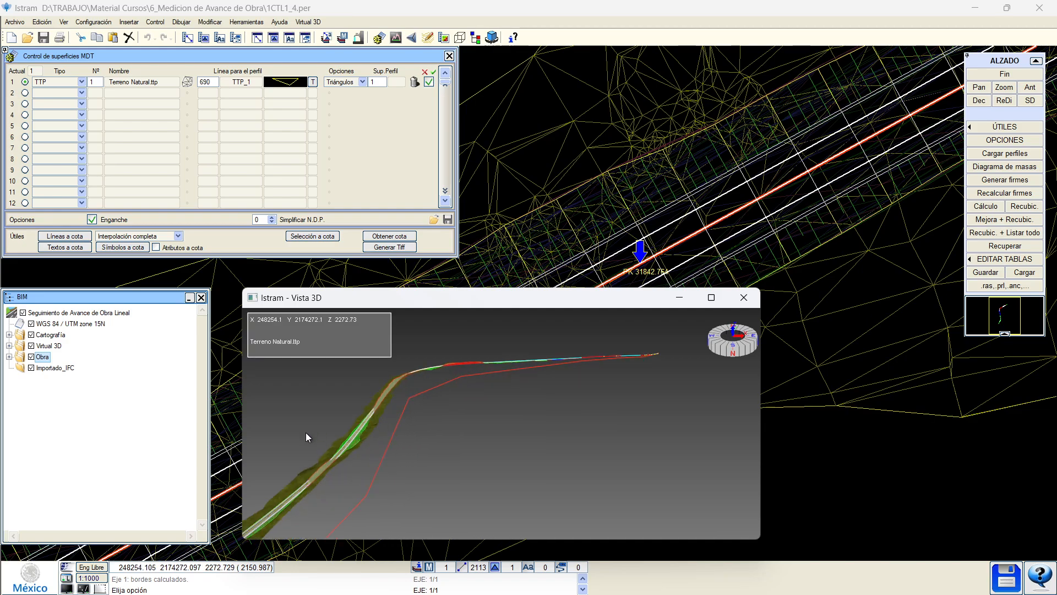
scroll(306, 432, up, 1)
Select PAVIMENTO 1, maximize Vista 3D and orbit along the road, lanes and cut slopes.
drag(343, 430, 501, 423)
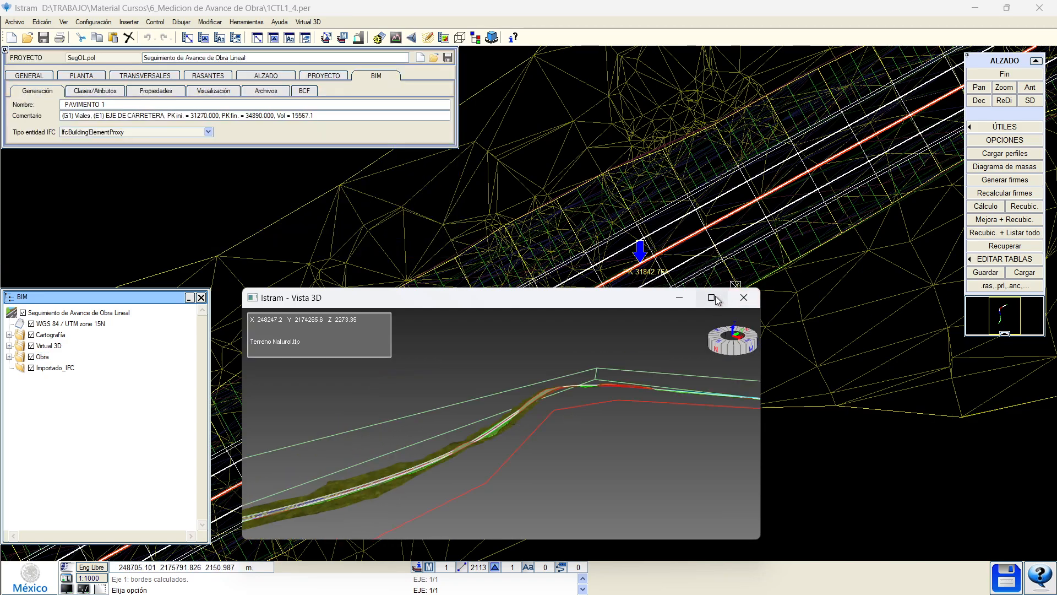
drag(586, 303, 741, 75)
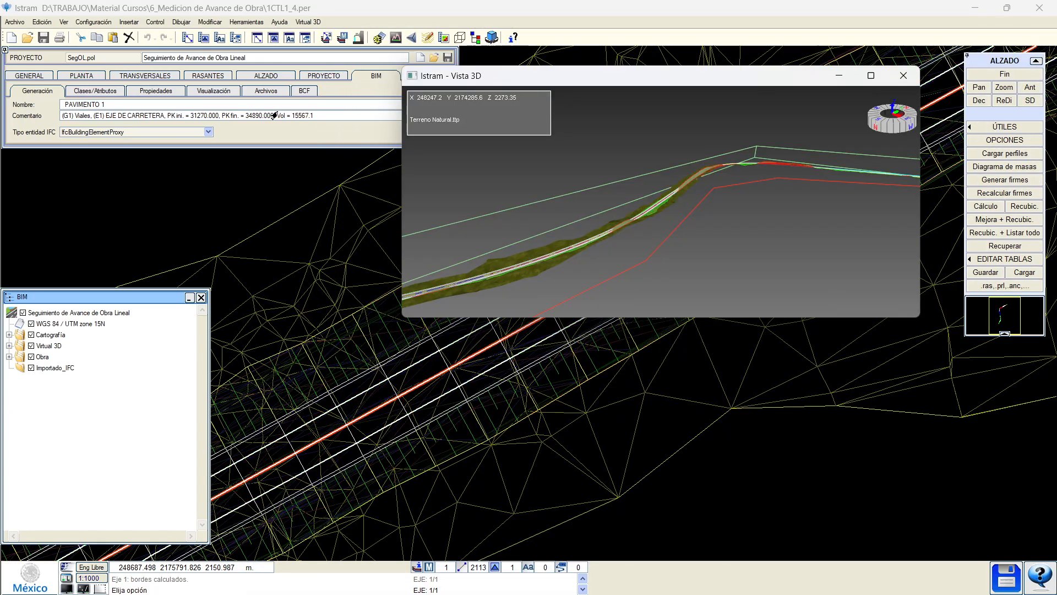
click(213, 91)
drag(550, 297, 648, 232)
double_click(735, 77)
scroll(486, 362, up, 10)
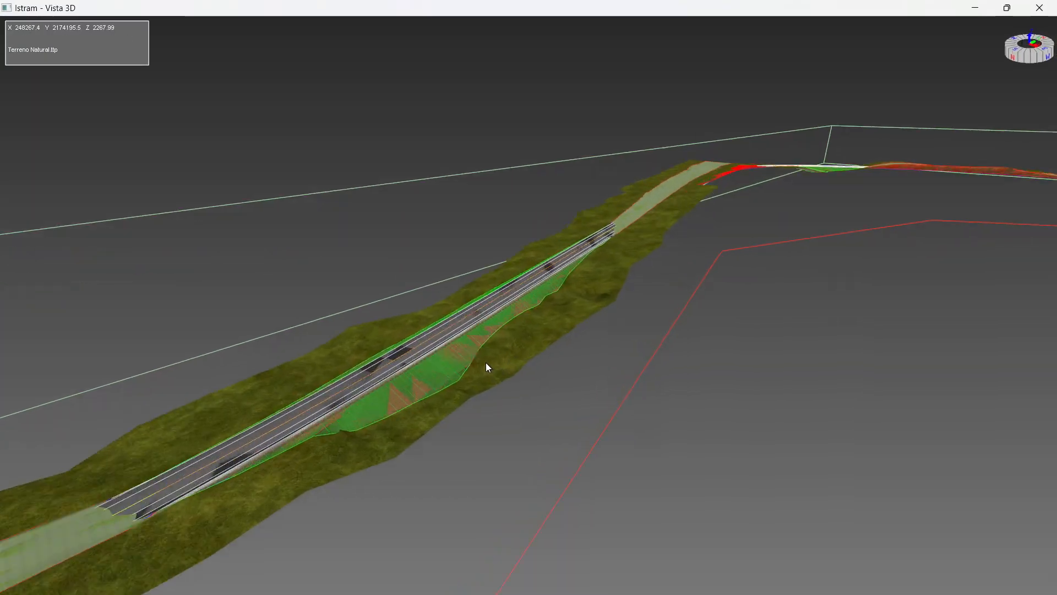
drag(364, 365, 573, 434)
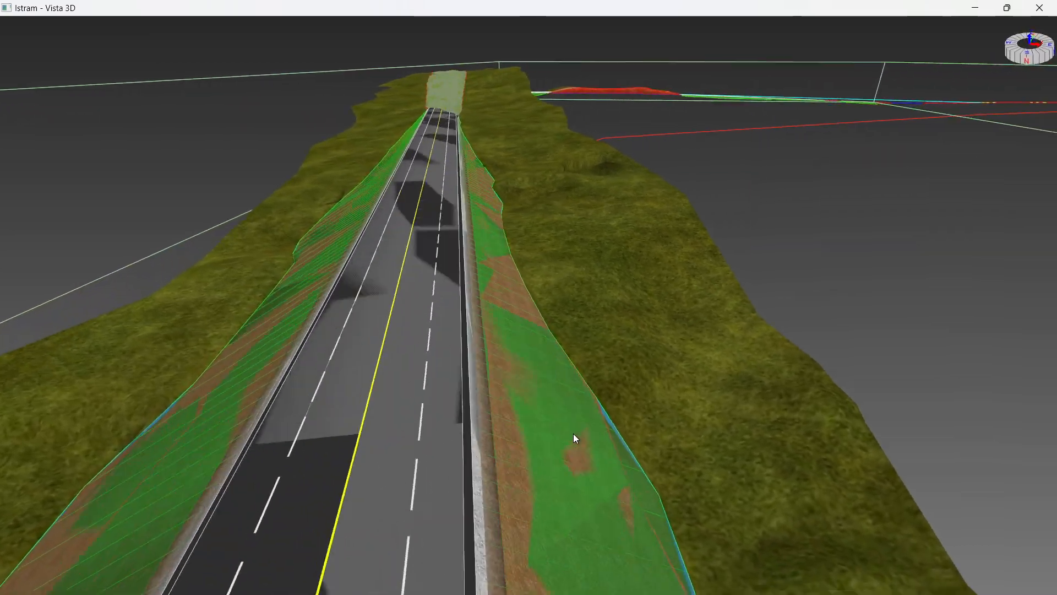
scroll(374, 431, up, 4)
scroll(301, 385, up, 4)
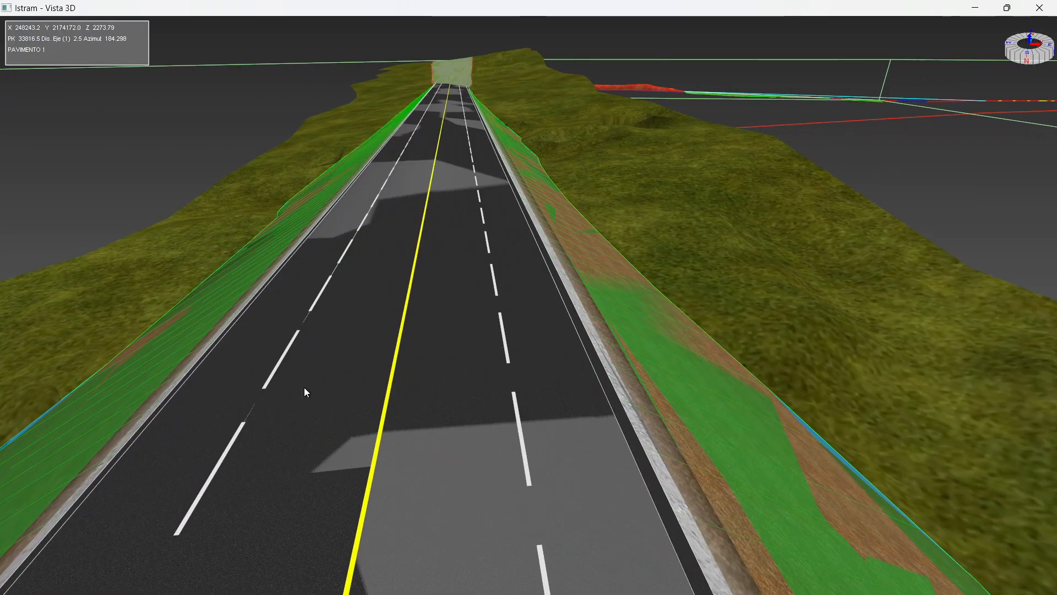
middle_drag(318, 388, 566, 116)
scroll(480, 203, down, 5)
drag(481, 203, 331, 195)
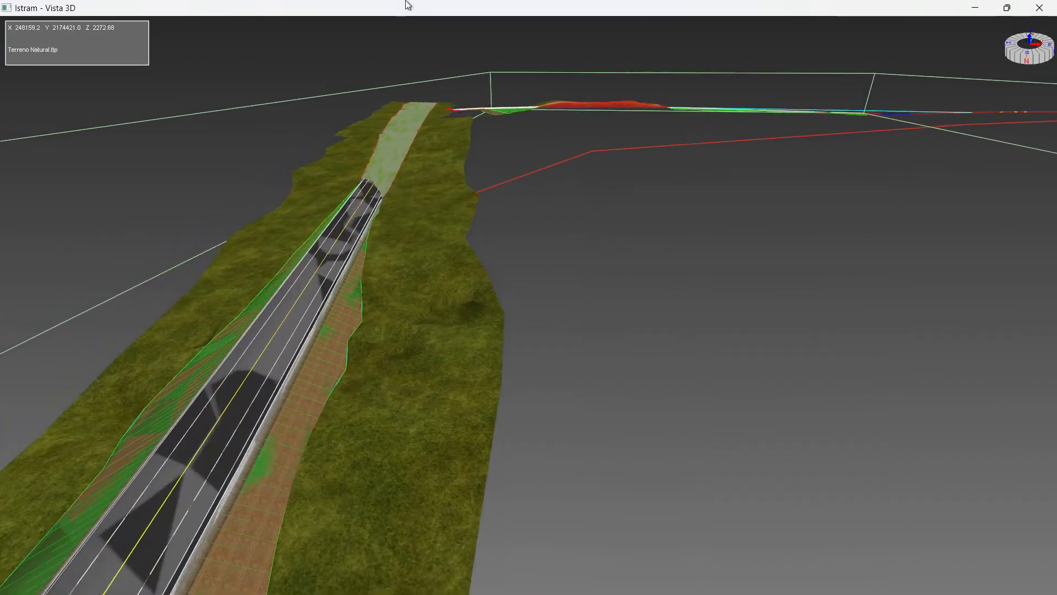
Expand Obra > (E1) EJE DE CARRETERA, toggle Seguimiento Obra Lineal and hide Todas las excavaciones.
double_click(418, 8)
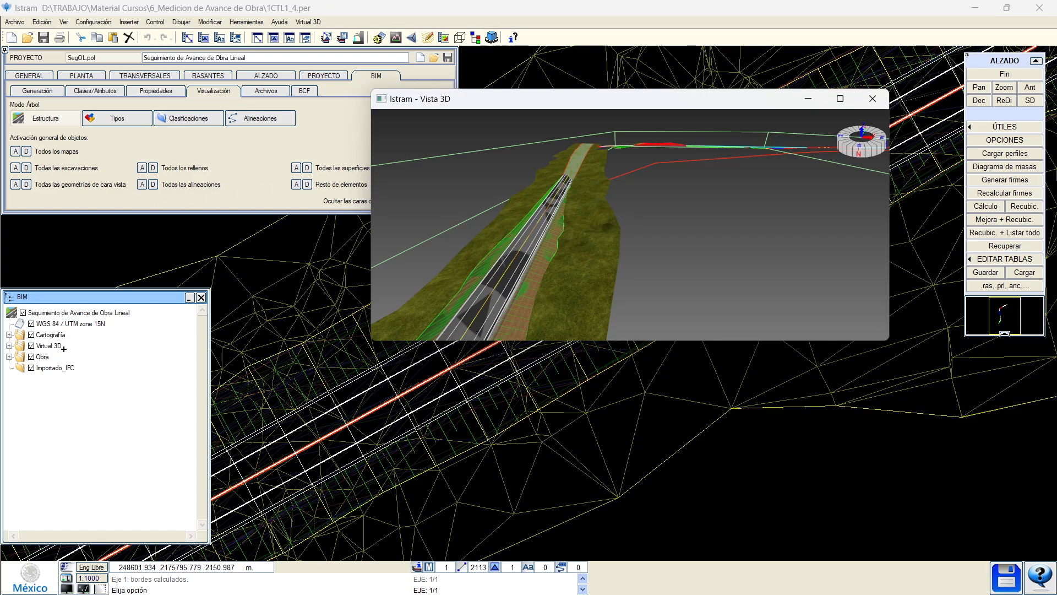
click(9, 357)
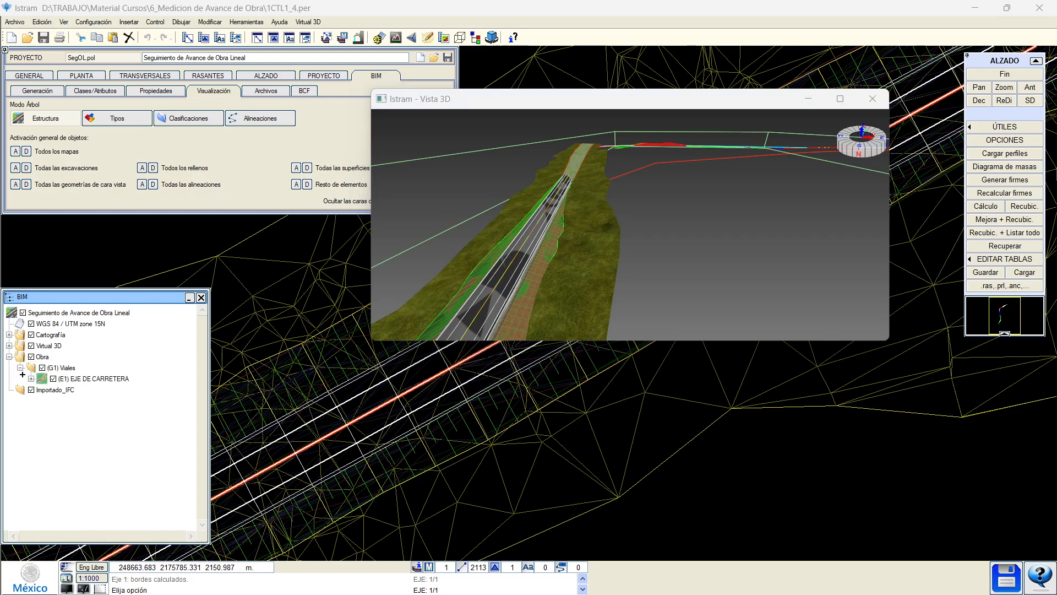
click(32, 379)
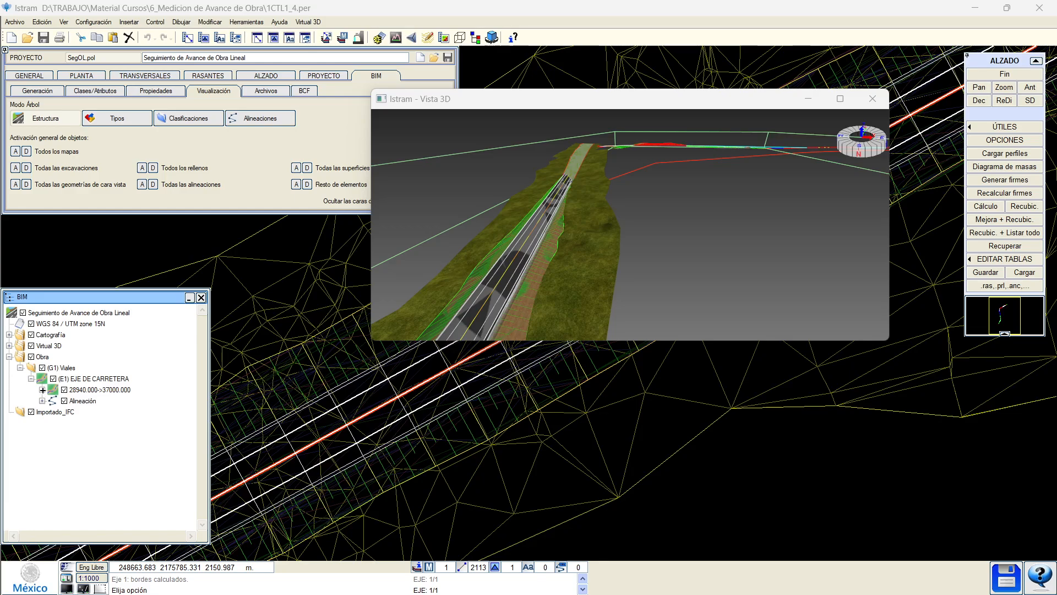
click(42, 390)
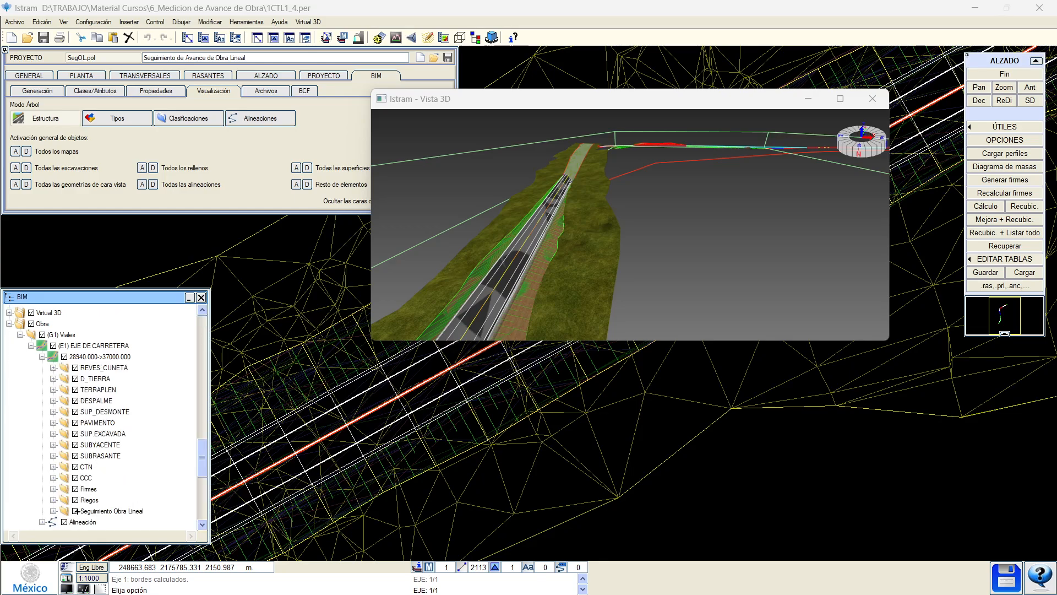
click(76, 511)
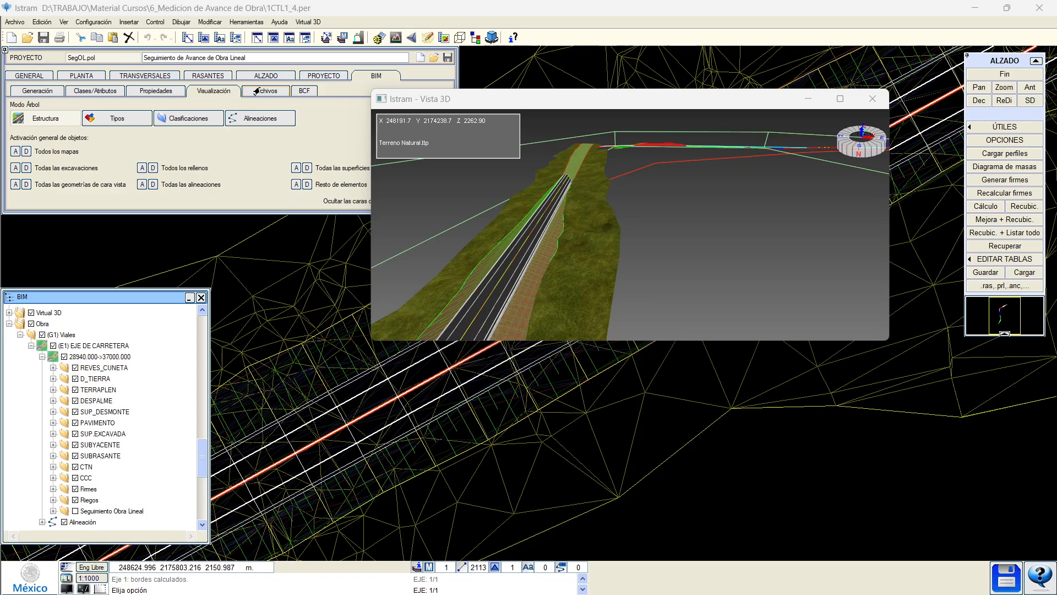
click(26, 168)
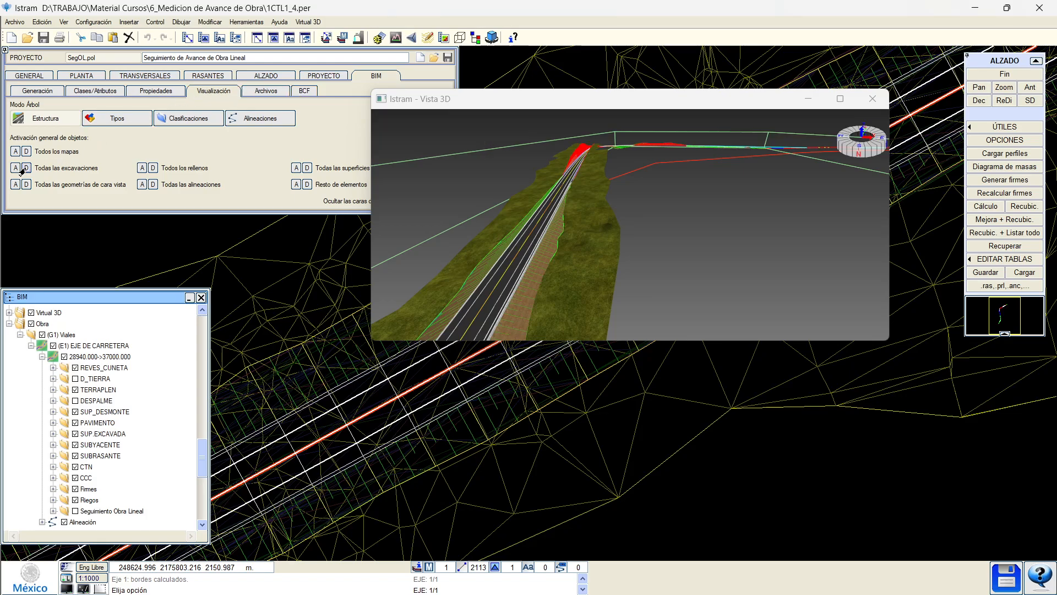
View the road full screen in 3D from several angles, then turn Seguimiento Obra Lineal back on.
click(845, 102)
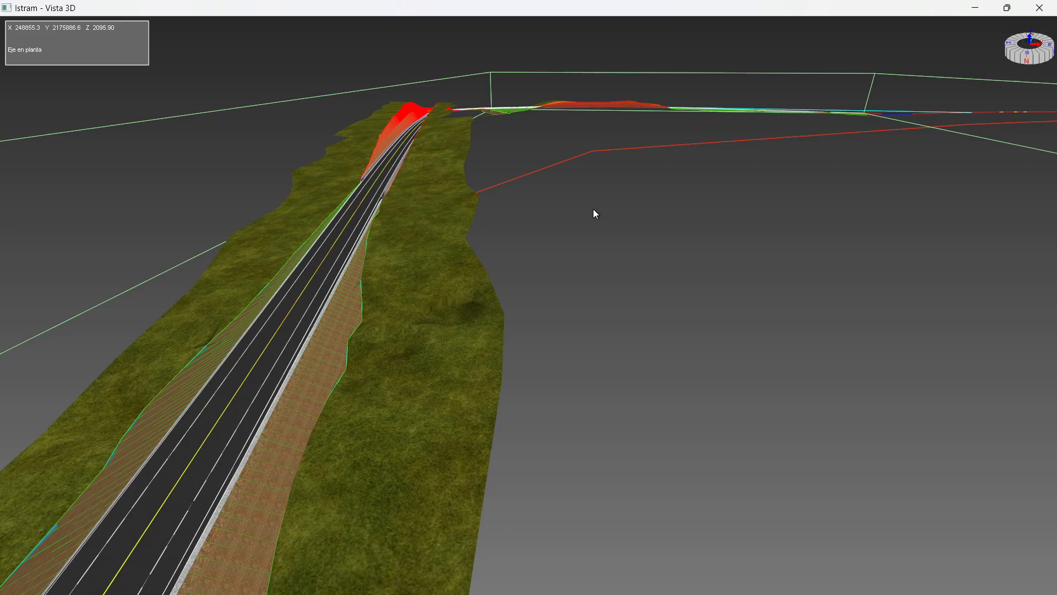
scroll(345, 221, up, 5)
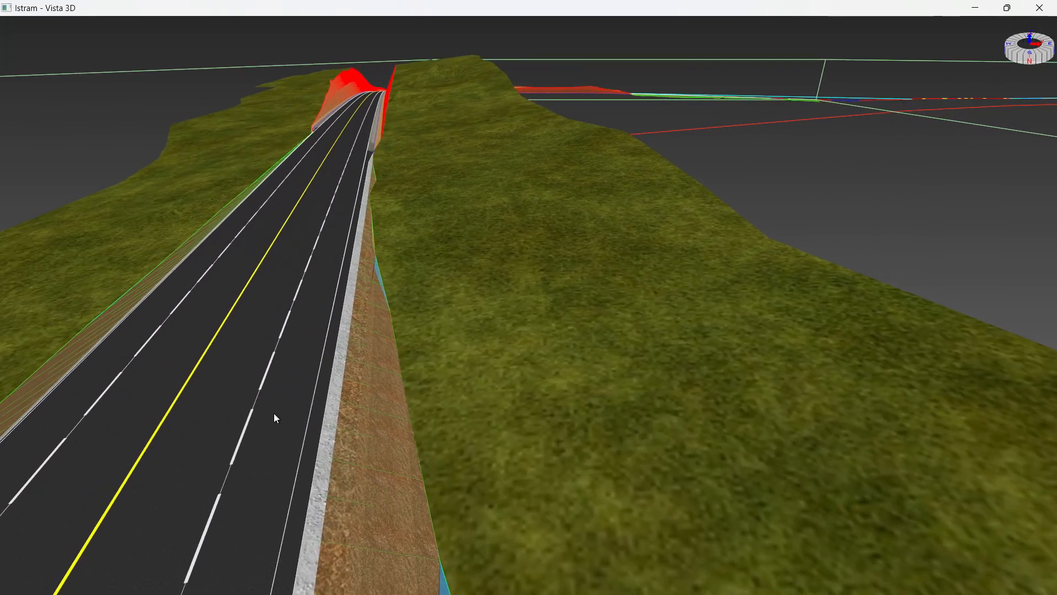
drag(274, 413, 193, 442)
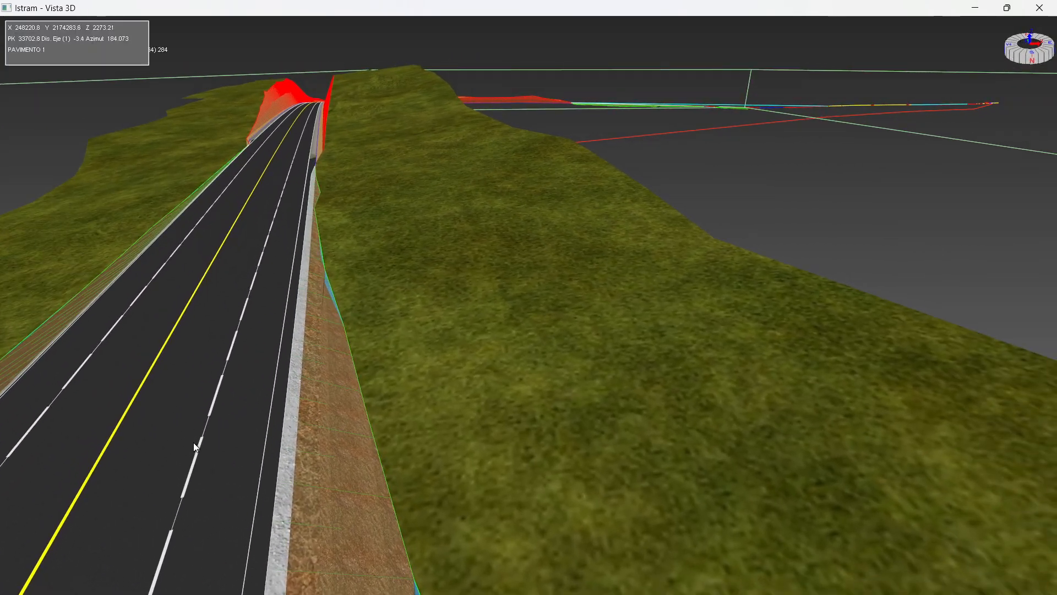
middle_drag(193, 441, 624, 195)
scroll(508, 267, down, 1)
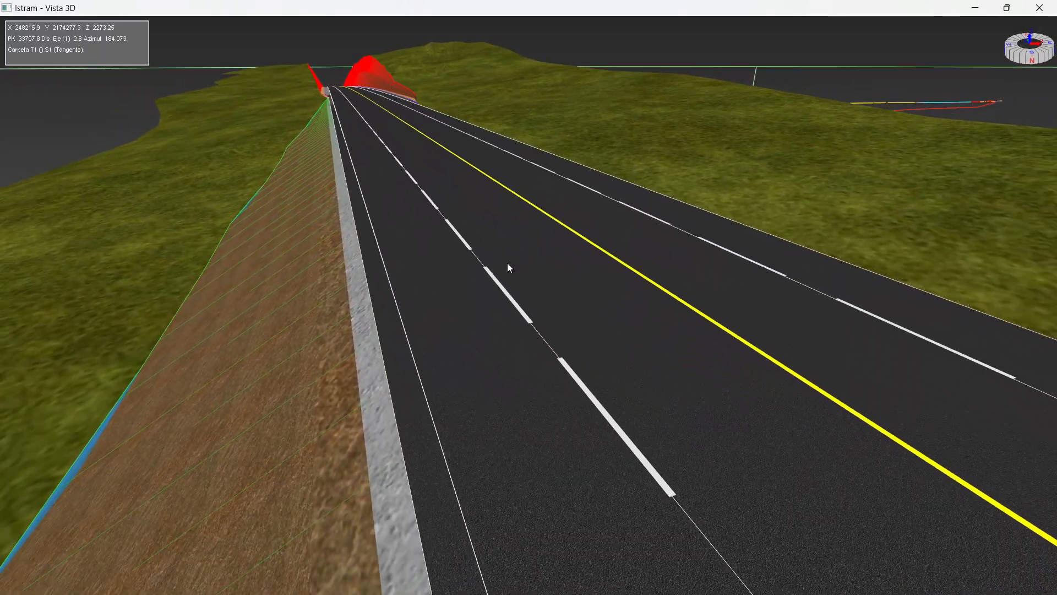
middle_drag(392, 101, 381, 270)
scroll(322, 146, up, 8)
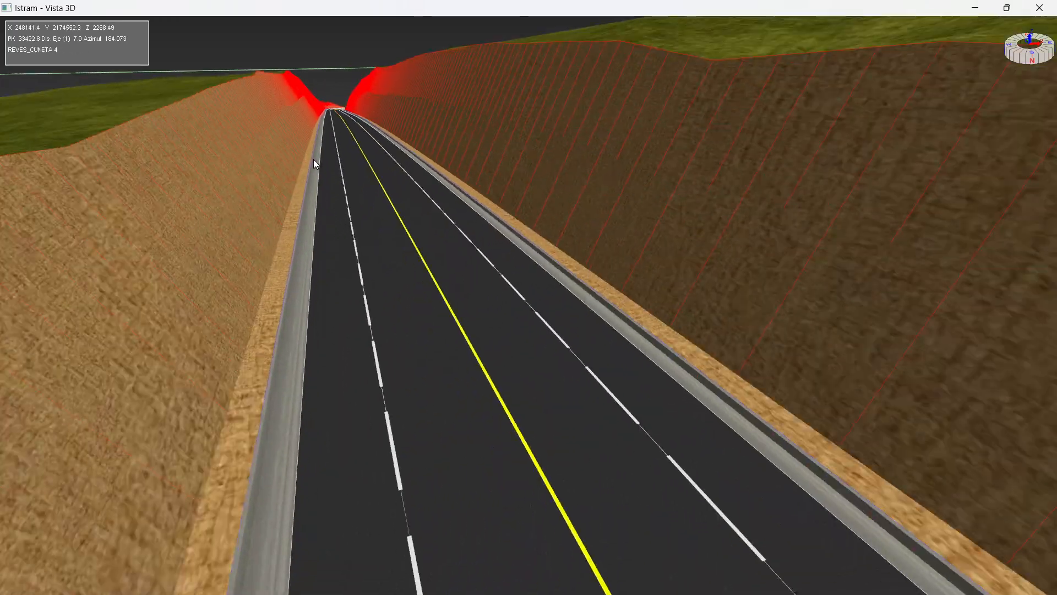
scroll(328, 166, up, 3)
scroll(447, 179, up, 3)
middle_drag(441, 181, 214, 259)
drag(468, 325, 600, 333)
scroll(481, 218, down, 6)
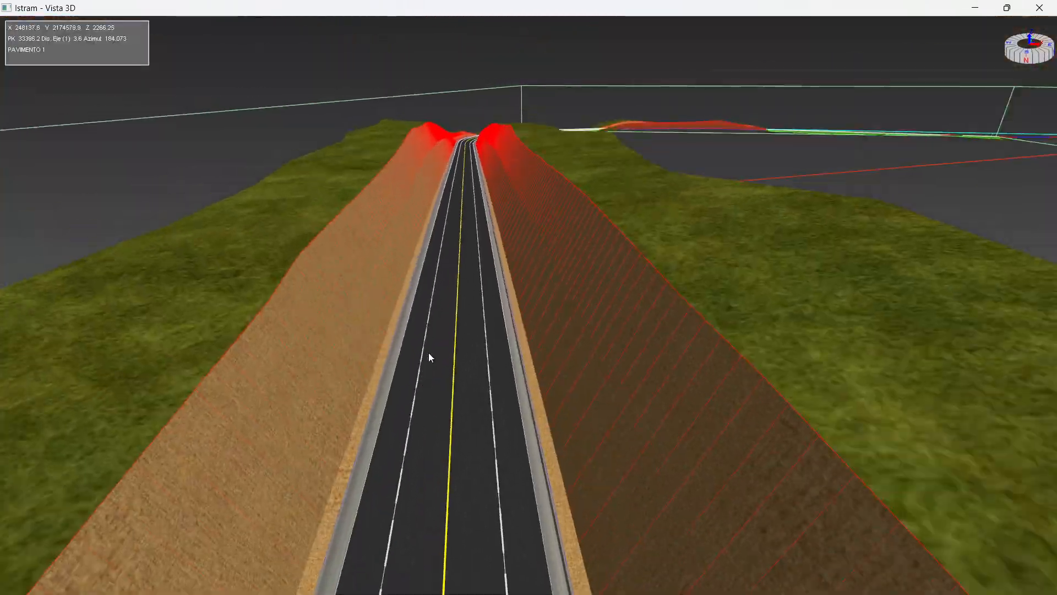
scroll(428, 353, up, 4)
drag(538, 7, 653, 94)
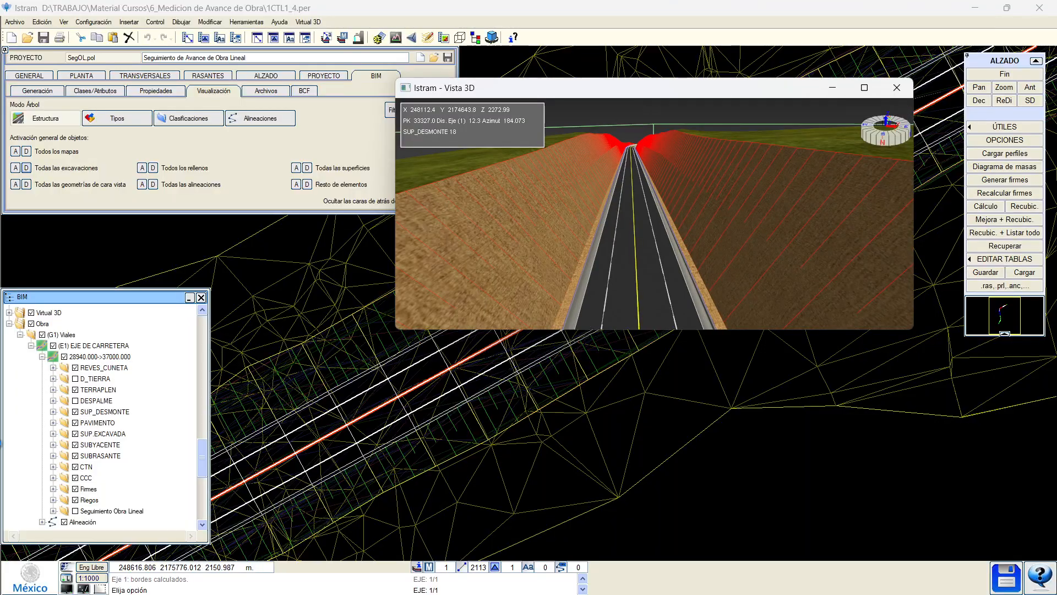
click(75, 511)
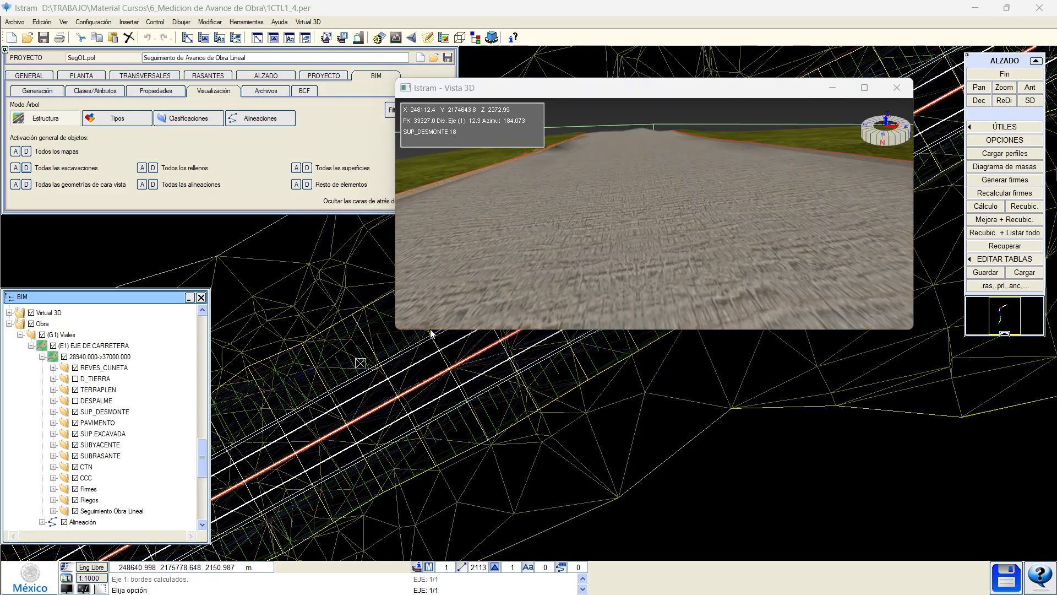
In full-screen 3D, inspect the DespalmePend 2 surface's properties, including the VIRTUAL 3D group.
double_click(719, 85)
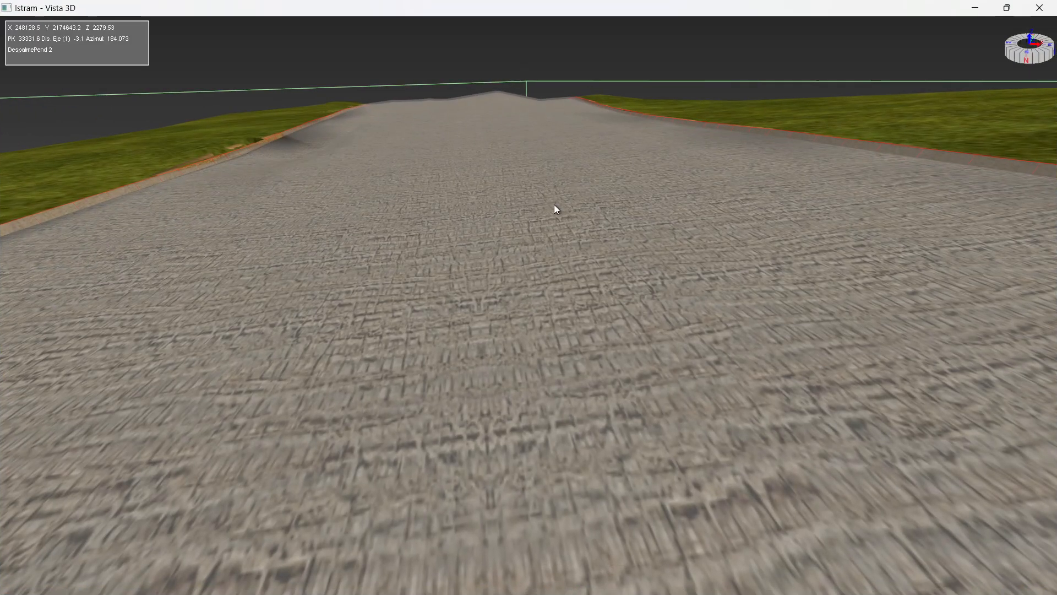
scroll(552, 206, down, 3)
drag(488, 279, 529, 305)
scroll(548, 315, down, 2)
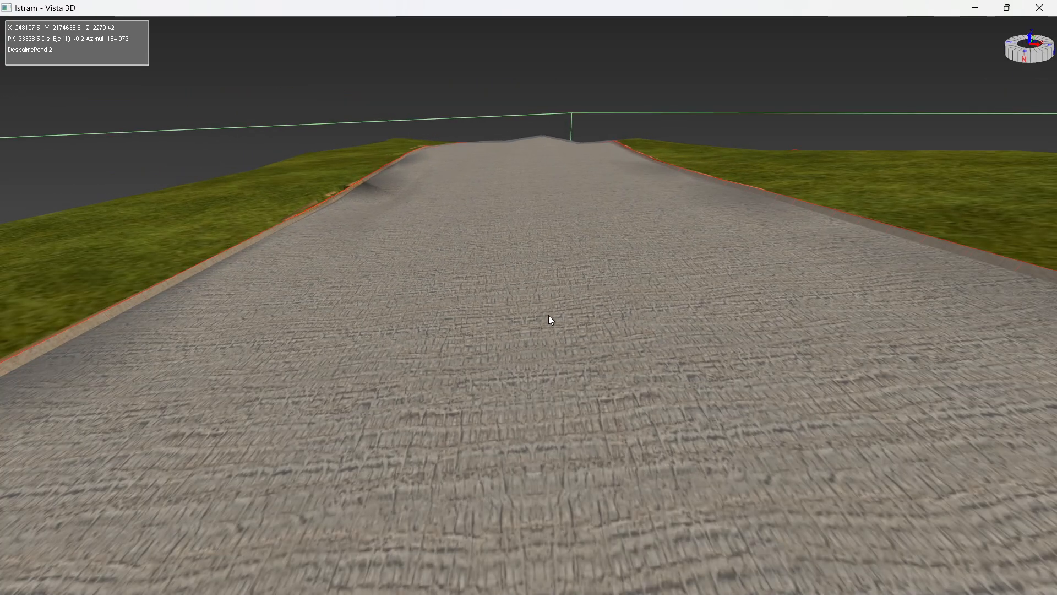
scroll(545, 308, down, 4)
right_click(484, 376)
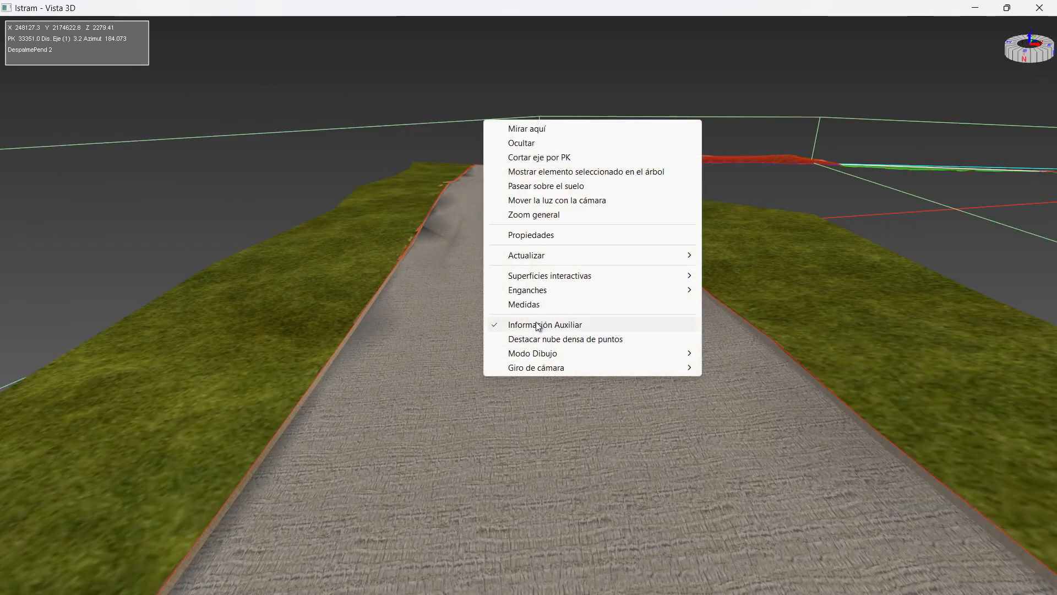
click(545, 235)
scroll(868, 476, down, 2)
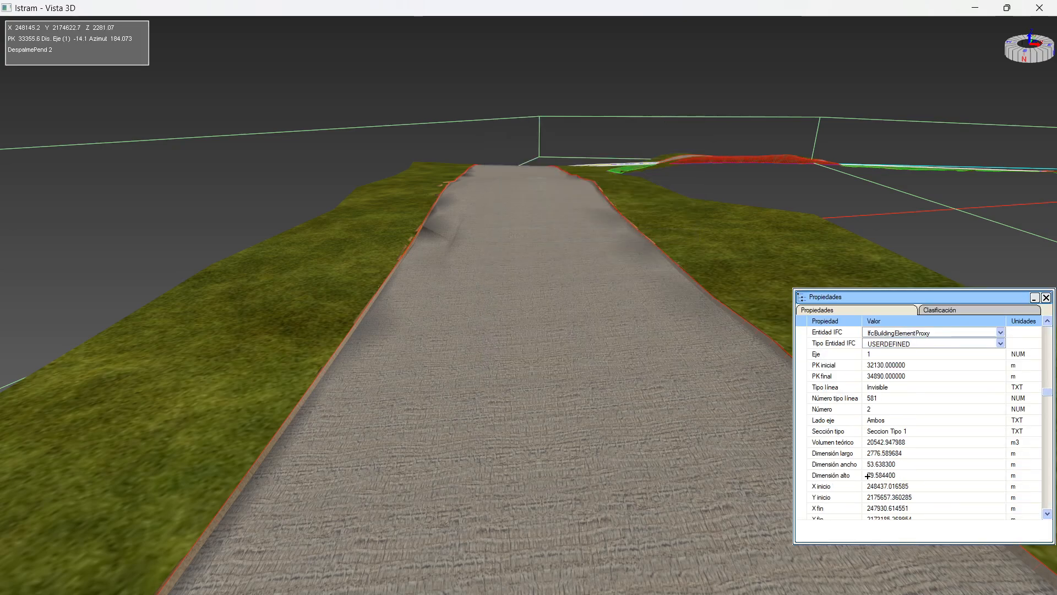
scroll(868, 476, down, 4)
click(801, 506)
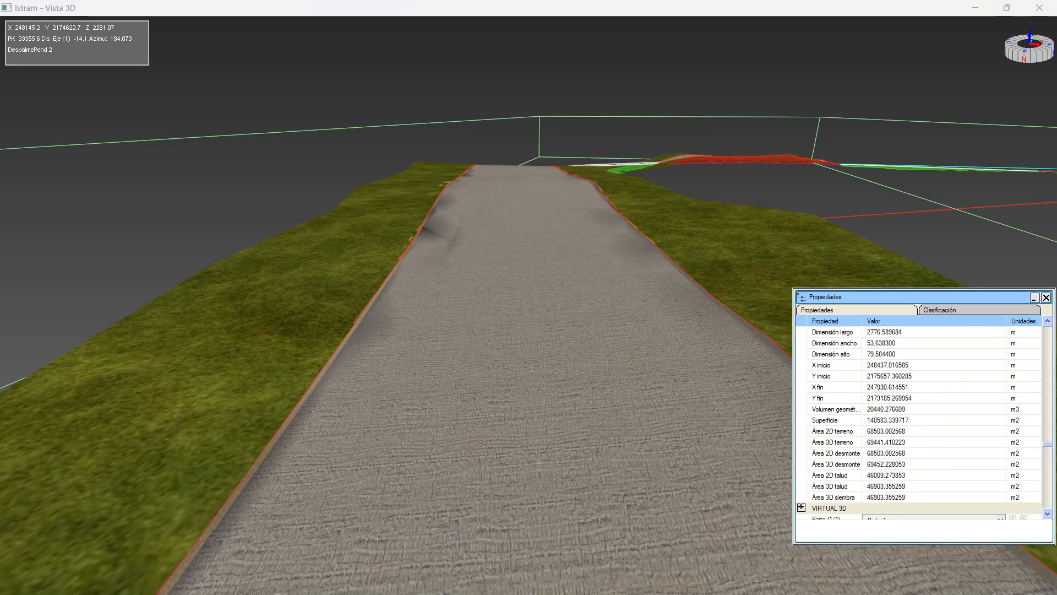
scroll(837, 475, down, 4)
scroll(833, 396, up, 3)
scroll(833, 396, up, 6)
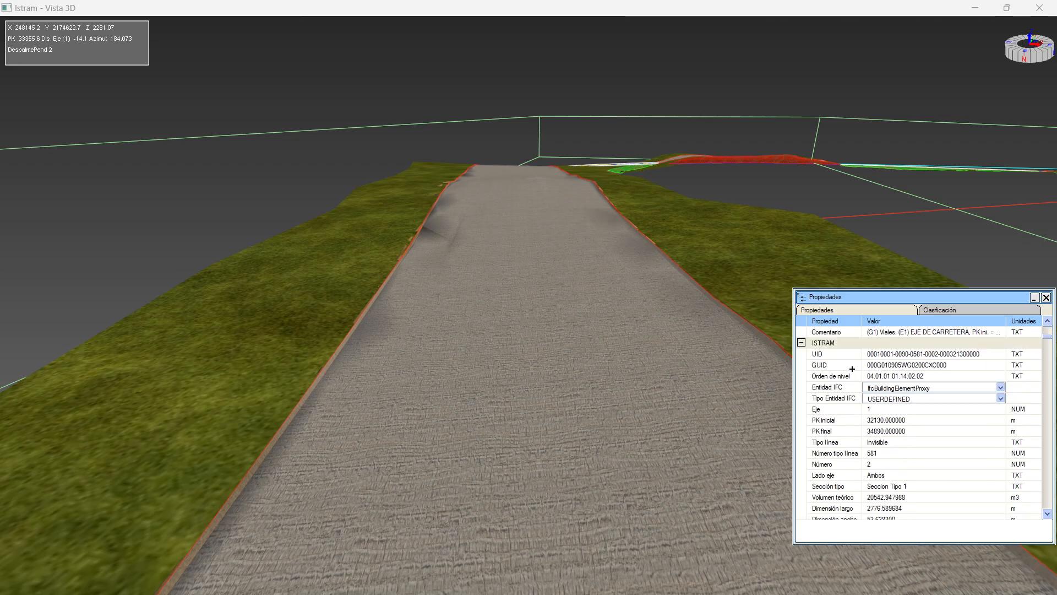
scroll(854, 360, up, 1)
key(Escape)
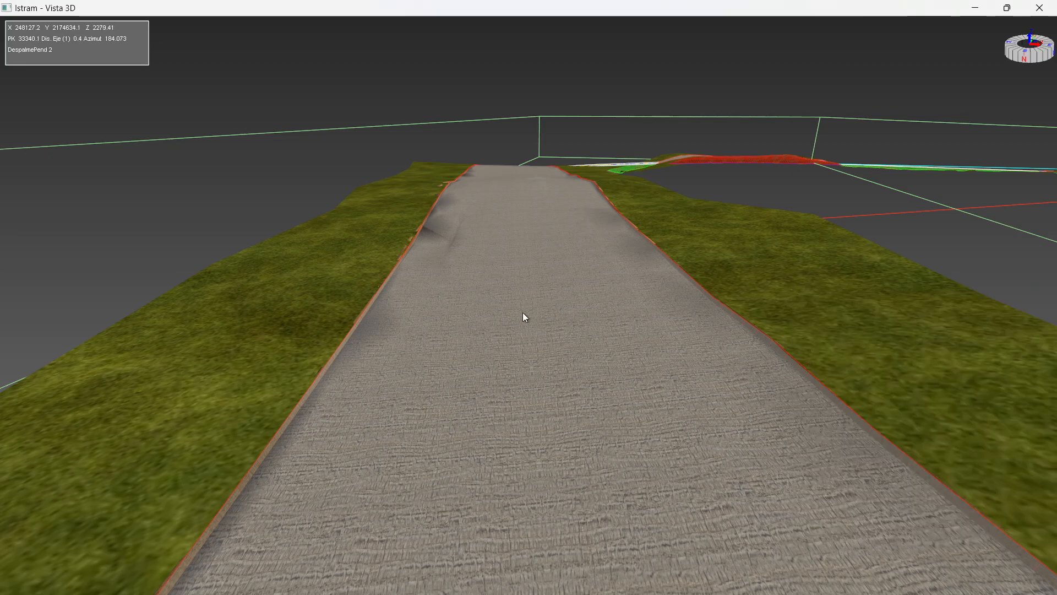
Hide DespalmePend 2 with Ocultar and check the Corte 3 surface's properties.
right_click(523, 314)
click(545, 335)
right_click(481, 341)
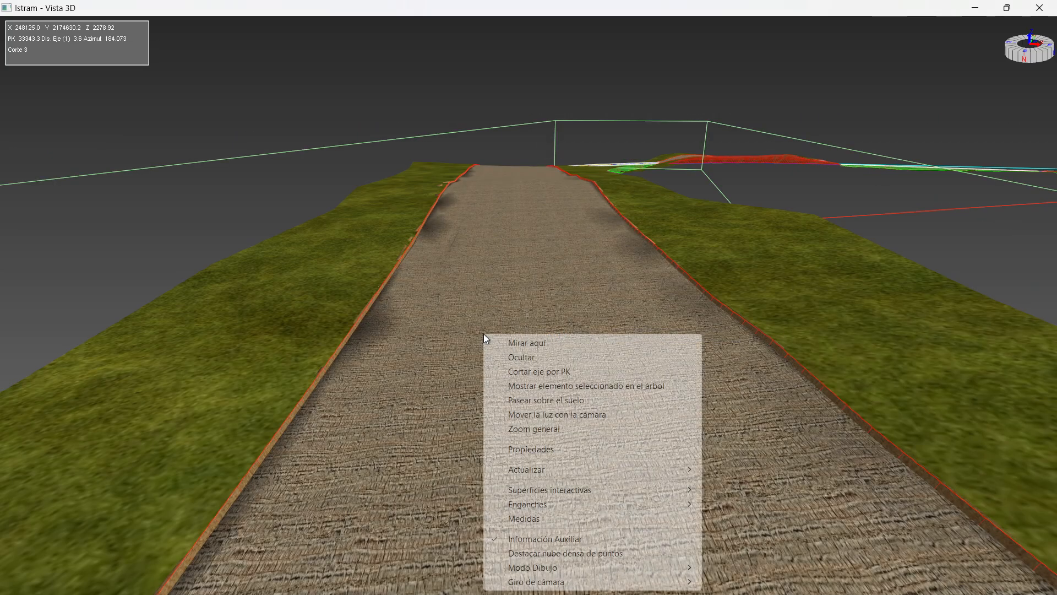
click(529, 450)
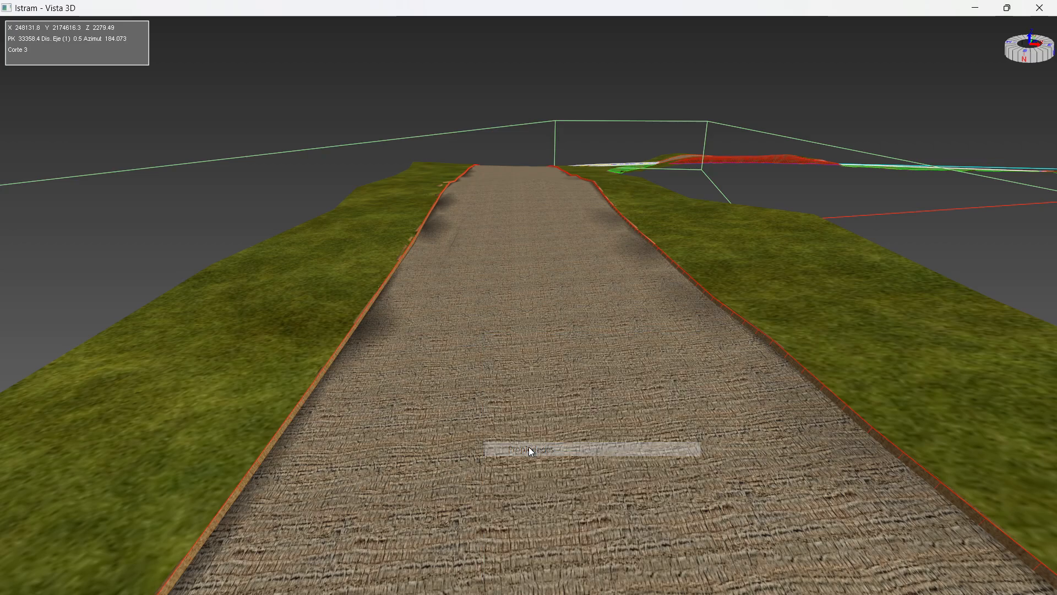
right_click(490, 376)
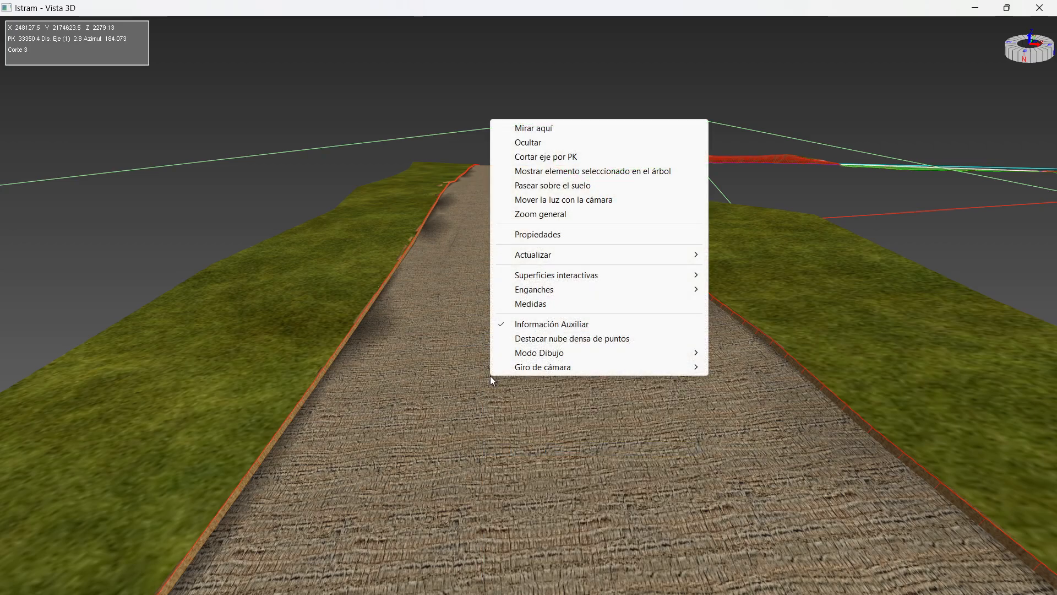
Hide Corte 3 to reveal the paved road and orbit around the cut slope.
click(532, 142)
scroll(498, 342, up, 2)
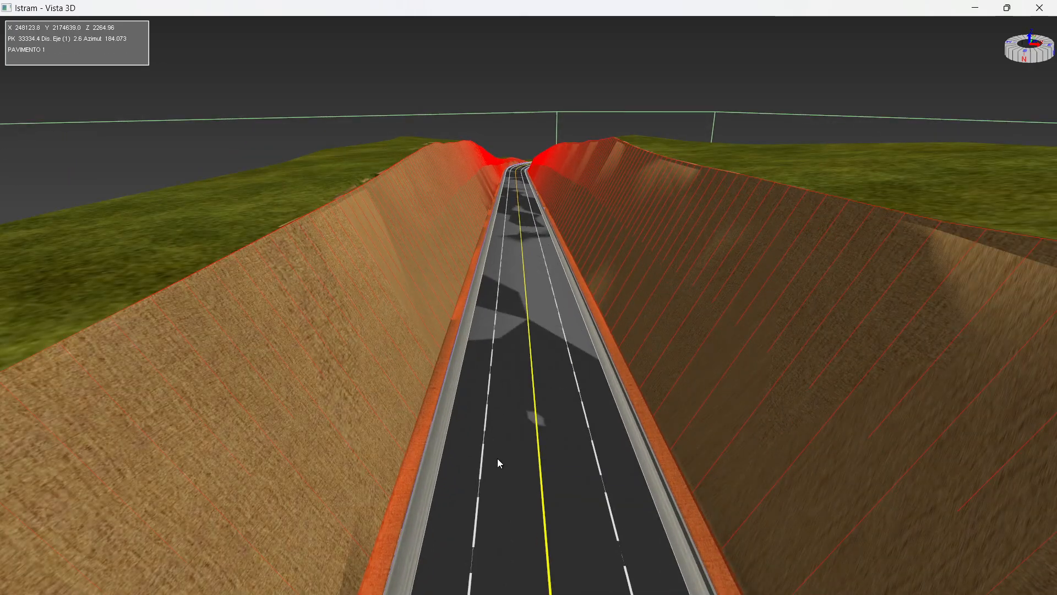
drag(497, 458, 513, 307)
scroll(515, 365, down, 2)
scroll(517, 372, down, 4)
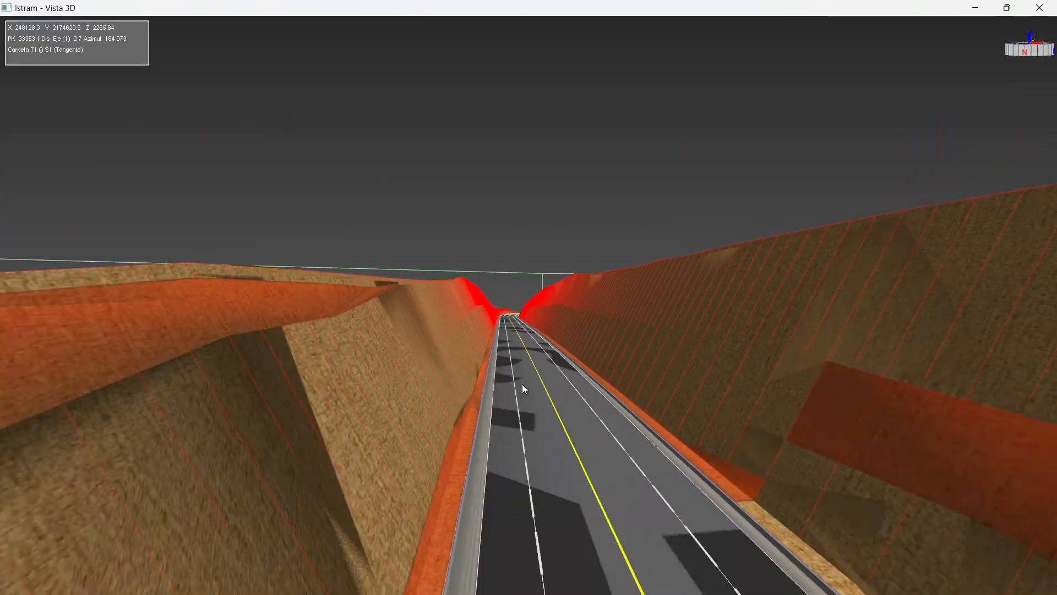
drag(598, 496, 459, 434)
scroll(546, 450, up, 4)
scroll(546, 450, up, 2)
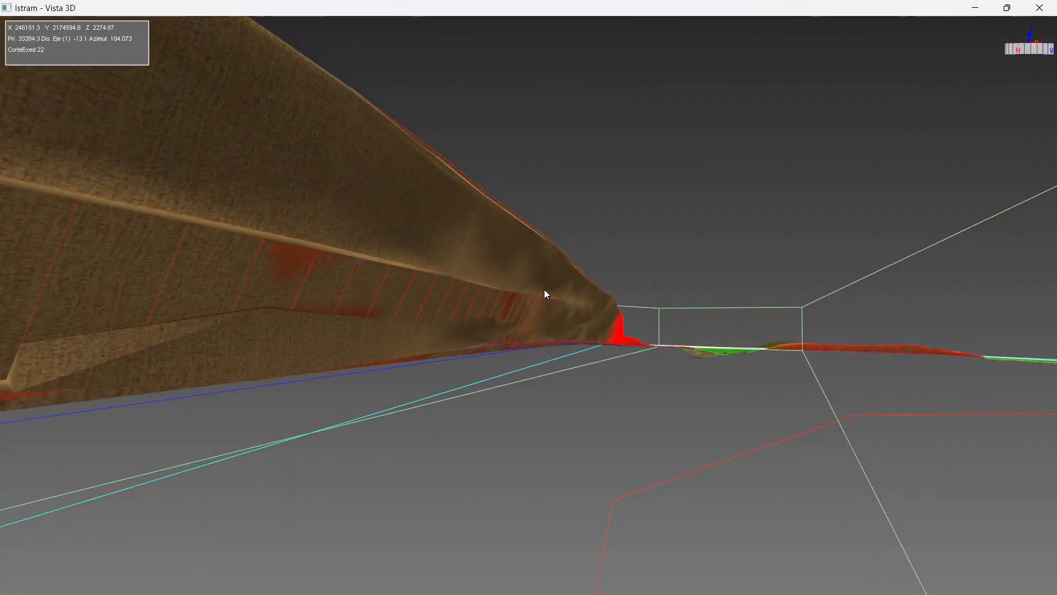
drag(544, 289, 497, 326)
scroll(494, 352, up, 3)
scroll(494, 359, up, 2)
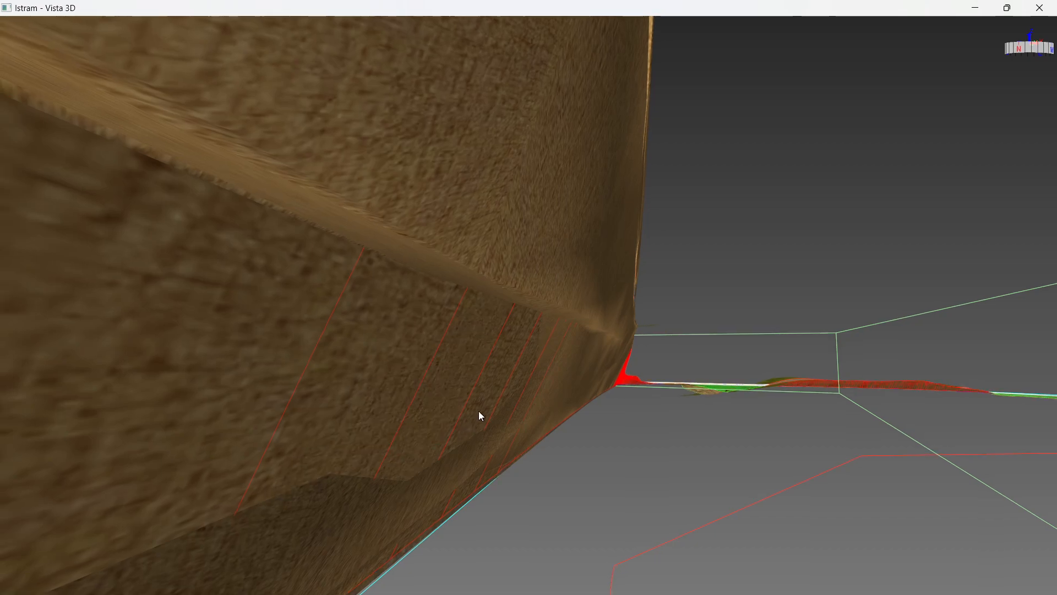
drag(478, 411, 357, 435)
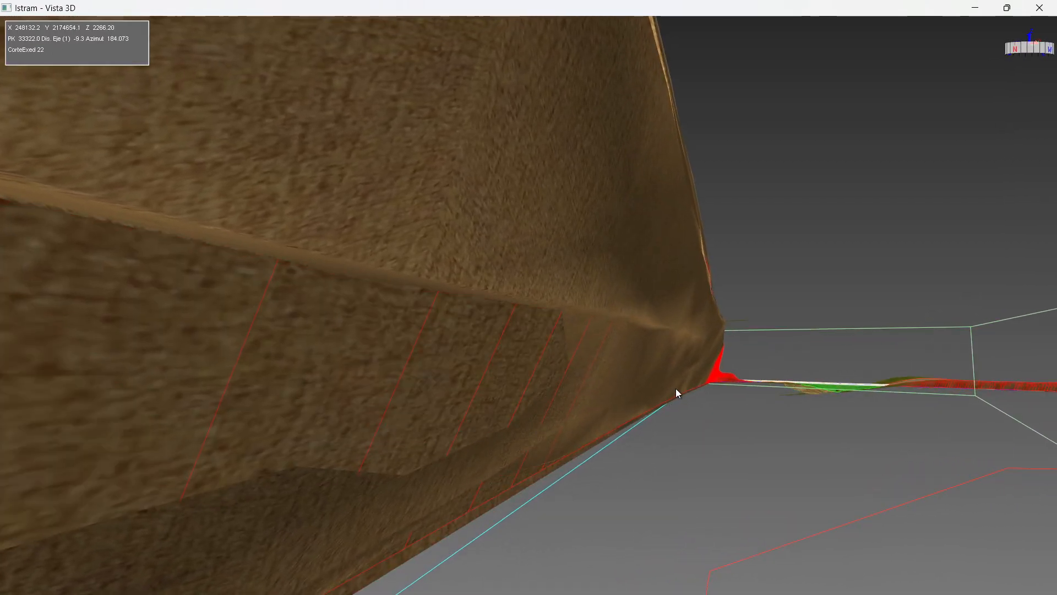
Follow the cut slope and embankment along the road, then zoom out to frame the whole road.
drag(675, 388, 309, 427)
drag(682, 275, 204, 338)
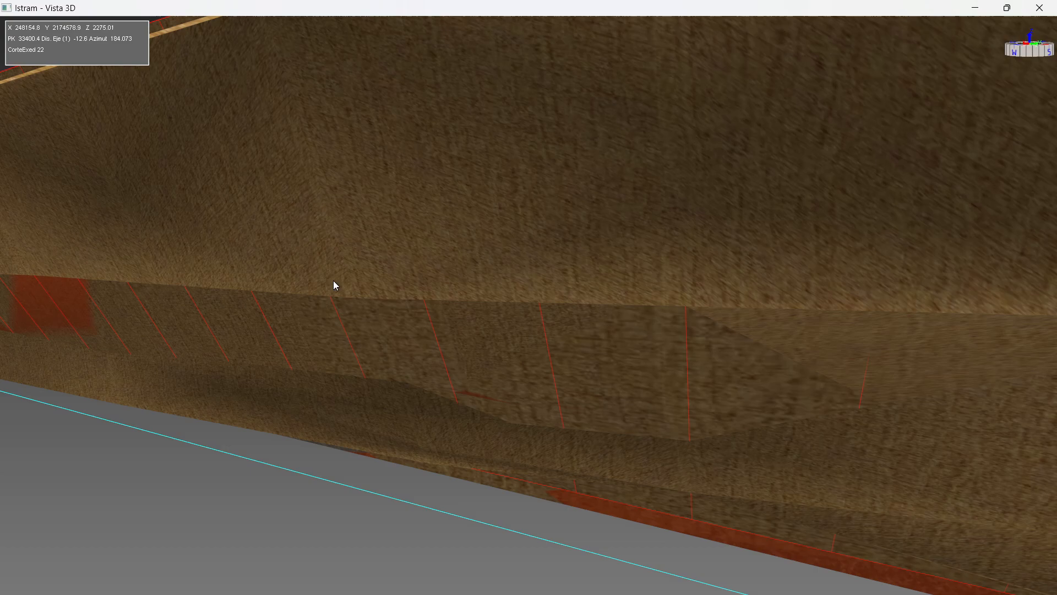
scroll(280, 279, down, 4)
scroll(366, 282, down, 2)
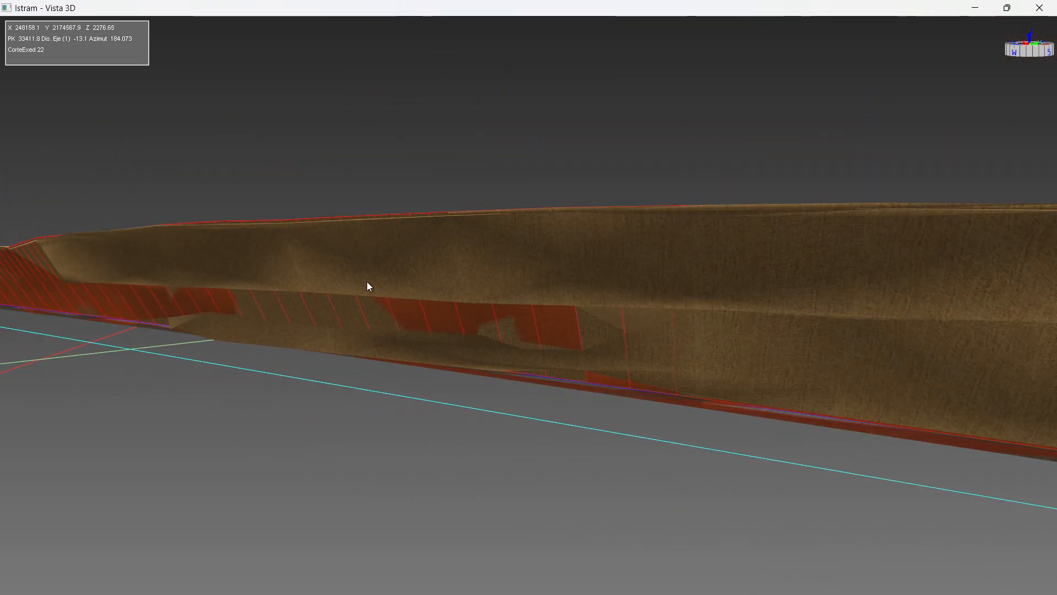
scroll(368, 282, down, 2)
middle_drag(560, 328, 198, 331)
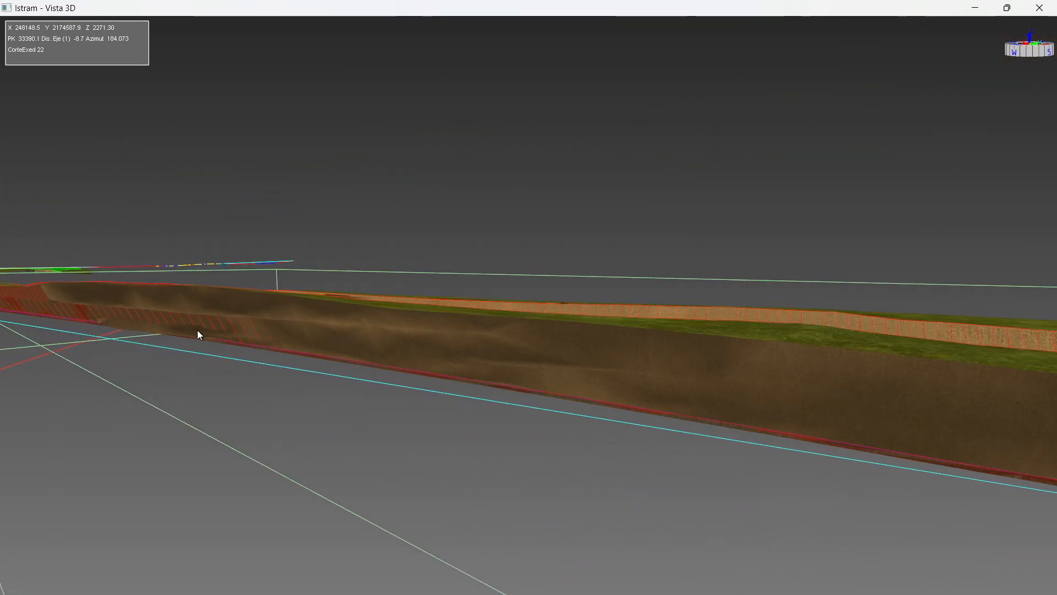
drag(652, 381, 345, 349)
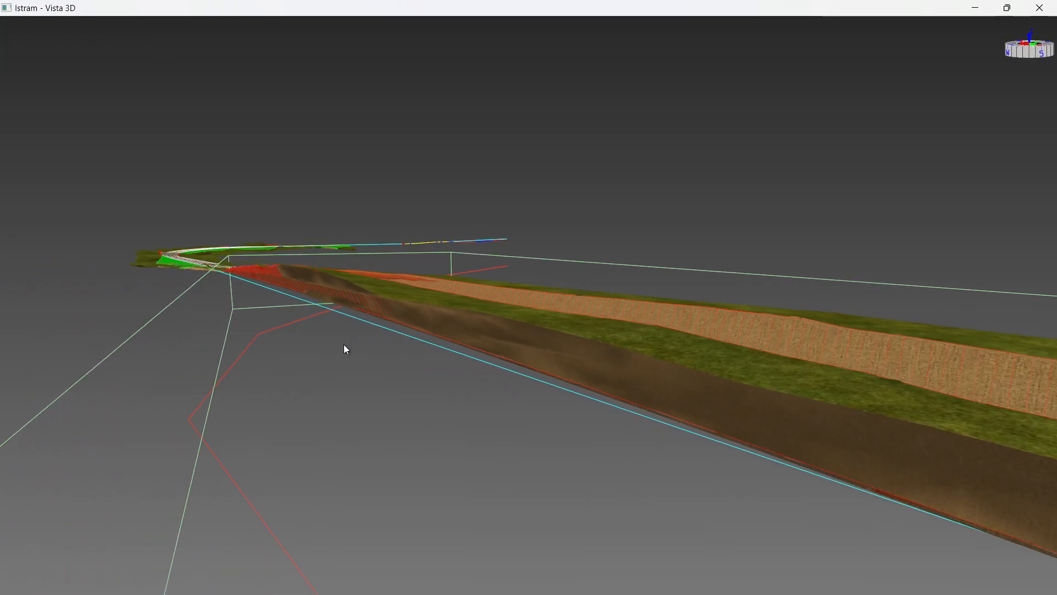
scroll(191, 262, up, 5)
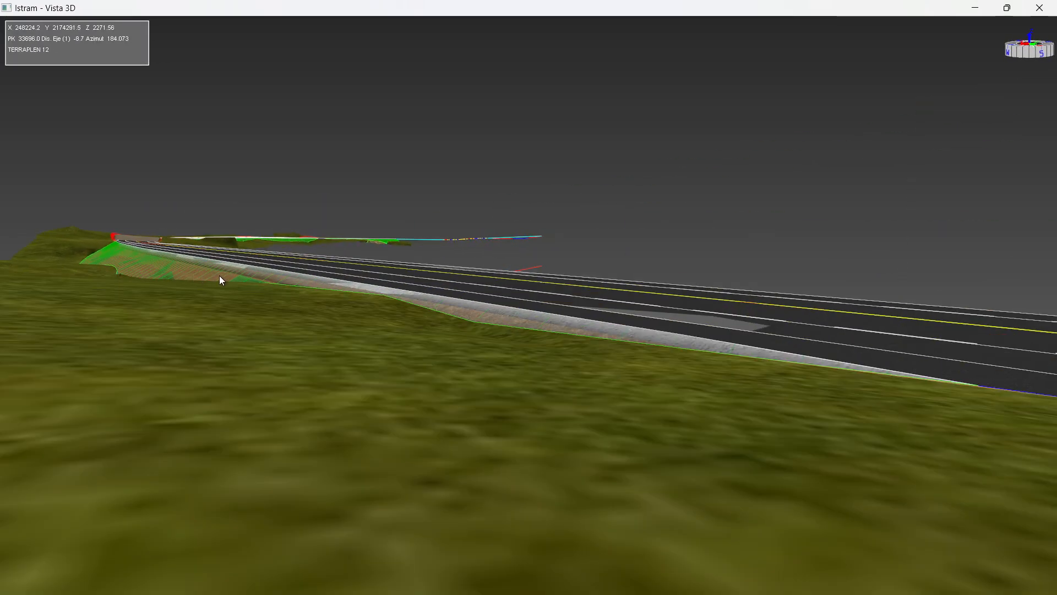
scroll(219, 281, up, 5)
scroll(197, 407, up, 2)
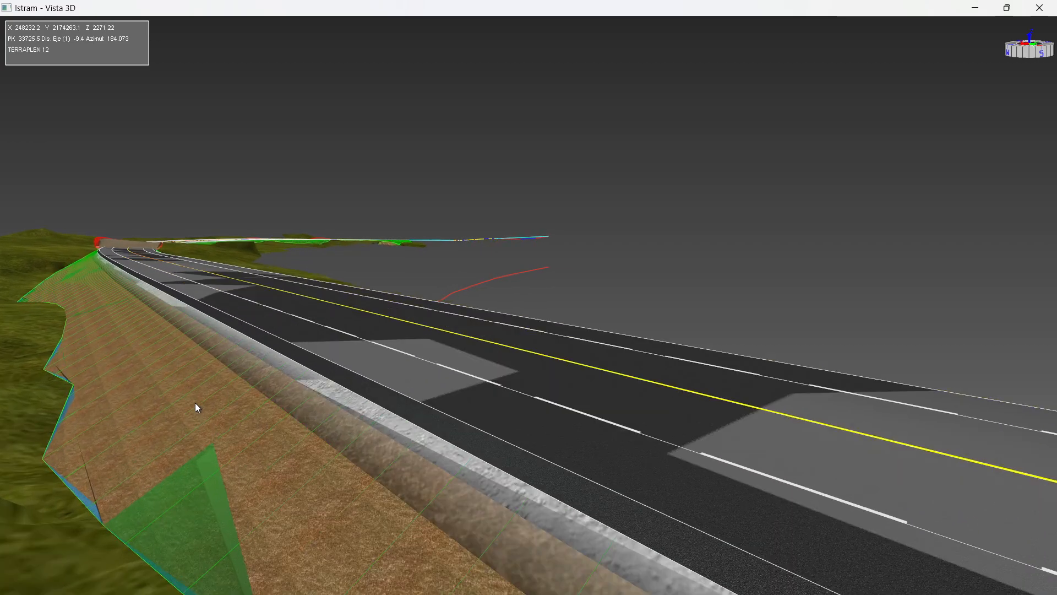
scroll(190, 393, down, 3)
scroll(373, 51, down, 6)
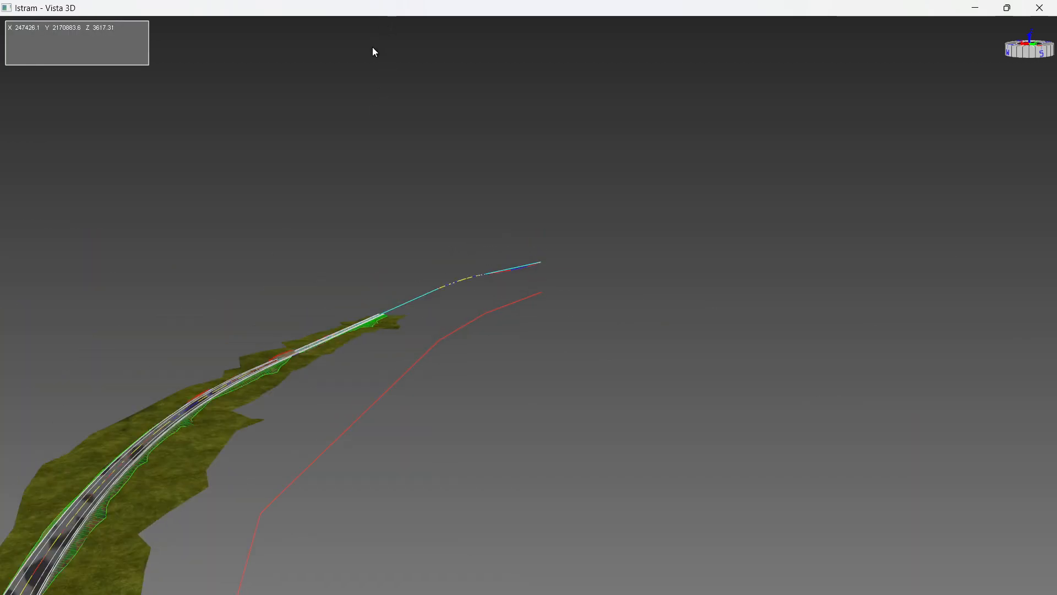
middle_drag(373, 48, 240, 424)
Restore Vista 3D, turn off Seguimiento Obra Lineal, and stretch Propiedades to list TERRAPLEN 13 fully.
double_click(425, 9)
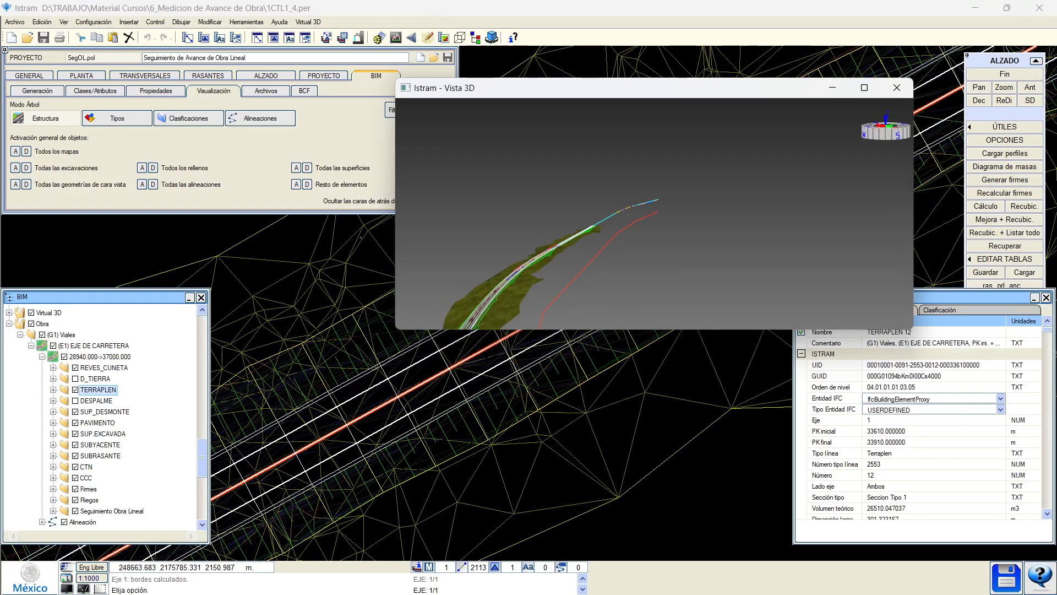
scroll(489, 316, up, 4)
scroll(477, 313, up, 6)
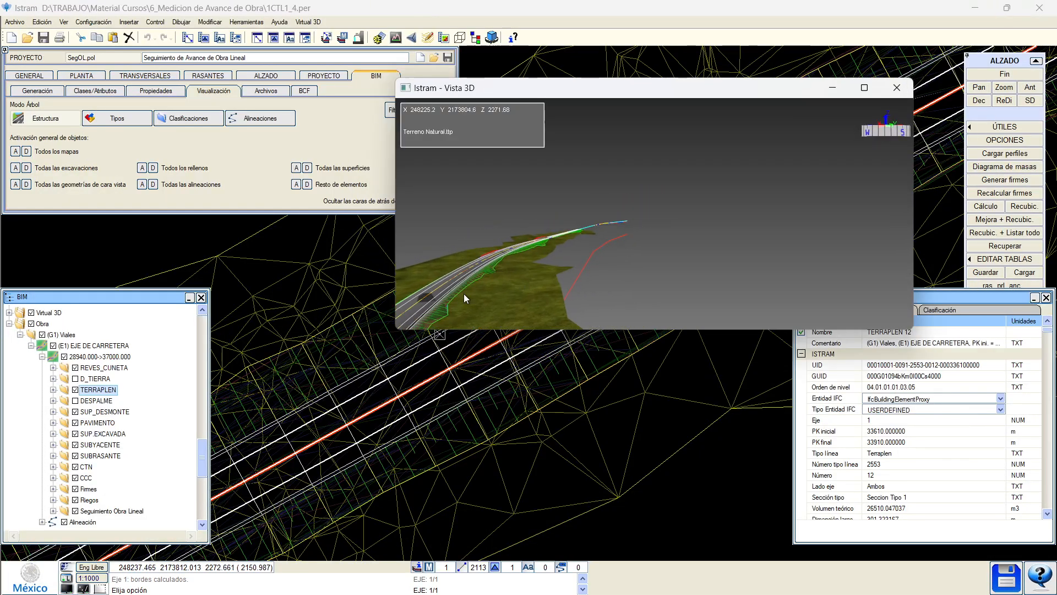
scroll(596, 265, up, 4)
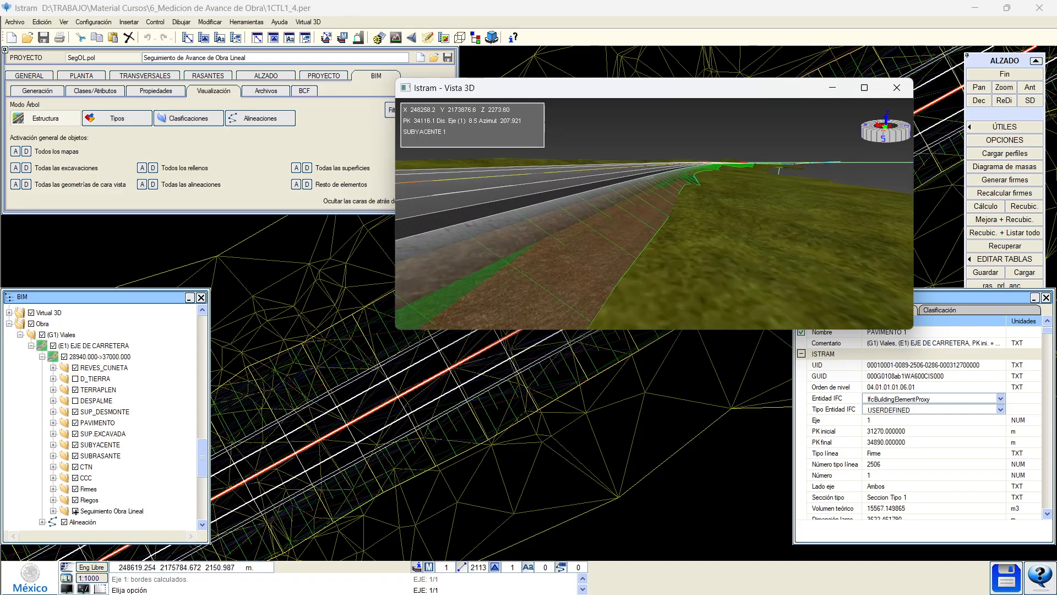
click(76, 511)
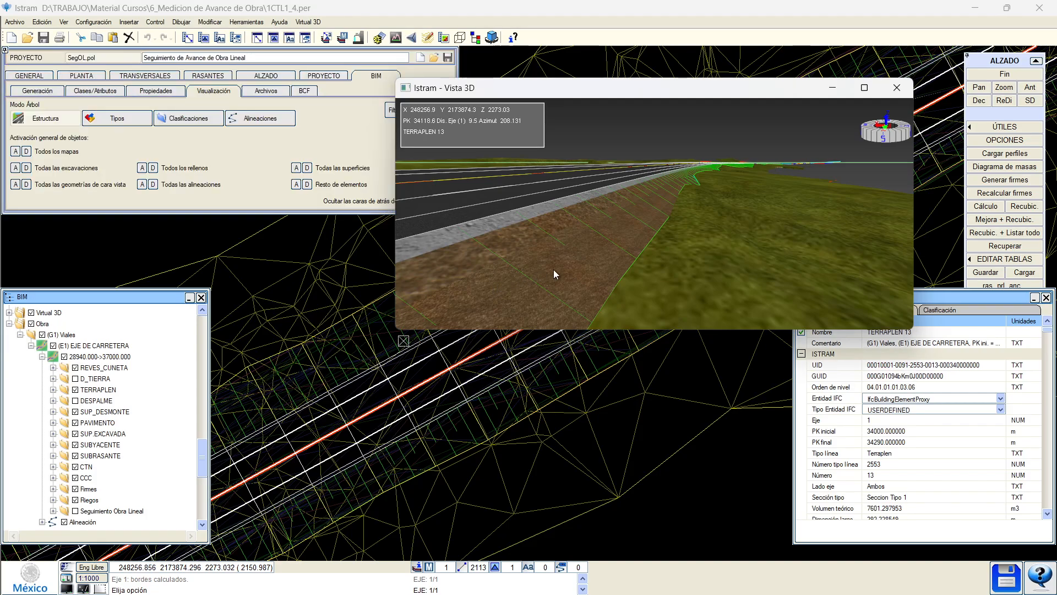
drag(631, 89, 499, 316)
drag(265, 306, 224, 226)
drag(915, 287, 914, 57)
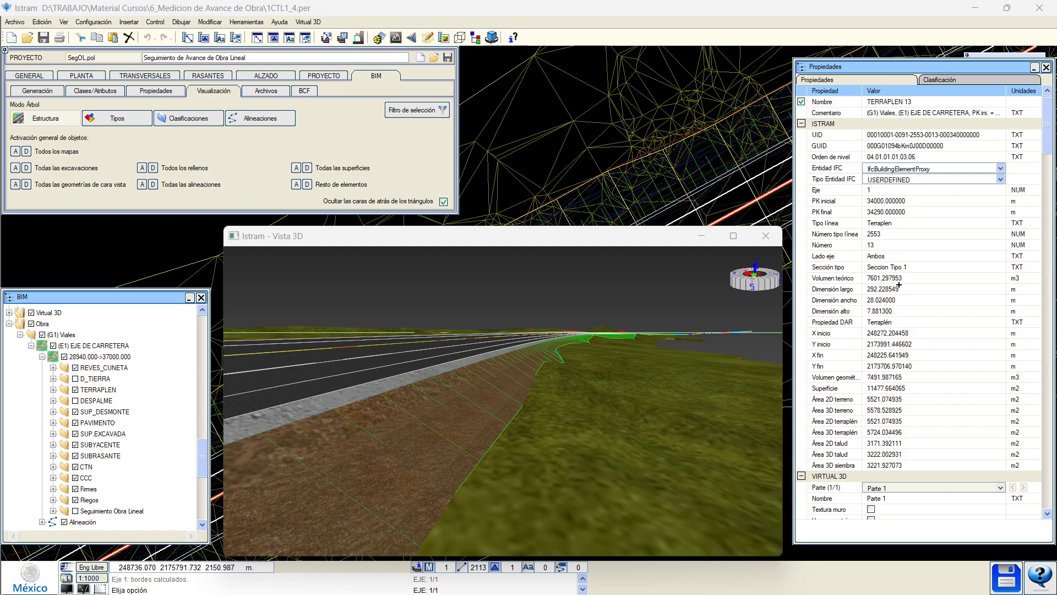
Show and scroll through the TERRAPLEN 13 embankment's Propiedades list.
right_click(404, 461)
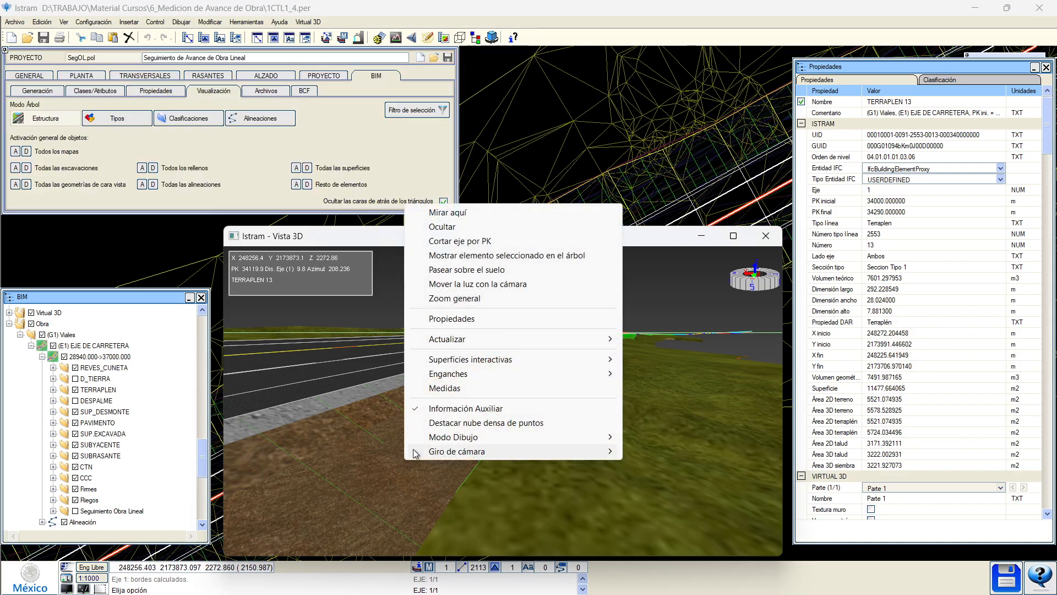
click(452, 319)
scroll(855, 444, down, 2)
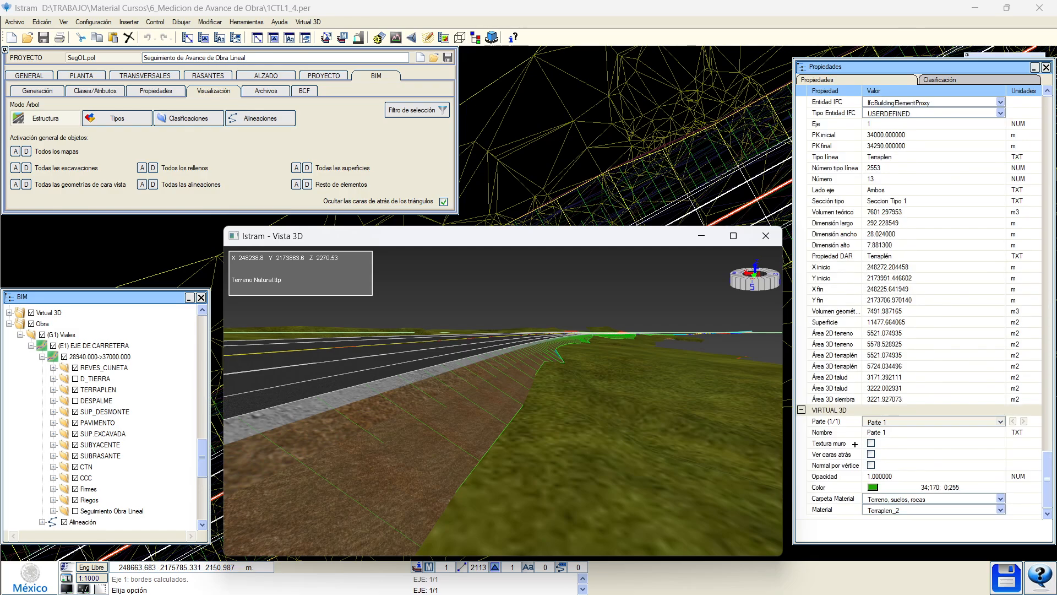
scroll(855, 398, up, 1)
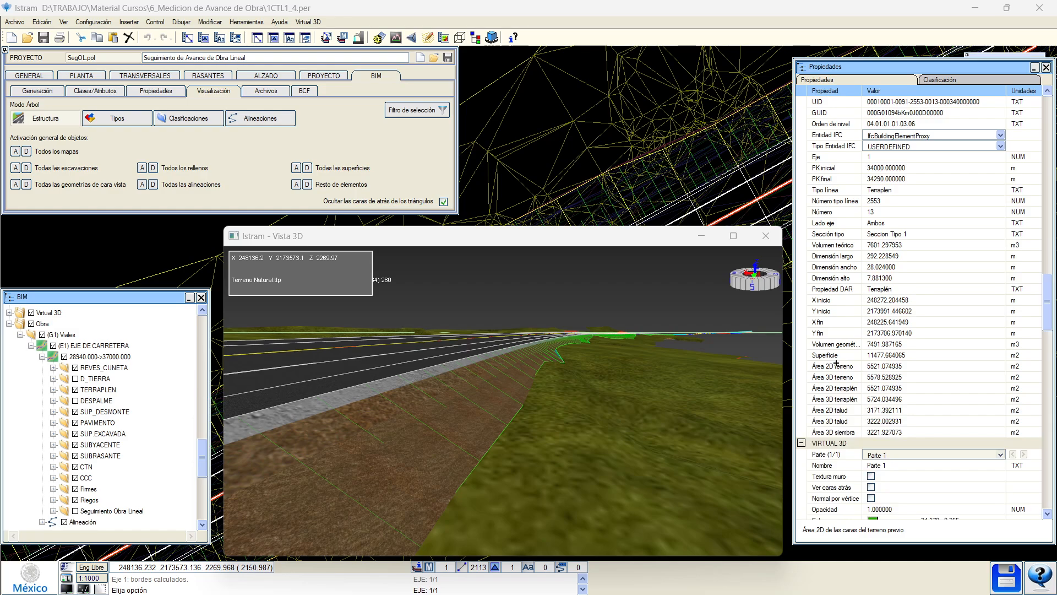
scroll(836, 363, up, 1)
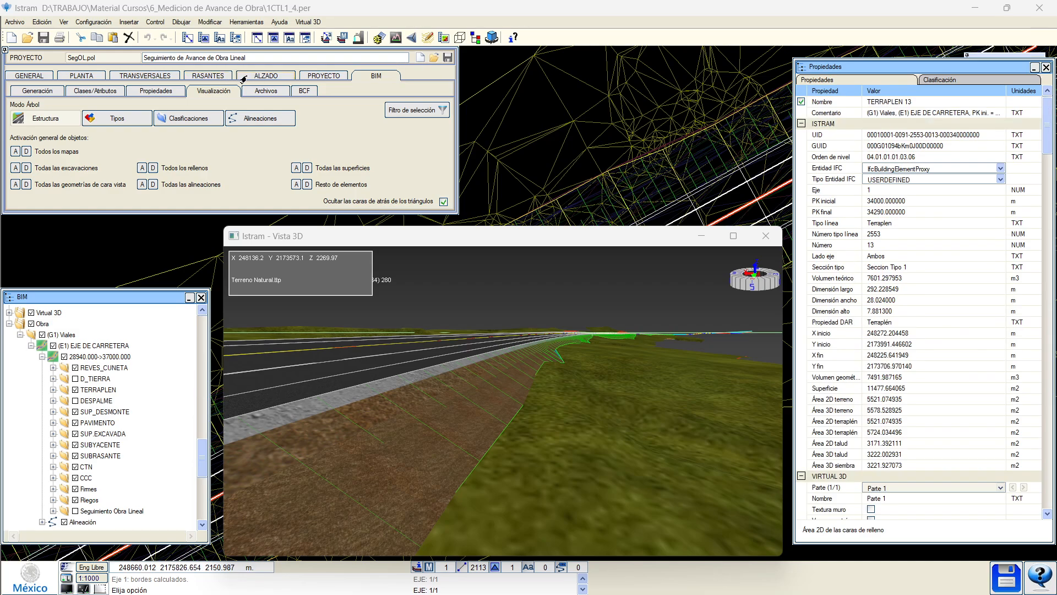
Check the PROYECTO tab, return to BIM and display the Obra element's properties.
click(303, 77)
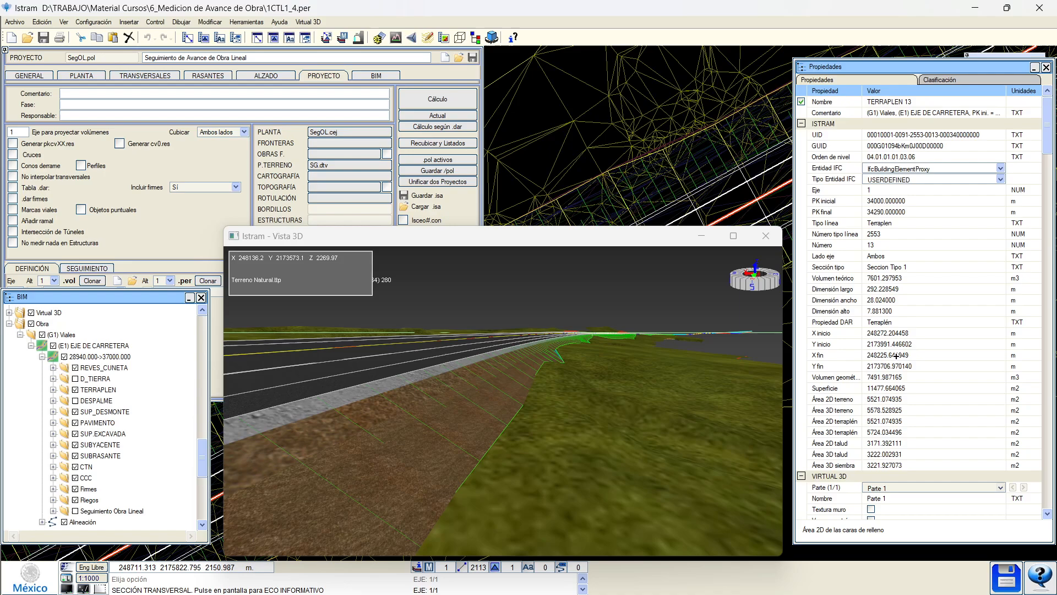
click(385, 77)
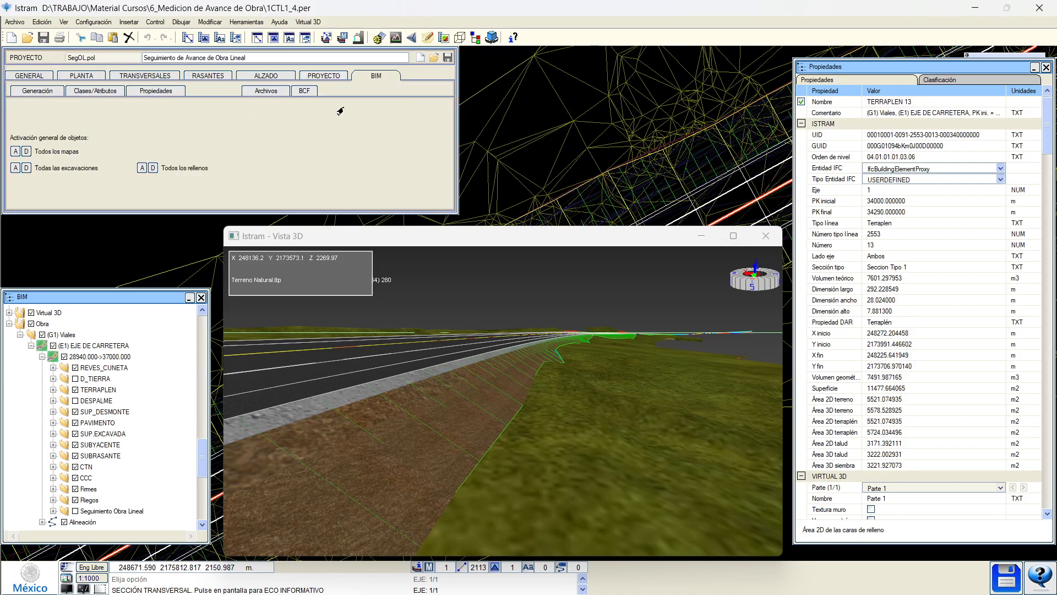
click(43, 324)
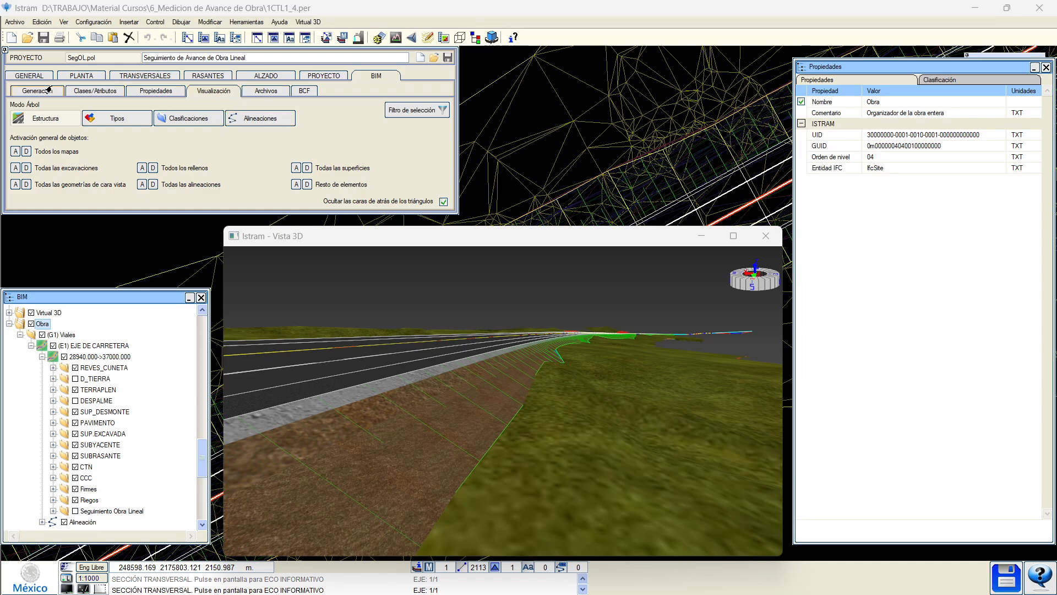
Open the IFC classes and attributes table, leaving Nombre BIM at Por defecto.
click(85, 92)
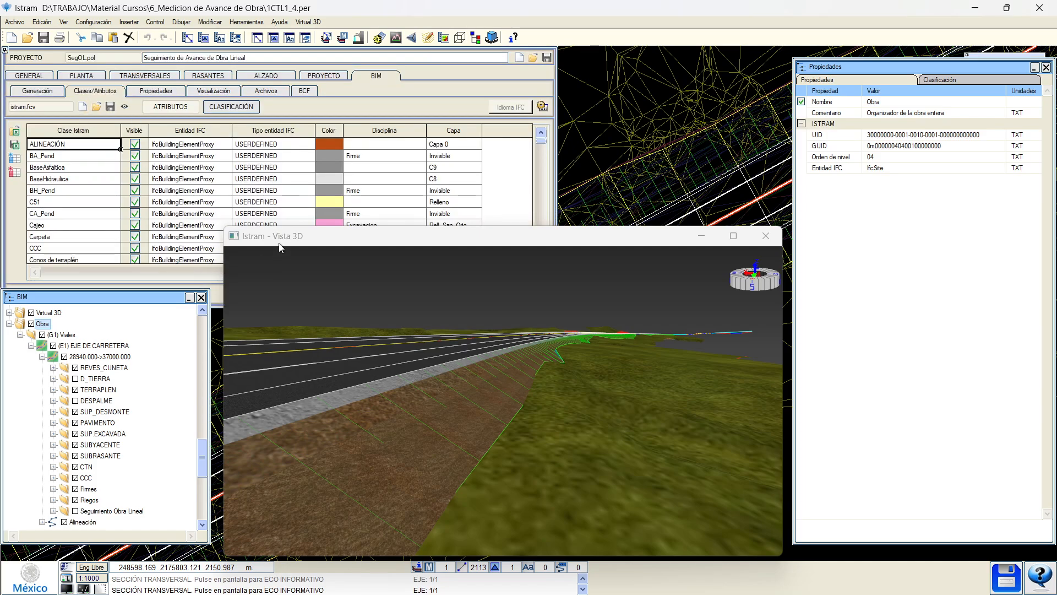
drag(284, 240, 274, 328)
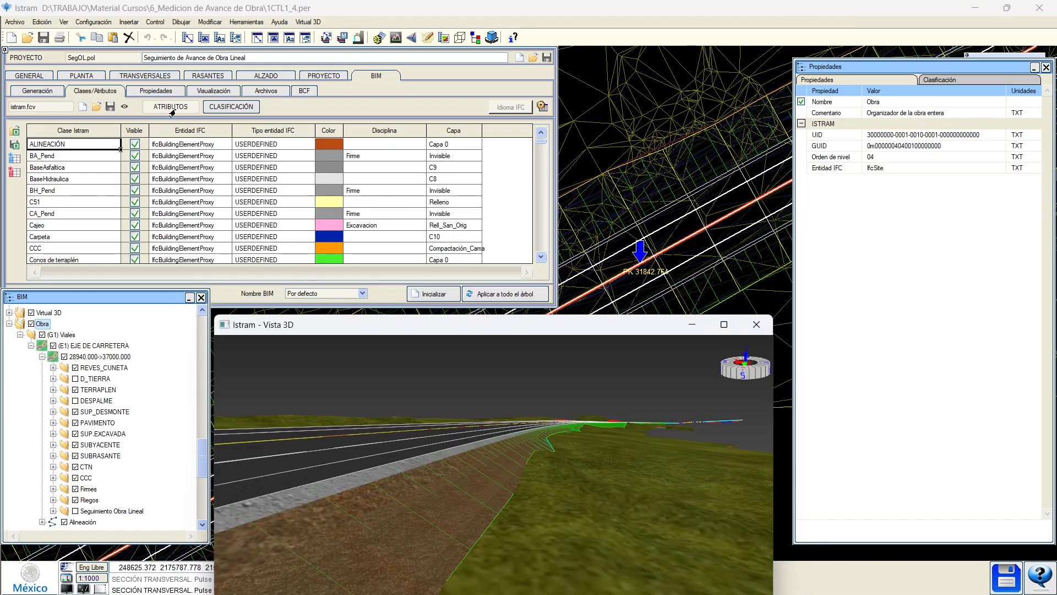
click(361, 294)
click(353, 304)
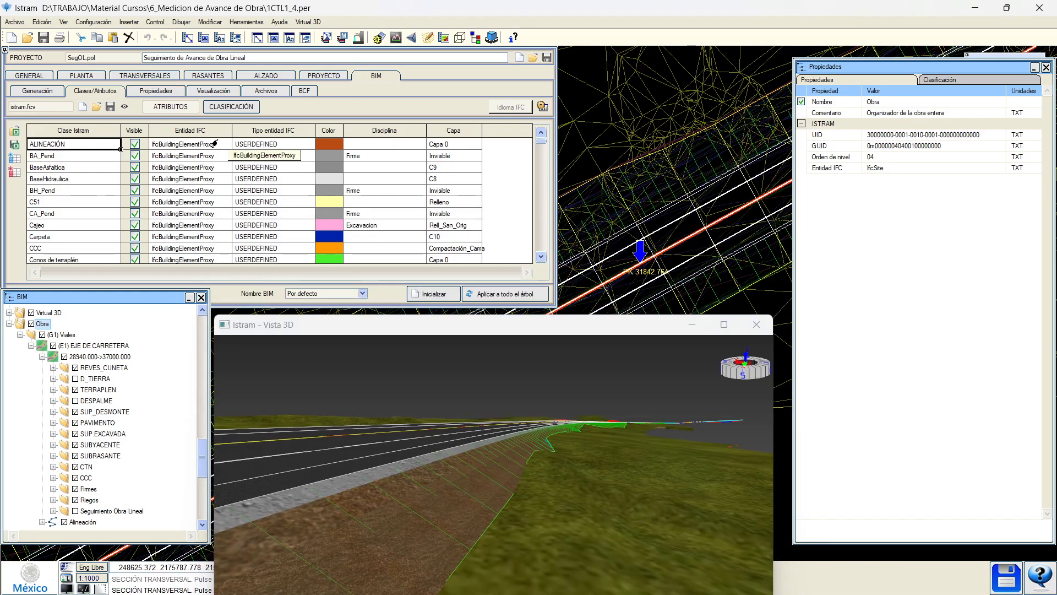
Switch to classification Clasif. 2 (2/5) and set Nombre BIM to Clasif. 2.
click(230, 107)
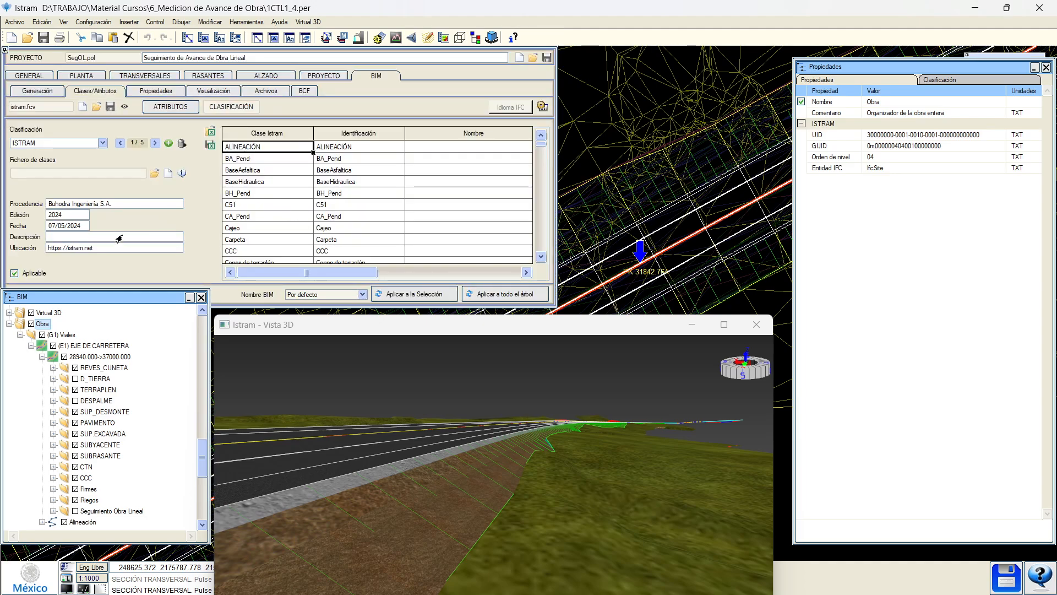
click(155, 143)
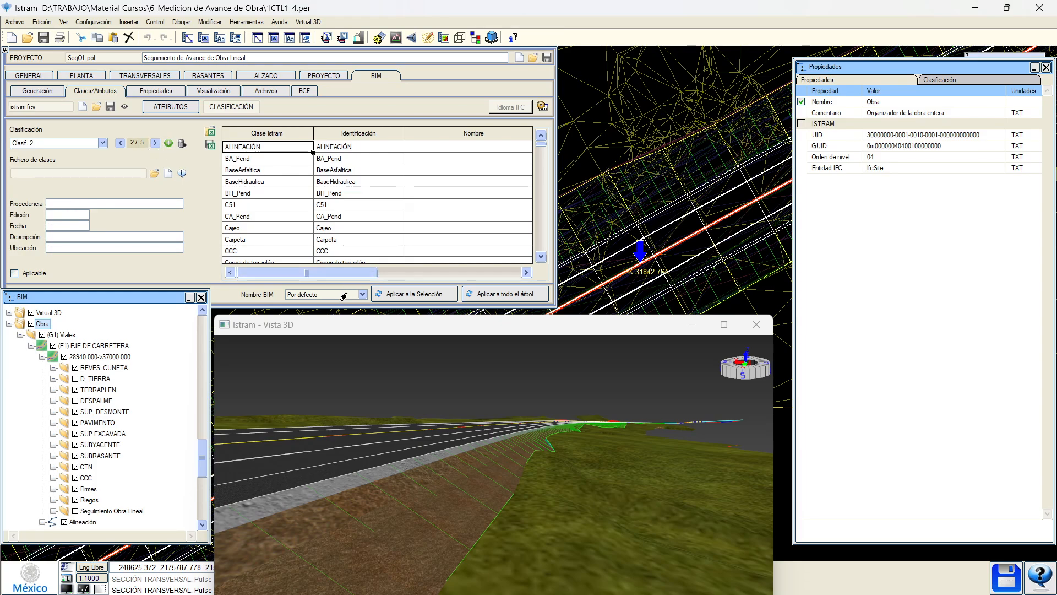
click(342, 294)
click(323, 312)
click(313, 299)
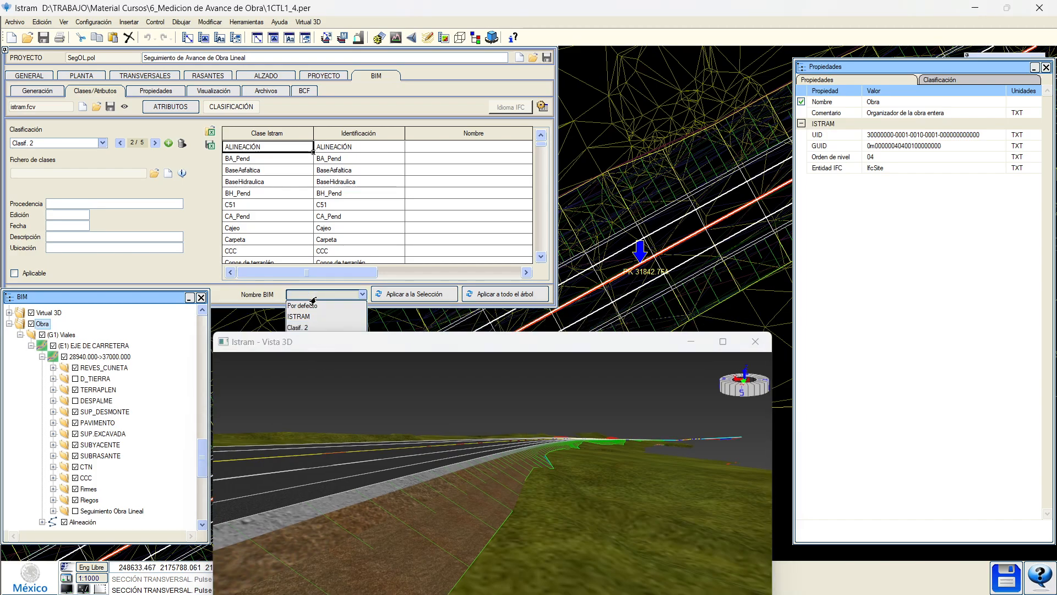
click(310, 326)
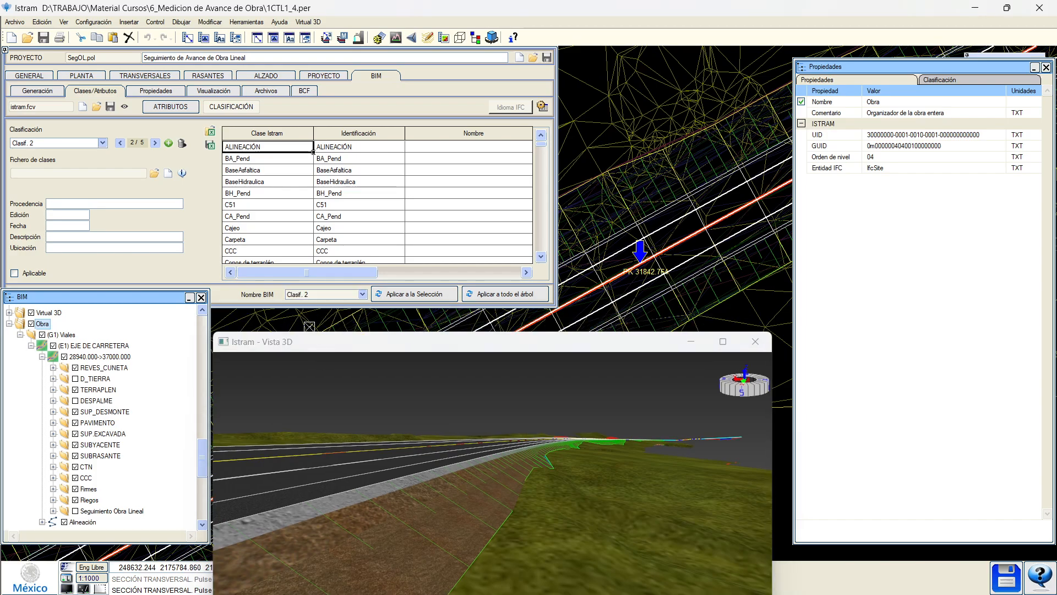
click(311, 295)
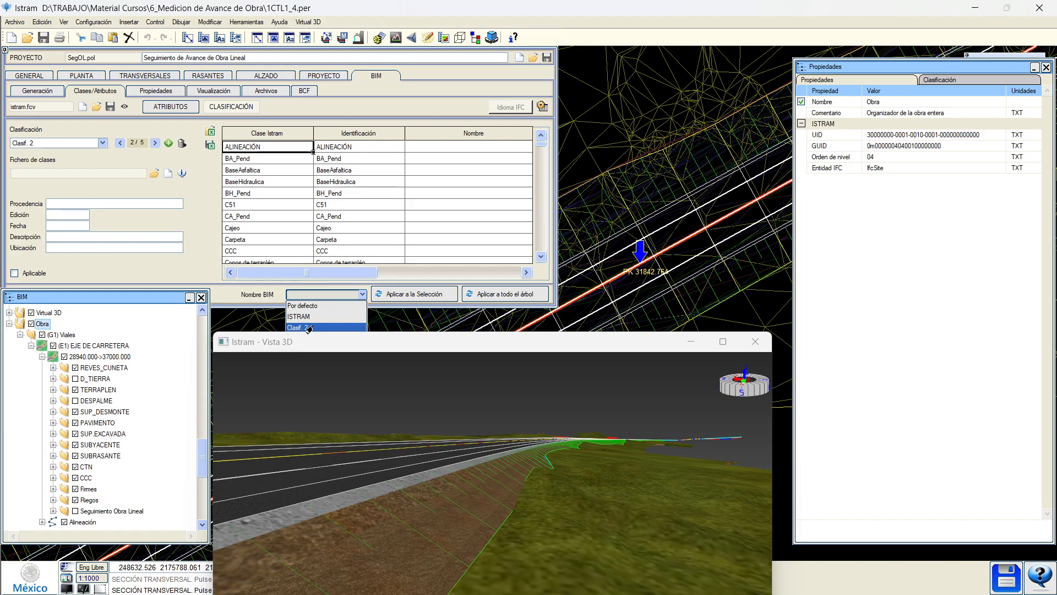
click(308, 328)
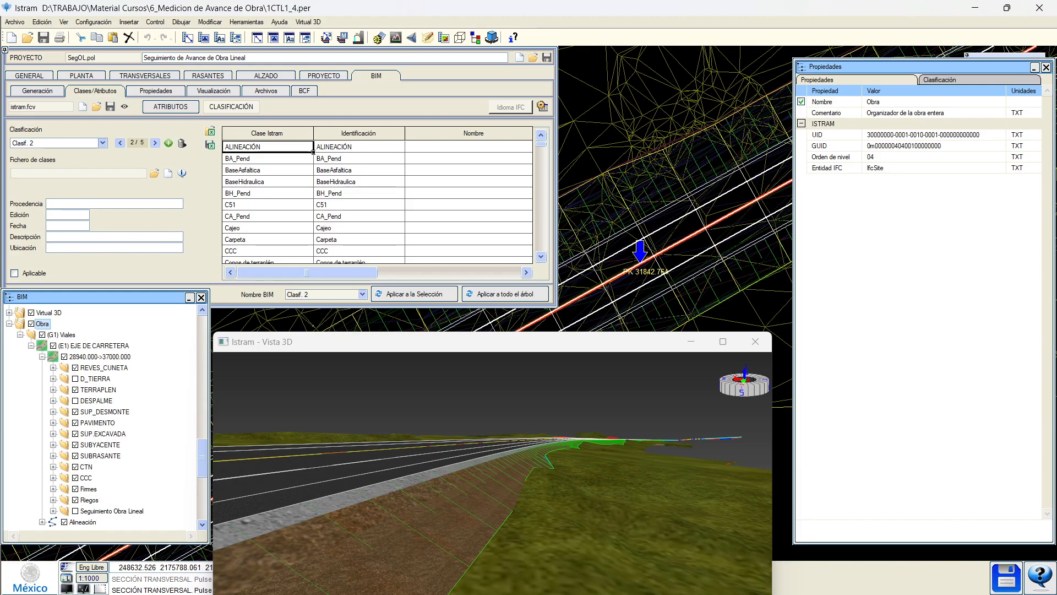
click(154, 173)
Widen the file name column and browse the .fct library files, including SCFclass_V2 and Ferroviaria_RIH.
drag(419, 342, 416, 395)
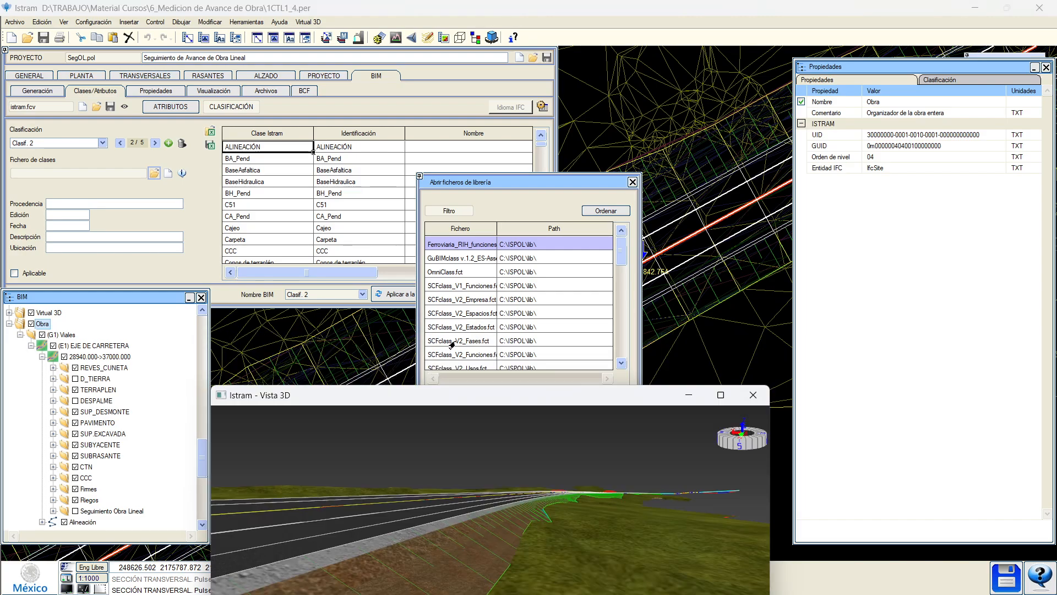
scroll(452, 345, down, 2)
click(459, 344)
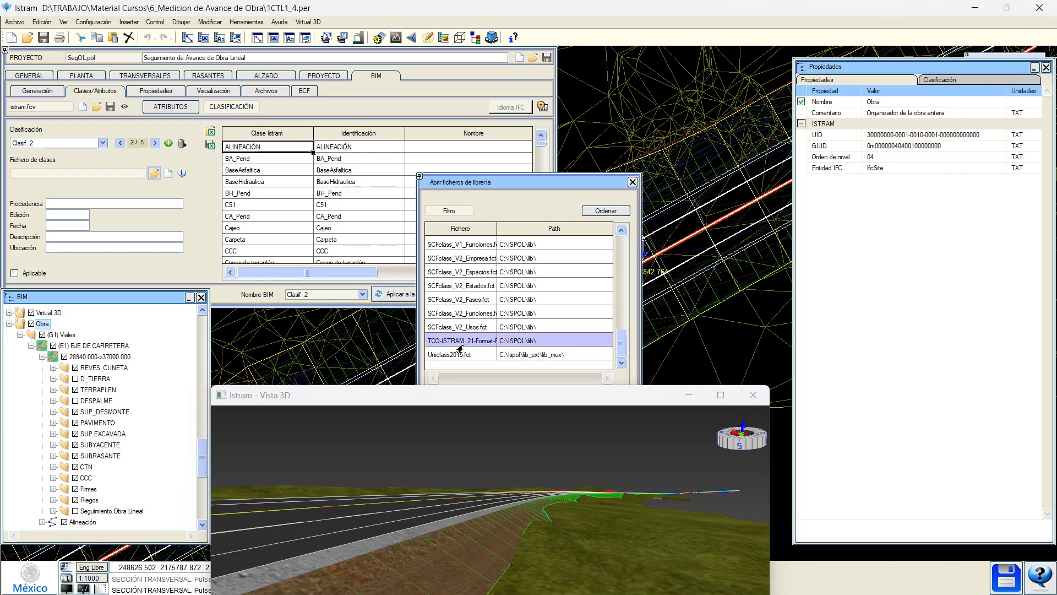
drag(497, 236, 542, 235)
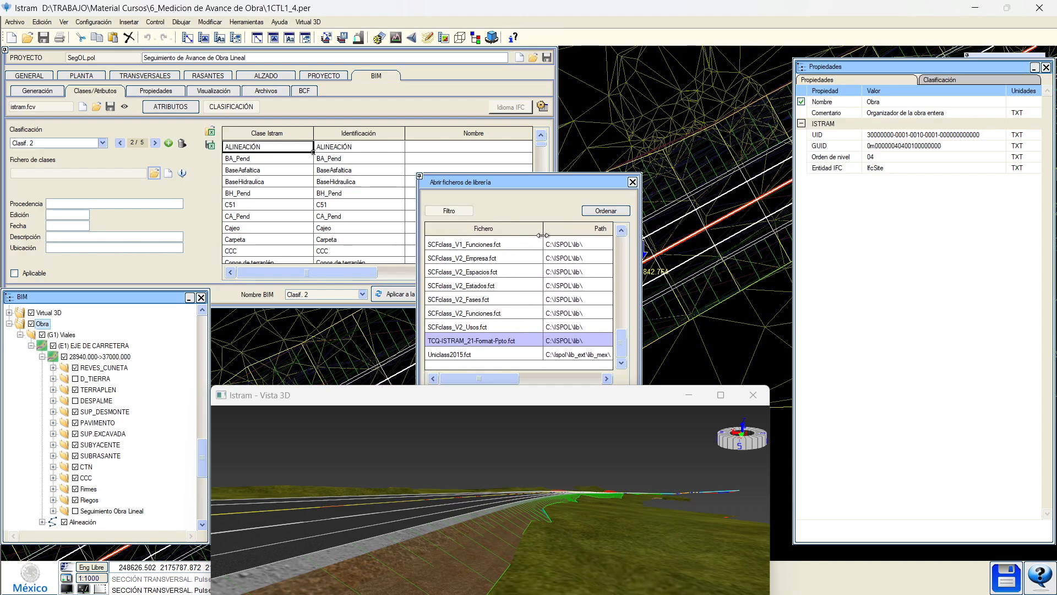
click(479, 327)
scroll(484, 327, up, 3)
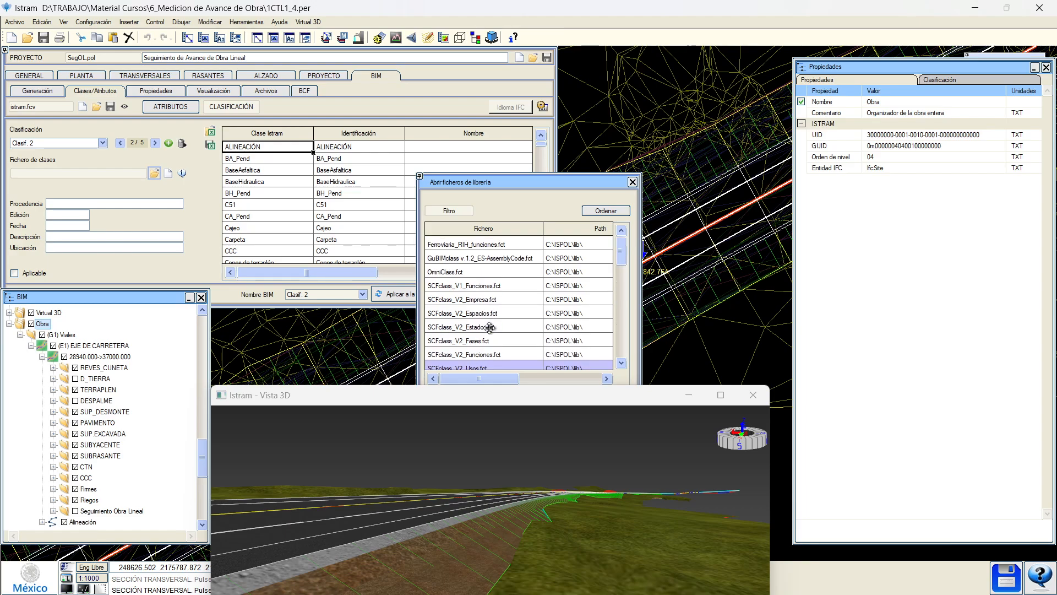
click(491, 244)
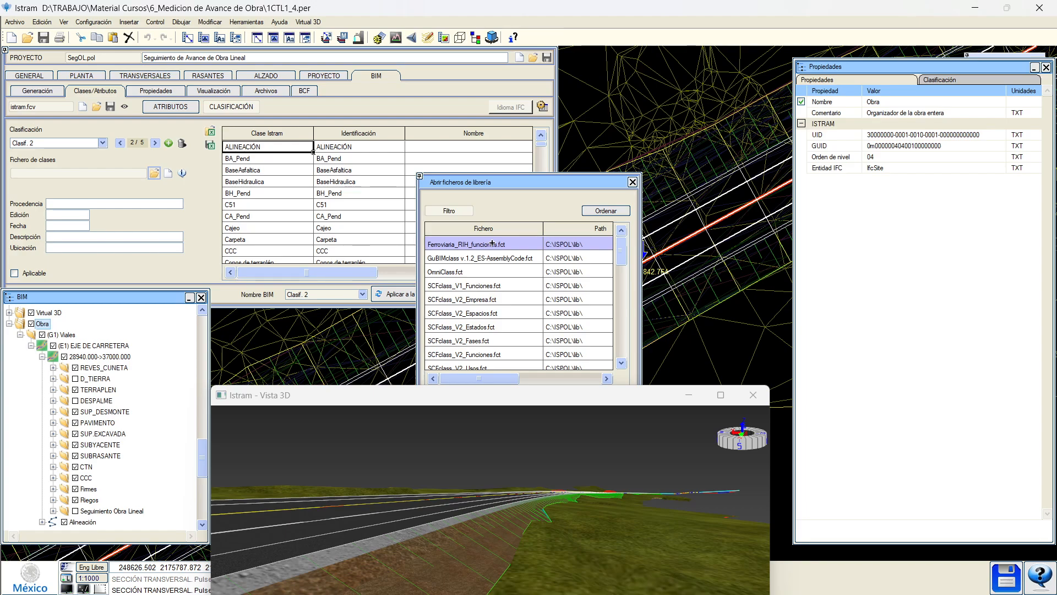
drag(534, 182, 522, 83)
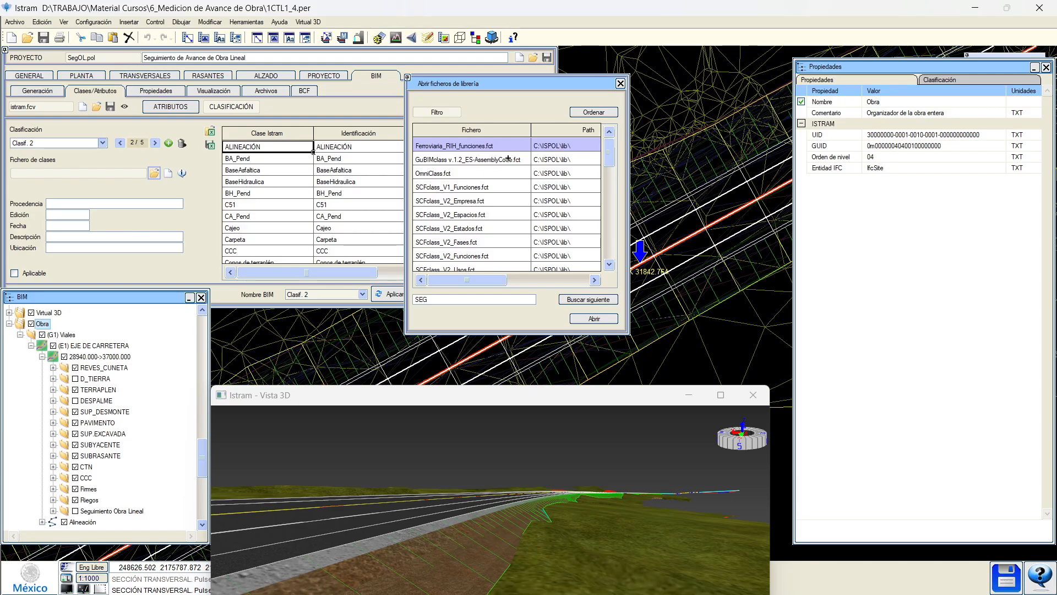
click(457, 200)
click(452, 215)
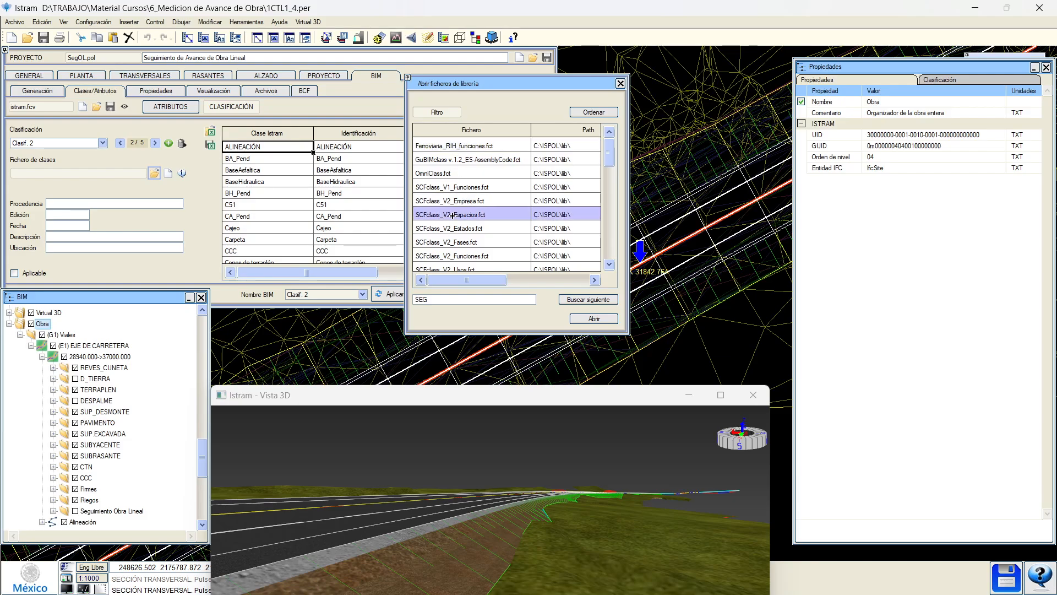
click(455, 257)
scroll(457, 253, down, 1)
After comparing OmniClass and GuBIMclass, load TCQ-ISTRAM_21-Format-Ppto.fct as Clasif. 2's class file.
click(479, 255)
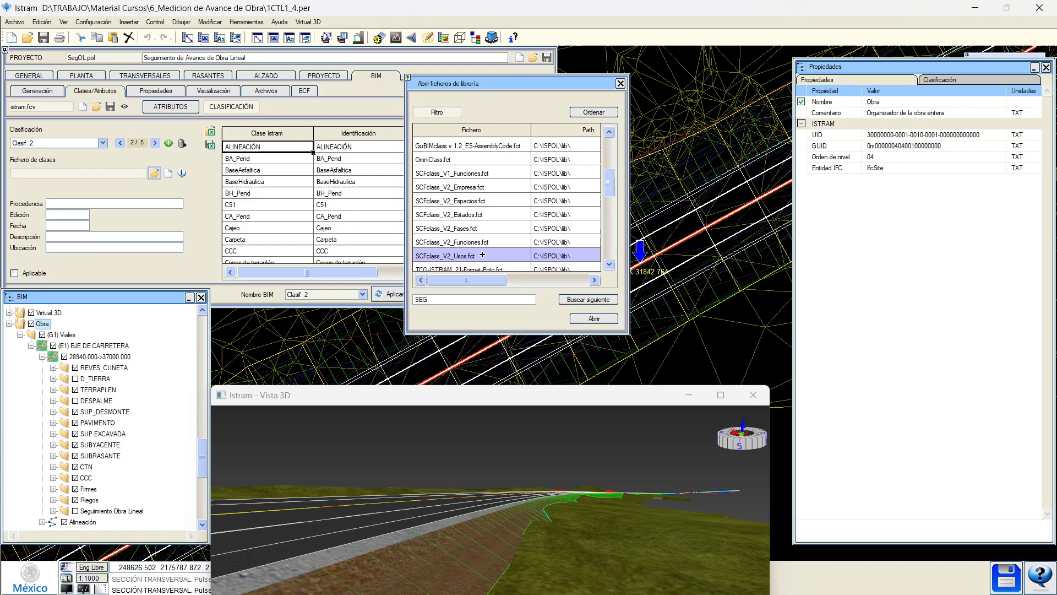
click(476, 242)
click(474, 228)
scroll(468, 190, up, 1)
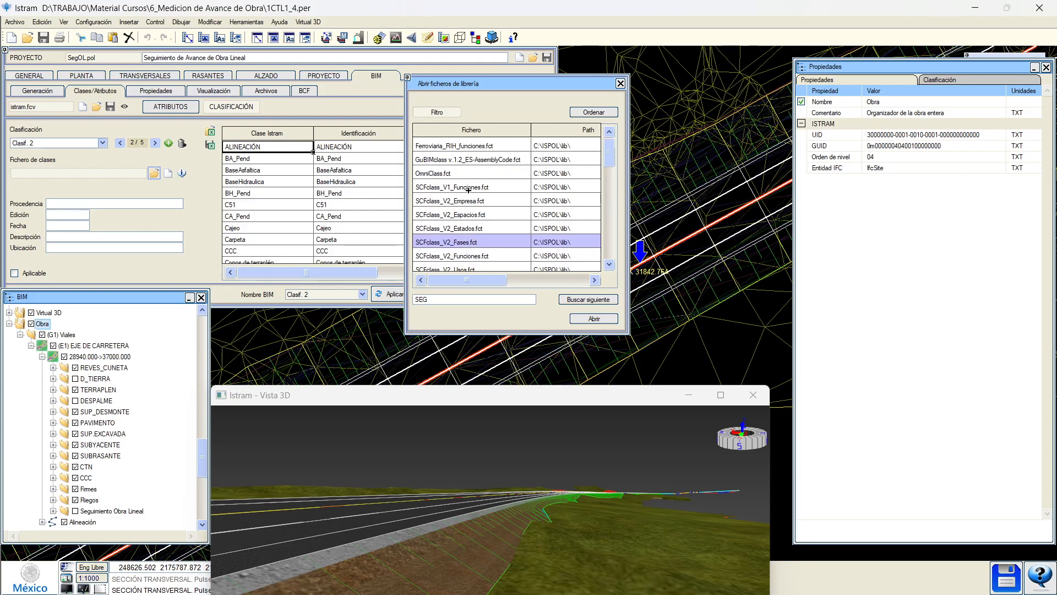
click(456, 173)
click(458, 161)
click(457, 171)
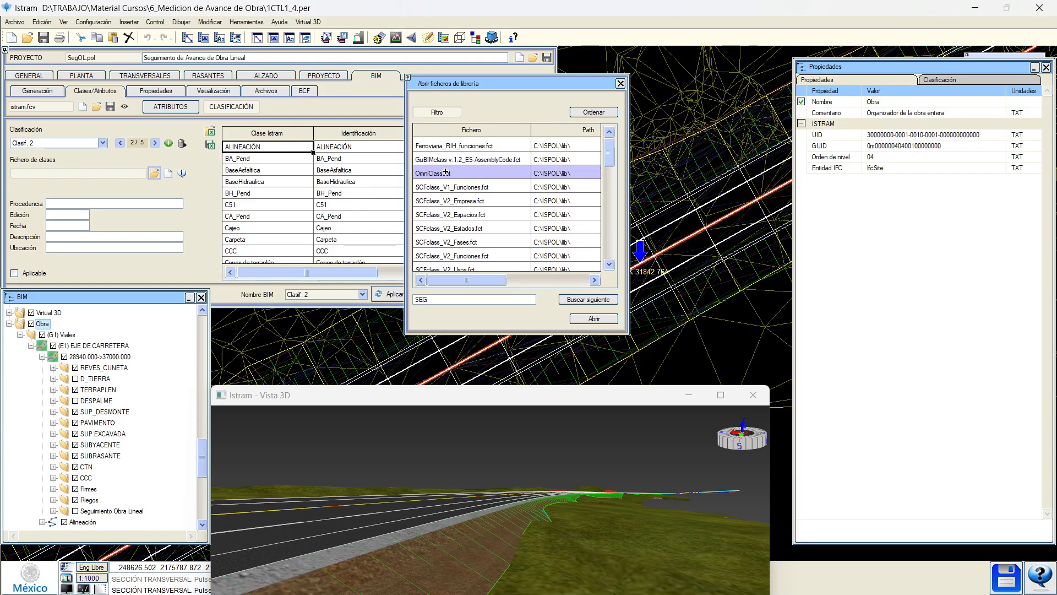
click(460, 145)
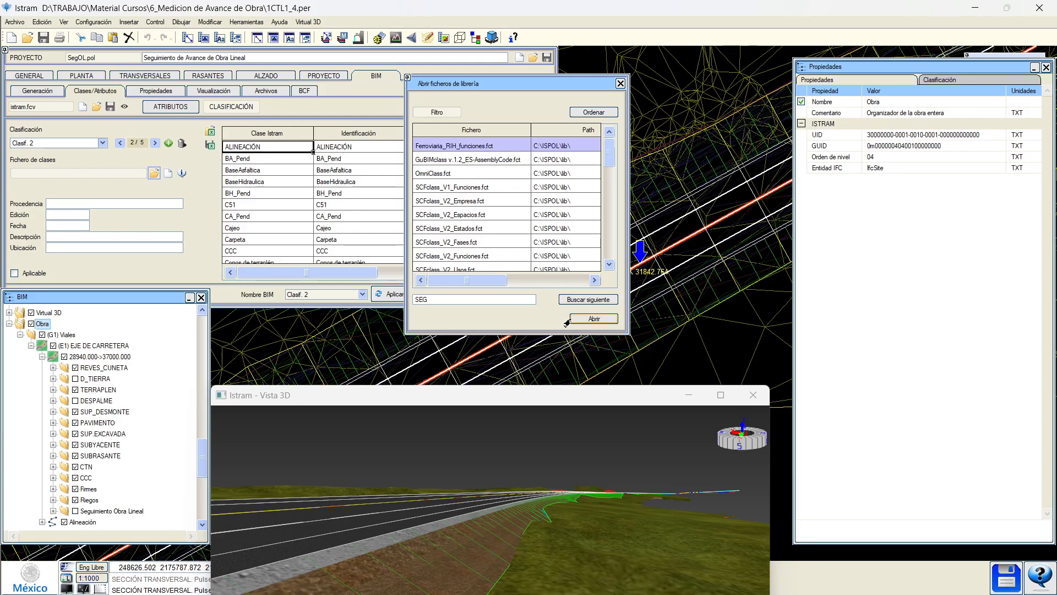
scroll(472, 226, down, 3)
click(473, 242)
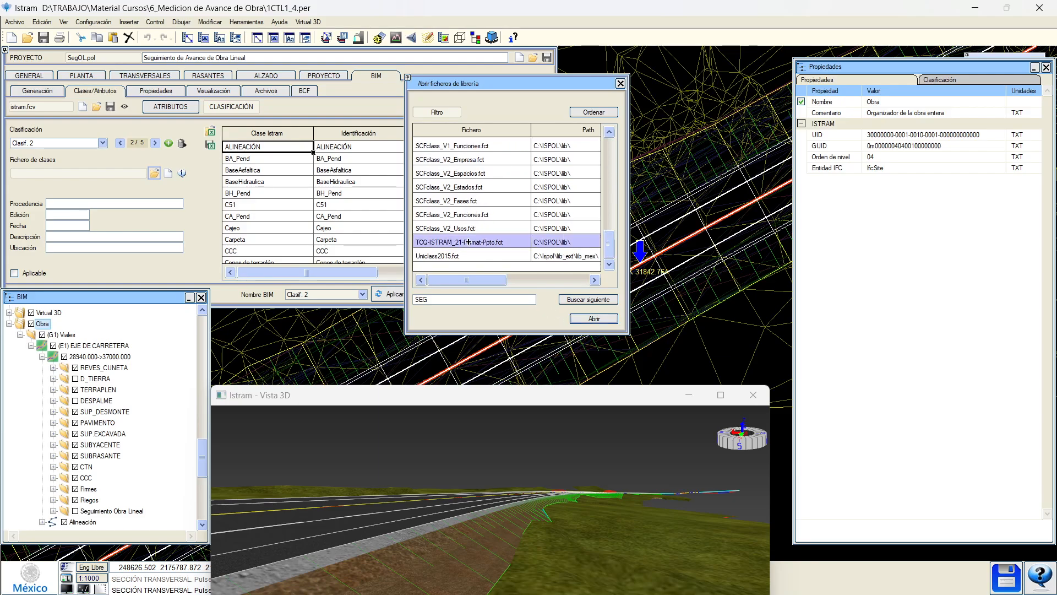
click(594, 319)
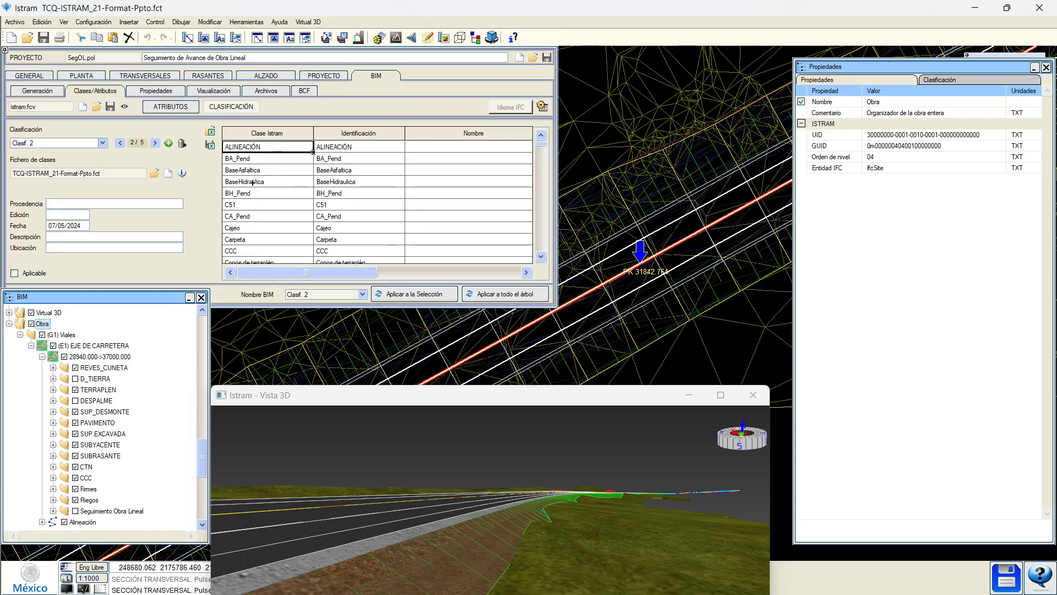
Assign BaseHidraulica code G2262111, extended and compacted suitable soil, from 01.02.03 TERRAPLENES.
right_click(279, 183)
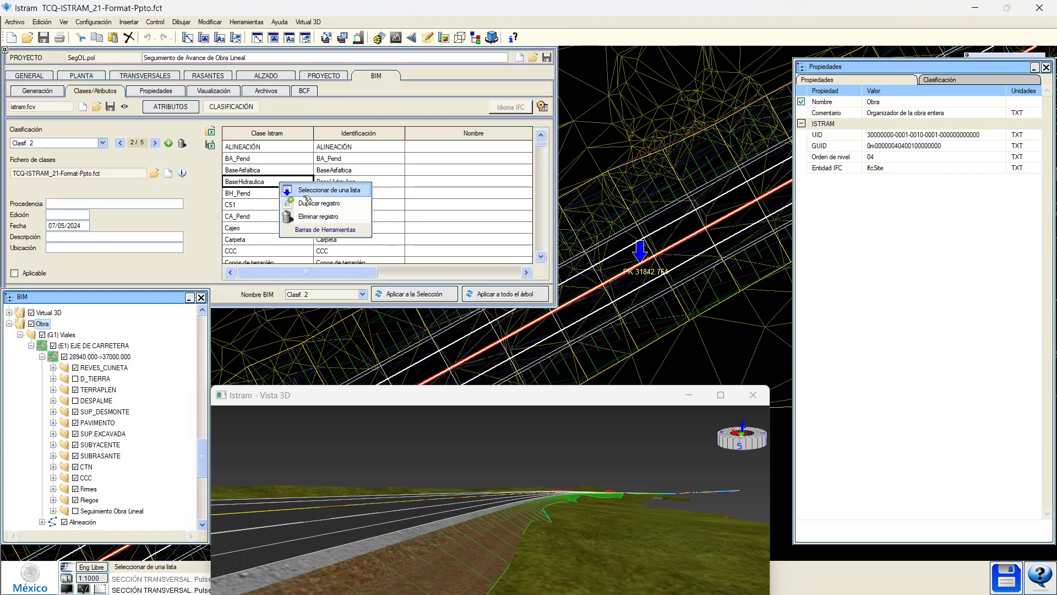
click(325, 191)
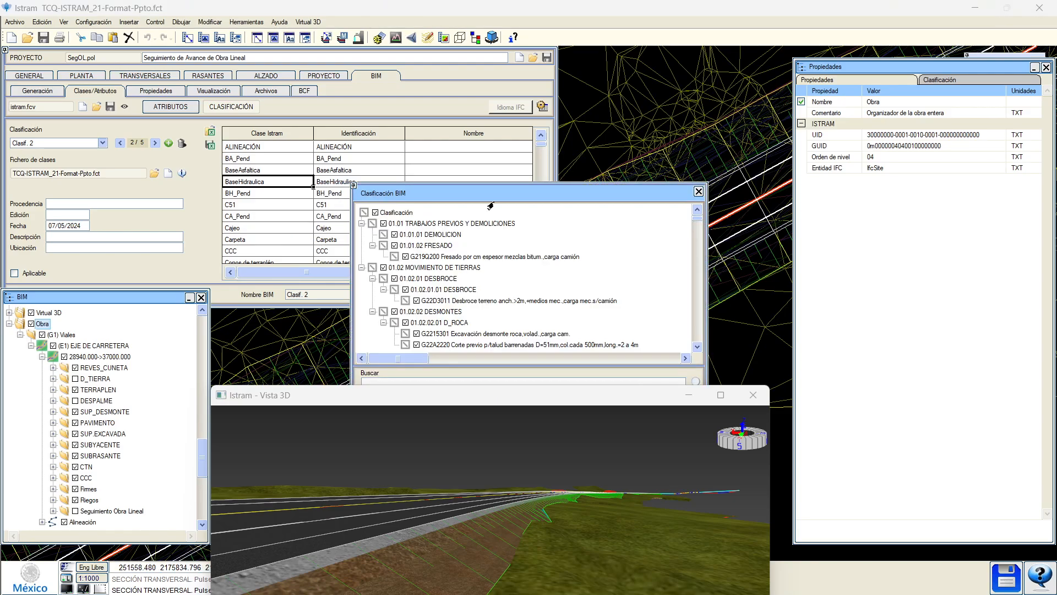
drag(498, 192, 525, 98)
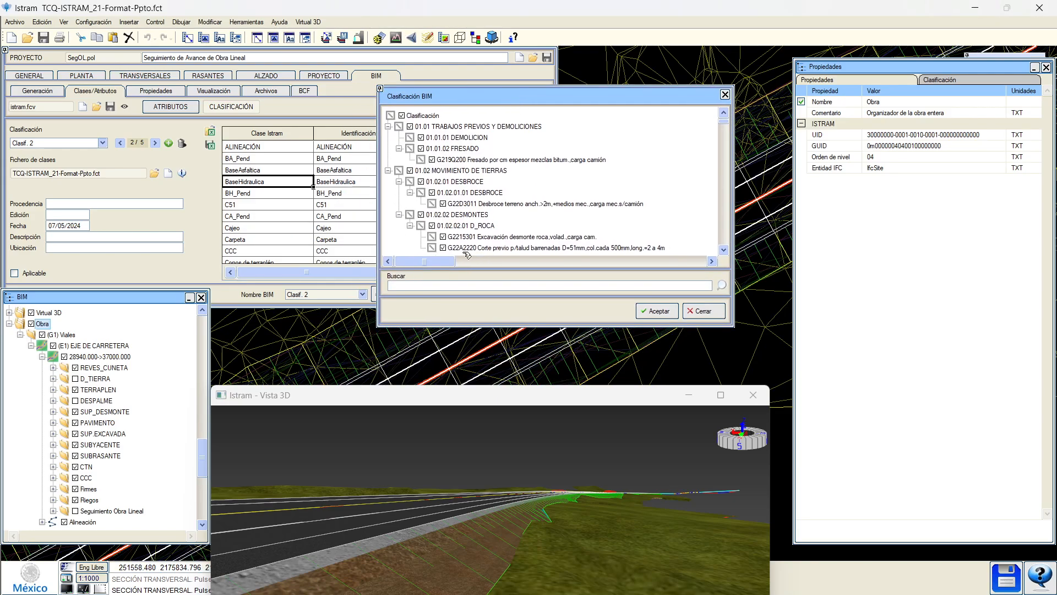
scroll(480, 199, down, 2)
scroll(480, 199, down, 2)
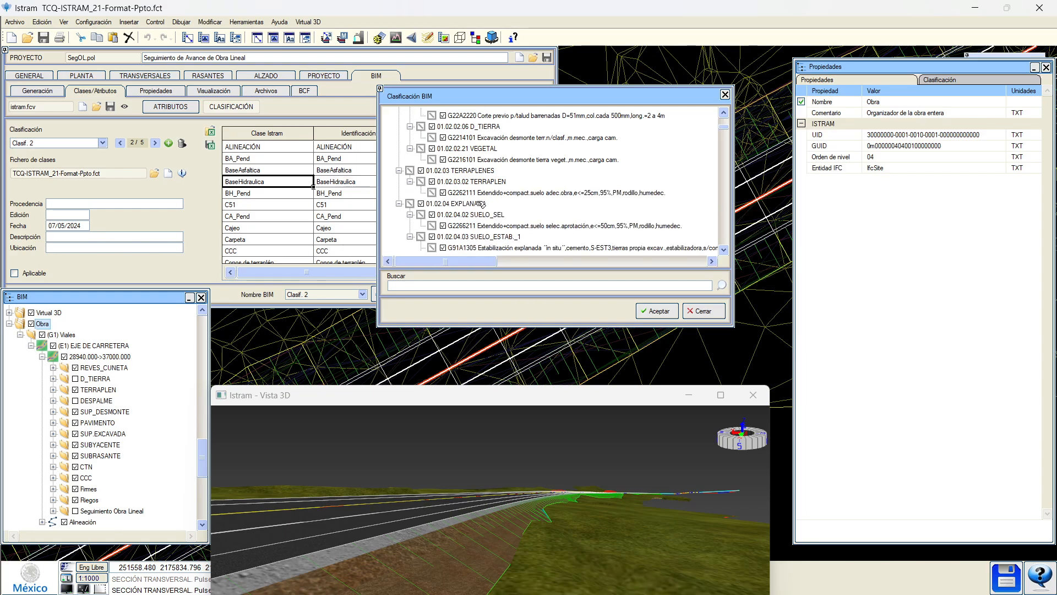
click(479, 172)
click(500, 192)
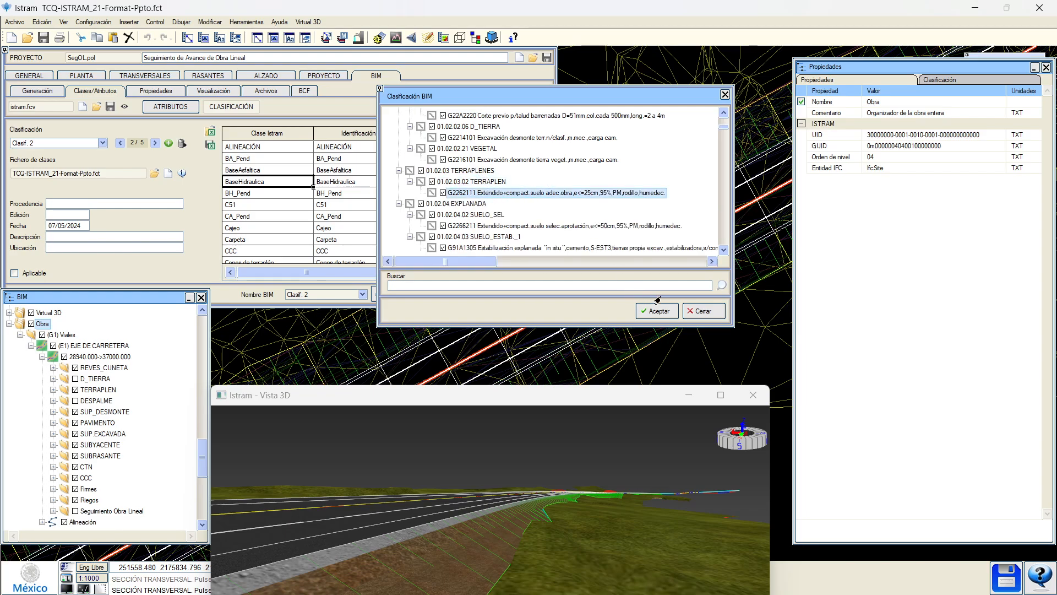
click(697, 312)
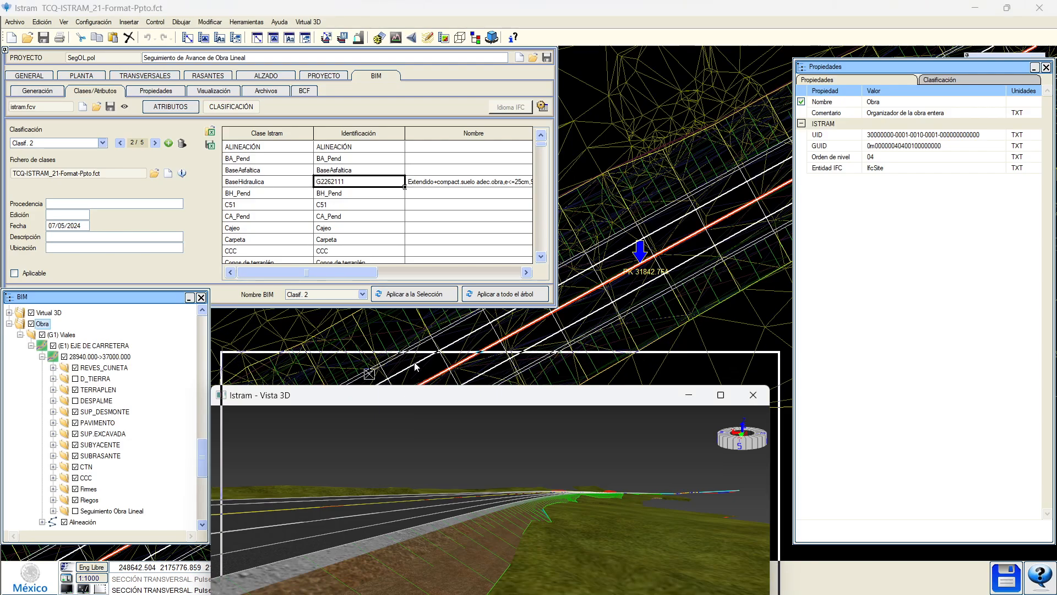
drag(409, 399, 410, 341)
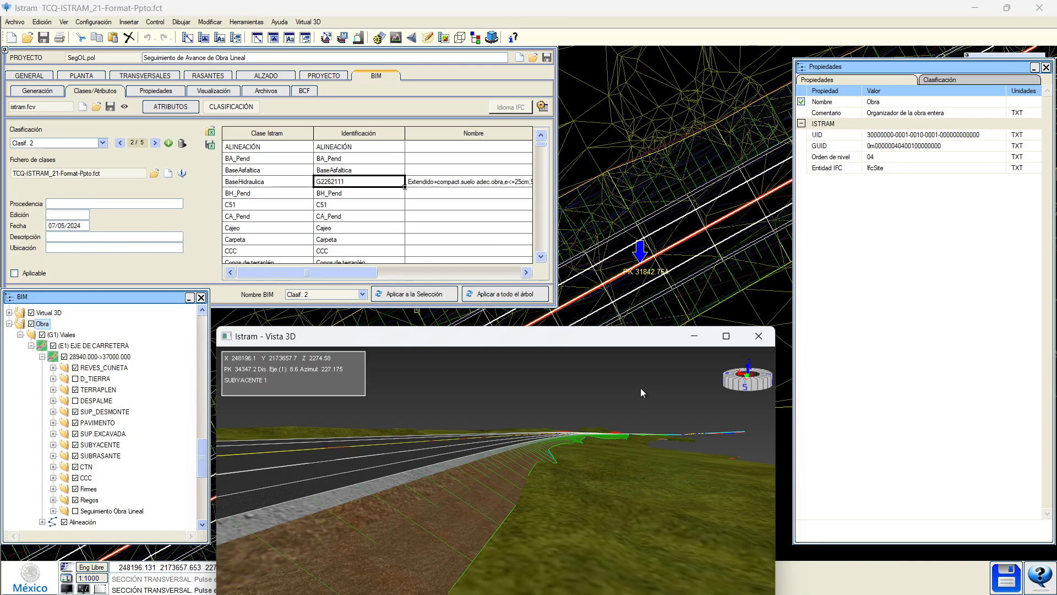
drag(535, 335, 533, 323)
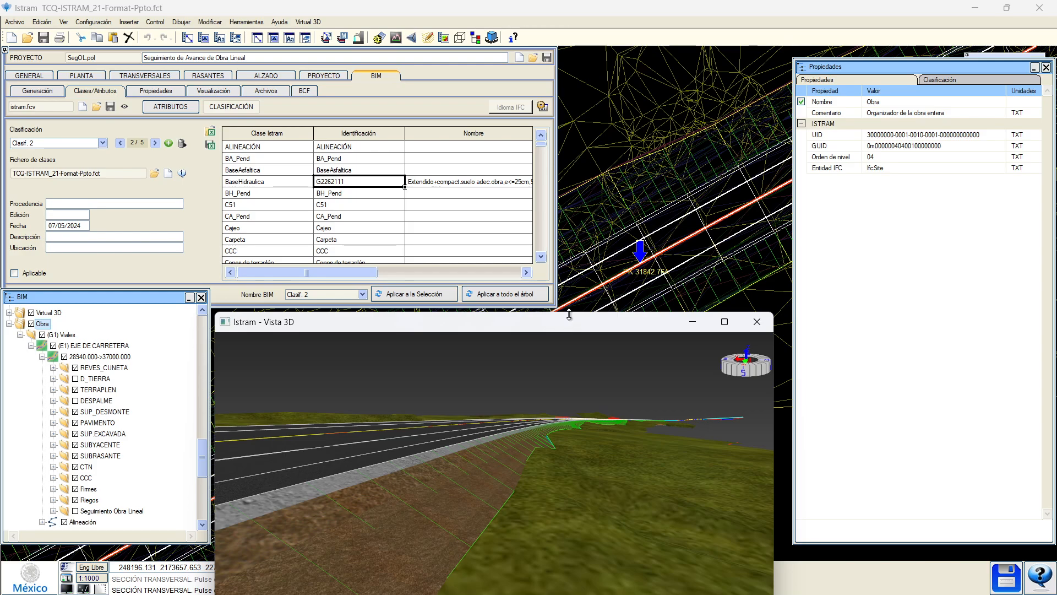
Turn on the Seguimiento Obra Lineal layer and expand it to list Despalme, Terraplen, Corte.
drag(530, 321, 530, 340)
scroll(125, 425, down, 1)
click(75, 500)
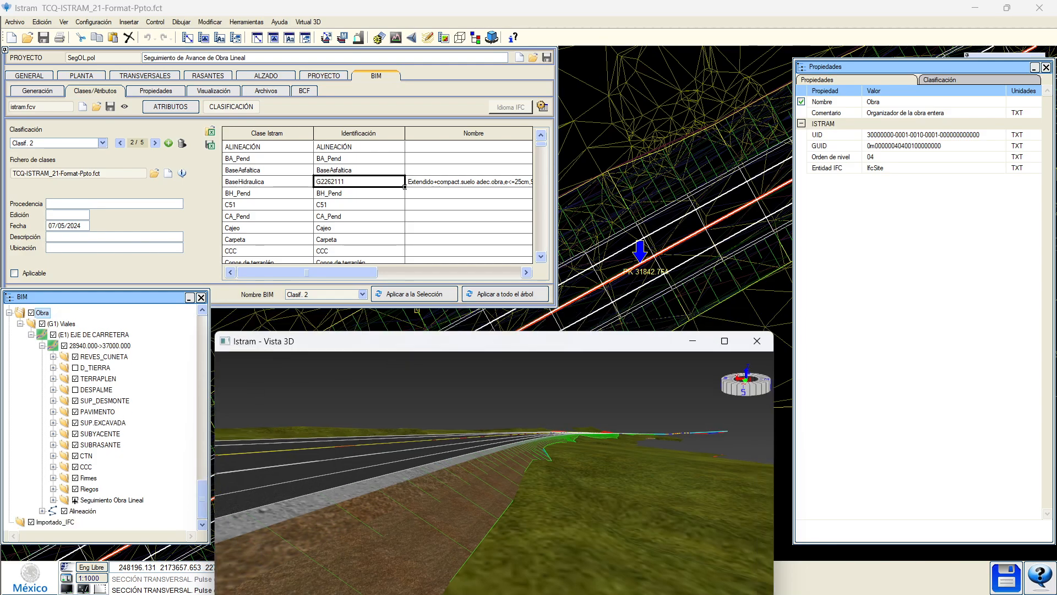
click(95, 499)
double_click(96, 499)
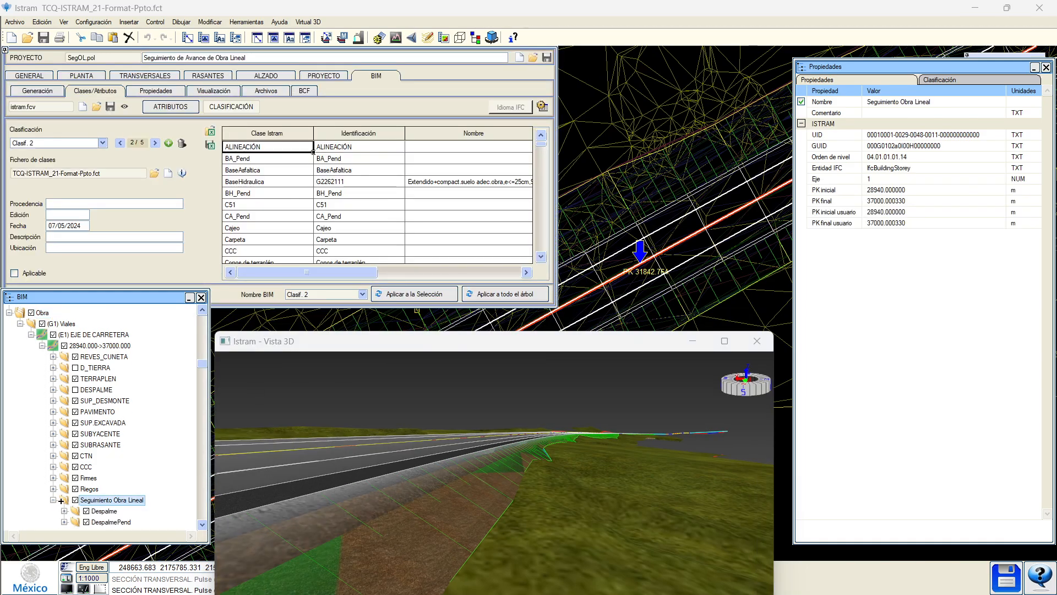
Bring up Seguimiento Obra Lineal's options, dismiss them, and reposition the 3D view window.
scroll(104, 478, down, 3)
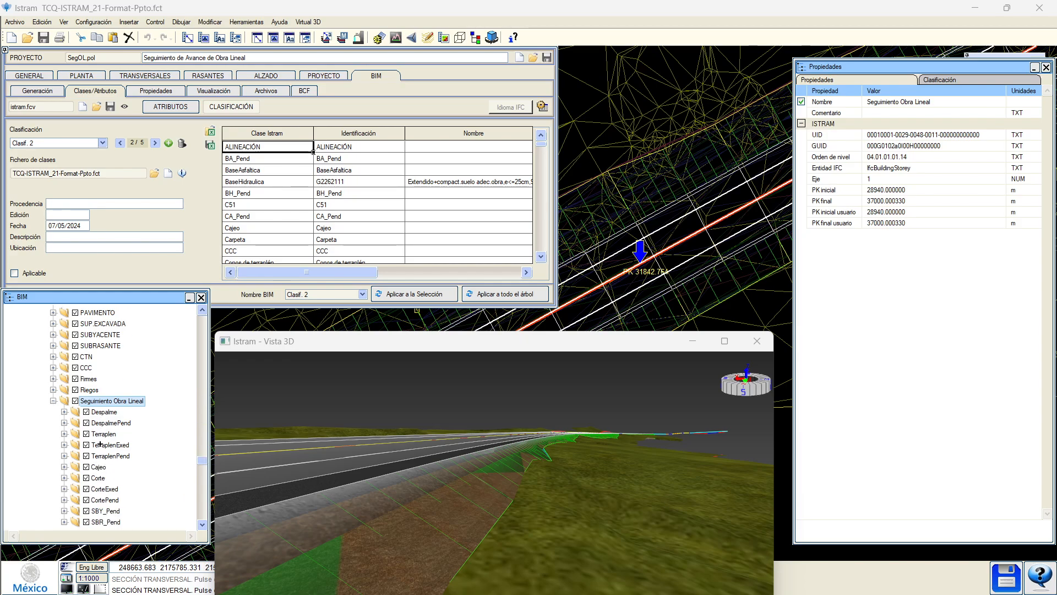
right_click(104, 402)
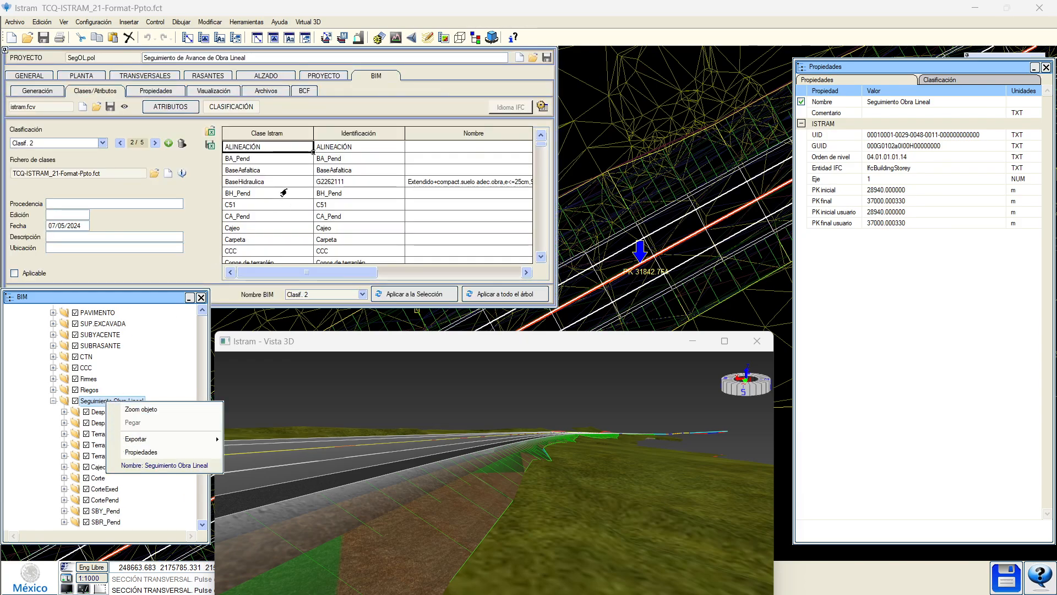
click(283, 268)
scroll(325, 214, down, 3)
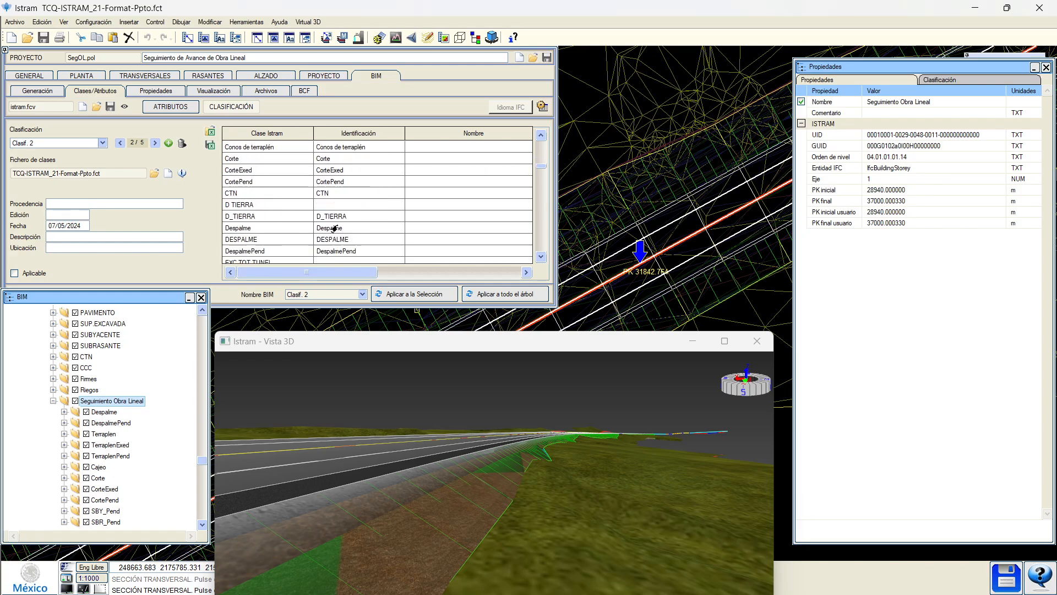
drag(298, 341, 302, 325)
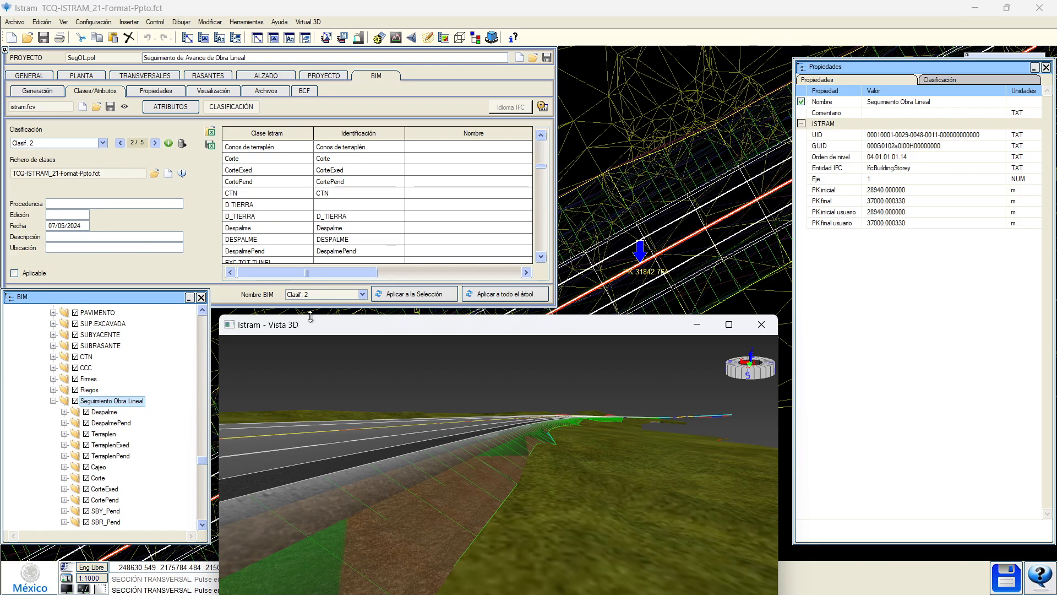
mouse_move(309, 322)
mouse_down()
mouse_move(320, 359)
mouse_move(315, 320)
mouse_up()
scroll(423, 418, down, 5)
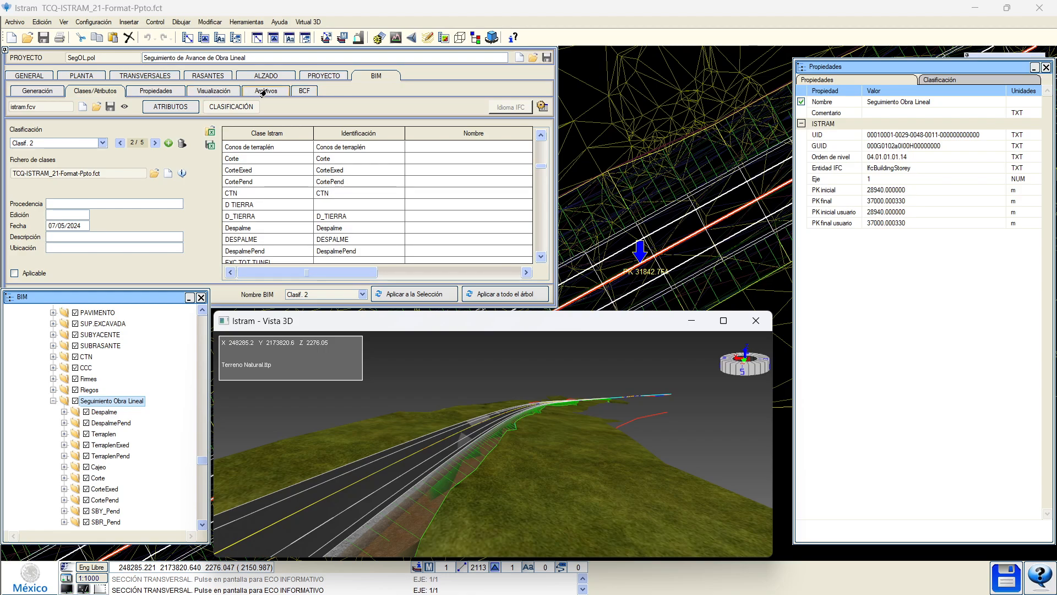
From the Archivos page, export Seguimiento Obra Lineal as IFC 4.3, reaching the coordinates prompt.
click(270, 93)
scroll(100, 394, up, 2)
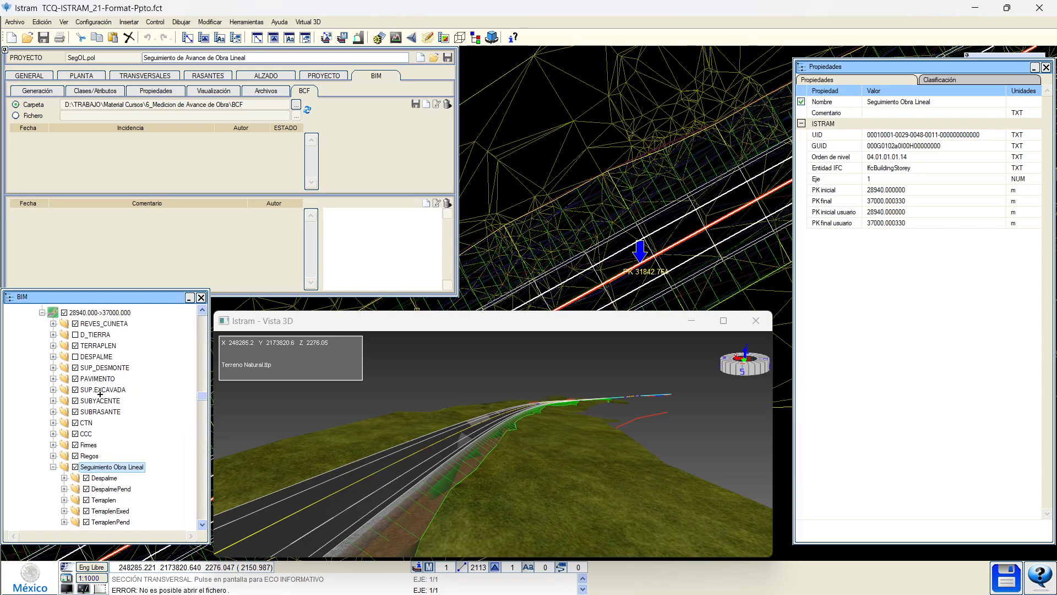
right_click(104, 467)
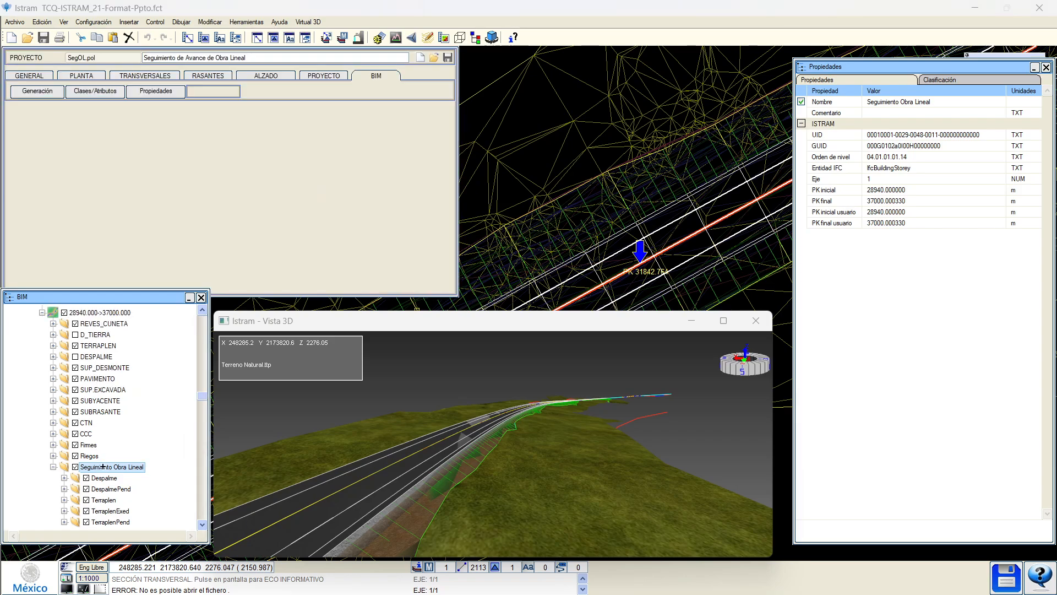
mouse_move(165, 505)
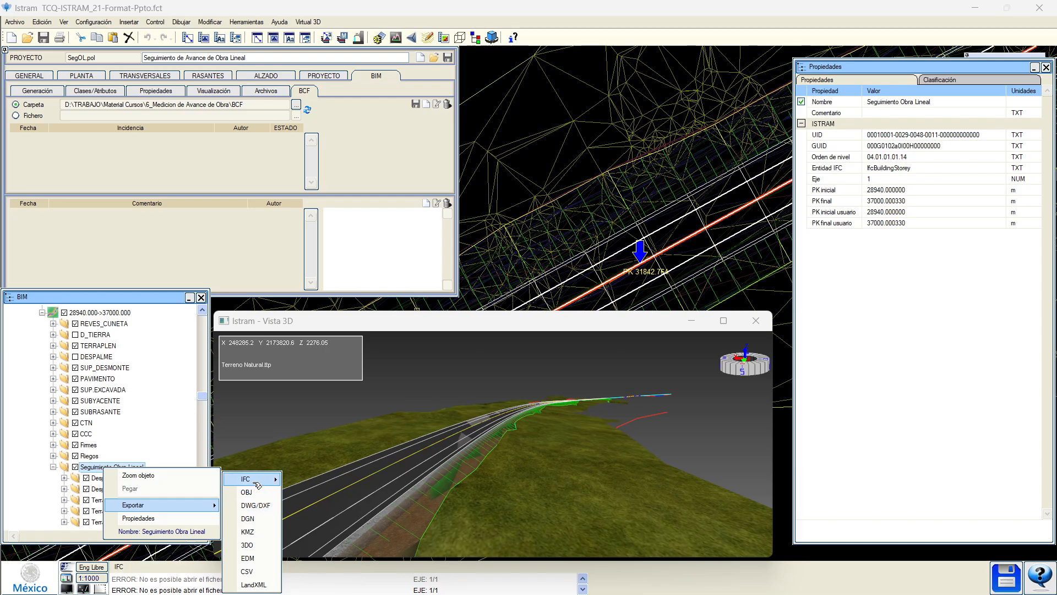
mouse_move(256, 484)
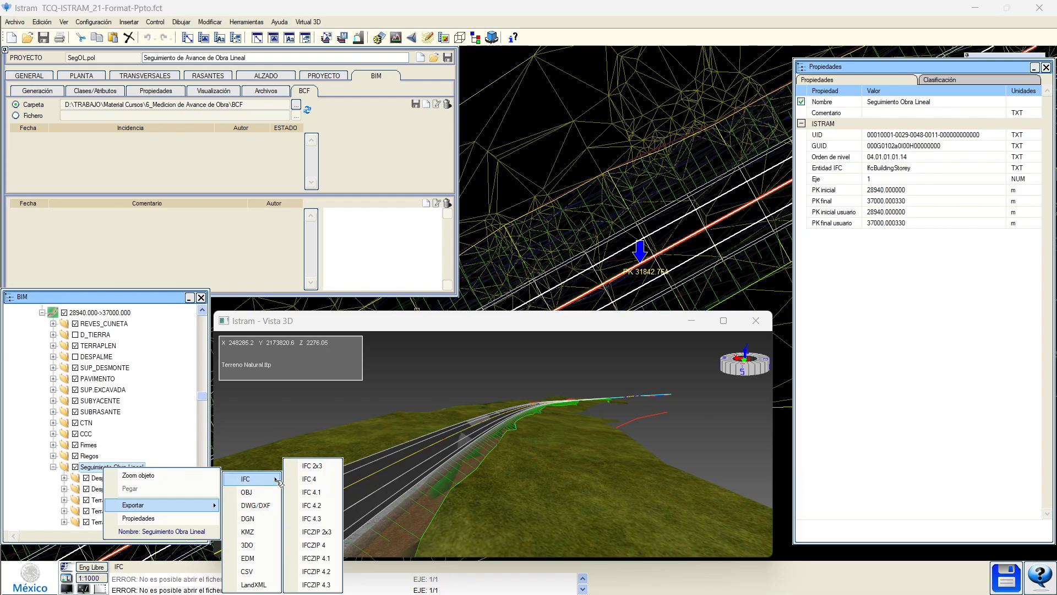
click(320, 518)
drag(399, 321, 385, 435)
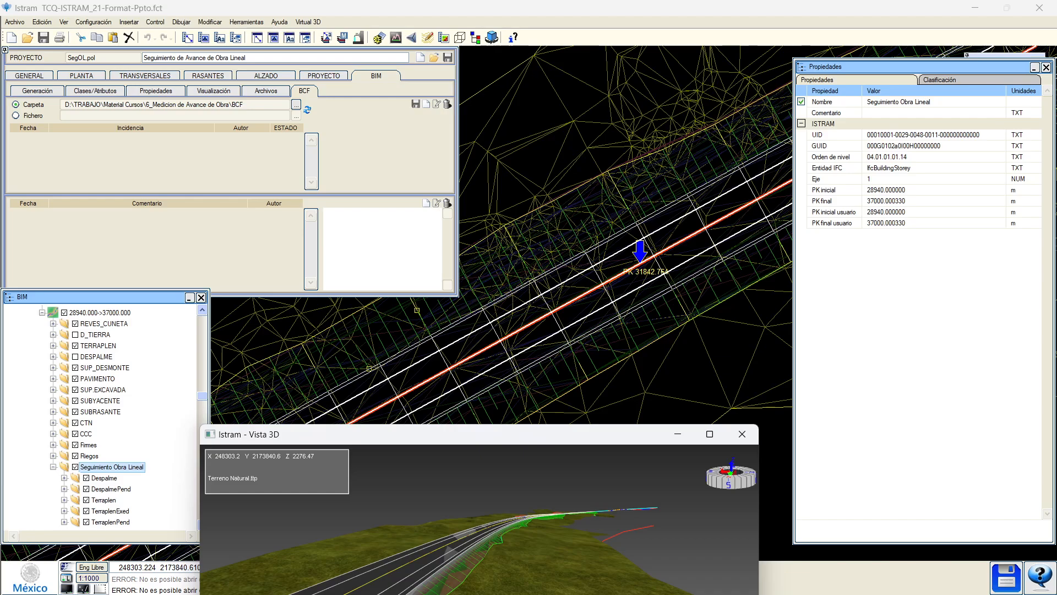
drag(540, 222, 576, 271)
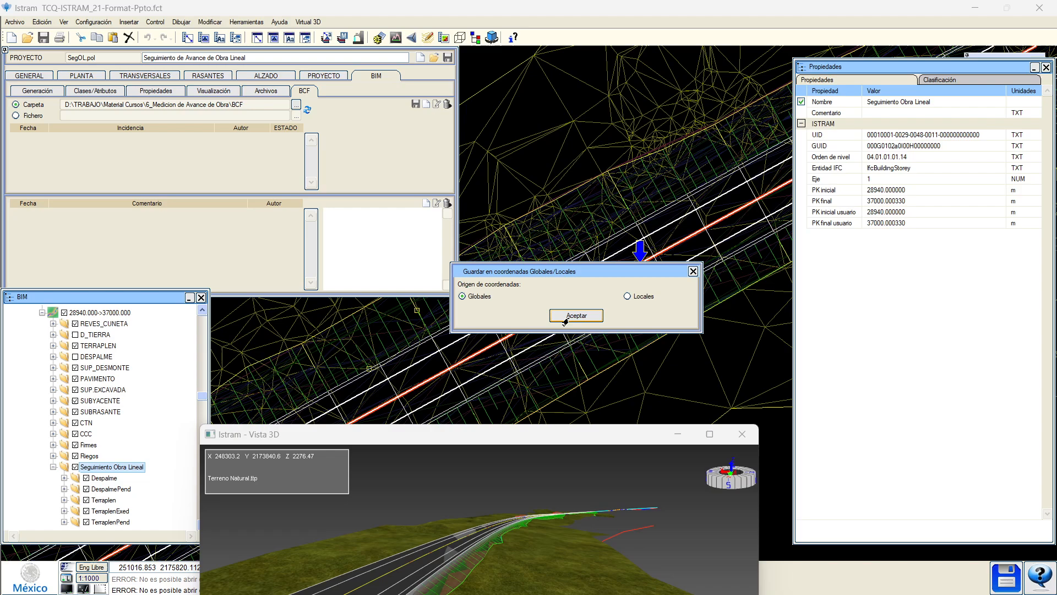
Save Seguimiento_Obra_Lineal.ifc to the bim folder in global coordinates with default IFC options.
click(567, 318)
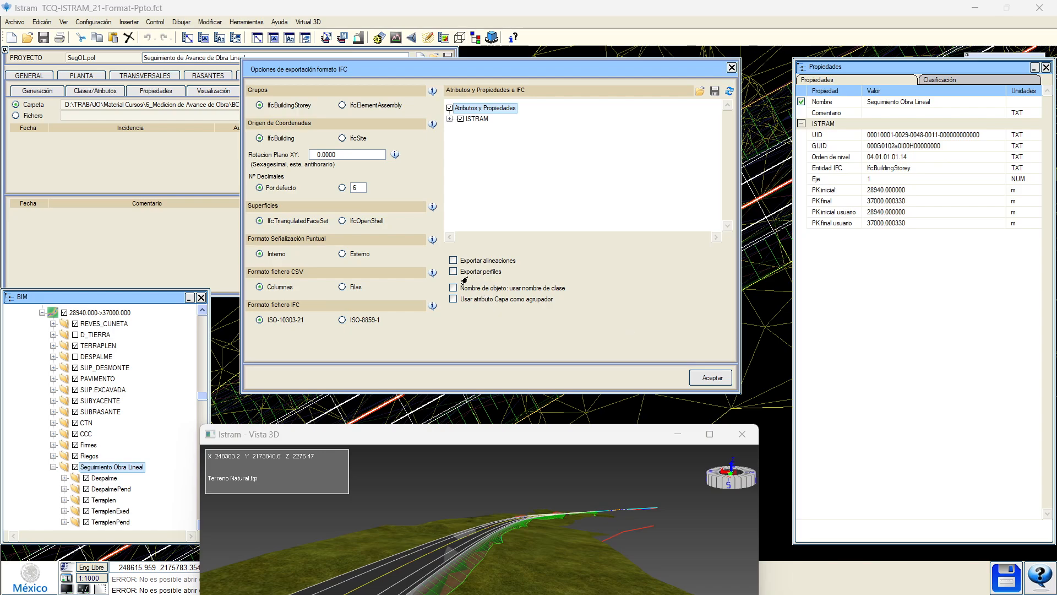
click(711, 378)
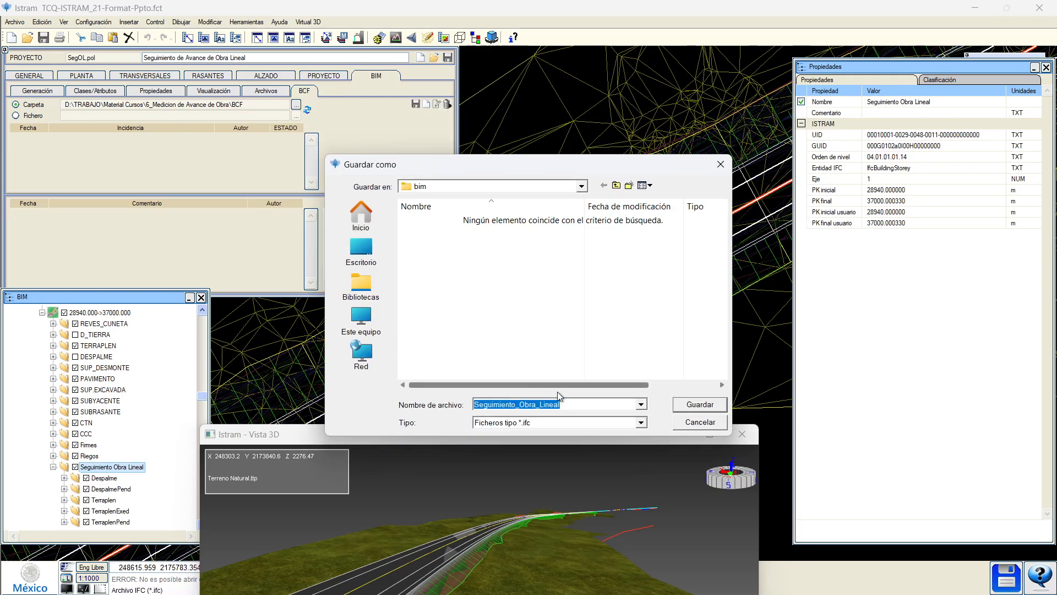
click(692, 405)
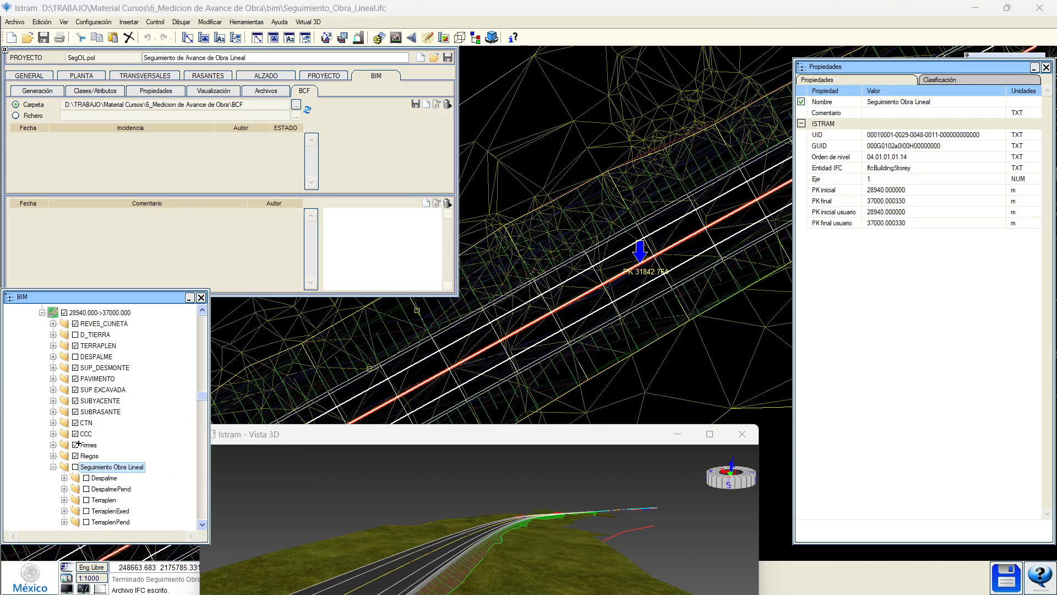
Export road axis (E1) EJE DE CARRETERA as IFC 4.3 to (E1)_EJE_DE_CARRETERA.ifc.
click(82, 378)
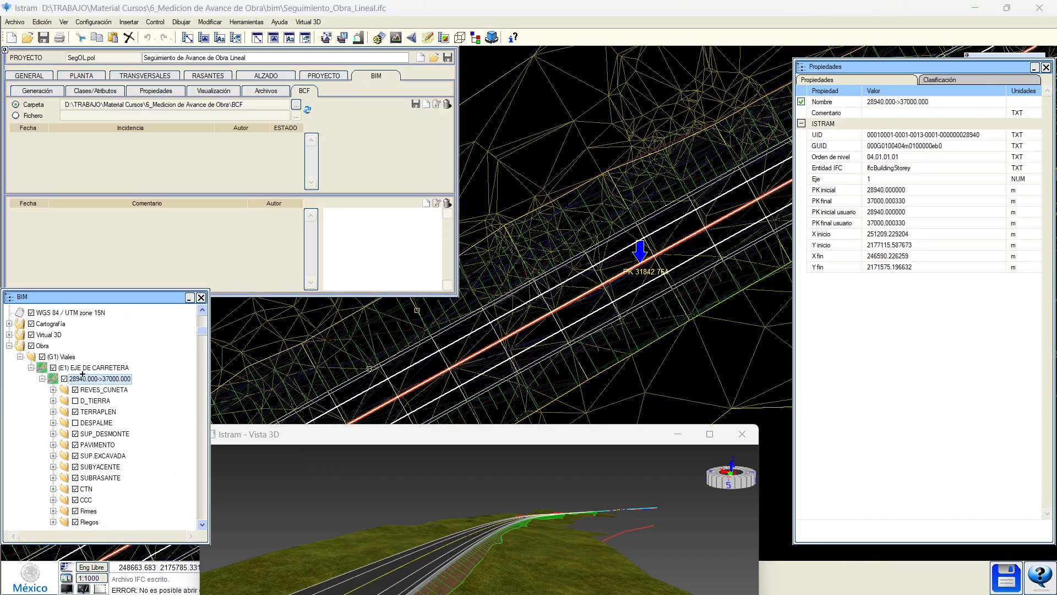
click(83, 367)
right_click(84, 368)
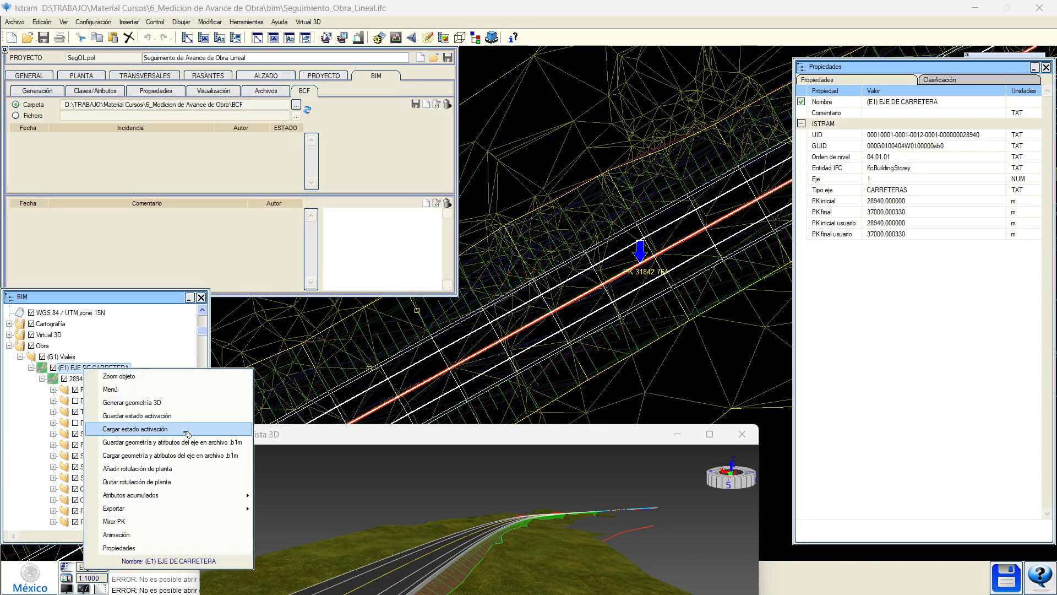
mouse_move(212, 509)
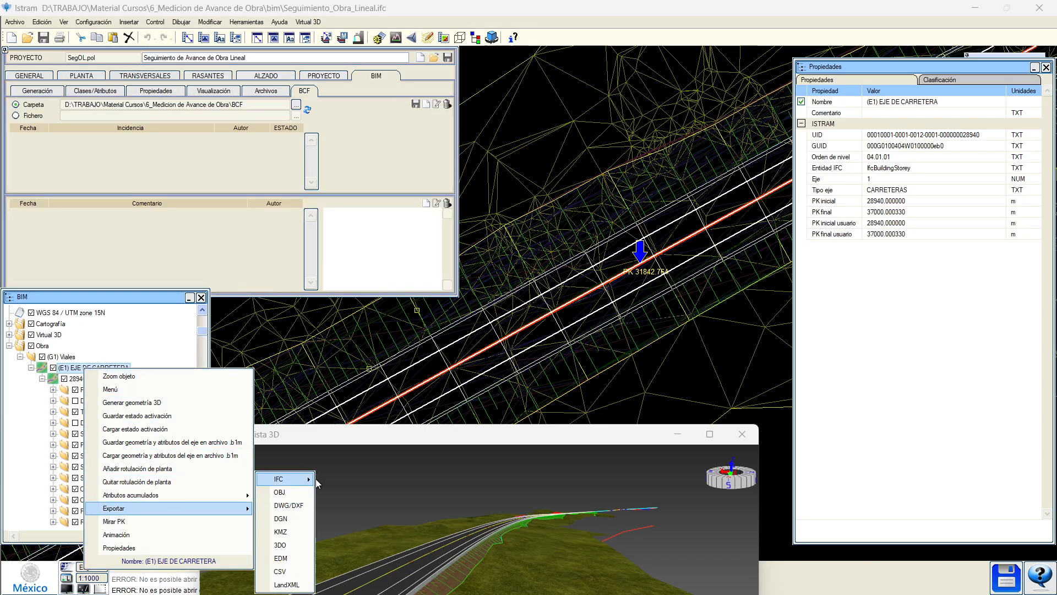
mouse_move(318, 481)
click(355, 518)
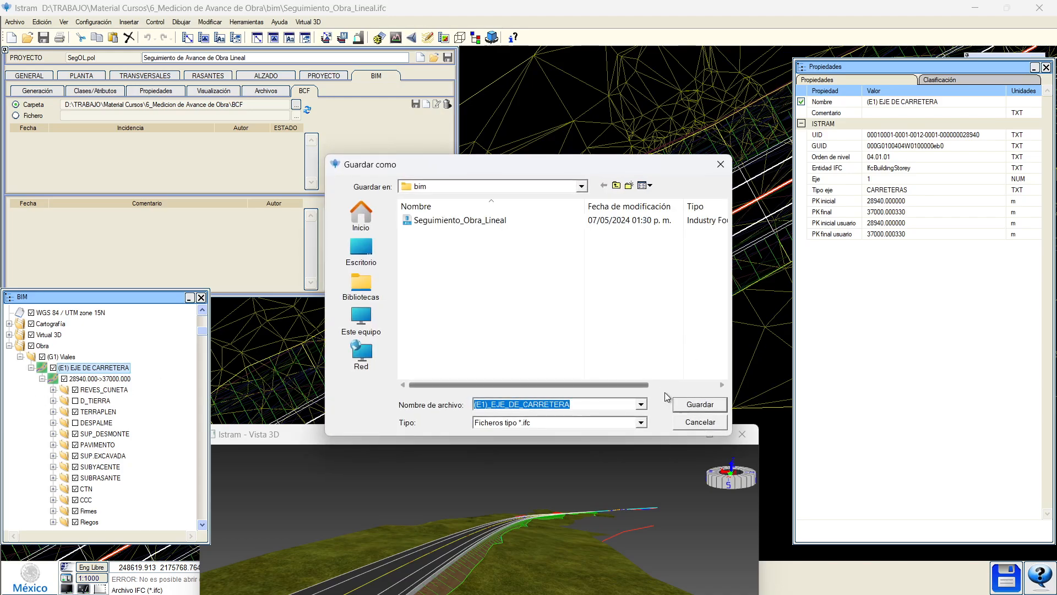
click(684, 406)
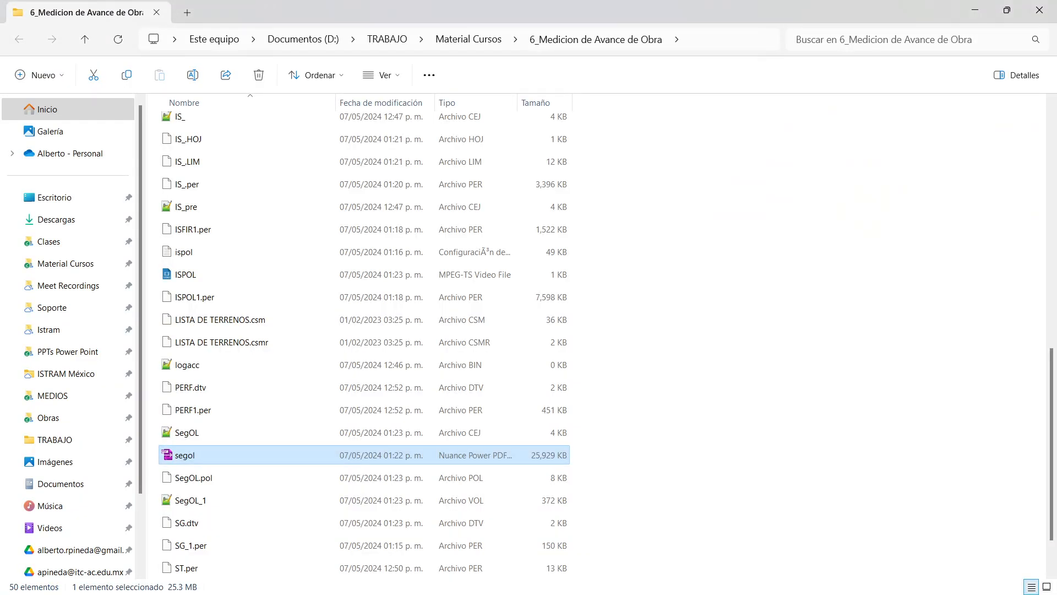
Enter the bim folder under 6_Medicion de Avance de Obra and select Seguimiento_Obra_Lineal.
scroll(599, 229, up, 7)
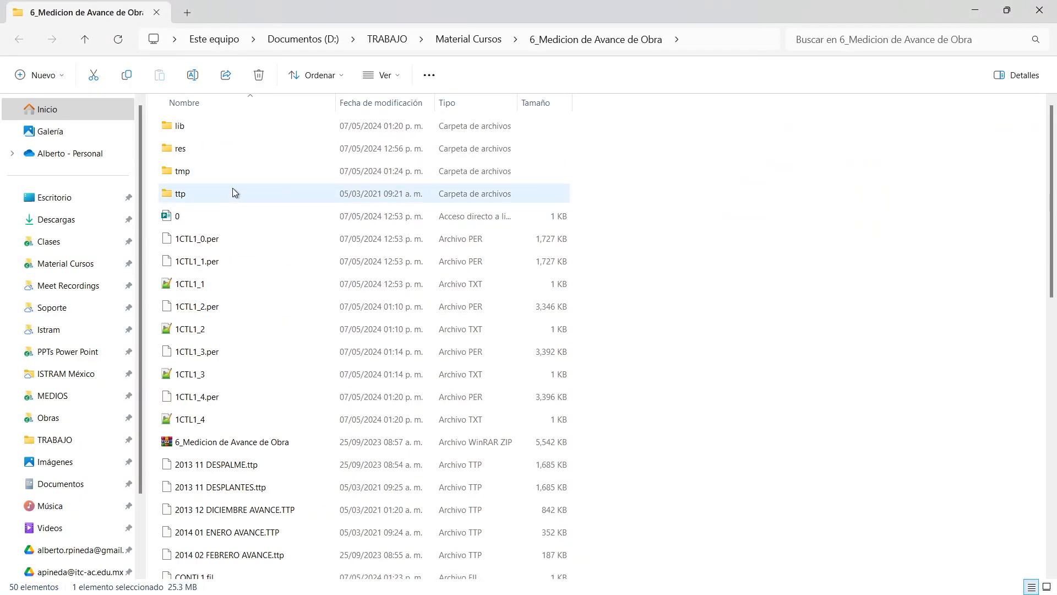
click(197, 133)
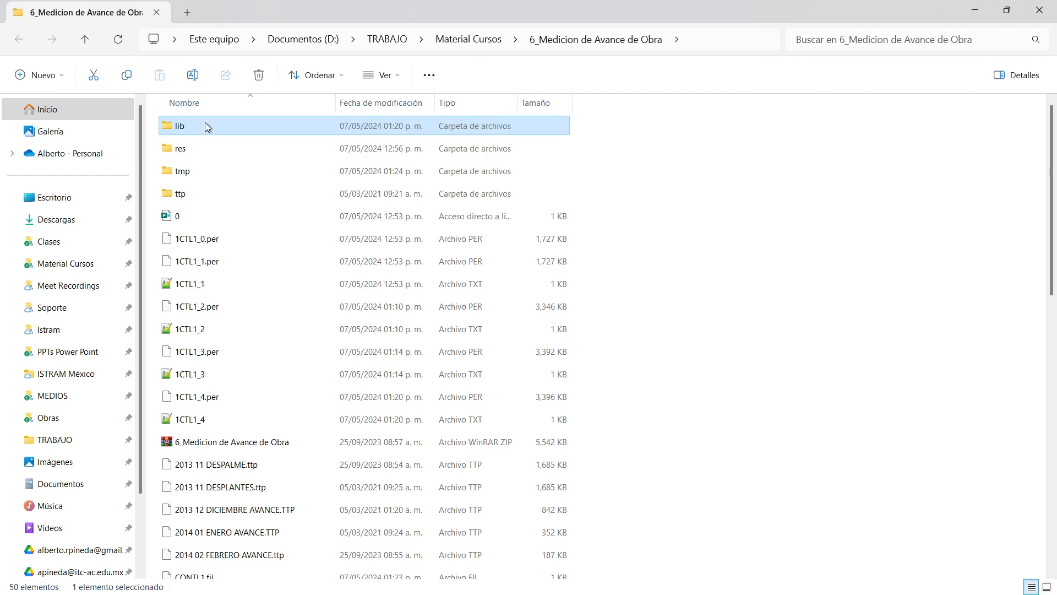
double_click(197, 127)
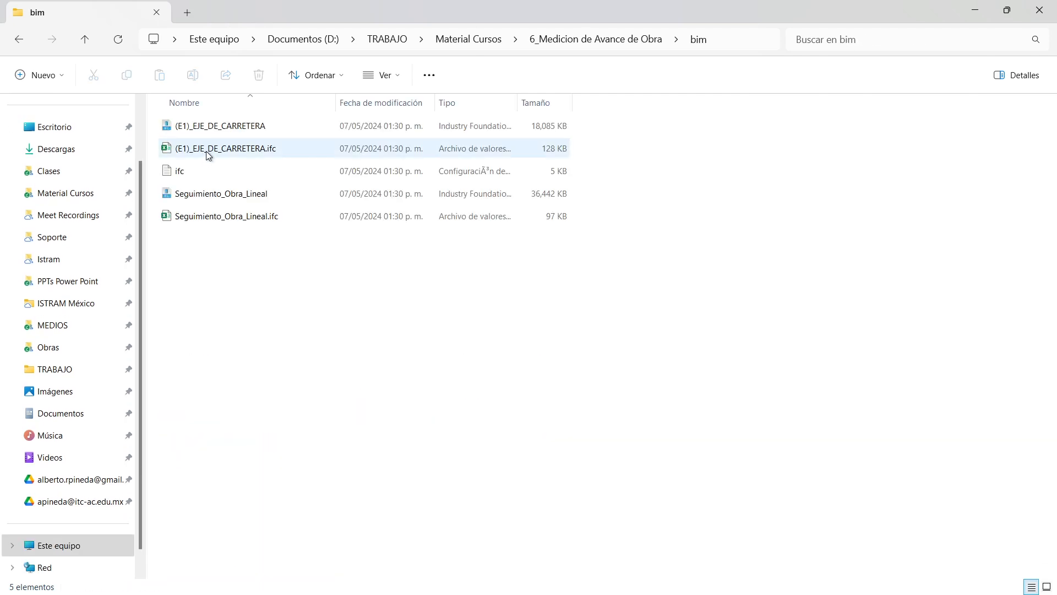
click(235, 197)
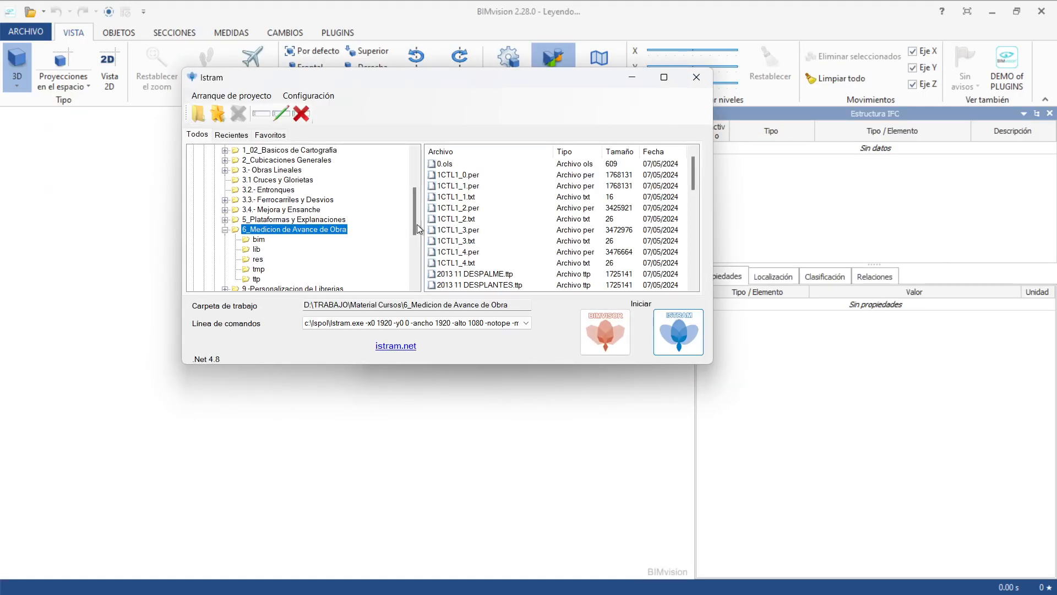
Open the exported Seguimiento_Obra_Lineal model in BIMvision and close the Istram launcher.
click(606, 339)
click(615, 330)
click(620, 327)
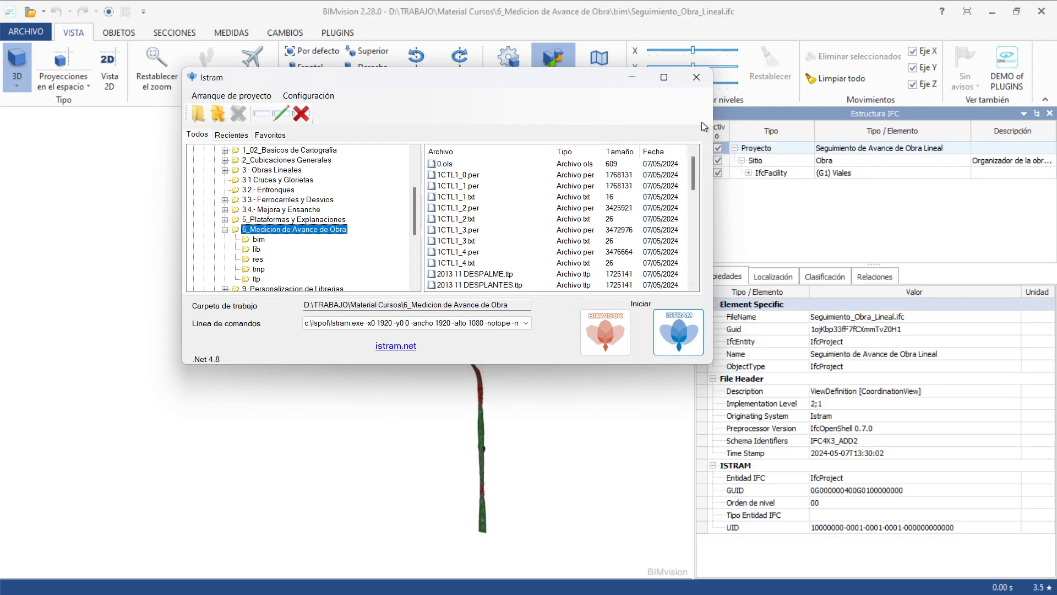
click(696, 77)
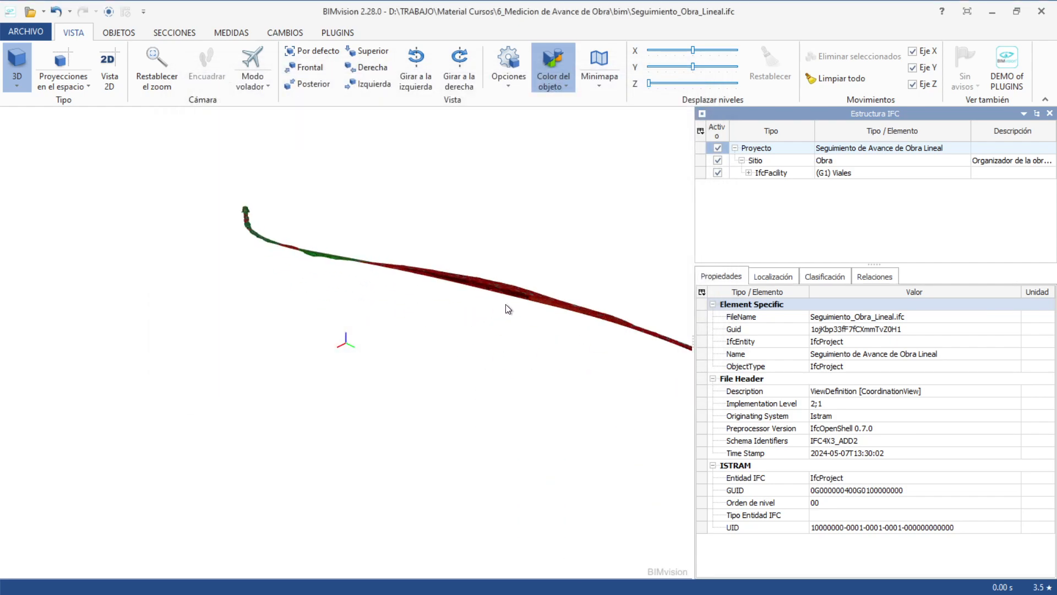
scroll(508, 309, up, 10)
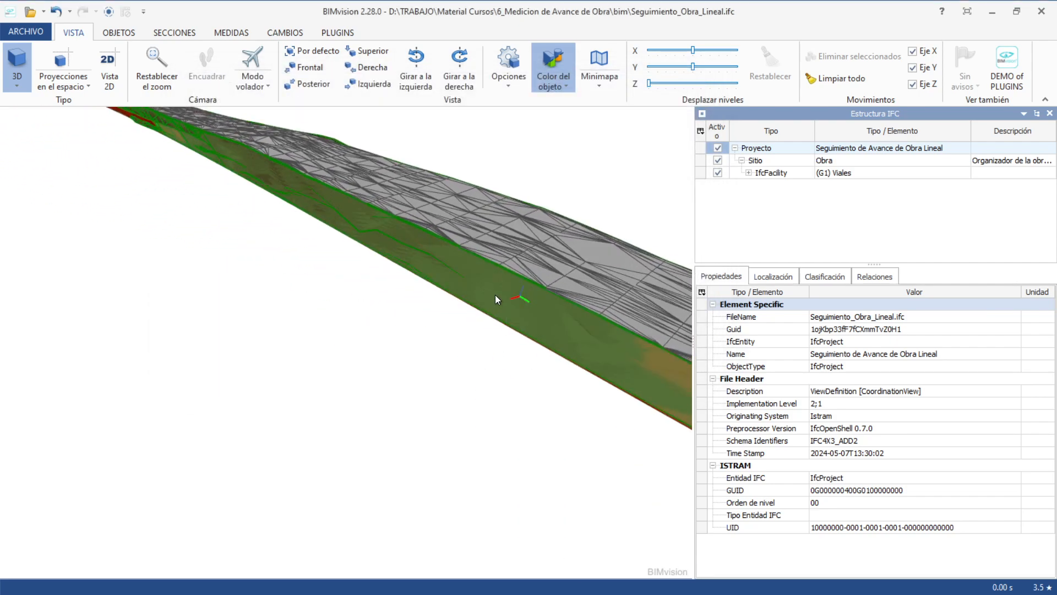
Select CorteExed 22 and read its ObjectType, width, height, IFC entity and level order.
click(500, 286)
click(771, 375)
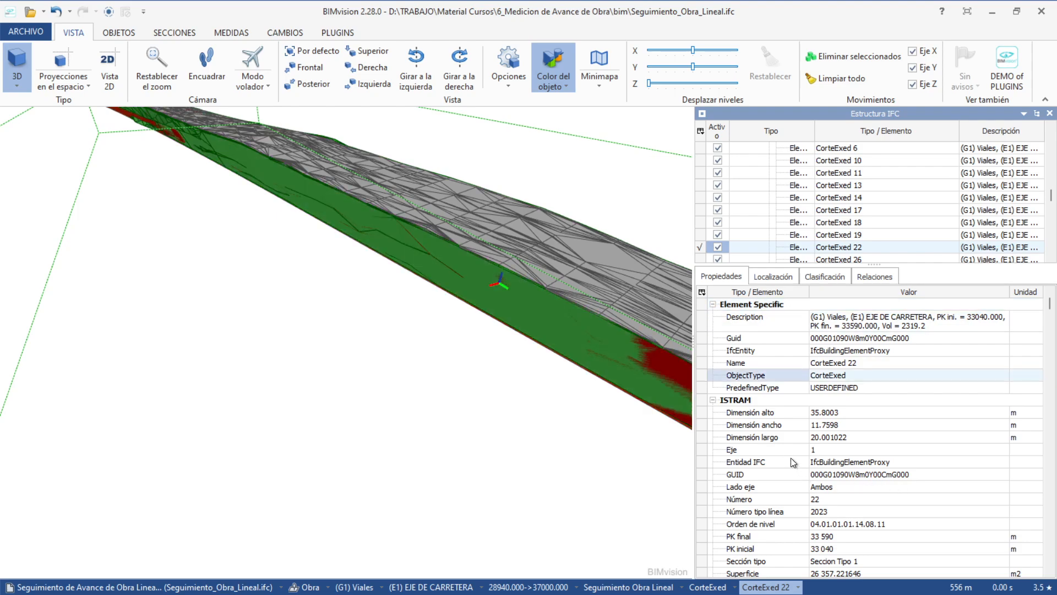
click(757, 425)
click(748, 412)
click(757, 462)
click(763, 524)
key(Down)
key(Down)
key(Down)
key(Down)
key(Down)
key(Down)
key(Down)
key(Down)
key(Down)
key(Down)
key(Down)
key(Down)
key(Down)
key(Down)
key(Down)
key(Down)
key(Down)
key(Down)
key(Down)
key(Down)
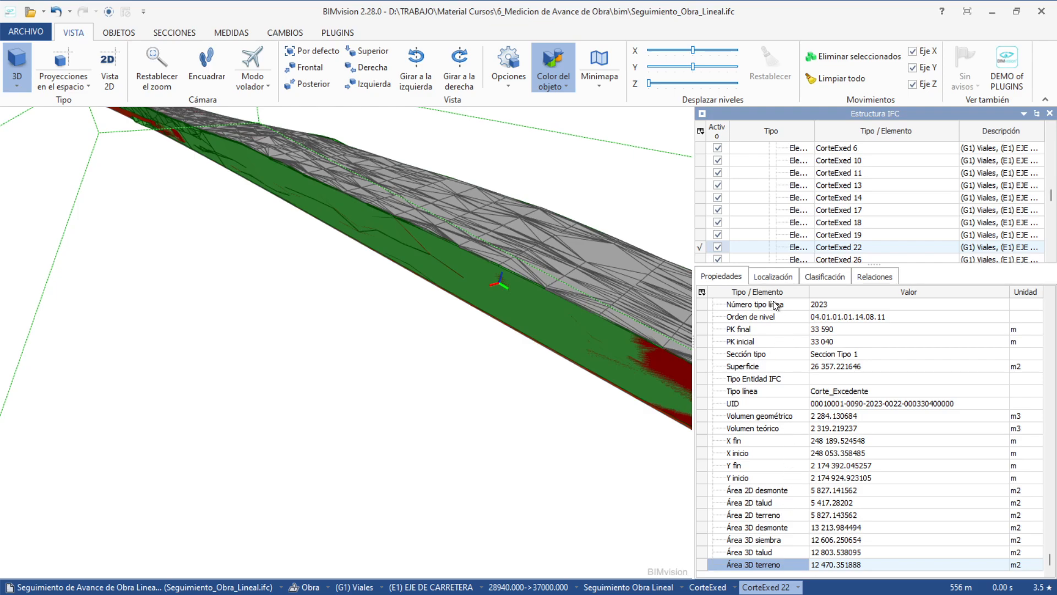
Orbit and pan around the corridor, picking the DespalmePend 2 and CA_Pend 1 surfaces.
click(359, 215)
drag(203, 142, 236, 181)
scroll(236, 183, up, 4)
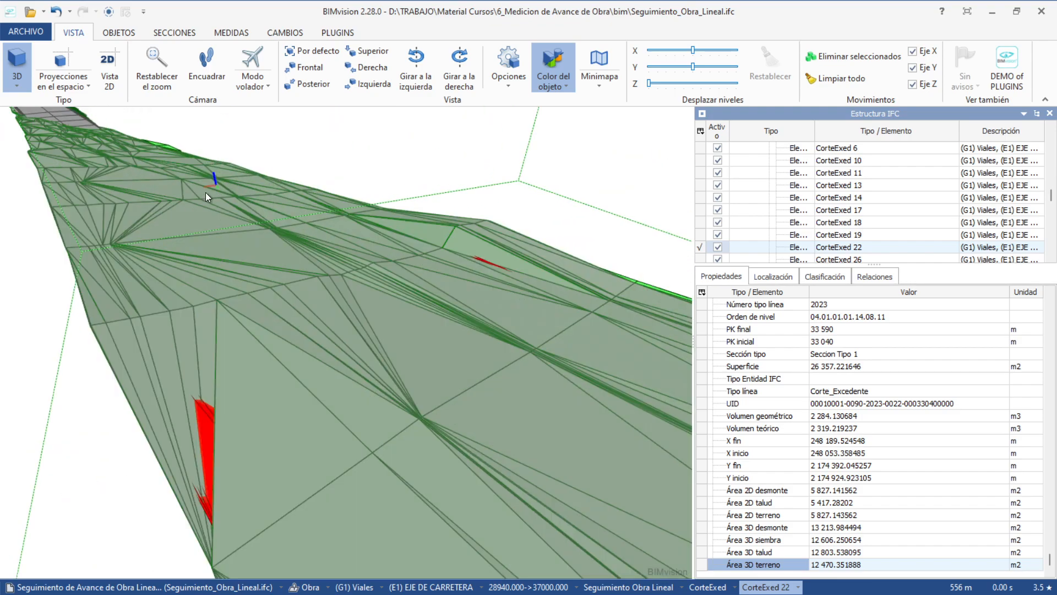
click(117, 171)
middle_drag(117, 171, 340, 397)
click(124, 176)
scroll(85, 154, up, 3)
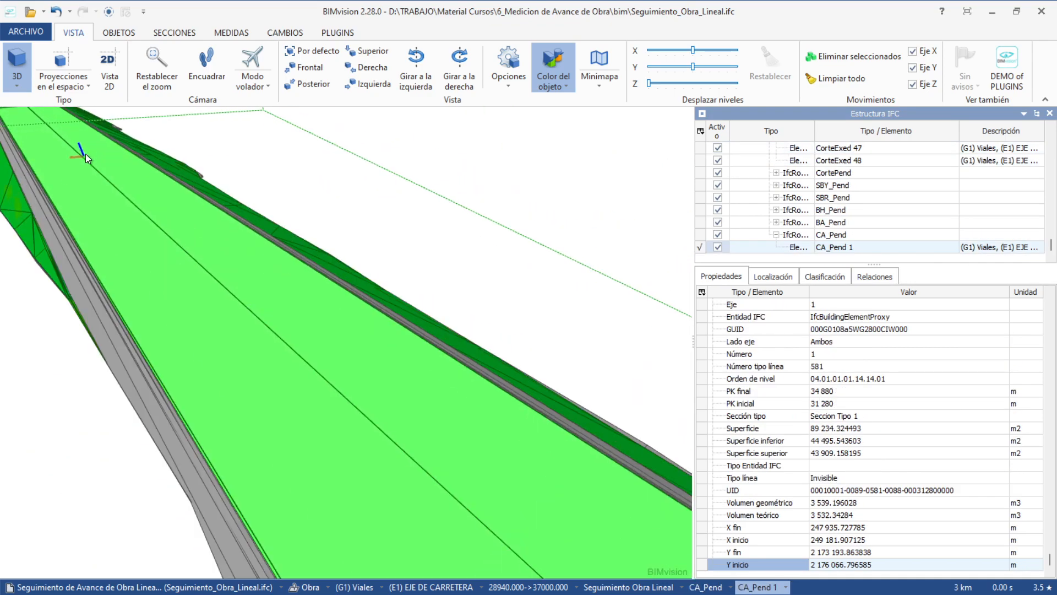
drag(61, 154, 104, 199)
scroll(103, 199, up, 2)
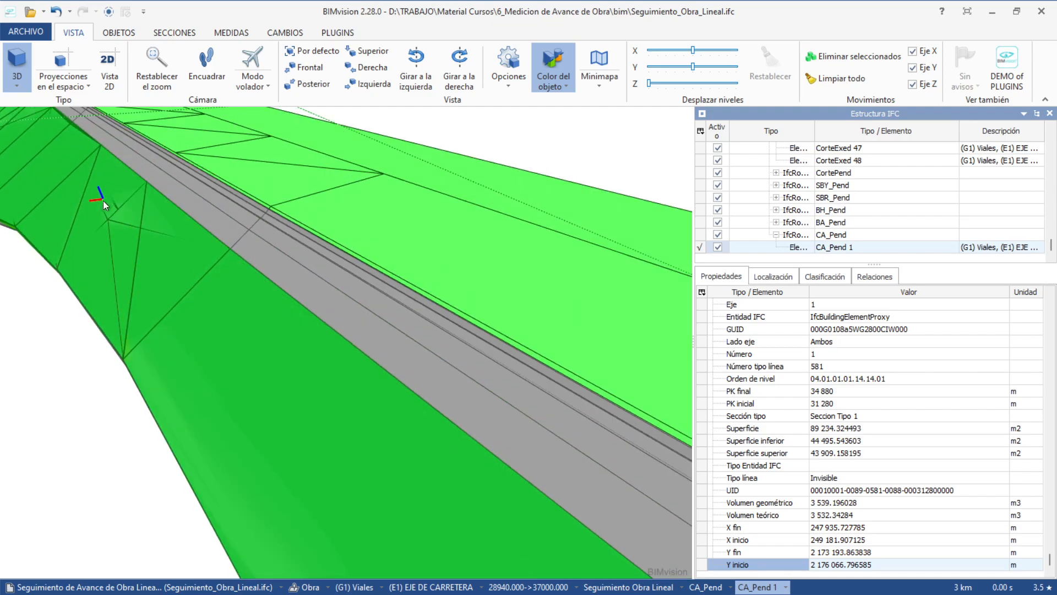
drag(131, 274, 285, 270)
scroll(134, 279, down, 4)
middle_drag(24, 304, 265, 256)
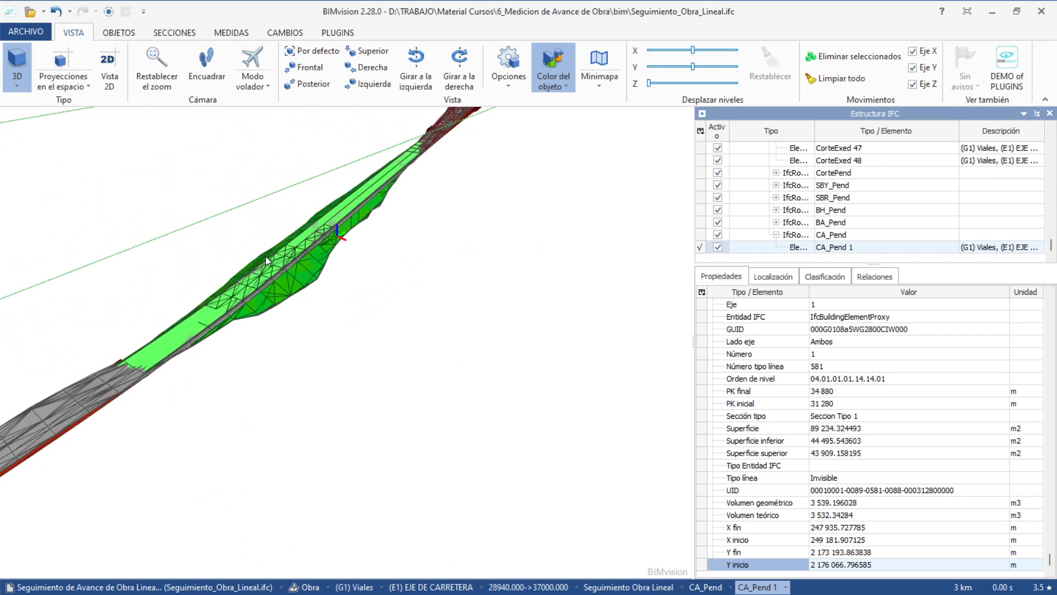
scroll(266, 256, up, 3)
Inspect the road-edge slopes DespalmePend 2, CA_Pend 1, BH_Pend 1 and TerraplenPend 5.
click(200, 361)
scroll(200, 361, up, 3)
scroll(177, 388, up, 3)
drag(177, 387, 180, 320)
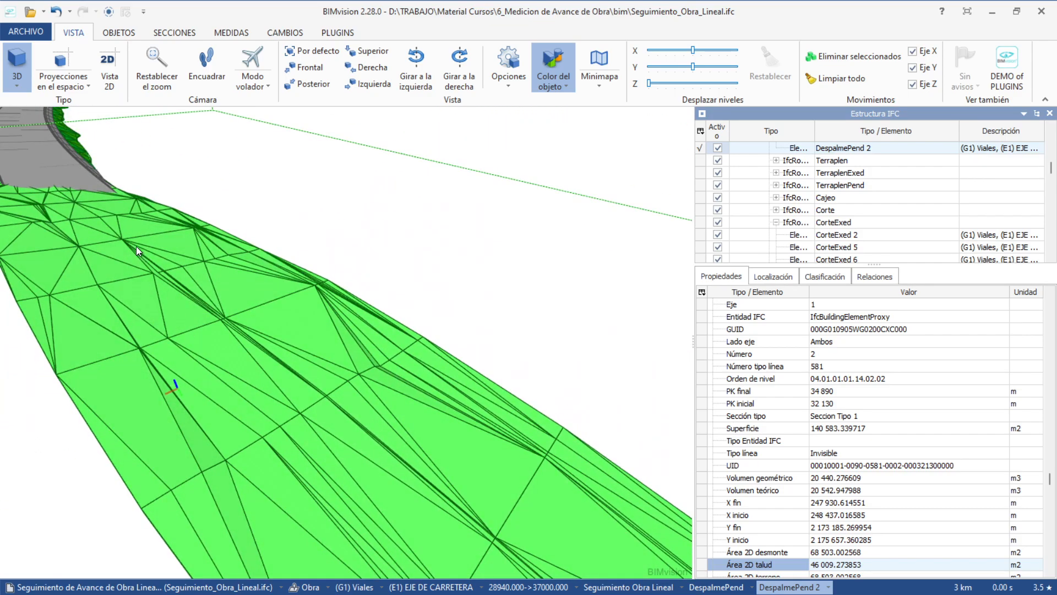
mouse_move(161, 281)
middle_down()
mouse_move(249, 348)
mouse_move(312, 423)
middle_up()
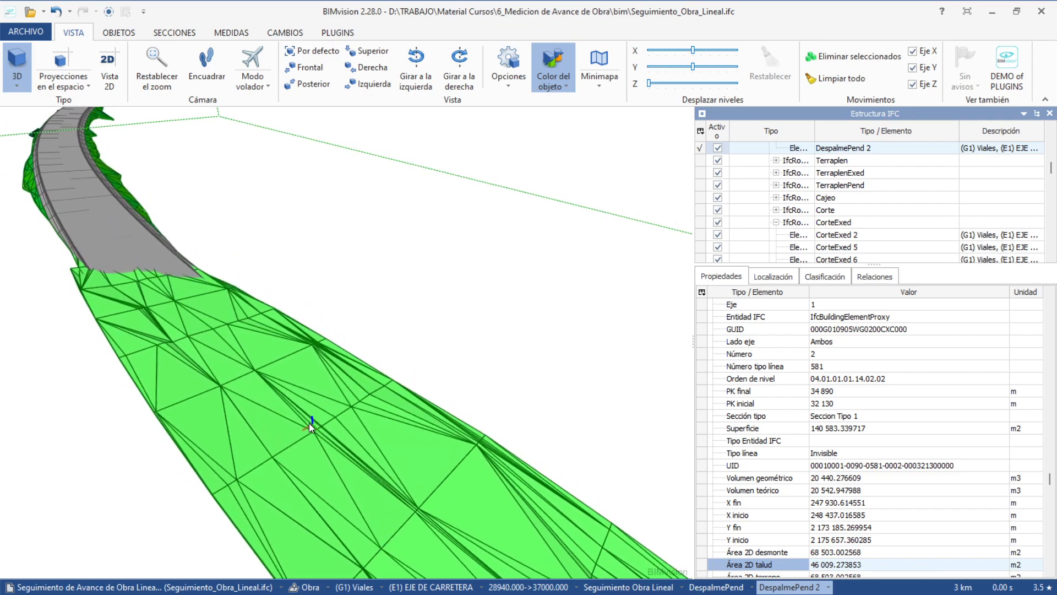
click(90, 190)
scroll(81, 182, up, 3)
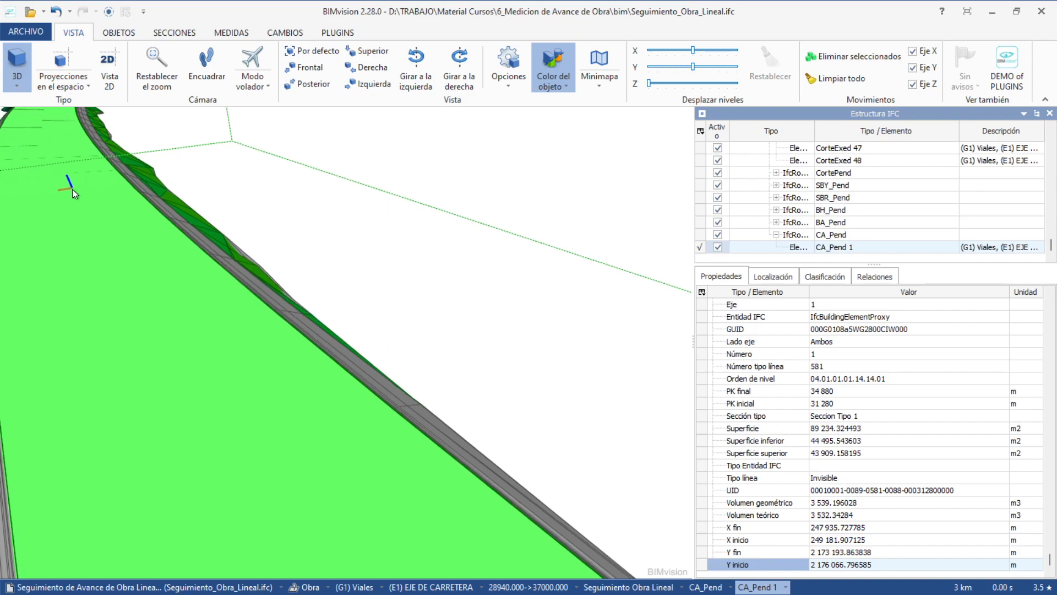
drag(72, 189, 157, 232)
click(154, 240)
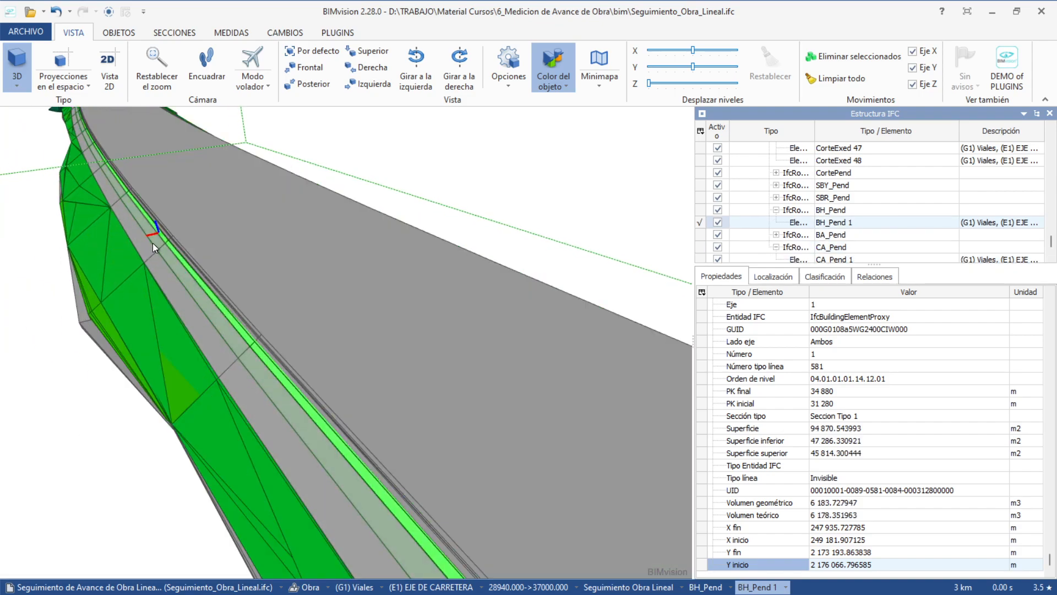
scroll(153, 242, up, 2)
click(162, 239)
click(140, 251)
click(109, 273)
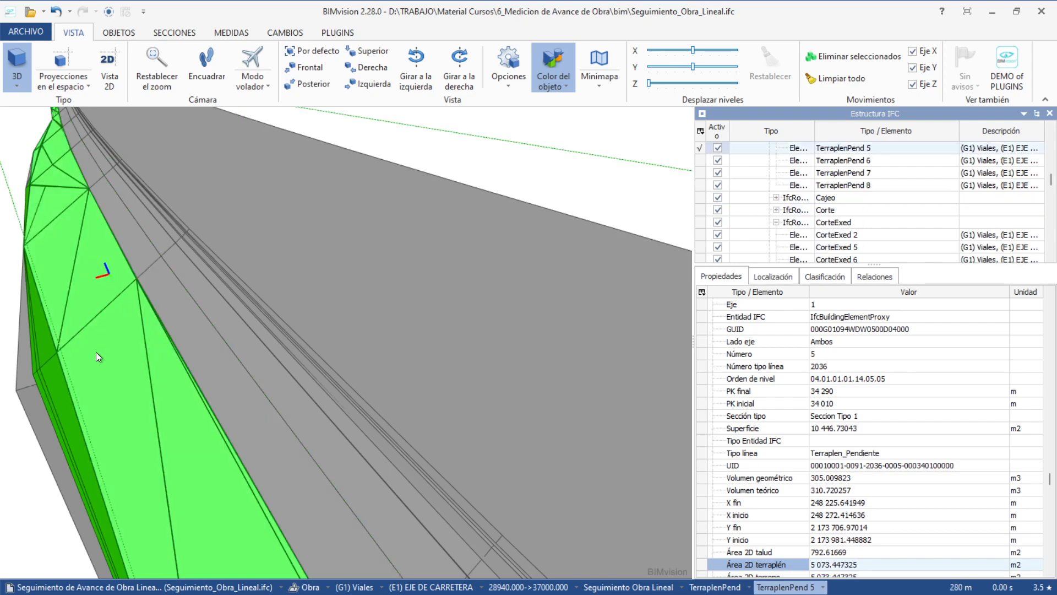
scroll(124, 371, down, 6)
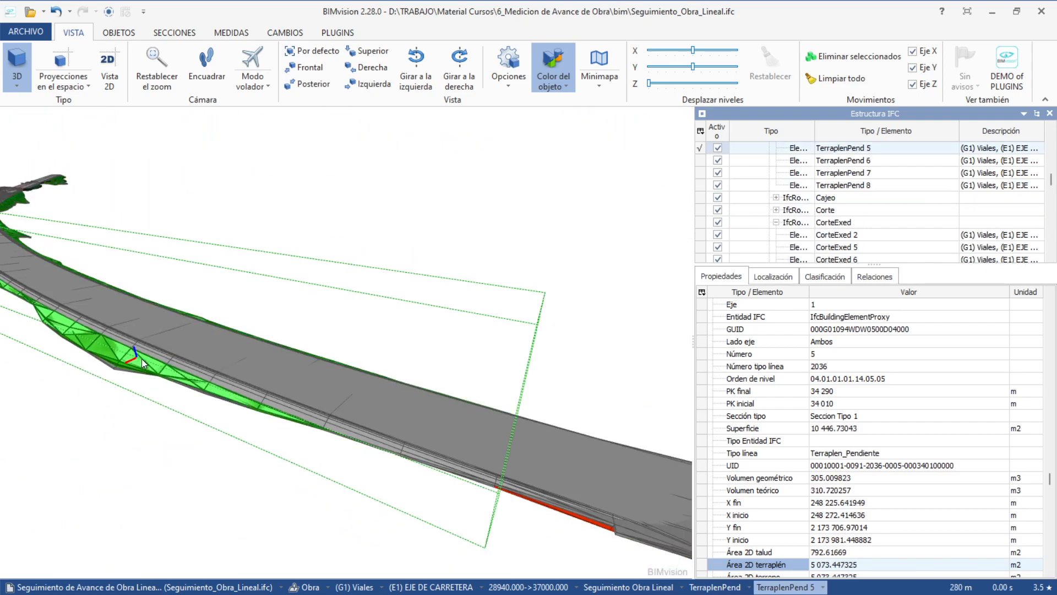
Rotate the view so the road recedes upper left and select the green DespalmePend 2 slope.
drag(93, 266, 470, 388)
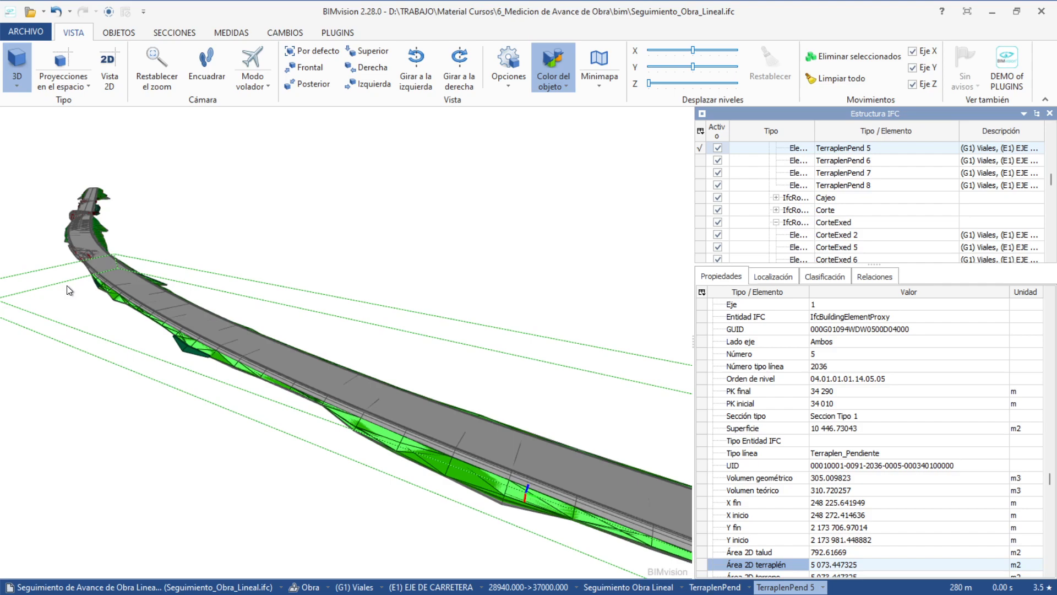
scroll(105, 262, up, 3)
scroll(213, 343, up, 2)
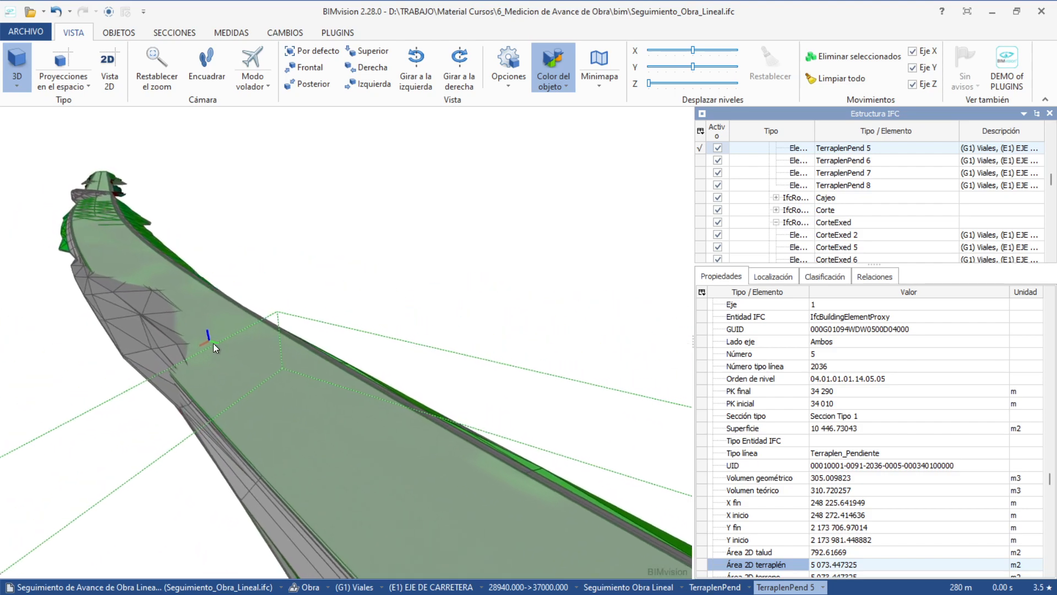
click(133, 306)
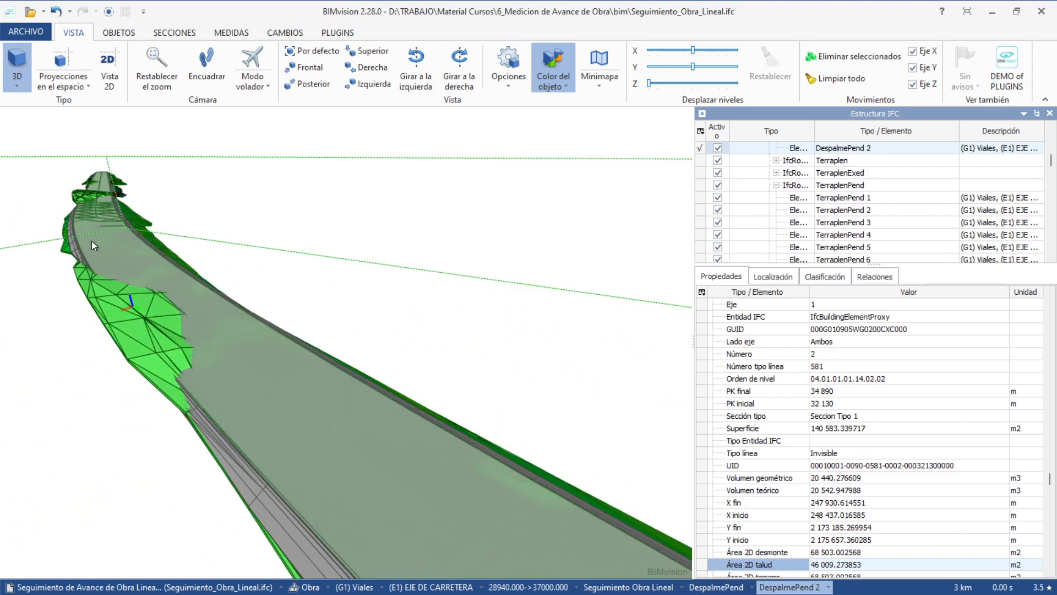
scroll(92, 205, up, 3)
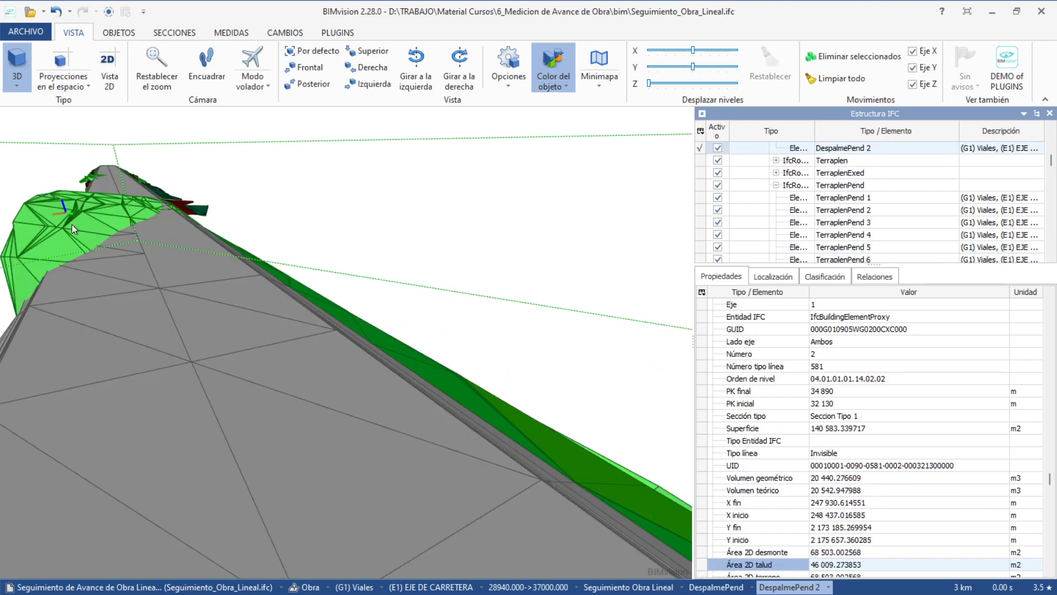
scroll(202, 309, down, 5)
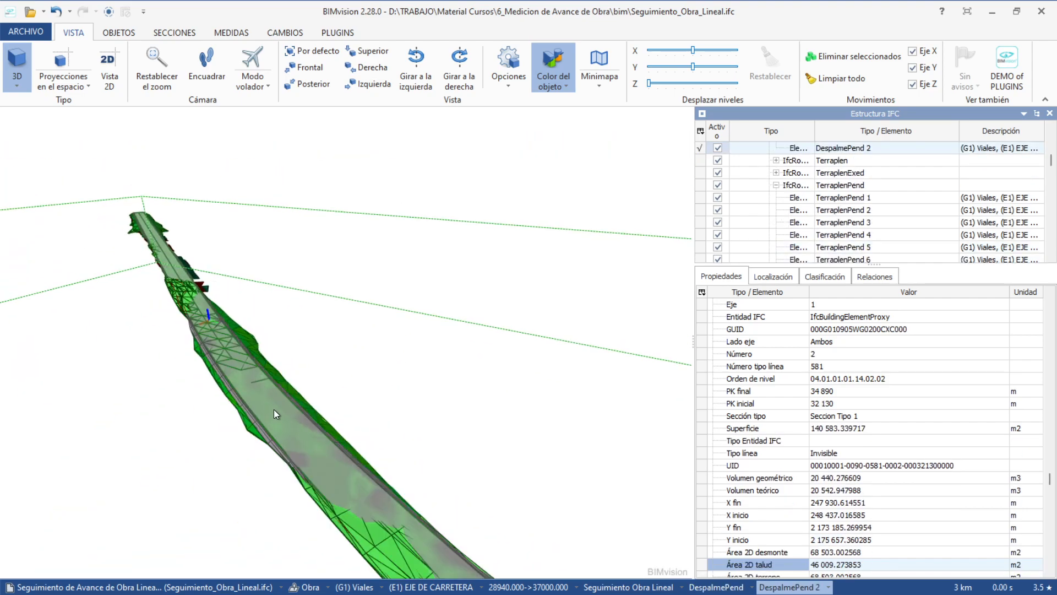
scroll(159, 300, down, 5)
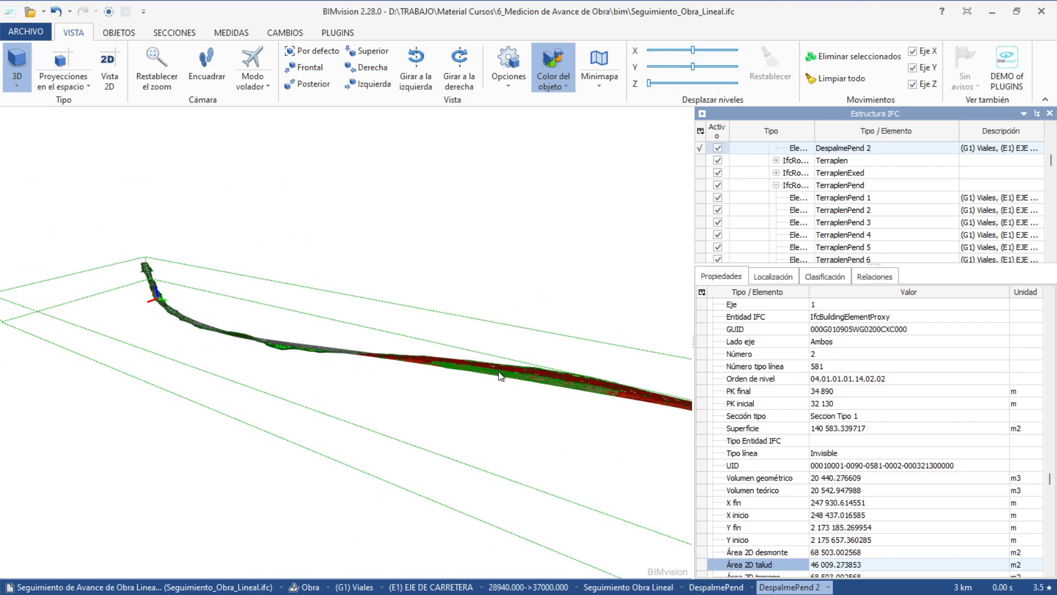
Pan along the road's bend to an overhead view and select embankment Terraplen 2 (PK 31 510–32 050 m).
click(576, 387)
middle_drag(574, 387, 300, 355)
middle_drag(583, 431, 227, 275)
middle_drag(93, 346, 276, 260)
click(190, 462)
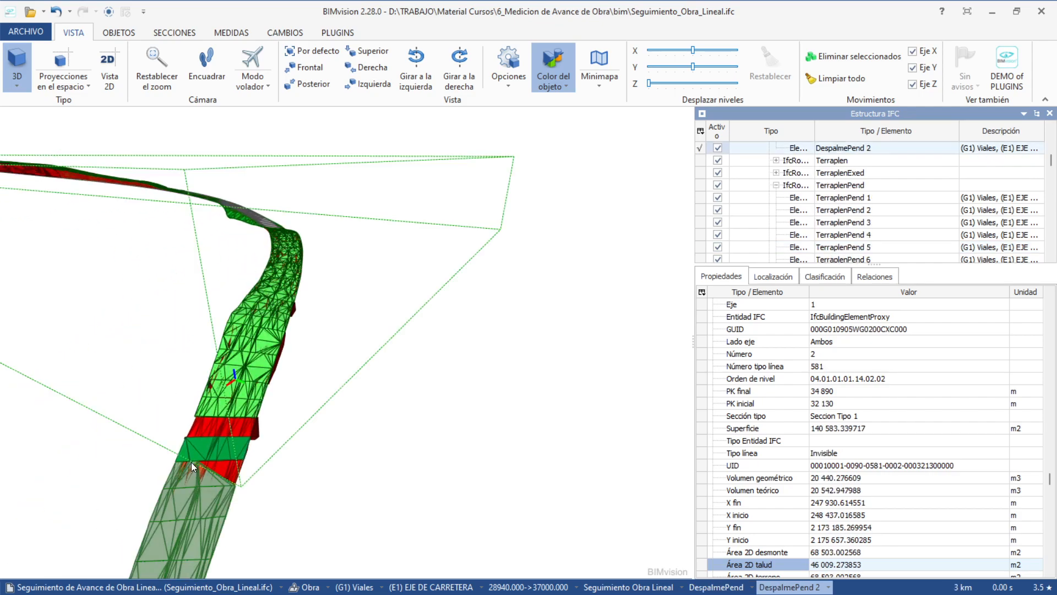
middle_drag(190, 461, 321, 200)
scroll(335, 267, down, 4)
middle_drag(335, 270, 328, 426)
drag(328, 426, 339, 420)
middle_drag(312, 458, 343, 253)
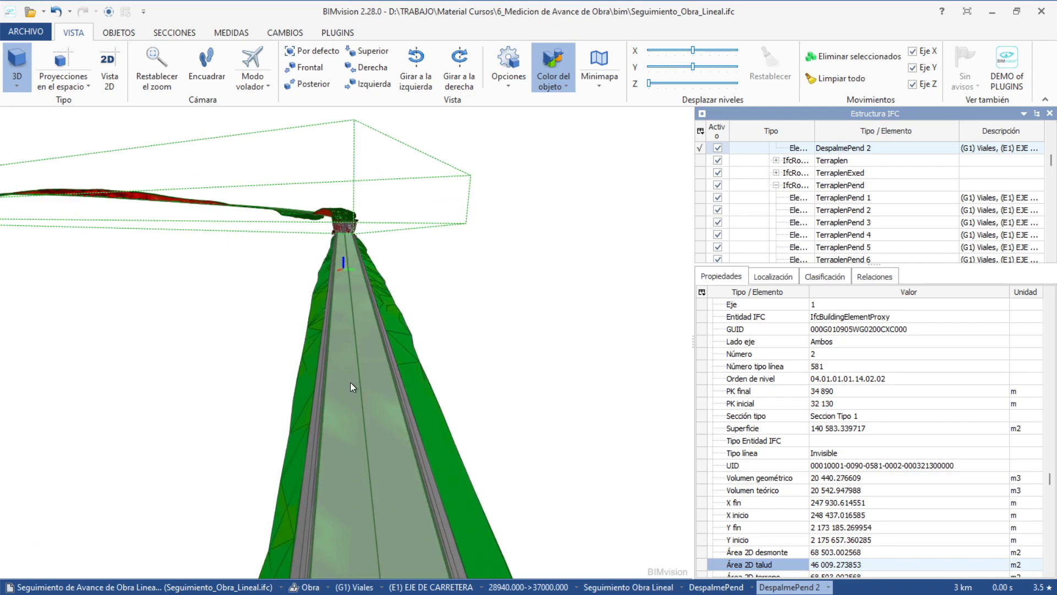
drag(350, 386, 352, 431)
scroll(361, 408, up, 4)
drag(370, 379, 430, 367)
scroll(269, 355, down, 4)
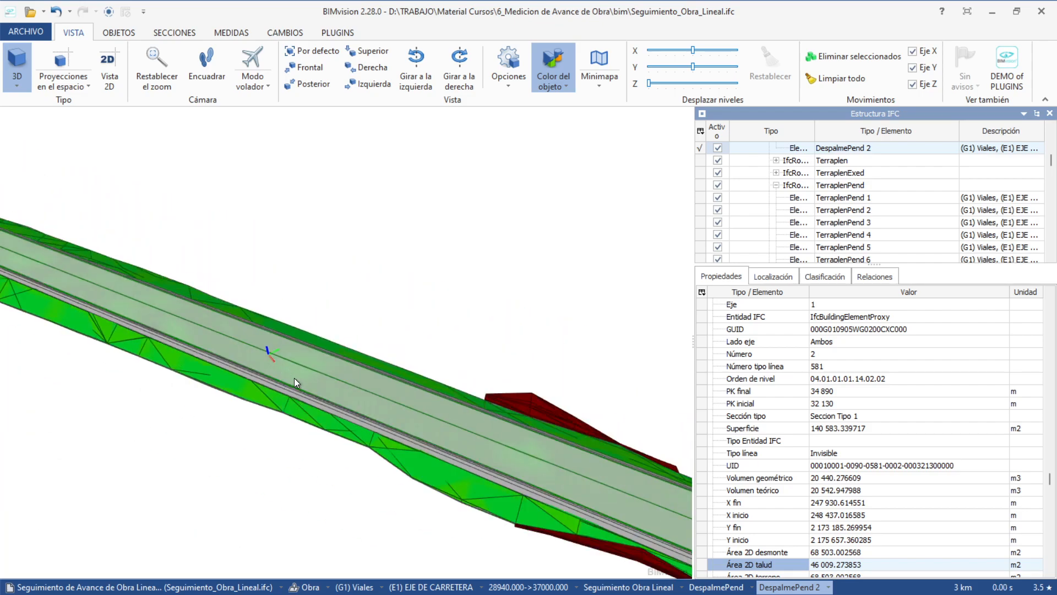
scroll(316, 409, up, 3)
click(292, 427)
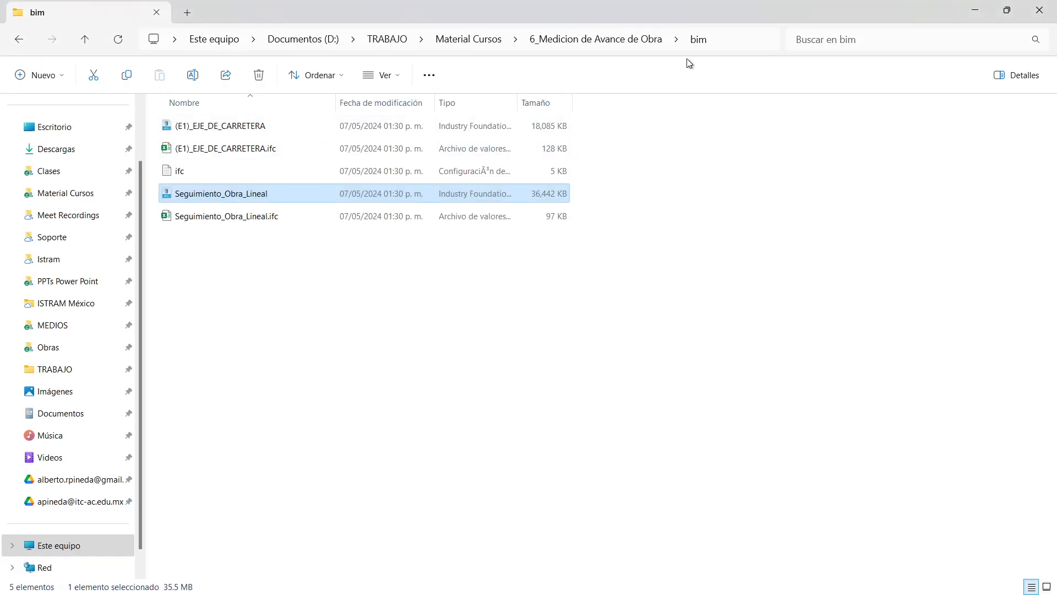
Add (E1)_EJE_DE_CARRETERA.ifc to the scene with ARCHIVO > Añadir archivo.
click(682, 39)
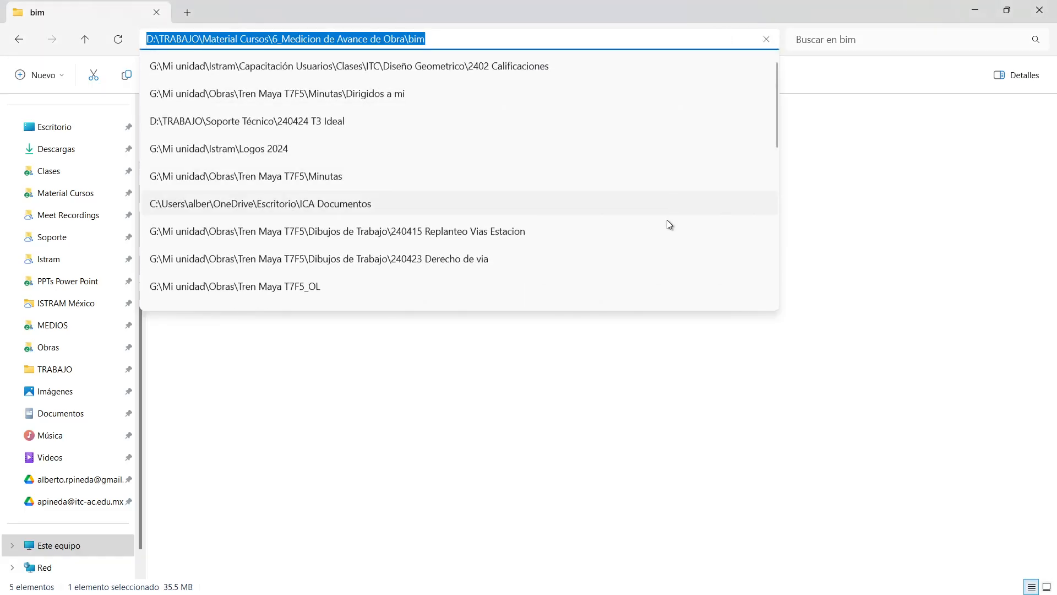
key(Escape)
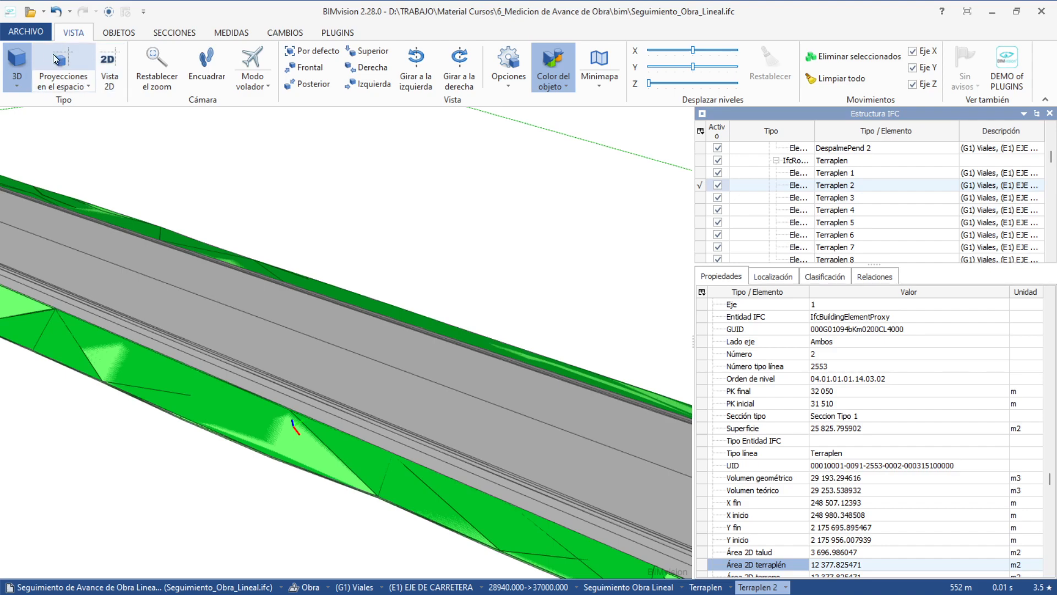
click(26, 31)
mouse_move(114, 64)
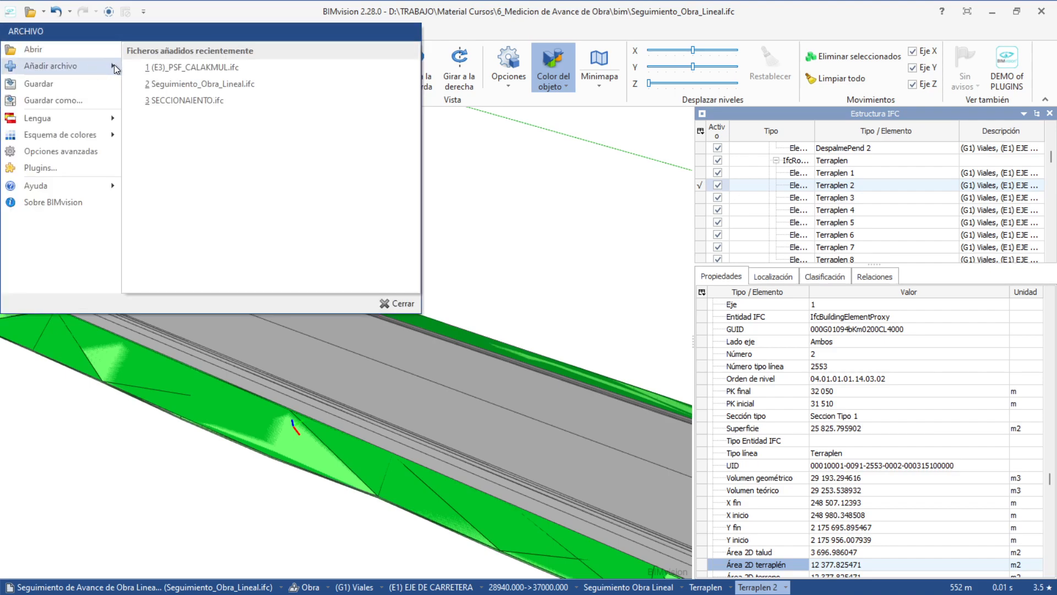
click(76, 67)
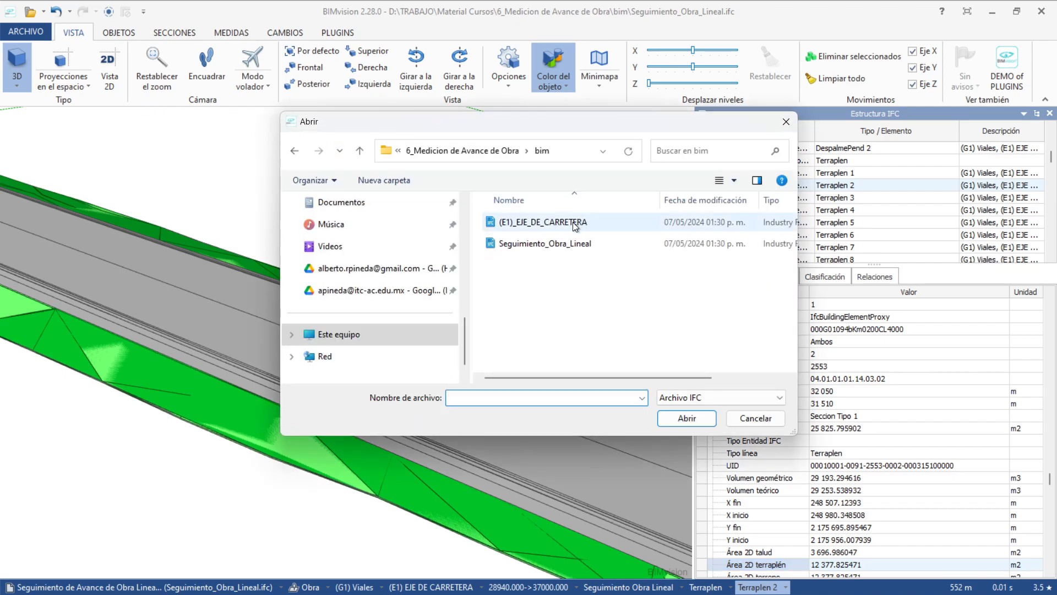
click(556, 223)
click(676, 416)
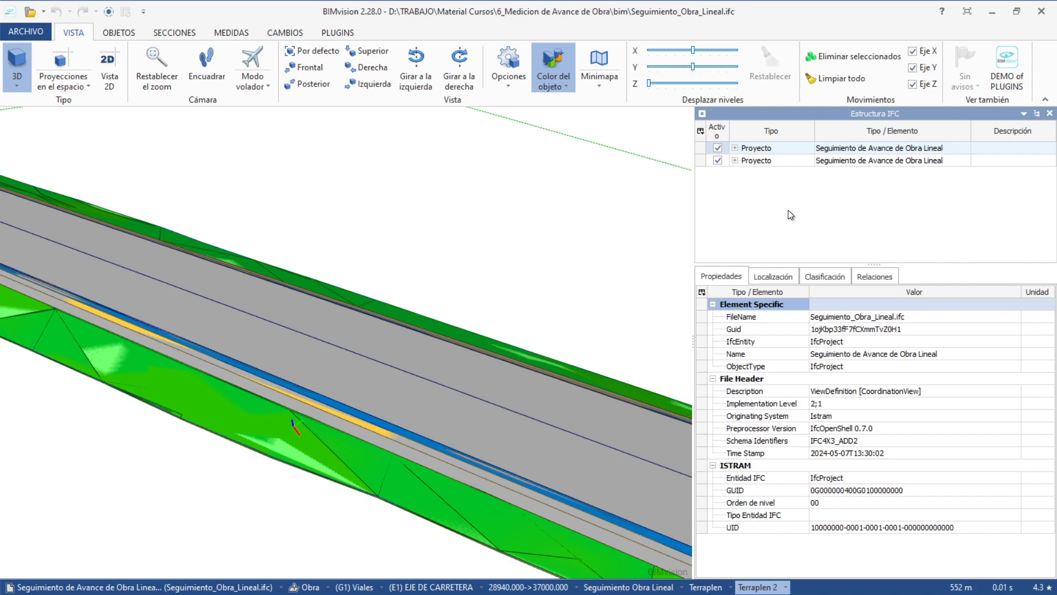
Hide each project in turn to compare the two models, then switch both back on.
click(717, 147)
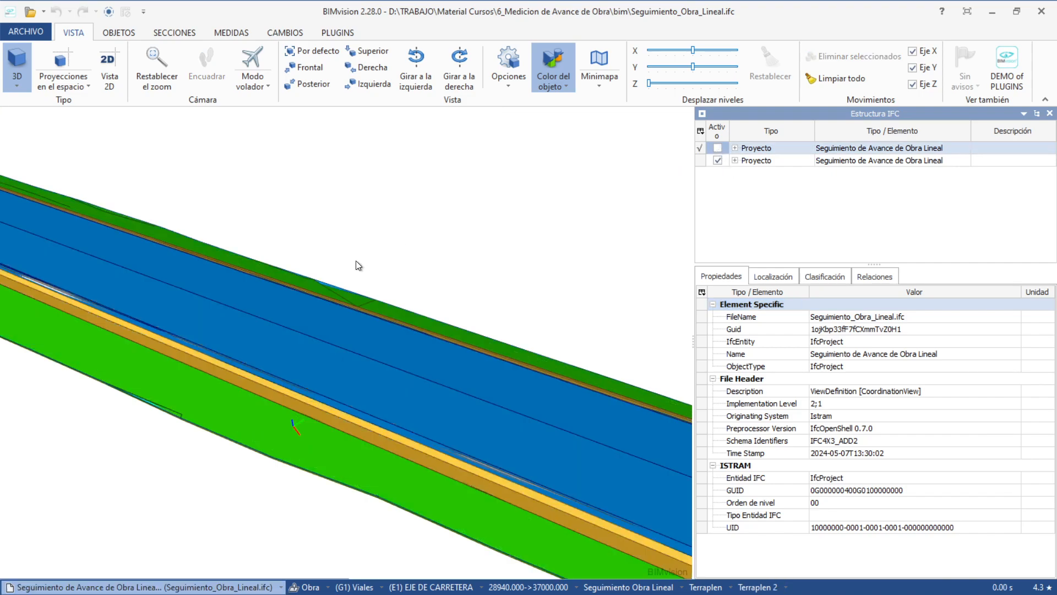
click(718, 160)
click(717, 147)
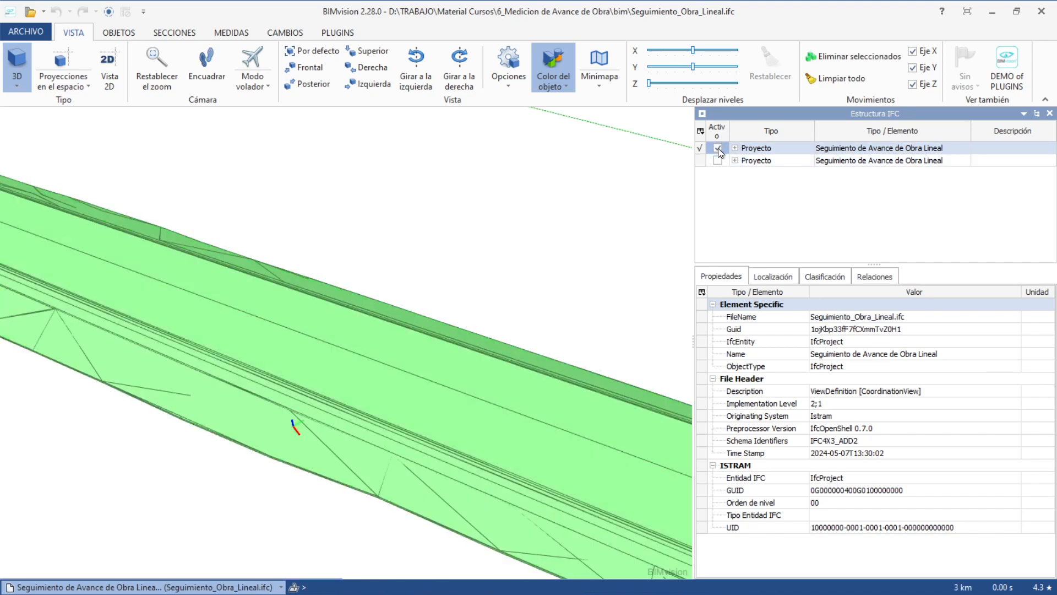
scroll(616, 239, down, 5)
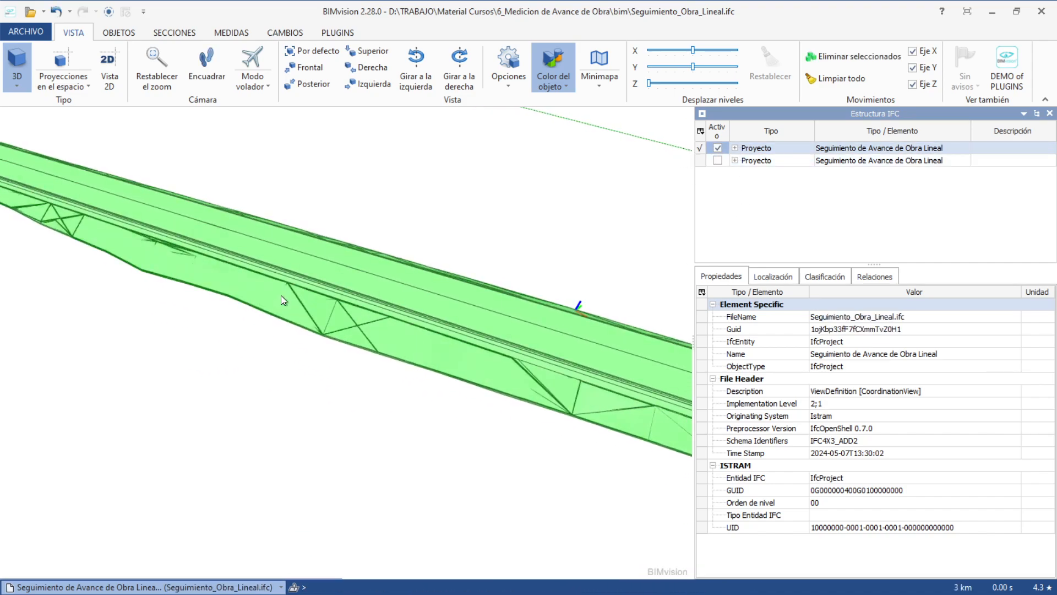
click(718, 161)
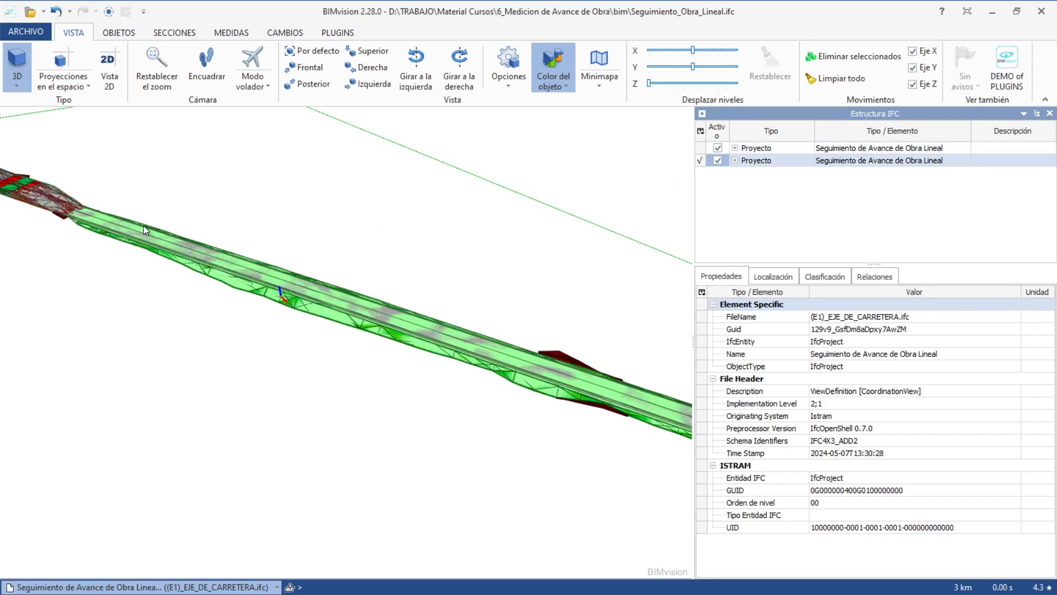
scroll(210, 253, up, 5)
Orbit toward the road's far end and bring up the MEDIDAS, then SECCIONES tools.
drag(269, 263, 267, 209)
click(226, 32)
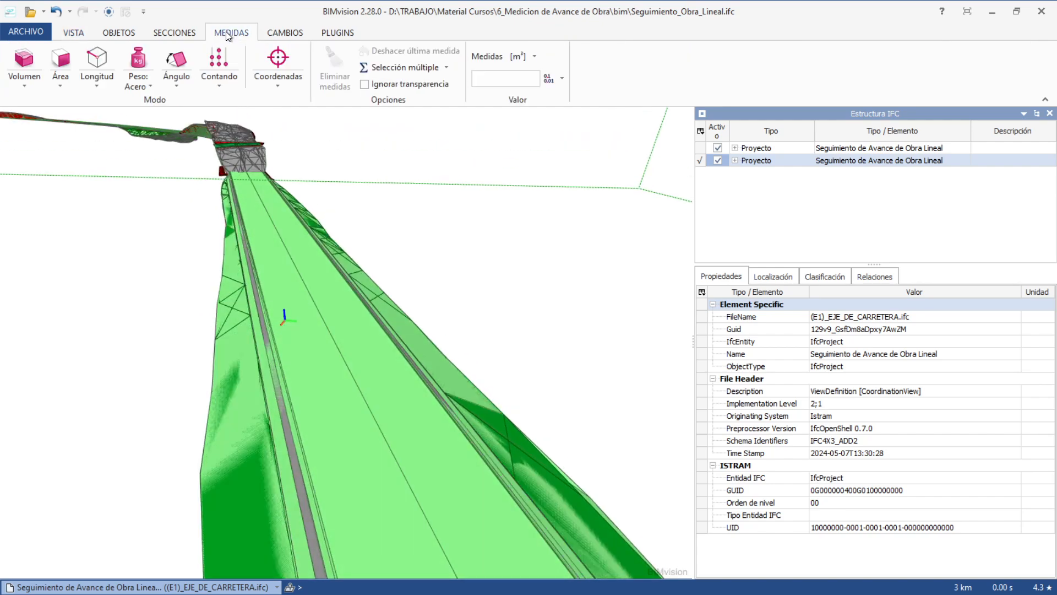
click(187, 34)
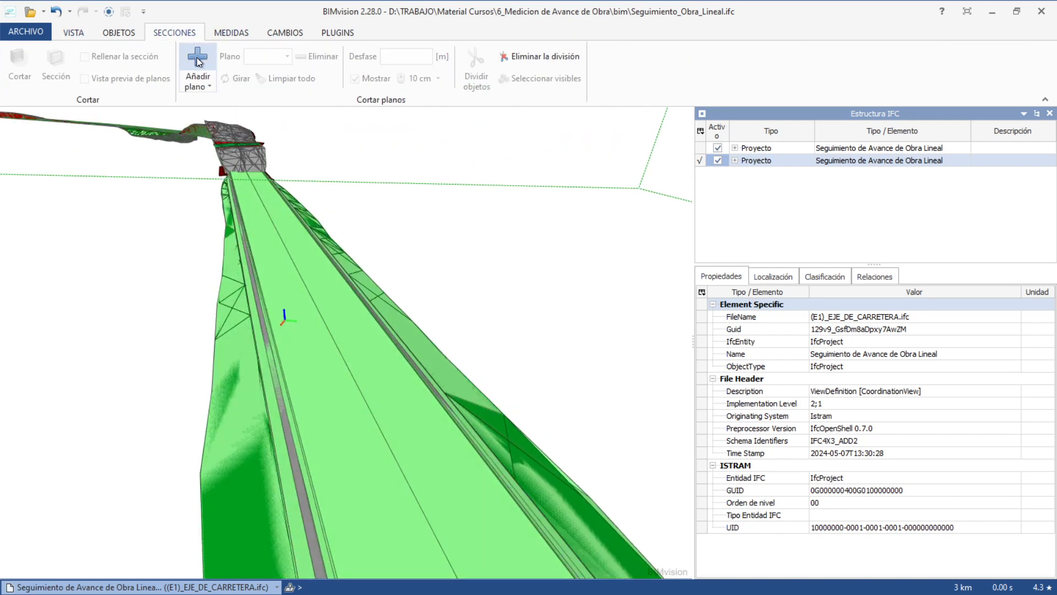
Add a cutting plane placed on an edge across the road and orbit the cut section.
click(201, 86)
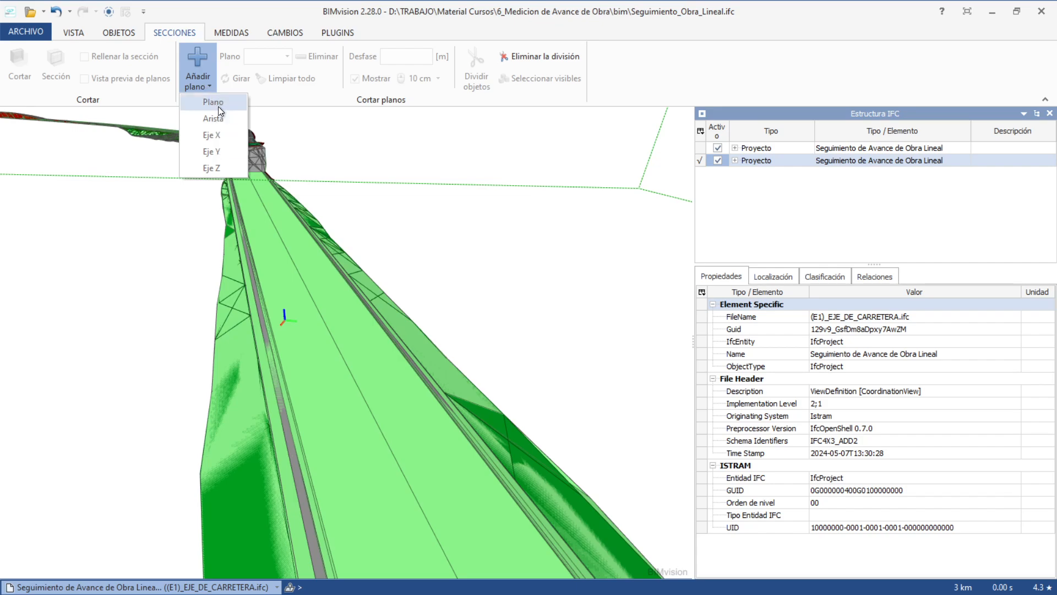
click(213, 102)
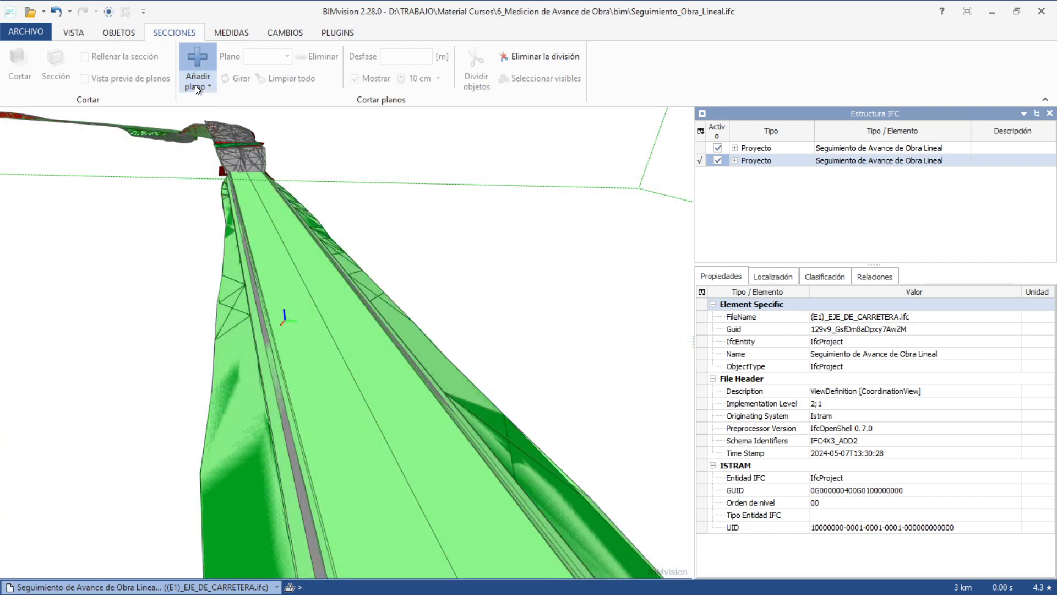
click(195, 86)
click(213, 119)
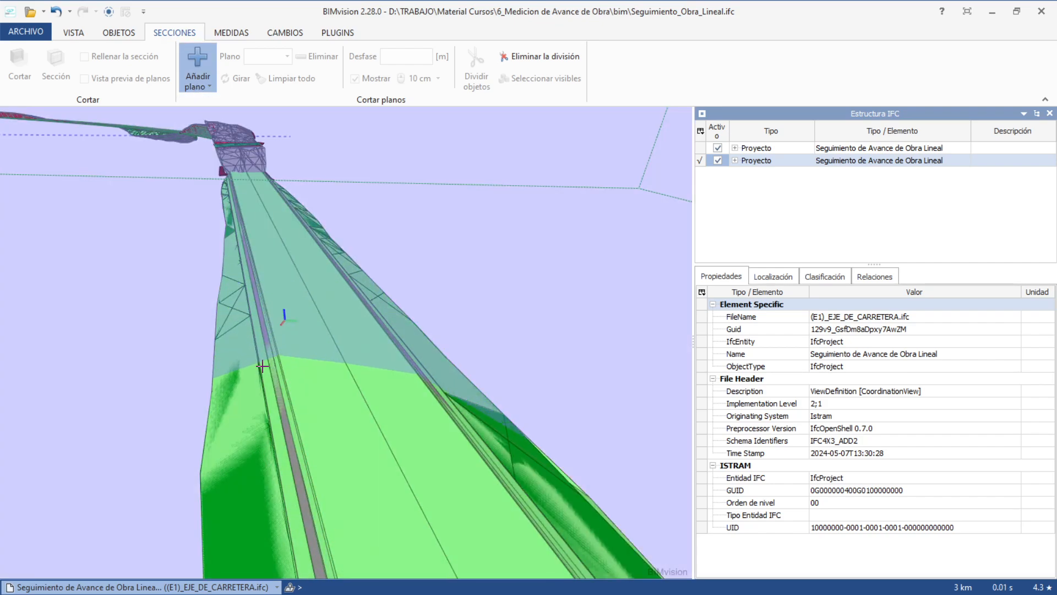
click(343, 375)
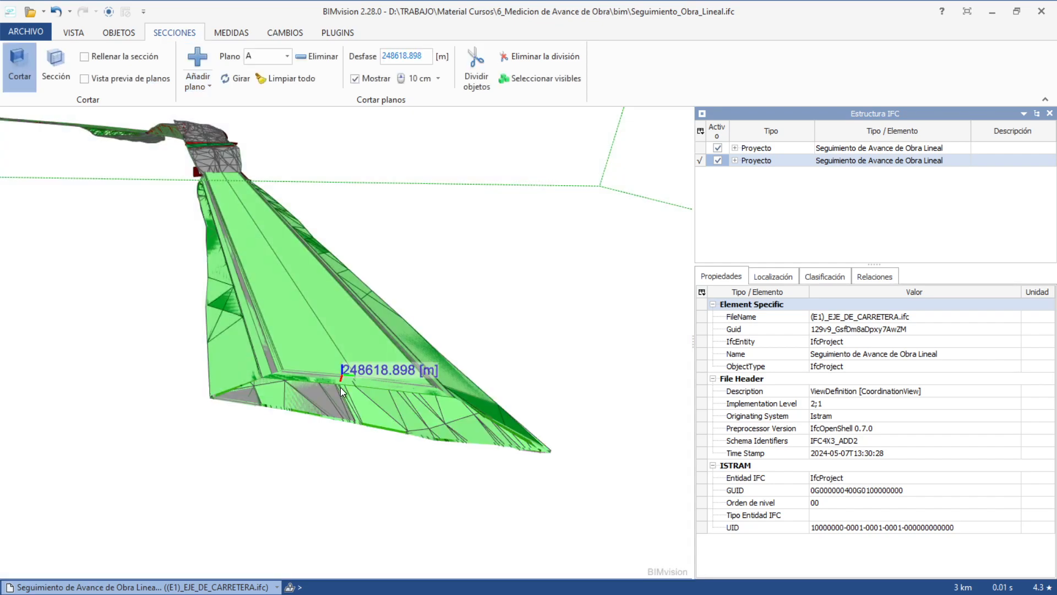
middle_drag(330, 391, 293, 359)
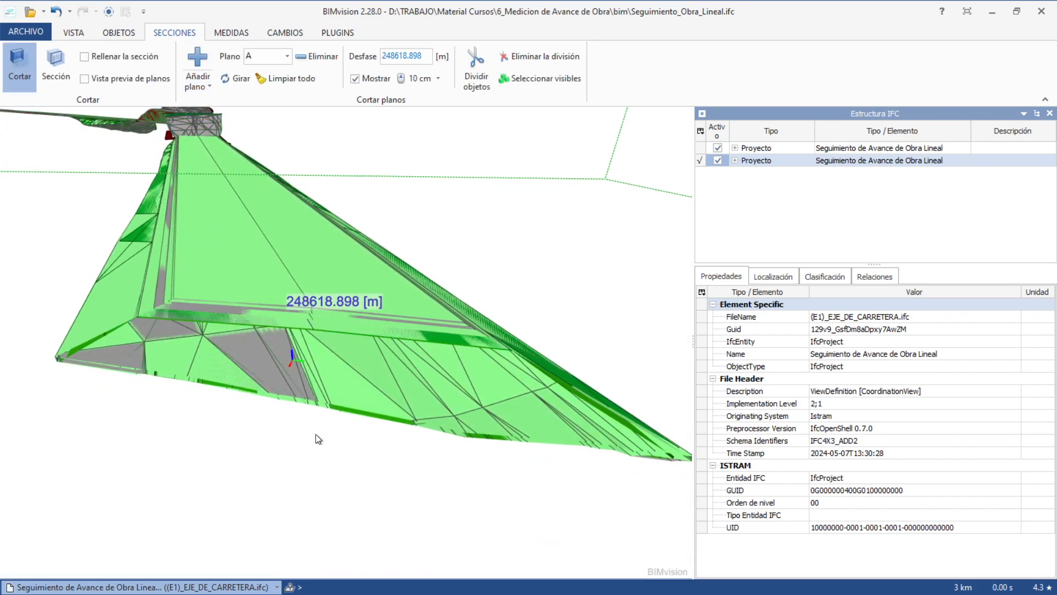
drag(316, 434, 567, 267)
Compare the two project models by showing each one alone in the Activo checkboxes.
click(716, 161)
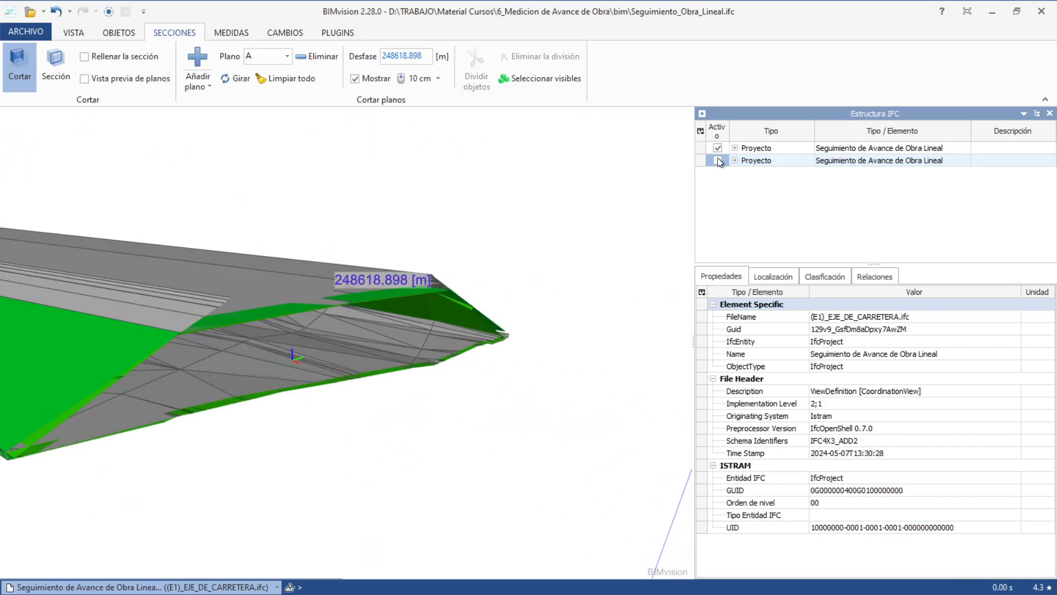
click(720, 151)
click(719, 161)
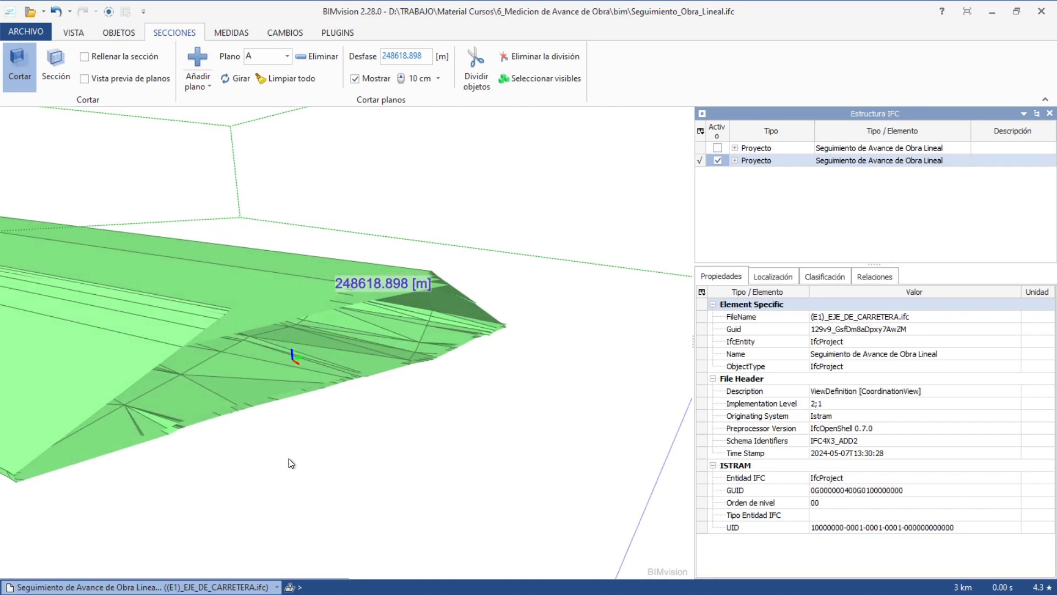
click(291, 461)
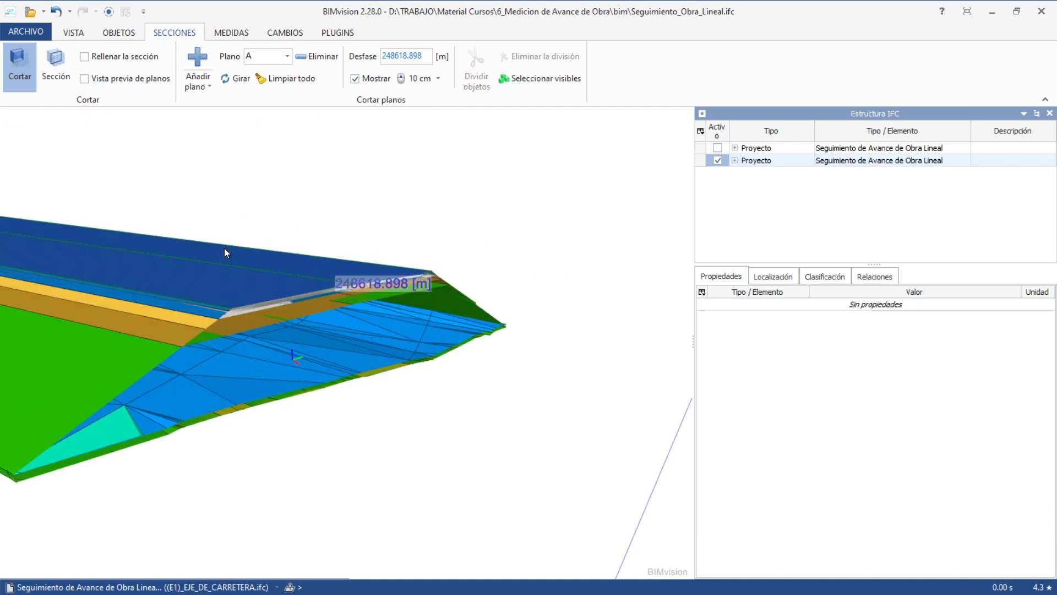
middle_drag(275, 199, 358, 175)
drag(386, 194, 398, 174)
click(718, 148)
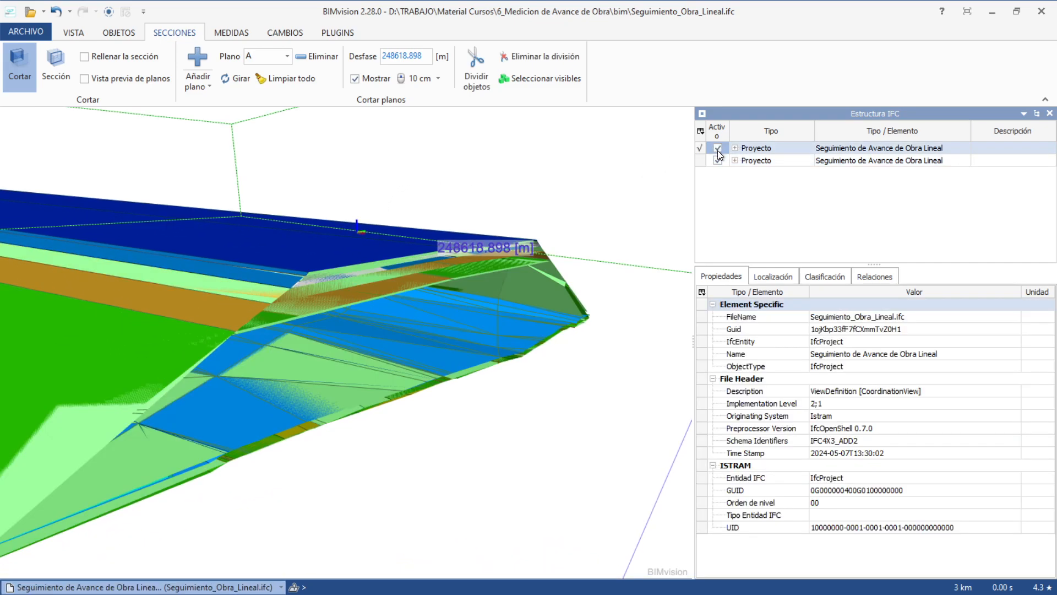
click(718, 160)
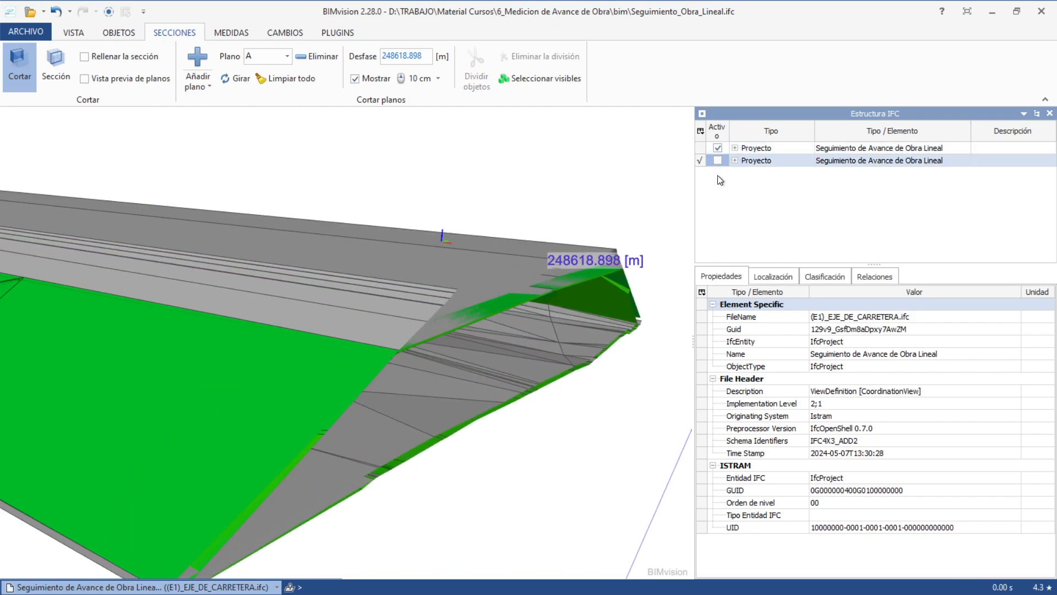
click(718, 160)
drag(630, 371, 586, 400)
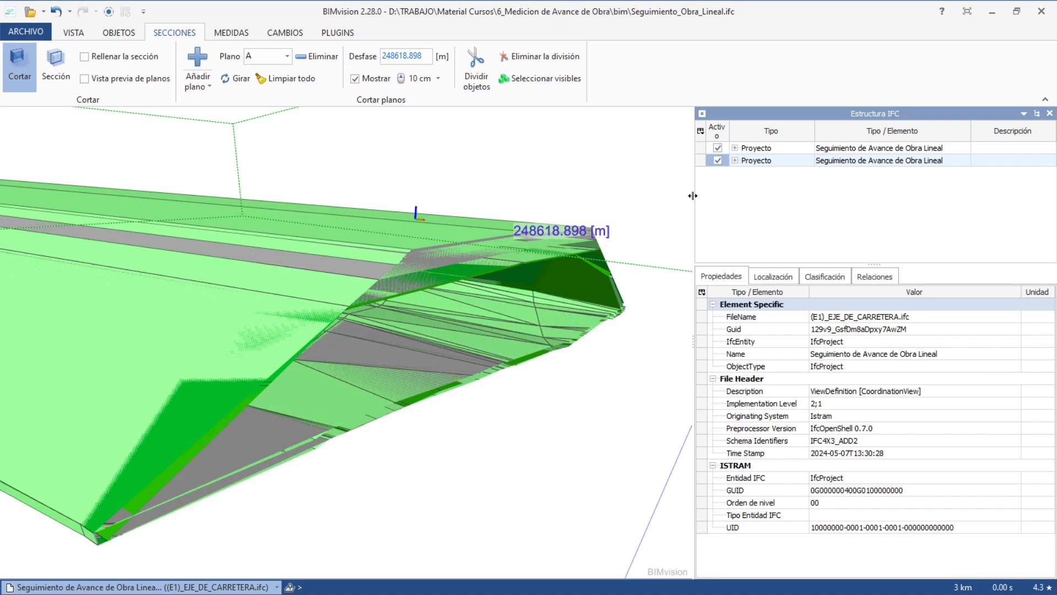
Hide both road models and close BIMvision.
click(718, 148)
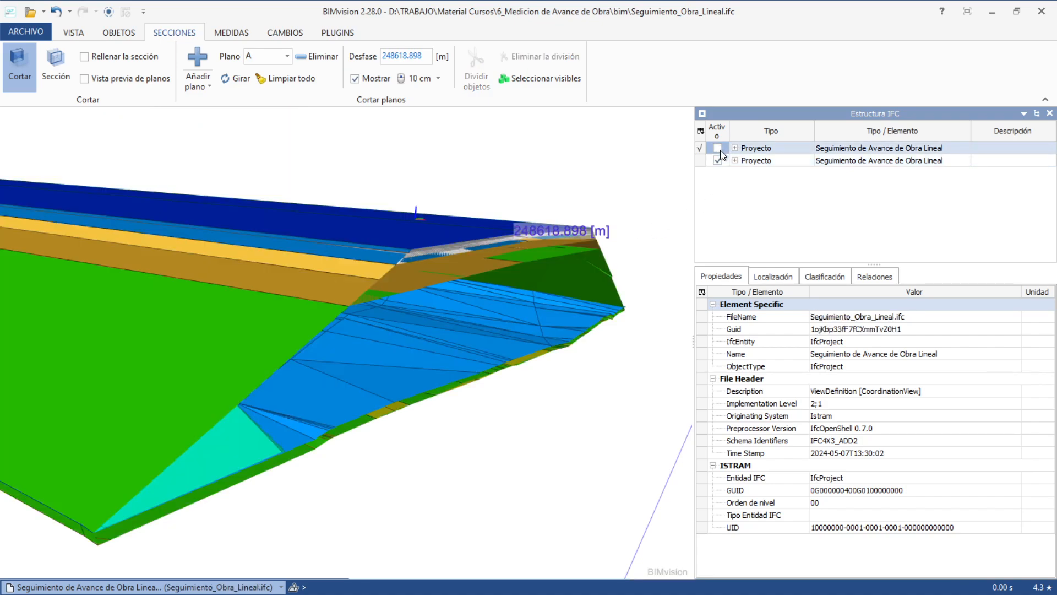
click(718, 163)
click(718, 163)
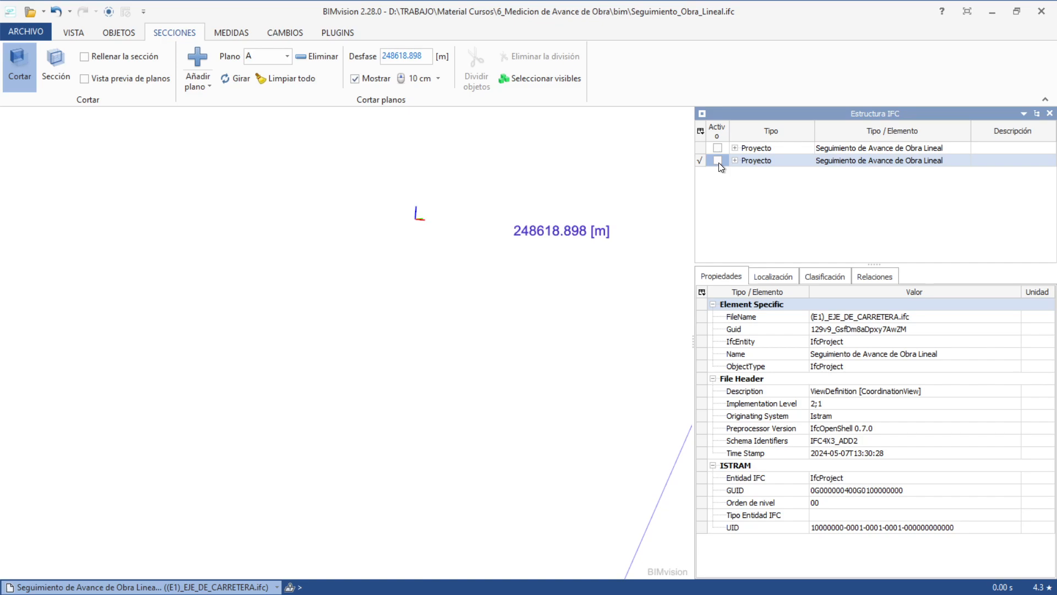
click(718, 147)
click(719, 147)
click(719, 160)
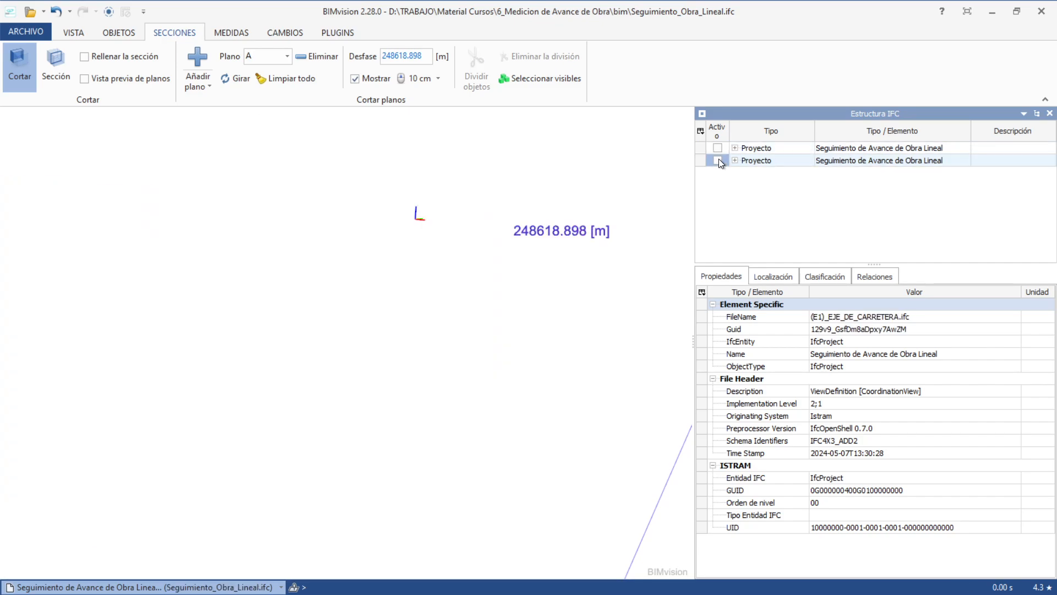
click(1041, 11)
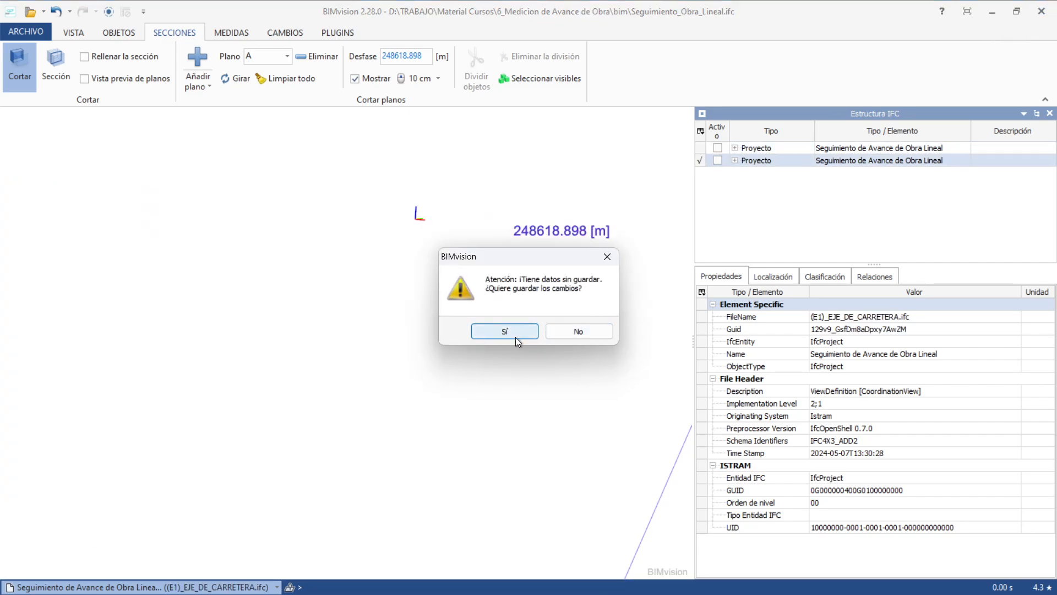
Close BIMvision without saving, then close the file browser and the Vista 3D window.
click(570, 332)
click(1040, 9)
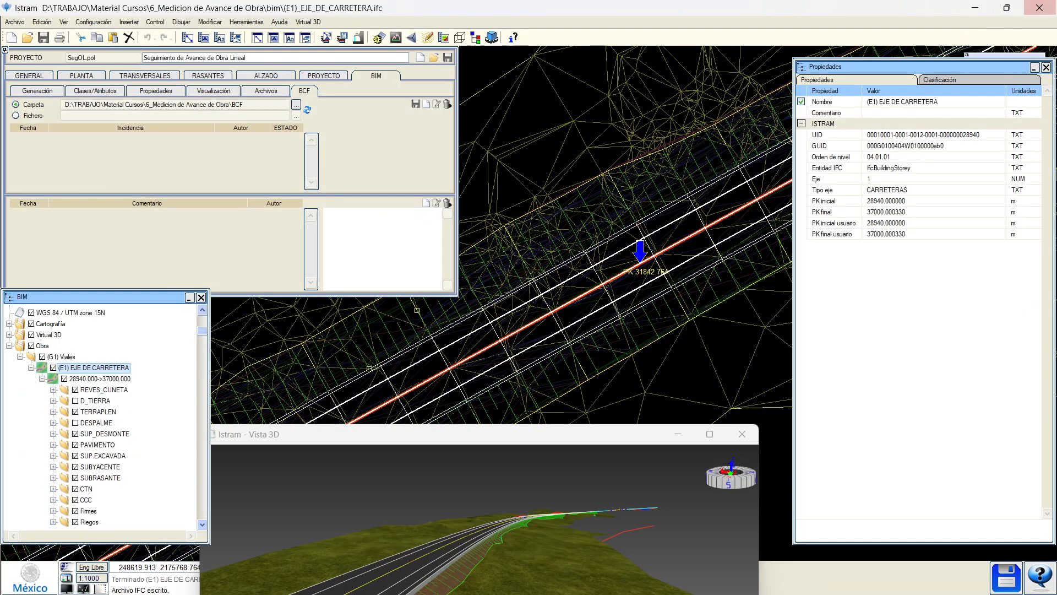
click(738, 433)
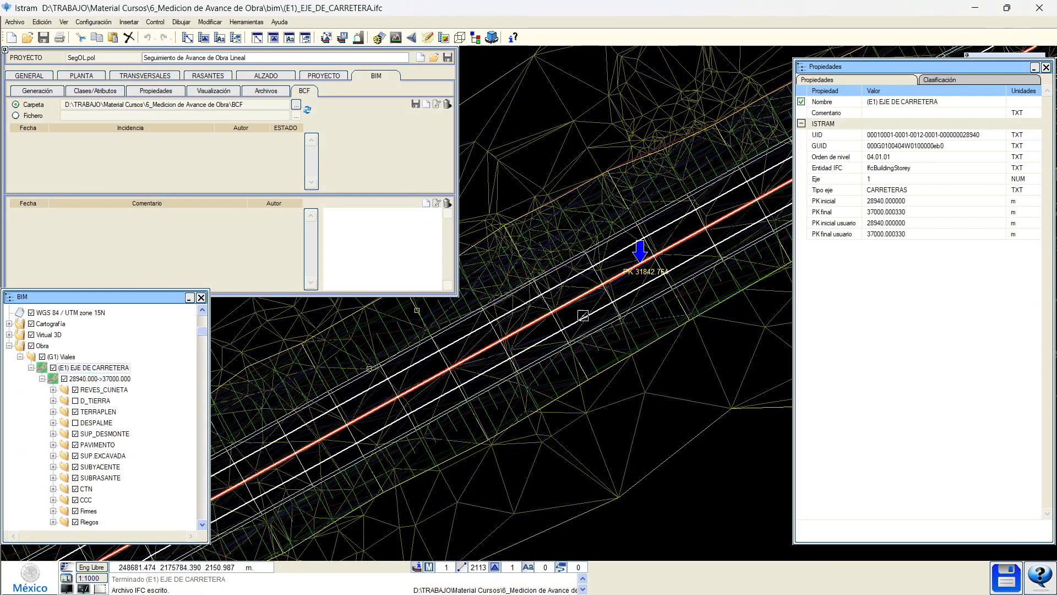
Show the ALZADO tools, close the BIM and Propiedades panels, and open Task Manager.
click(261, 77)
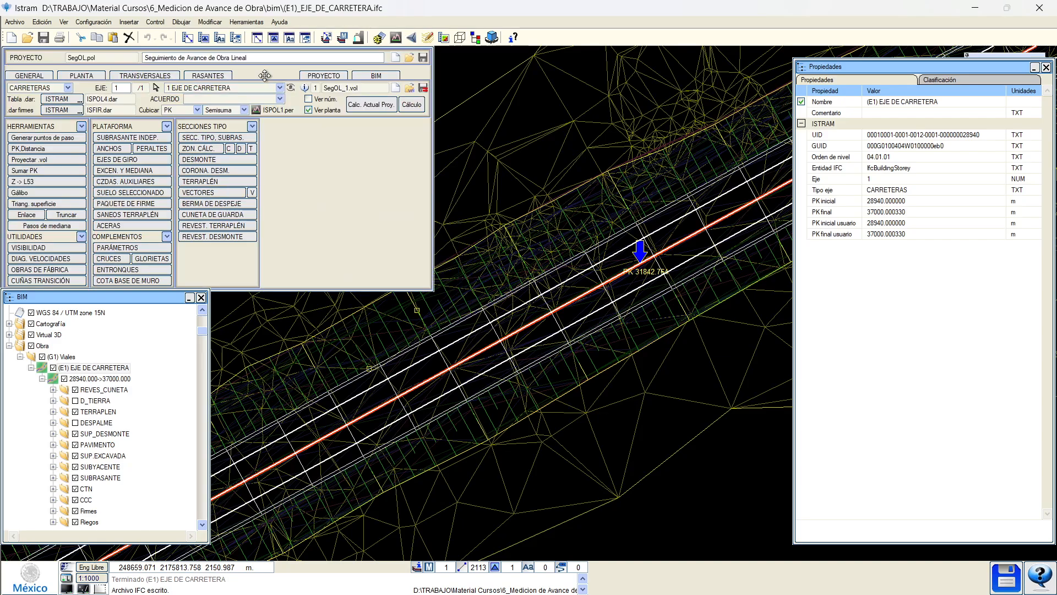
click(201, 298)
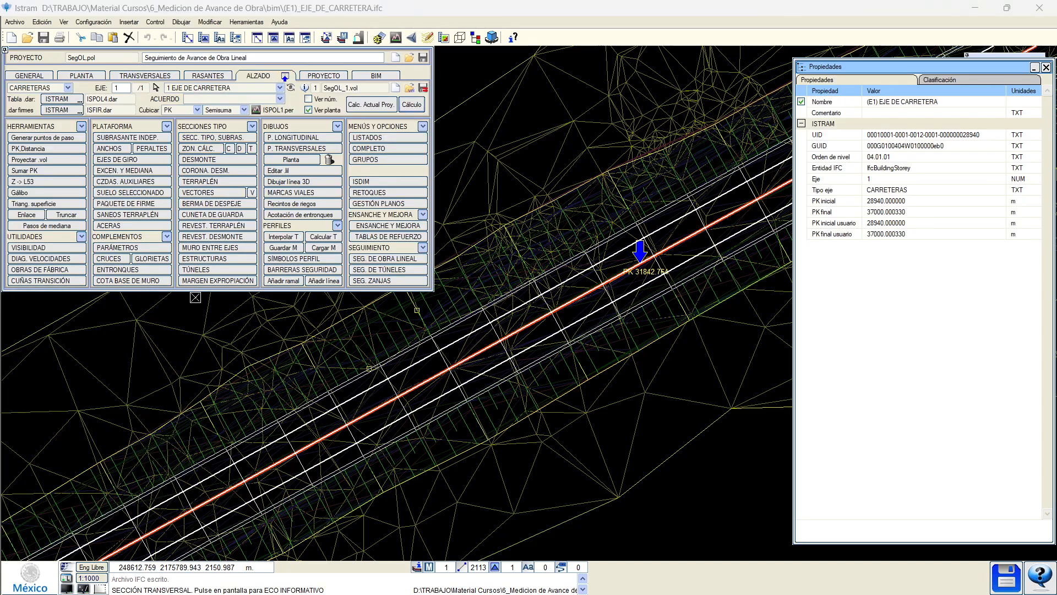
click(1045, 67)
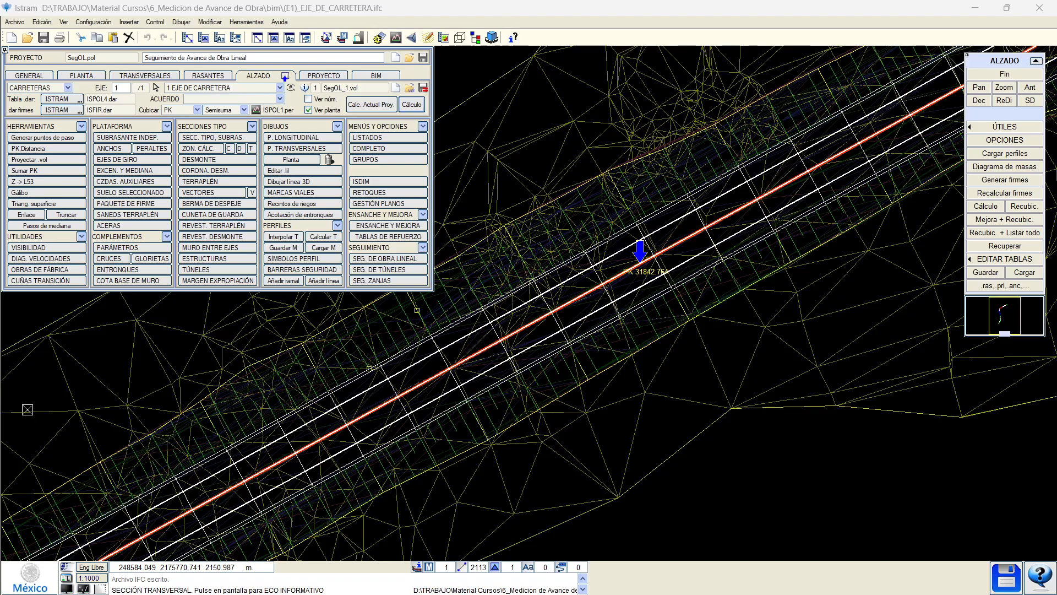
key(ctrl+shift+Escape)
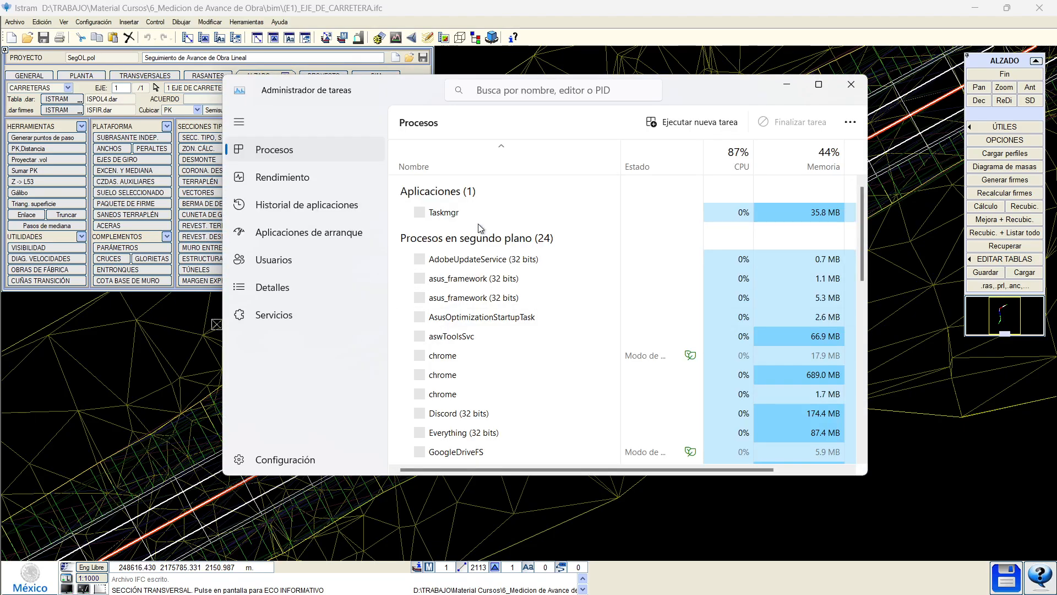
Maximize Task Manager, select the X Server for ISTRAM process, then move the window aside.
click(829, 88)
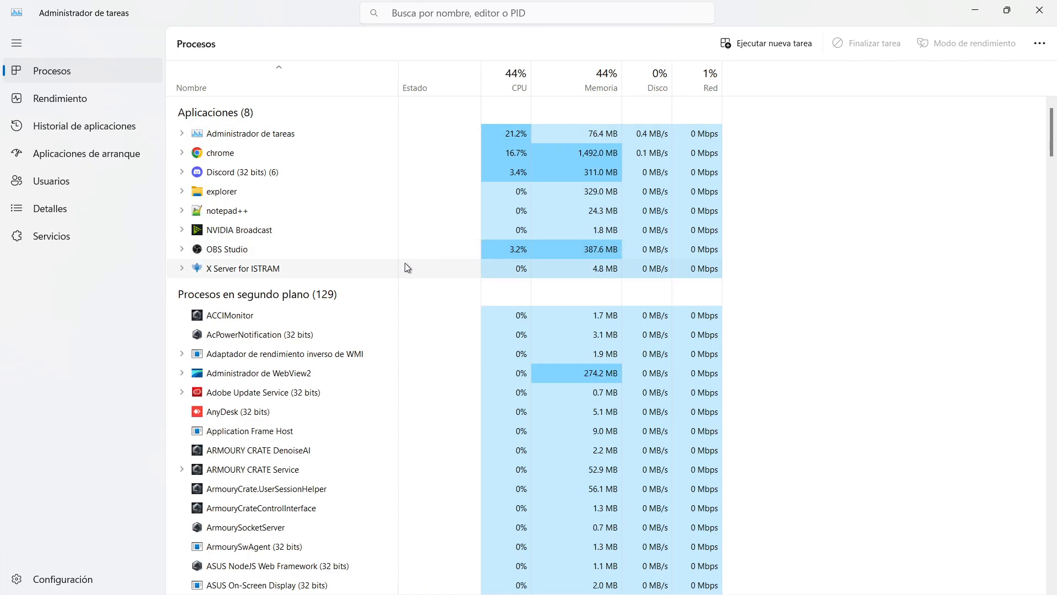
click(249, 270)
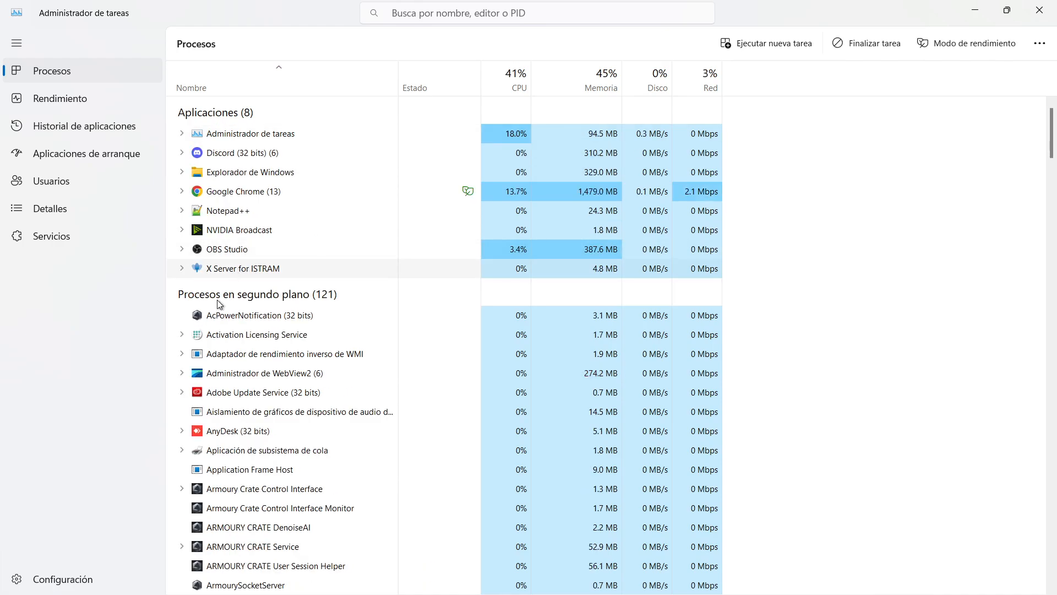
drag(768, 7, 0, 99)
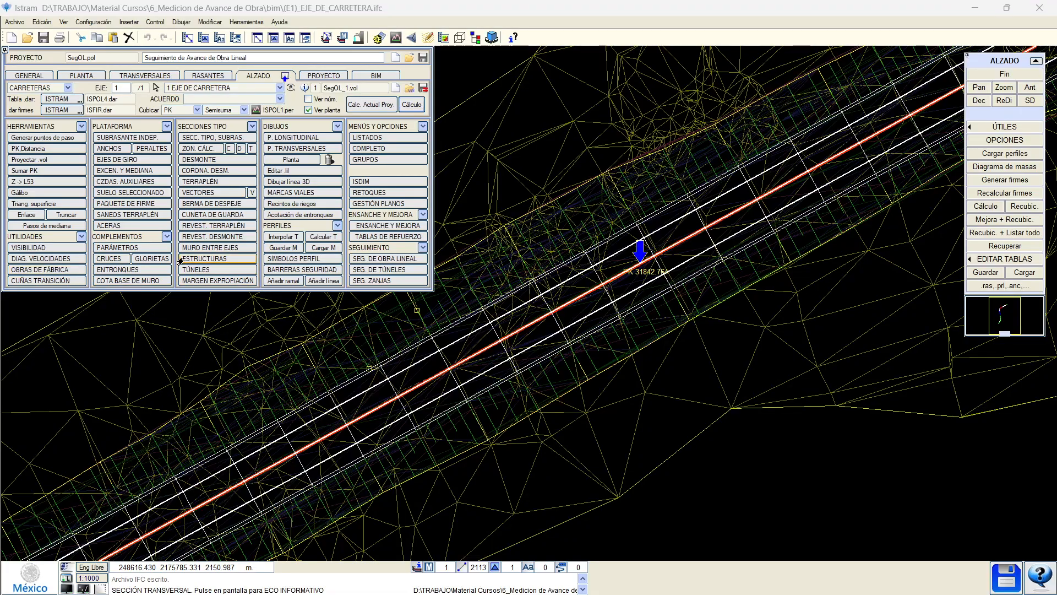
Create a new axis, EJE 2, and start adding intersection points to its alignment.
scroll(320, 347, down, 5)
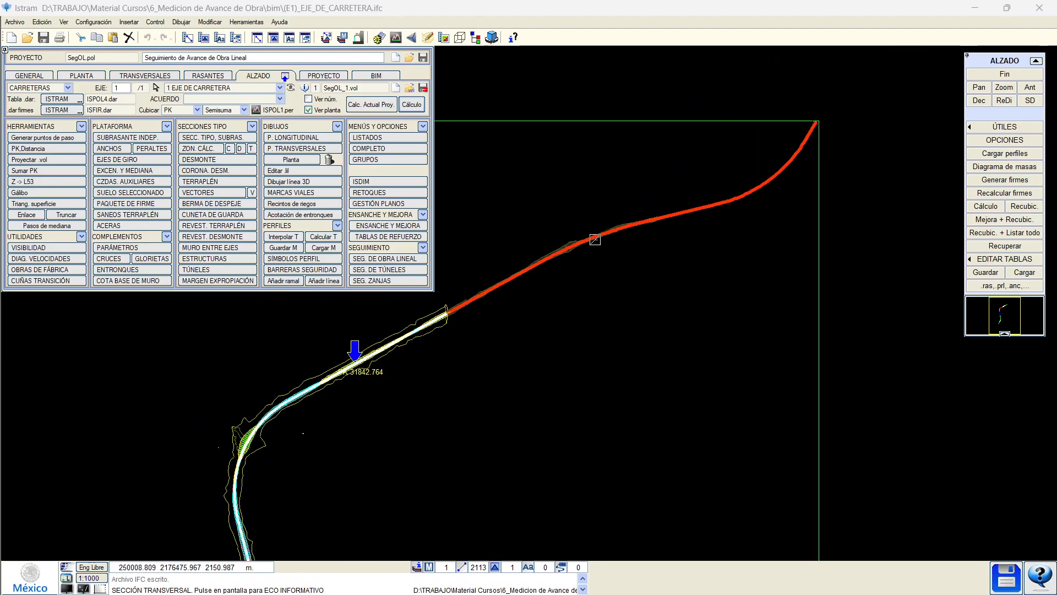
click(63, 76)
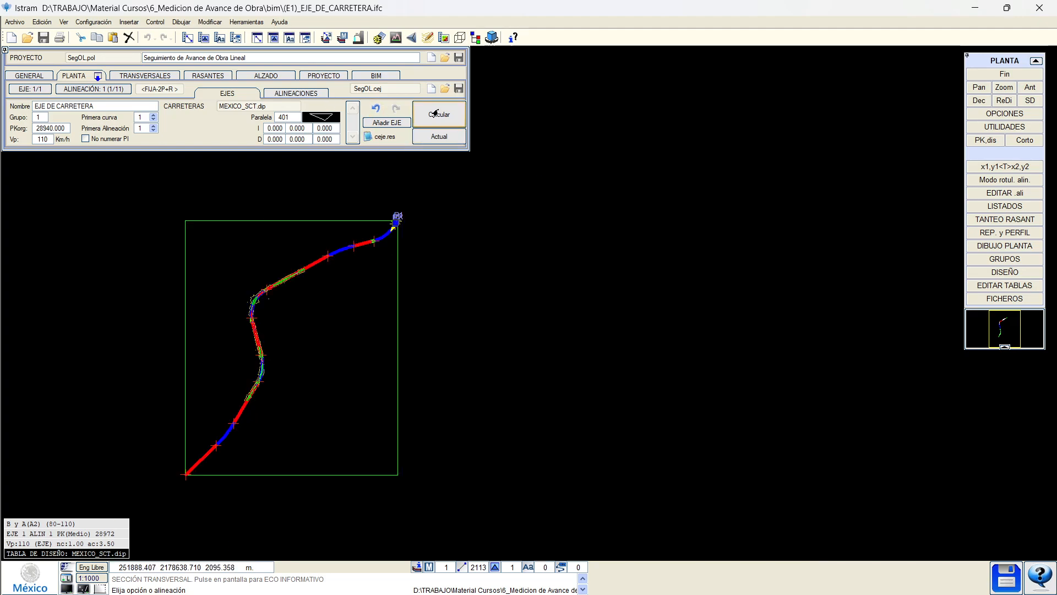
click(305, 96)
scroll(317, 296, down, 4)
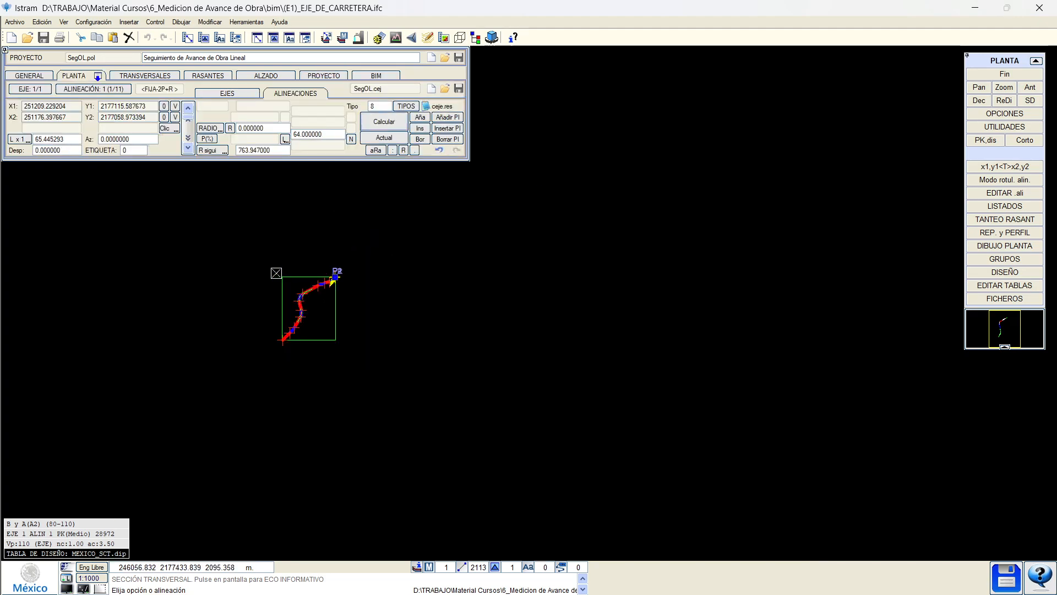
click(459, 287)
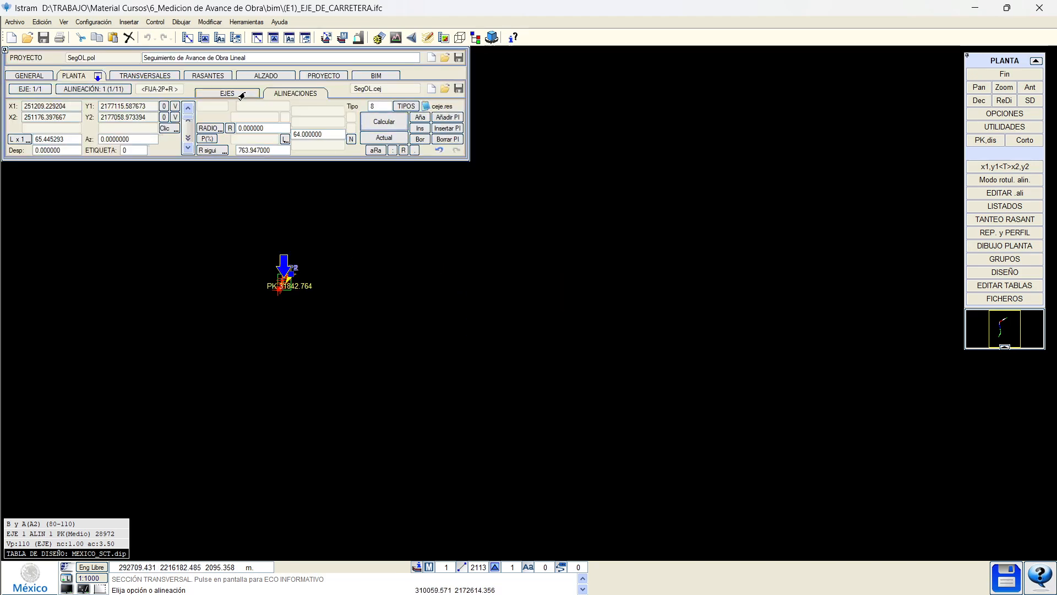
click(244, 94)
click(391, 122)
click(309, 95)
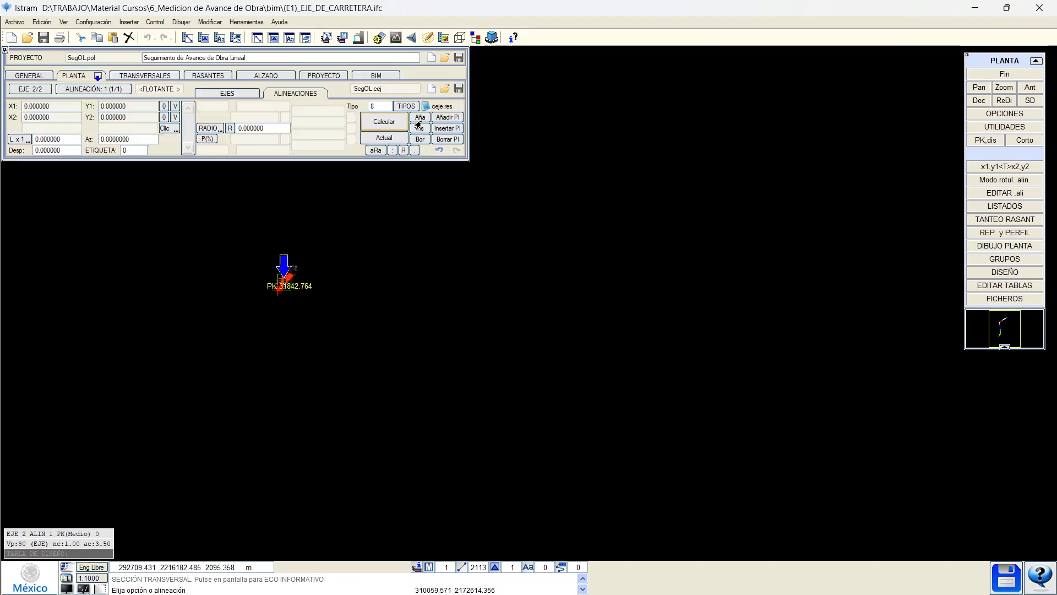
click(445, 119)
Place EJE 2's intersection points across the plan, forming 11 straight alignments.
scroll(144, 410, down, 3)
click(124, 429)
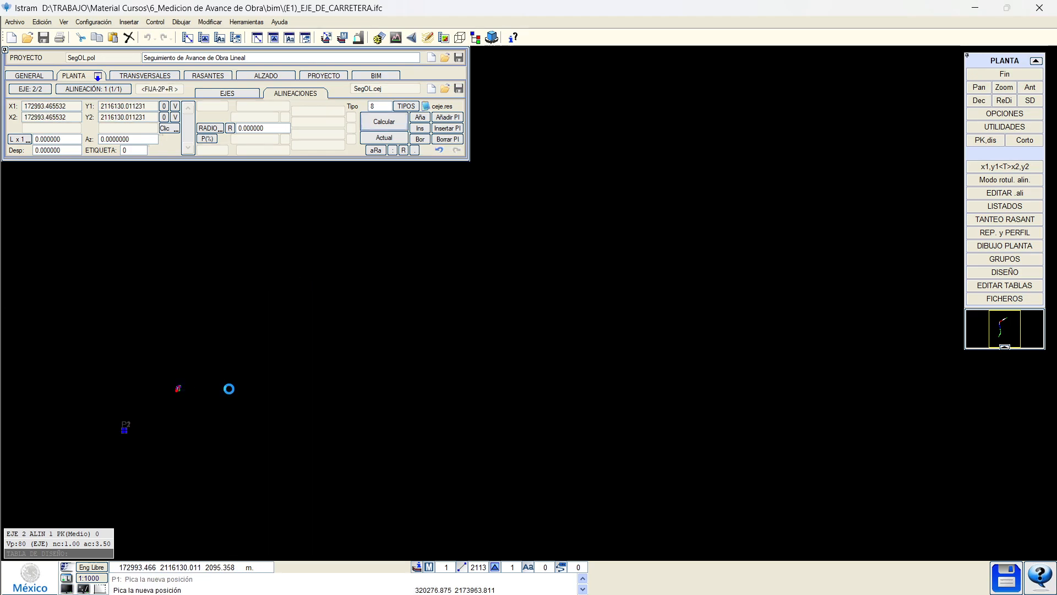
click(230, 389)
click(338, 459)
click(467, 359)
click(518, 436)
click(640, 349)
click(768, 368)
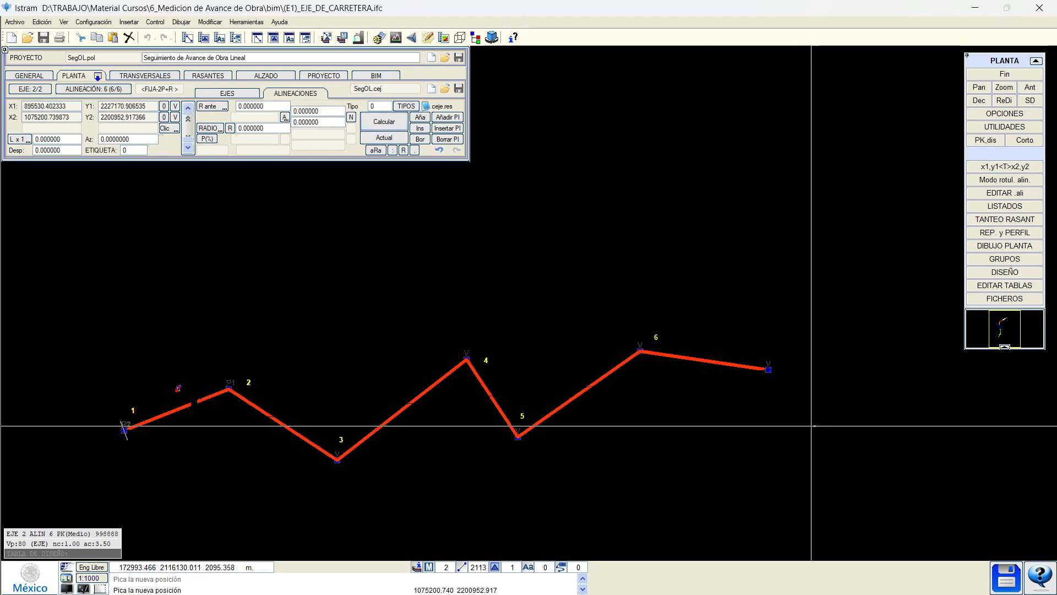
click(814, 425)
click(890, 323)
click(893, 233)
click(835, 188)
click(682, 159)
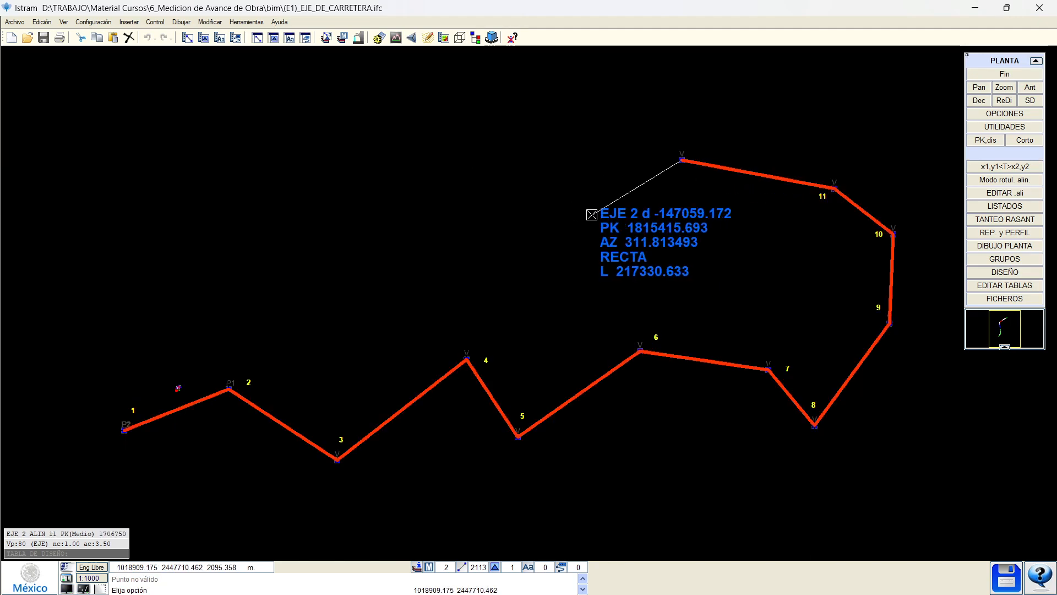
right_click(592, 214)
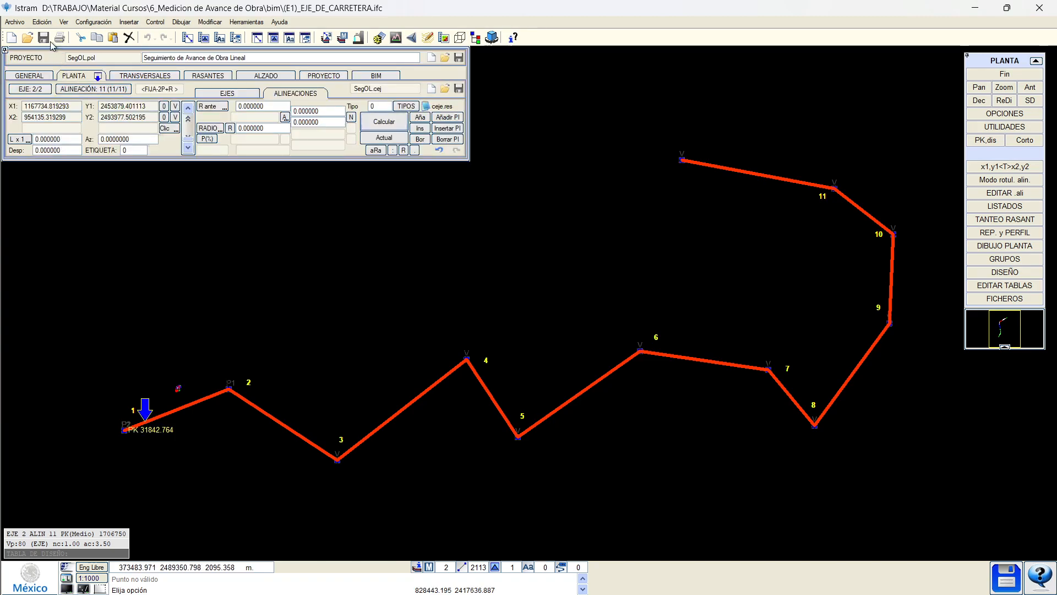
Save the new axis as 181.cej.
click(977, 299)
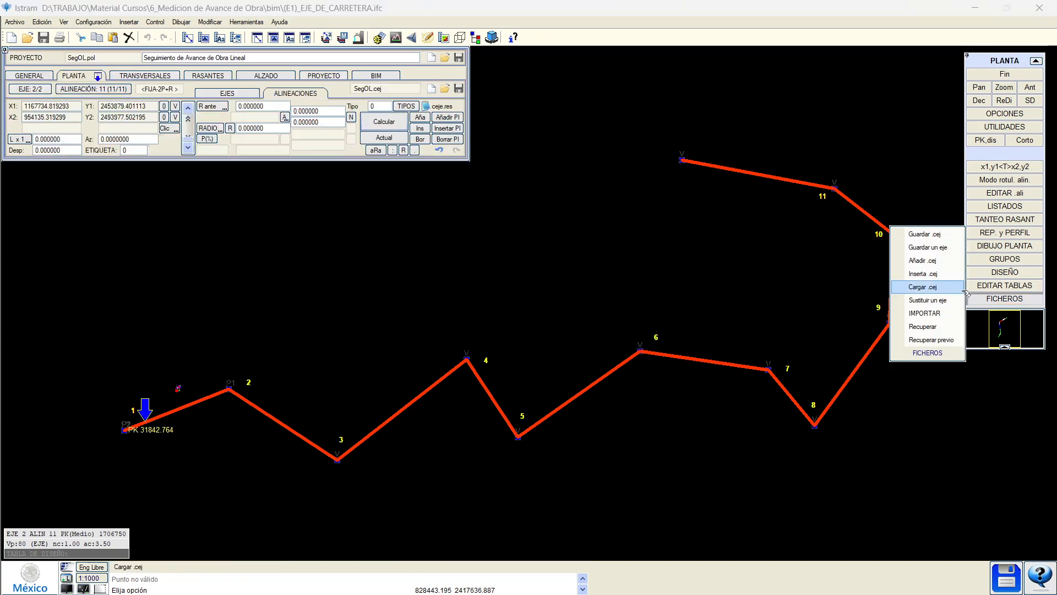
click(955, 248)
click(520, 334)
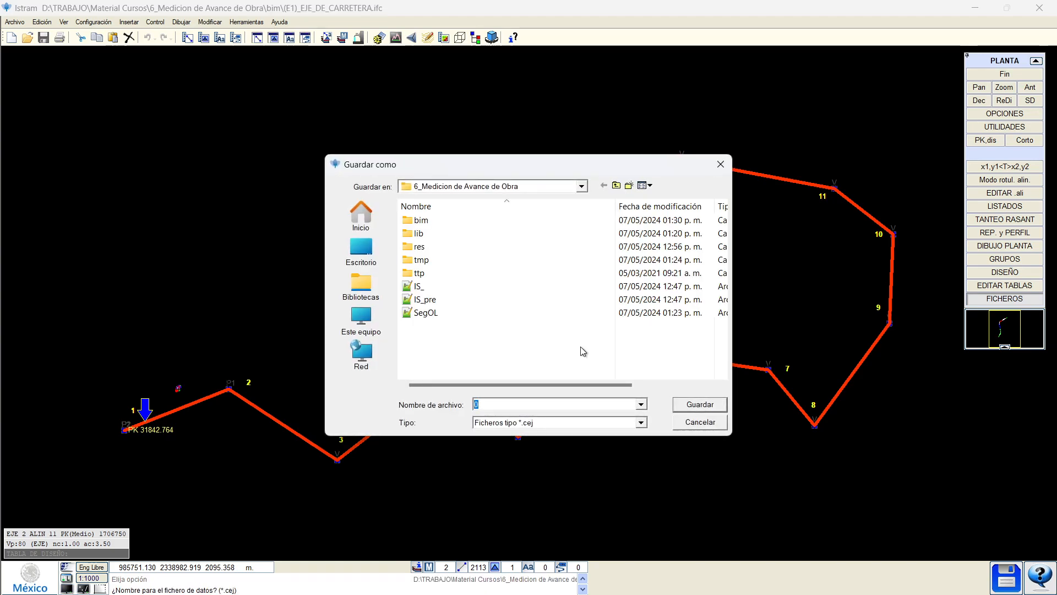
text(181)
key(Return)
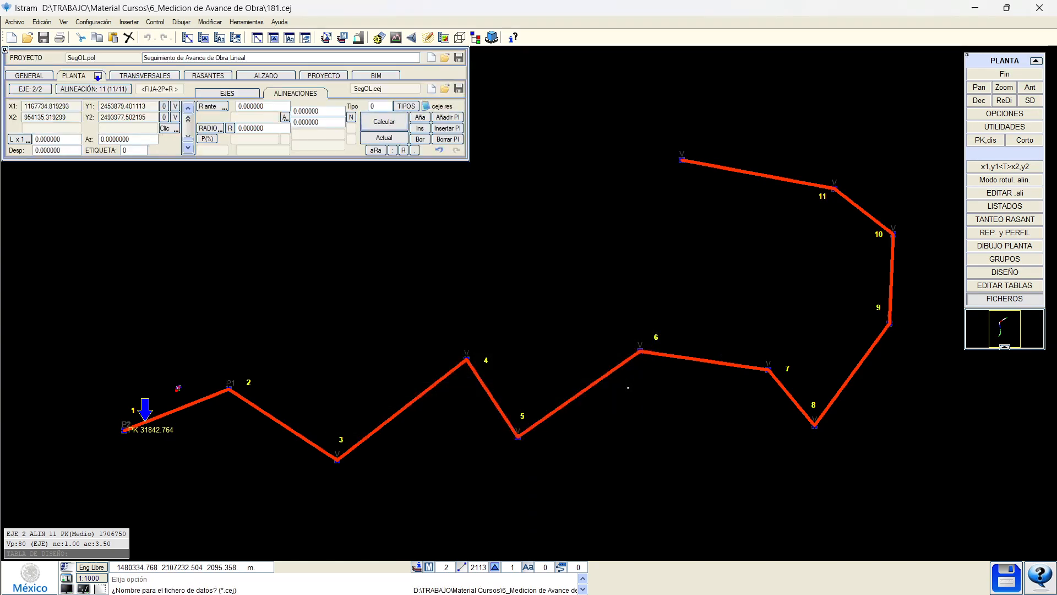
Open the Istram working folder in File Explorer.
click(15, 22)
mouse_move(83, 189)
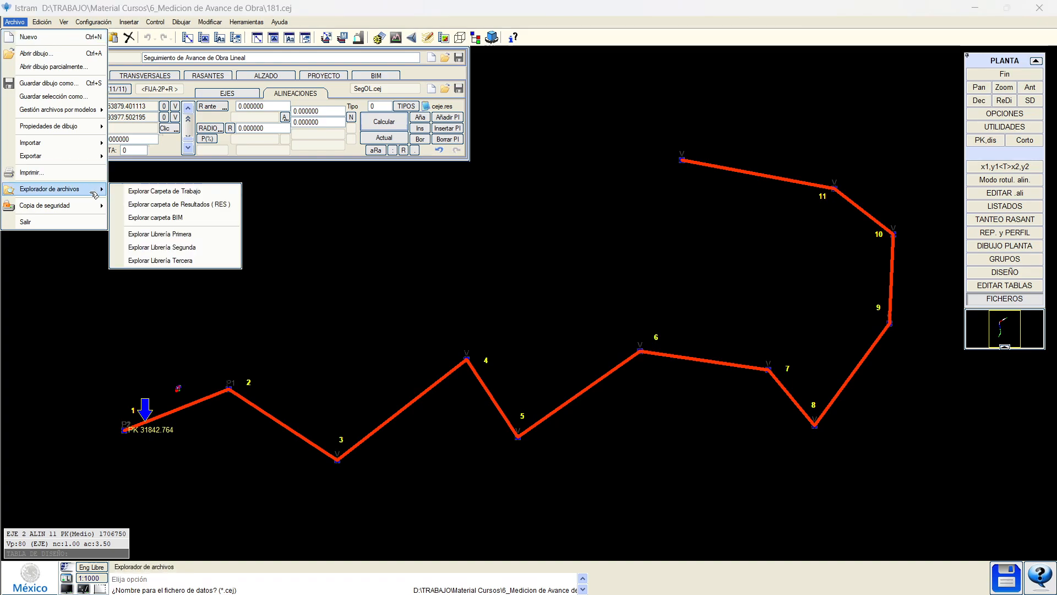
click(173, 208)
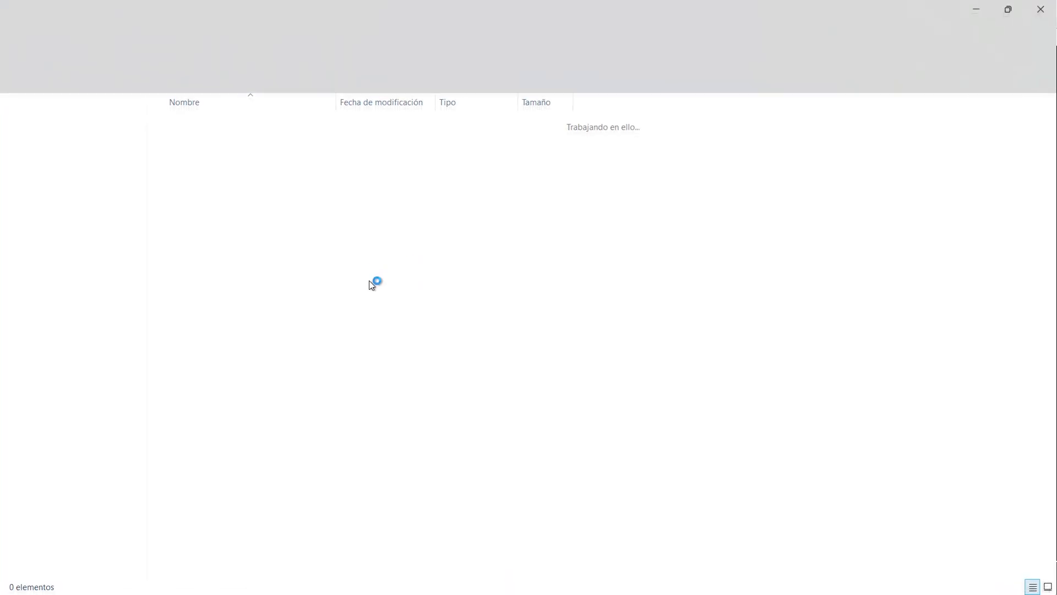
Open 181.cej in Notepad++ to check EJE 2's alignment data, then return to File Explorer.
click(260, 307)
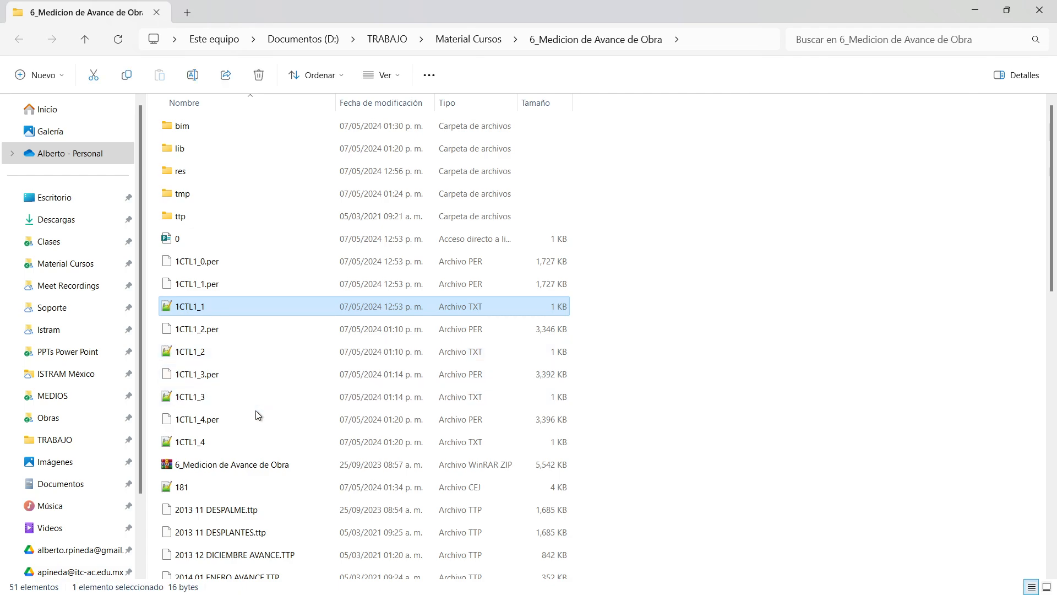
click(220, 488)
double_click(514, 487)
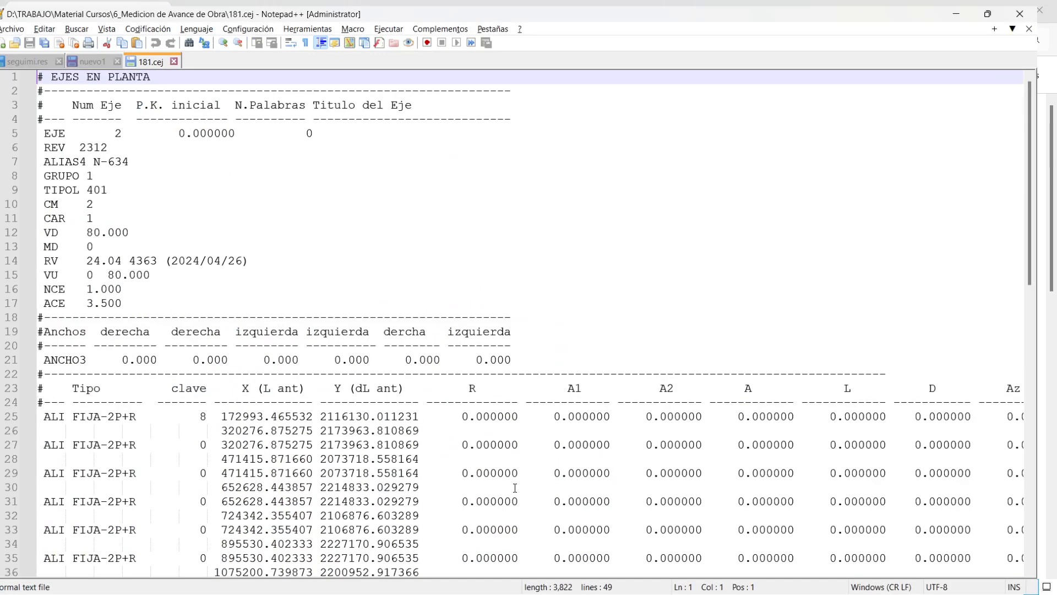
ctrl+scroll(452, 405, down, 1)
click(373, 349)
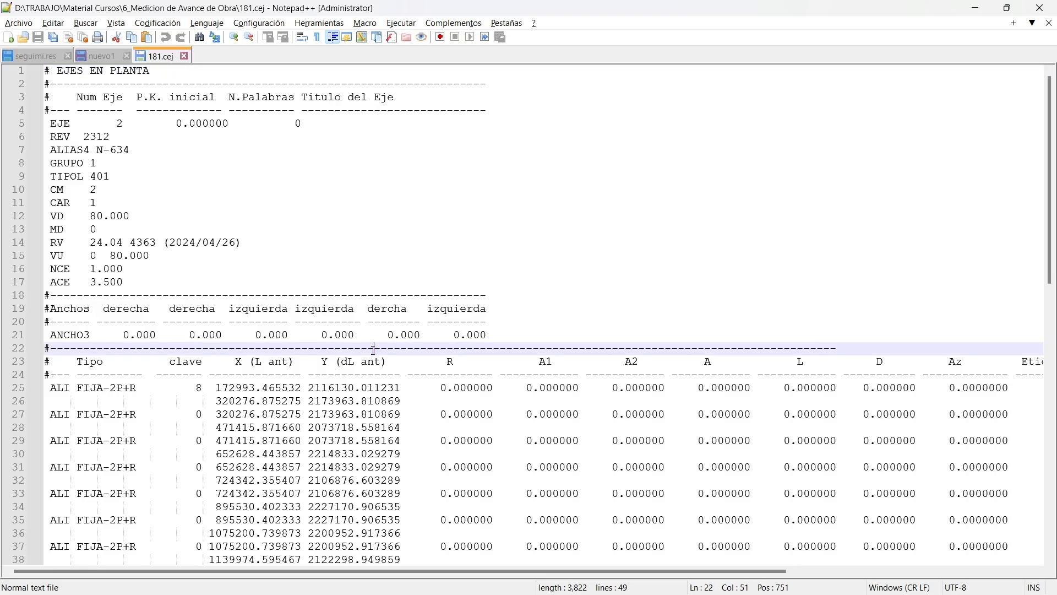
key(alt+Tab)
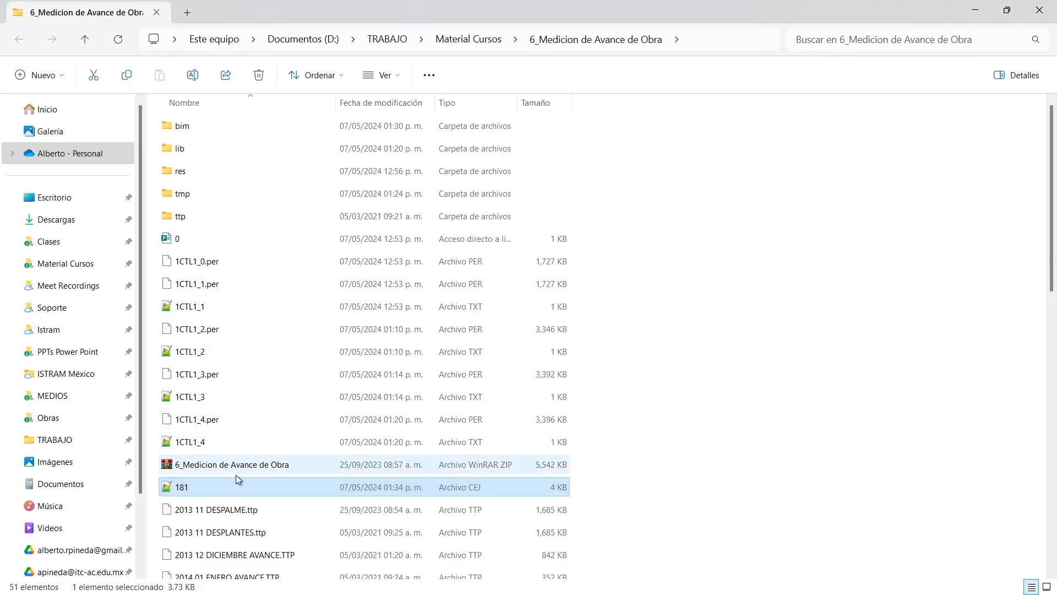
Sort the project folder by type and open the SegOL file in the text editor.
click(482, 105)
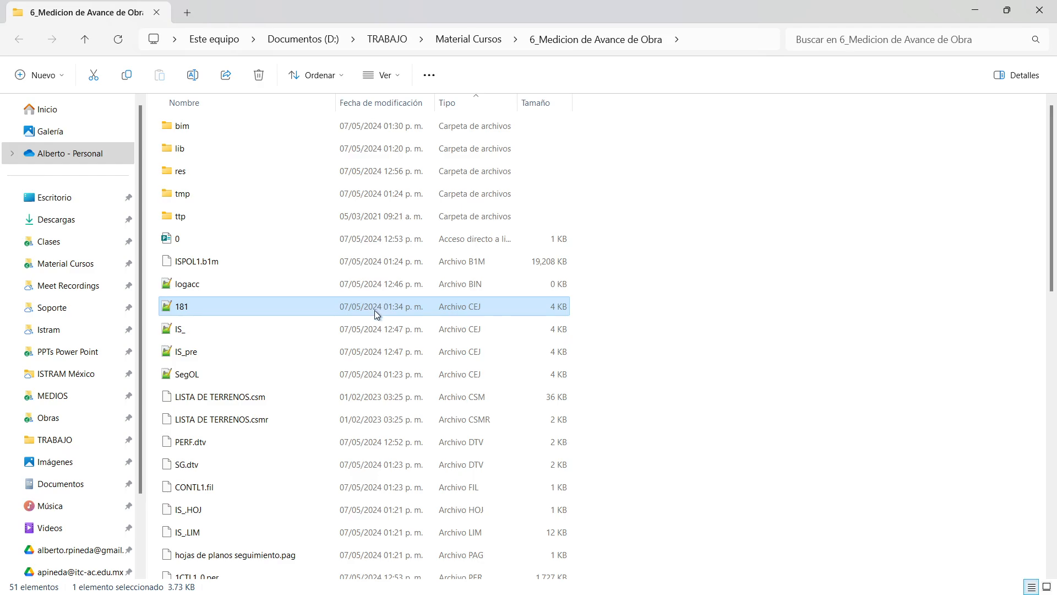
key(alt+Tab)
key(alt+Tab)
click(218, 372)
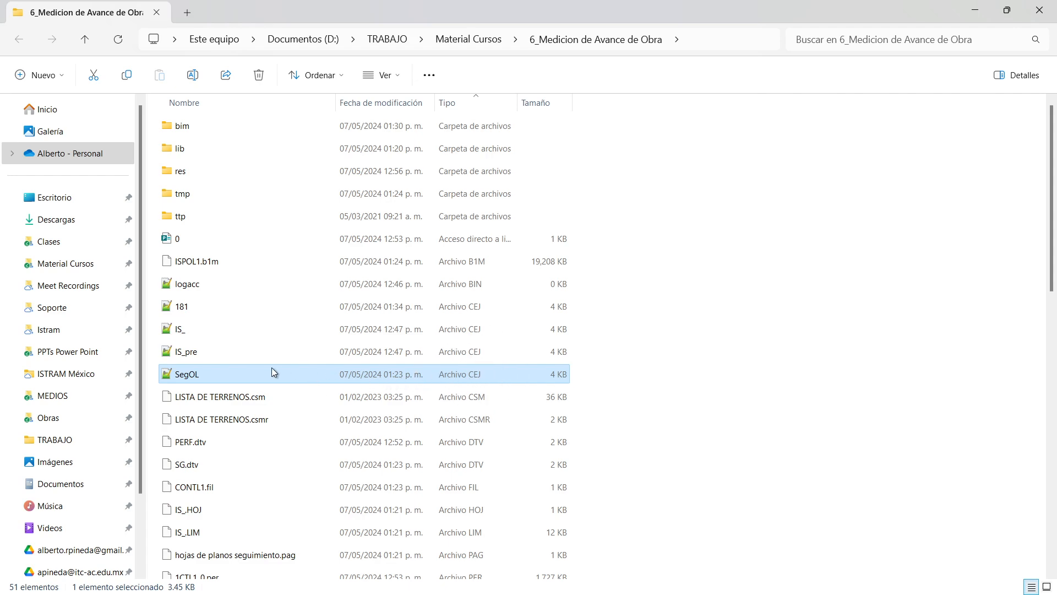
double_click(186, 374)
key(alt+Tab)
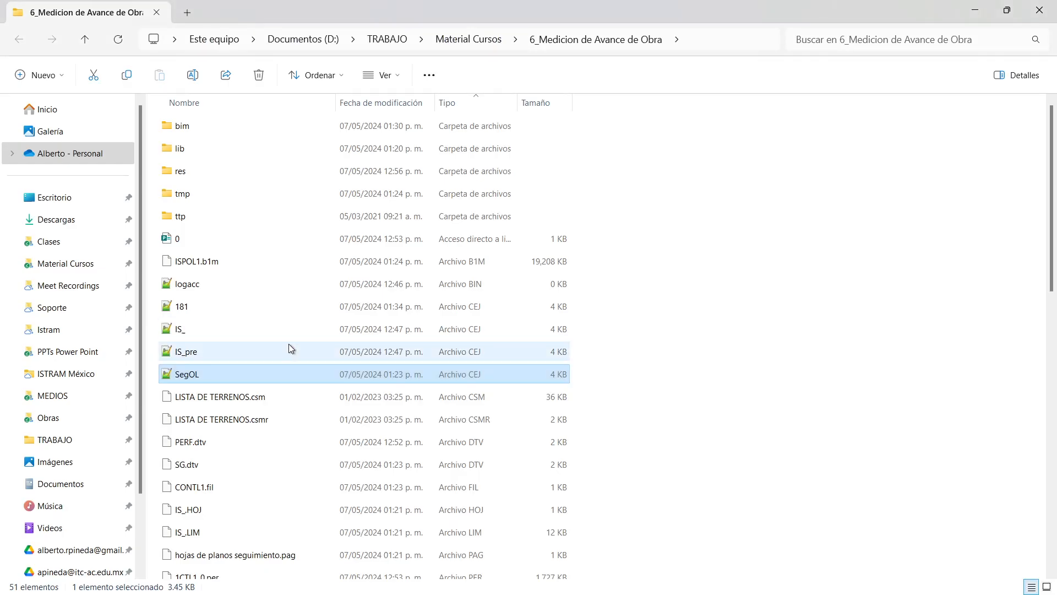
key(ctrl)
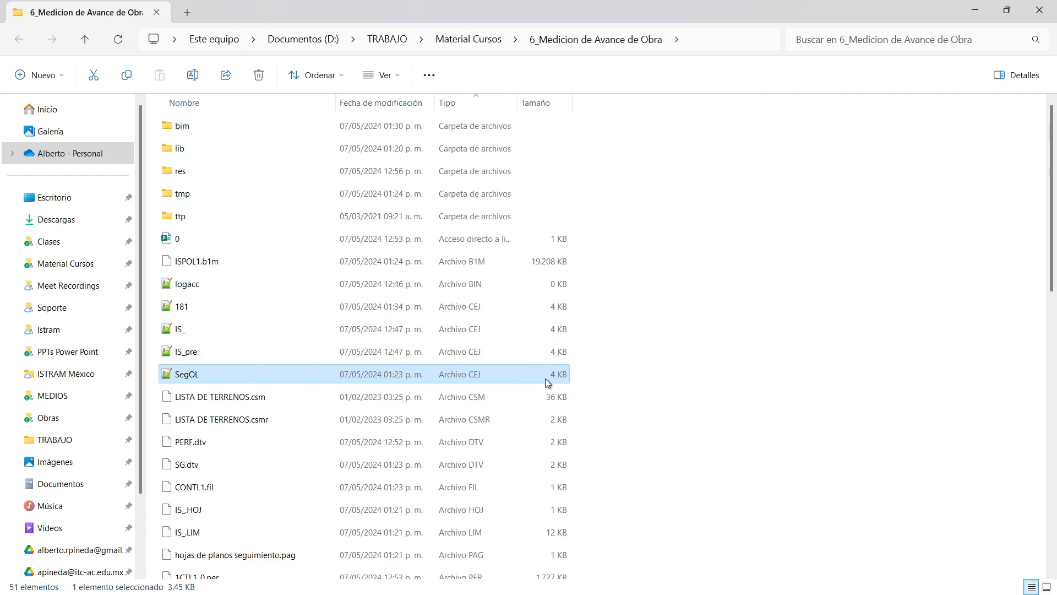
Look at Terreno Natural.ttp in the ttp folder, then return to the project folder.
double_click(203, 215)
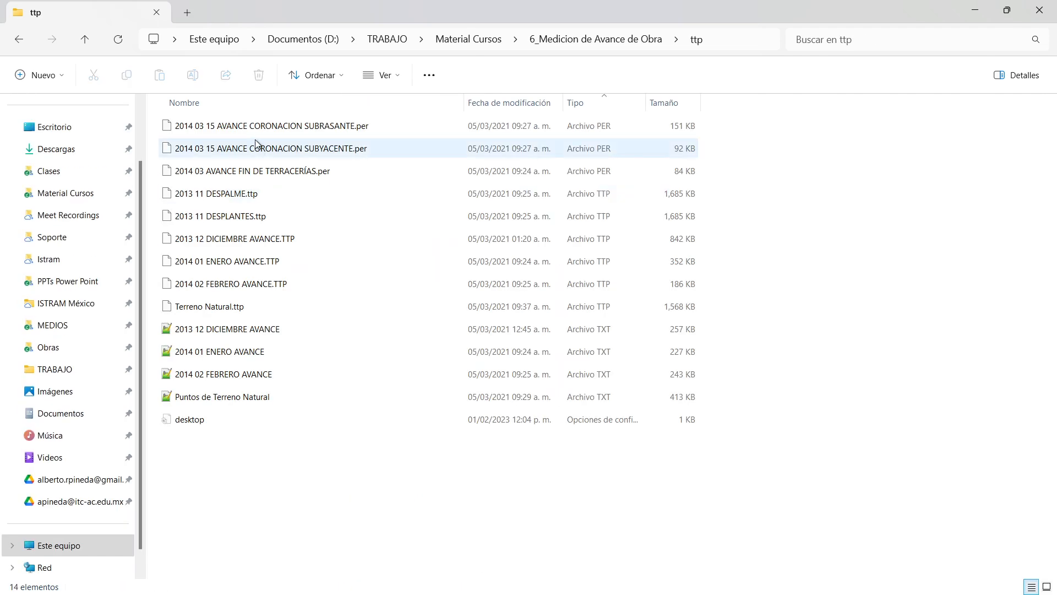
click(264, 307)
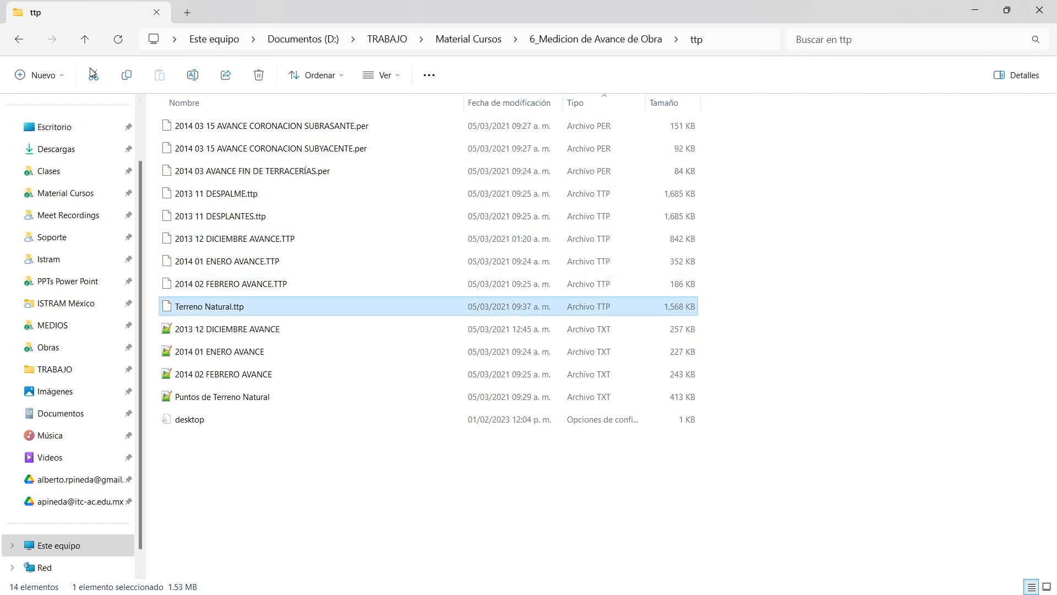
click(19, 39)
scroll(278, 376, down, 2)
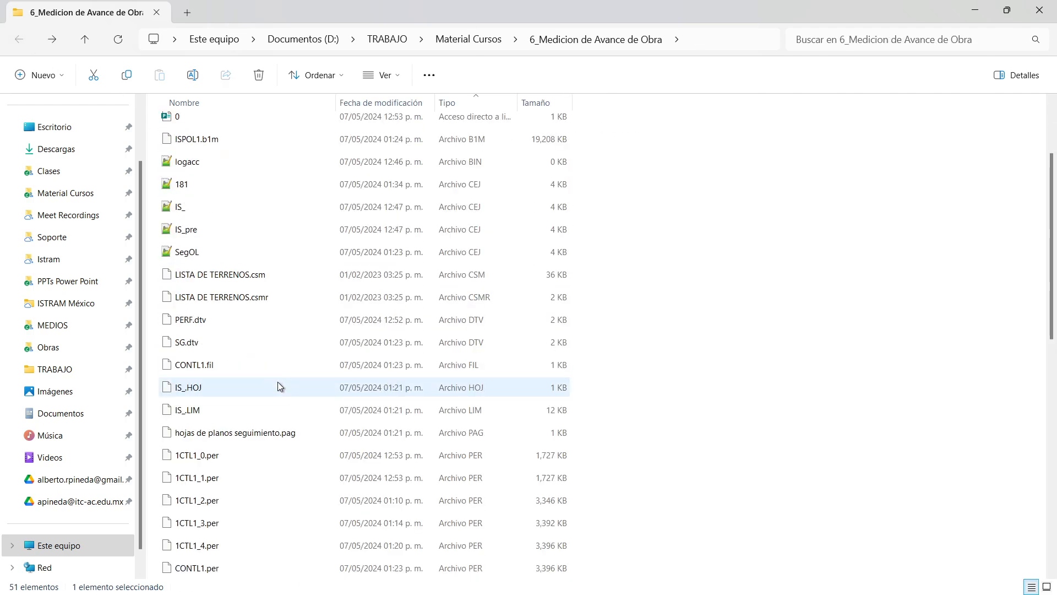
scroll(282, 409, down, 9)
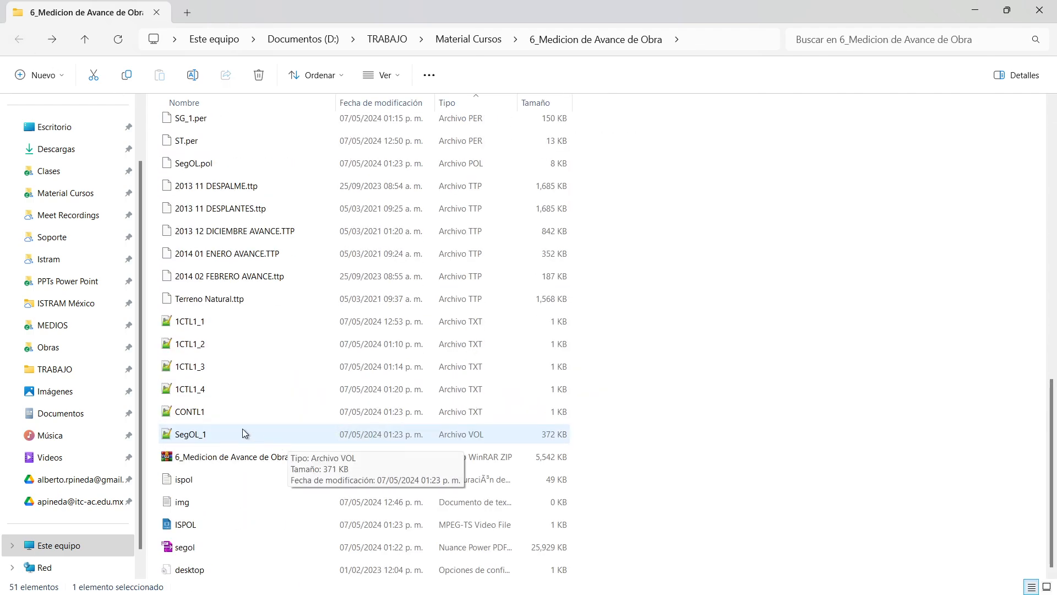
click(242, 429)
click(233, 410)
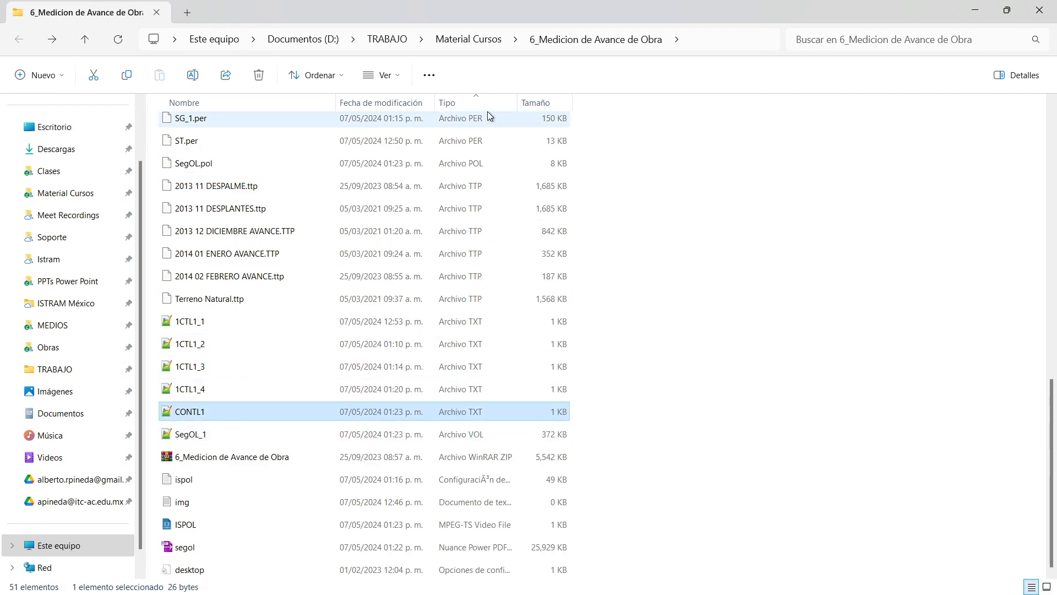
Reverse the type sort and select ISPOL1.per and CONTL1.per to compare their sizes.
click(469, 104)
scroll(399, 369, down, 8)
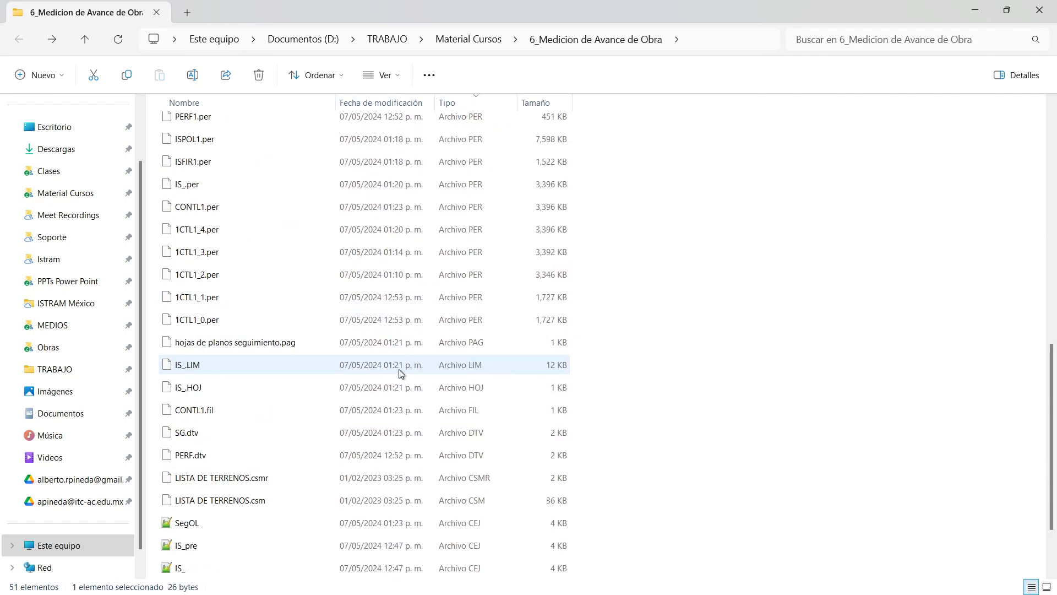
click(210, 455)
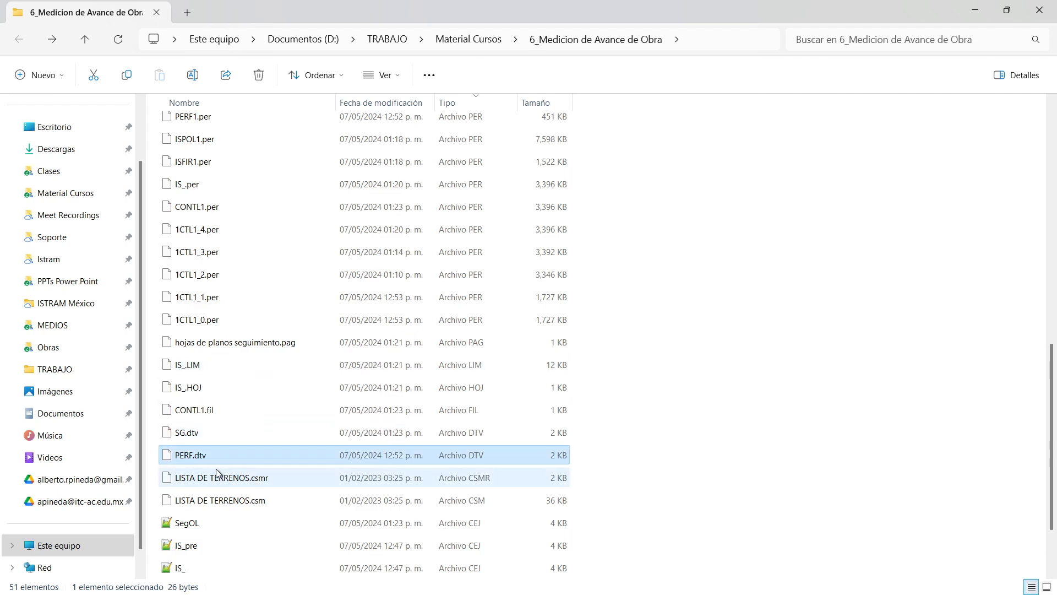
scroll(216, 440, up, 2)
click(451, 255)
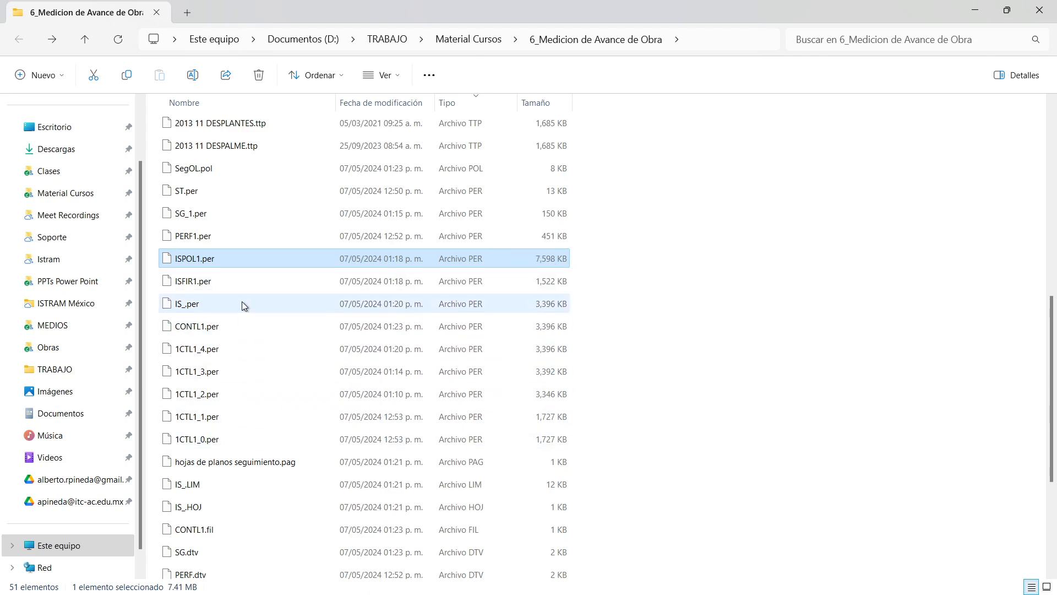
click(208, 329)
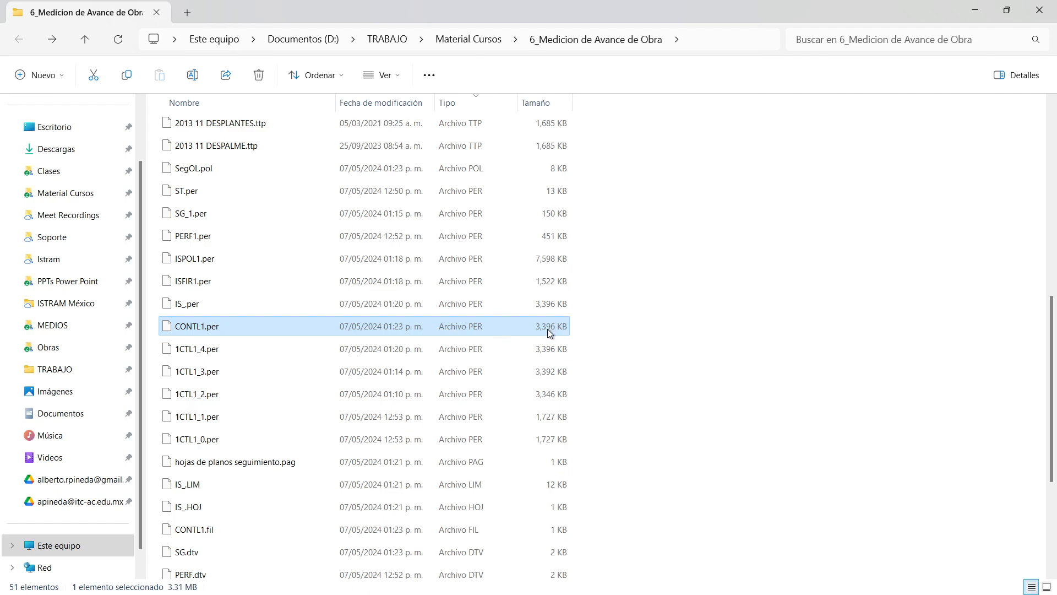
ctrl+click(547, 259)
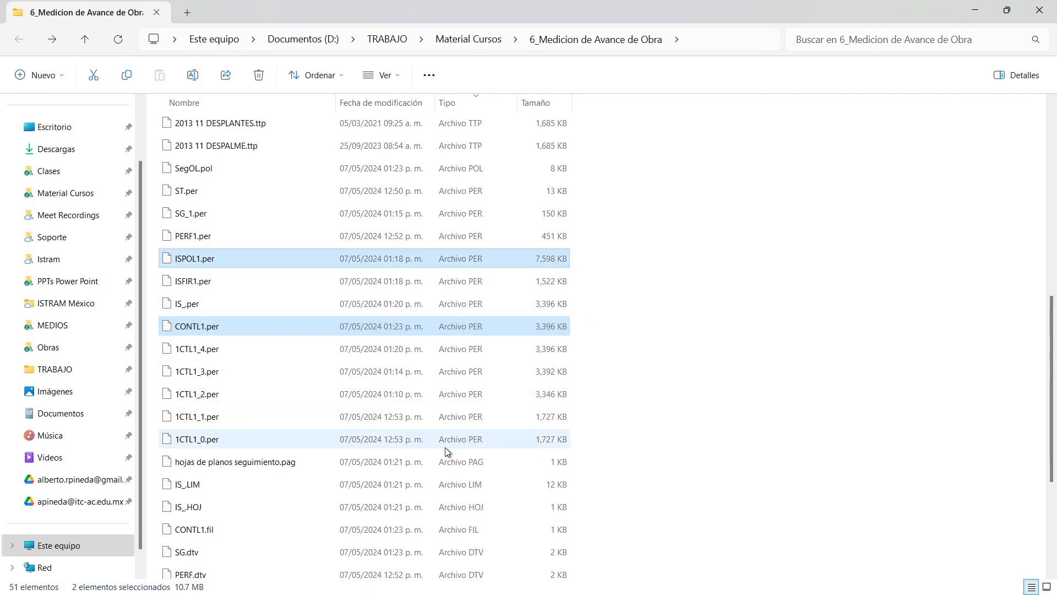
scroll(251, 396, up, 1)
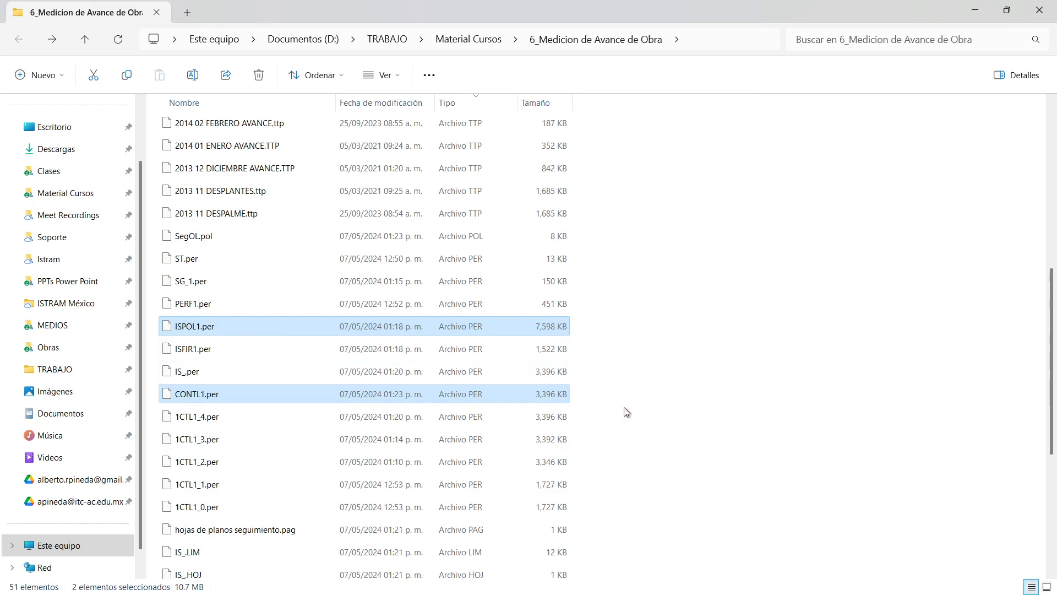
scroll(295, 397, up, 2)
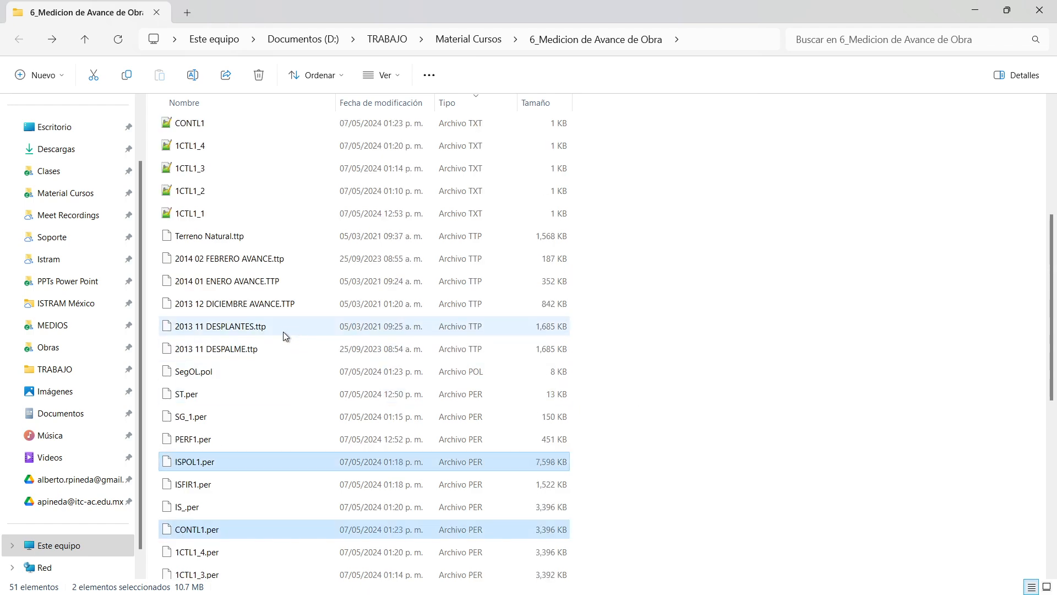
Back in Istram, delete all of axis 2's alignments with Bor.
key(alt+Tab)
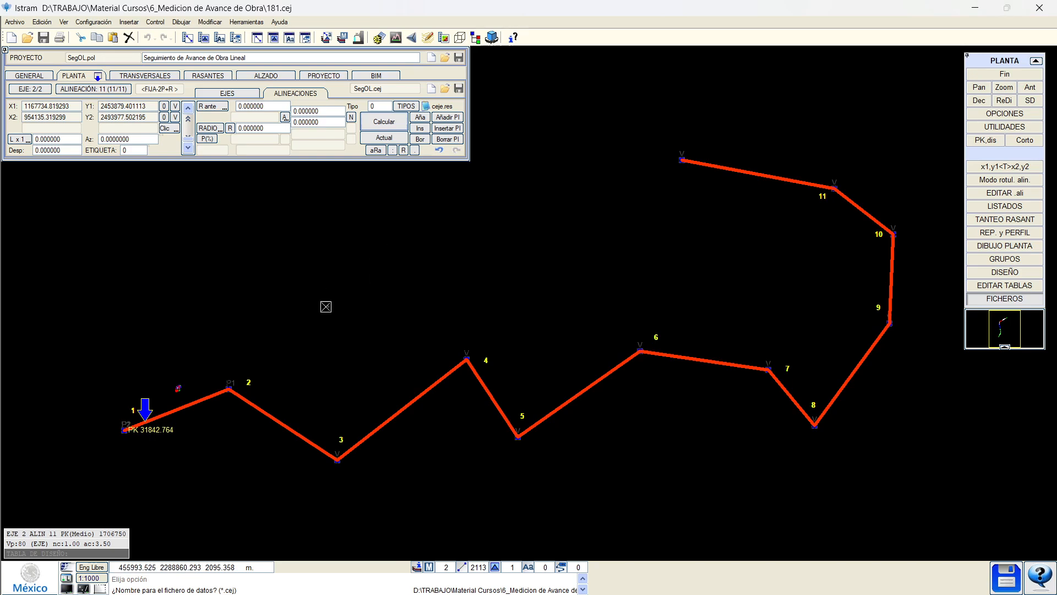
scroll(325, 307, down, 3)
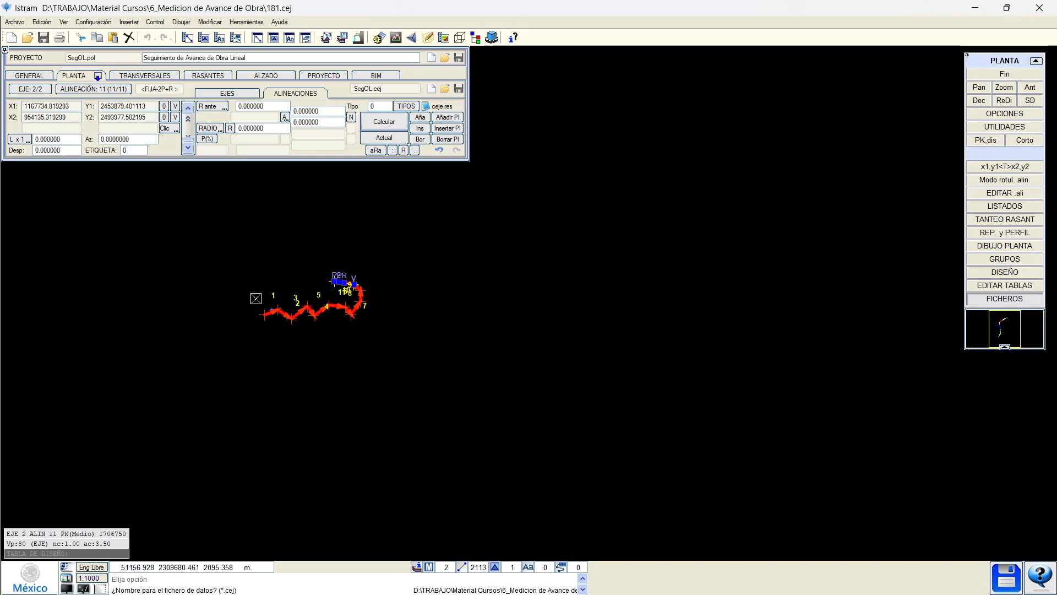
click(416, 142)
click(416, 142)
click(415, 142)
click(415, 142)
click(415, 142)
click(415, 142)
click(416, 142)
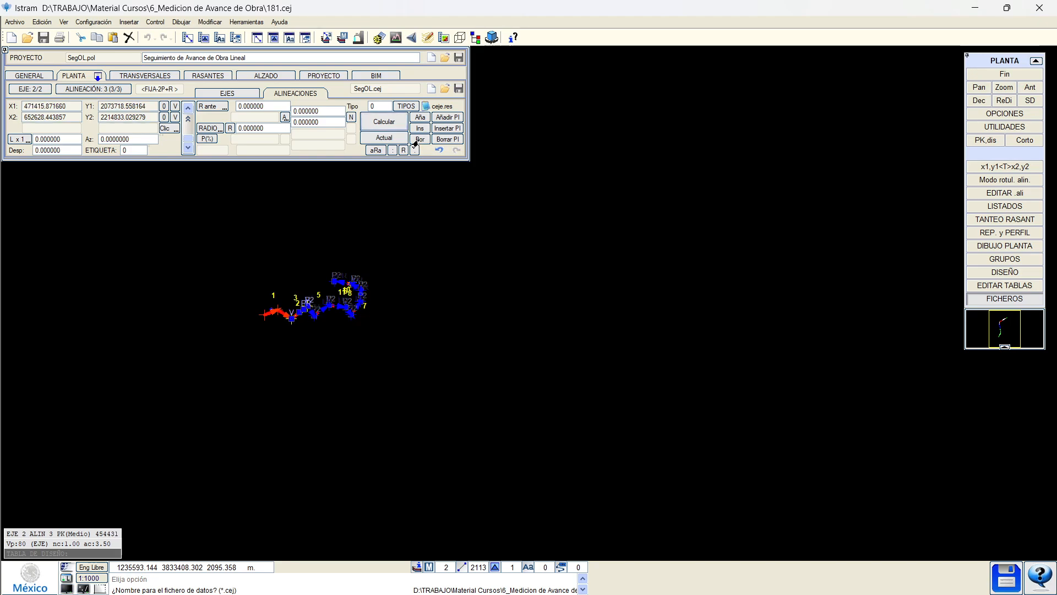
click(416, 142)
click(416, 142)
click(417, 141)
Recalculate axis 1 and center its 11-alignment drawing in the plan view.
click(384, 123)
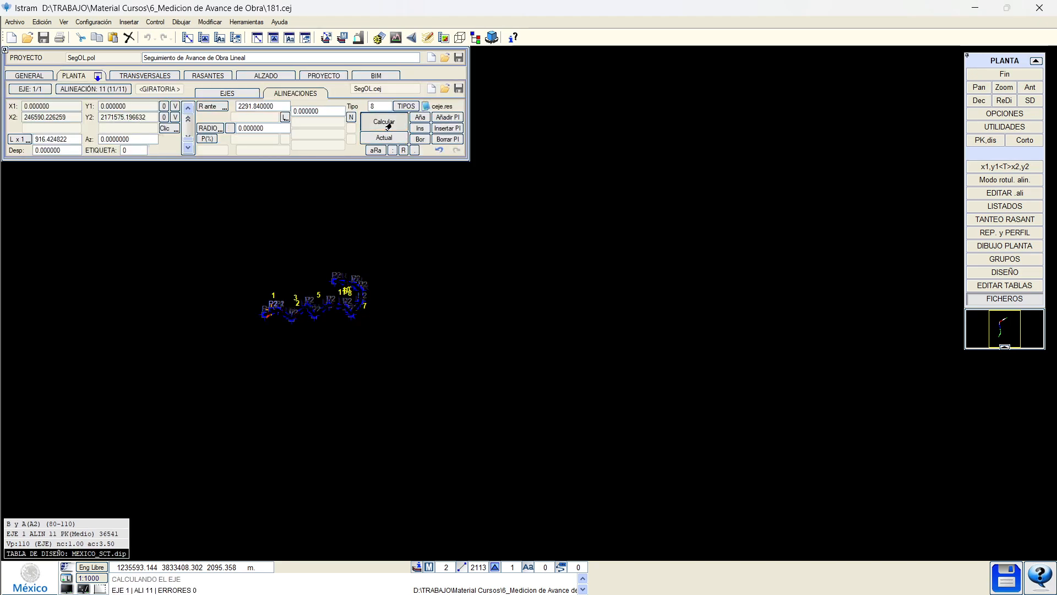
scroll(294, 281, up, 2)
scroll(209, 429, up, 2)
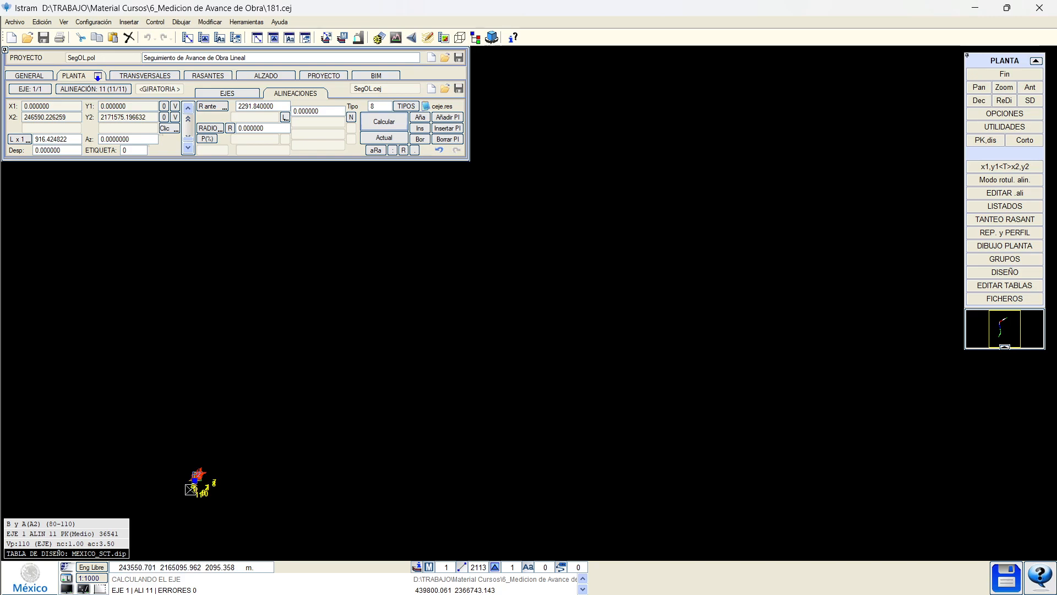
middle_drag(194, 484, 305, 364)
scroll(305, 364, up, 2)
scroll(322, 316, up, 2)
scroll(348, 331, up, 2)
click(370, 314)
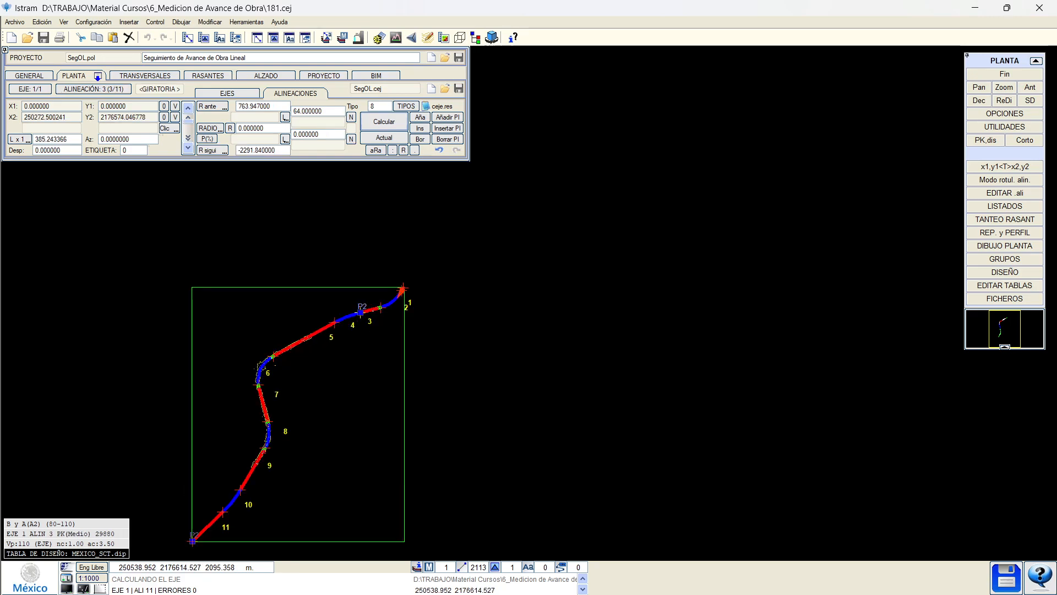
scroll(371, 314, up, 3)
Scan cross sections along axis 1, fixing the section at PK 33227.323.
click(464, 251)
middle_drag(169, 437, 366, 328)
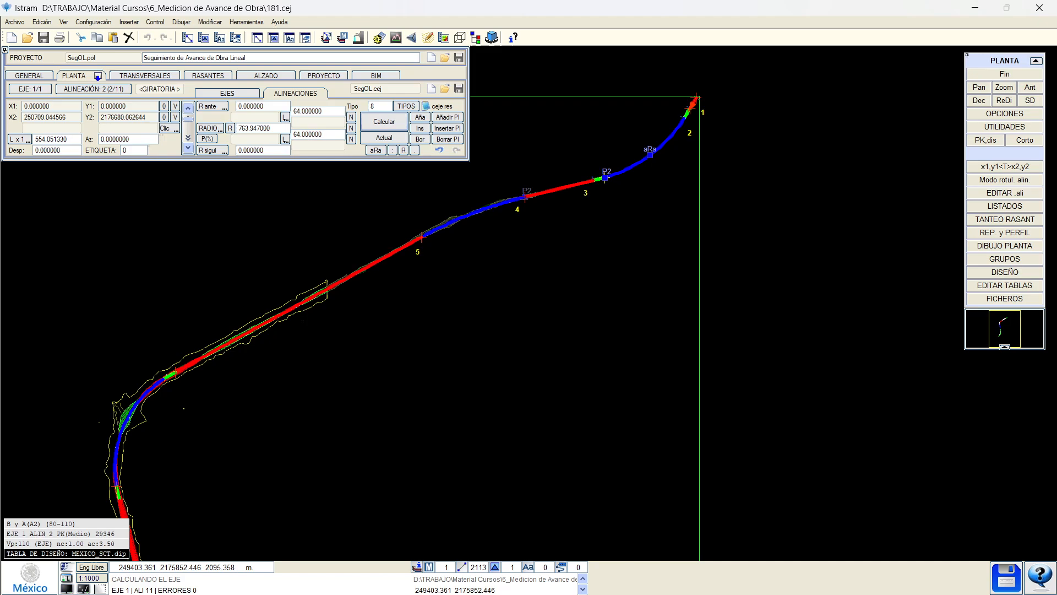
click(301, 345)
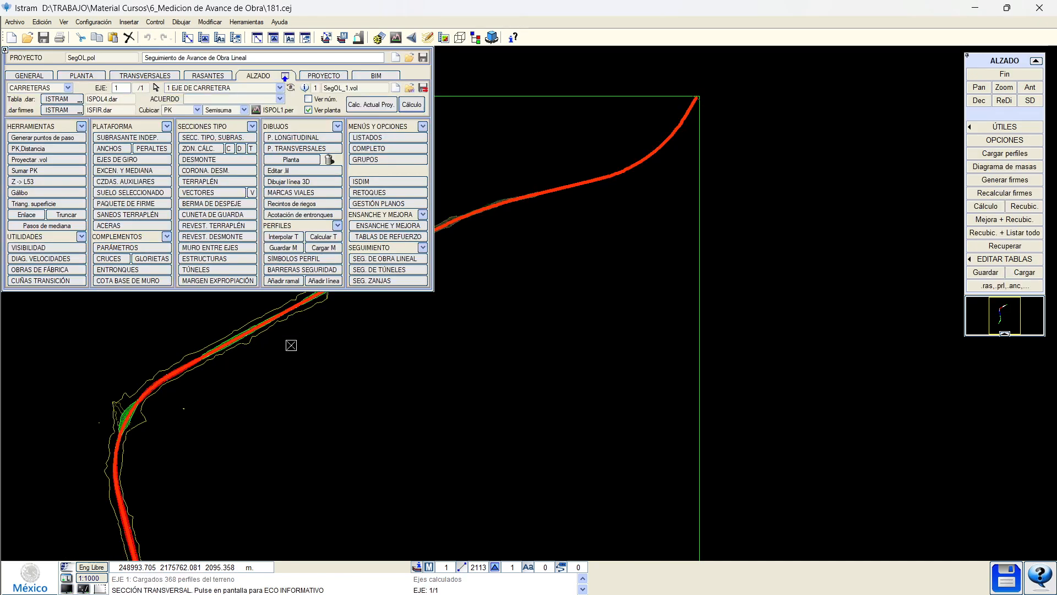
middle_drag(194, 441, 268, 334)
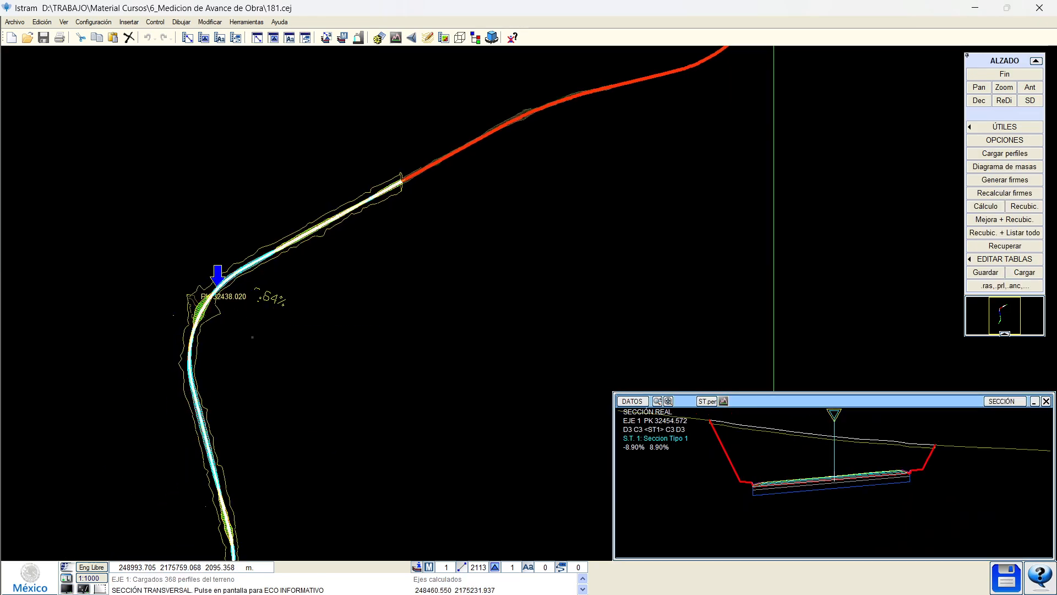
middle_drag(231, 420, 280, 307)
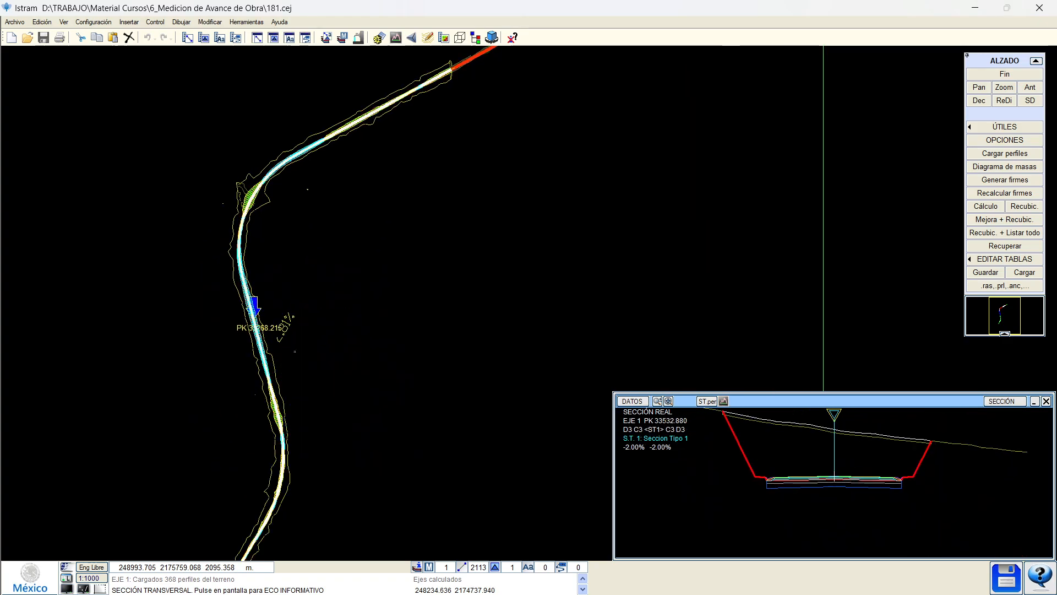
right_click(278, 299)
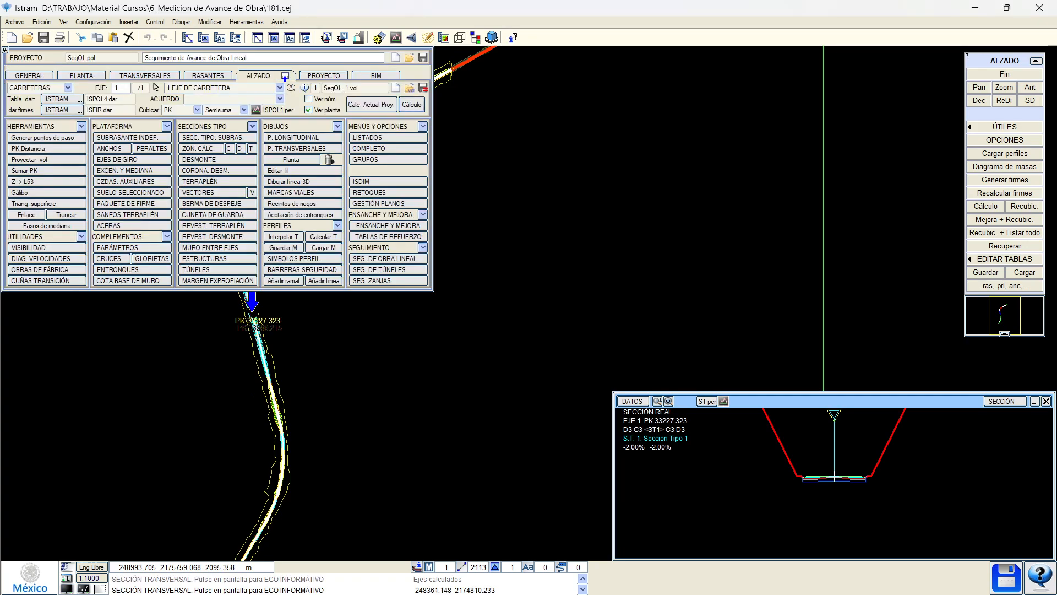
Check the section at PK 34000.044, then display the section at PK 33862.870.
click(316, 414)
right_click(292, 455)
click(294, 455)
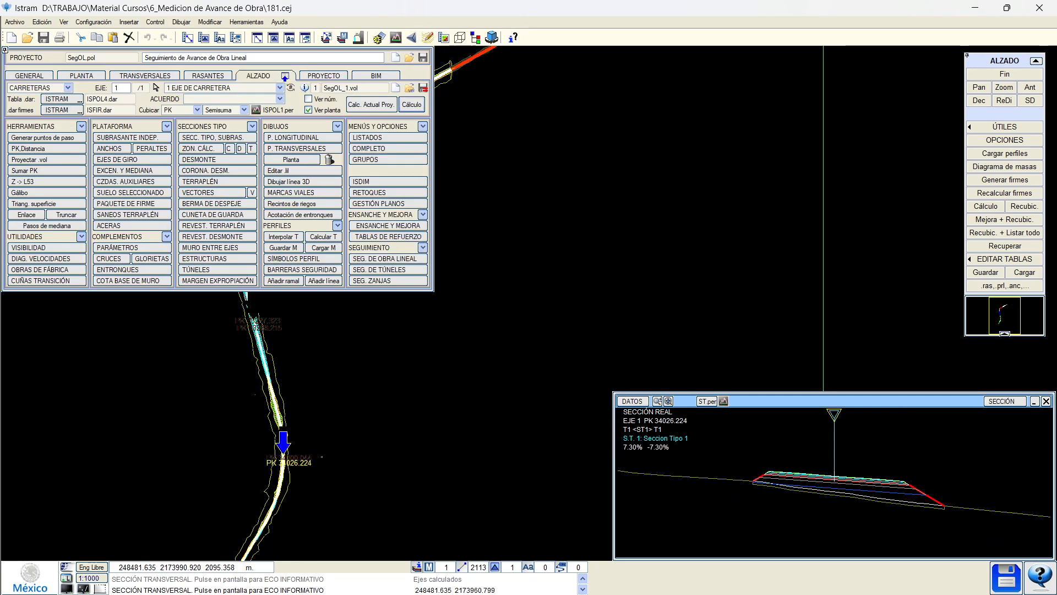
click(317, 415)
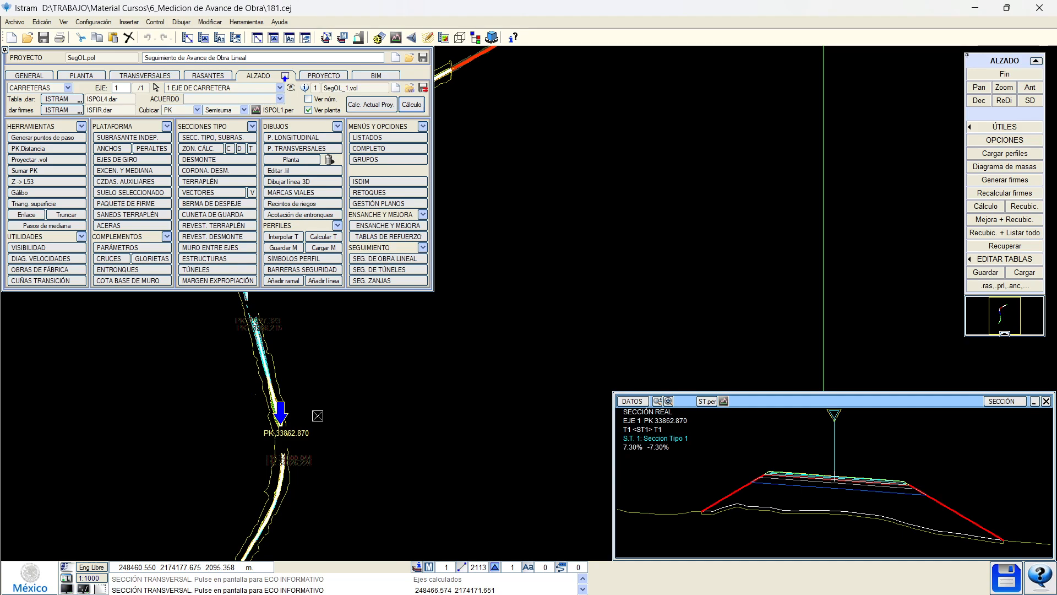
Review the Glorietas and Entronques settings, then close them.
click(151, 258)
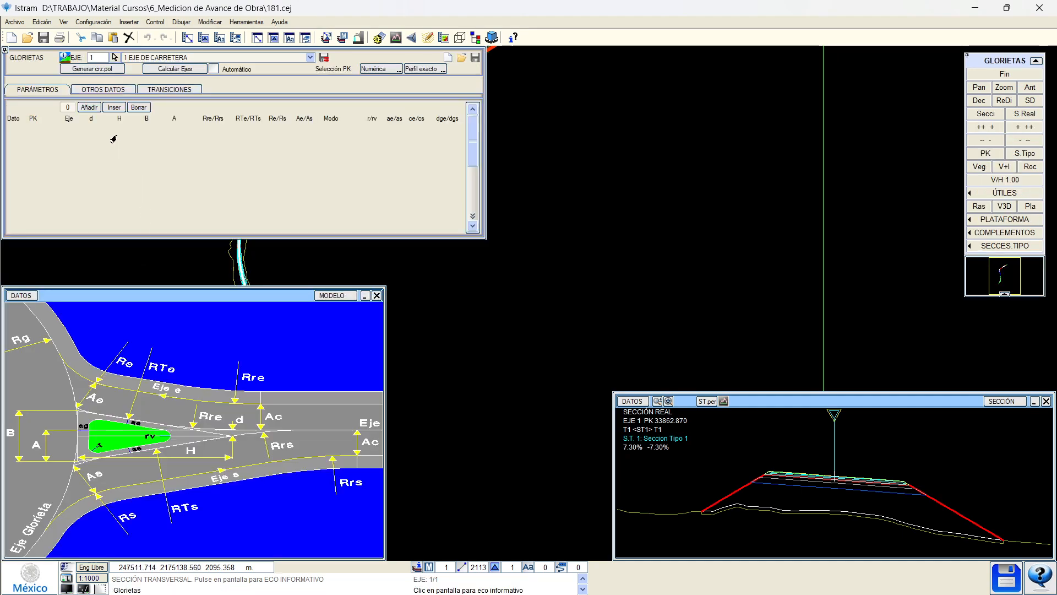
click(102, 90)
click(163, 90)
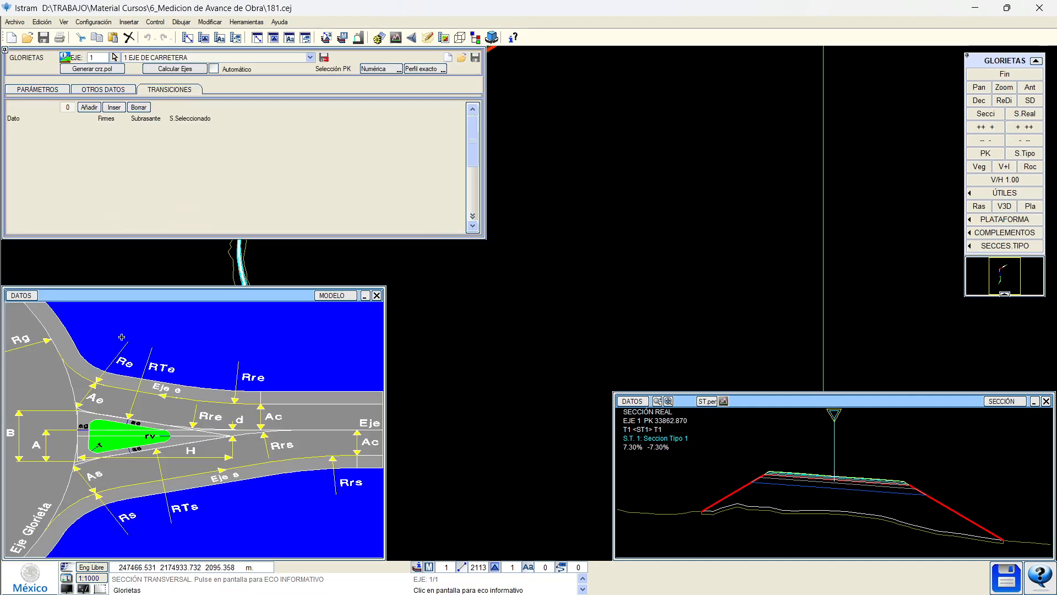
click(1005, 74)
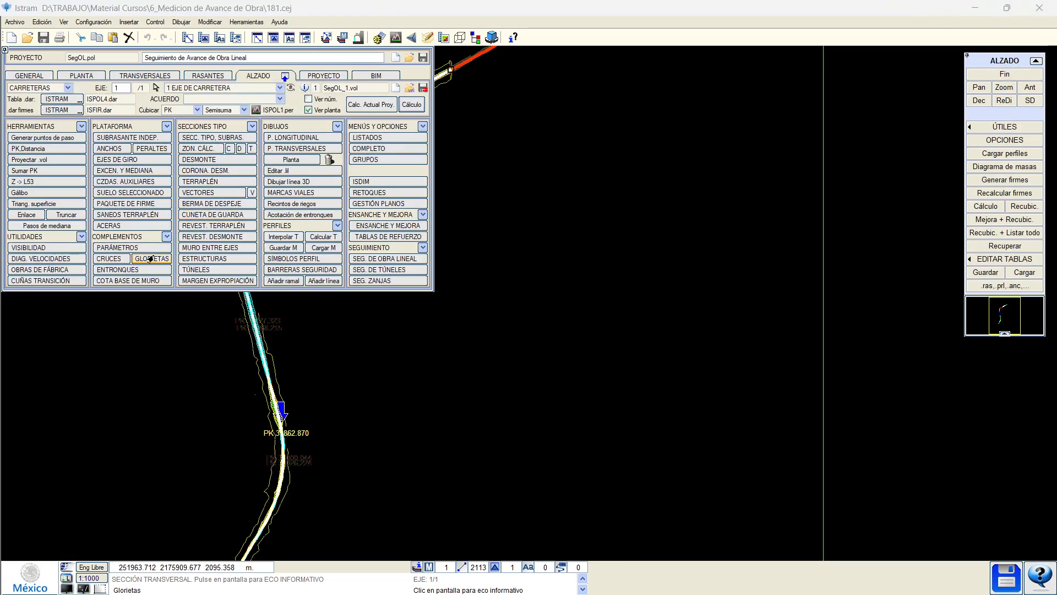
click(133, 269)
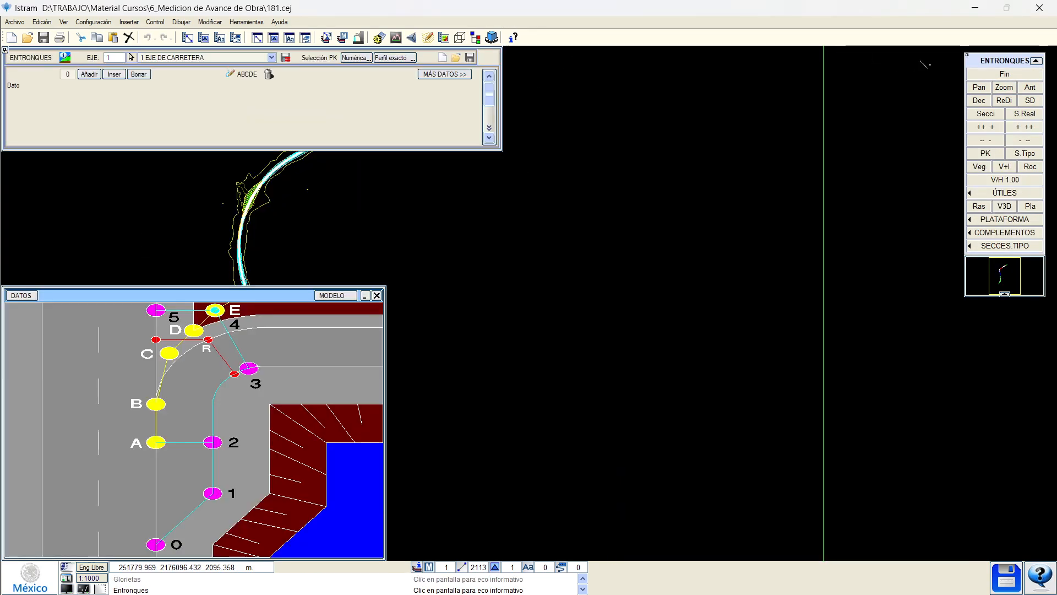
click(1004, 74)
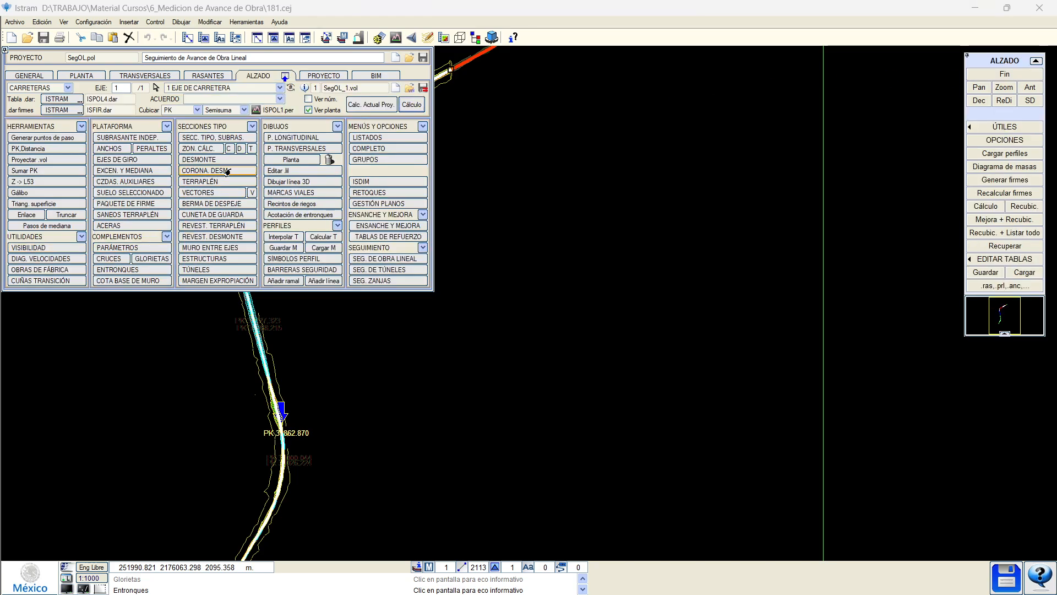
Check the Terraplén section-type parameters, then open SANEOS TERRAPLÉN.
click(225, 182)
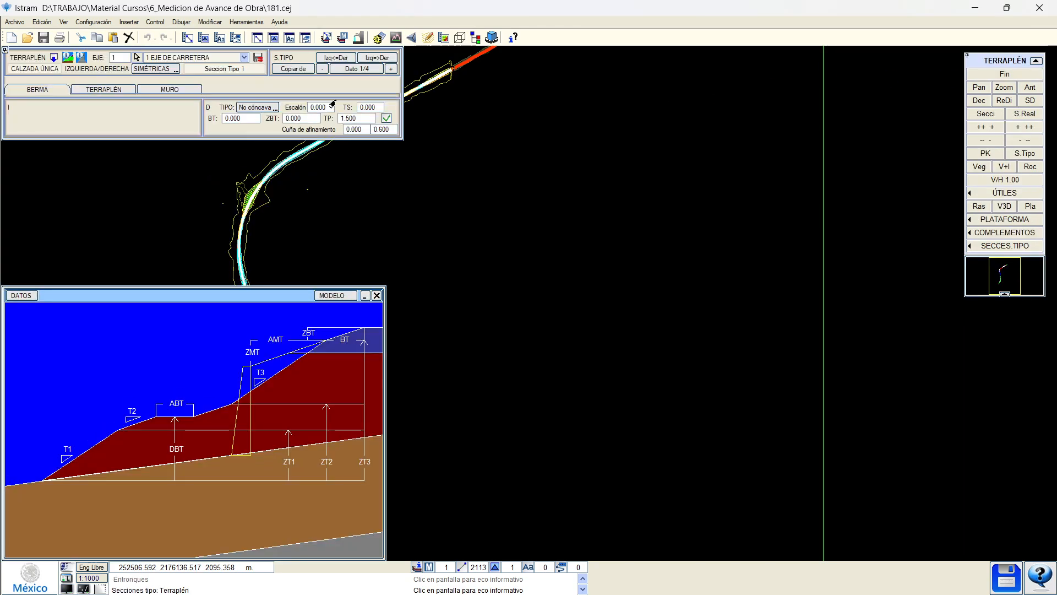
click(163, 92)
click(110, 89)
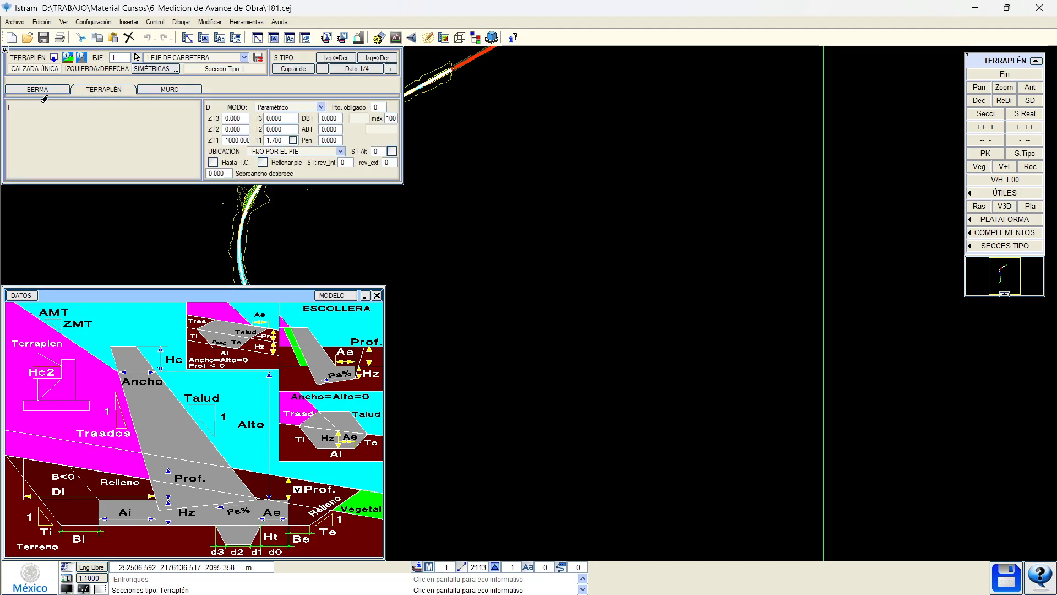
click(1005, 74)
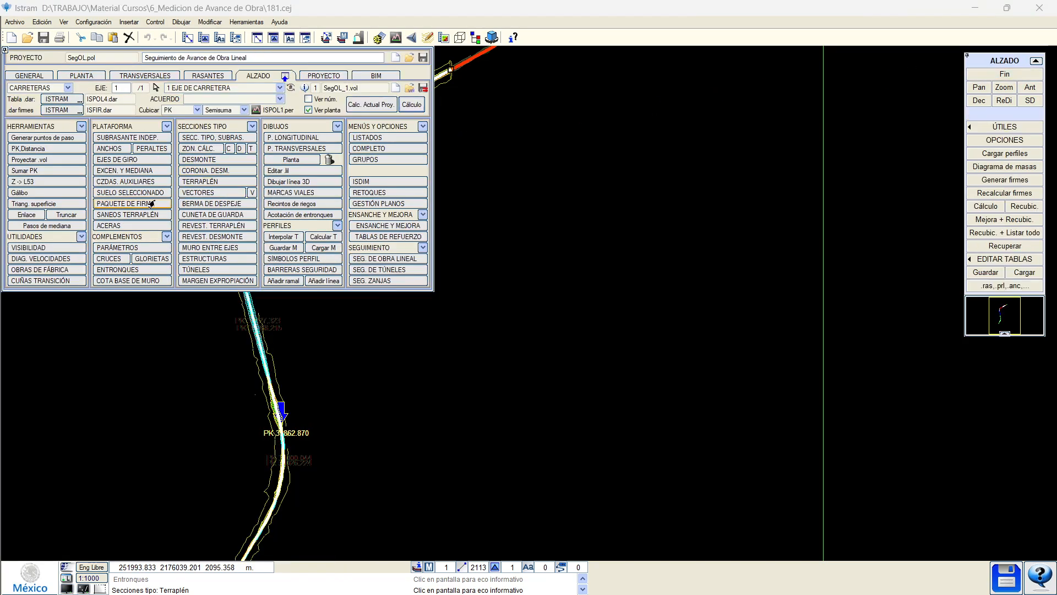
click(127, 215)
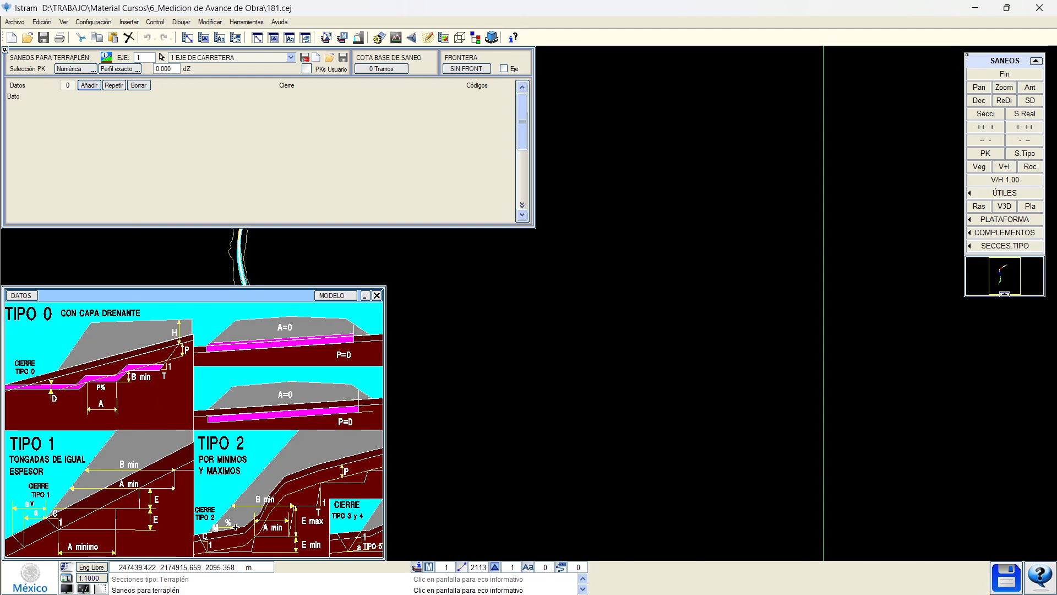
Show the real cross section at PK 32502.709 on the corridor.
middle_drag(278, 256, 578, 274)
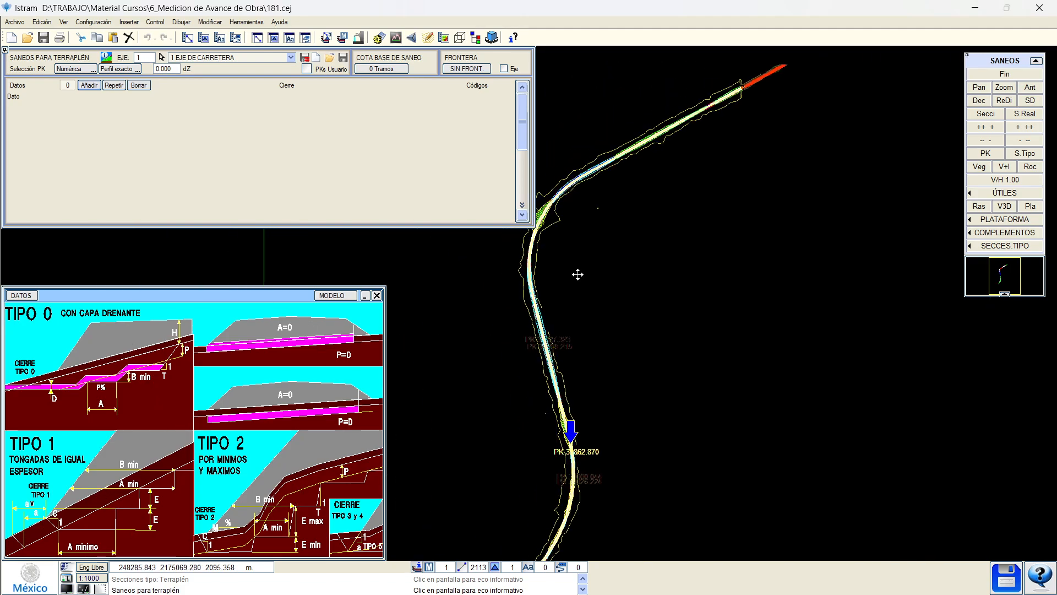
scroll(531, 341, up, 4)
scroll(519, 358, up, 2)
scroll(523, 378, down, 3)
mouse_move(512, 287)
middle_down()
mouse_move(539, 499)
mouse_move(560, 504)
middle_up()
click(570, 379)
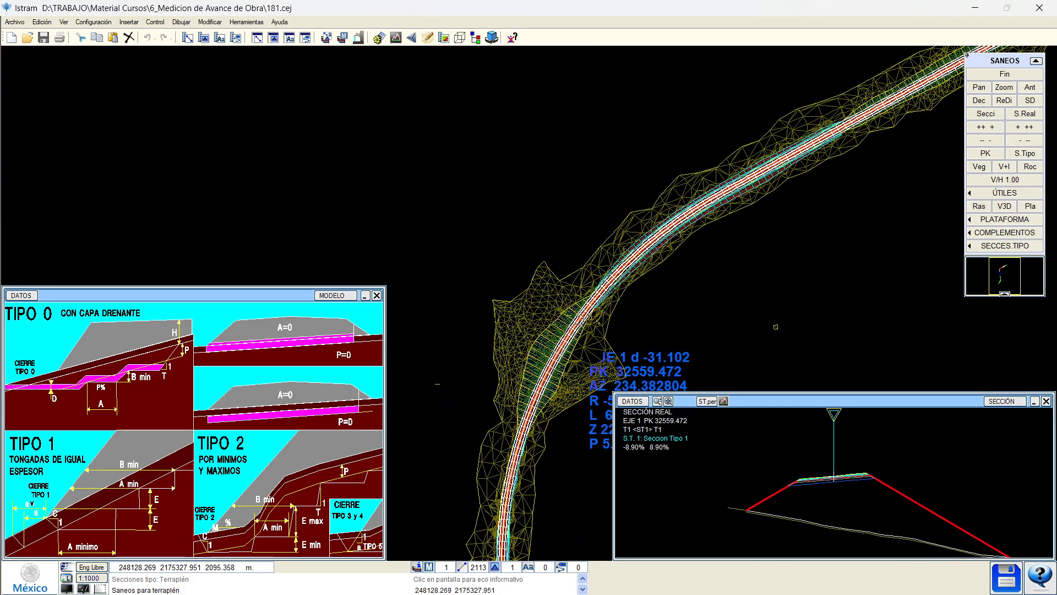
click(584, 310)
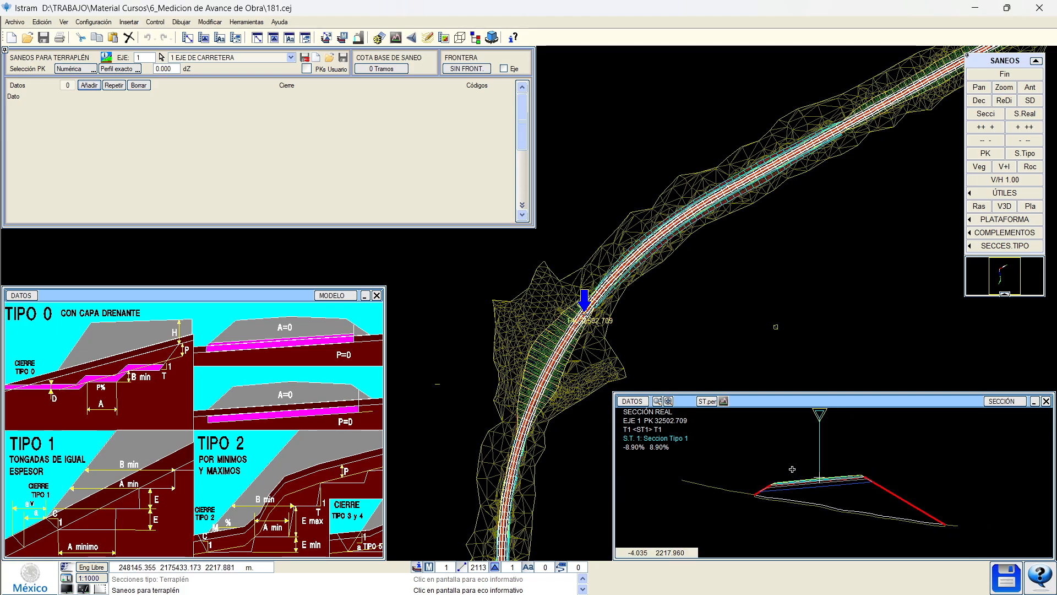
Load the Escalones de Liga SICT.spt template from the Escritorio lib_mex folder.
click(329, 57)
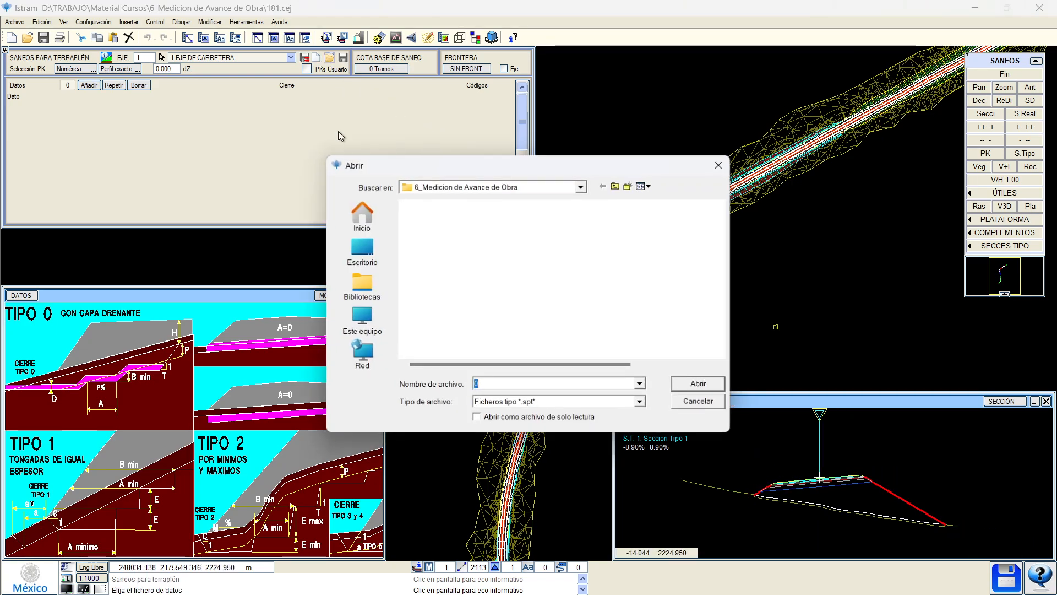
click(361, 249)
scroll(567, 352, down, 2)
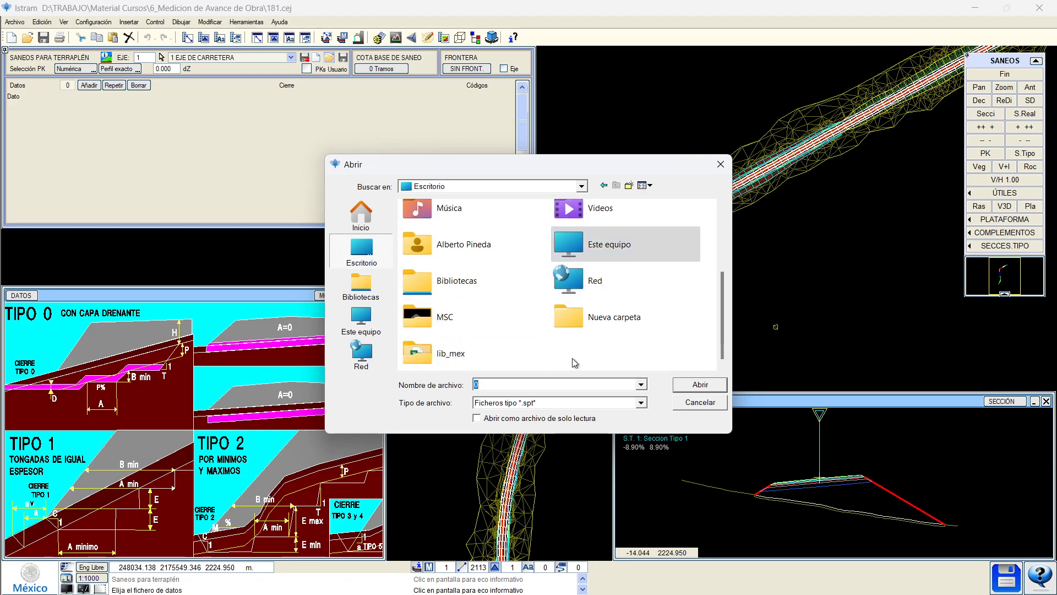
double_click(441, 353)
click(538, 251)
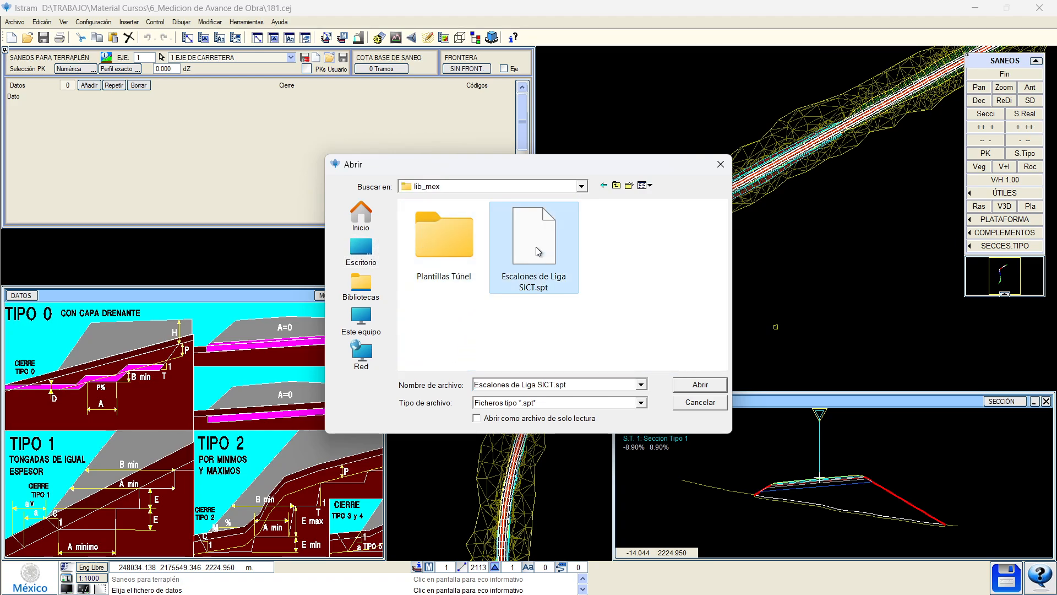
double_click(538, 251)
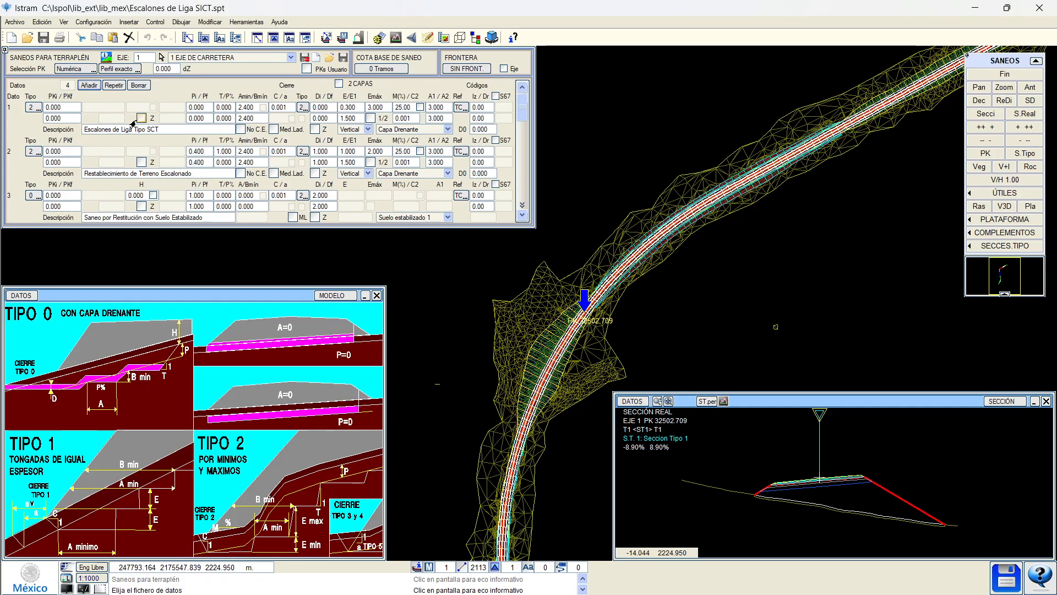
Set the first saneos row's end PK to 10000, then review the Archivo export formats.
click(51, 118)
text(10000)
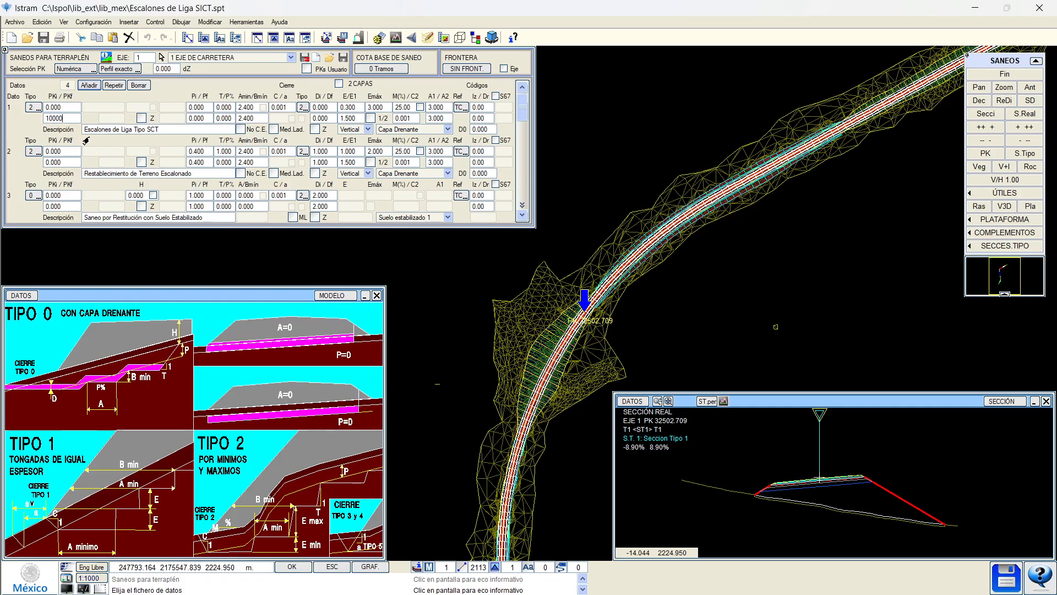
key(Return)
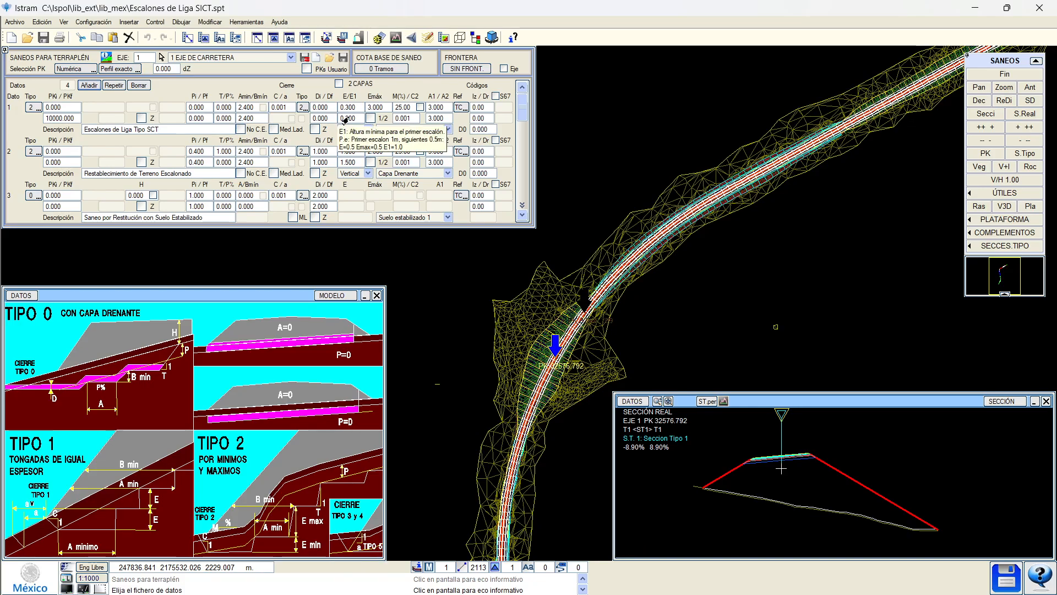
click(50, 119)
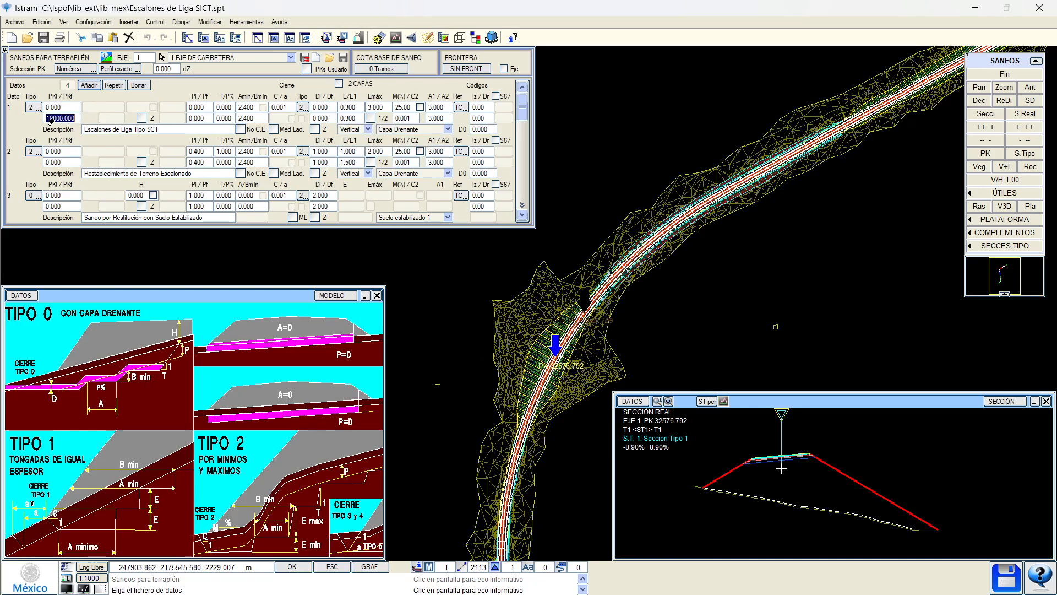
click(51, 119)
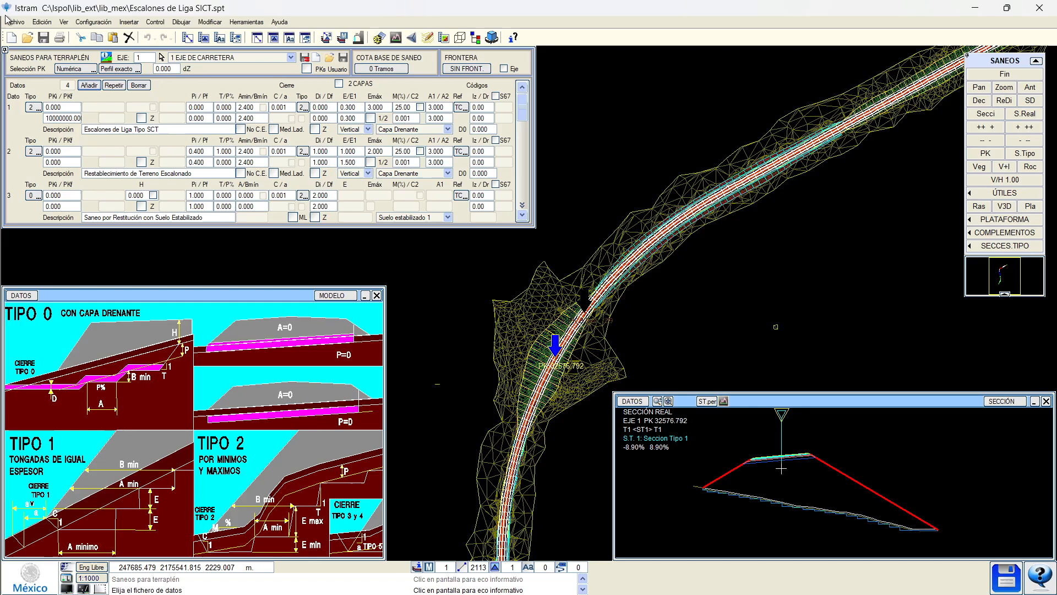
key(alt+a)
click(49, 156)
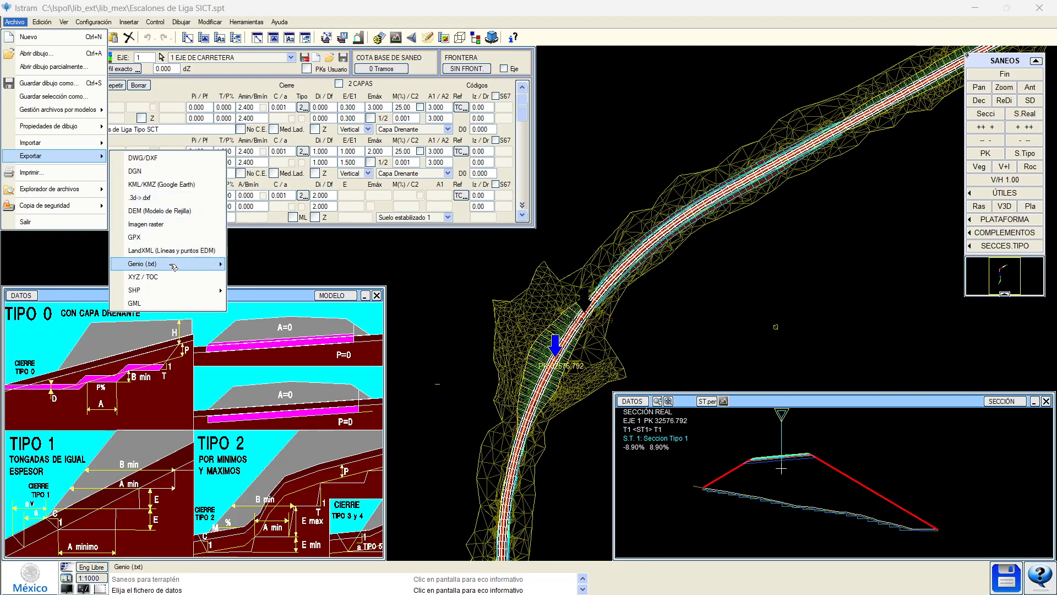
Dismiss the export options, close the Saneos panel, save the volume data and open LISTADOS.
click(344, 239)
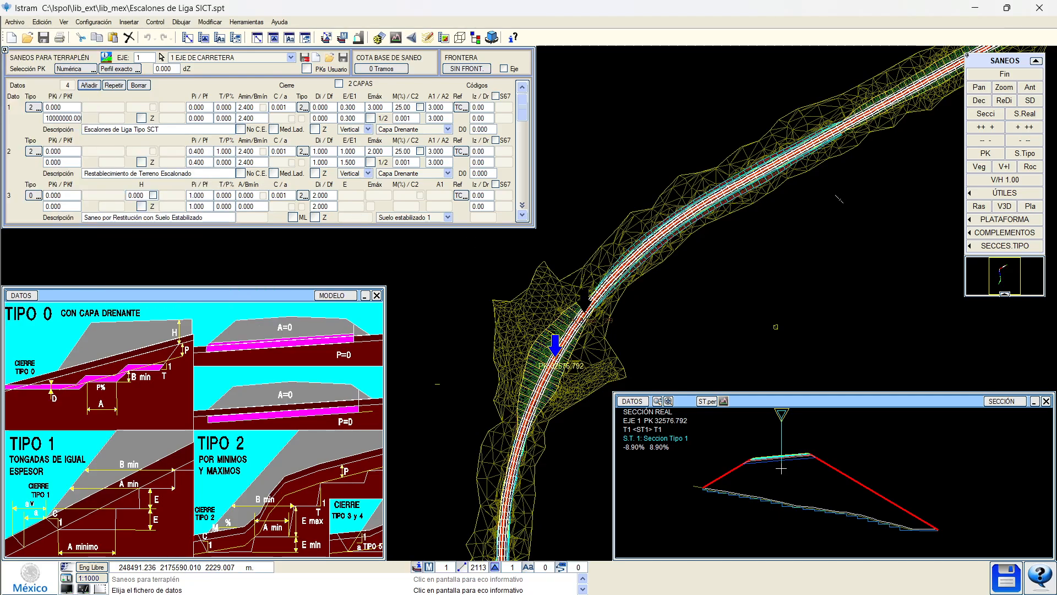
click(1004, 76)
click(421, 89)
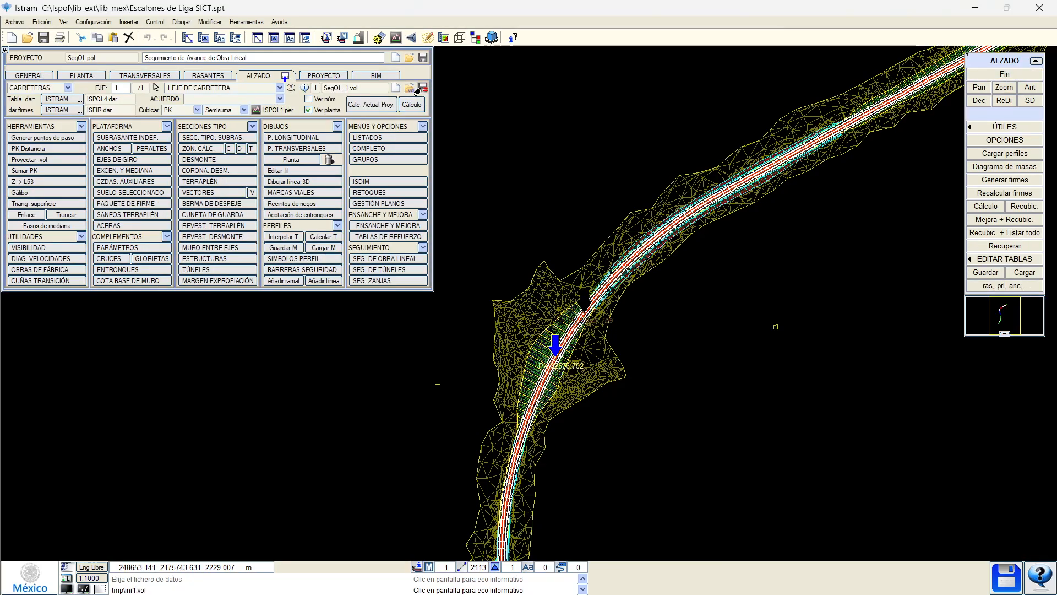
click(388, 137)
Browse the listing tabs and check the s/SC1 SEC.TRANSV. cross-section export settings.
click(65, 215)
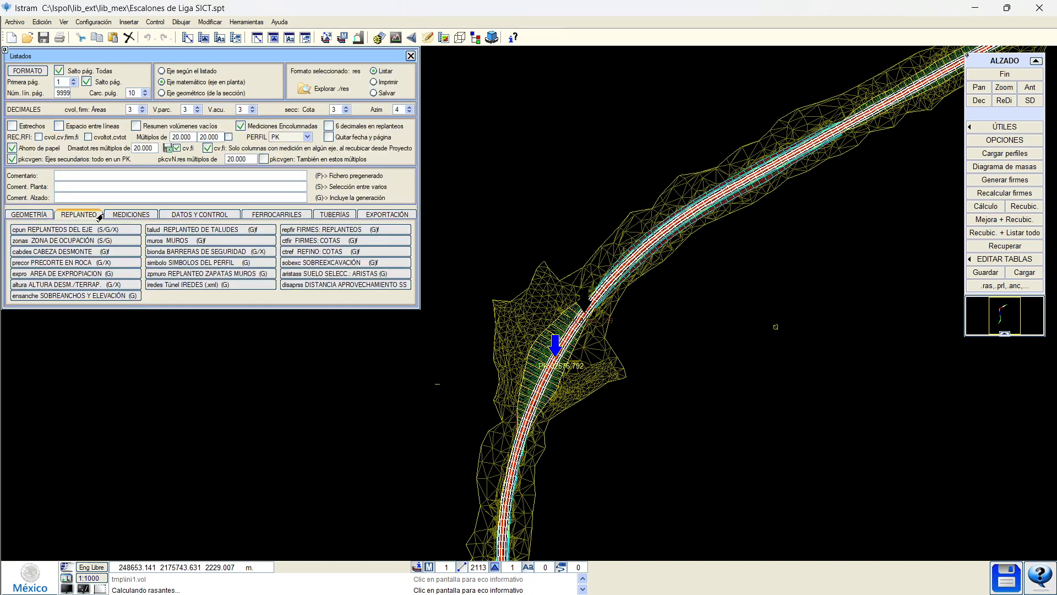
click(131, 215)
click(190, 215)
click(278, 216)
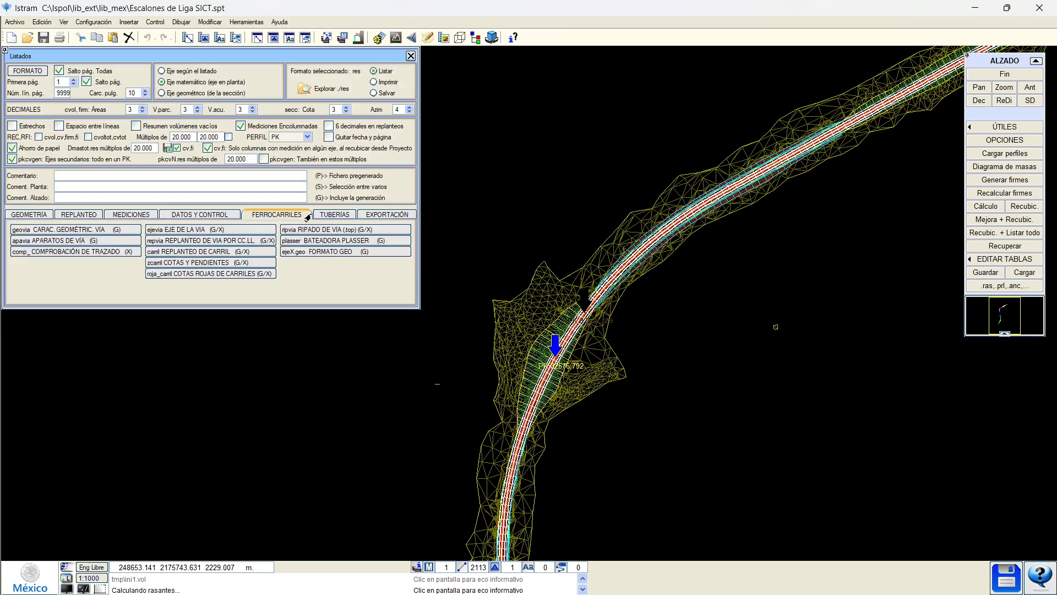
click(334, 215)
click(387, 215)
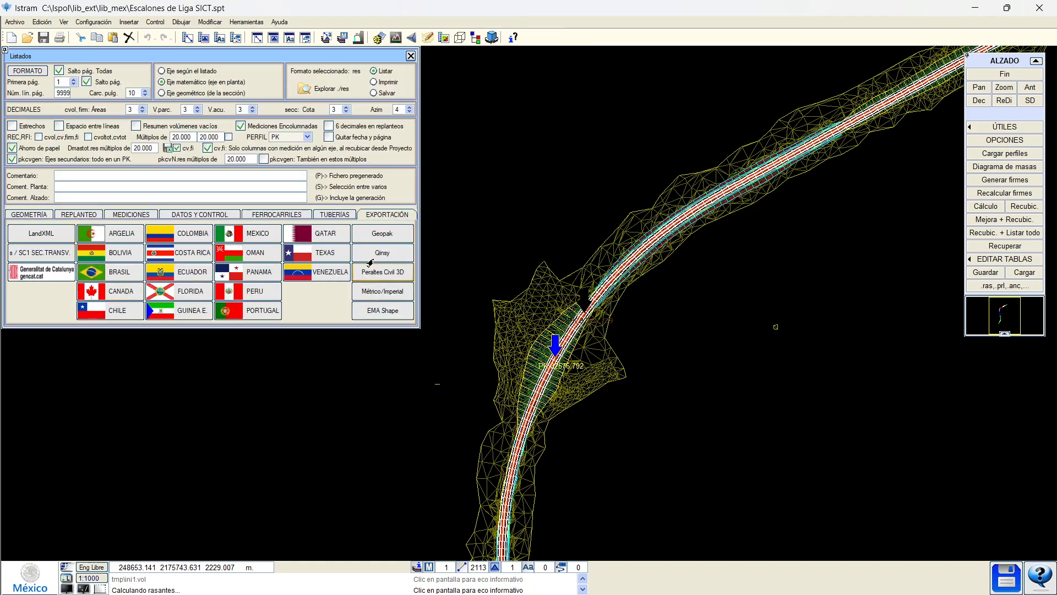
click(30, 254)
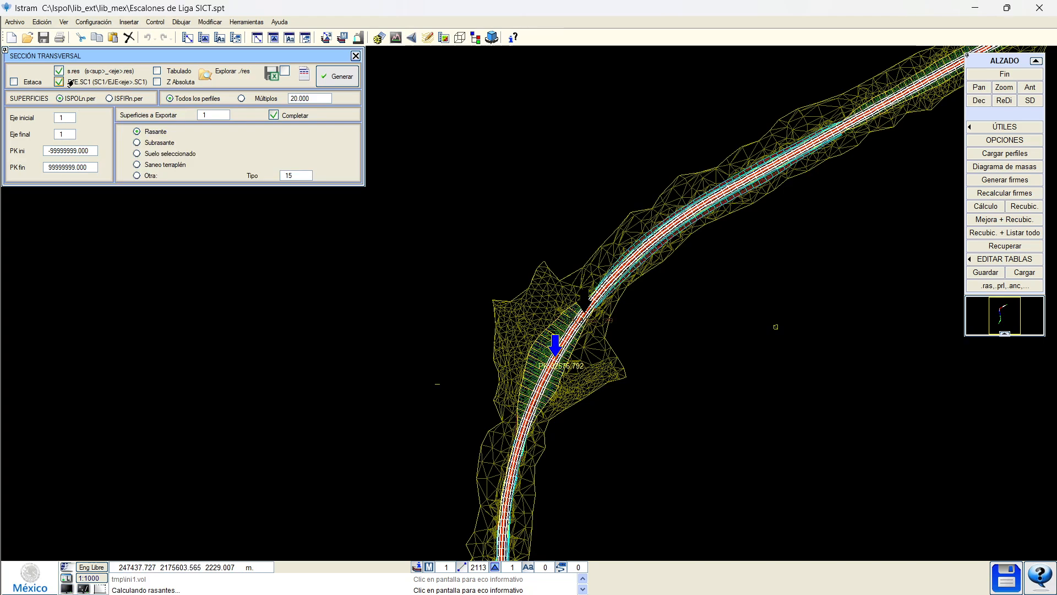
click(356, 56)
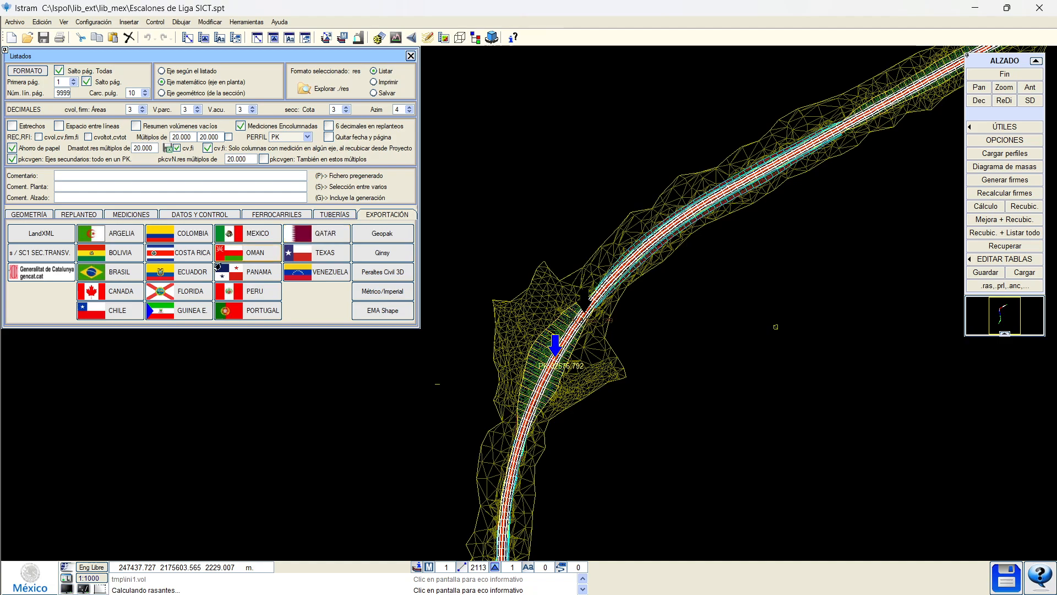
Select the MEDICIONES listings and display the cross section at PK 32574.957.
click(168, 215)
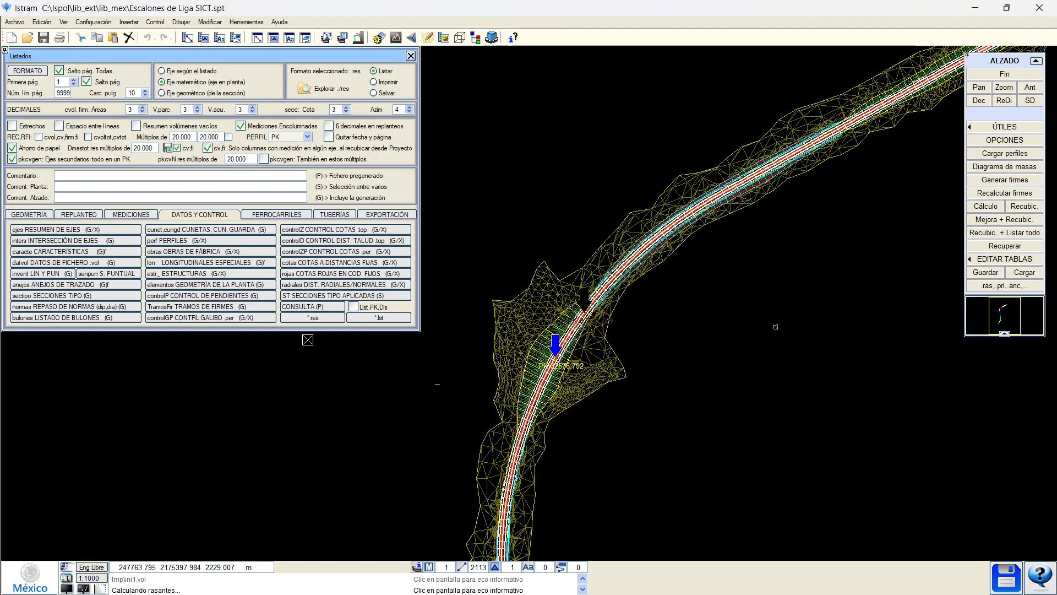
click(114, 216)
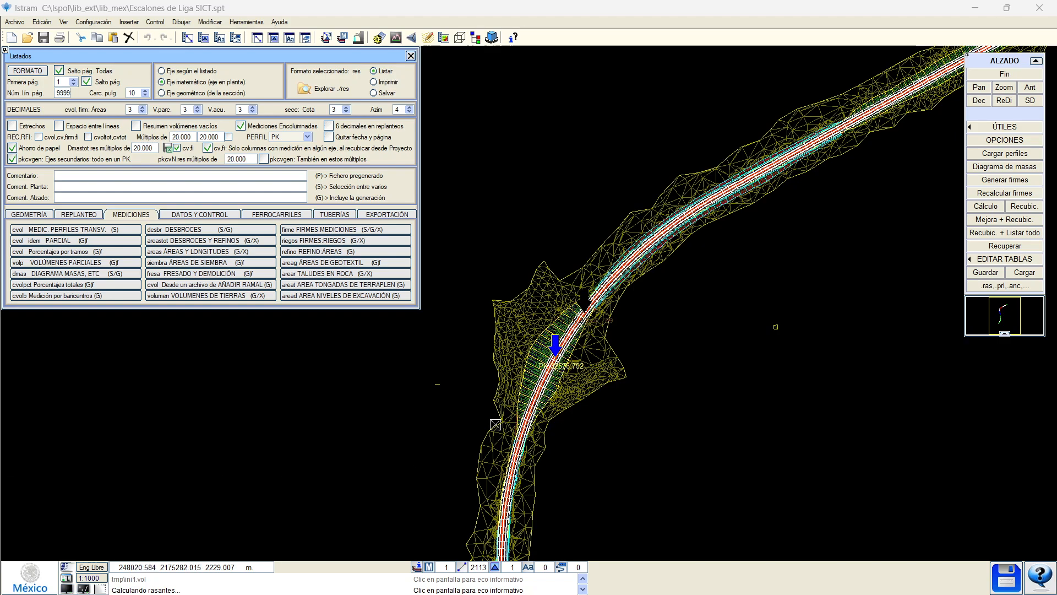
scroll(432, 392, up, 2)
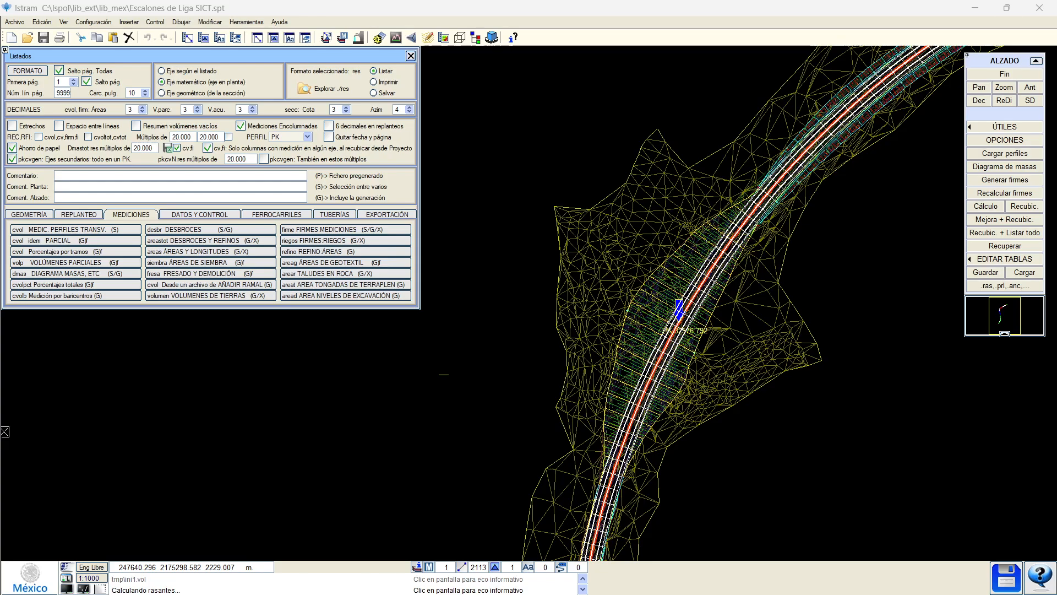
click(583, 320)
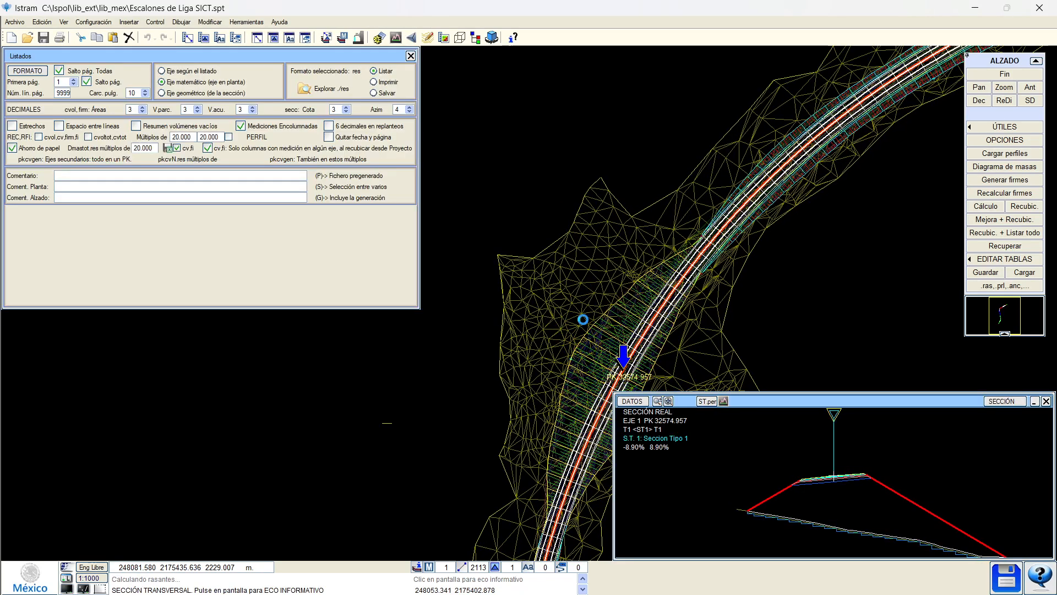